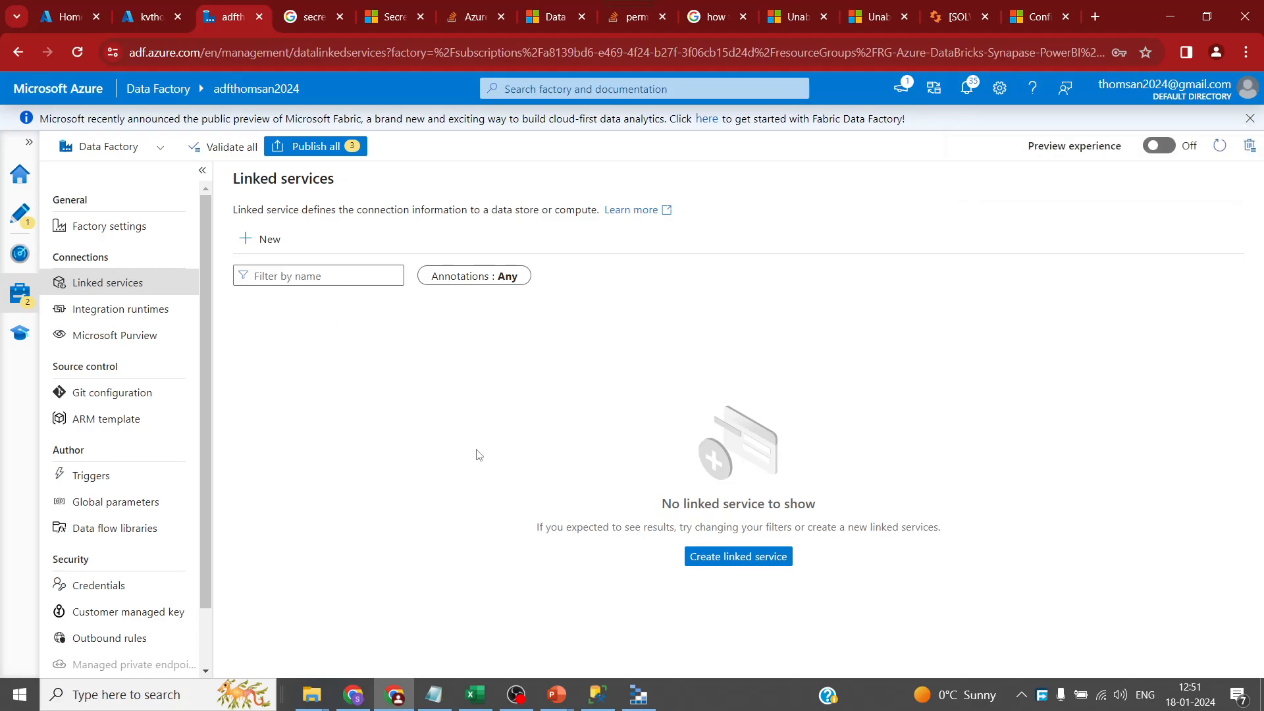
- Confirm both integration runtimes, including self-hosted SHIR3, are Running, then bring up Excel's Book1
click(119, 310)
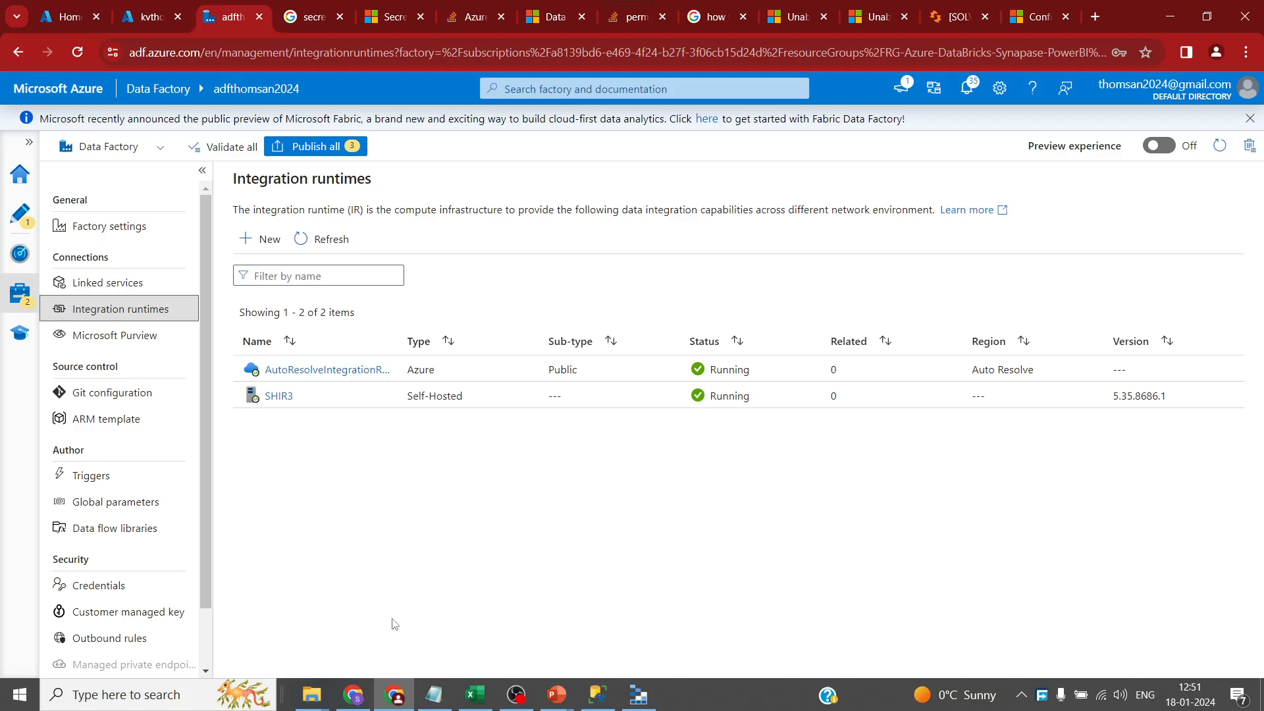
click(469, 700)
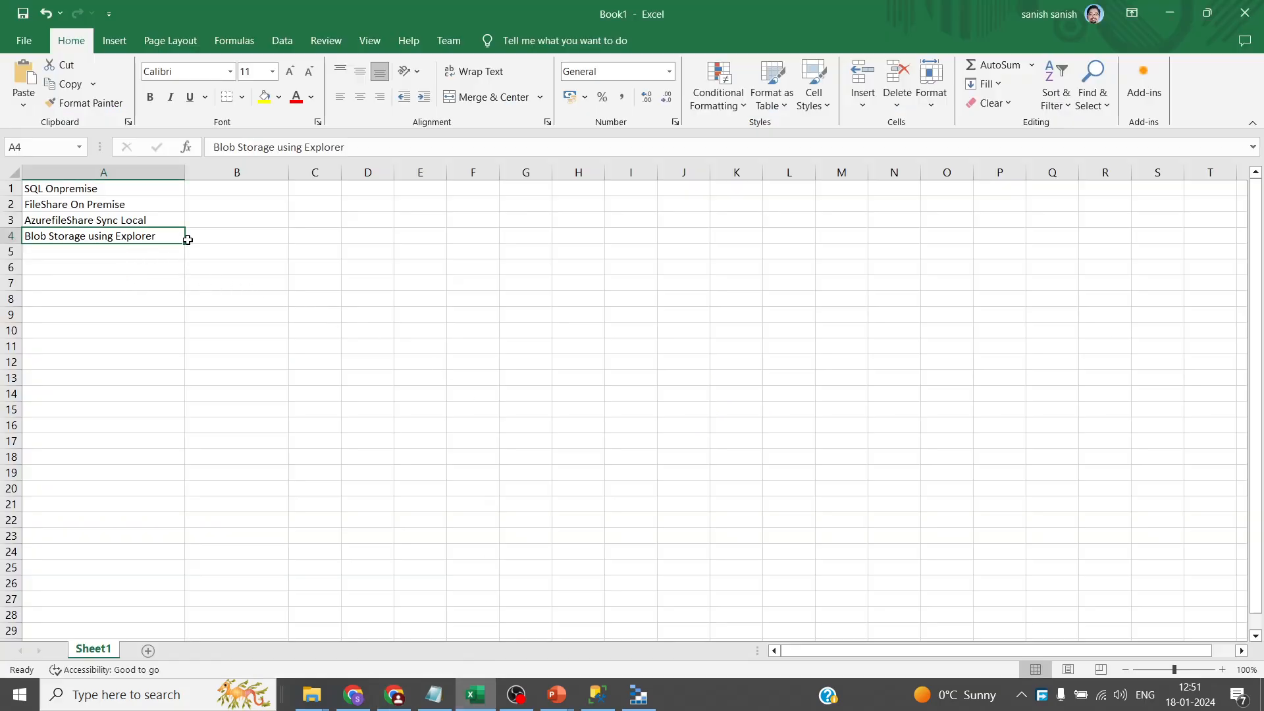
click(94, 187)
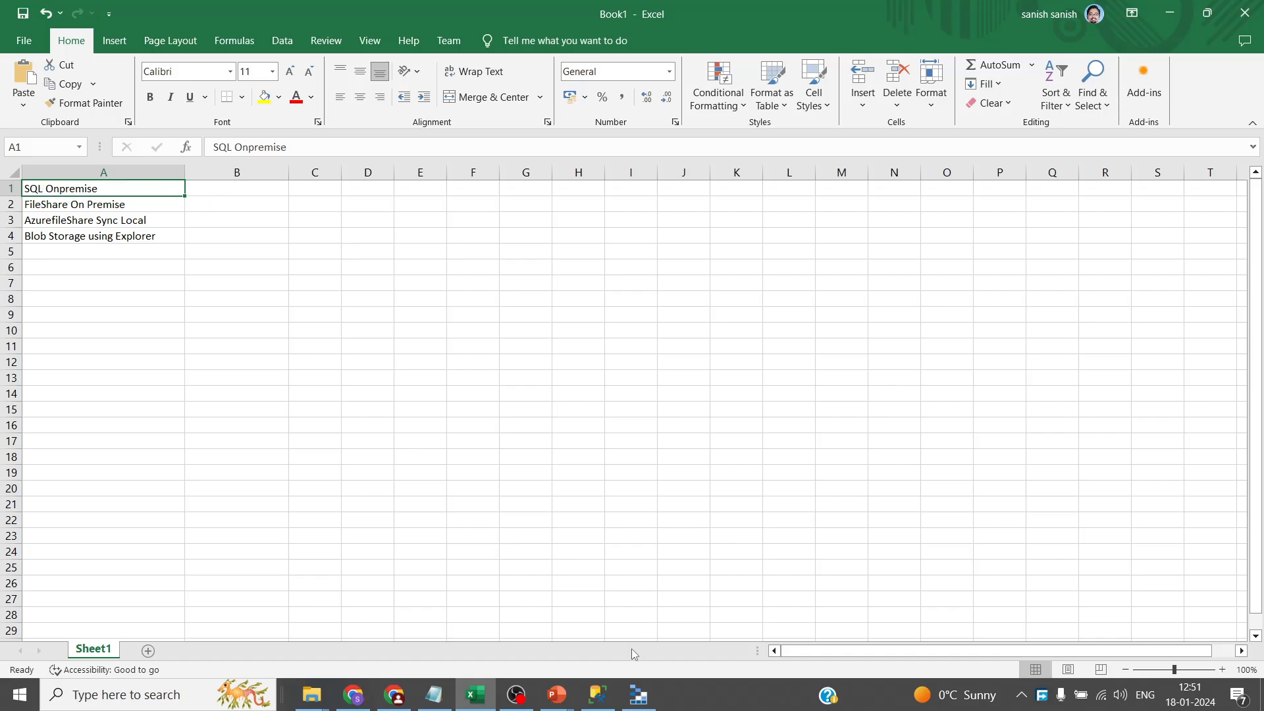
click(594, 696)
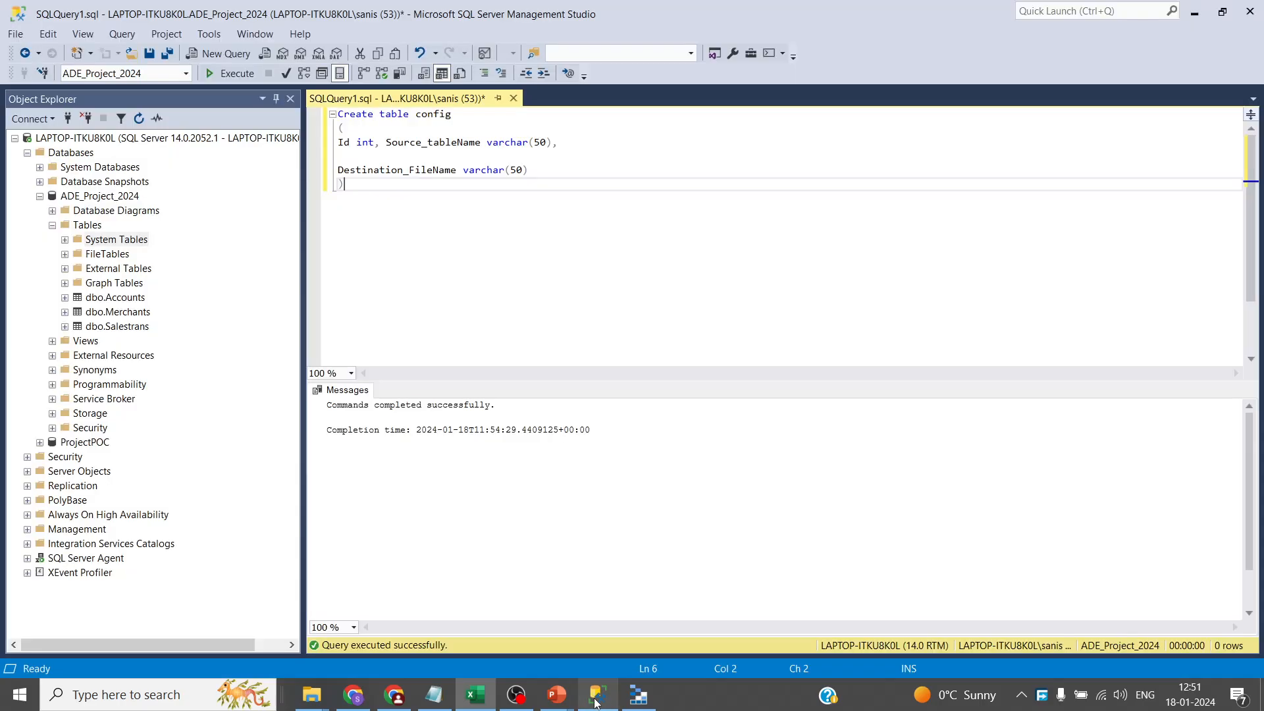
click(106, 284)
click(111, 299)
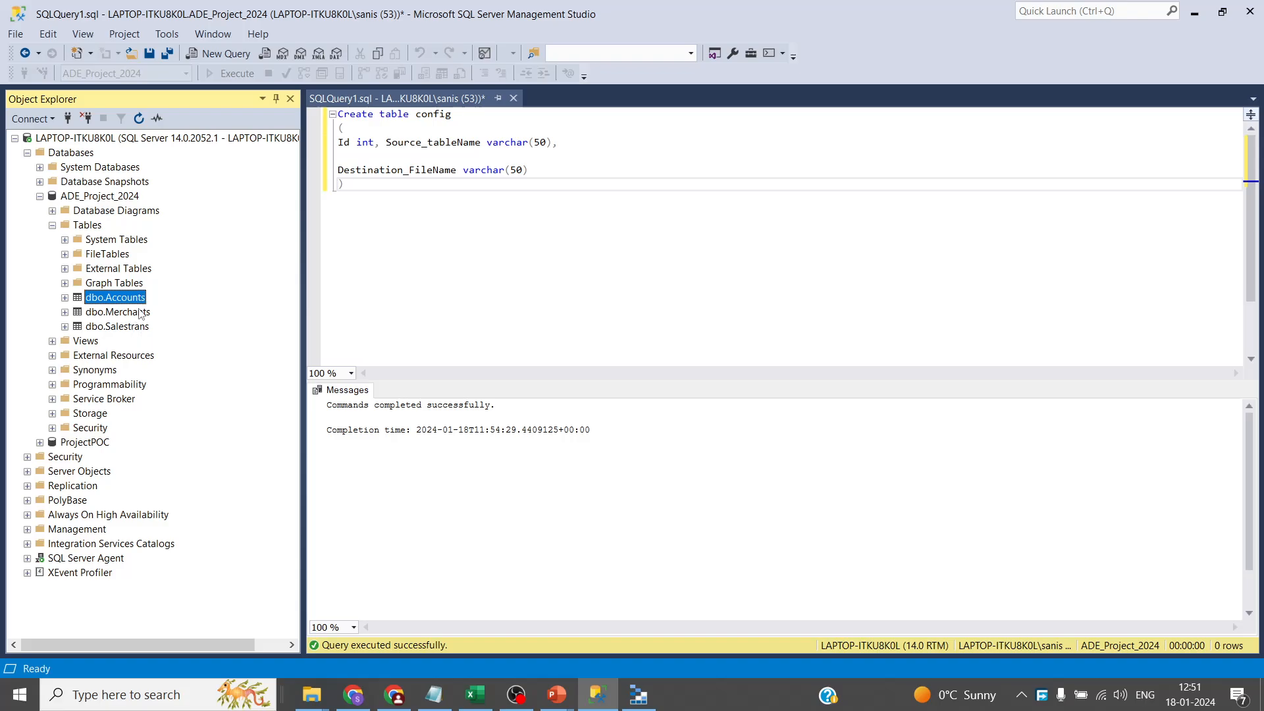
click(474, 692)
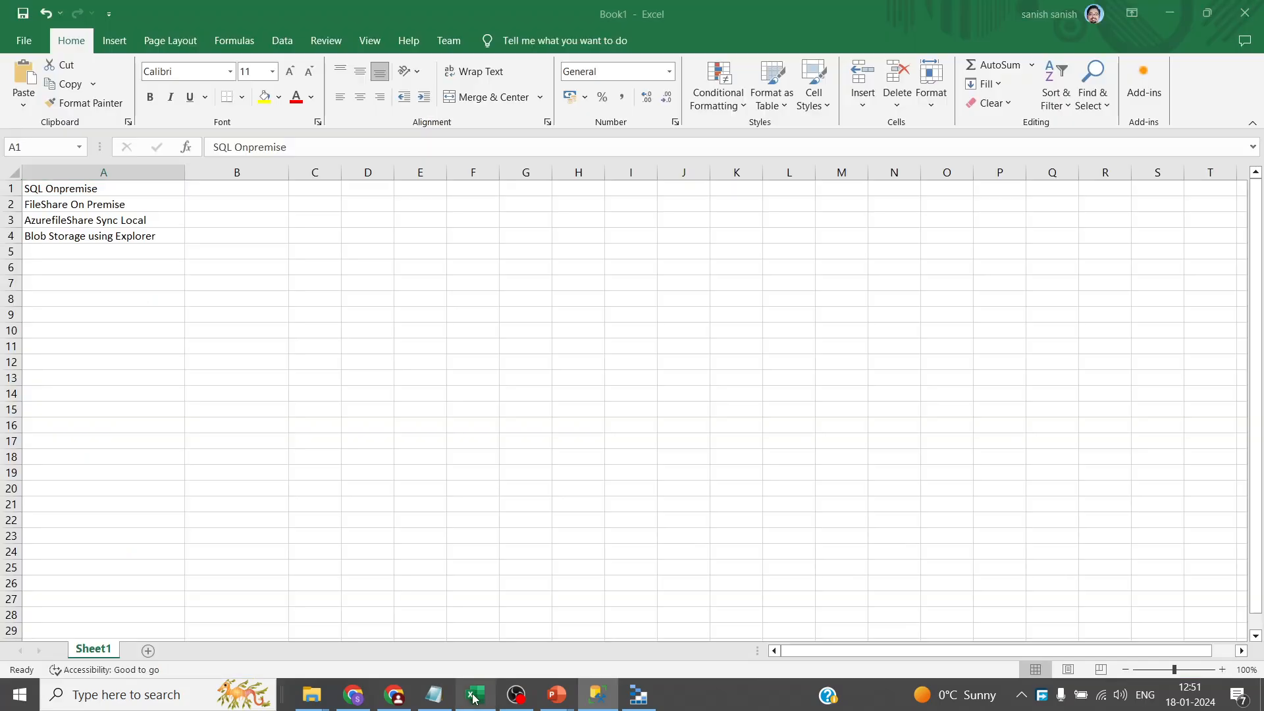
click(96, 205)
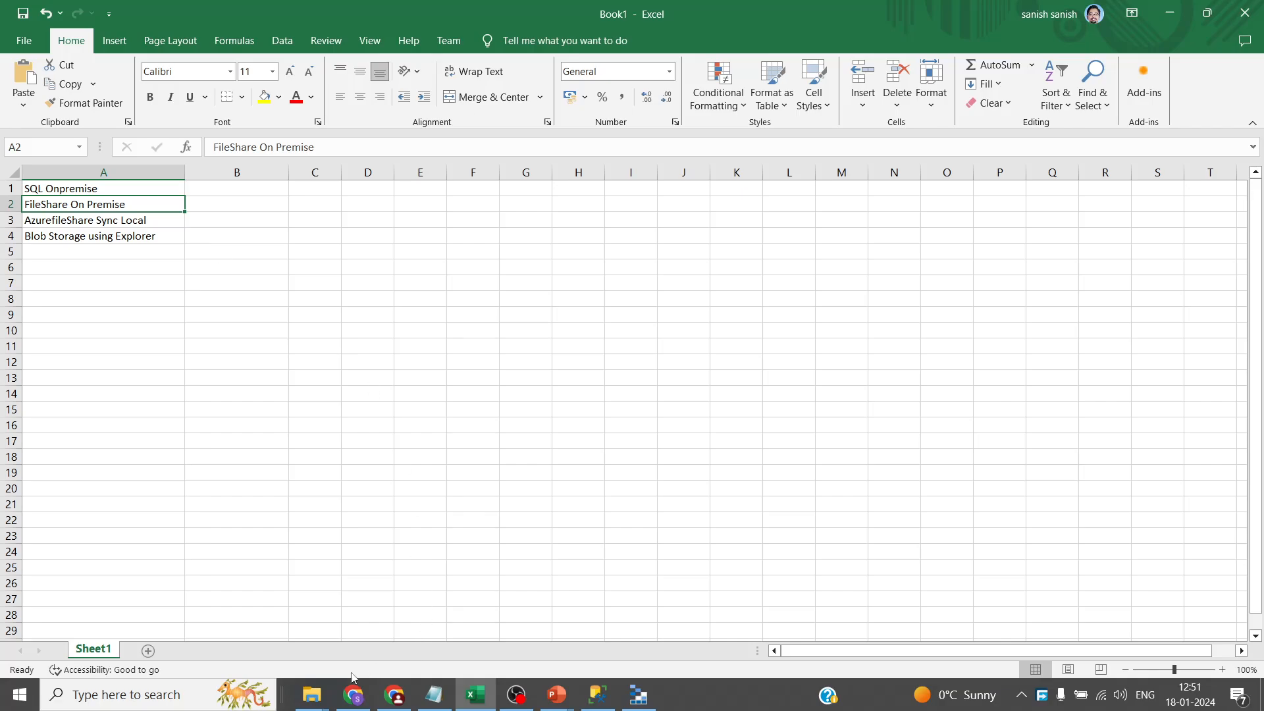
click(311, 695)
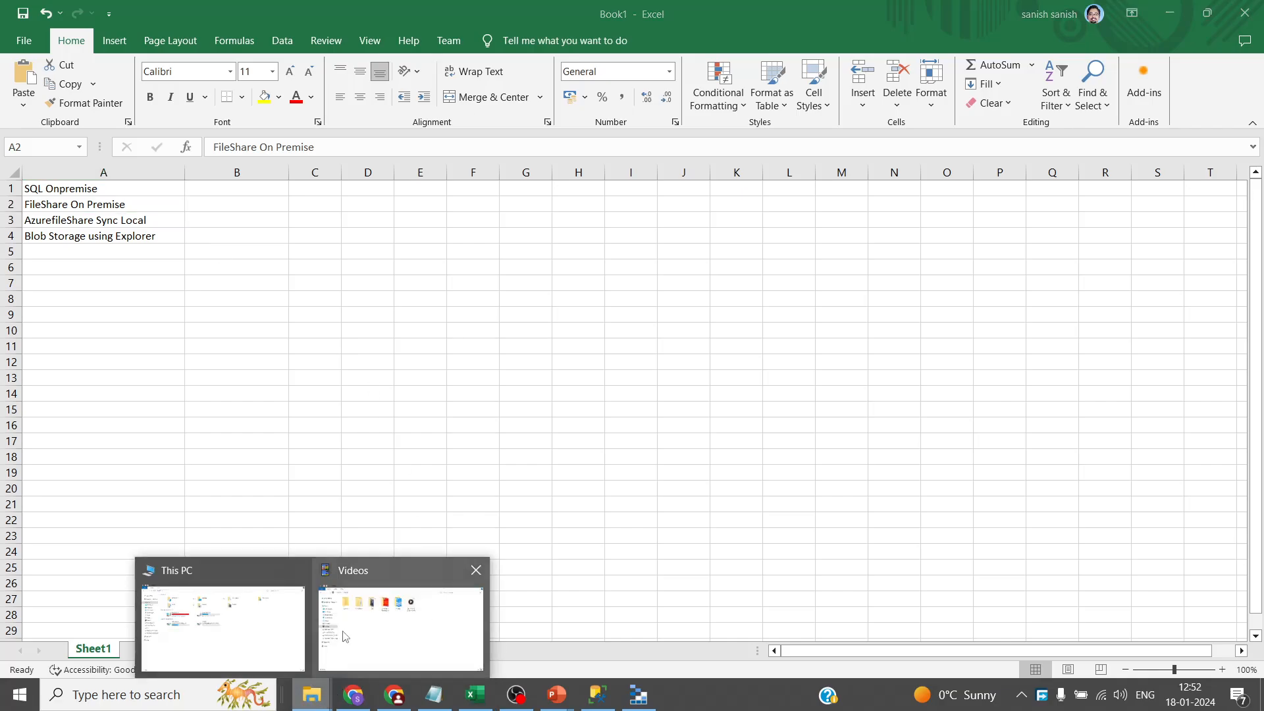
- From the desktop, browse TrainingLearning > Projects > Azure > Datasets into the FileShare folder
key(super+d)
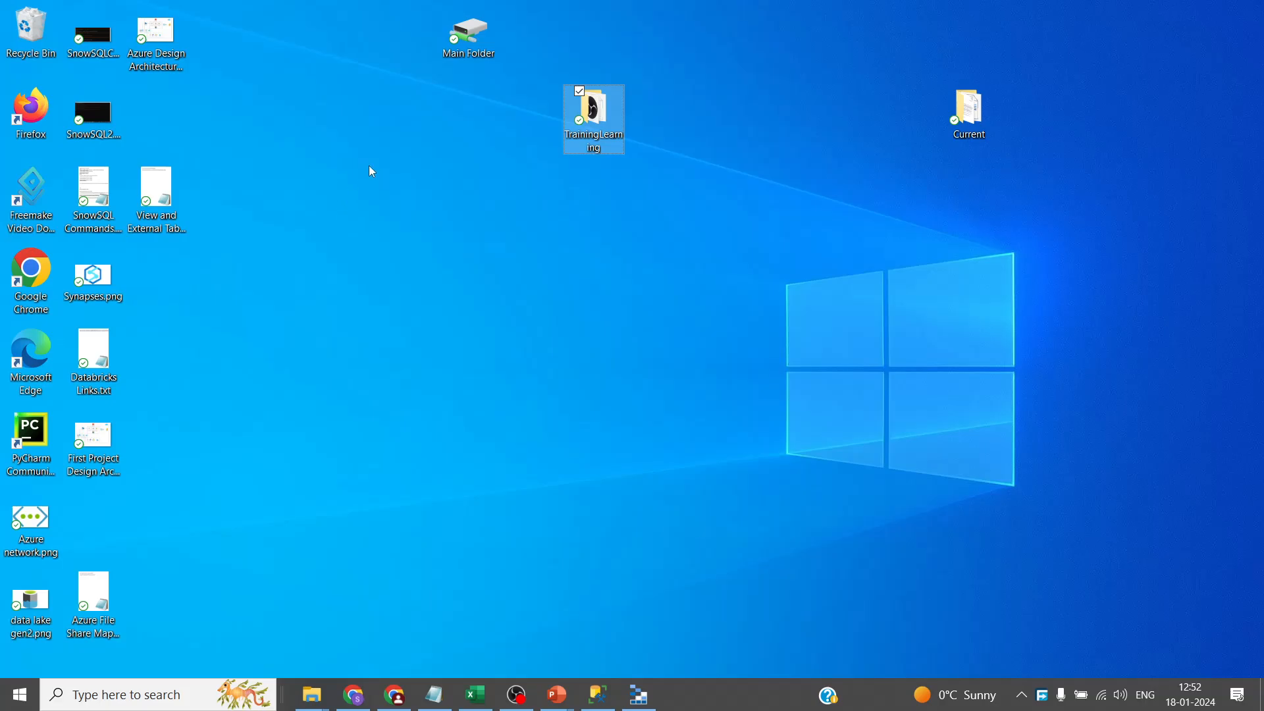
double_click(580, 115)
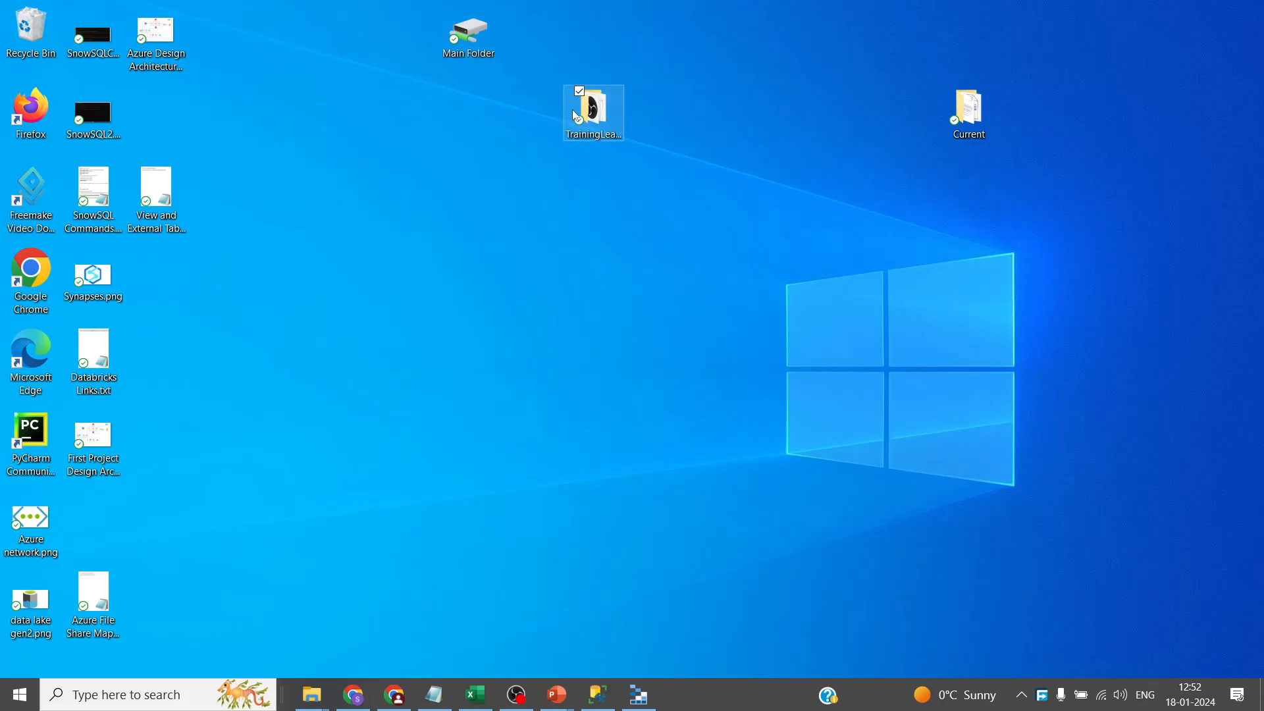
double_click(421, 221)
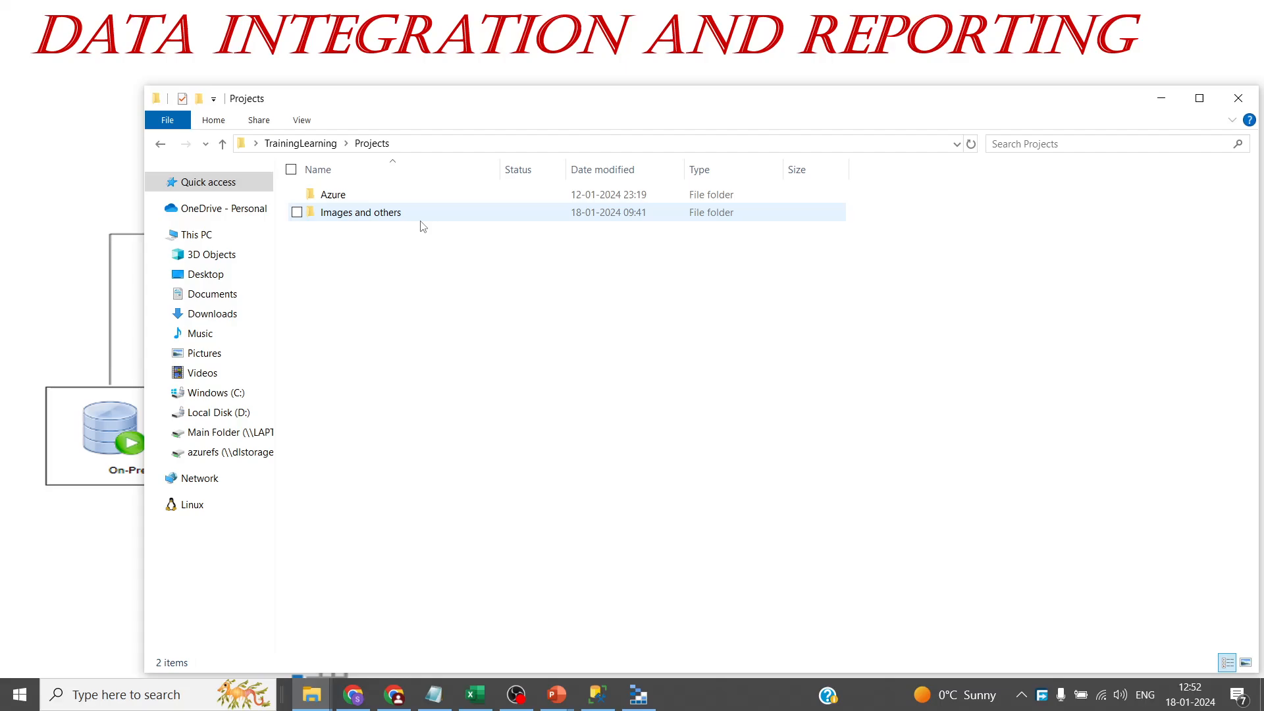
double_click(401, 194)
double_click(401, 194)
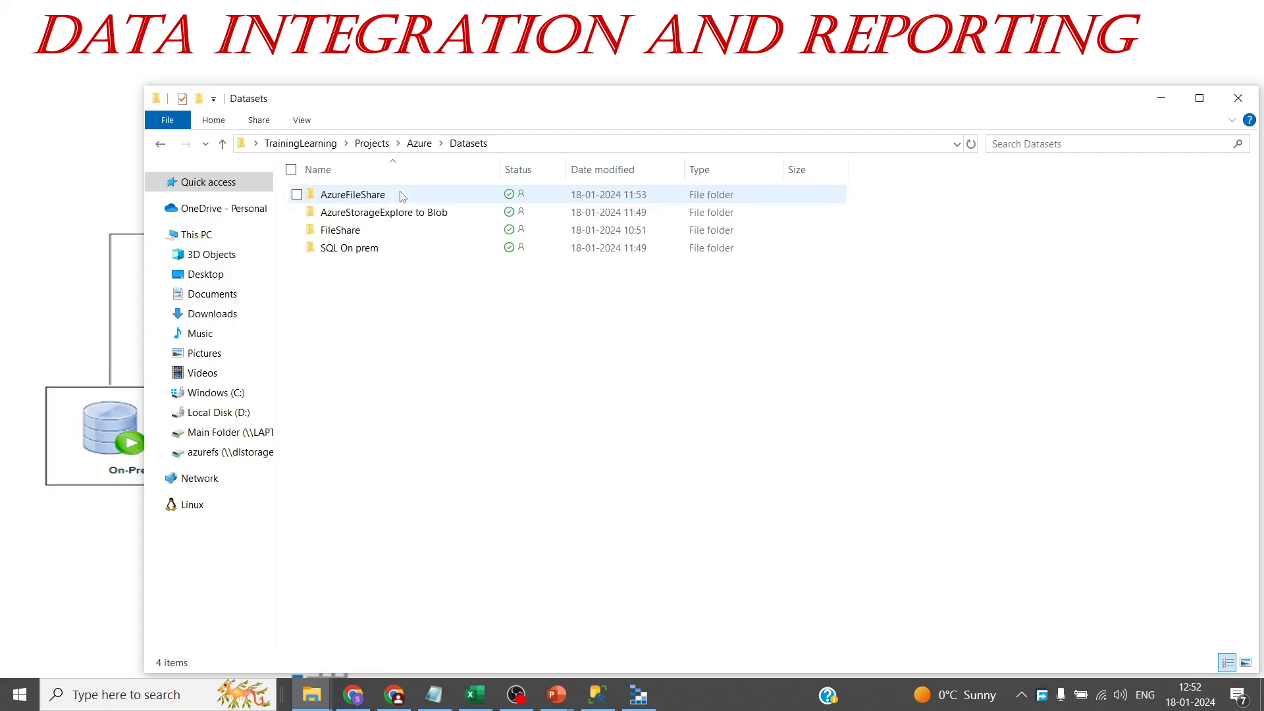
double_click(376, 231)
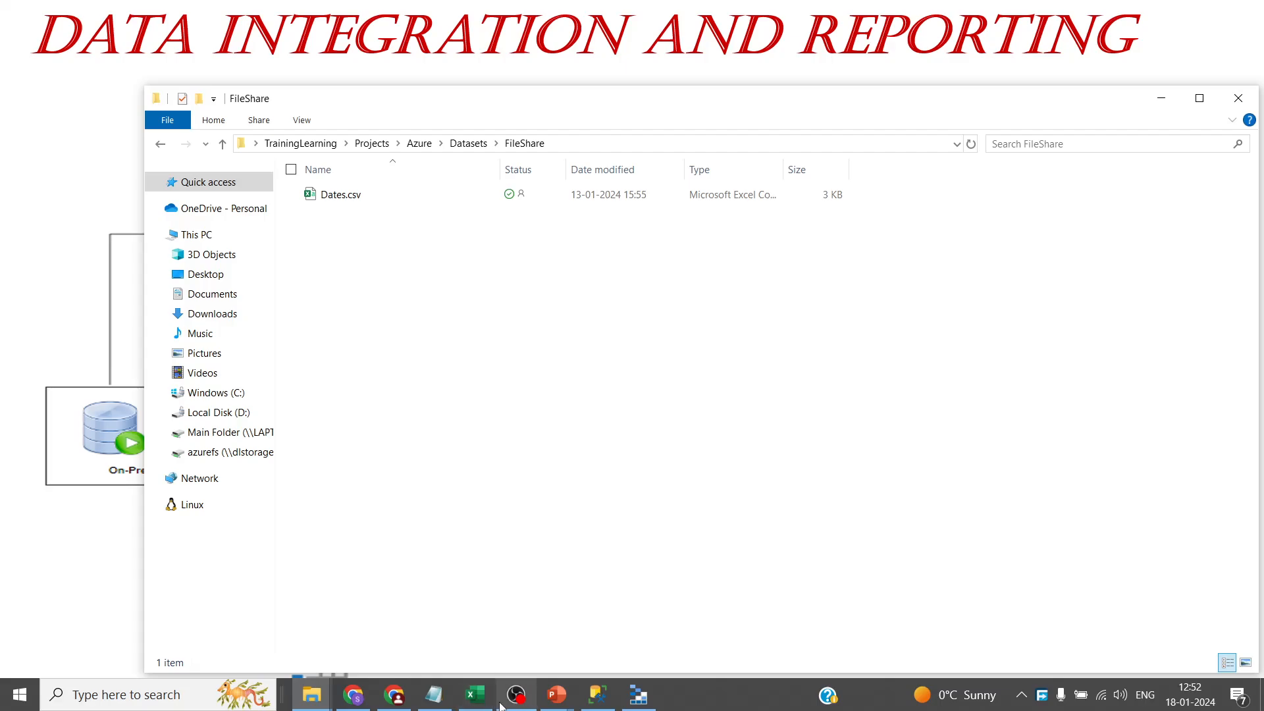
- Note the AzurefileShare Sync Local topic in A3, then select Users.csv in the AzureFileShare folder
click(477, 695)
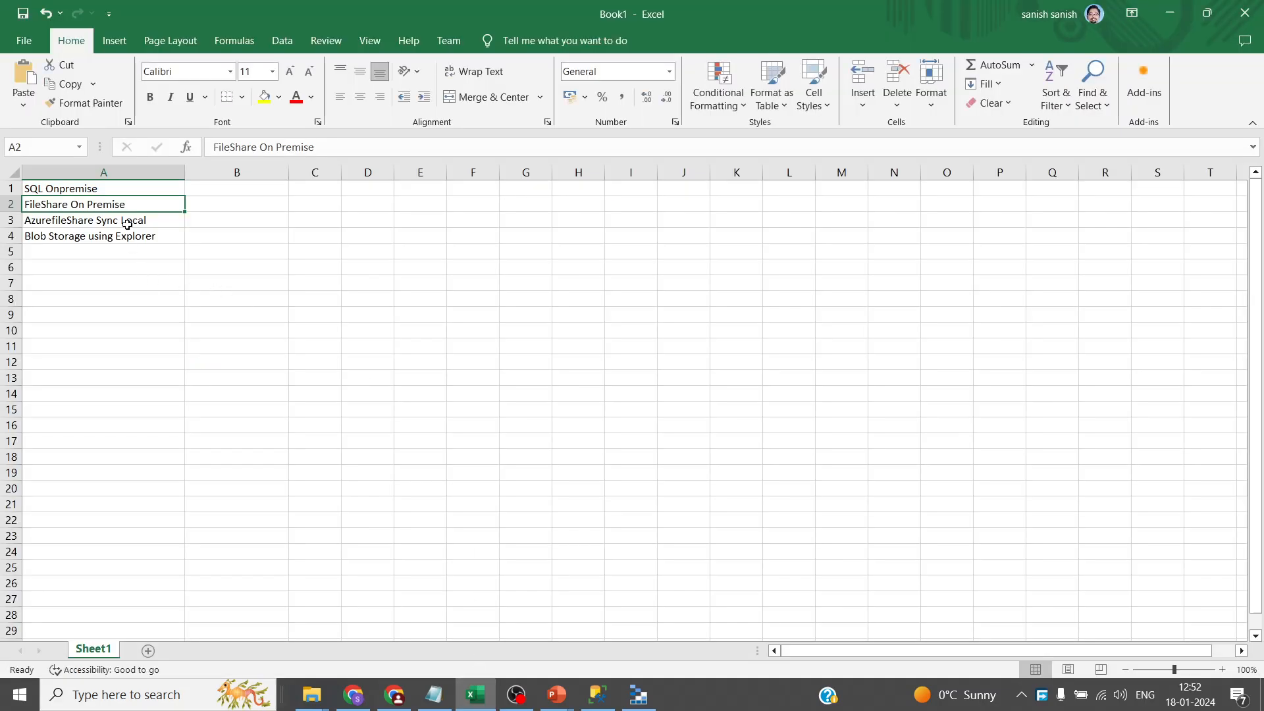
click(126, 222)
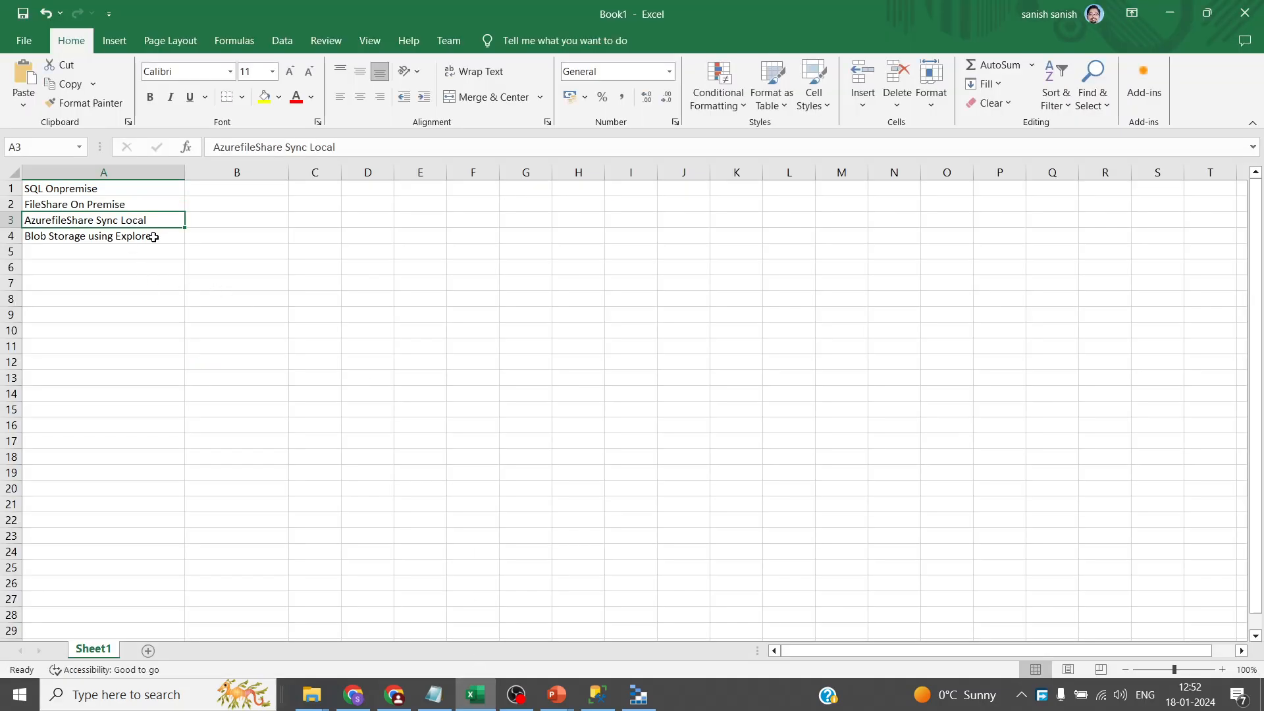
key(alt+Tab)
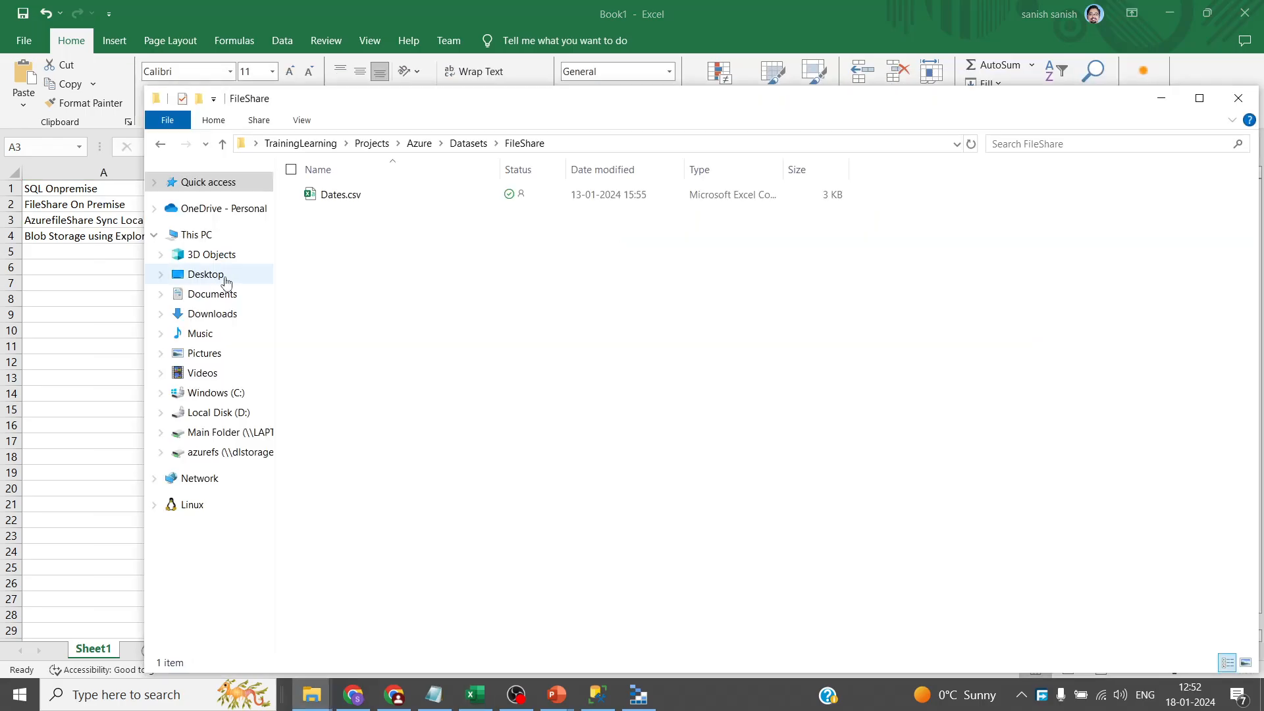
click(484, 143)
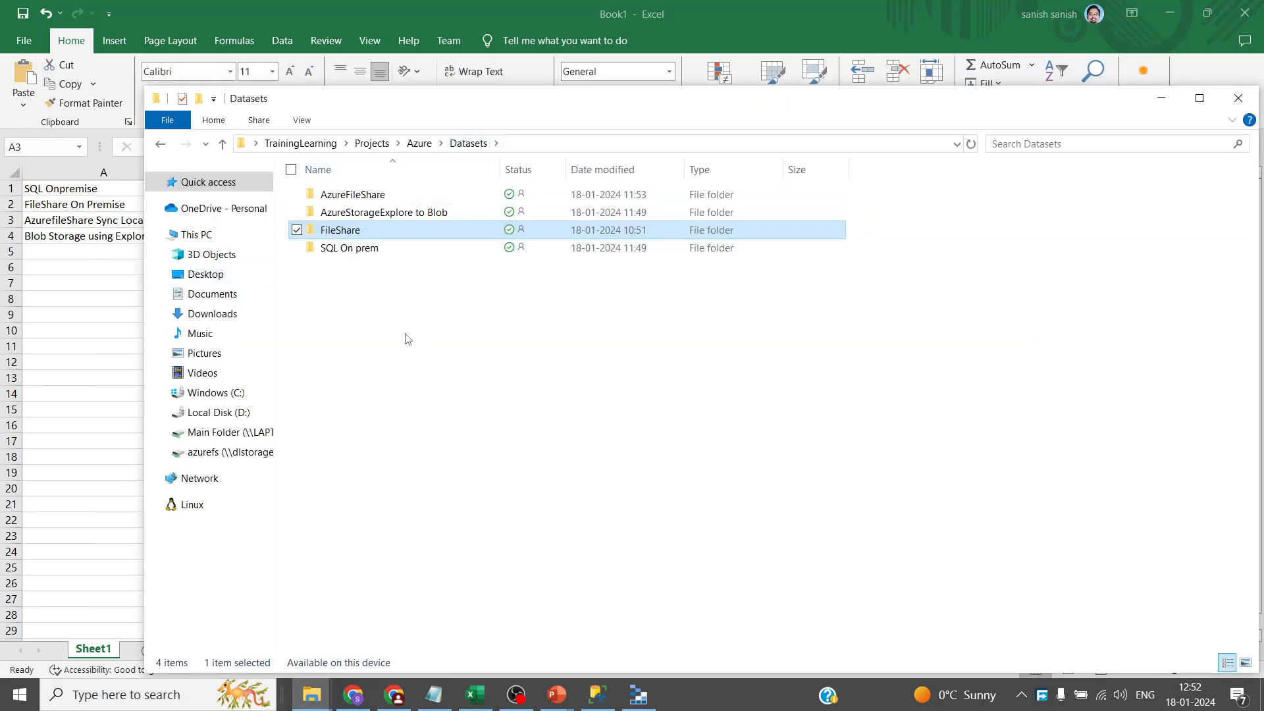
double_click(381, 195)
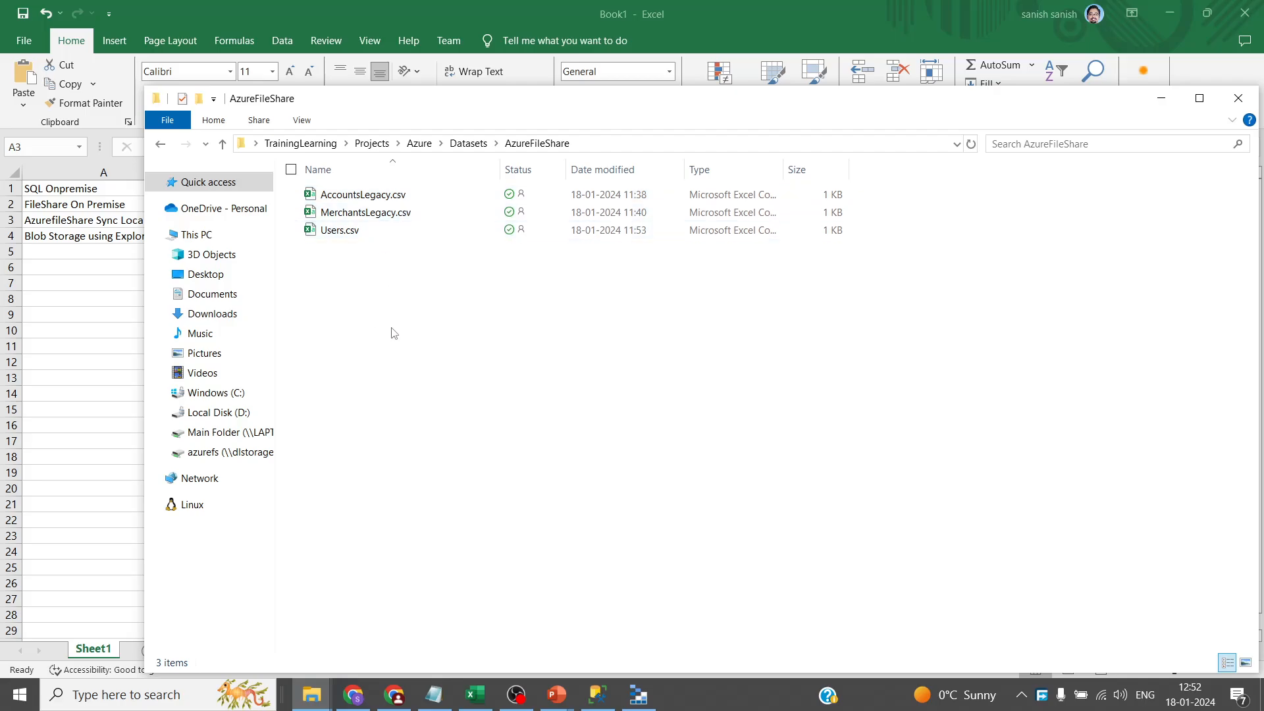
click(347, 237)
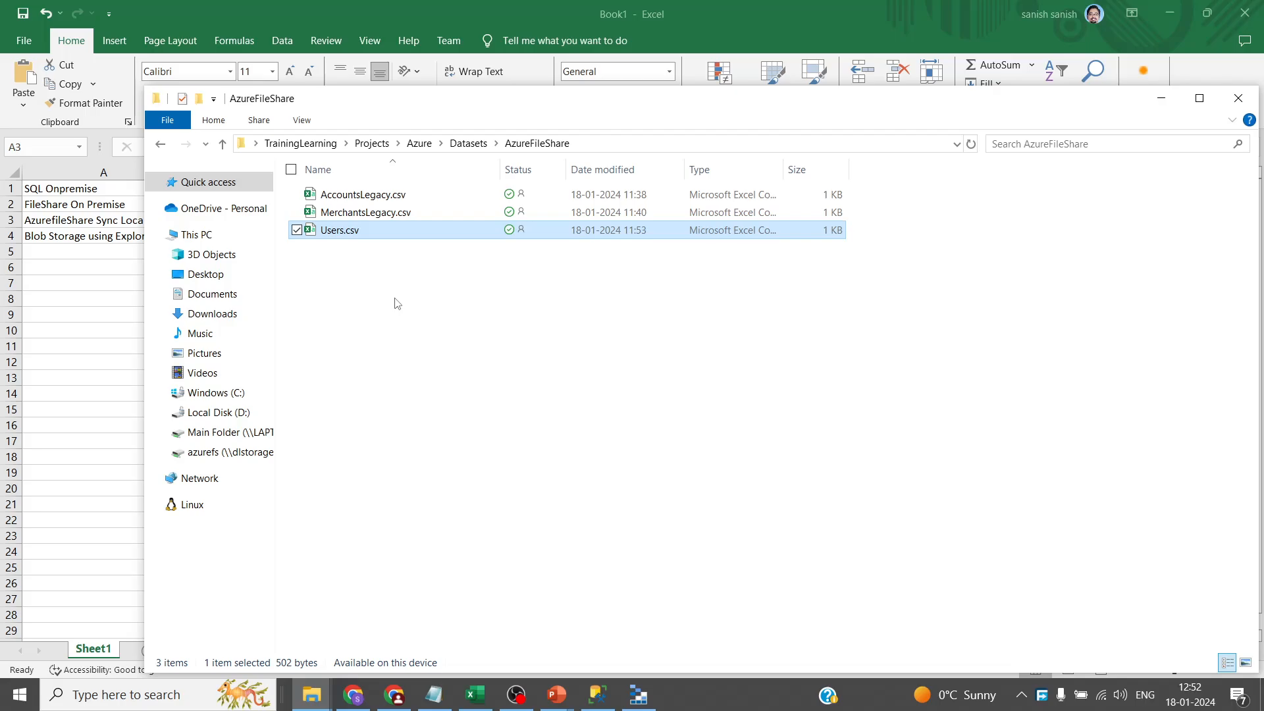
- Note the Blob Storage using Explorer topic in A4, then open the AzureStorageExplore to Blob folder
click(84, 244)
click(64, 245)
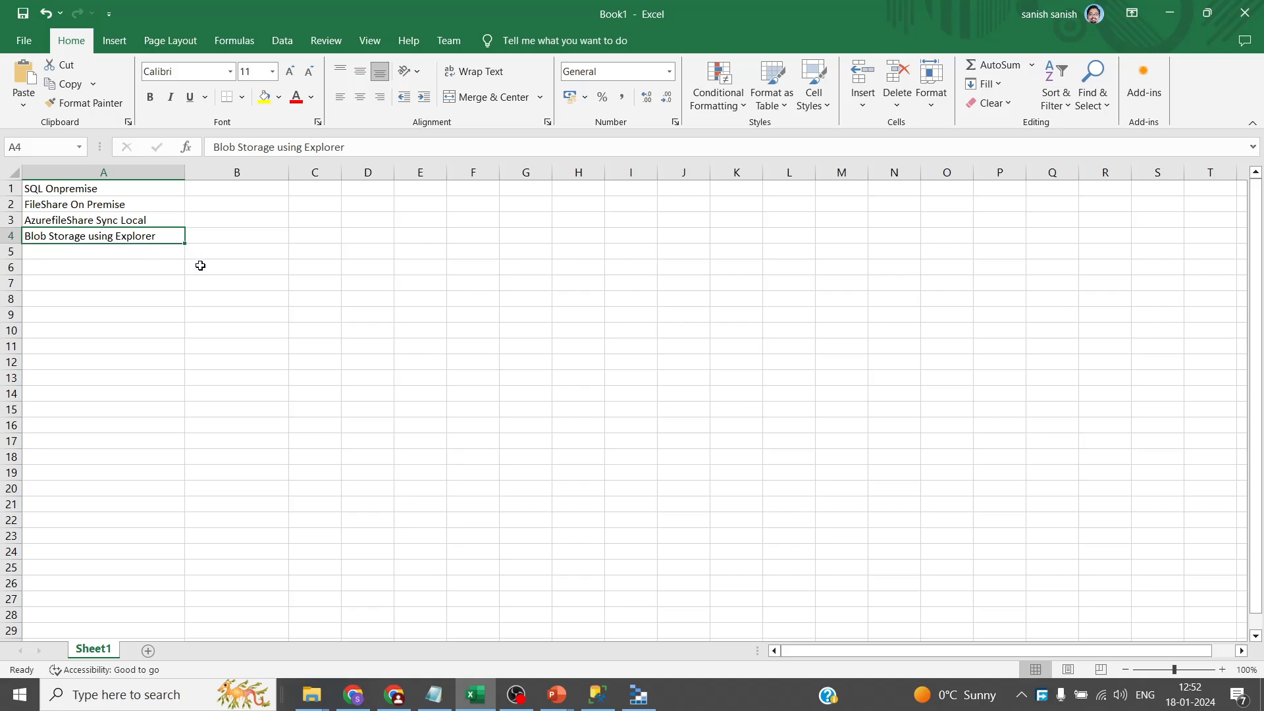
key(alt+Tab)
click(464, 146)
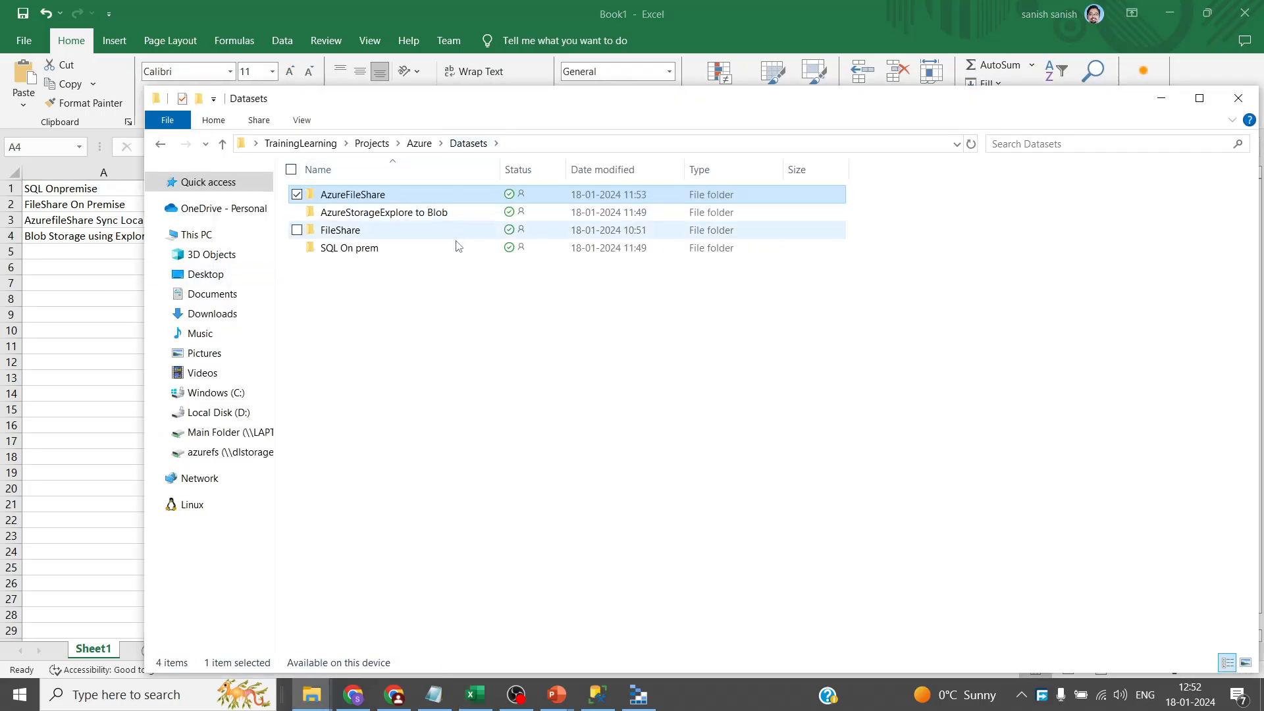
double_click(422, 212)
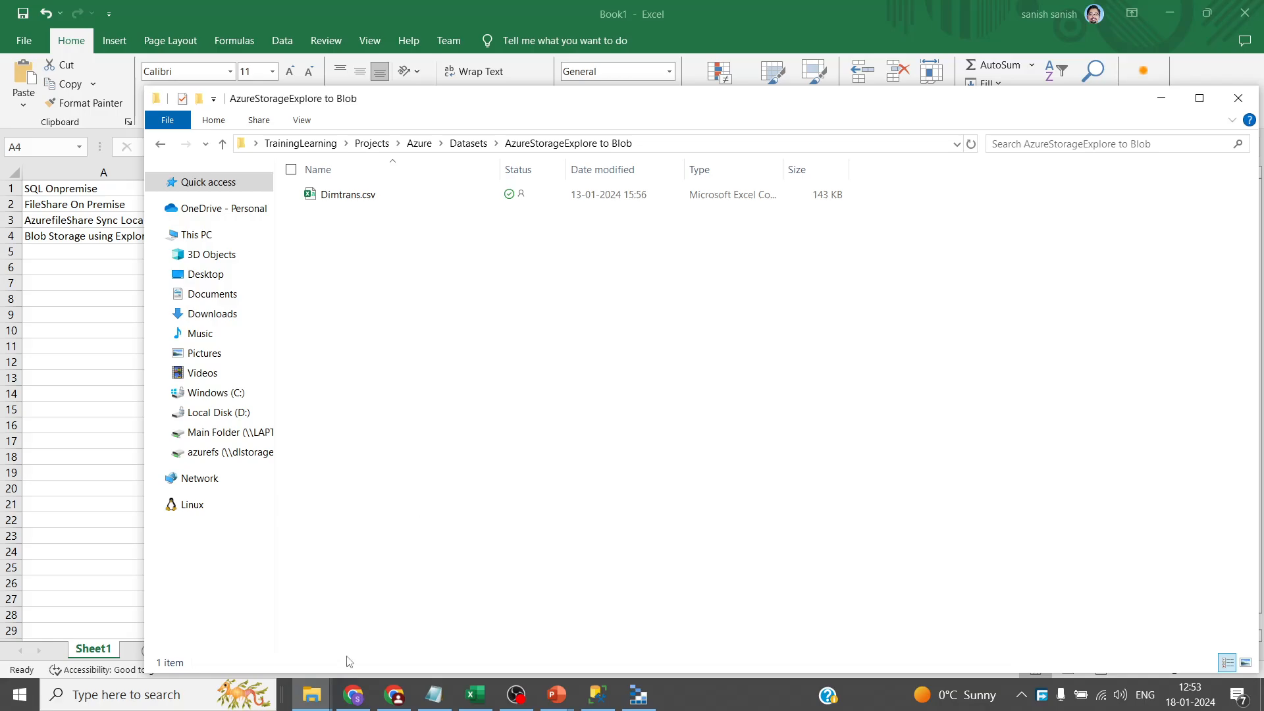
- Go to the data lake storage account's File shares list in the Azure portal
click(398, 703)
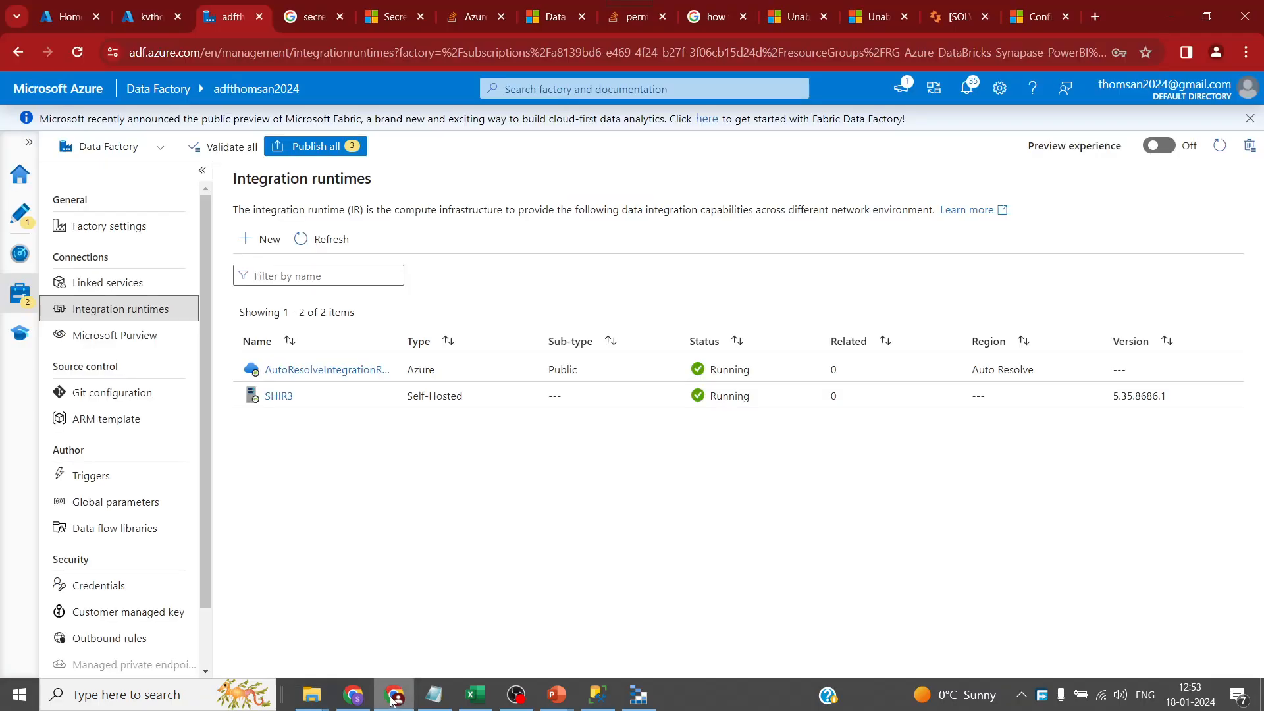
click(63, 16)
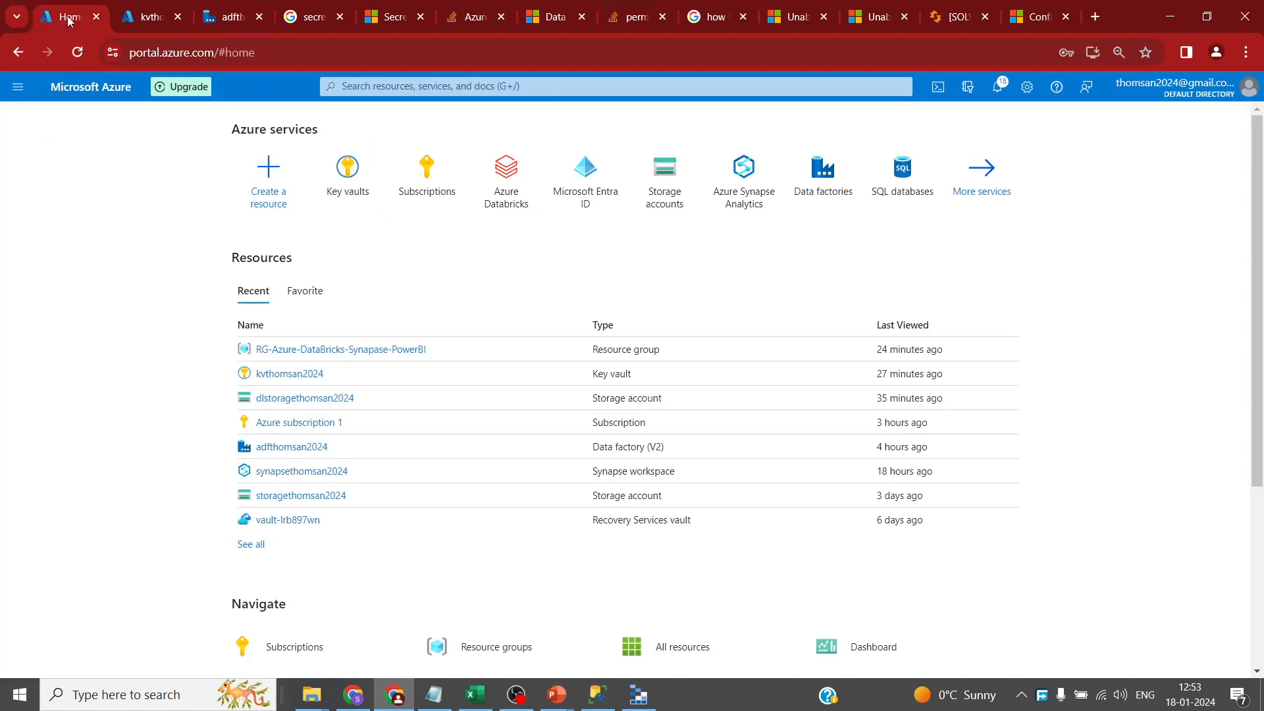
click(301, 399)
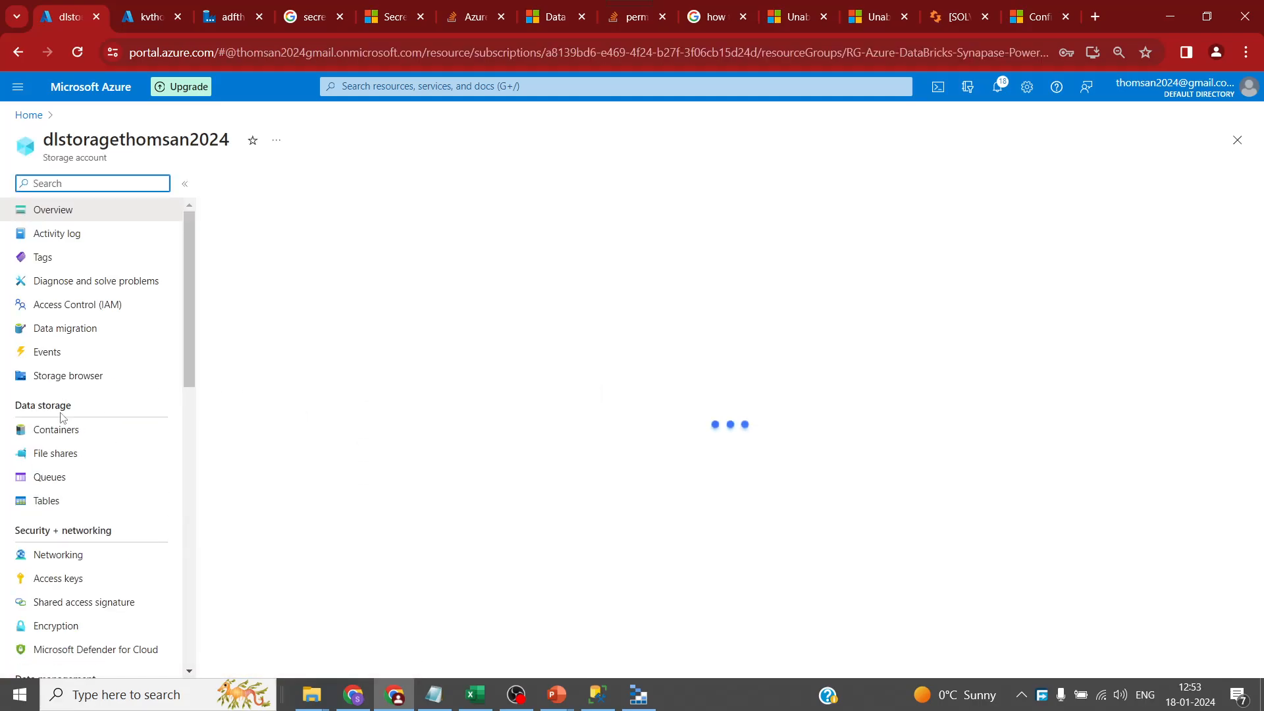
click(58, 457)
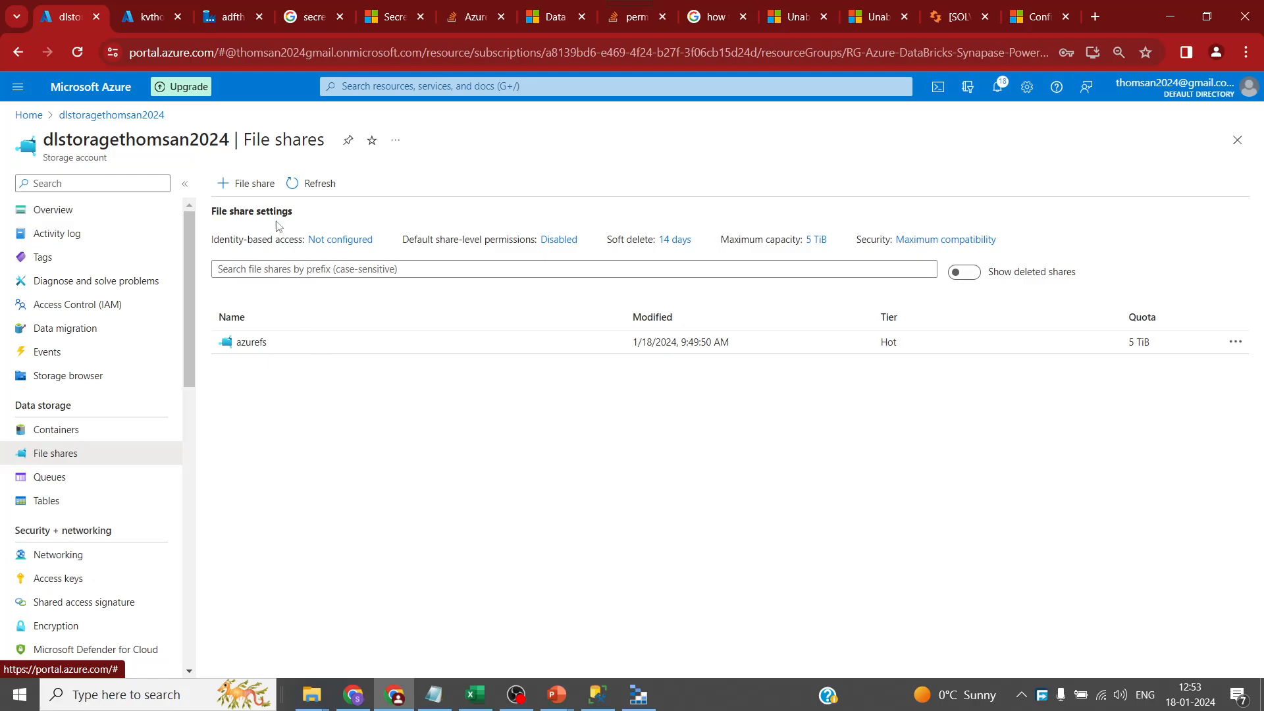
- Create a new Hot-tier file share named 'azurefileshare'
click(250, 185)
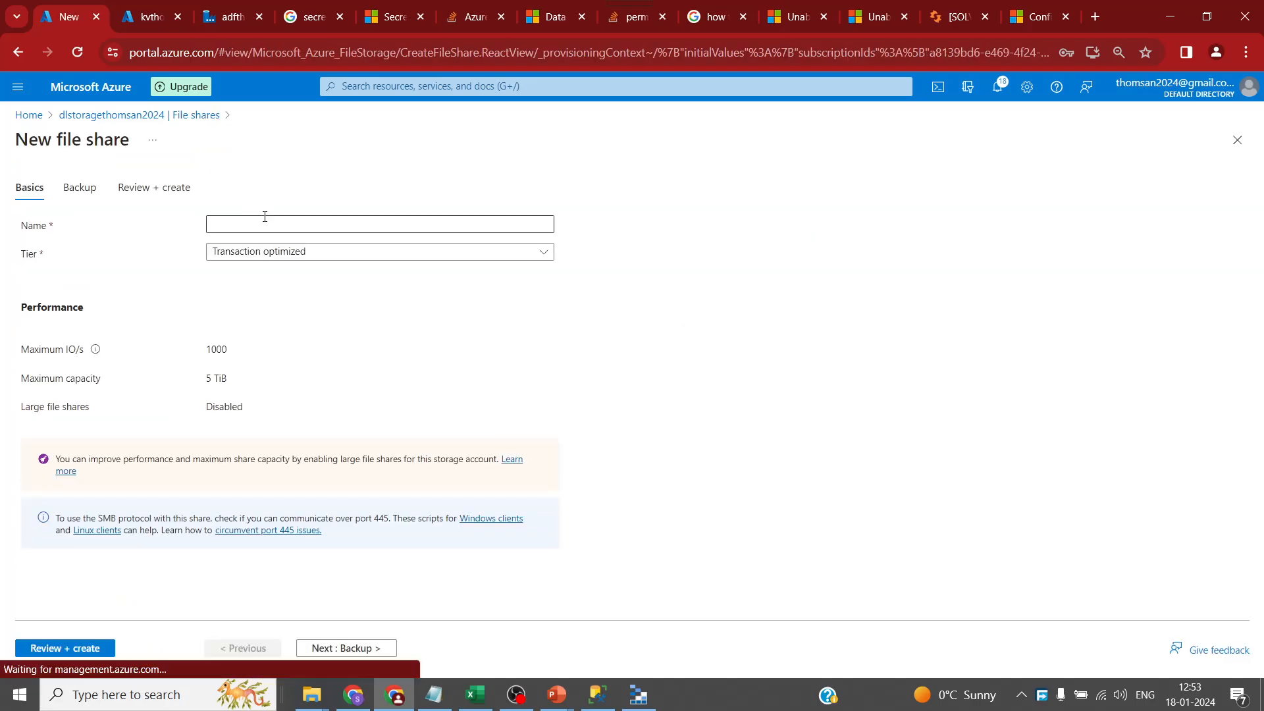
text(azure)
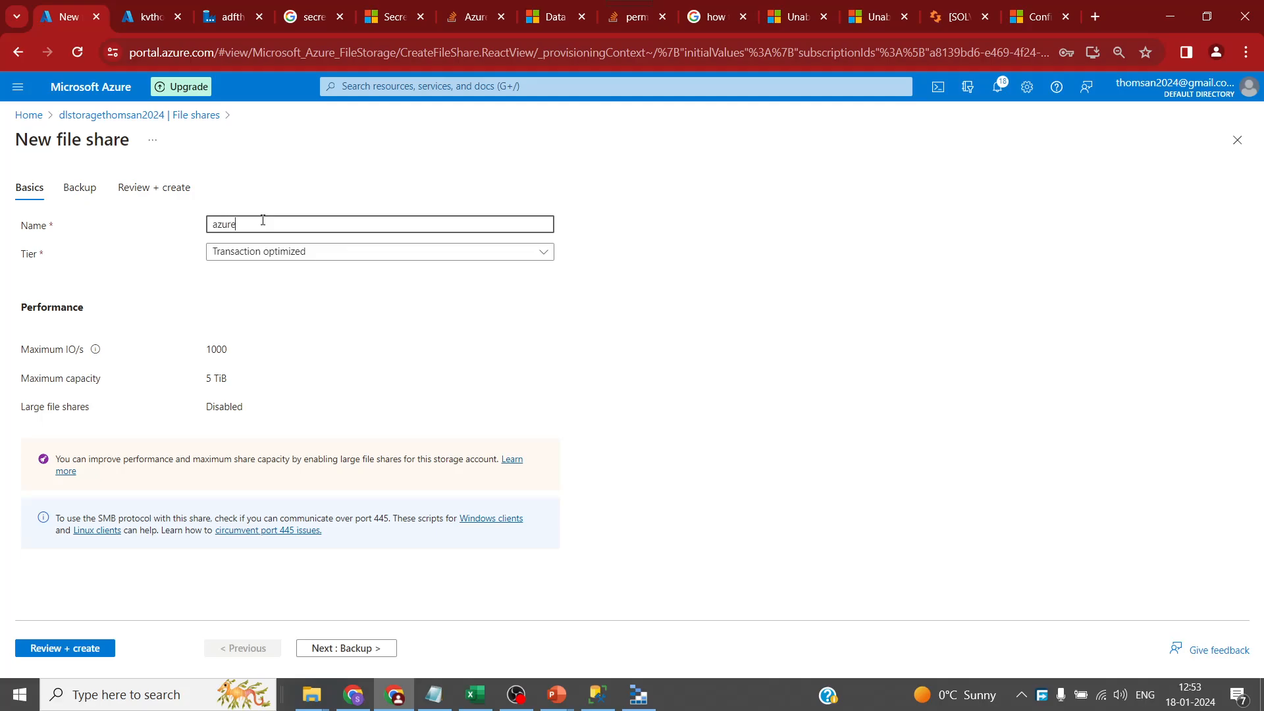
text(filsh)
text(h)
key(BackSpace)
key(BackSpace)
text(eshare)
click(280, 253)
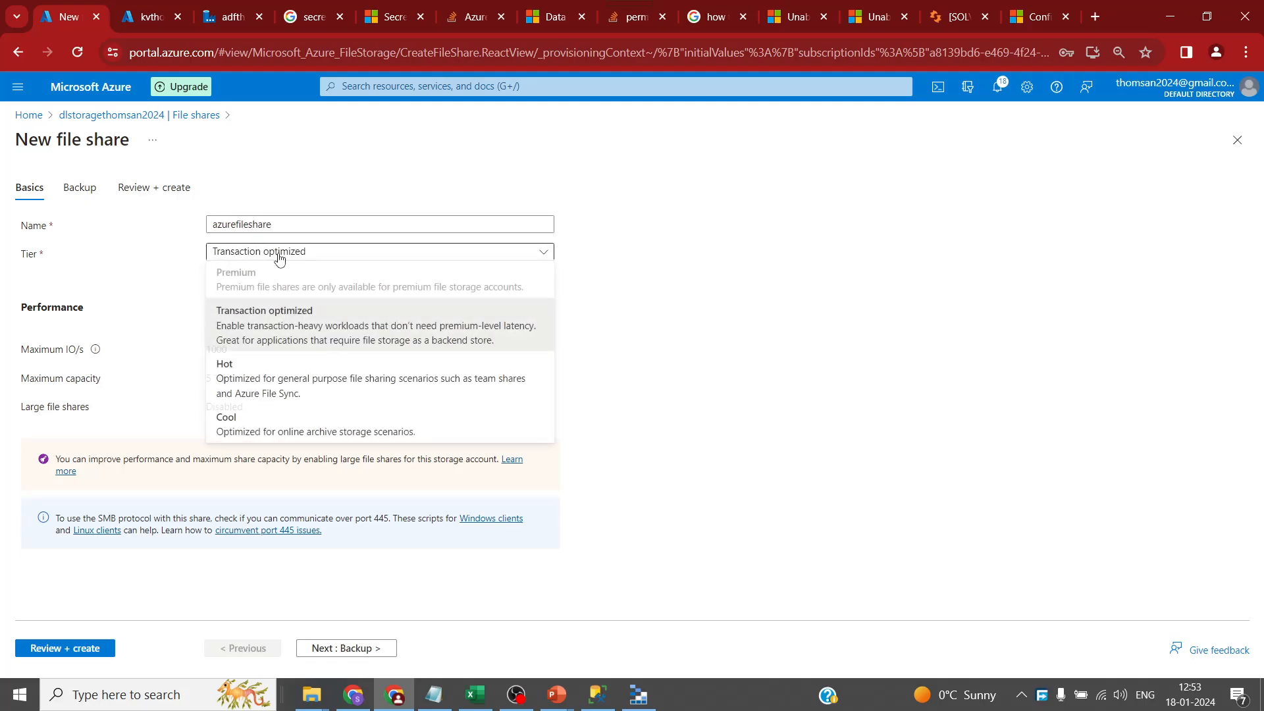
click(281, 366)
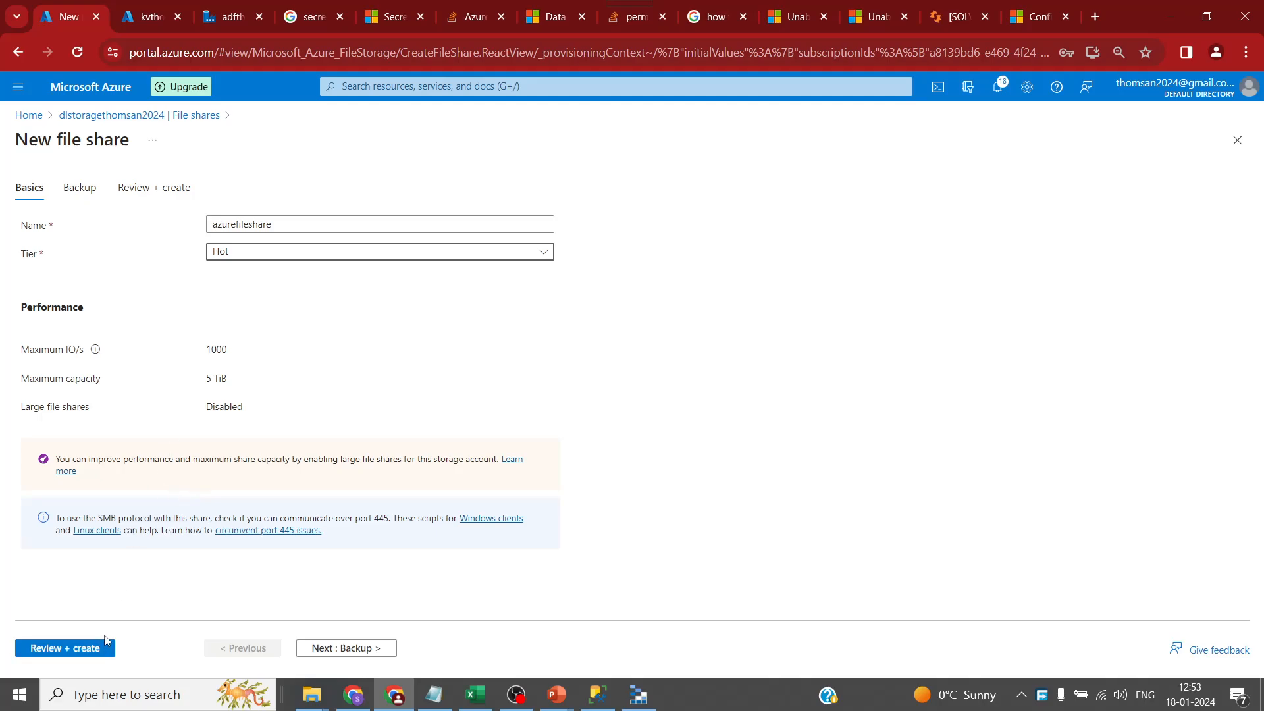
click(90, 648)
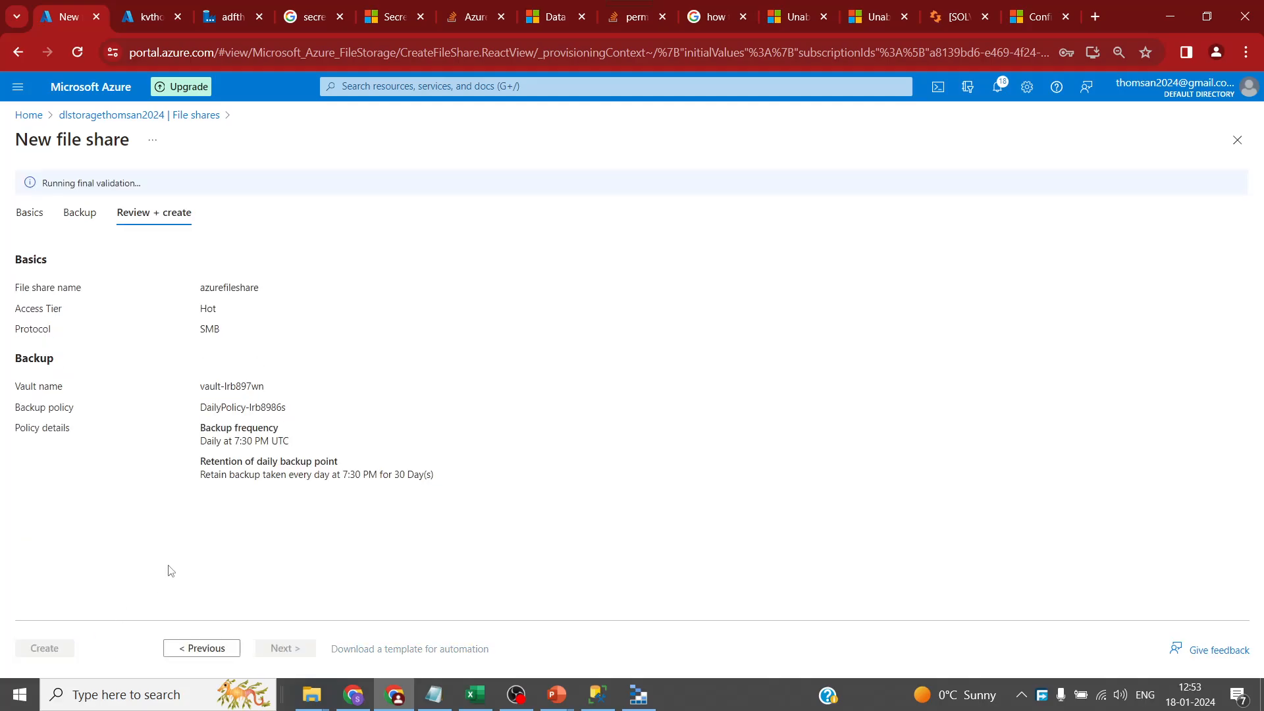
click(64, 654)
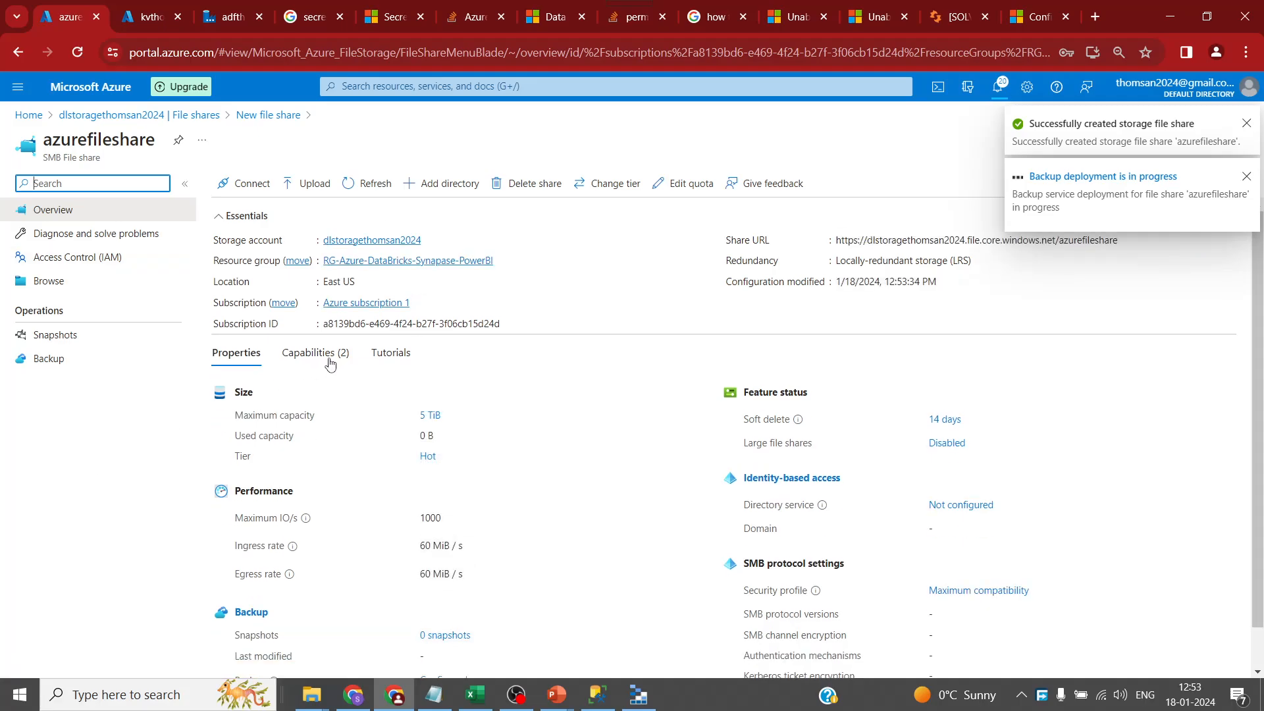
- Generate the Windows PowerShell mount script for drive letter S and copy it to the clipboard
click(250, 191)
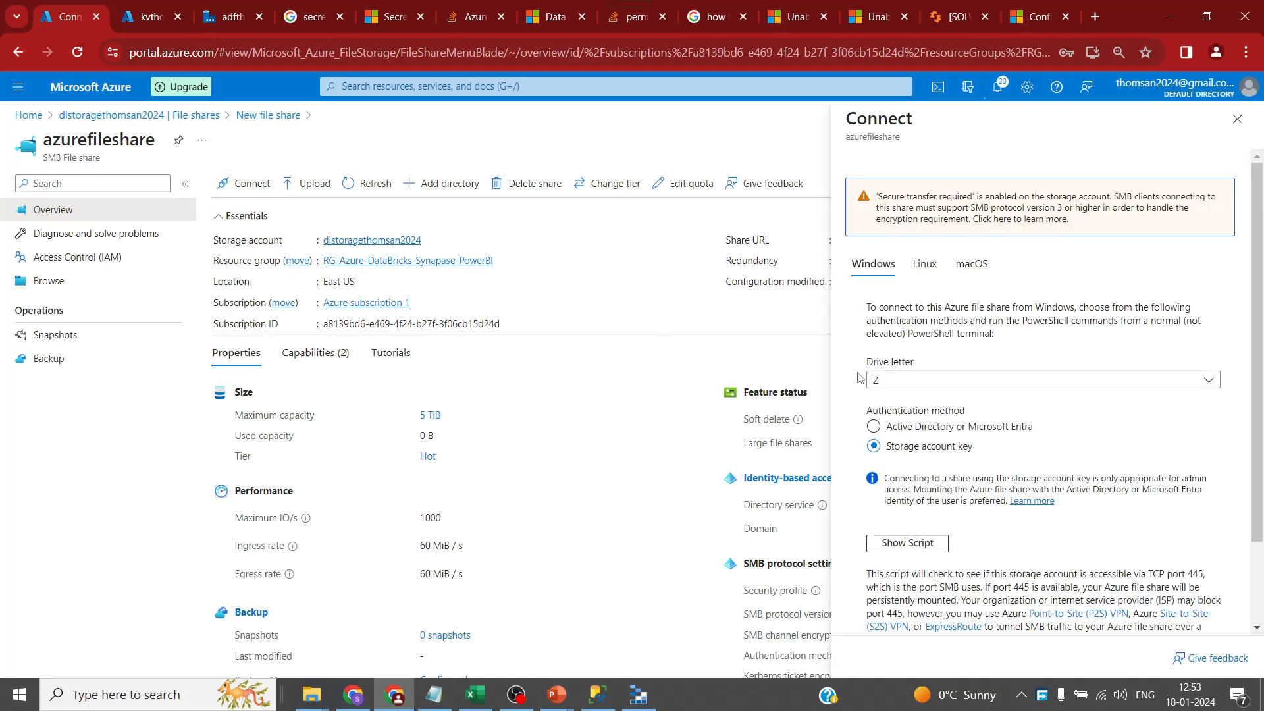
click(1022, 381)
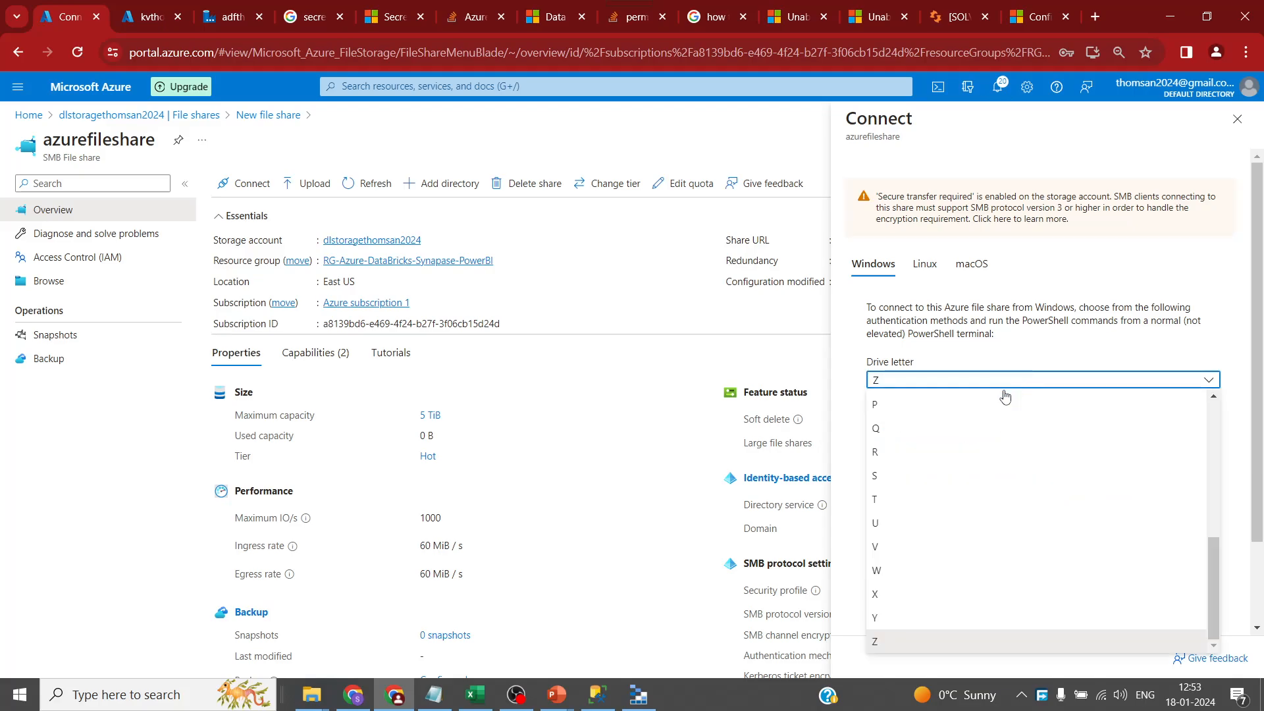
click(902, 474)
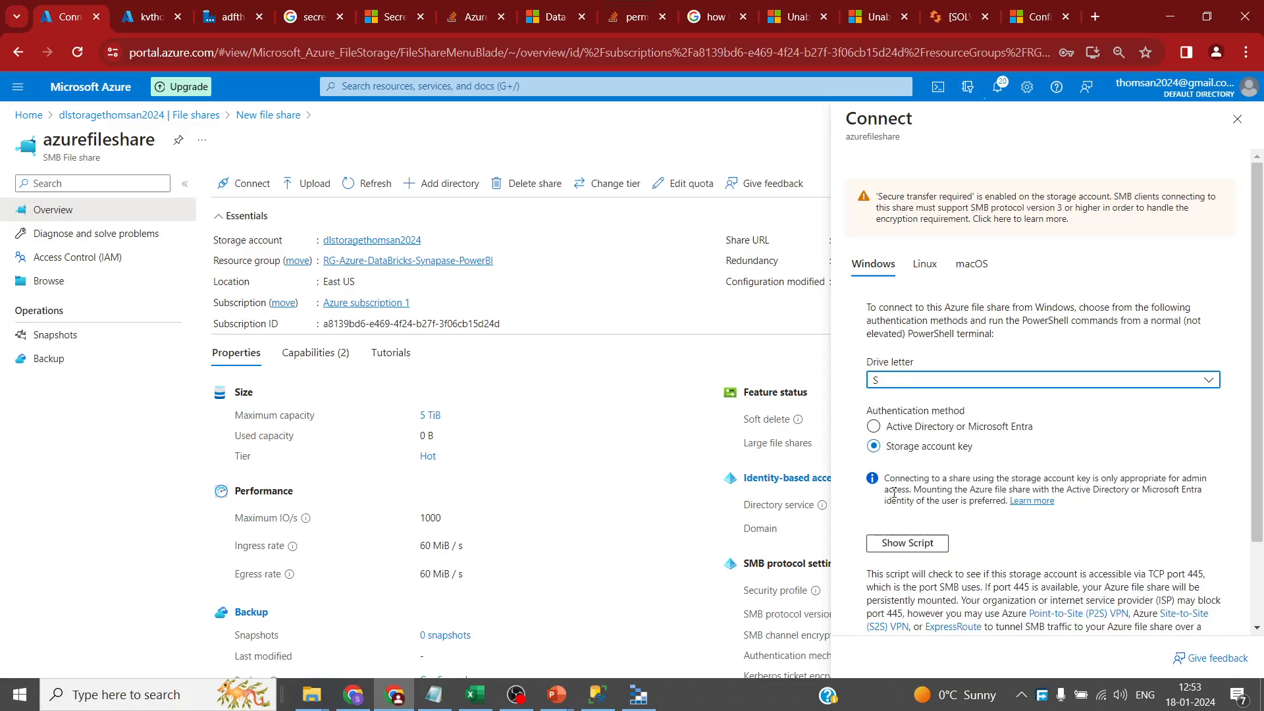
click(923, 544)
scroll(1148, 573, down, 2)
scroll(1148, 574, down, 3)
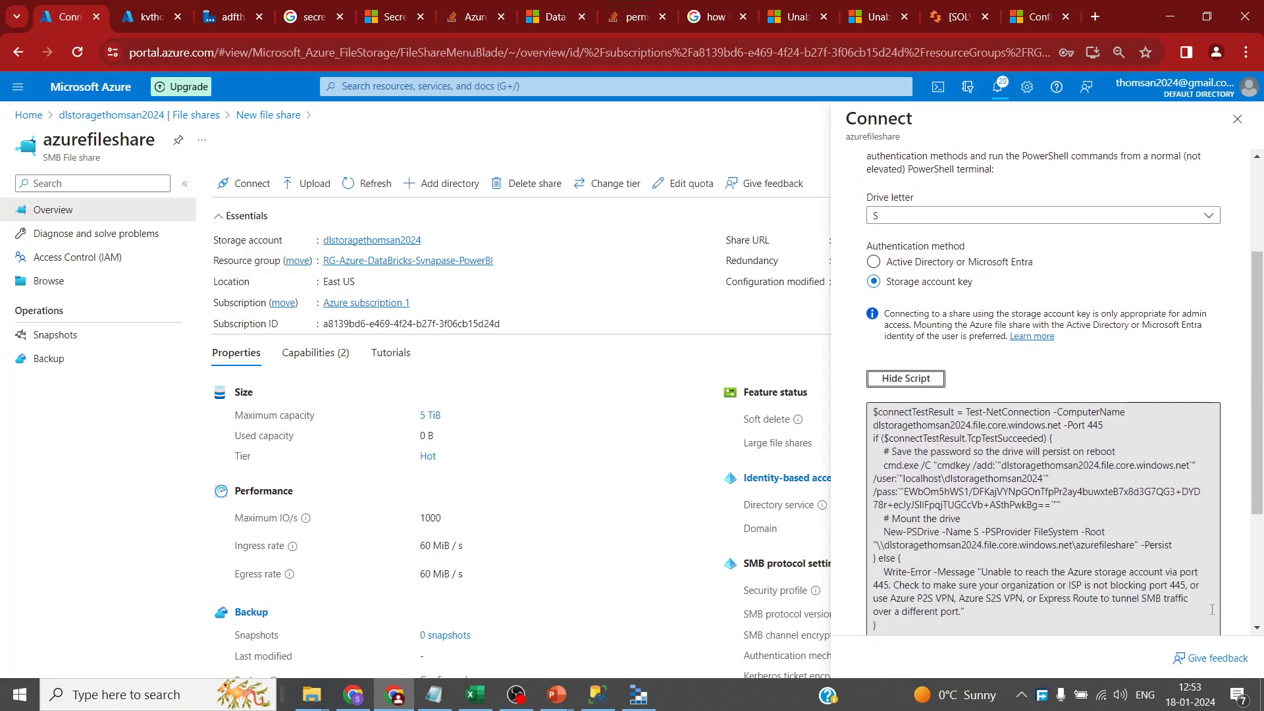
click(1211, 475)
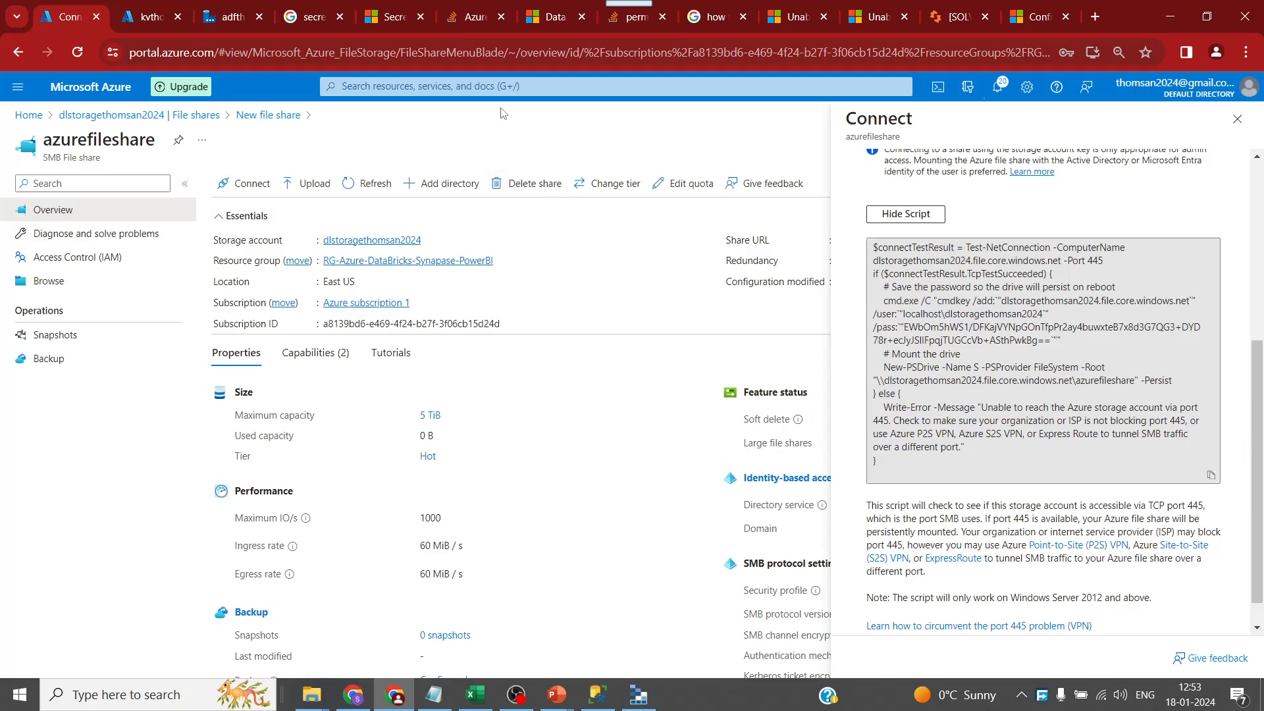
- Launch Windows PowerShell via a 'window' search, paste the mount script and run it
key(super)
text(ind)
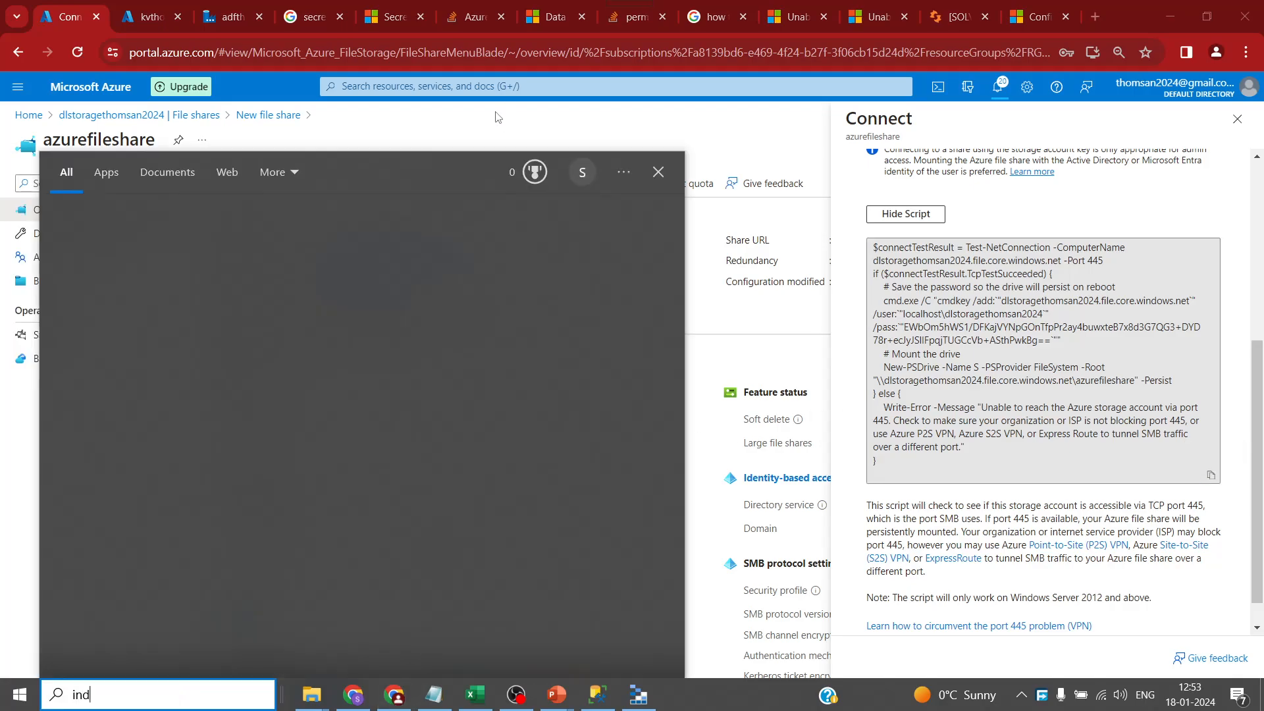
key(BackSpace)
key(BackSpace)
key(BackSpace)
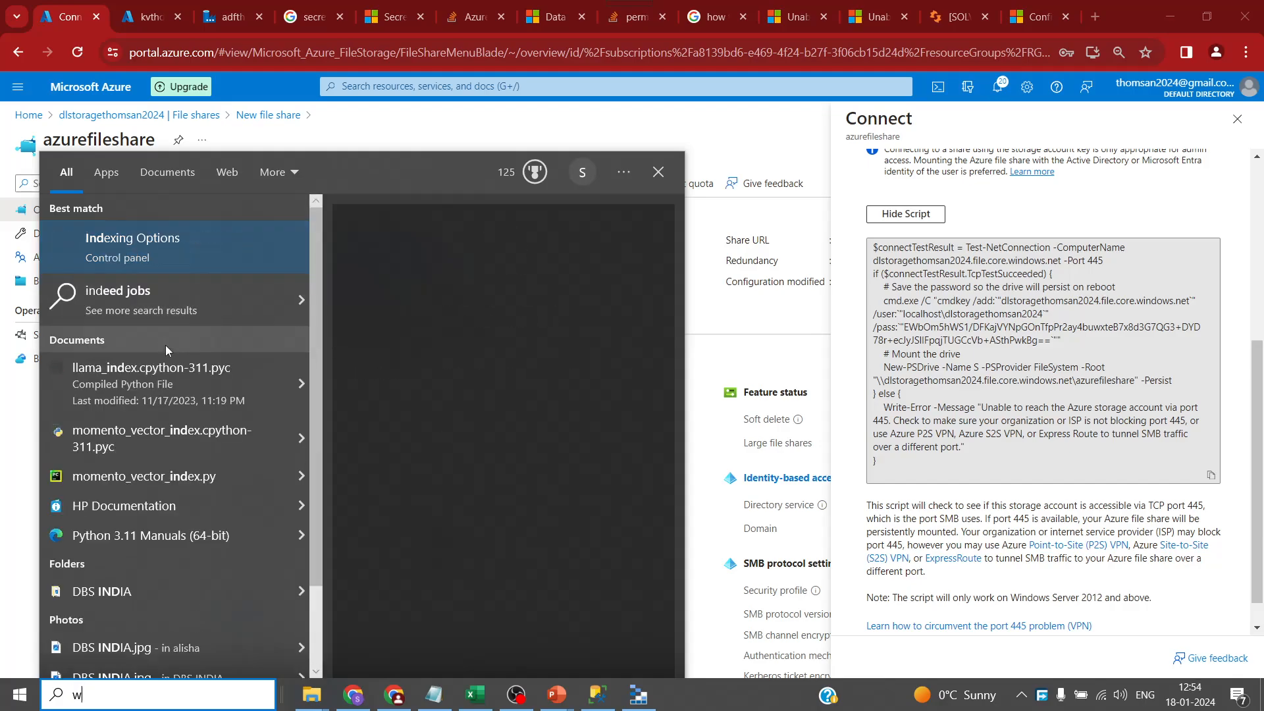
text(window)
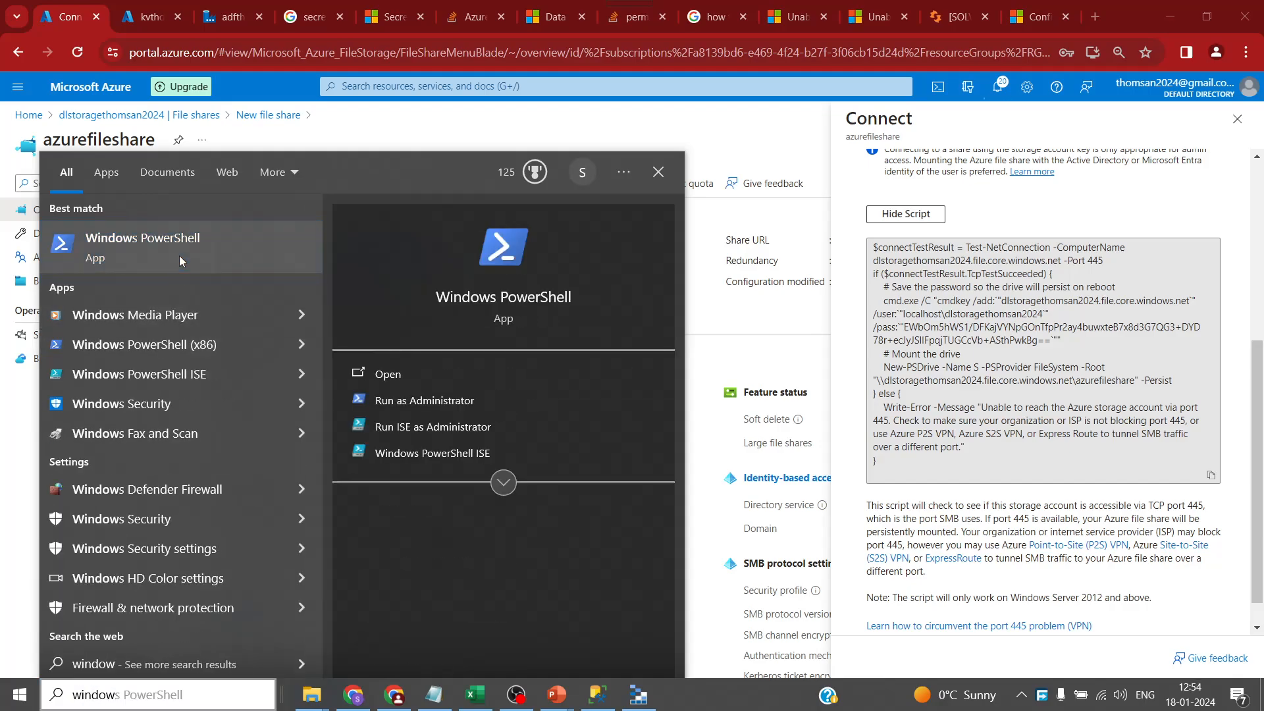
click(179, 255)
key(ctrl+v)
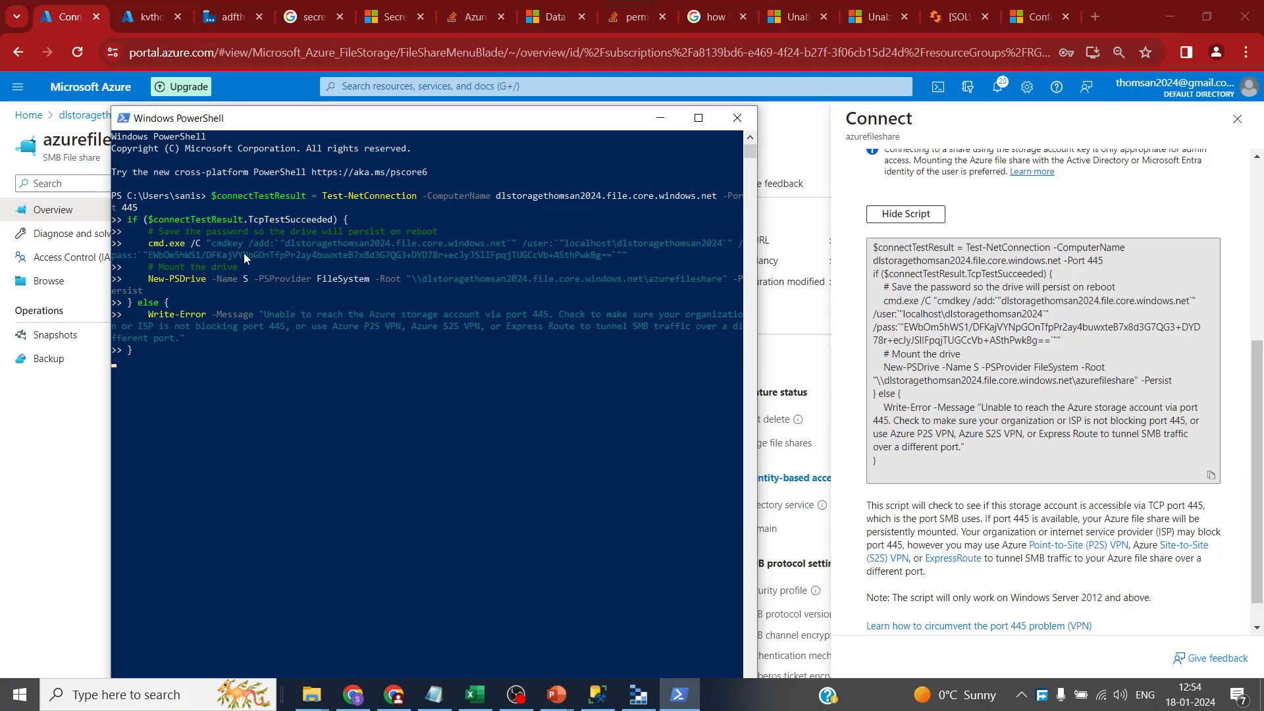
key(Return)
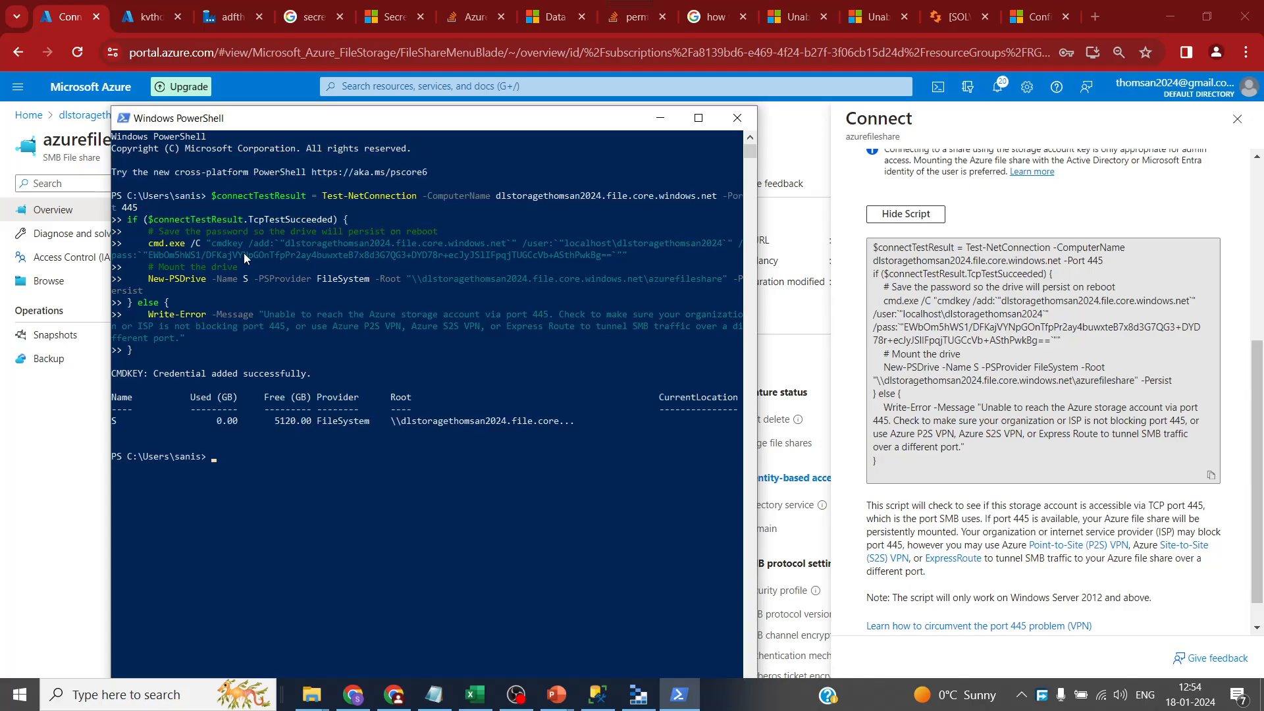
- Minimise PowerShell and open azurefileshare's Browse page, which lists no files yet
click(660, 121)
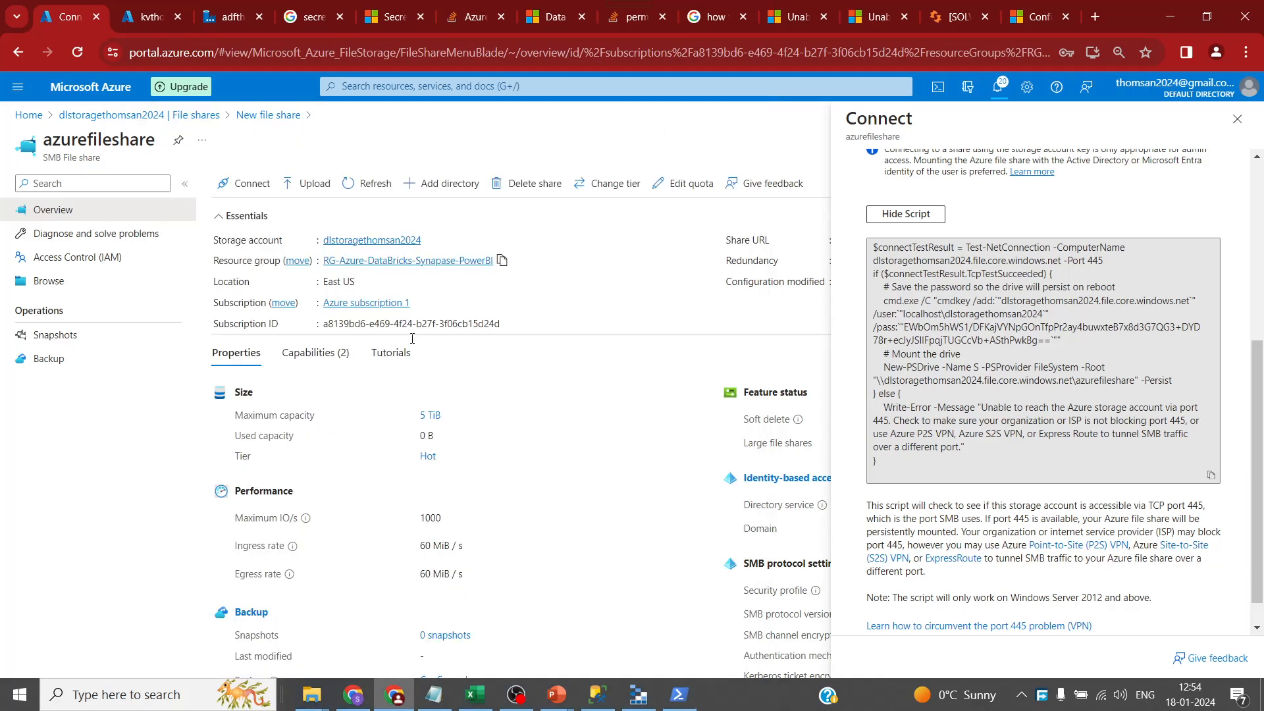
click(46, 289)
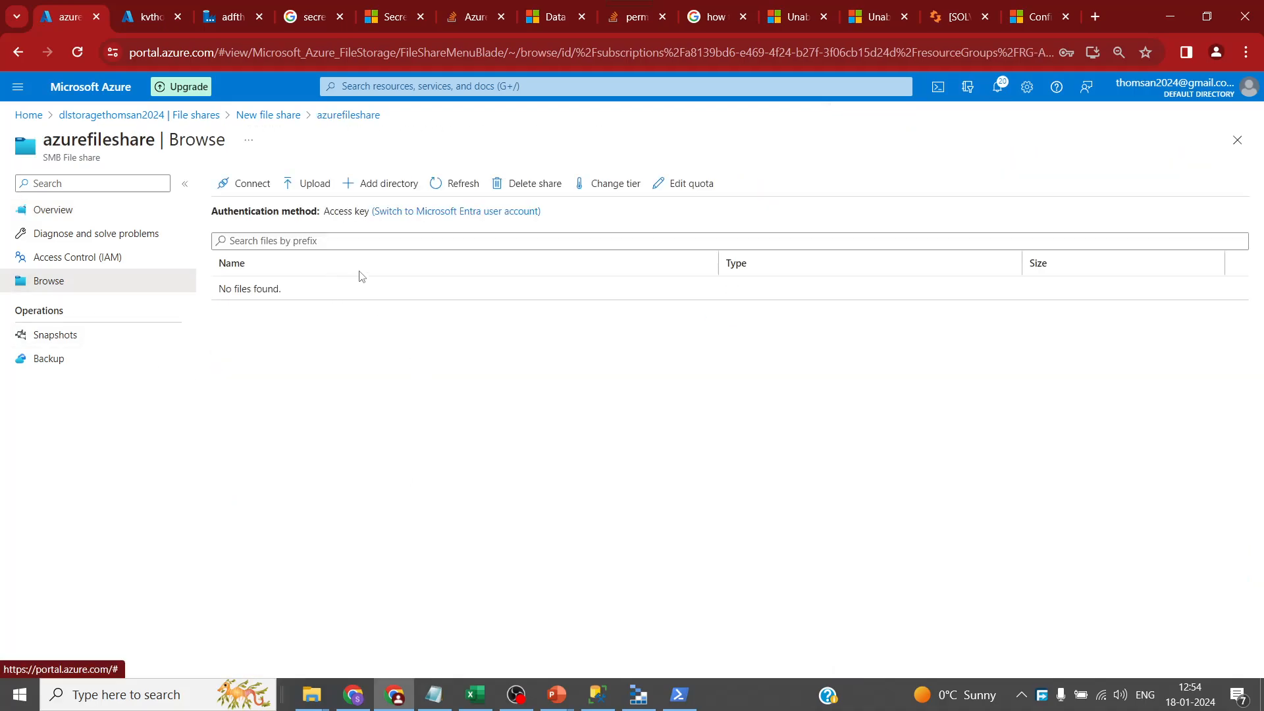
- Open the mapped S: drive, then select the three CSVs in the Datasets > AzureFileShare folder
mouse_move(329, 693)
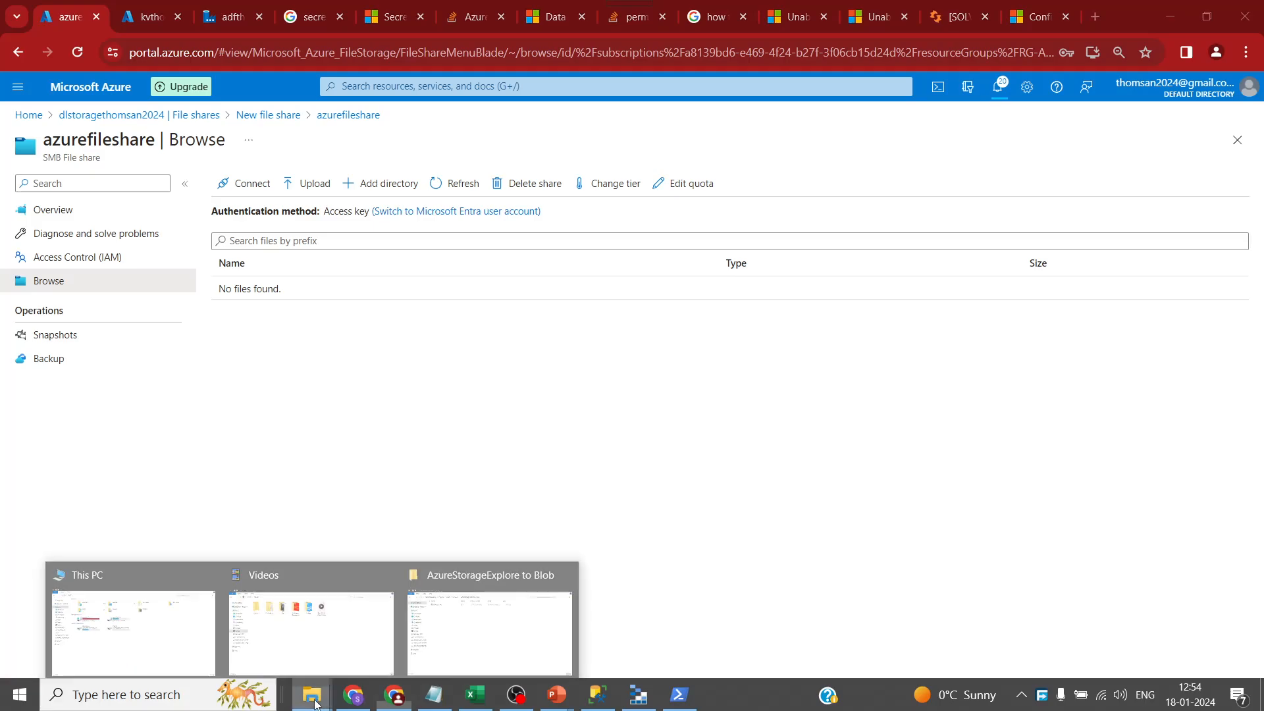
click(155, 635)
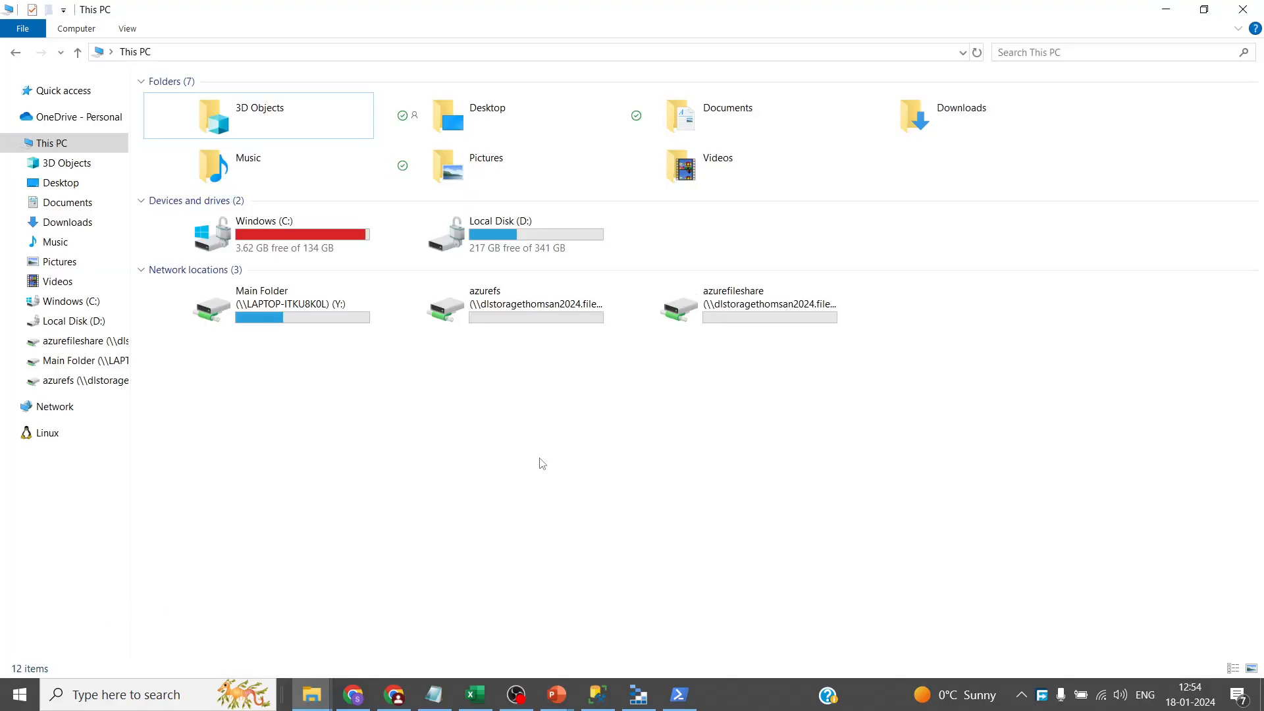
double_click(764, 317)
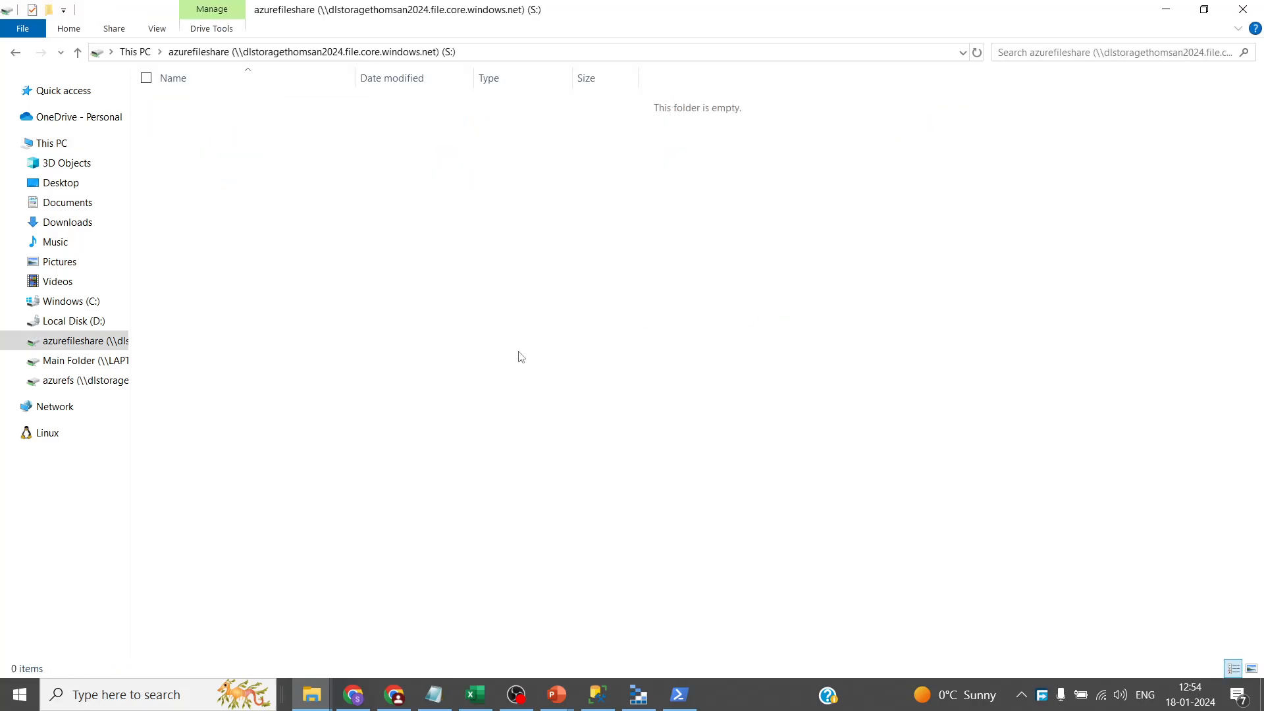
mouse_move(311, 695)
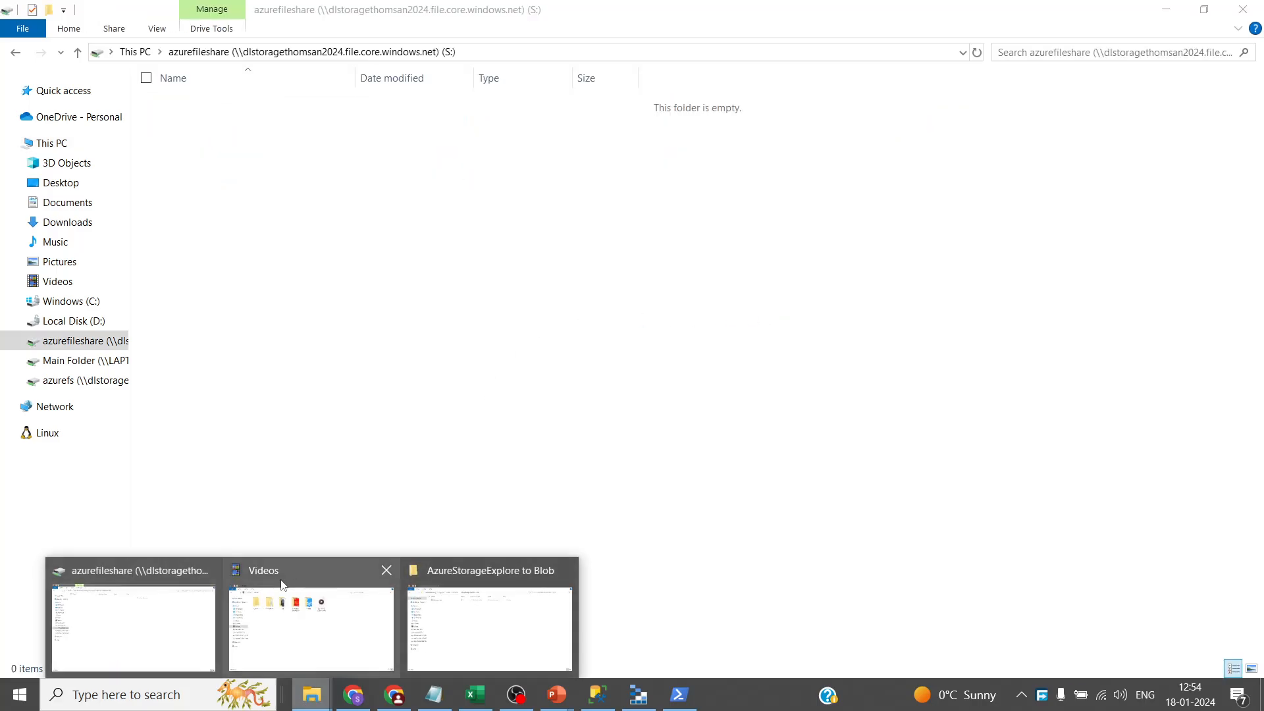
click(480, 609)
click(461, 145)
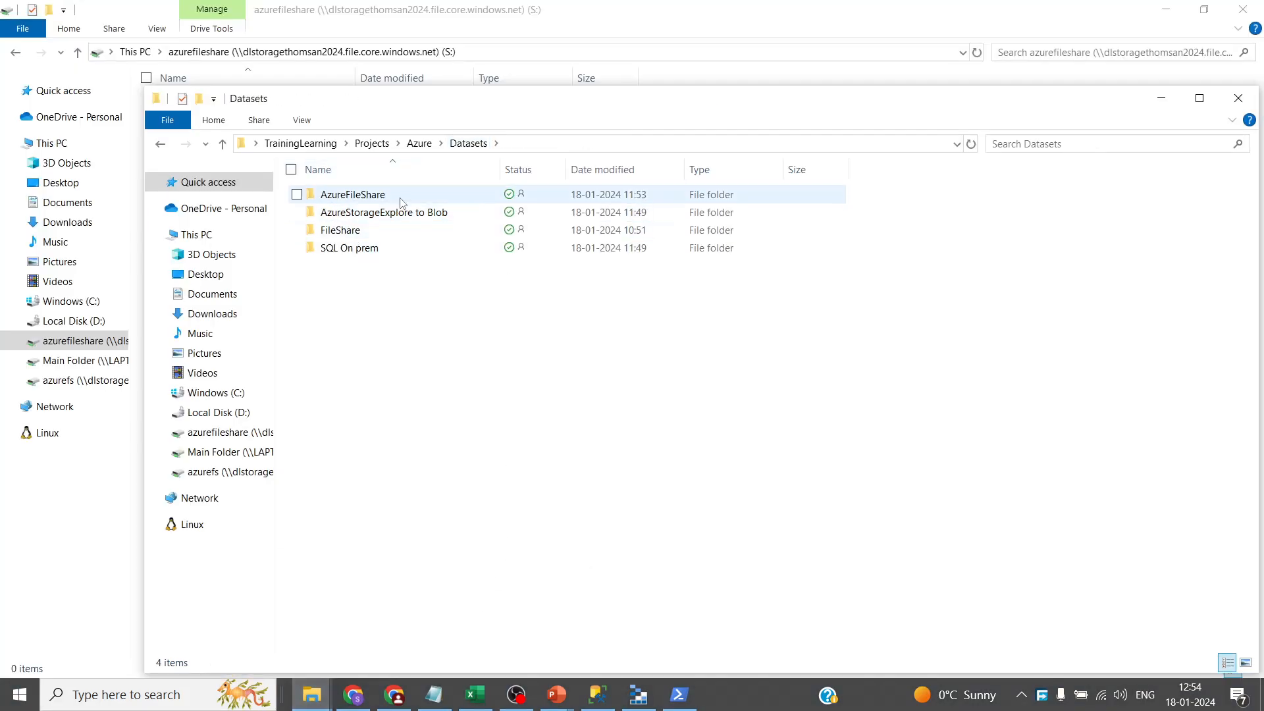
double_click(401, 198)
drag(401, 308, 387, 200)
- Place the CSVs on the S: drive and refresh the share's file listing in the portal
key(alt+Tab)
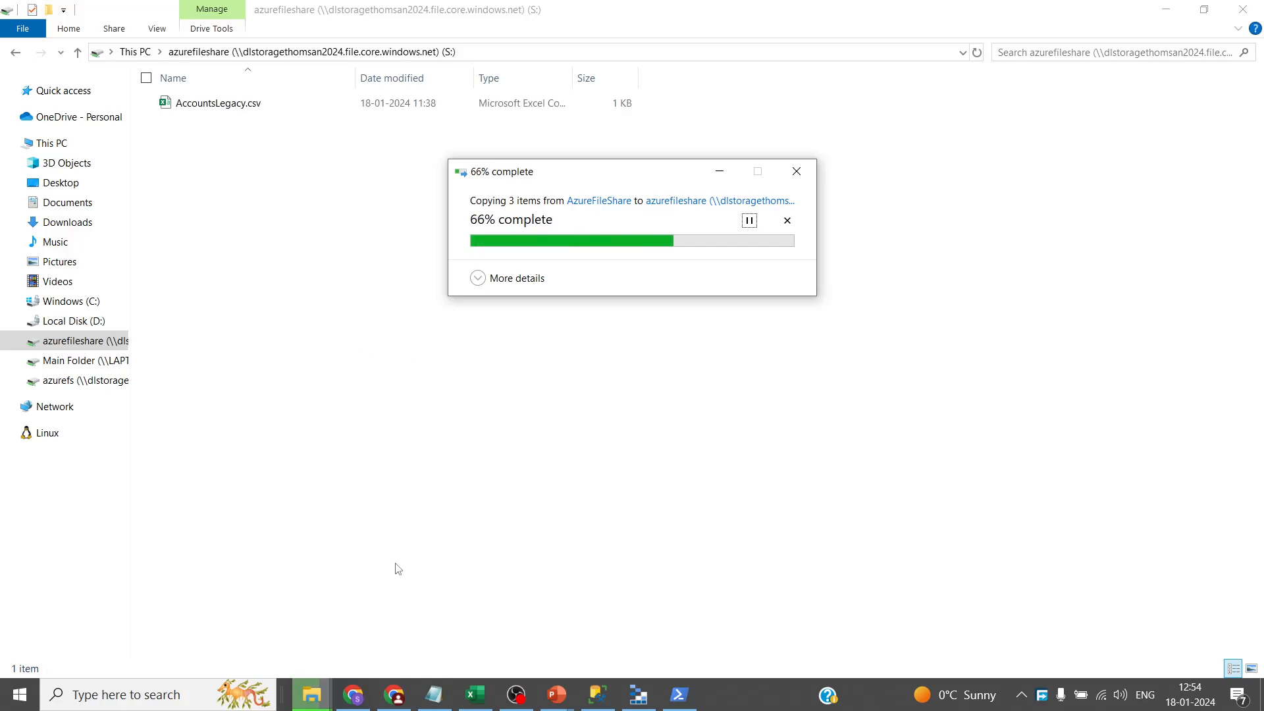
click(395, 704)
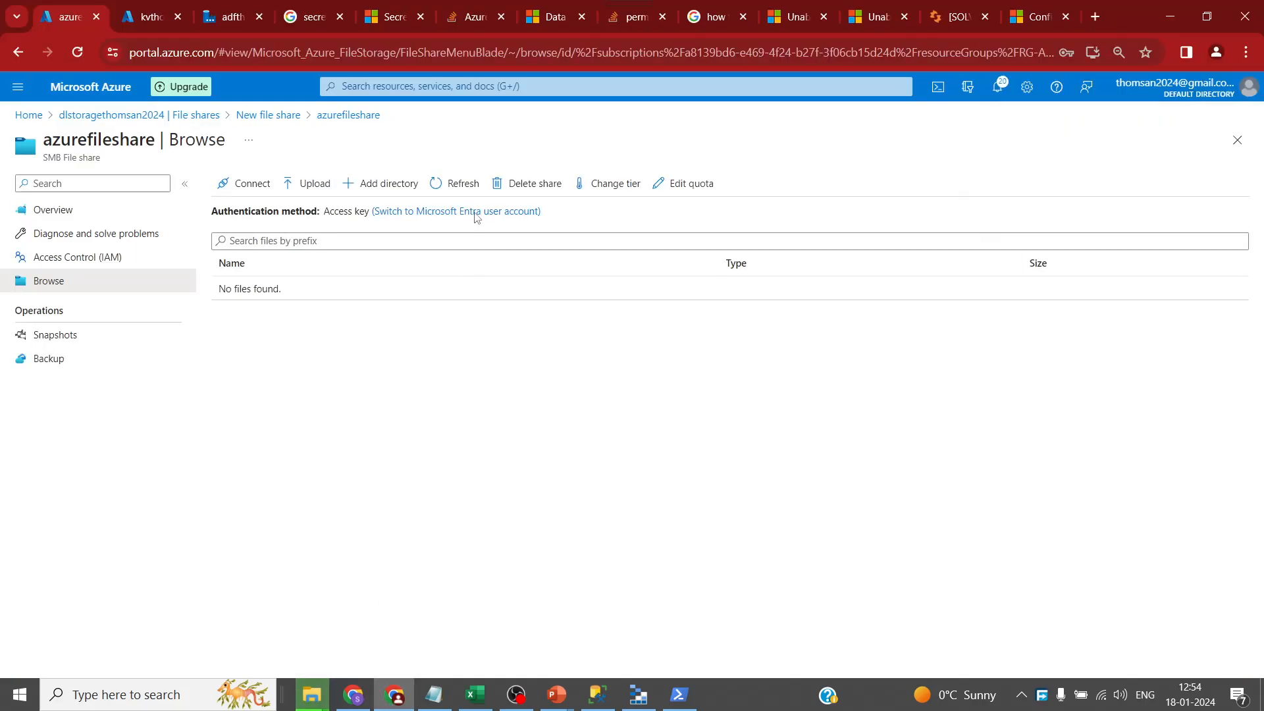
click(461, 183)
key(alt+Tab)
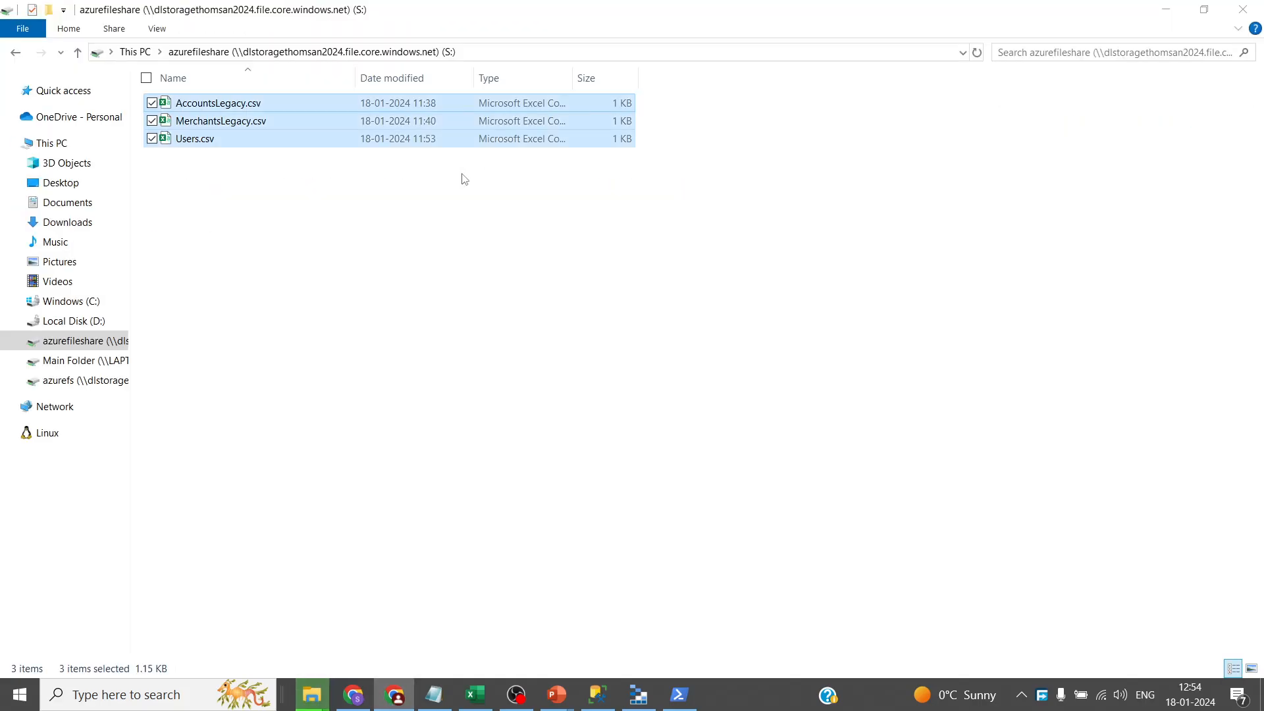
click(582, 498)
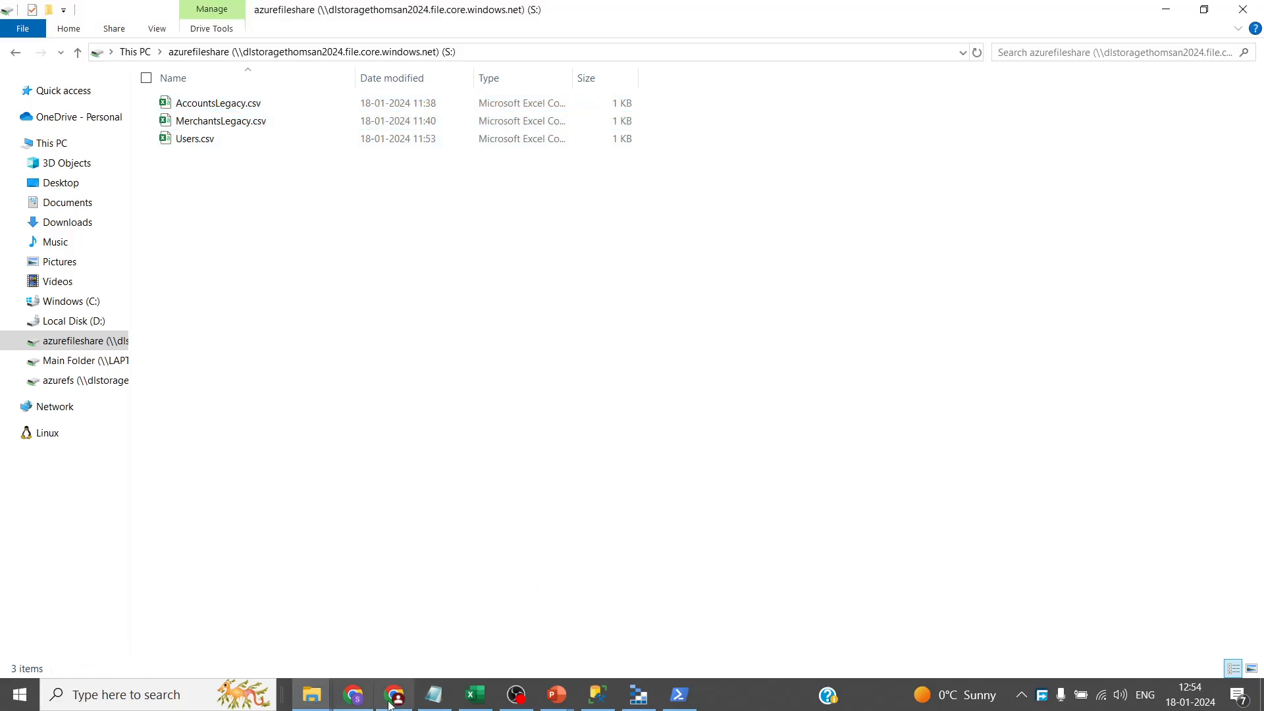
- Check the portal listing shows AccountsLegacy.csv, MerchantsLegacy.csv and Users.csv in azurefileshare
click(391, 703)
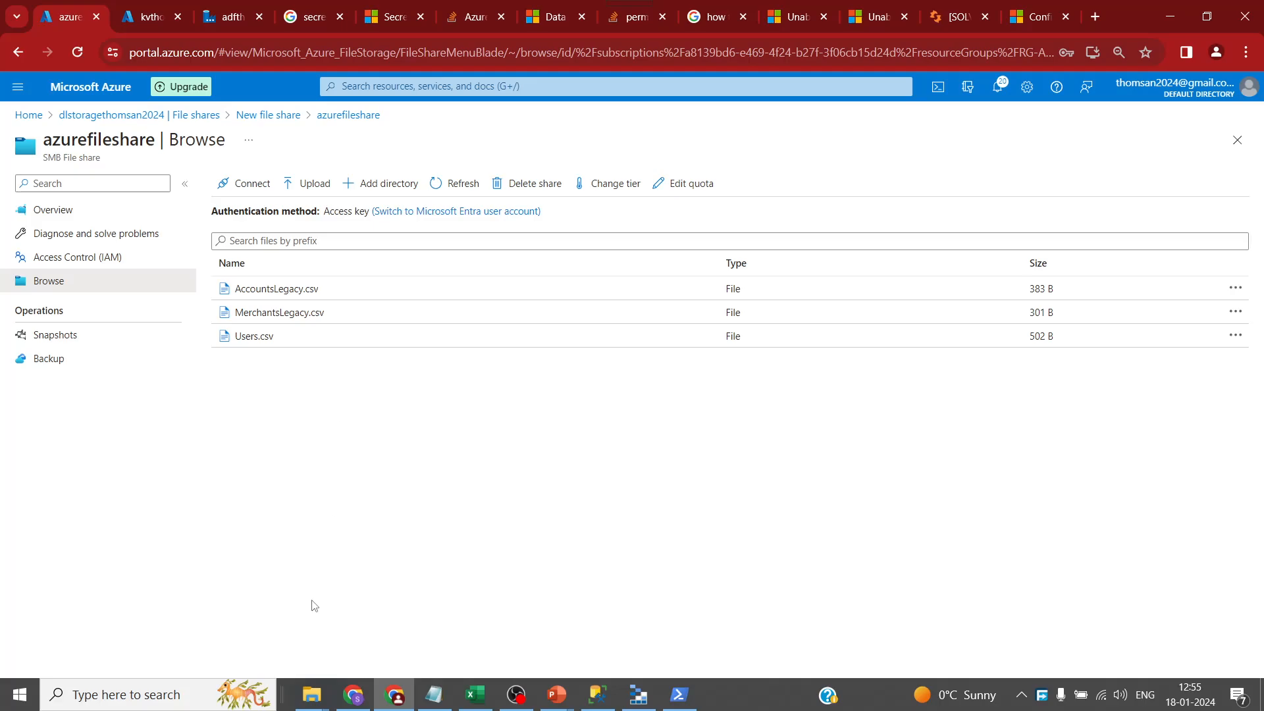
- Go from the AzureFileShare folder up to Datasets and open the FileShare folder
mouse_move(314, 699)
click(479, 619)
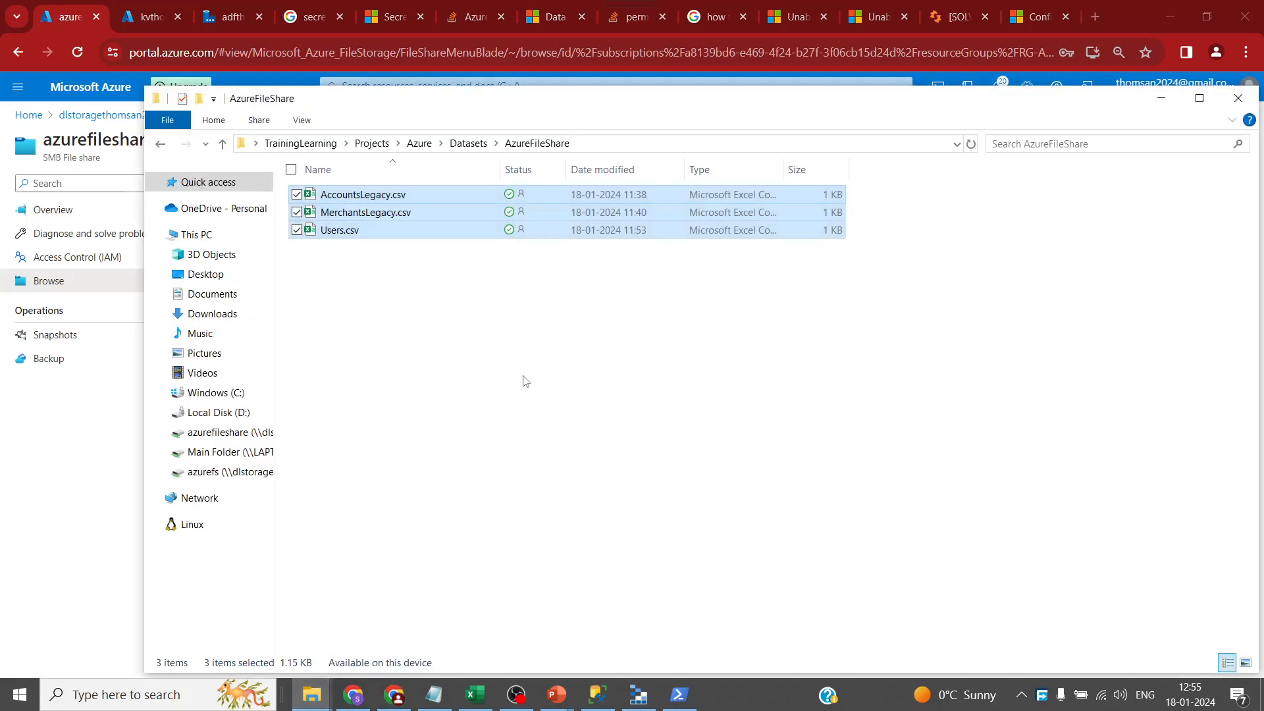
click(541, 389)
click(468, 143)
click(488, 439)
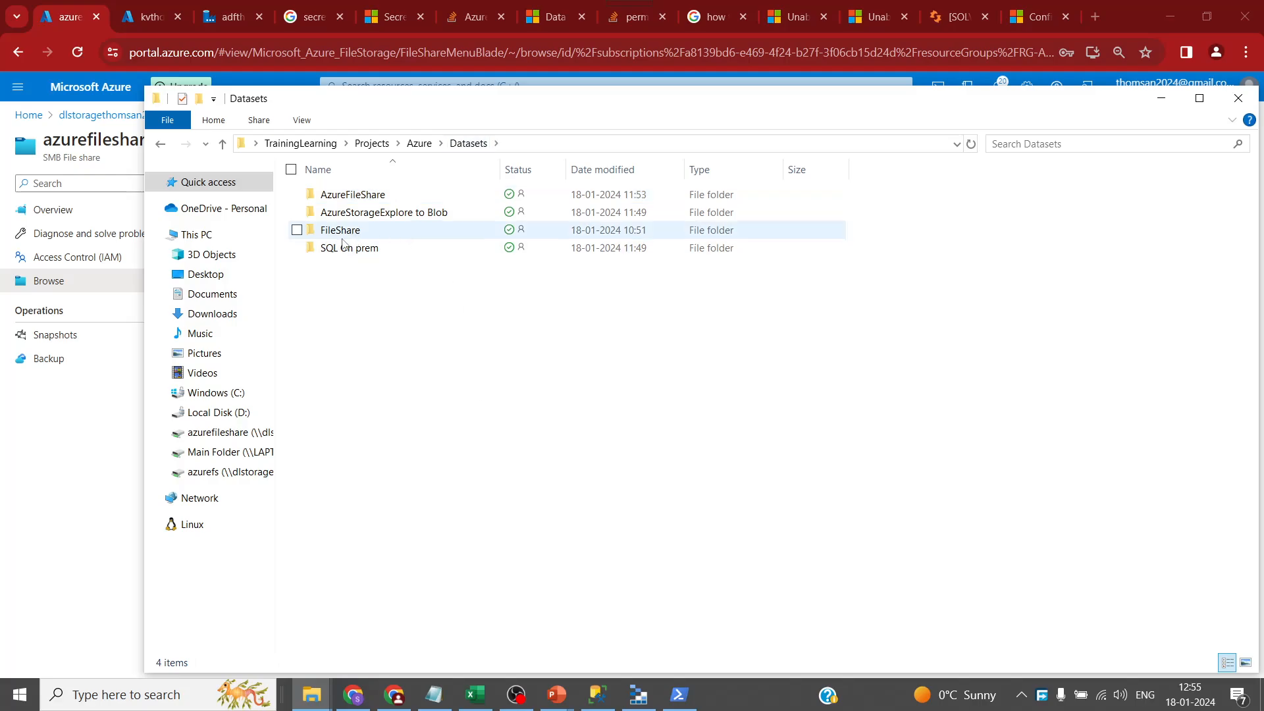
double_click(373, 234)
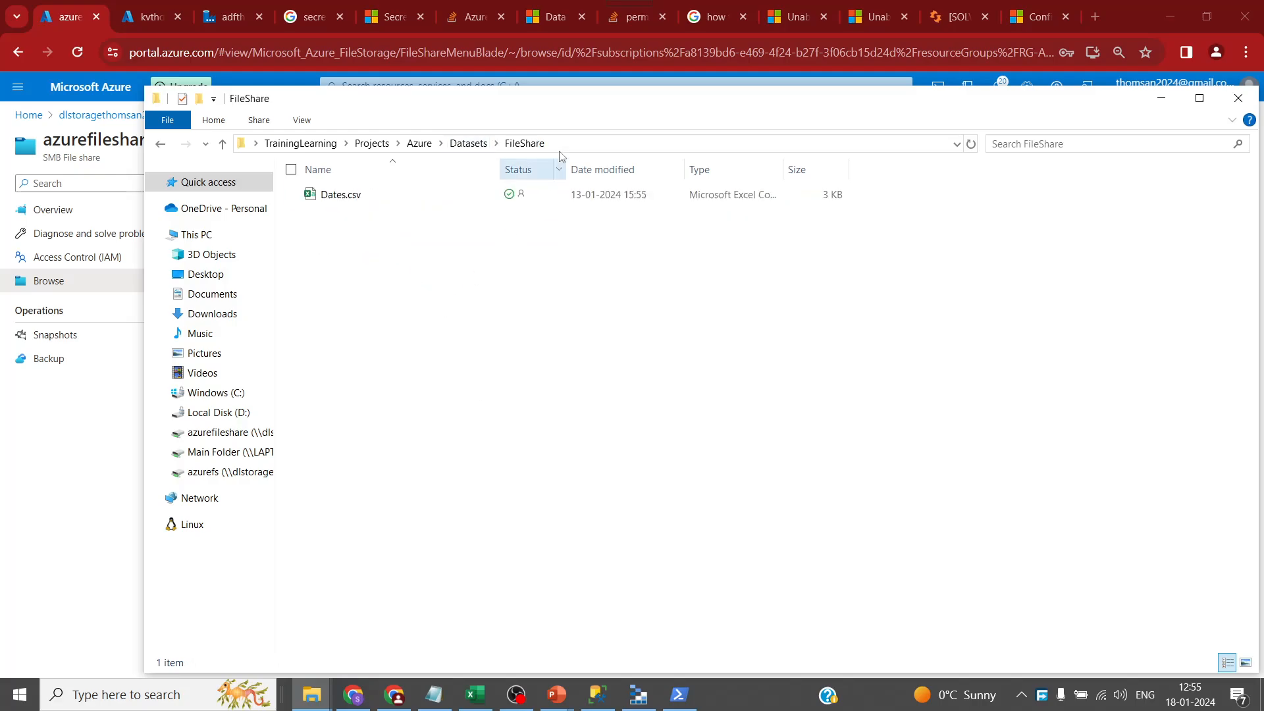
- Select the FileShare folder's full path in the address bar, then switch to SSMS
click(608, 145)
drag(664, 145, 220, 137)
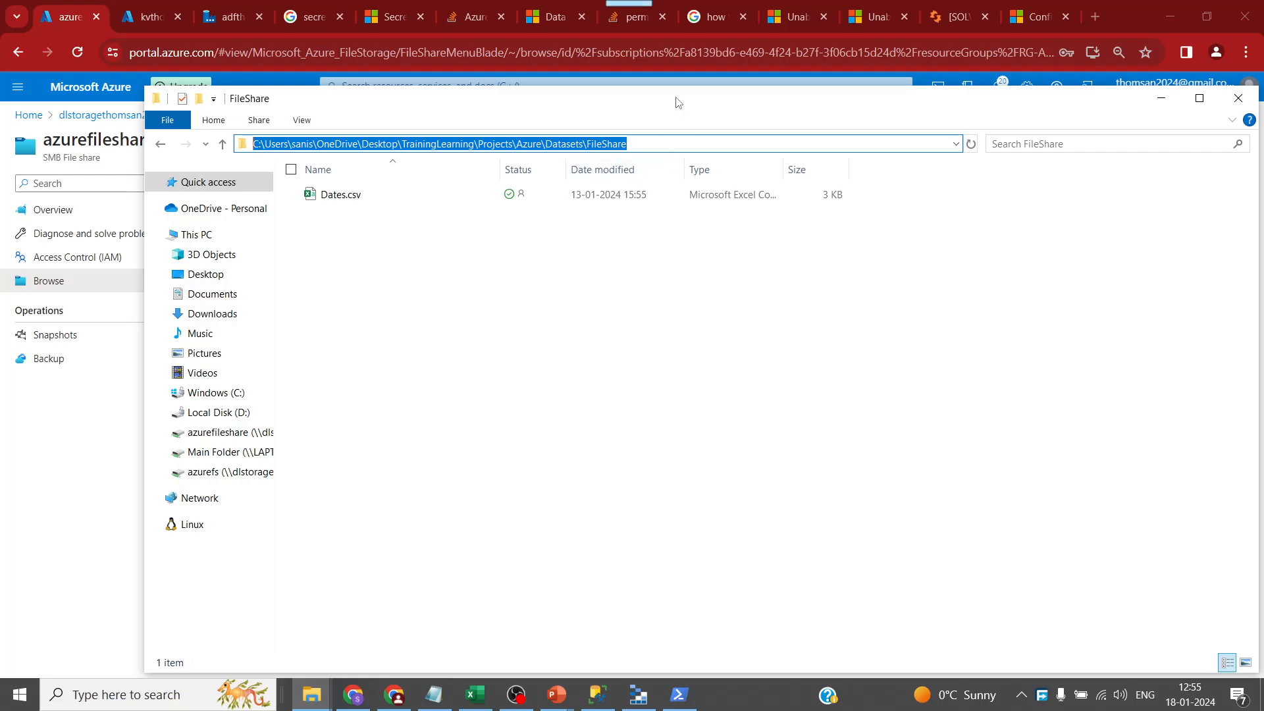
drag(678, 102, 646, 294)
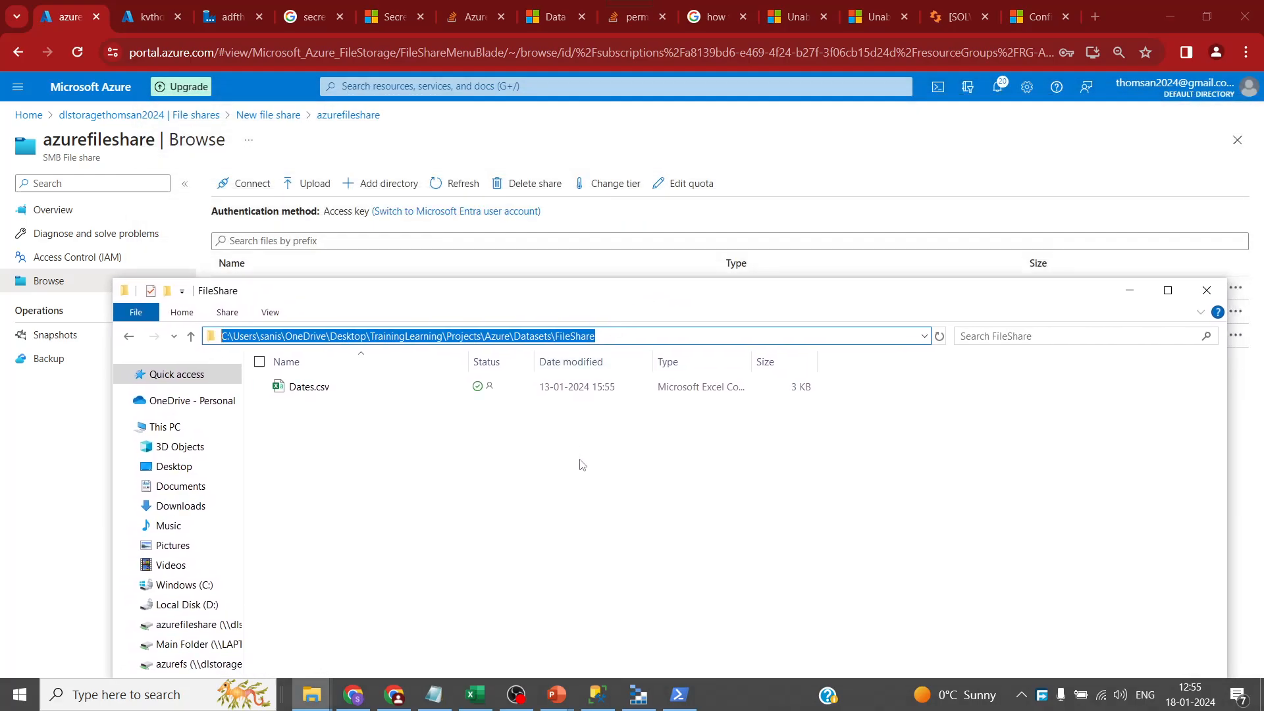
click(583, 464)
click(600, 696)
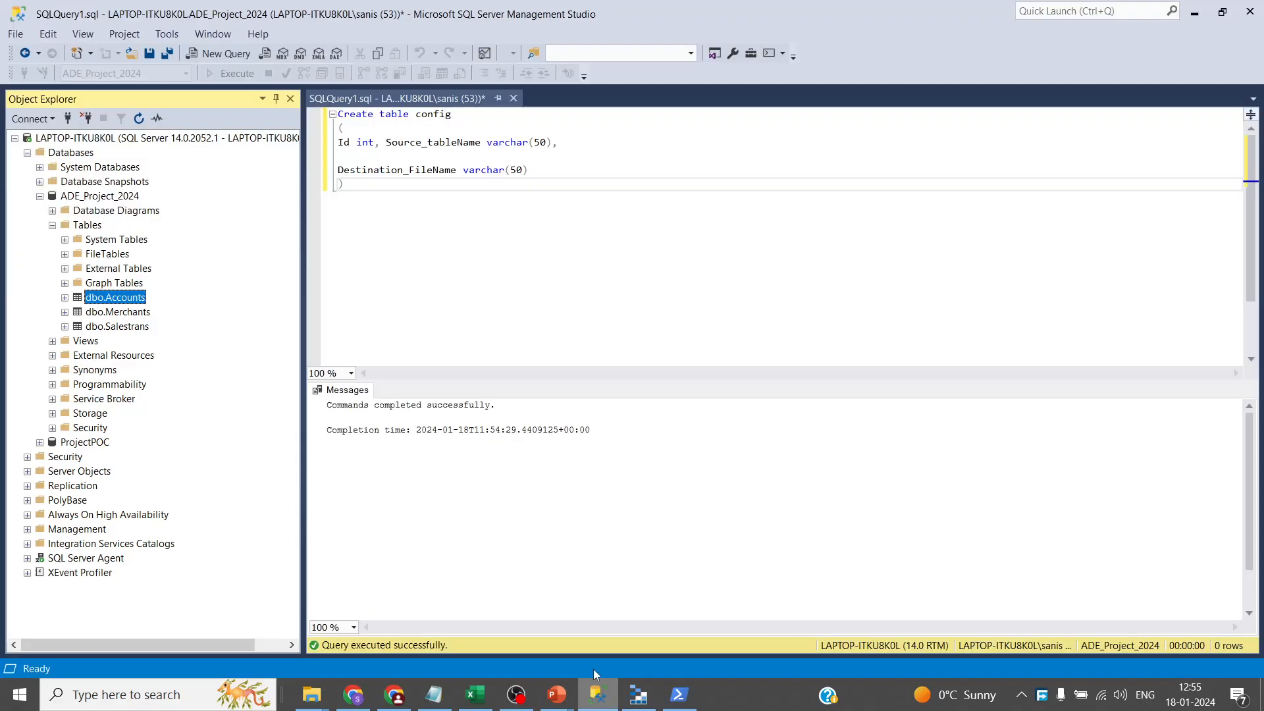
- Look at the dbo.Merchants and dbo.Salestrans tables, then minimise SSMS
click(119, 315)
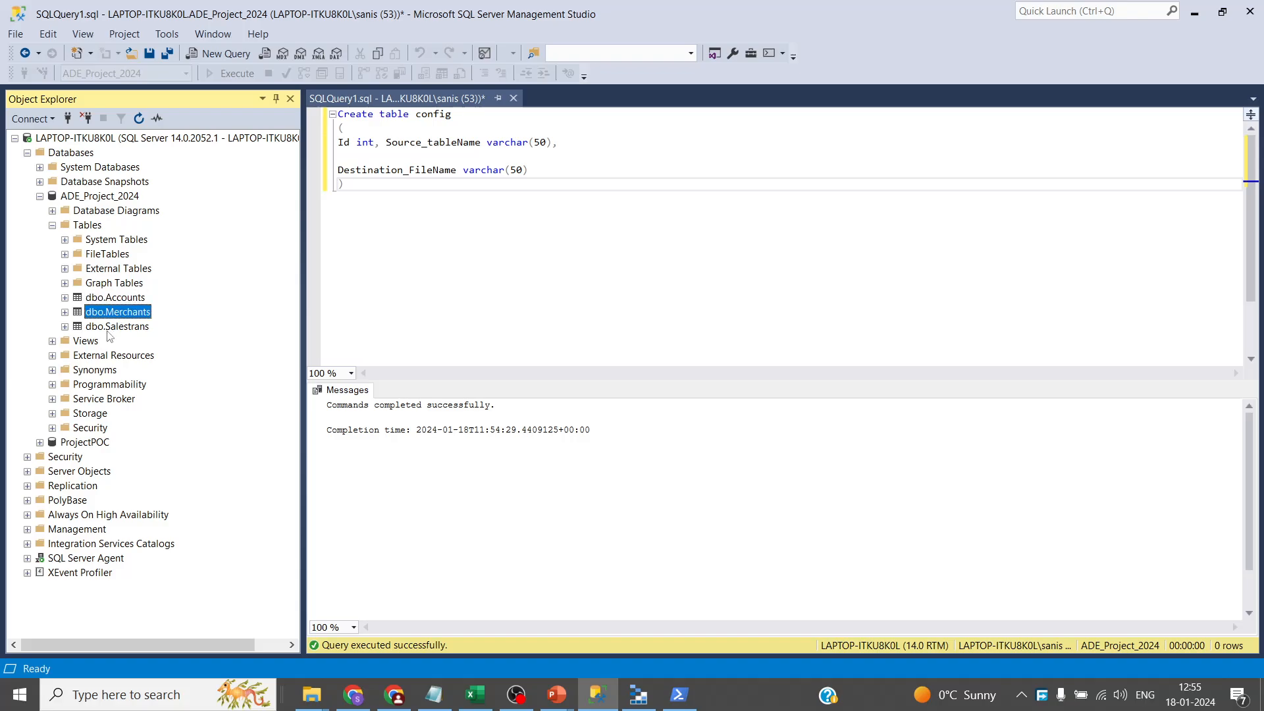
click(124, 329)
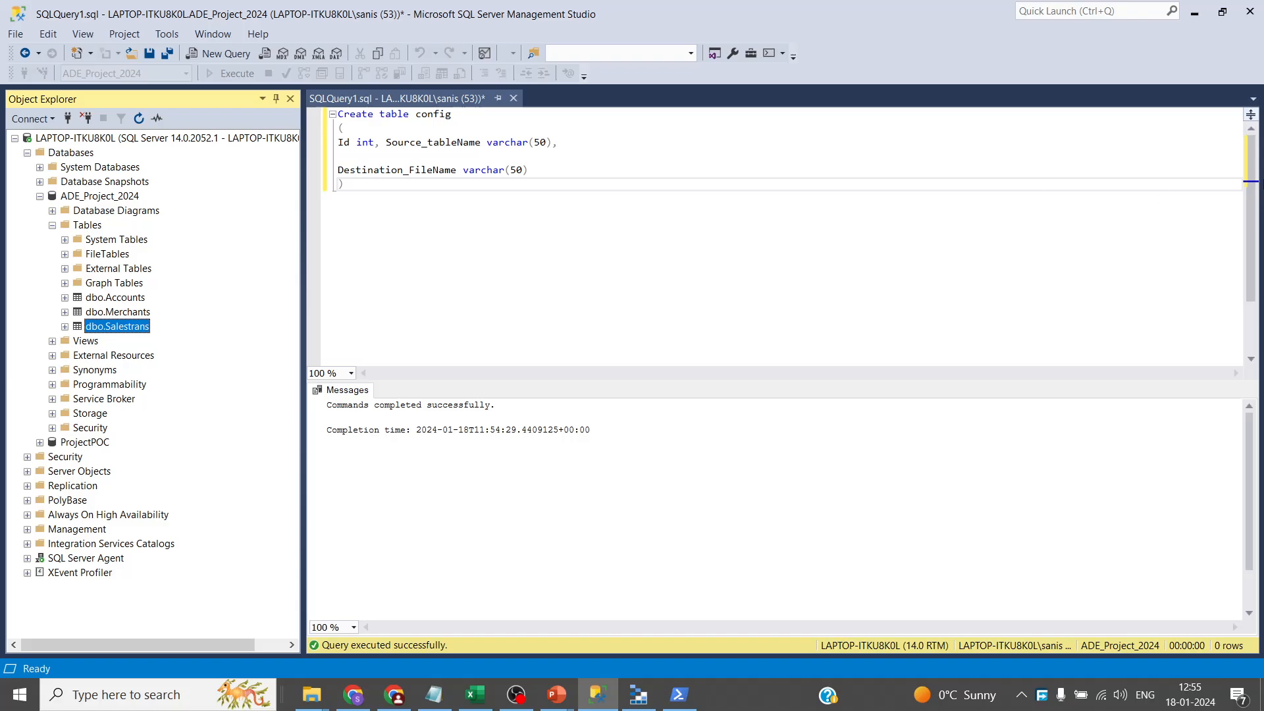
click(1196, 11)
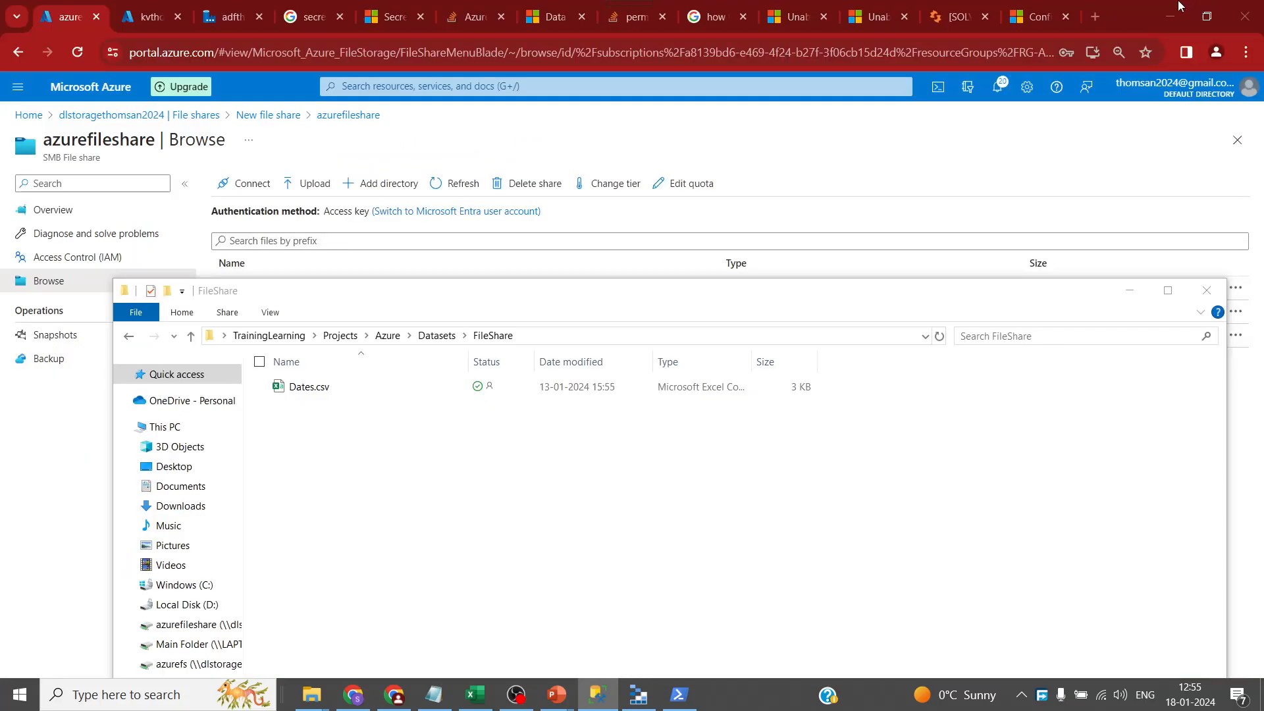
- Go up to Datasets and open the AzureStorageExplore to Blob folder holding Dimtrans.csv
click(434, 336)
double_click(356, 410)
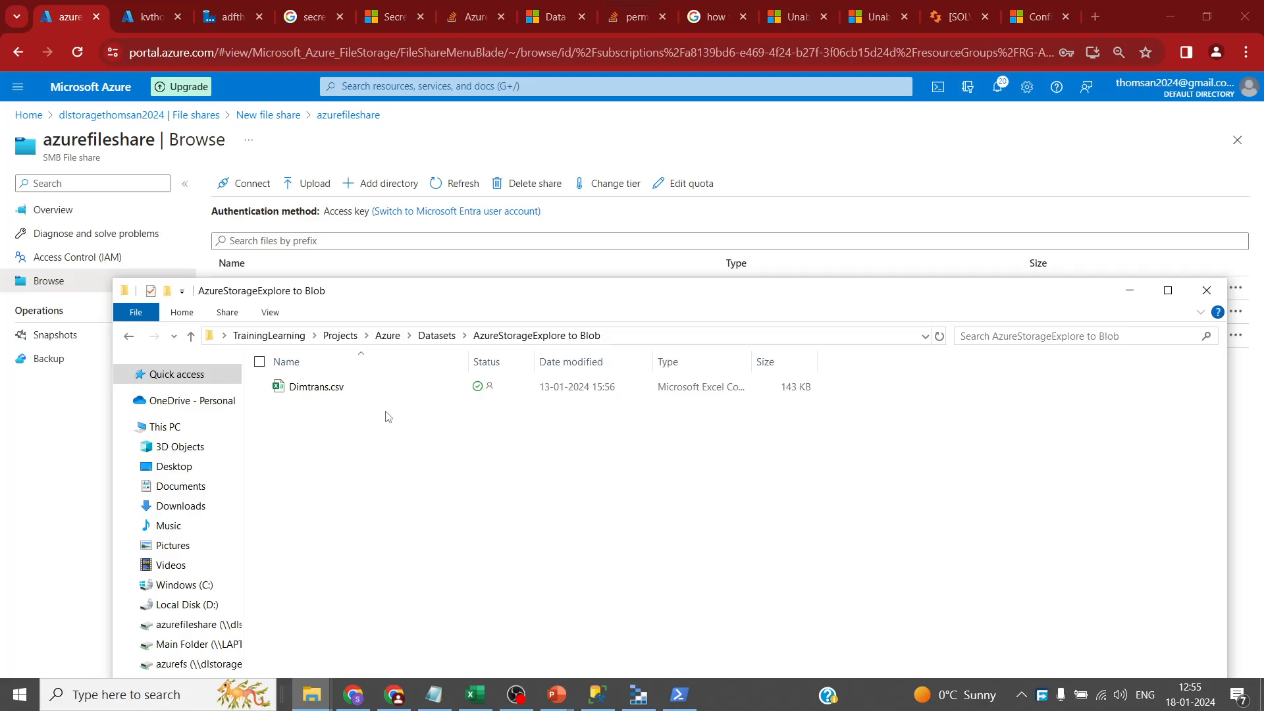
- Open the dlstoragethomsan2024 containers list and create a bronze container
click(134, 16)
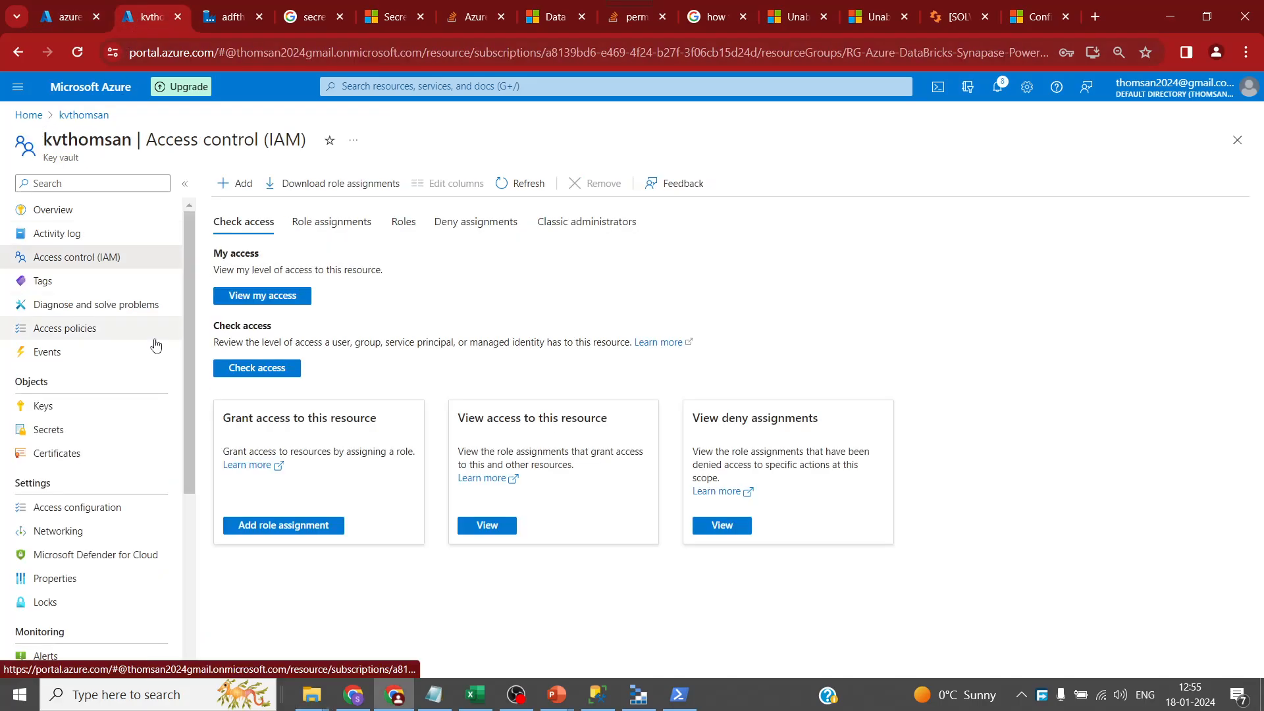
click(66, 16)
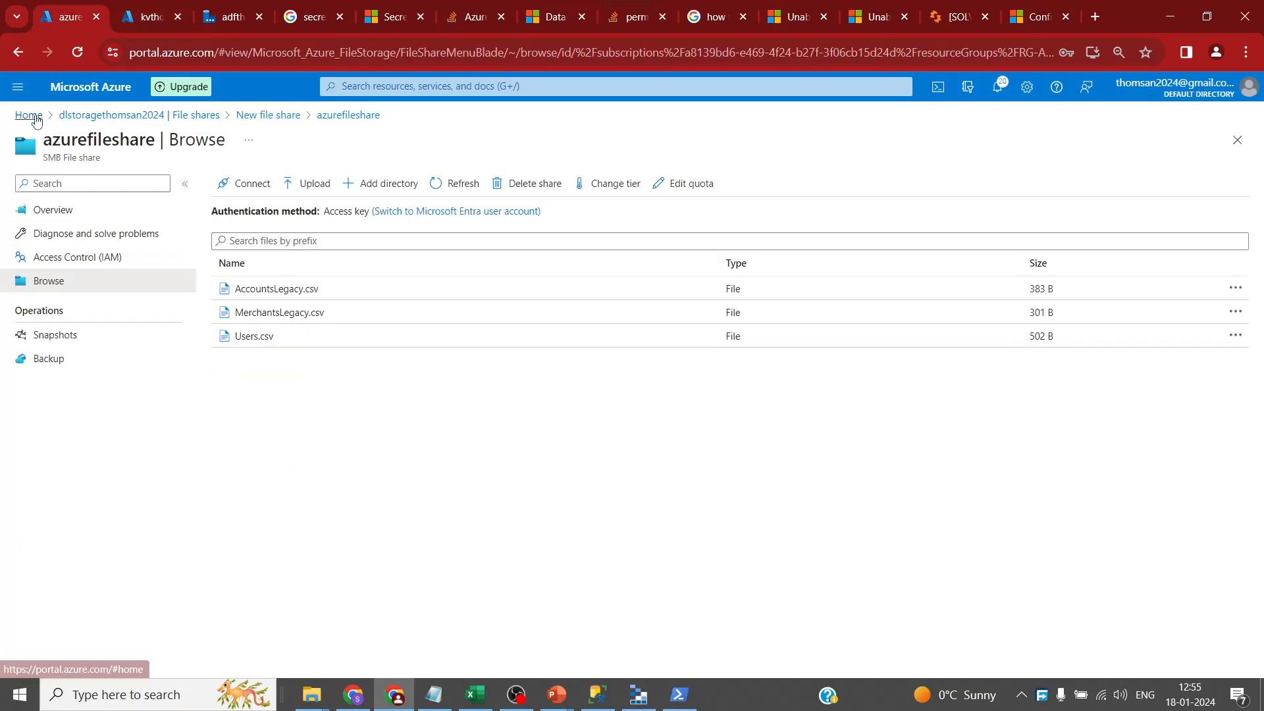
click(90, 119)
click(63, 430)
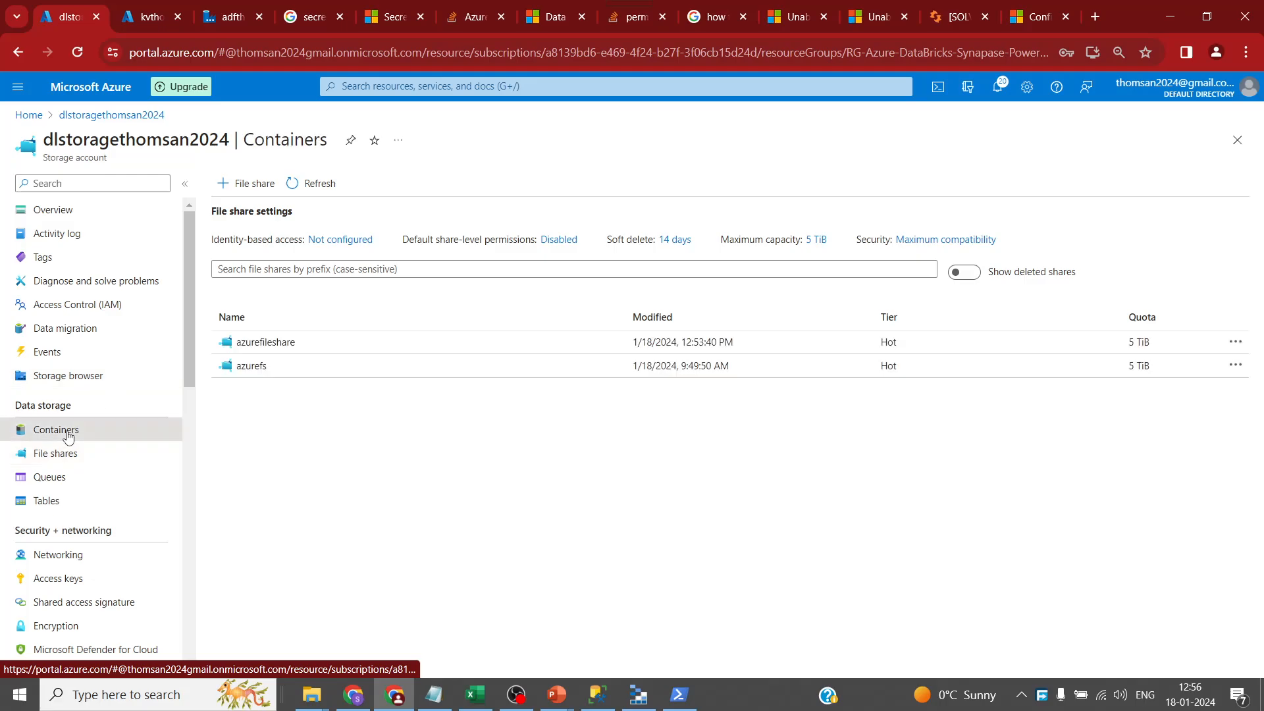
click(272, 184)
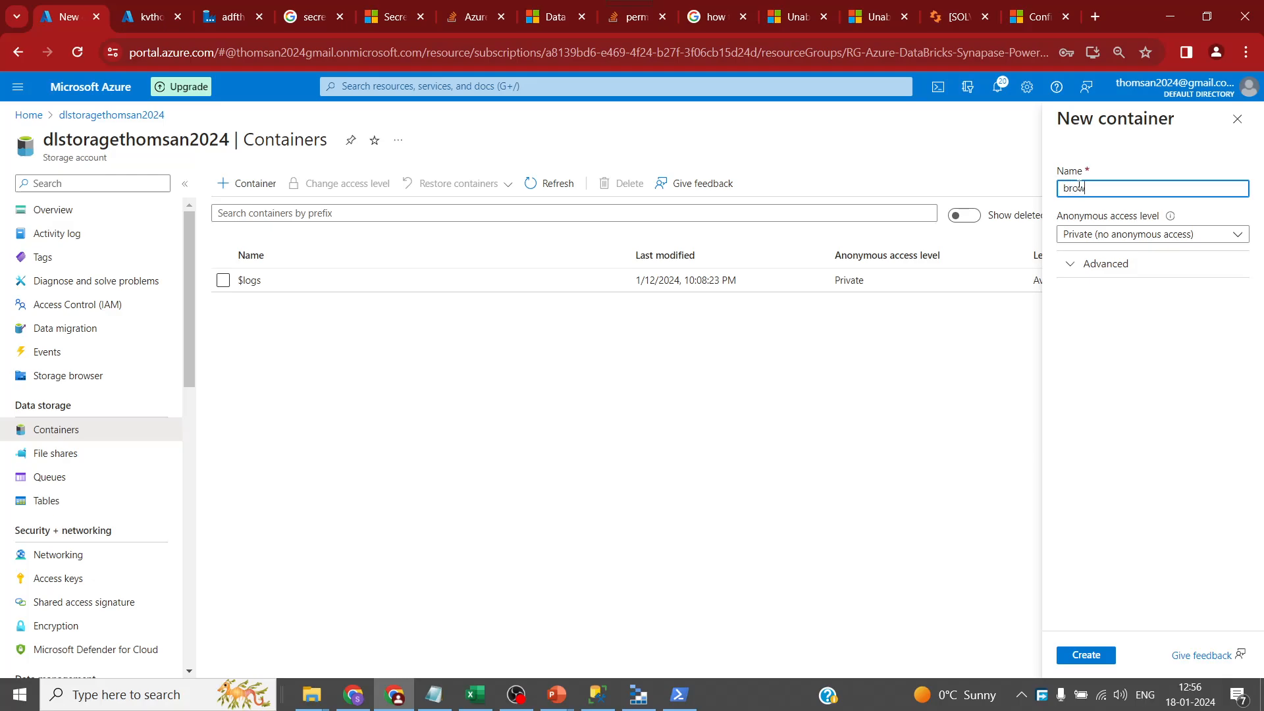
text(bronze)
click(1085, 655)
- Create the silver and gold containers, then return to the portal home page
click(258, 184)
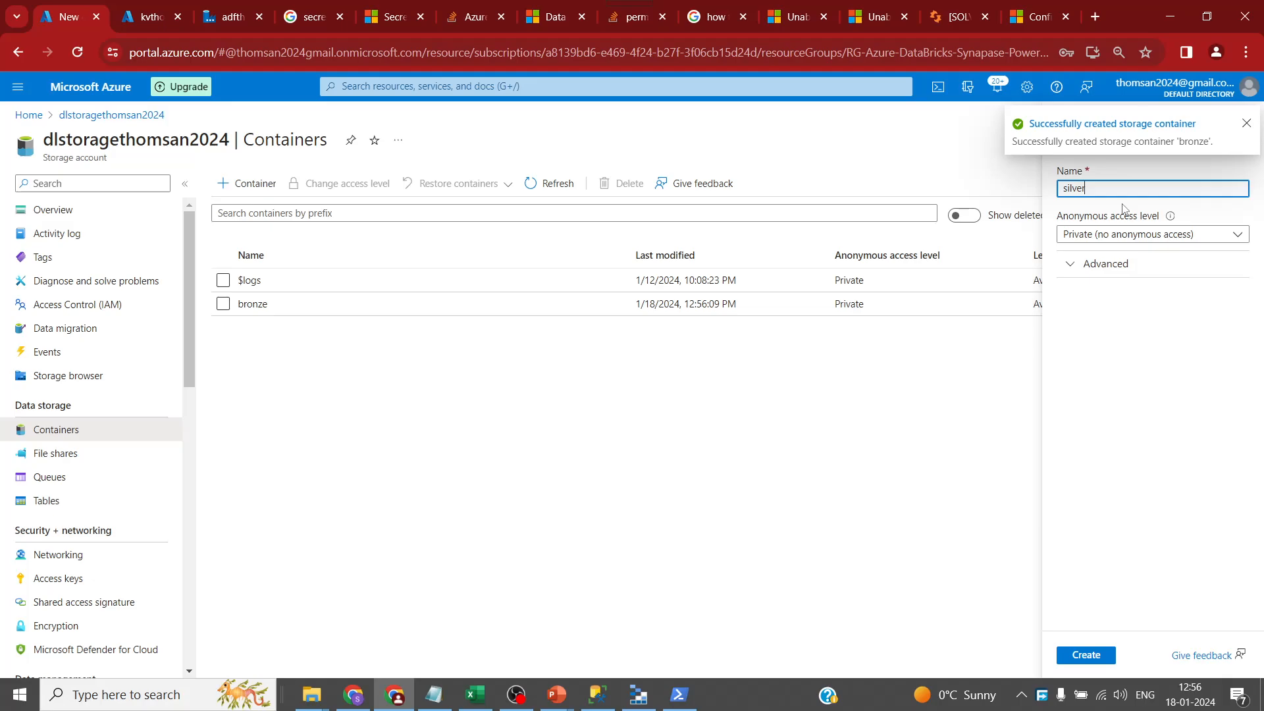
click(1103, 654)
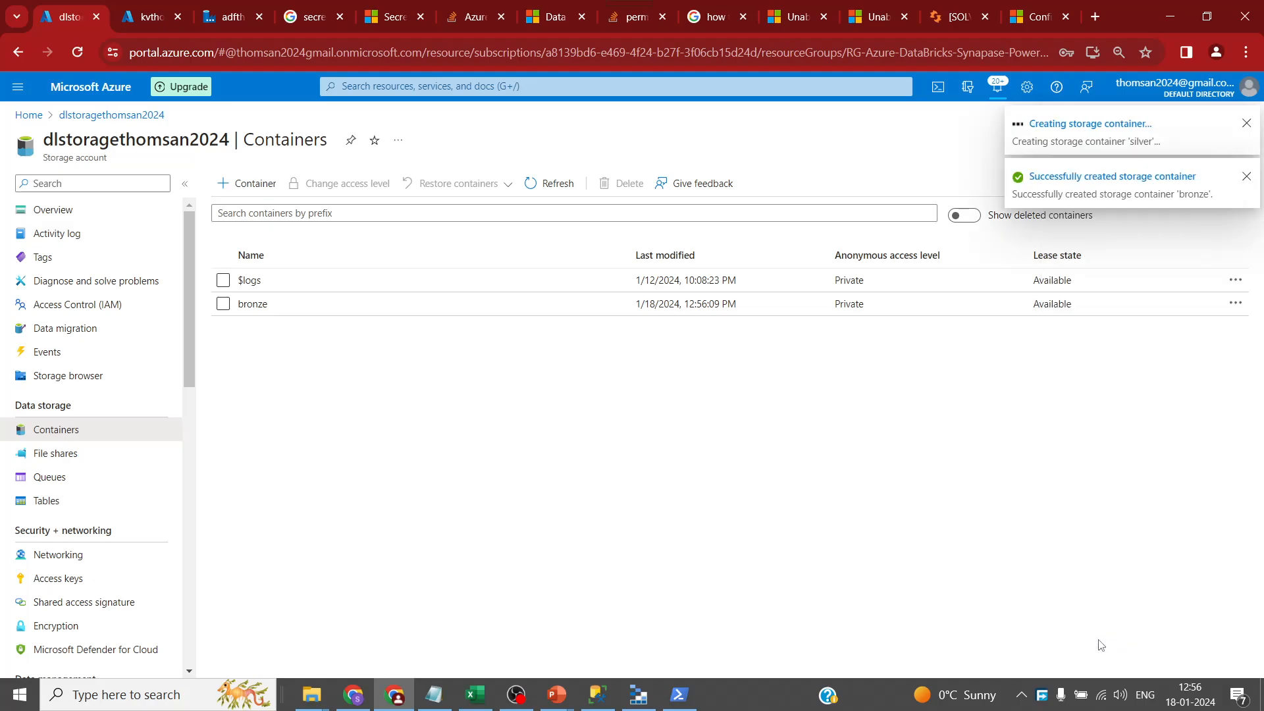
click(236, 183)
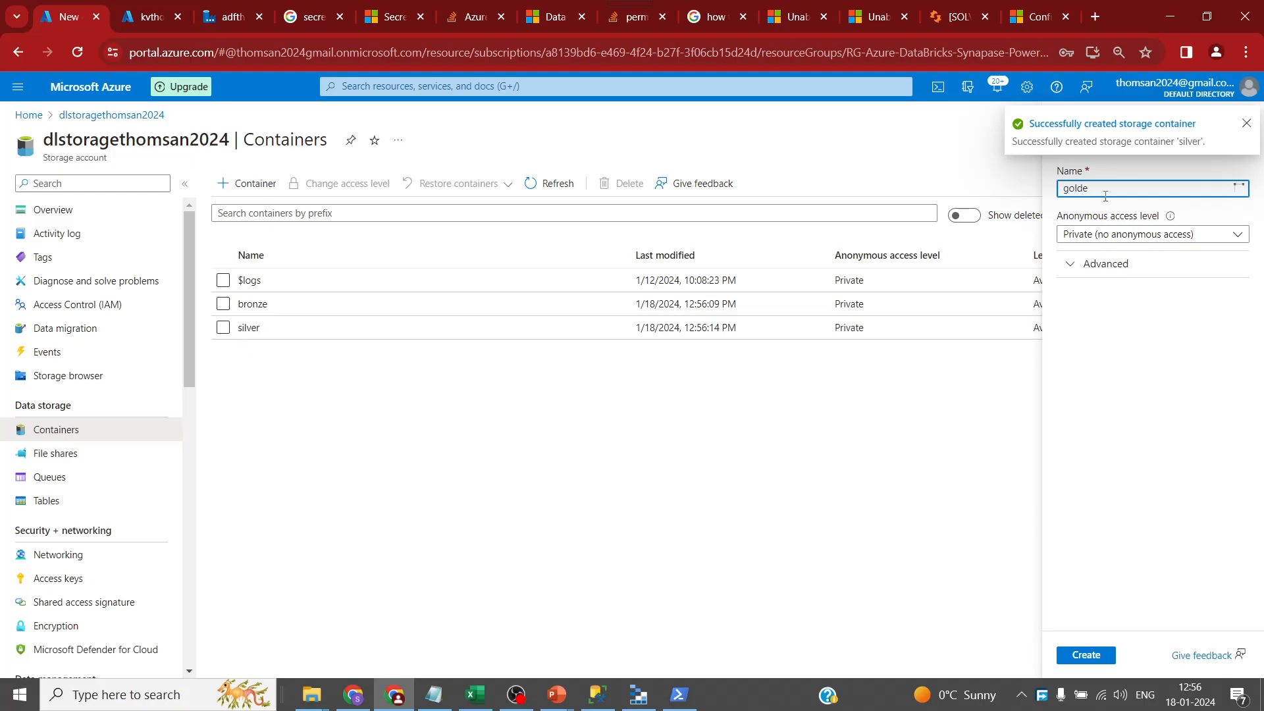
text(golde)
key(BackSpace)
click(1086, 654)
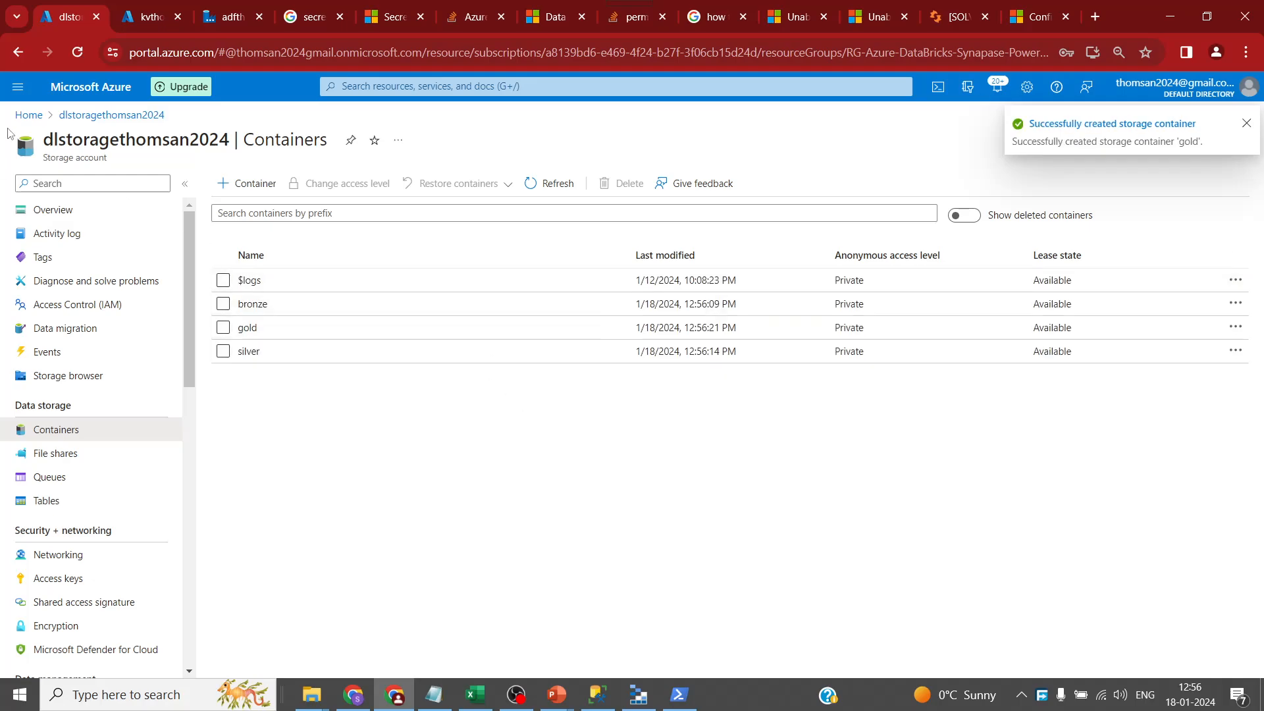
click(30, 116)
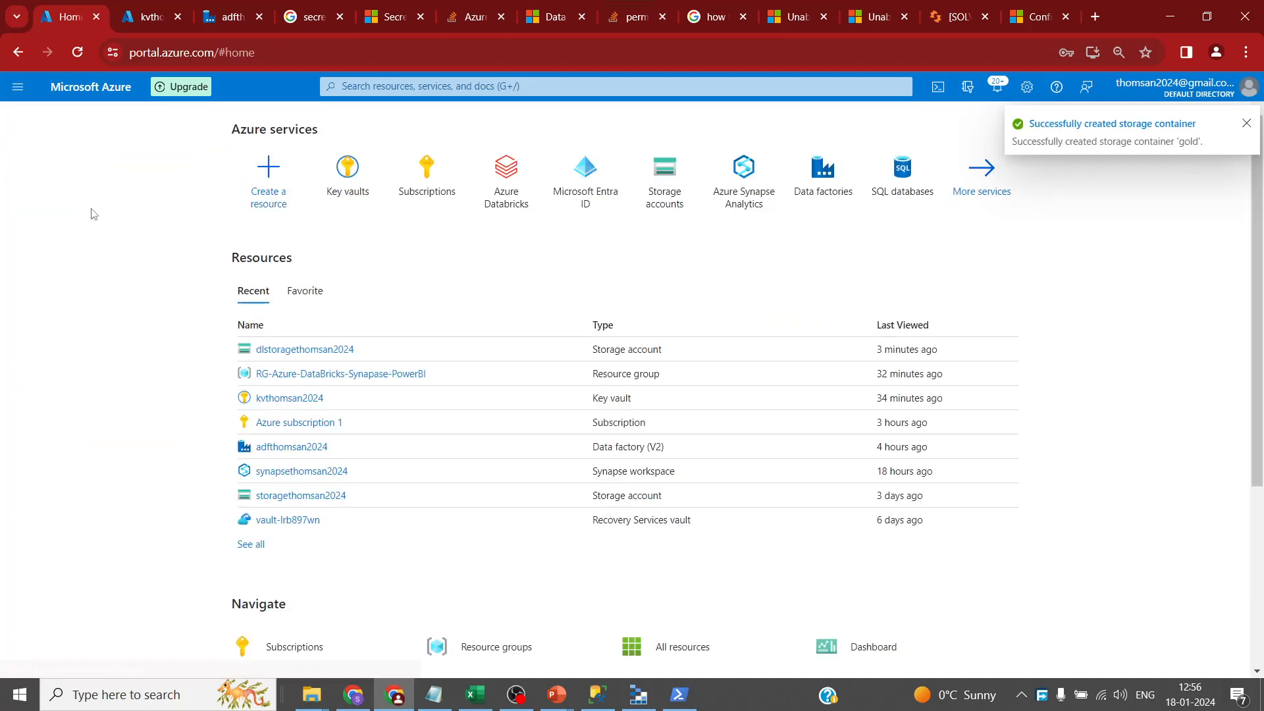
- Delete the testdata and fsystemthomsan2024 containers from storagethomsan2024, leaving only $logs
click(334, 496)
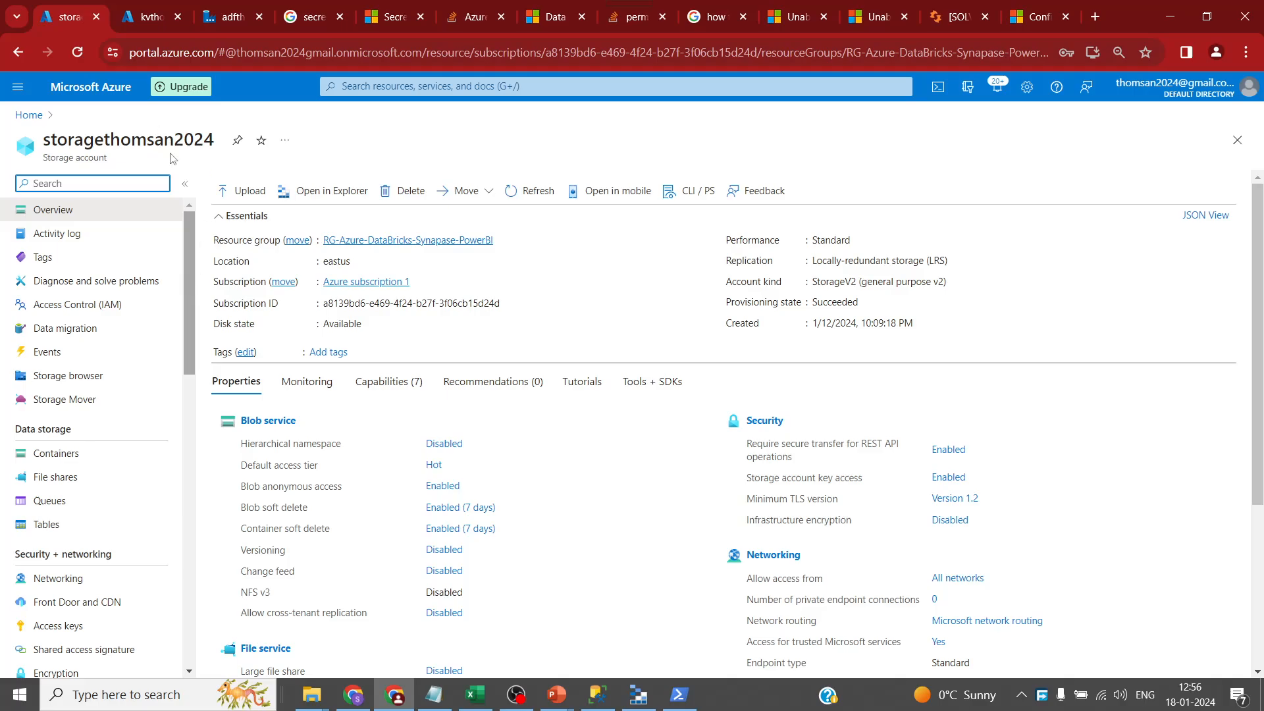
click(77, 455)
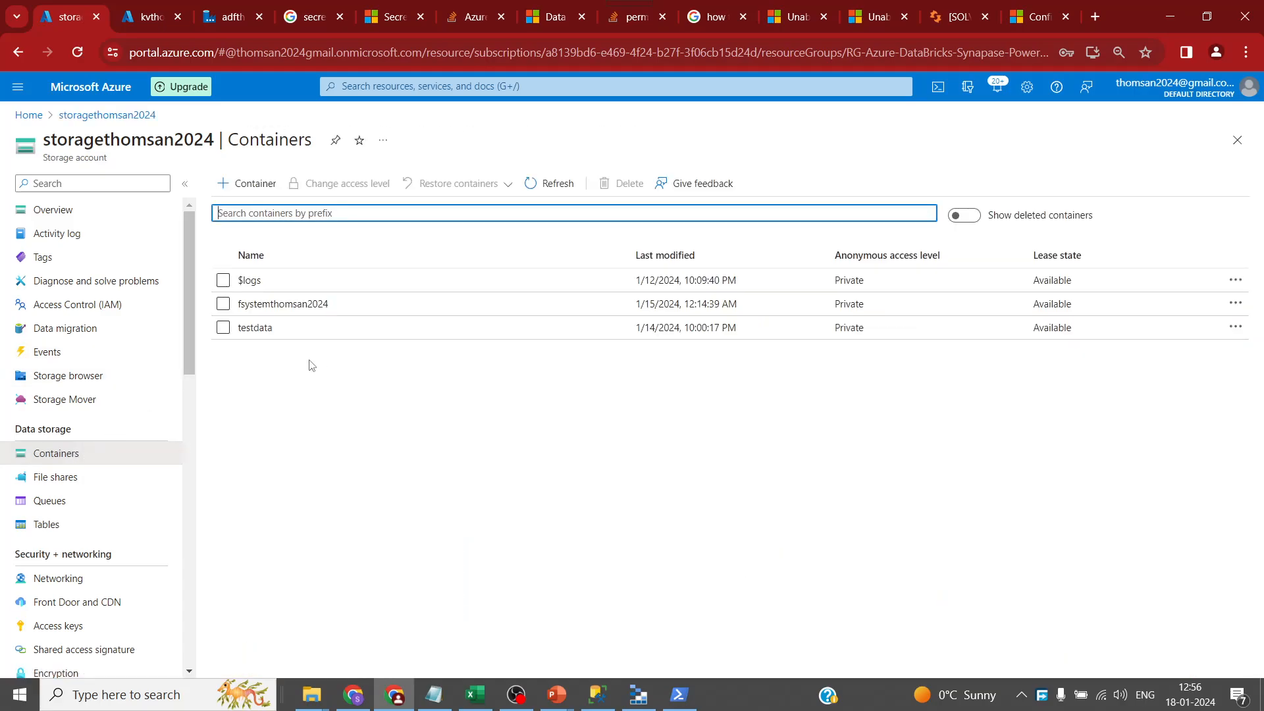
click(223, 329)
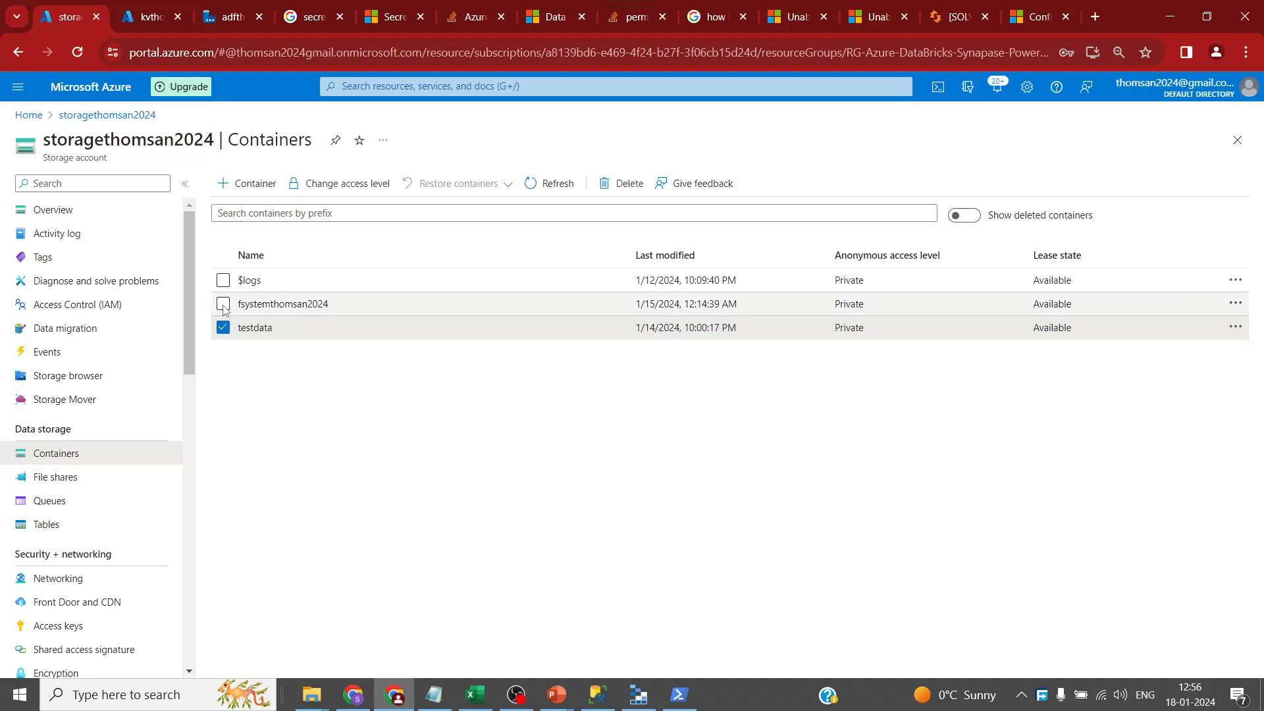
click(223, 305)
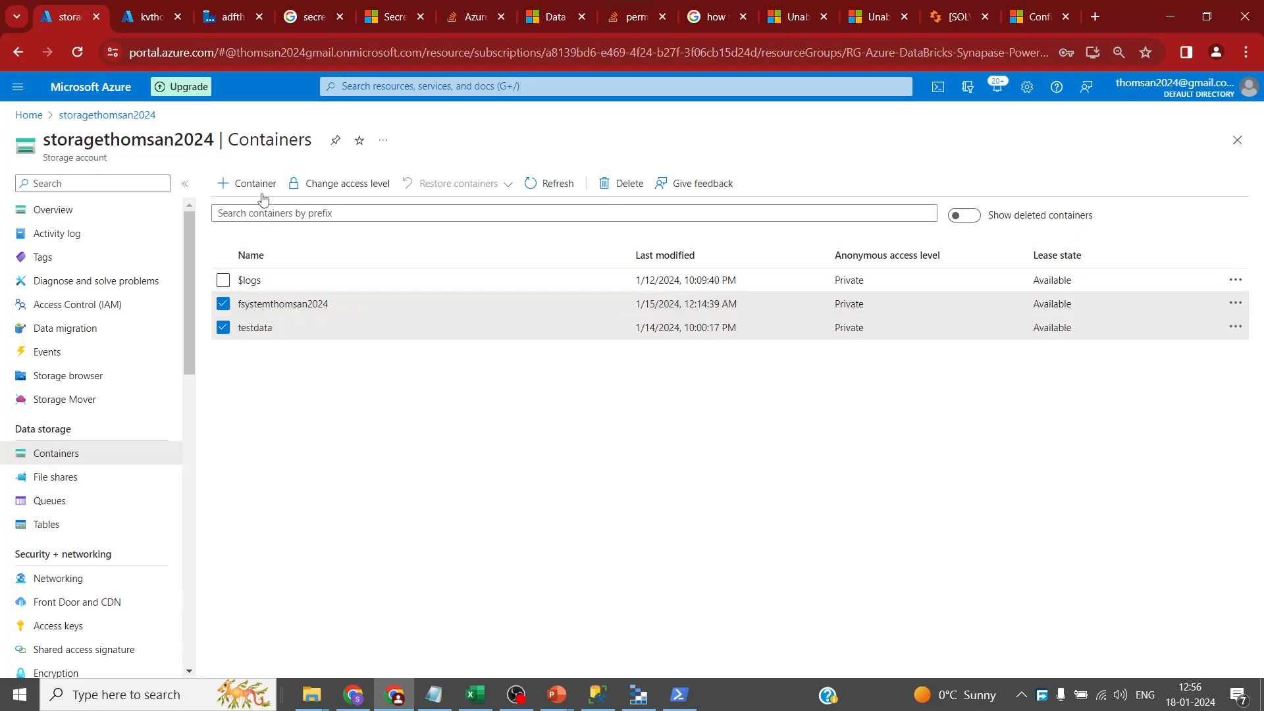
click(606, 191)
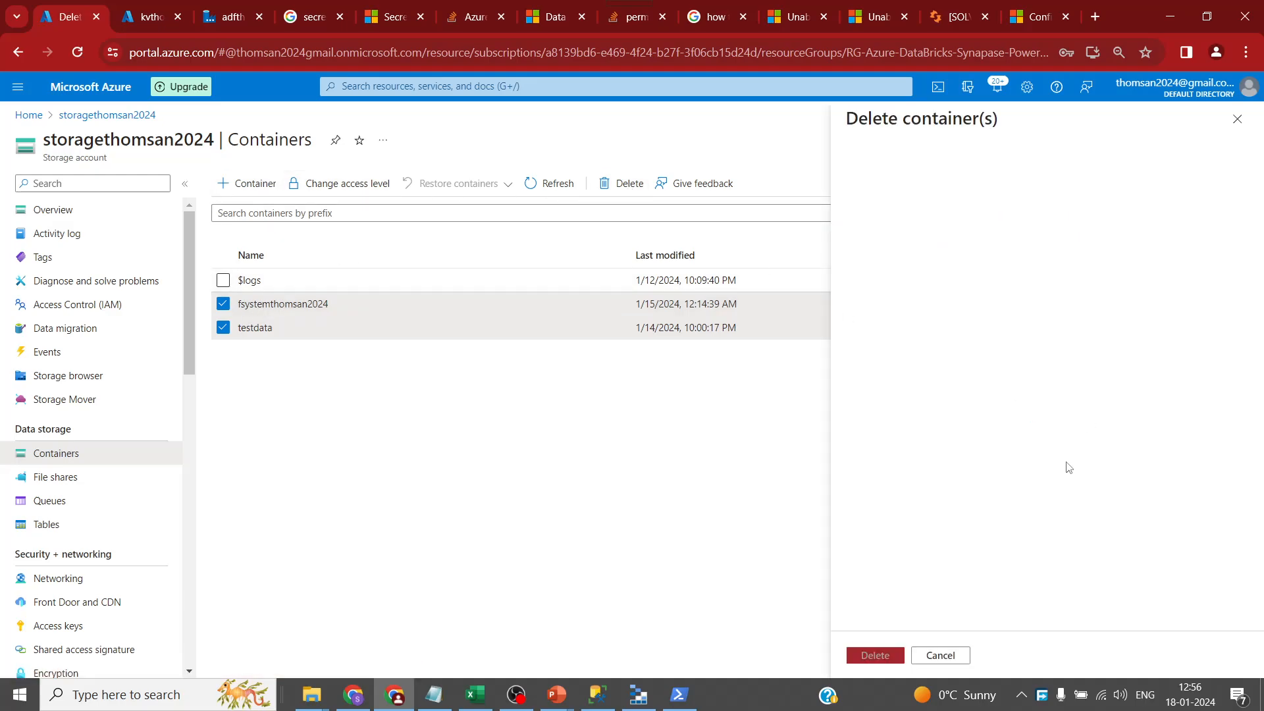
click(876, 656)
click(1028, 440)
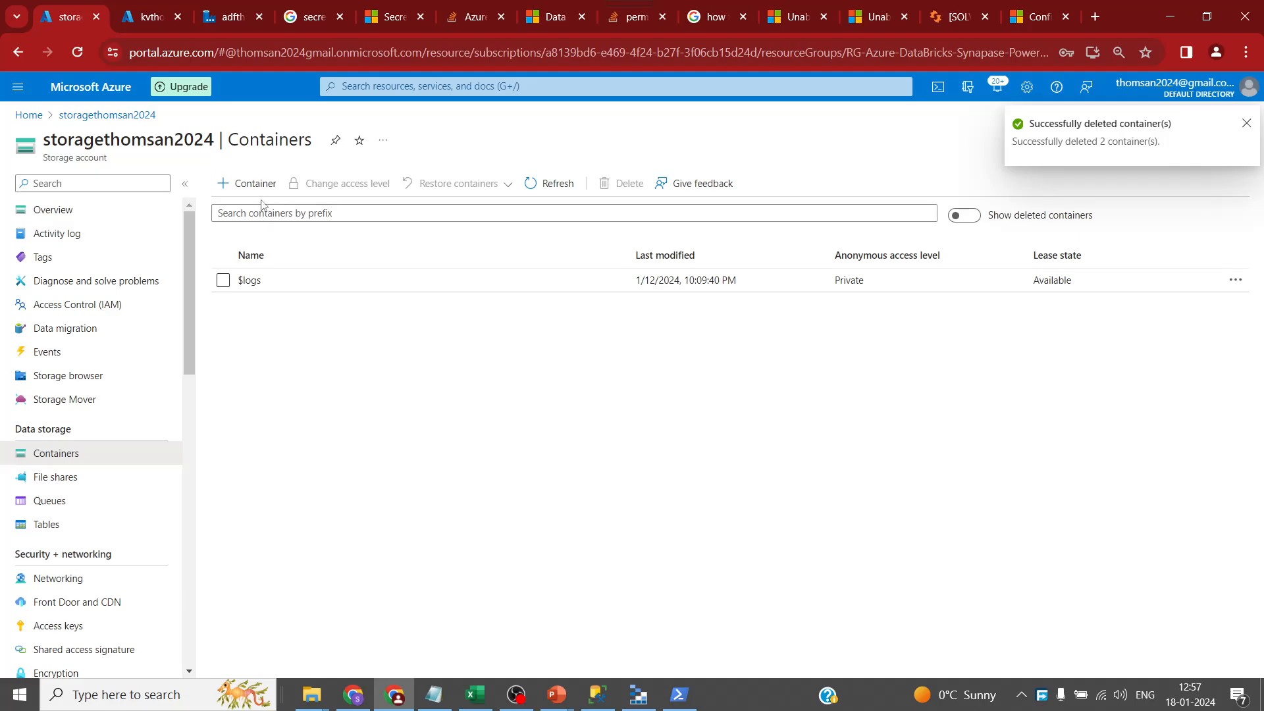
click(247, 183)
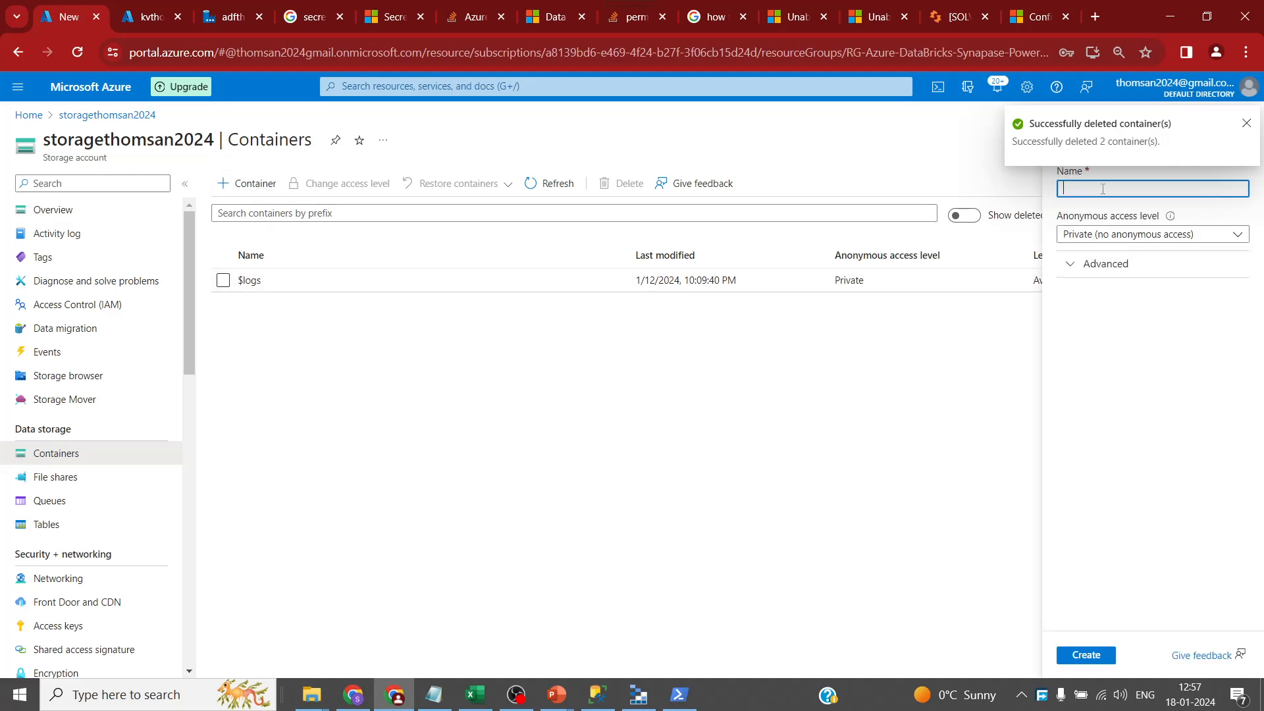
- Create the rawdata container in storagethomsan2024 with private access
click(1085, 655)
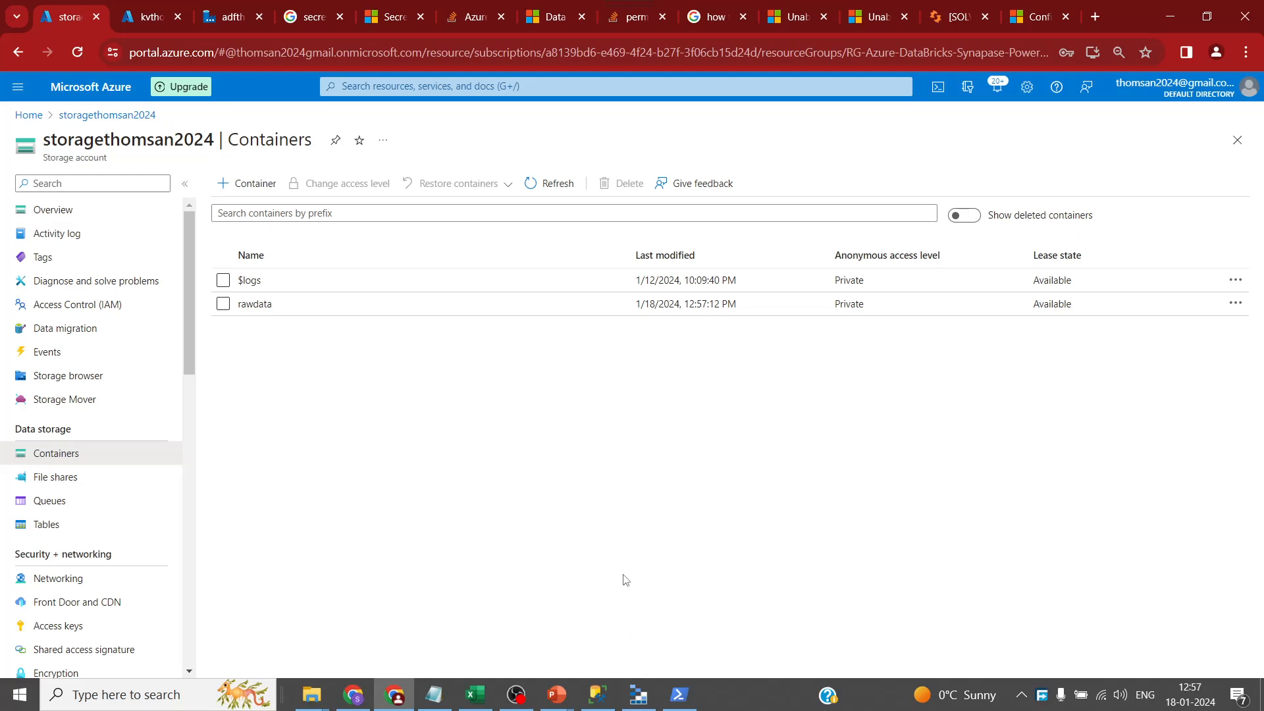
- Close the PowerShell window and reposition the Azure Storage Explorer window
click(679, 694)
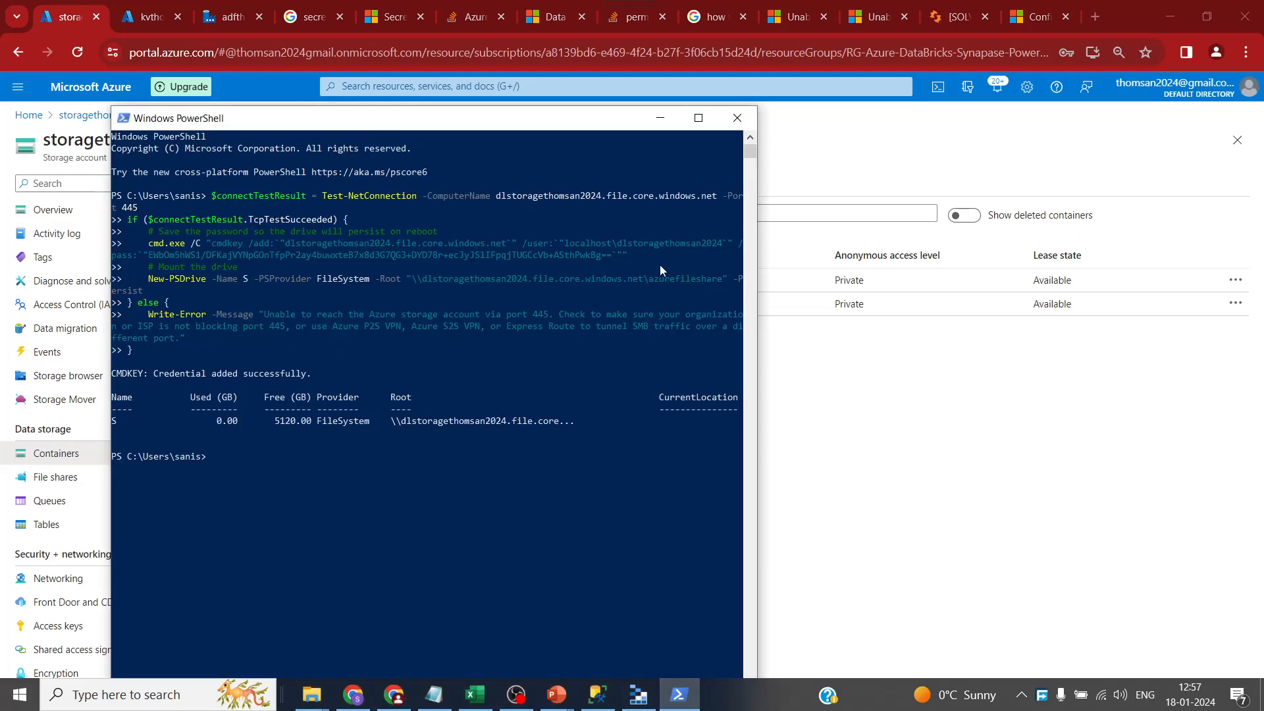
click(736, 119)
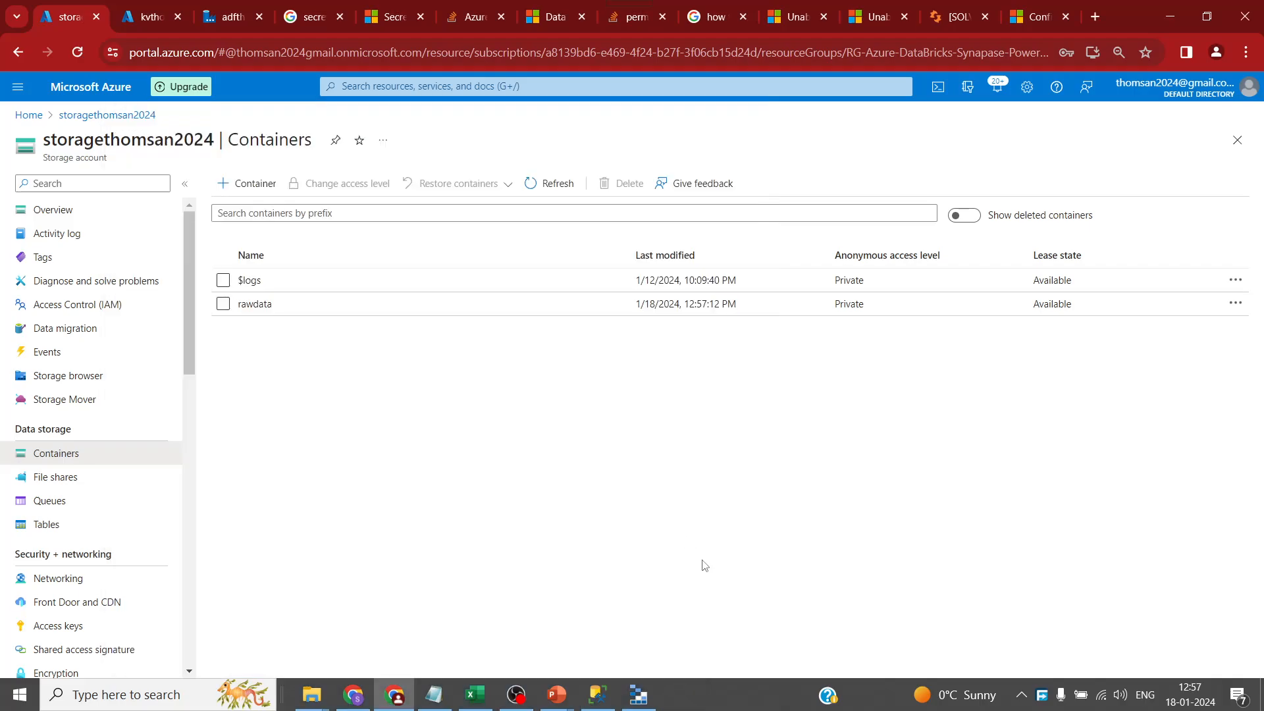
click(637, 693)
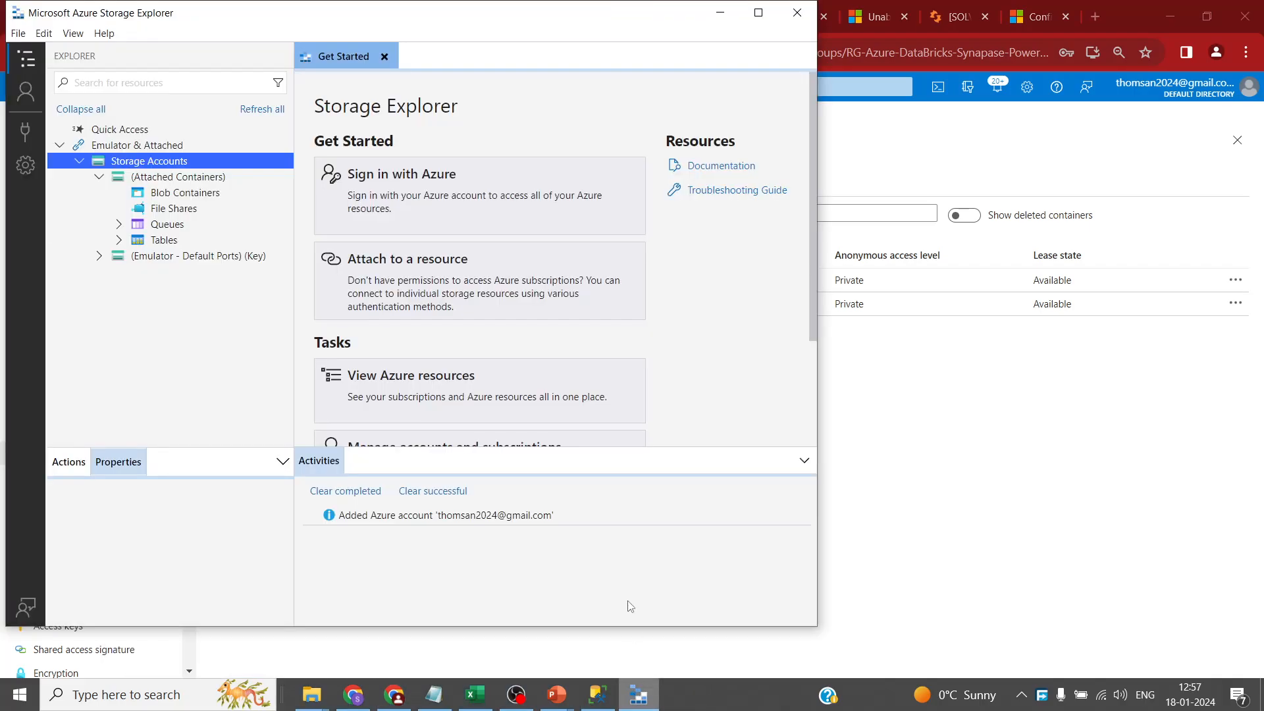
drag(181, 18, 274, 36)
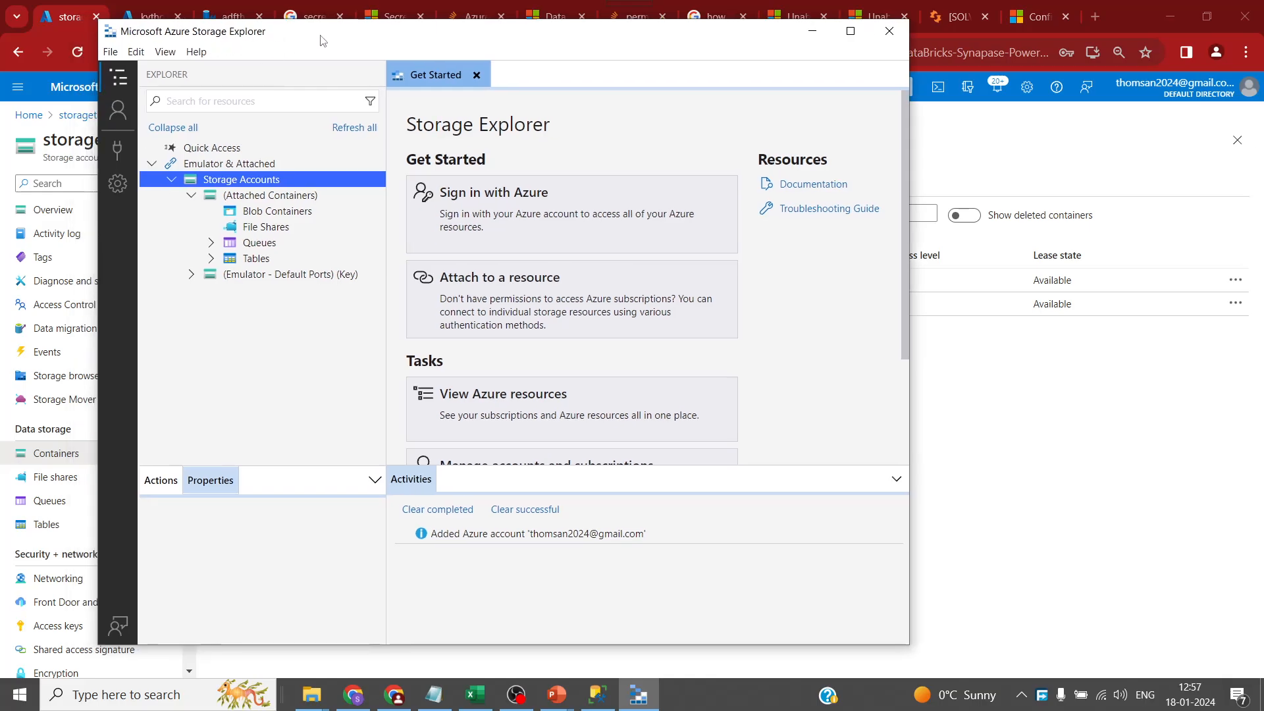
drag(323, 40, 314, 109)
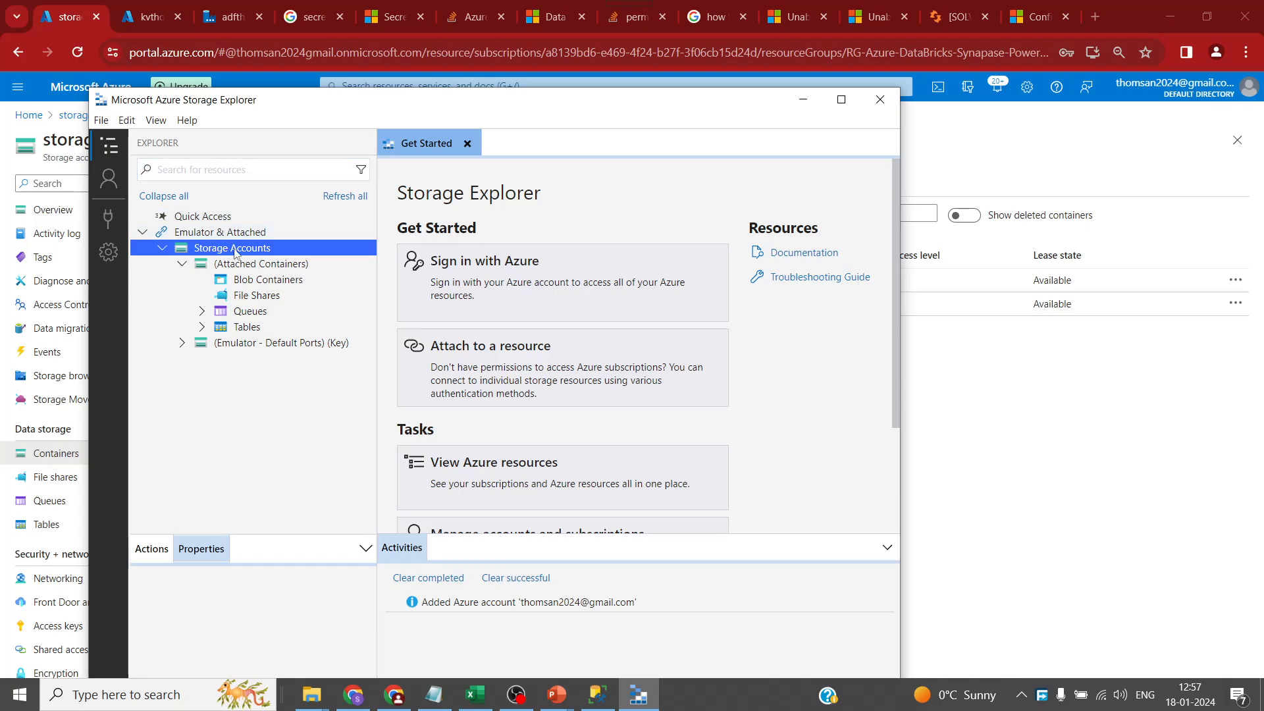
- Start a shared access signature URL connection to a storage account, beginning the display name MyBlob
right_click(225, 246)
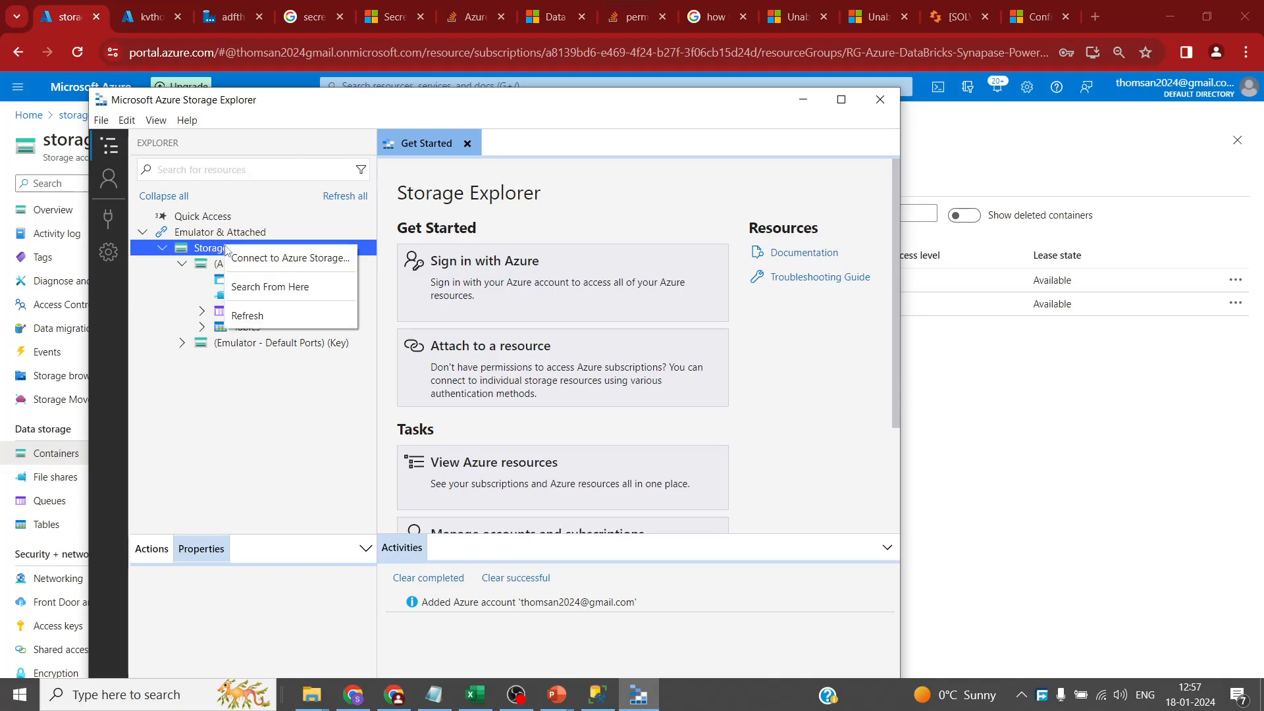
click(293, 262)
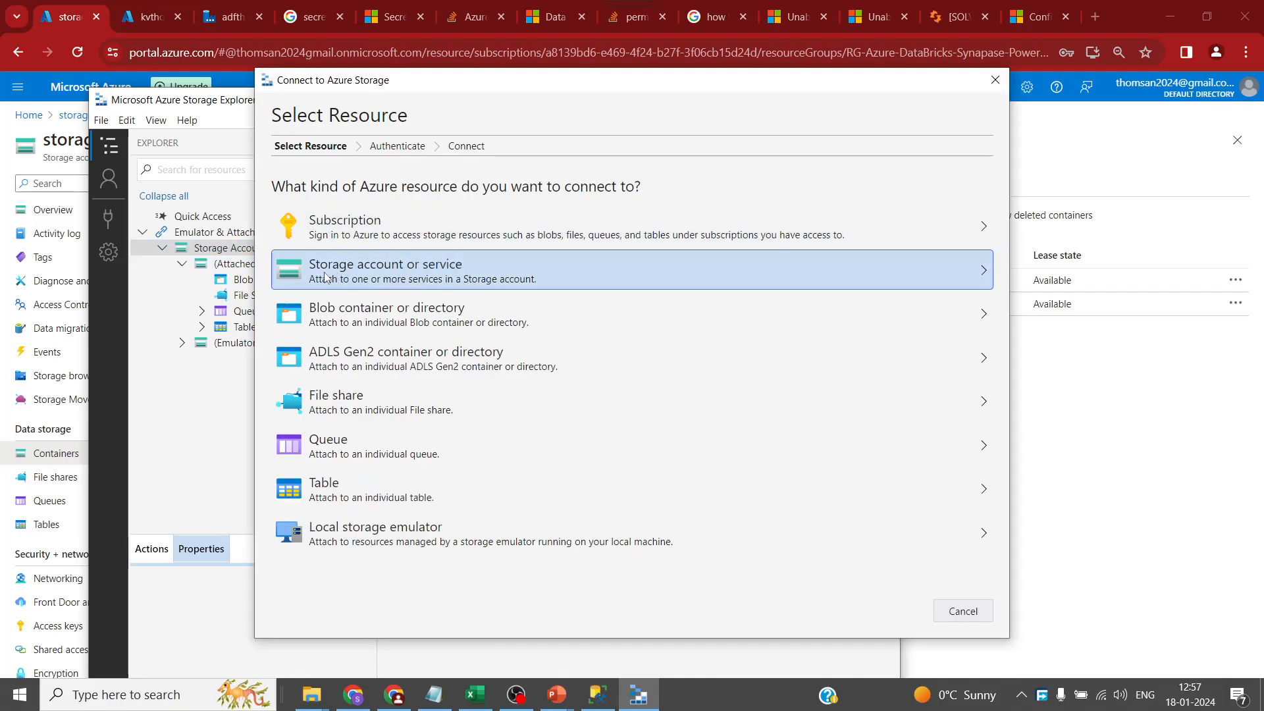
click(453, 282)
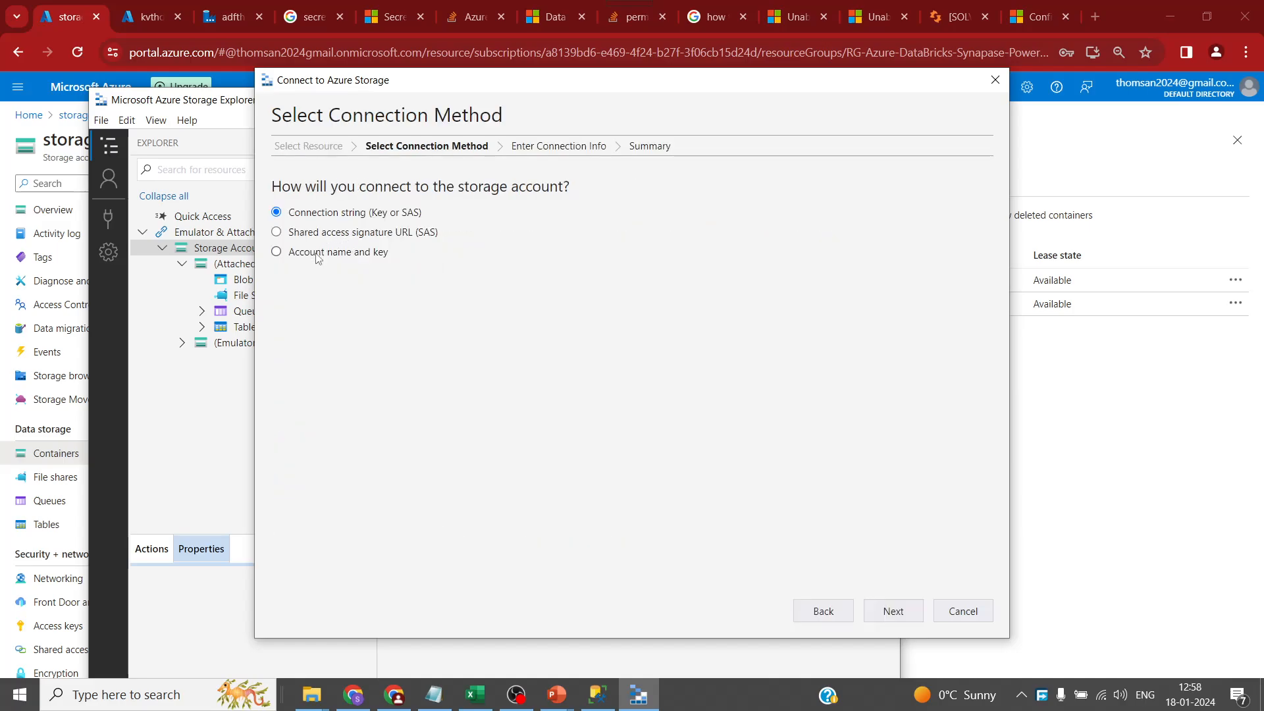
click(316, 235)
click(893, 612)
click(476, 198)
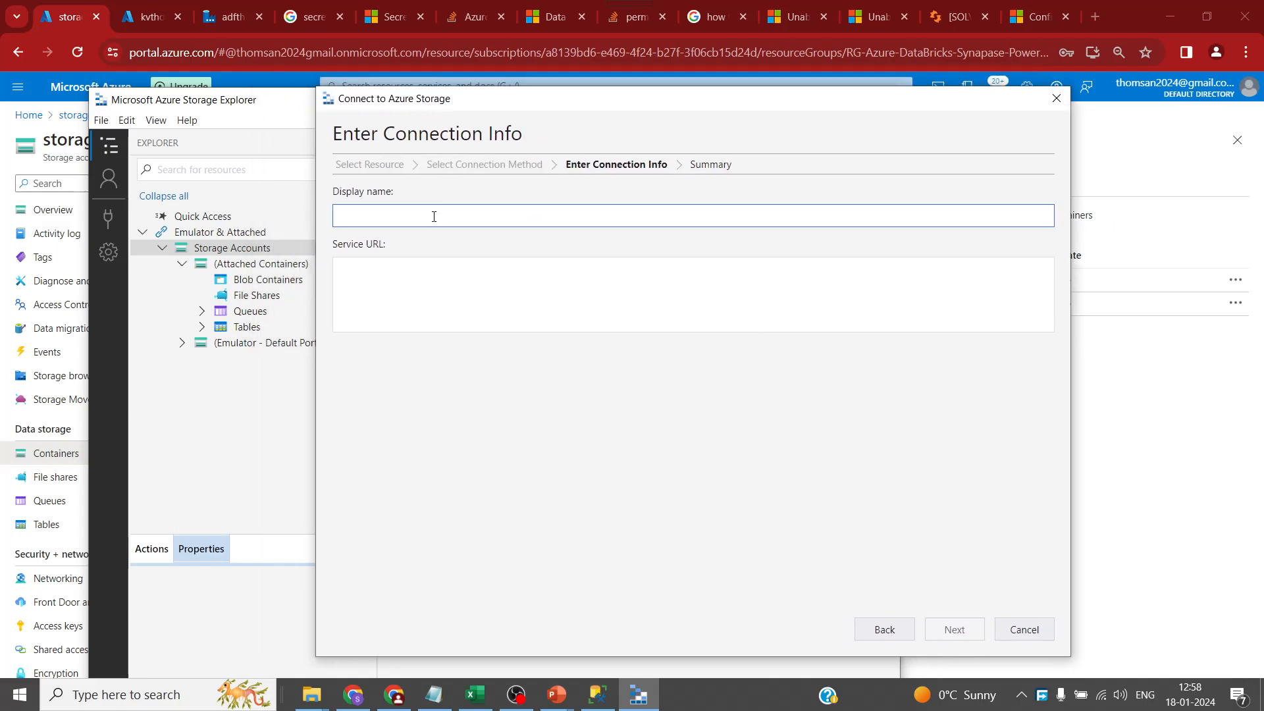
text(MyBlob)
click(55, 458)
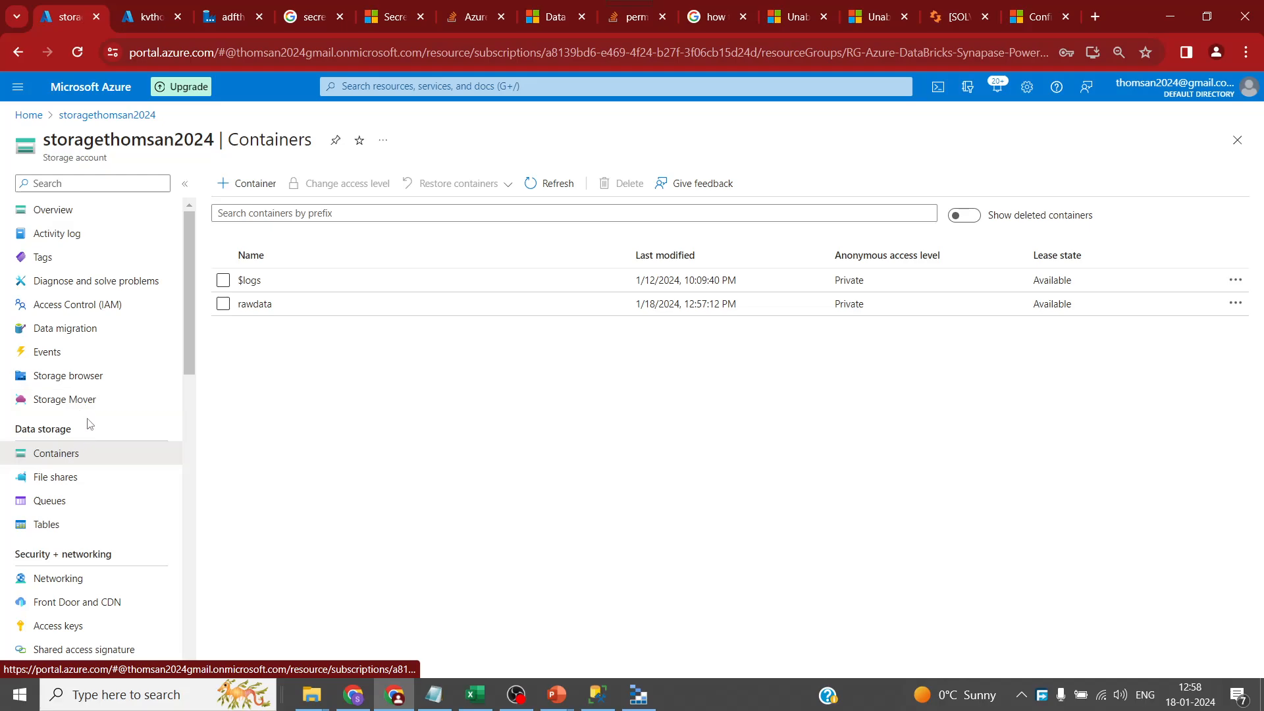
- Generate an account SAS allowing Service, Container and Object resource types
scroll(89, 434, down, 1)
click(112, 575)
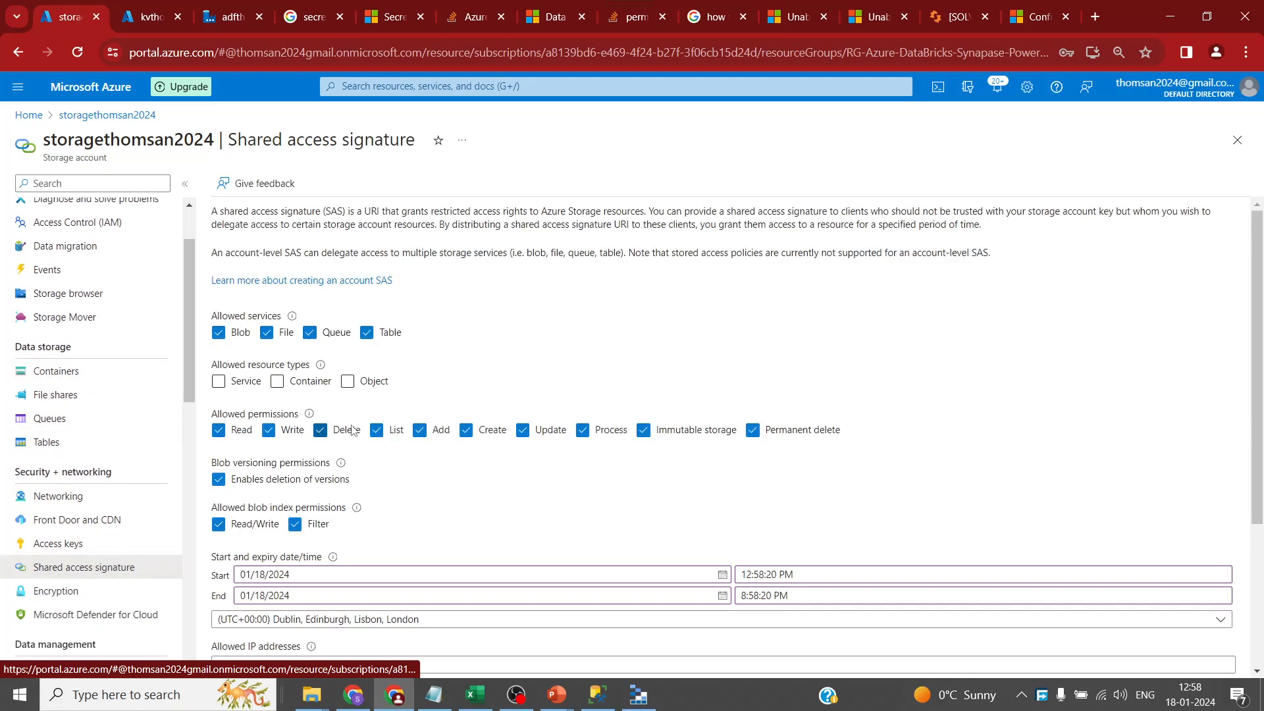
click(220, 382)
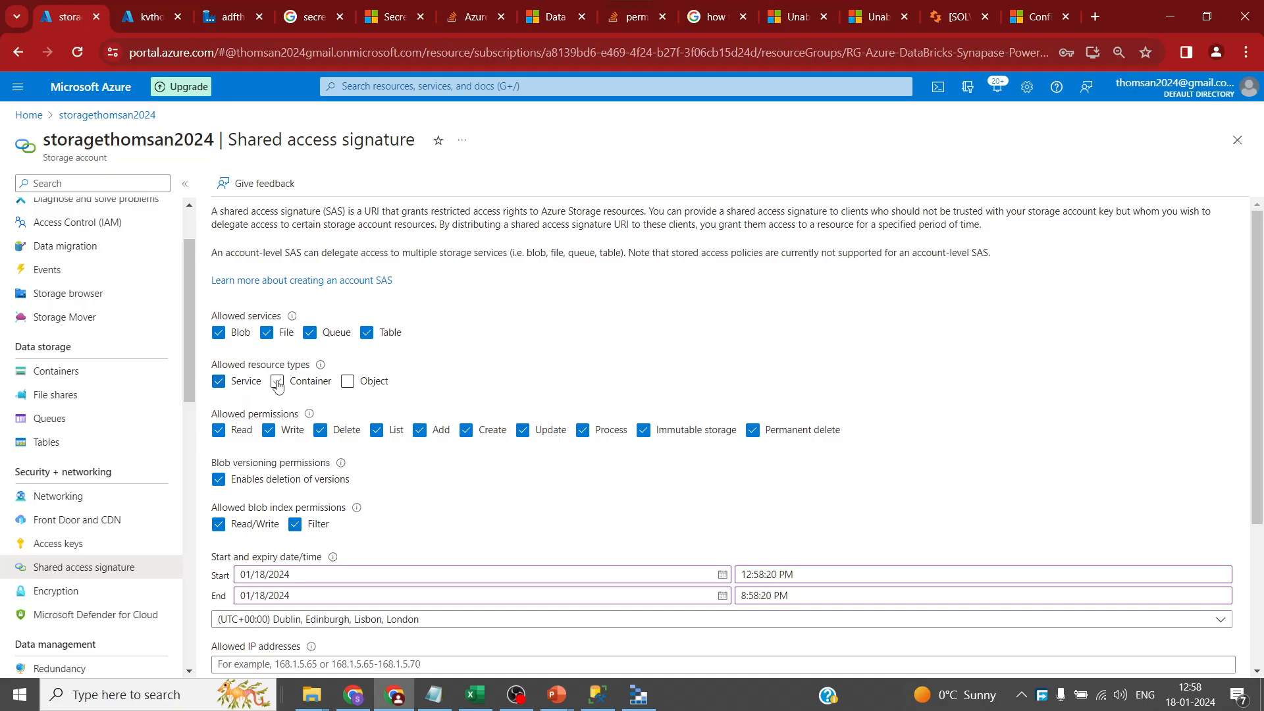
click(278, 381)
click(347, 382)
scroll(341, 582, down, 3)
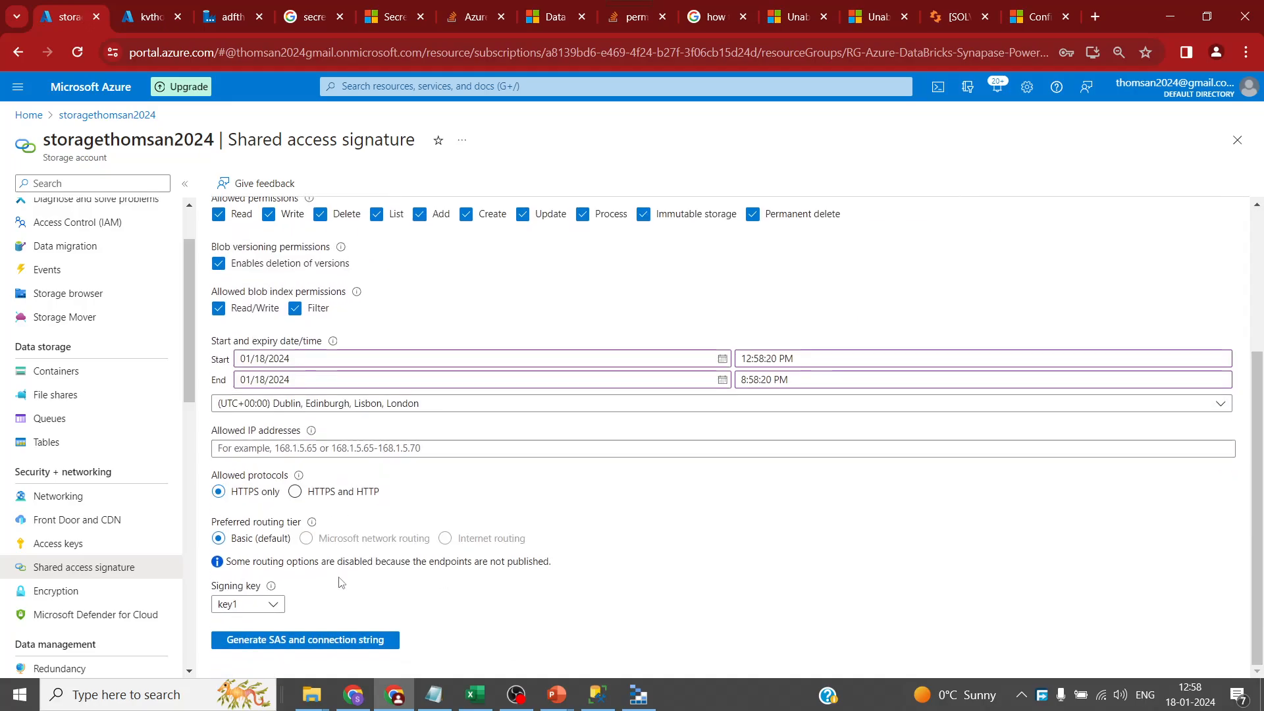
click(355, 640)
- Copy the Blob service SAS URL and return to Storage Explorer's Service URL field
scroll(406, 514, down, 3)
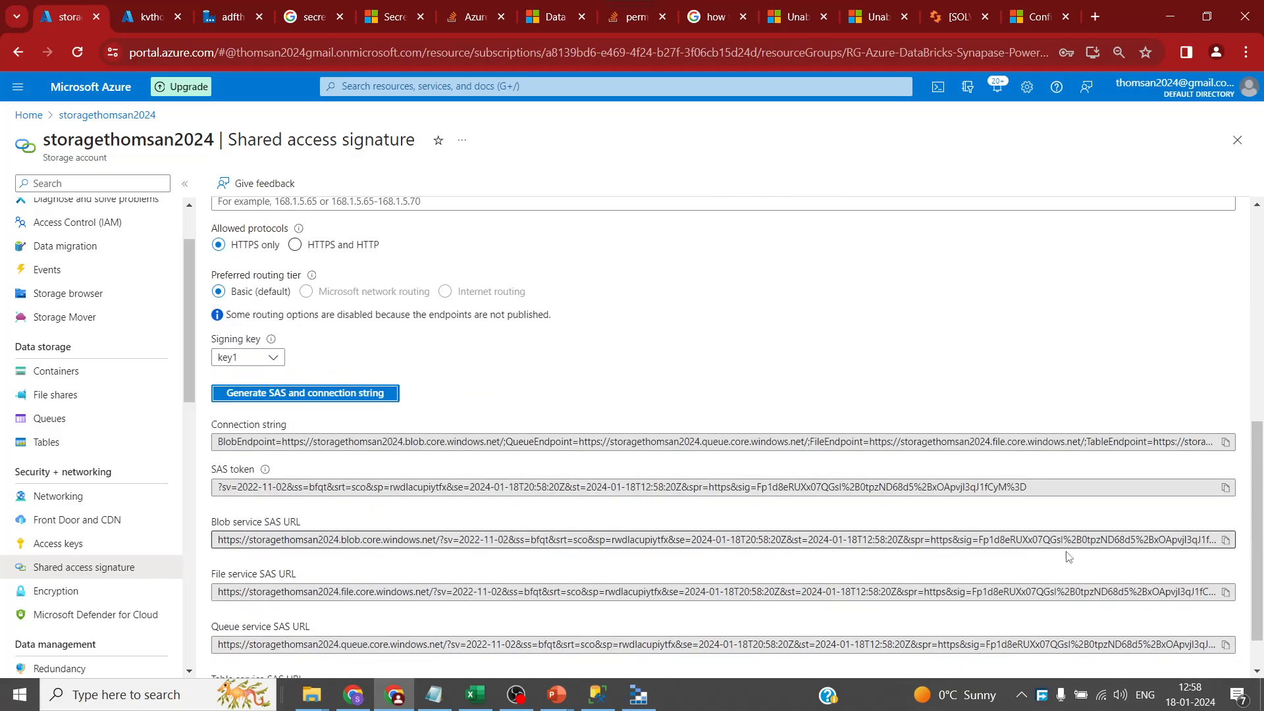
click(1225, 539)
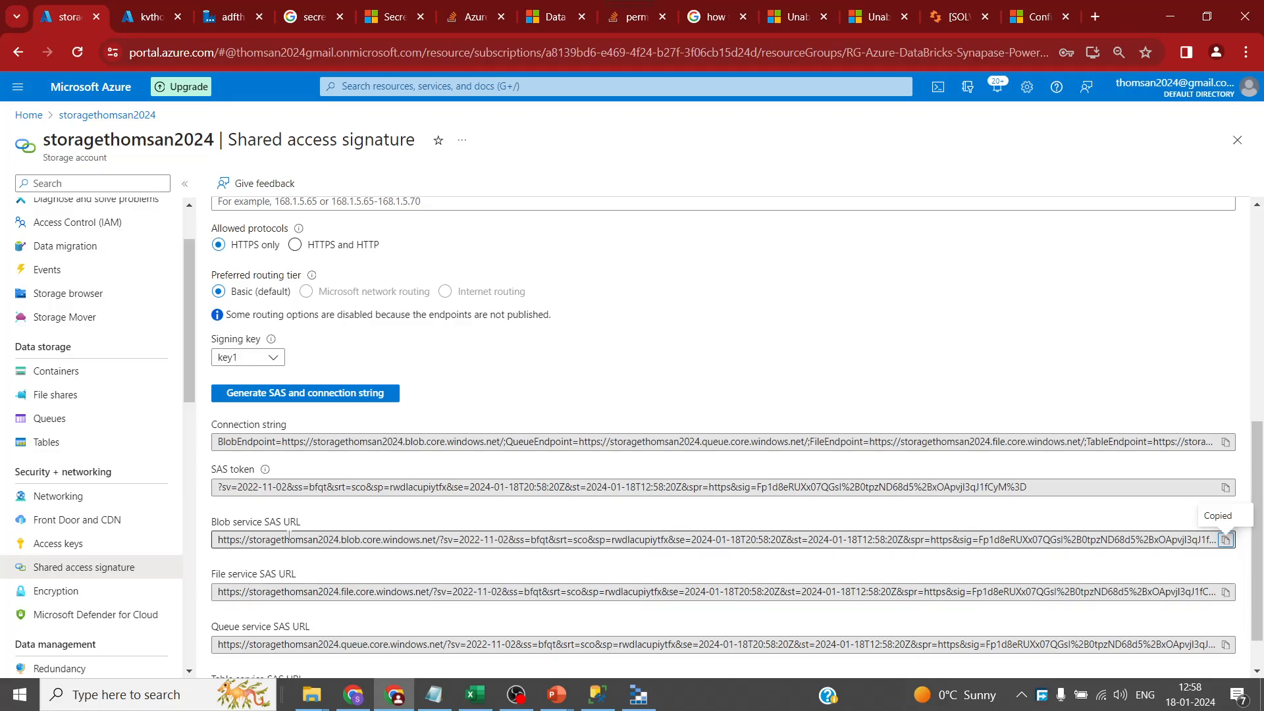
key(alt+Tab)
click(406, 274)
- Paste the Blob SAS URL, connect as MyBlob, and open the empty rawdata container
key(ctrl+v)
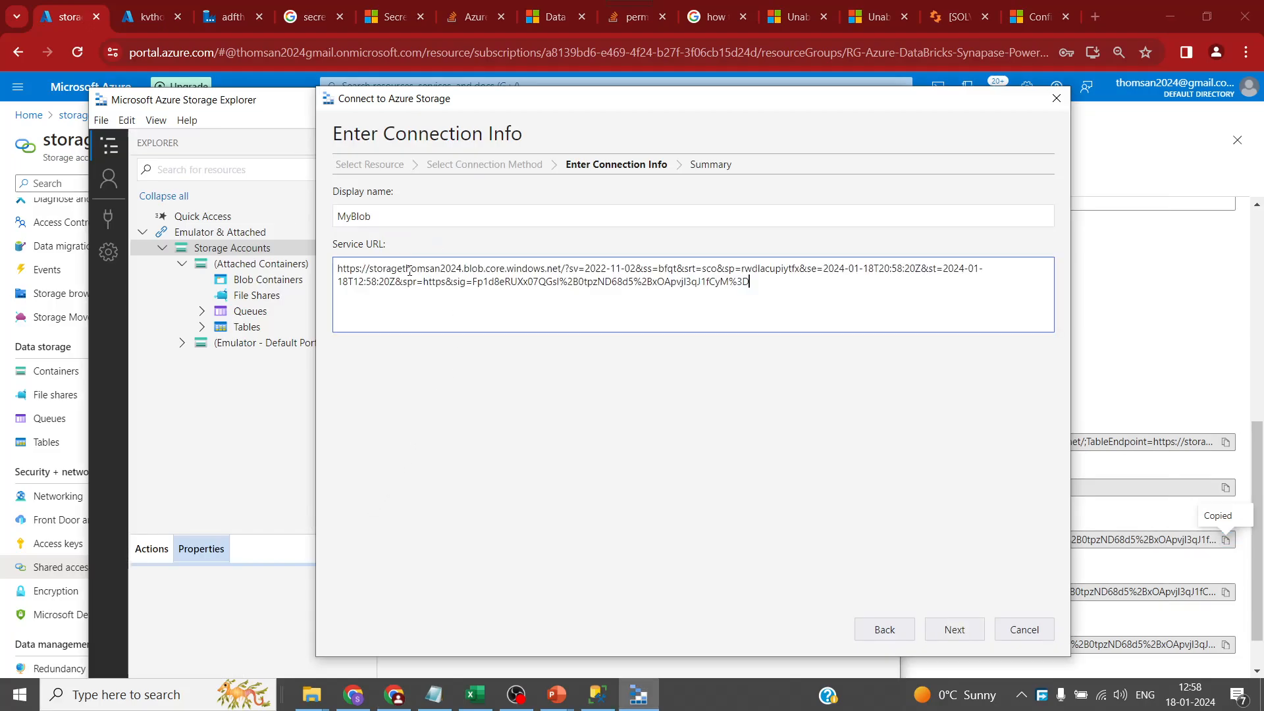
click(955, 629)
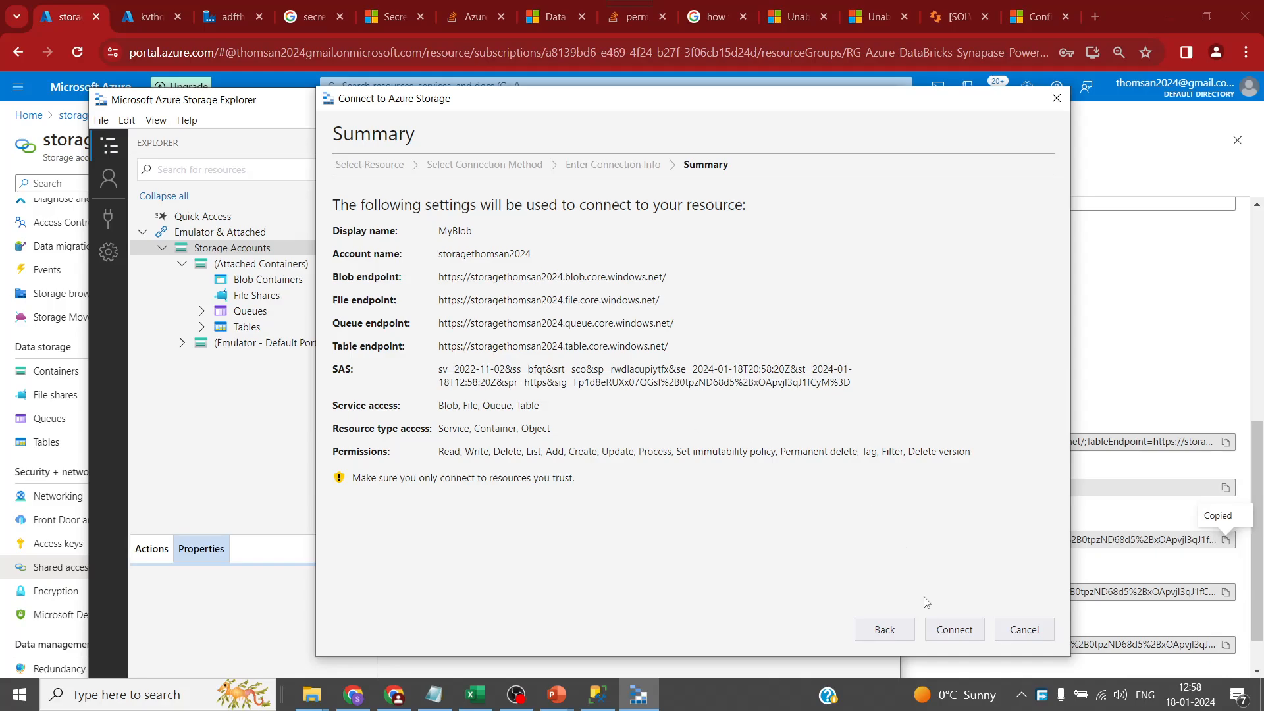
click(955, 629)
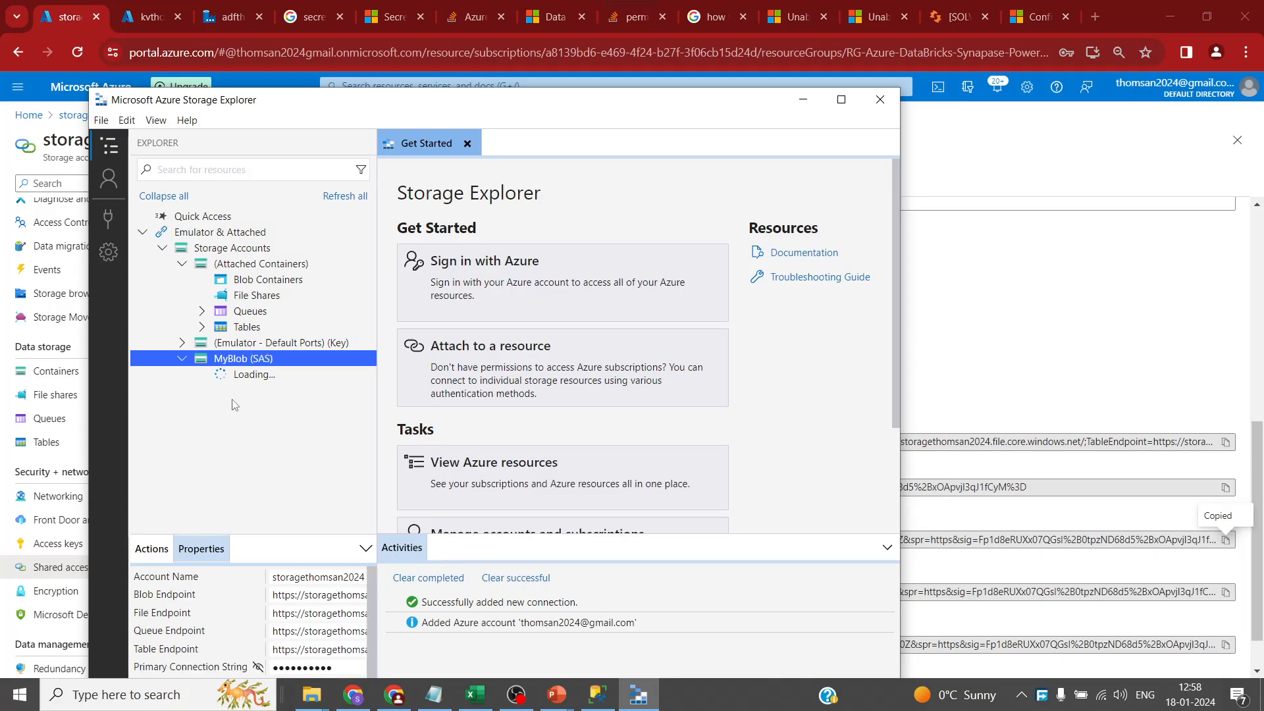
click(200, 374)
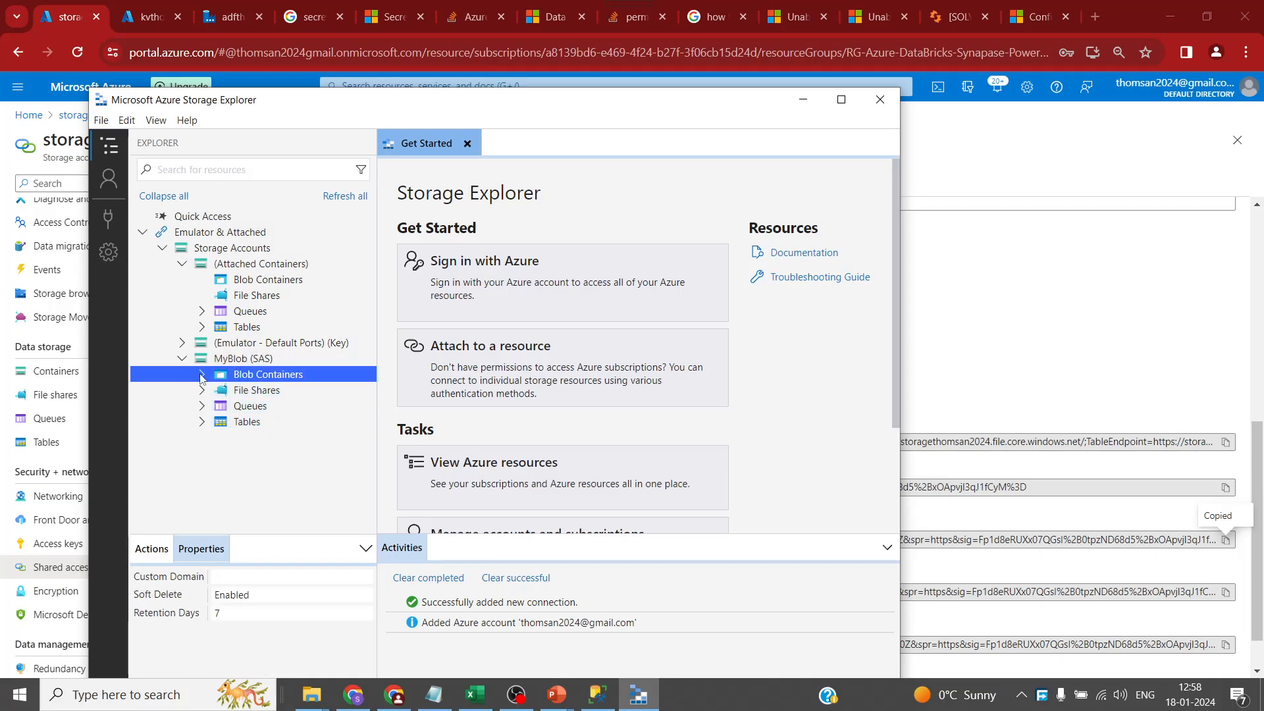
click(202, 374)
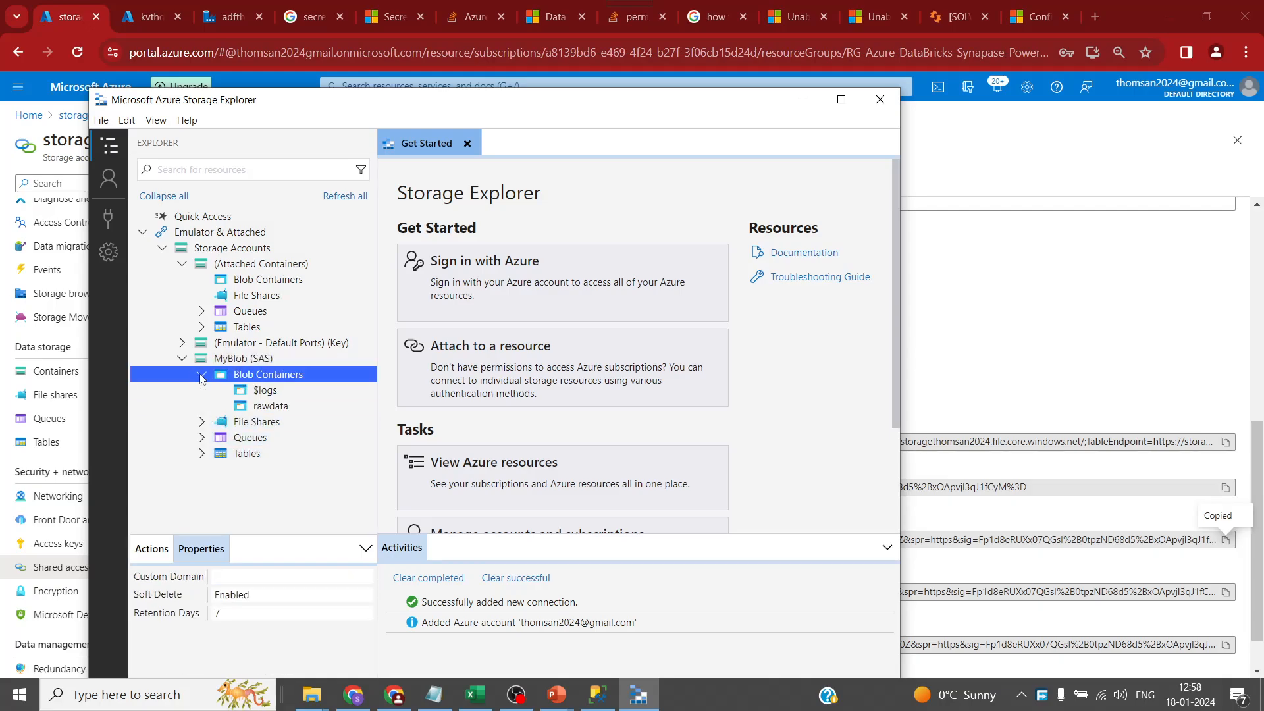
click(266, 405)
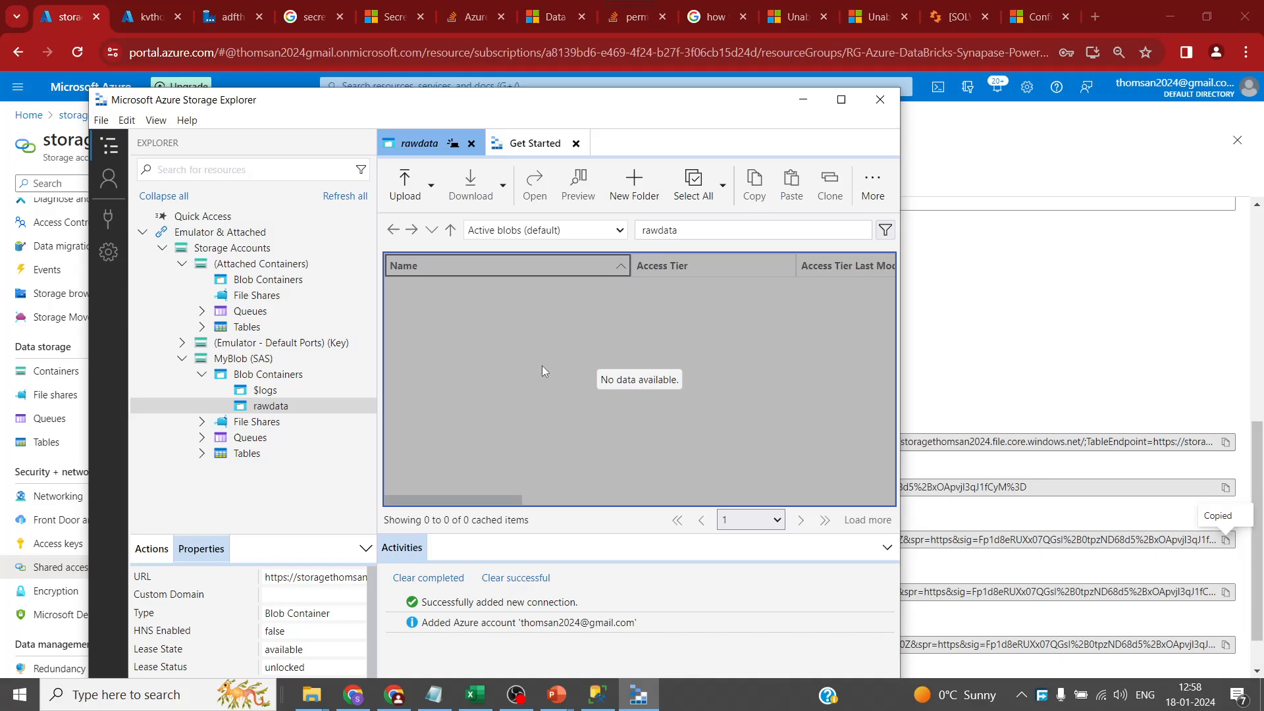
- Maximize Storage Explorer, start Upload Files for rawdata, and copy the Dimtrans.csv folder path
click(841, 100)
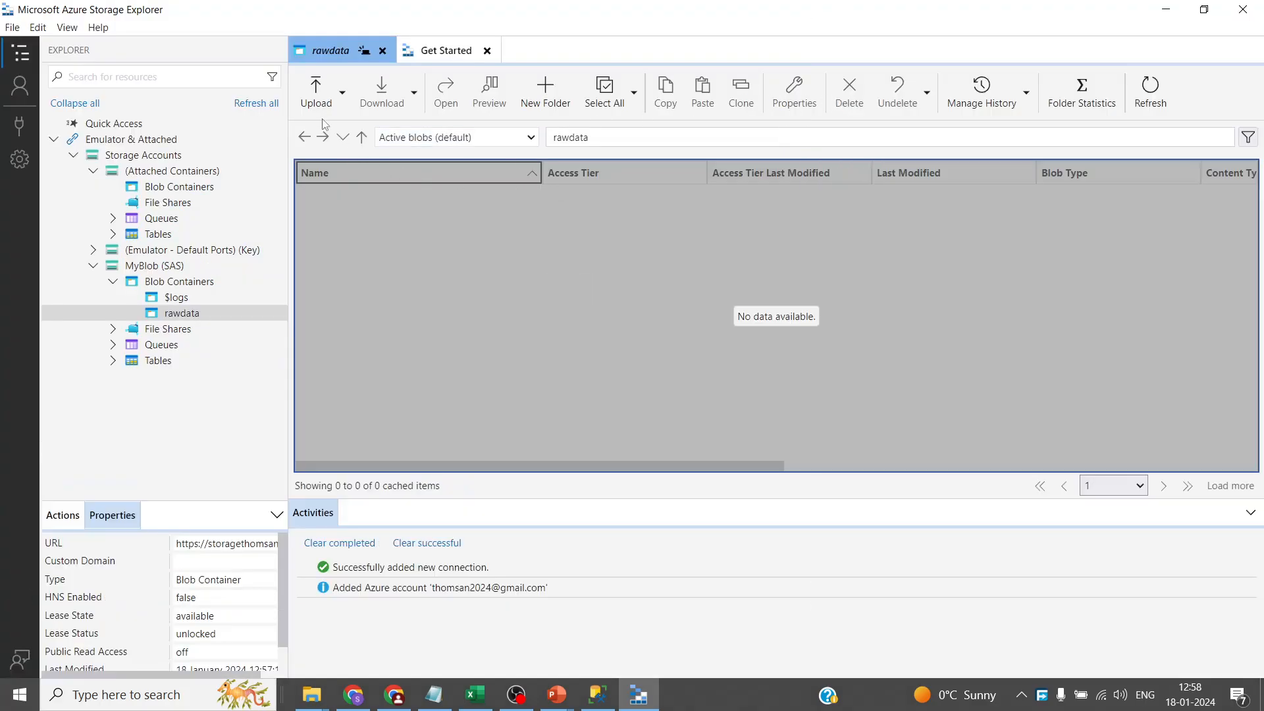
click(317, 92)
click(343, 152)
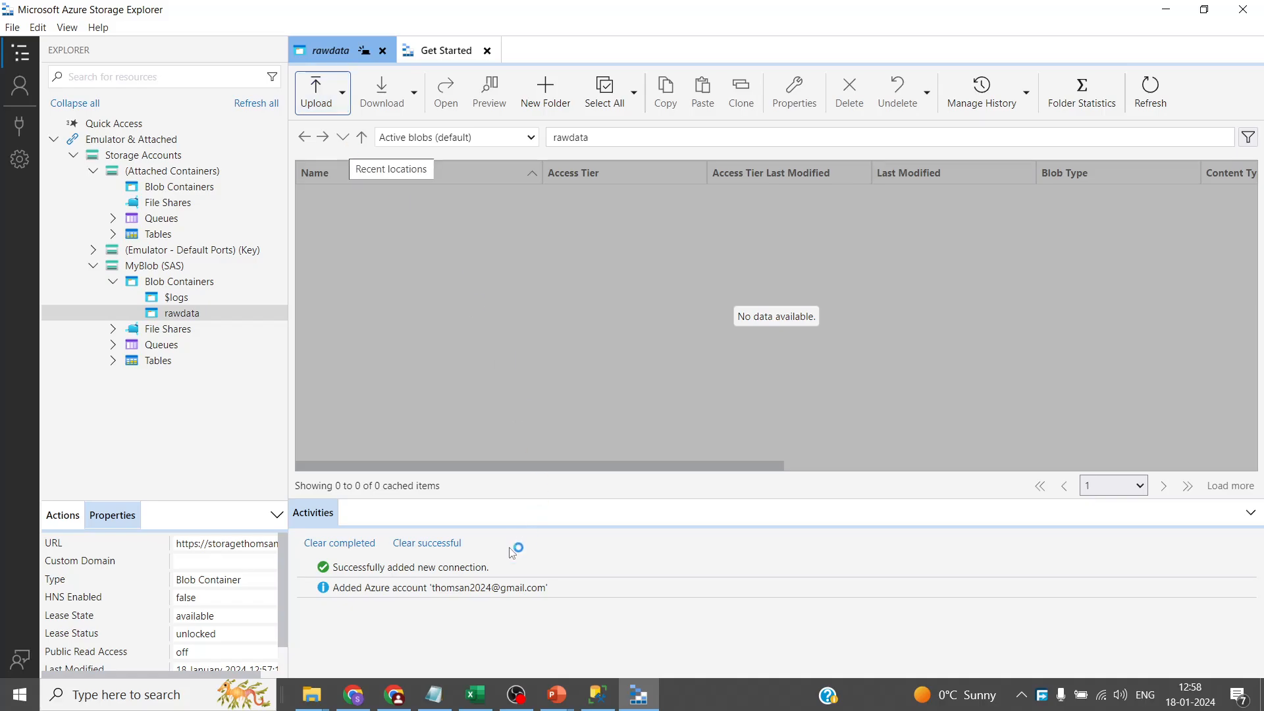
mouse_move(311, 694)
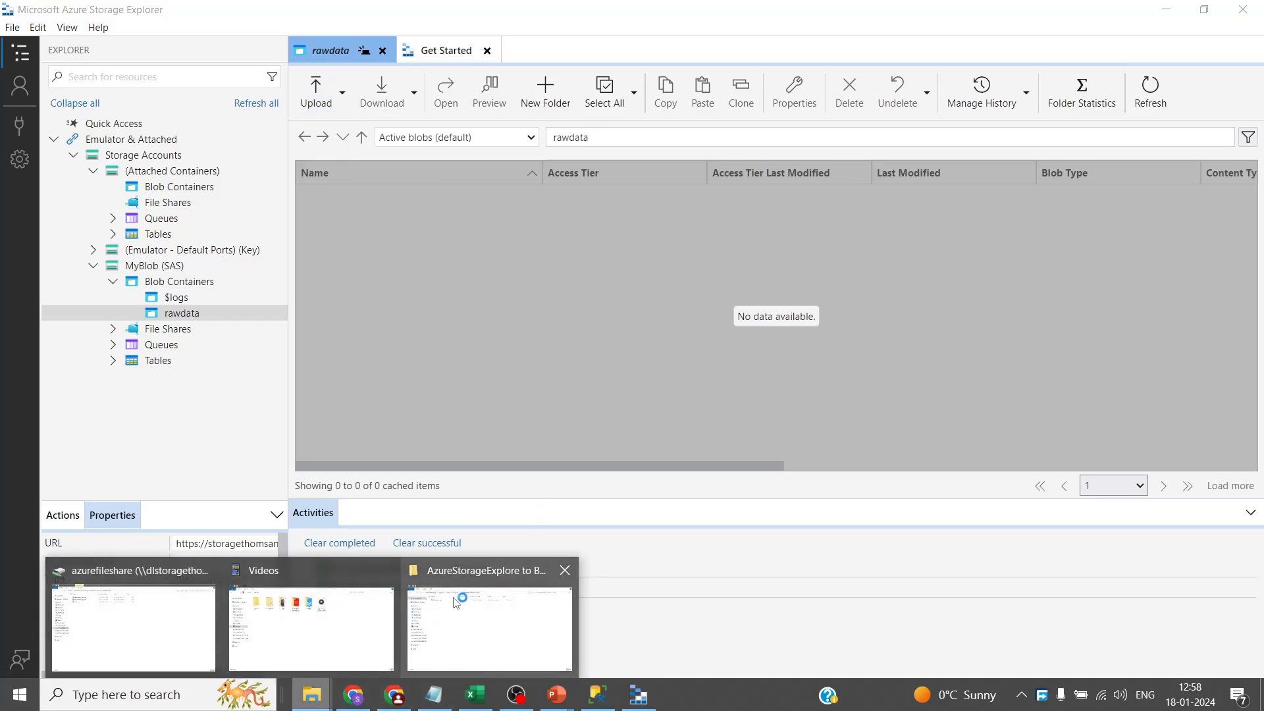
click(464, 603)
click(646, 339)
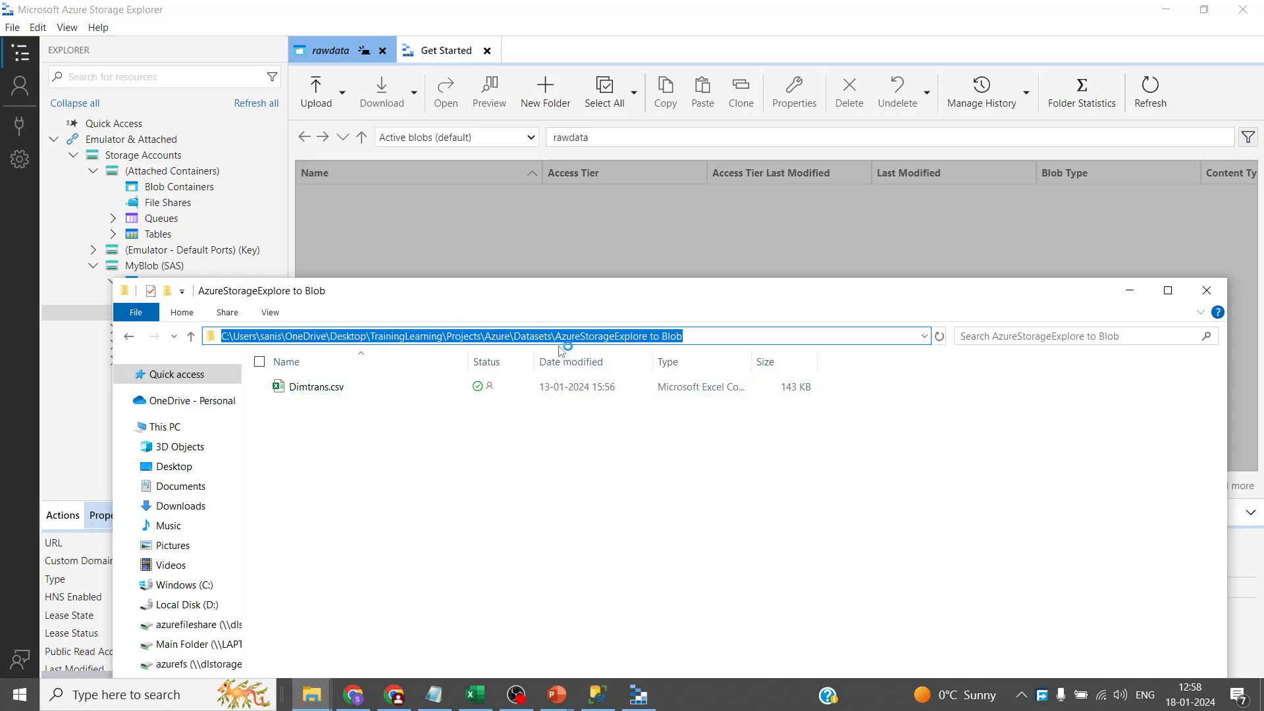
click(595, 84)
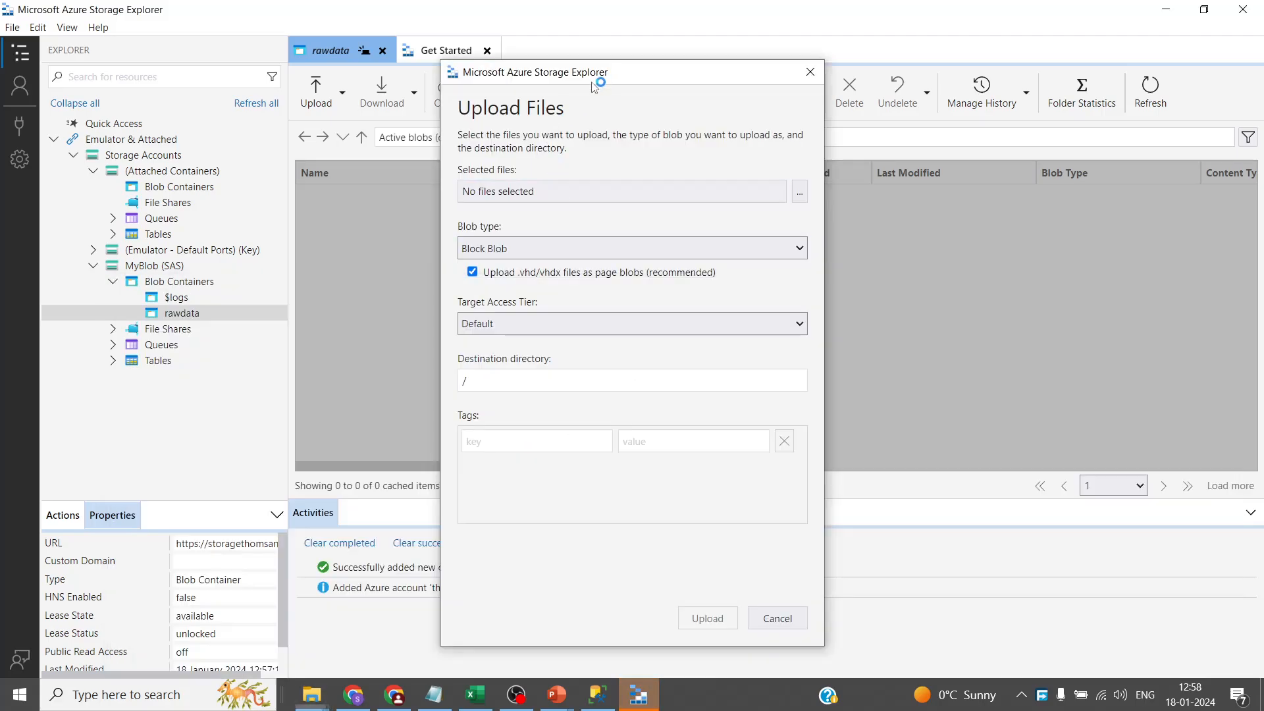
- Pick Dimtrans.csv from the pasted folder path and upload it into rawdata
click(578, 191)
click(729, 122)
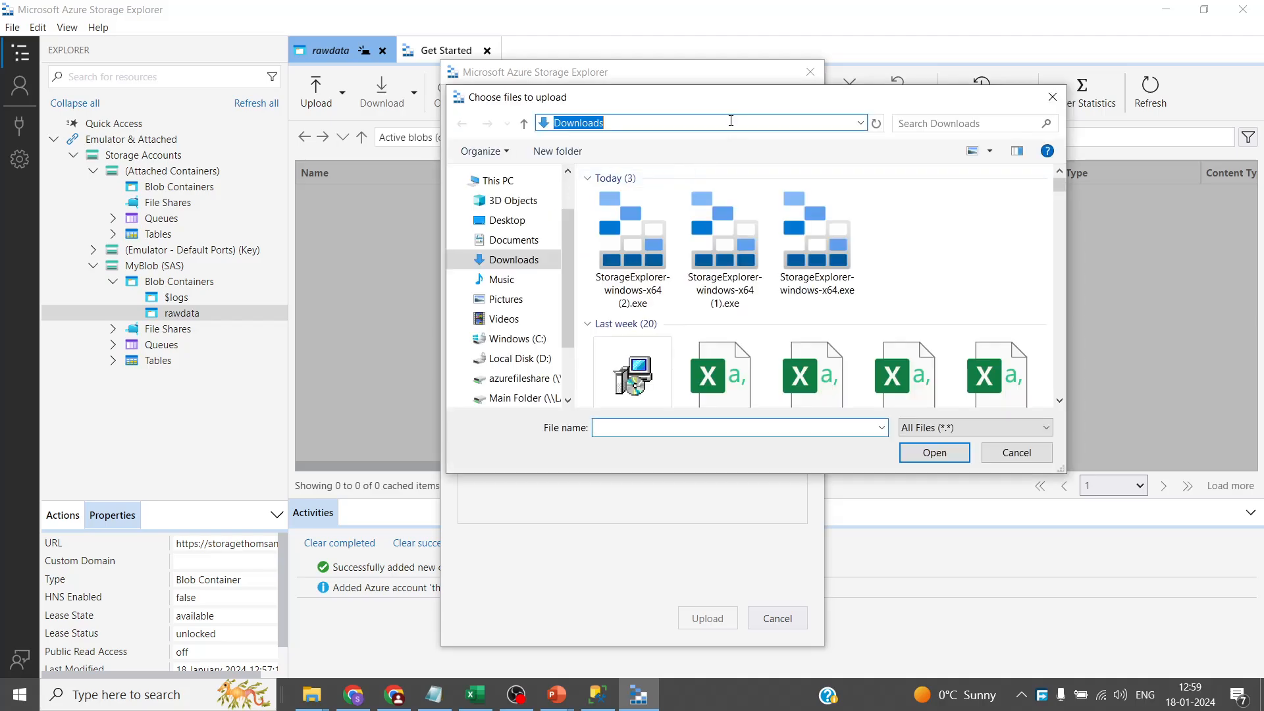
key(ctrl+v)
key(Return)
click(649, 199)
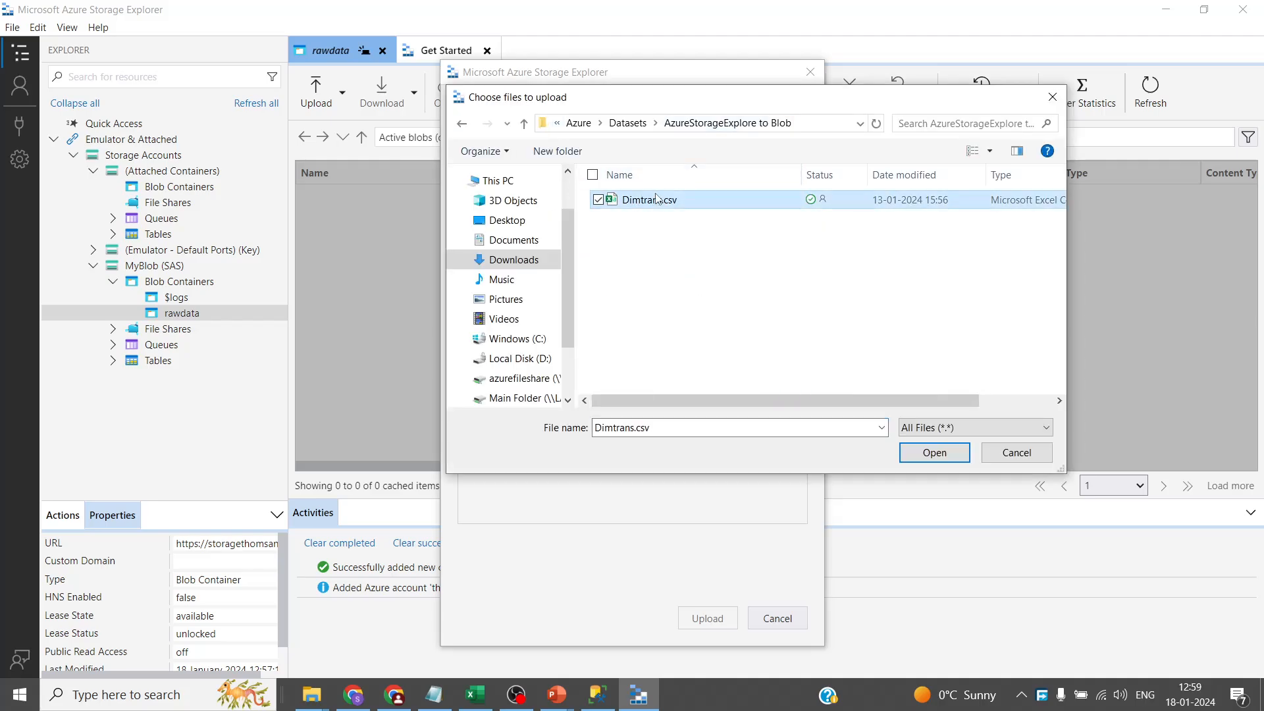
click(954, 453)
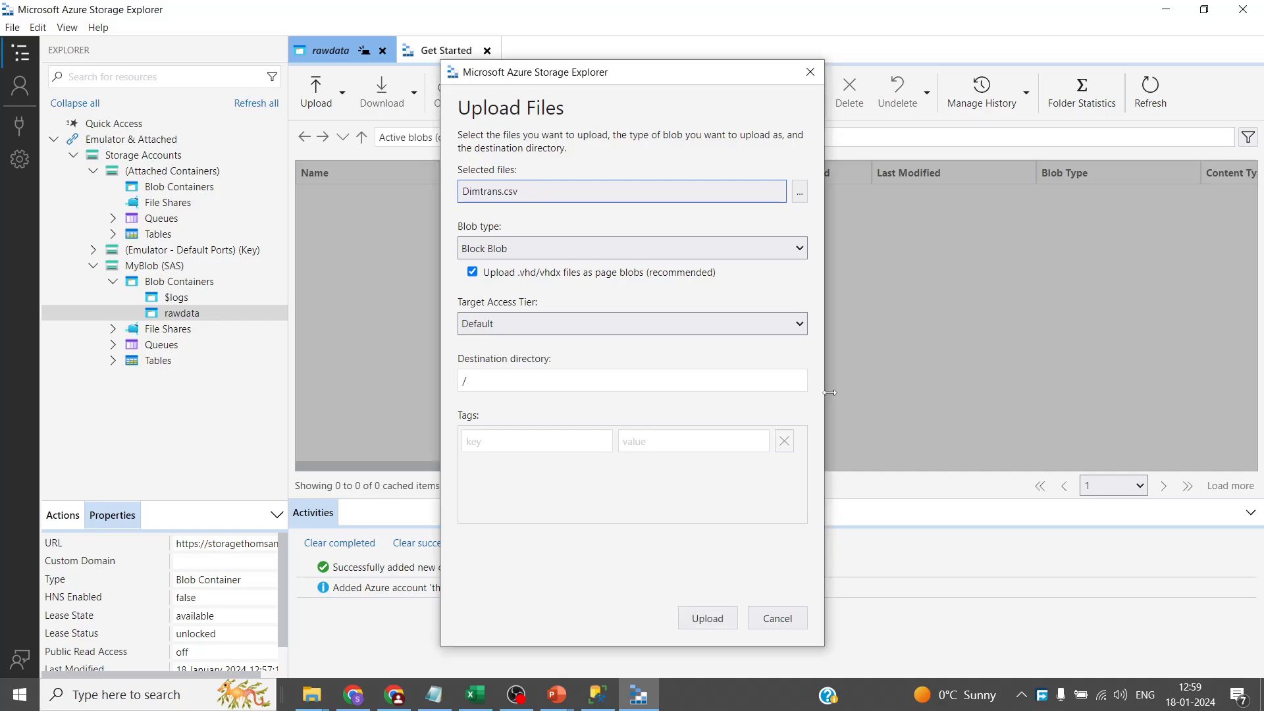
click(707, 618)
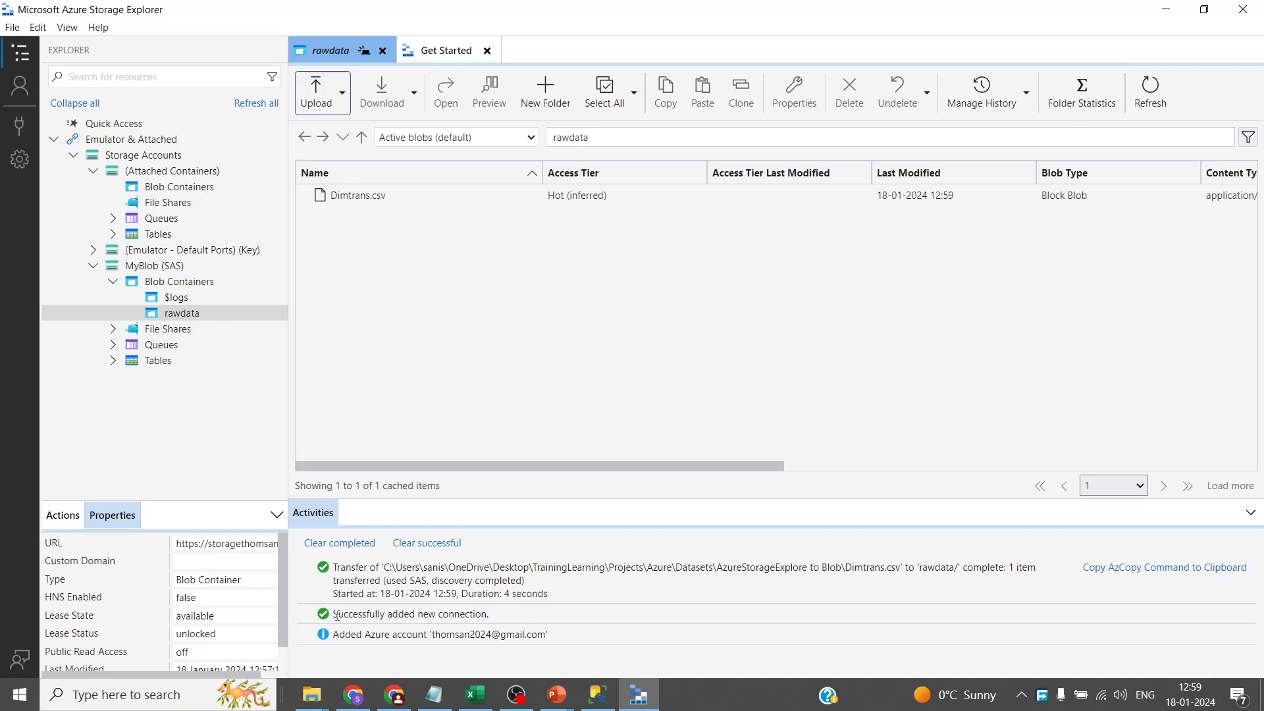
- View the empty Linked services page in Azure Data Factory, then resume the PowerPoint slide show
mouse_move(315, 703)
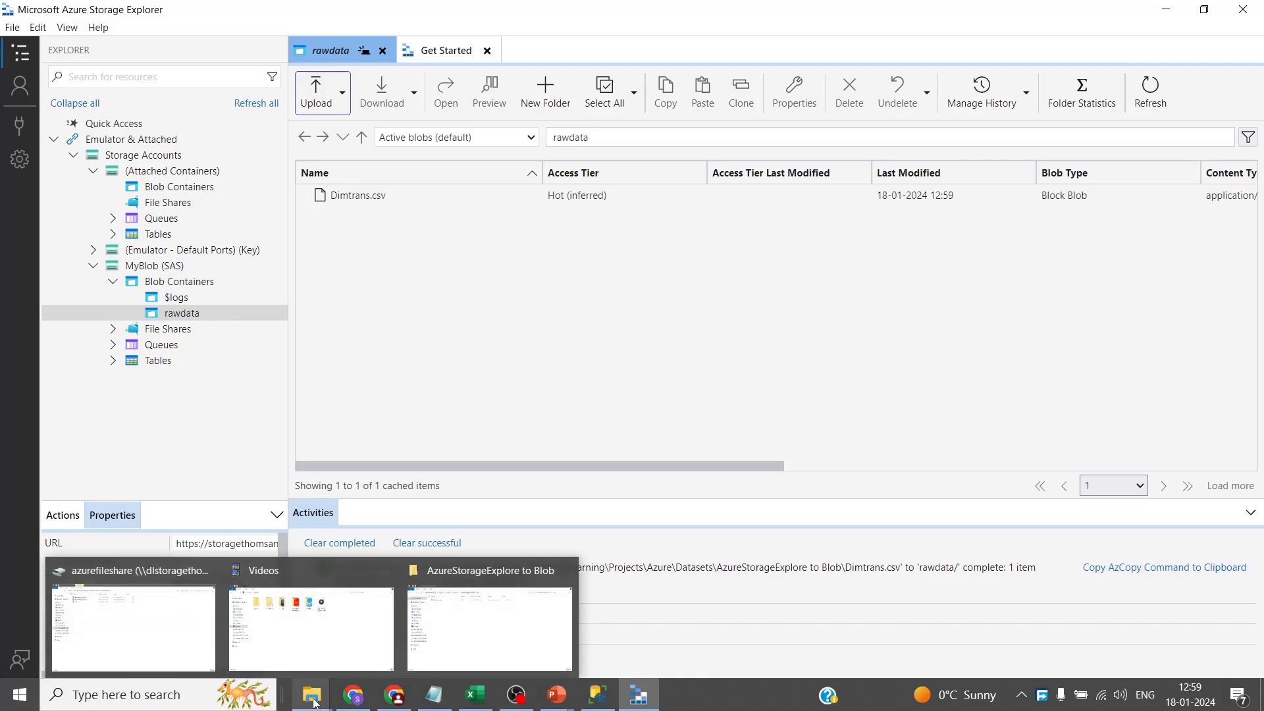
click(394, 699)
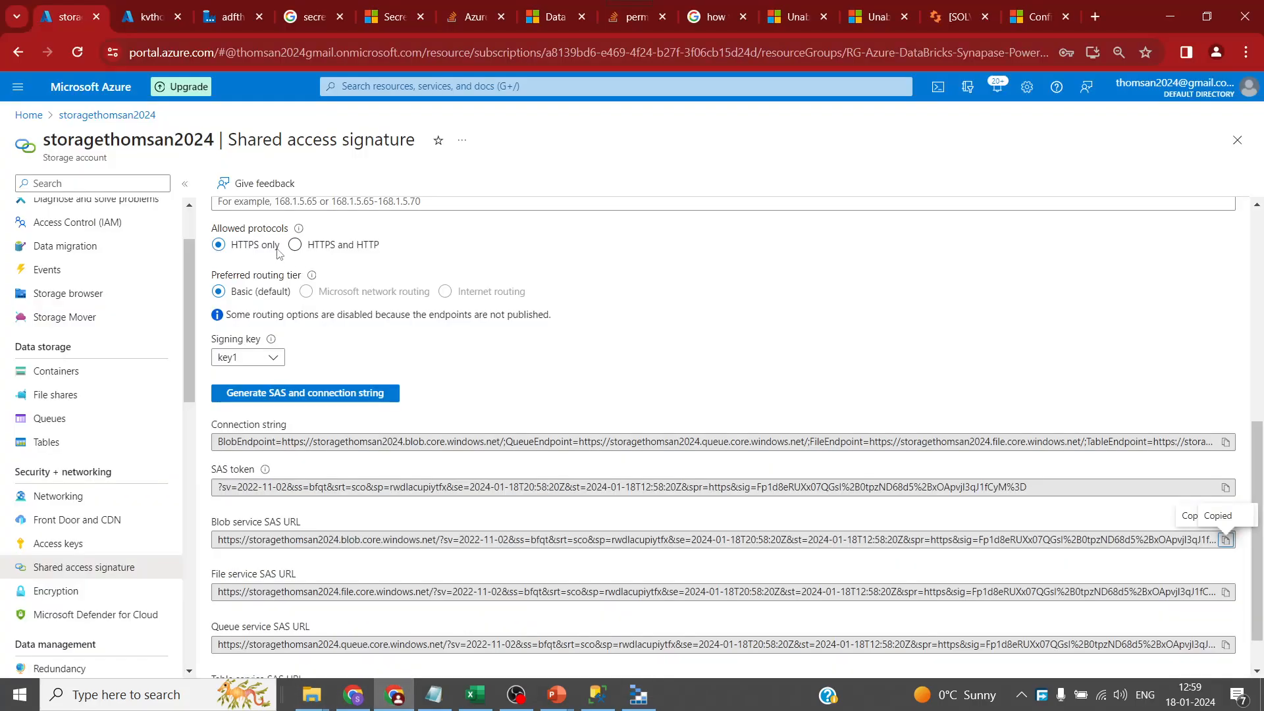
click(29, 115)
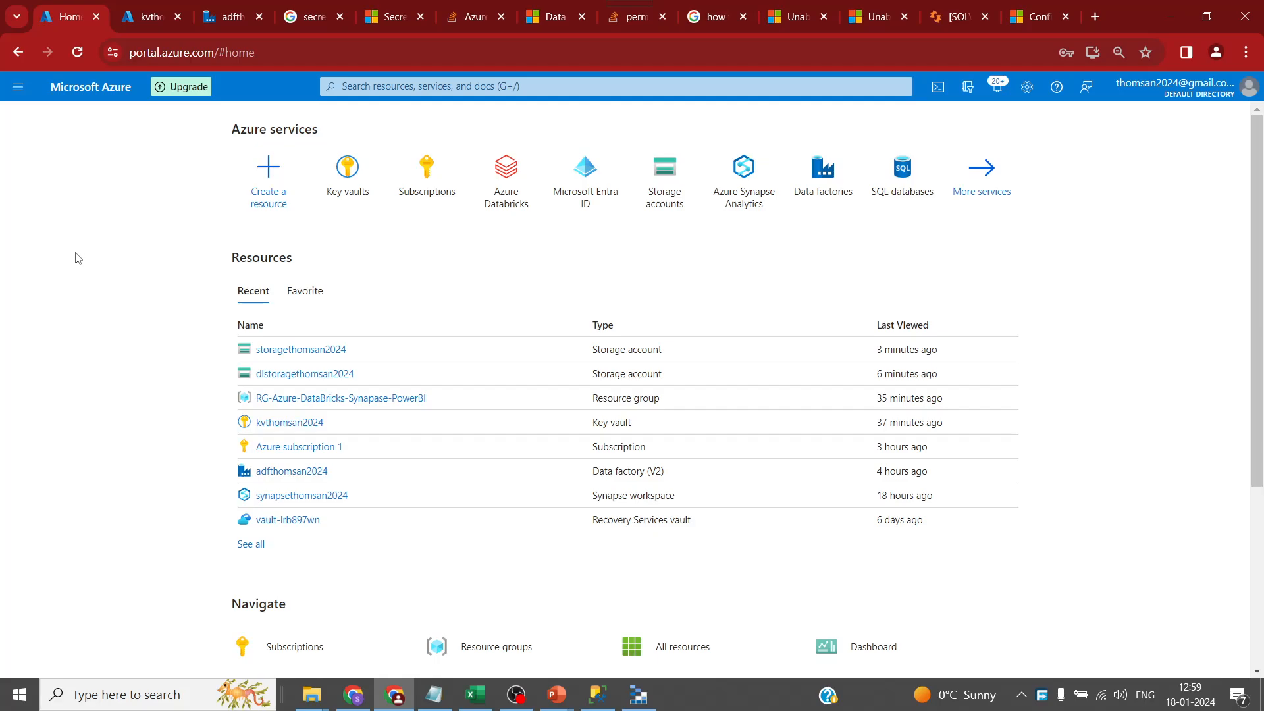
click(227, 19)
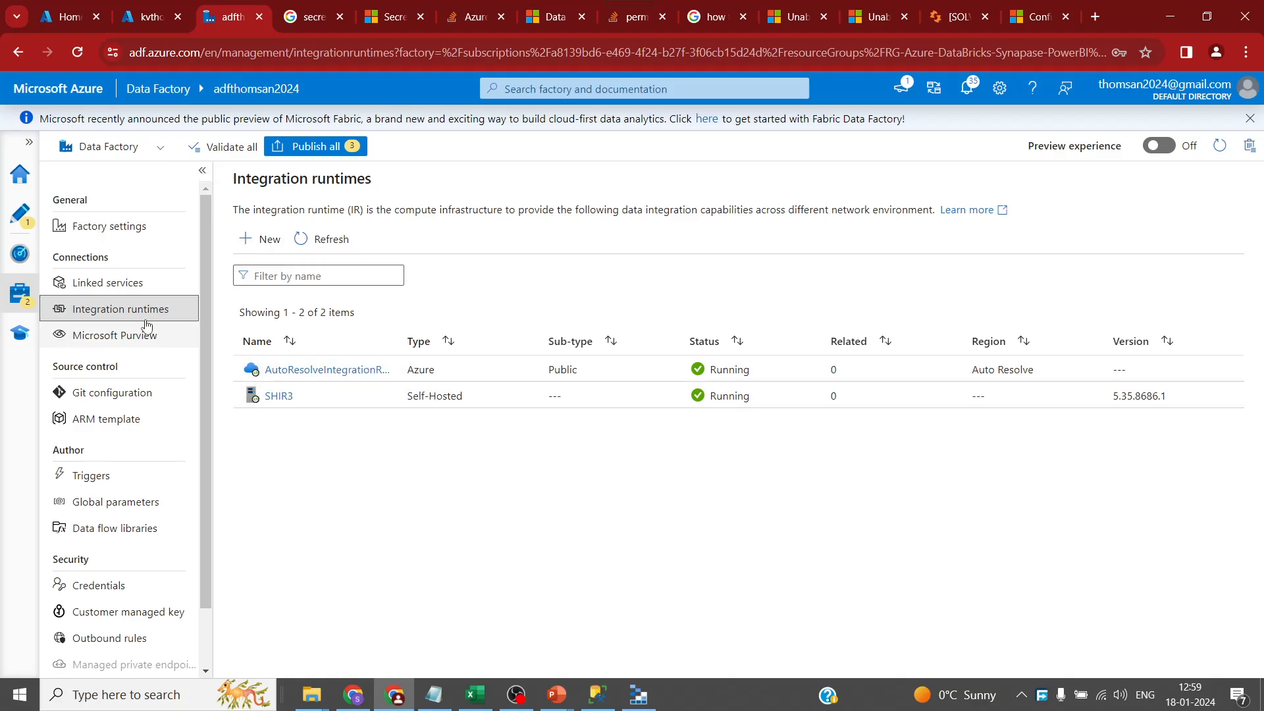
click(116, 283)
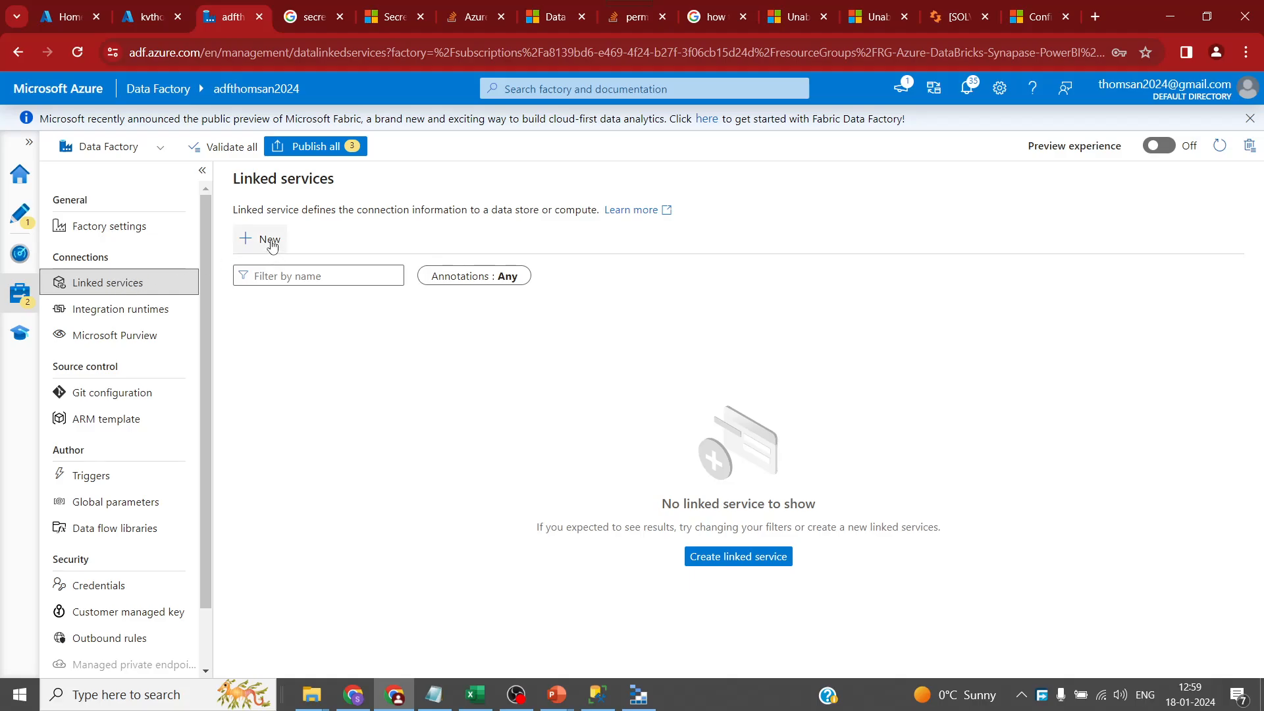
mouse_move(556, 695)
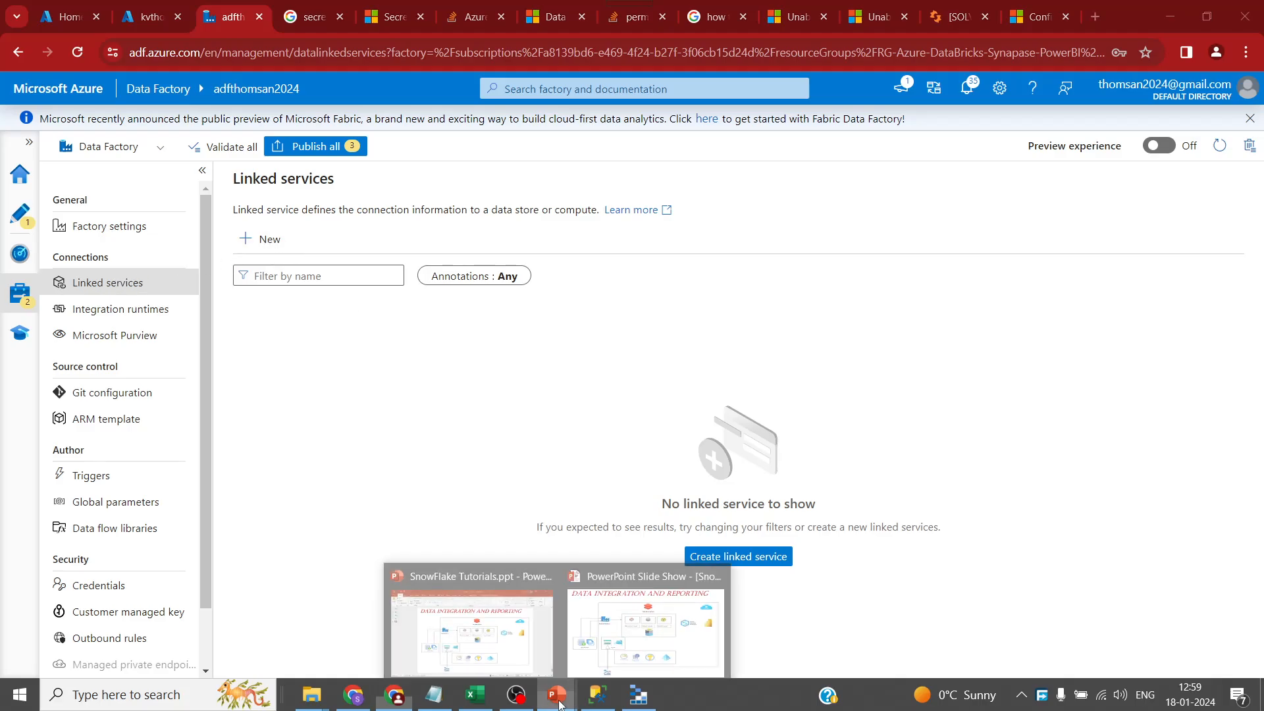
click(645, 625)
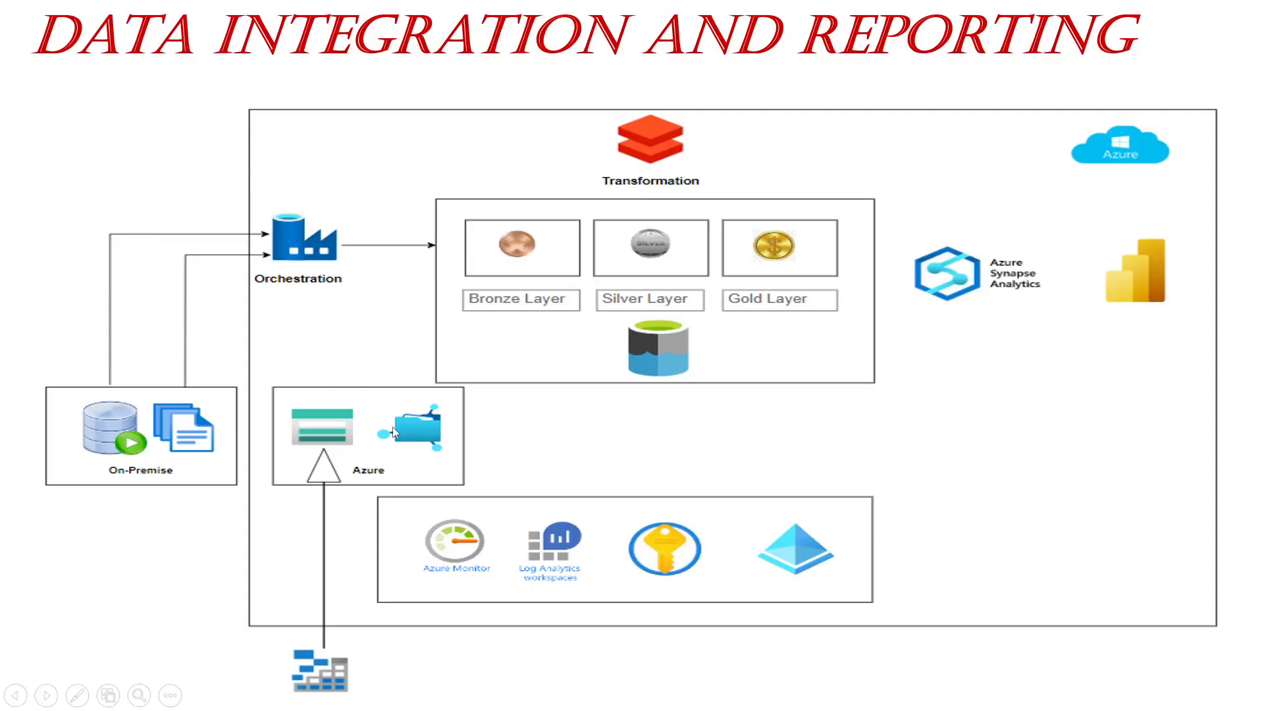
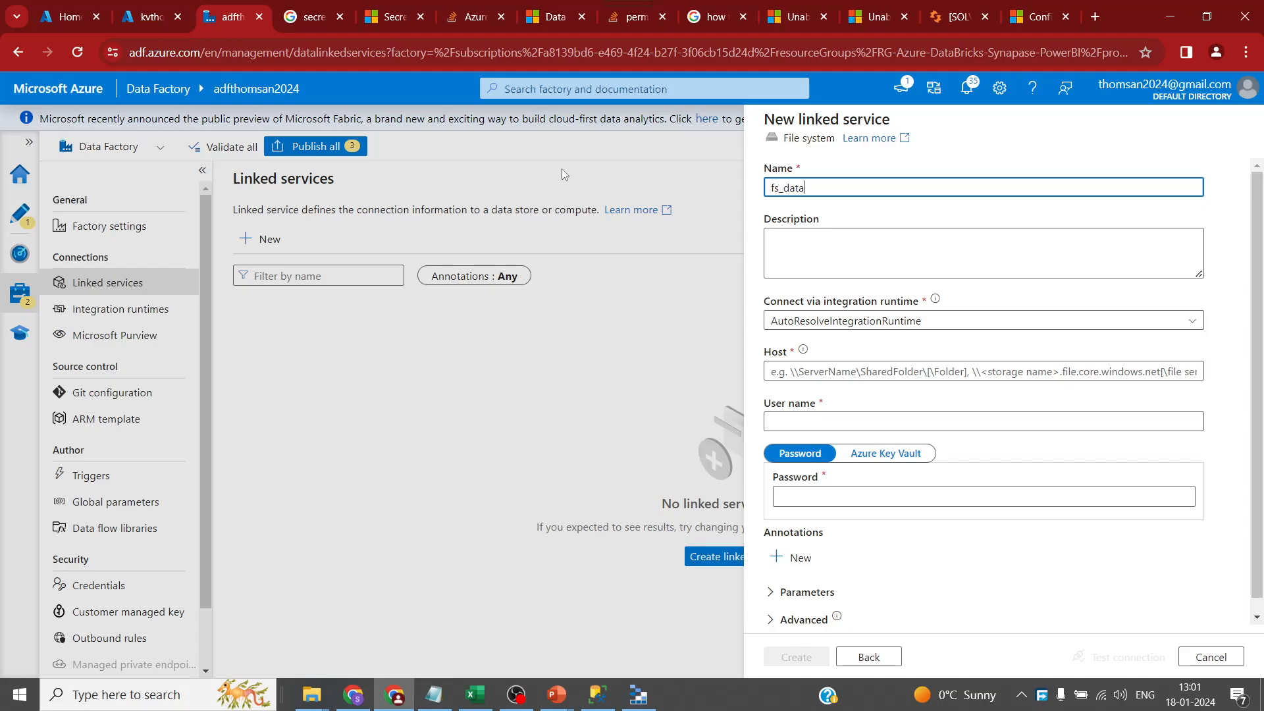
- Run fs_data on the SHIR3 integration runtime and copy the local FileShare folder path for its host
click(856, 321)
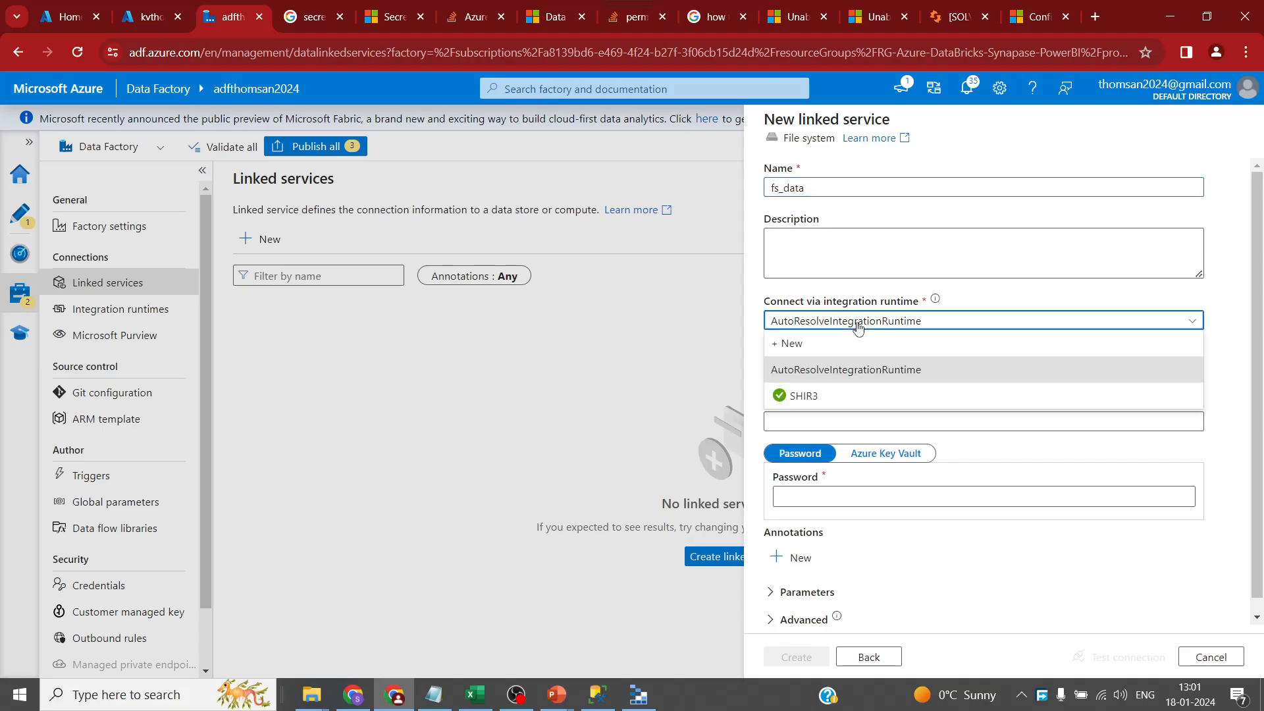
click(826, 397)
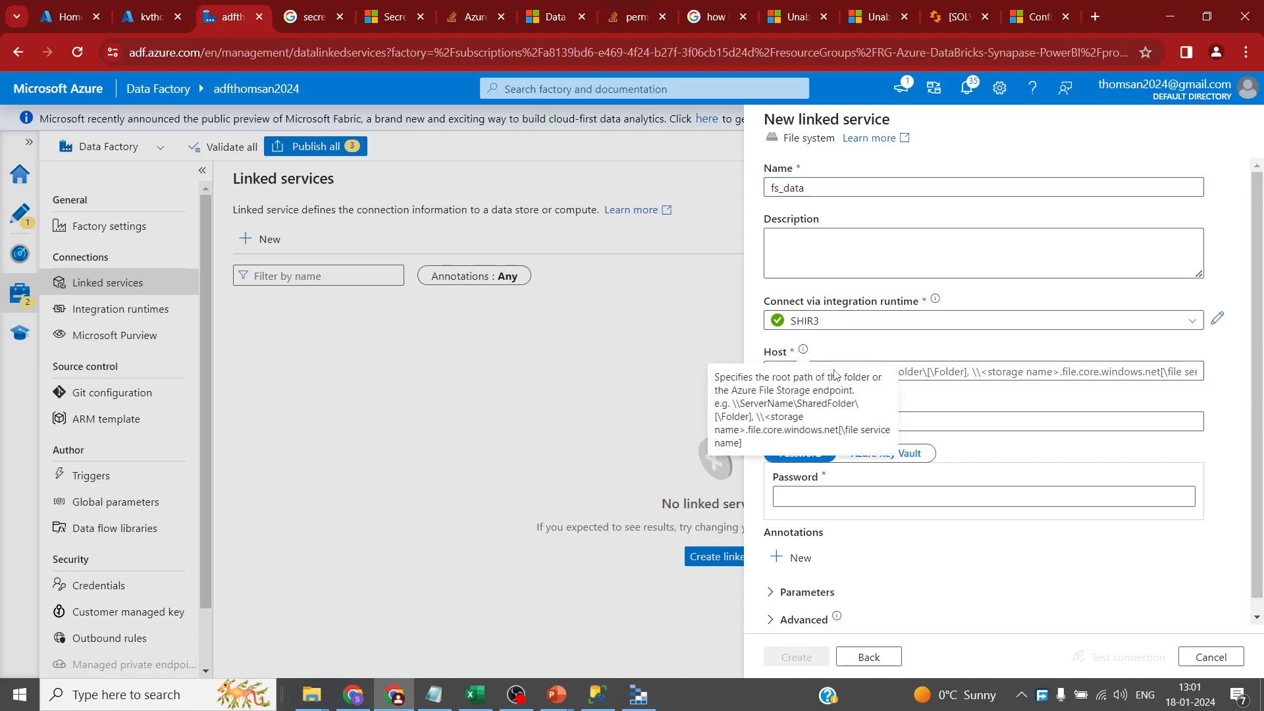
mouse_move(308, 695)
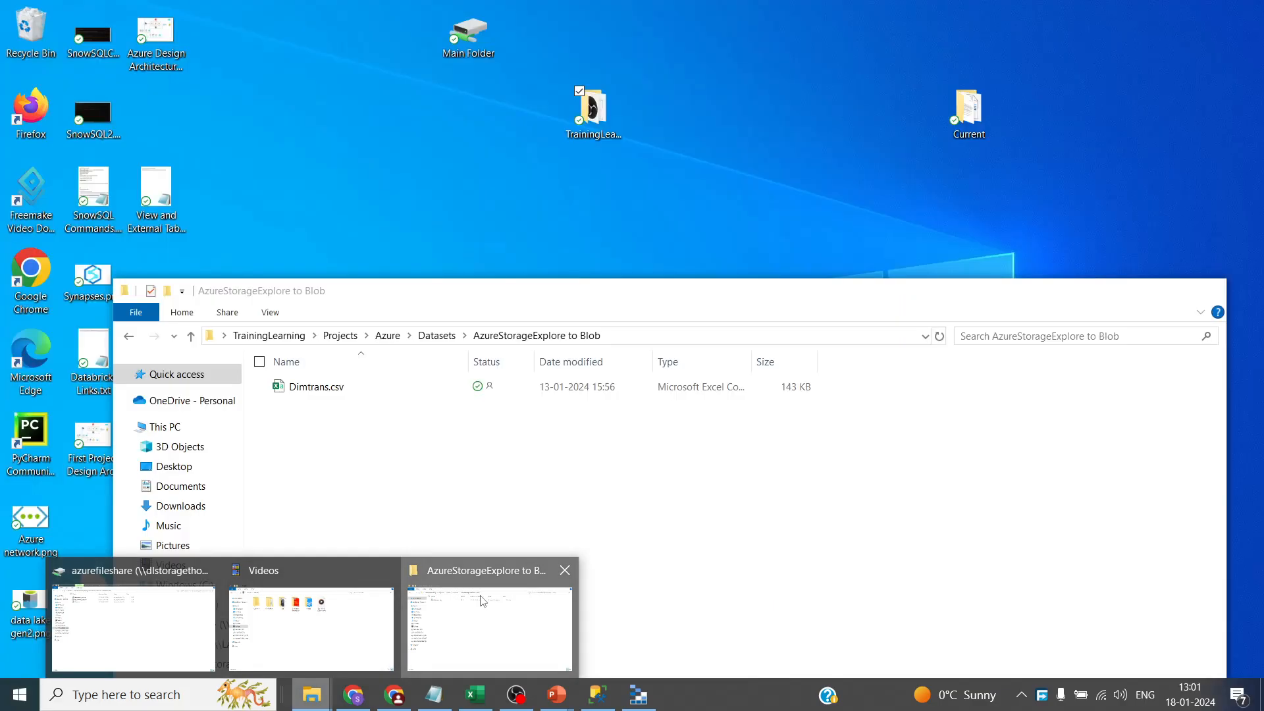
click(479, 601)
click(436, 335)
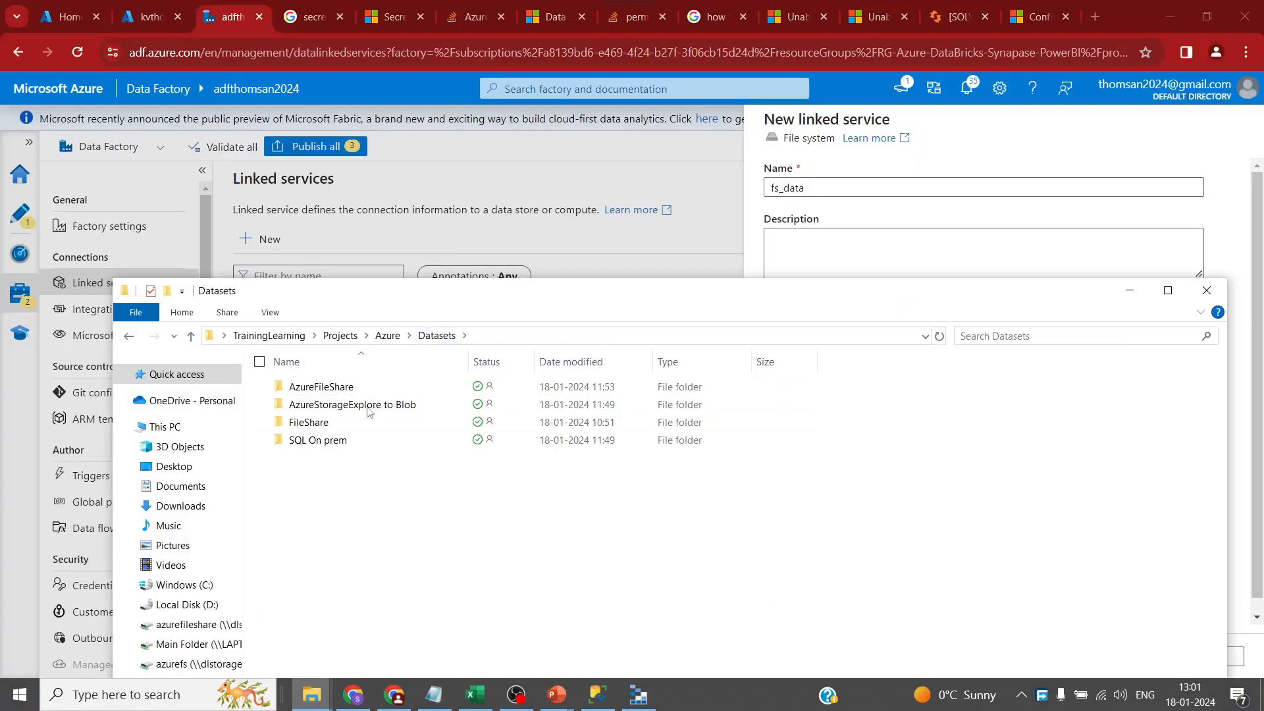
click(341, 389)
double_click(316, 422)
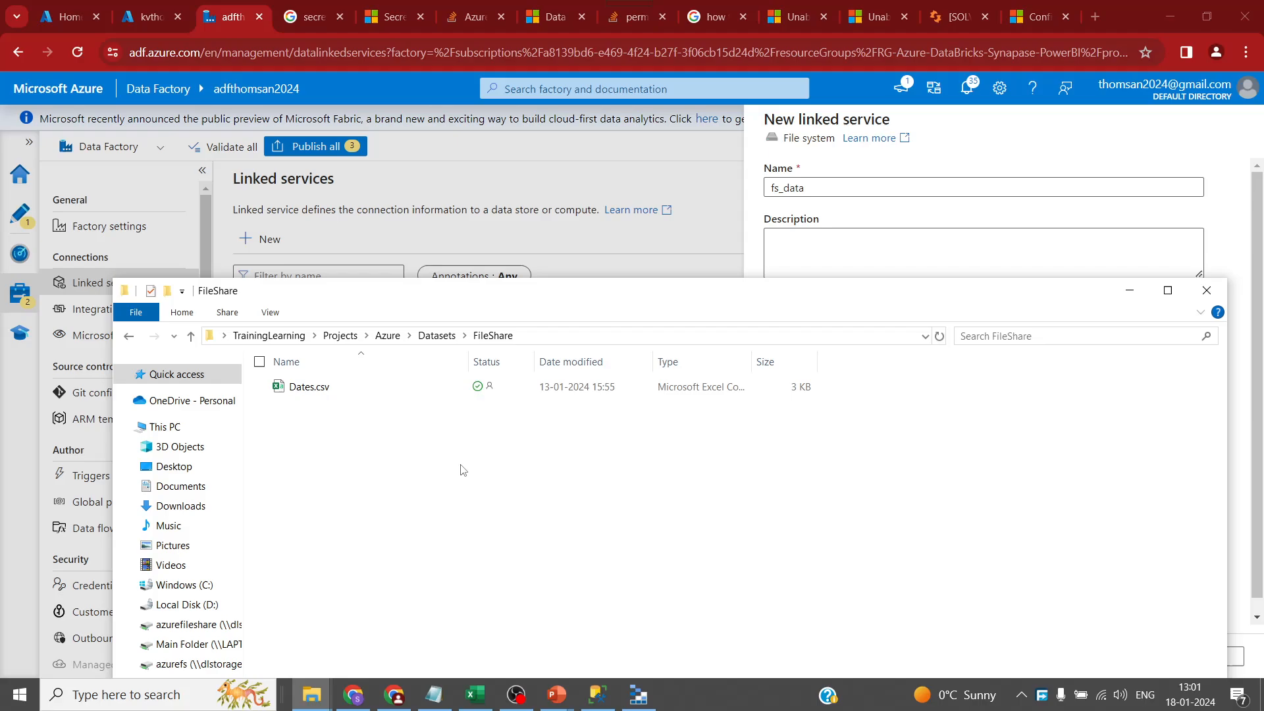
click(585, 336)
key(ctrl+c)
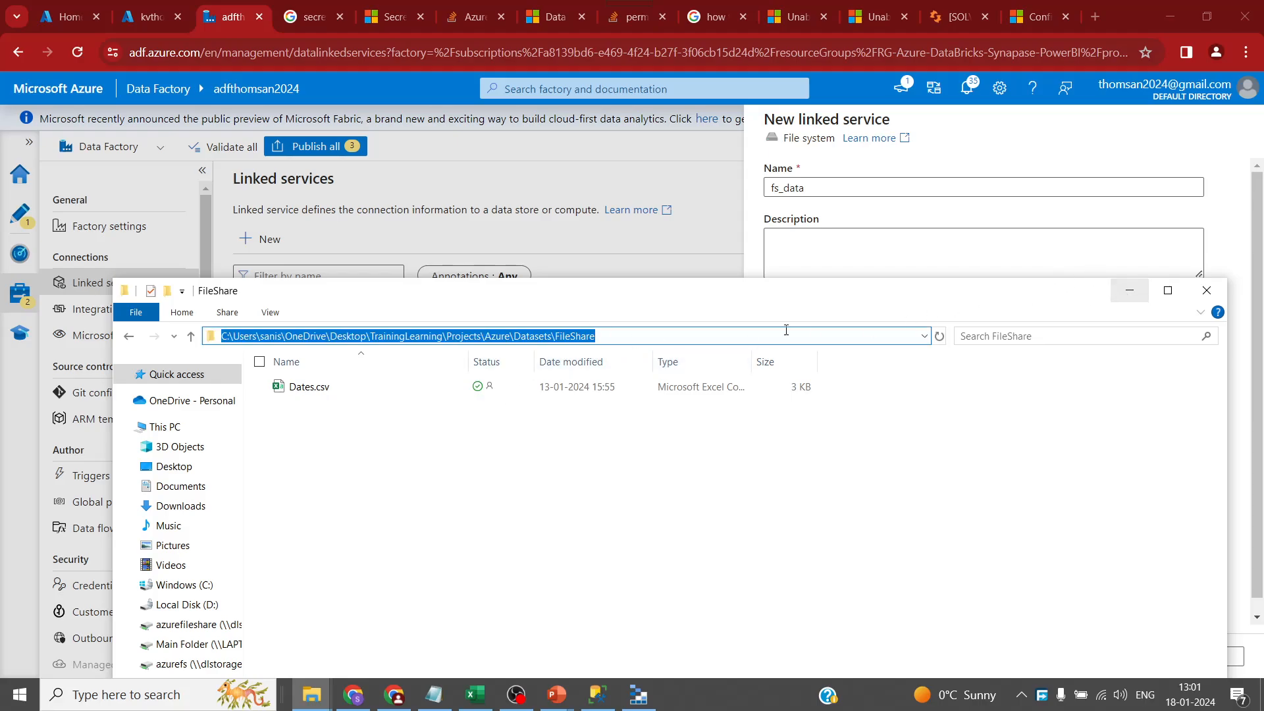
click(1130, 290)
click(894, 366)
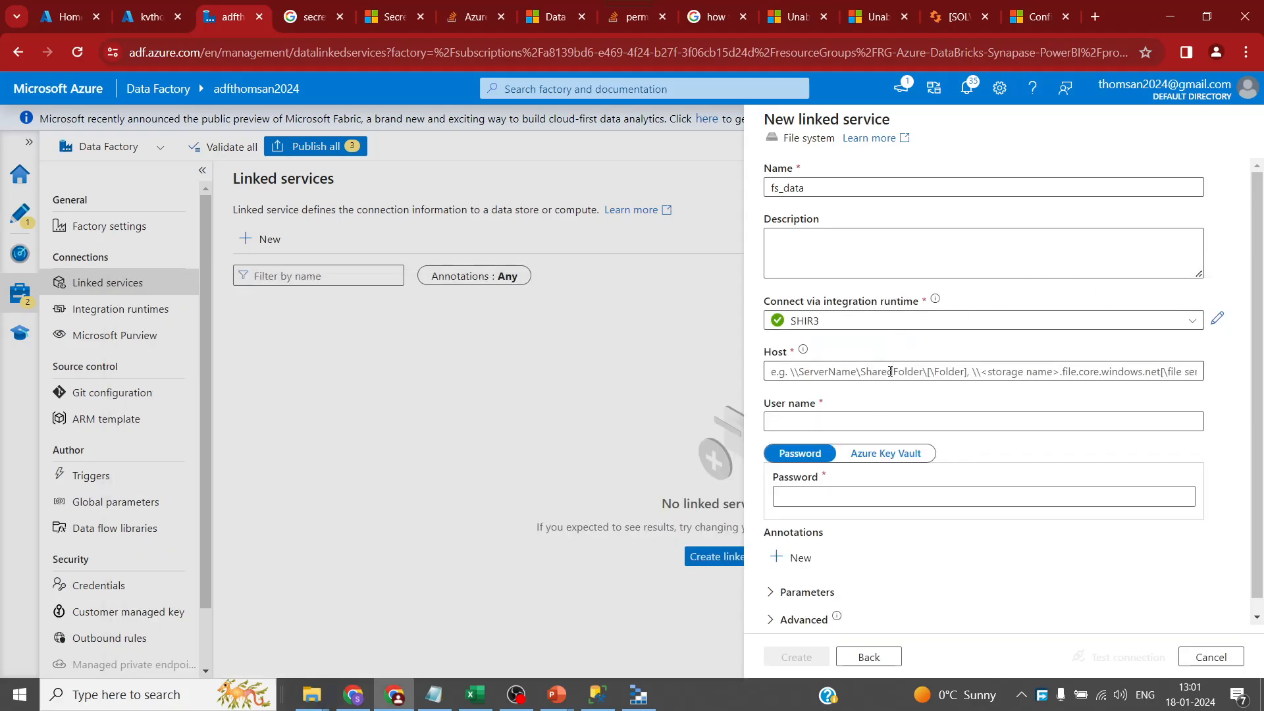
- Paste the FileShare path as host, enter the user name, and source the password from Azure Key Vault
key(ctrl+v)
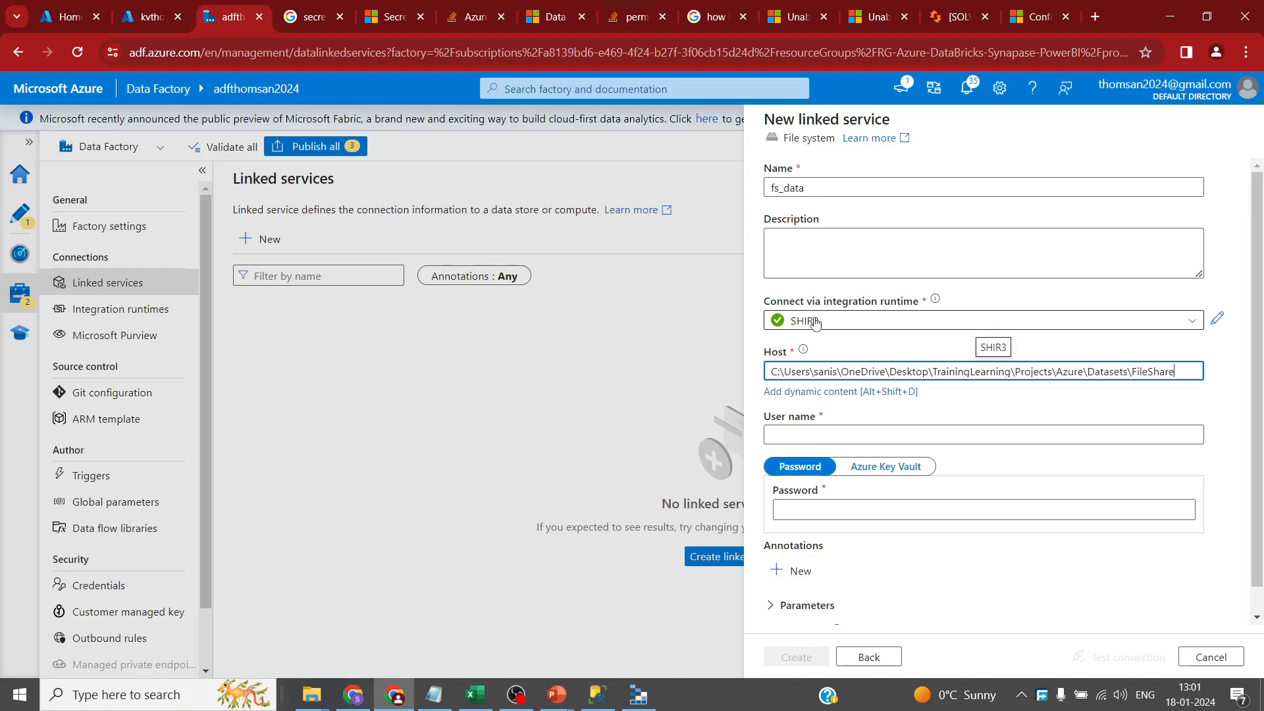
click(934, 436)
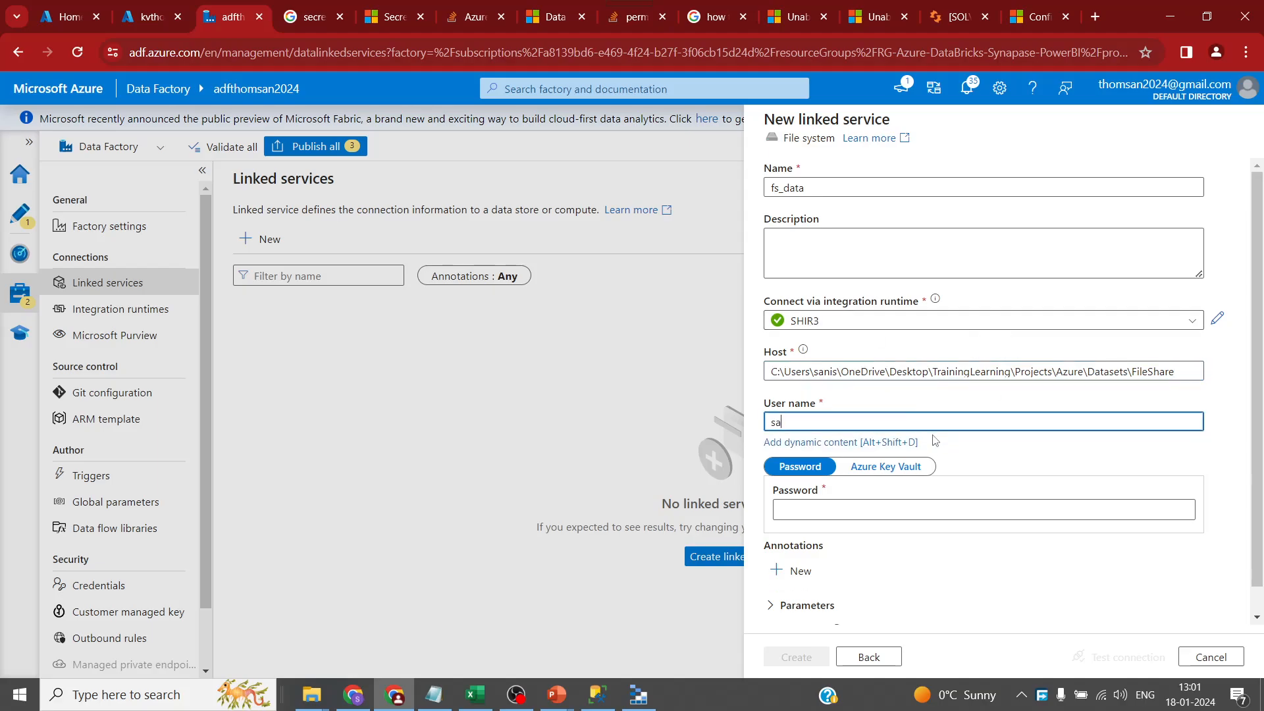
click(883, 469)
scroll(956, 512, down, 2)
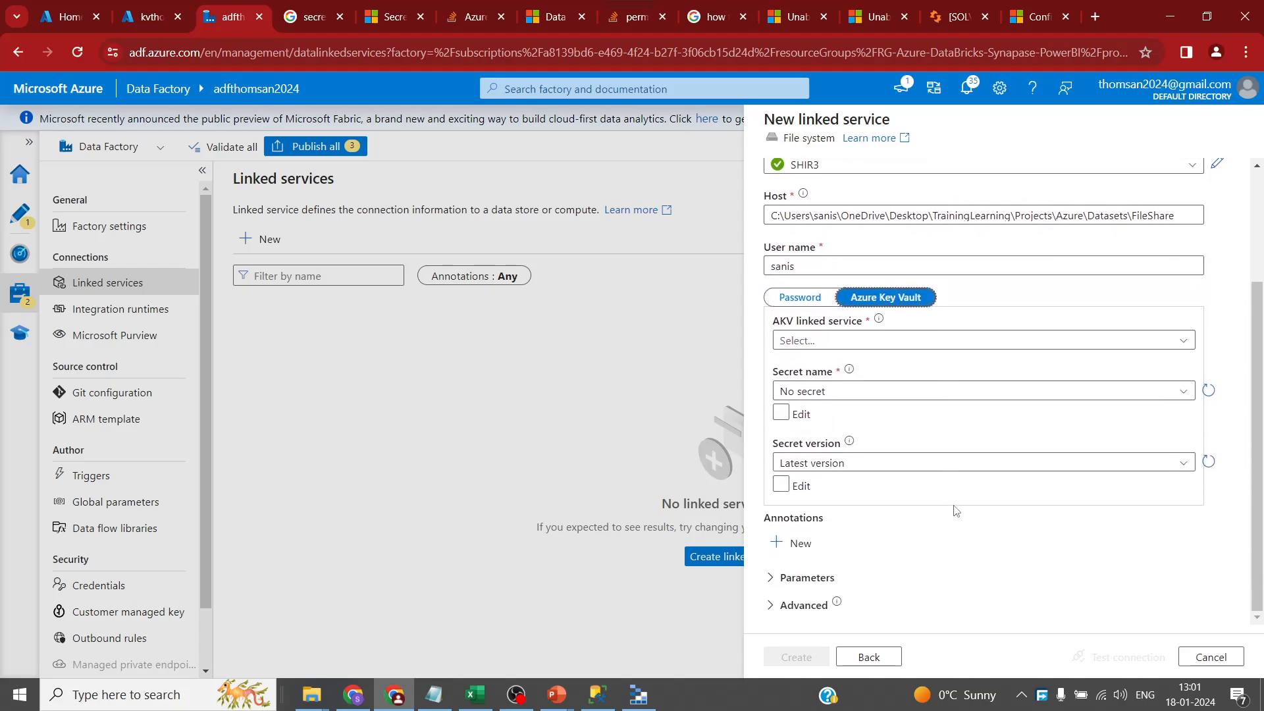
click(1178, 342)
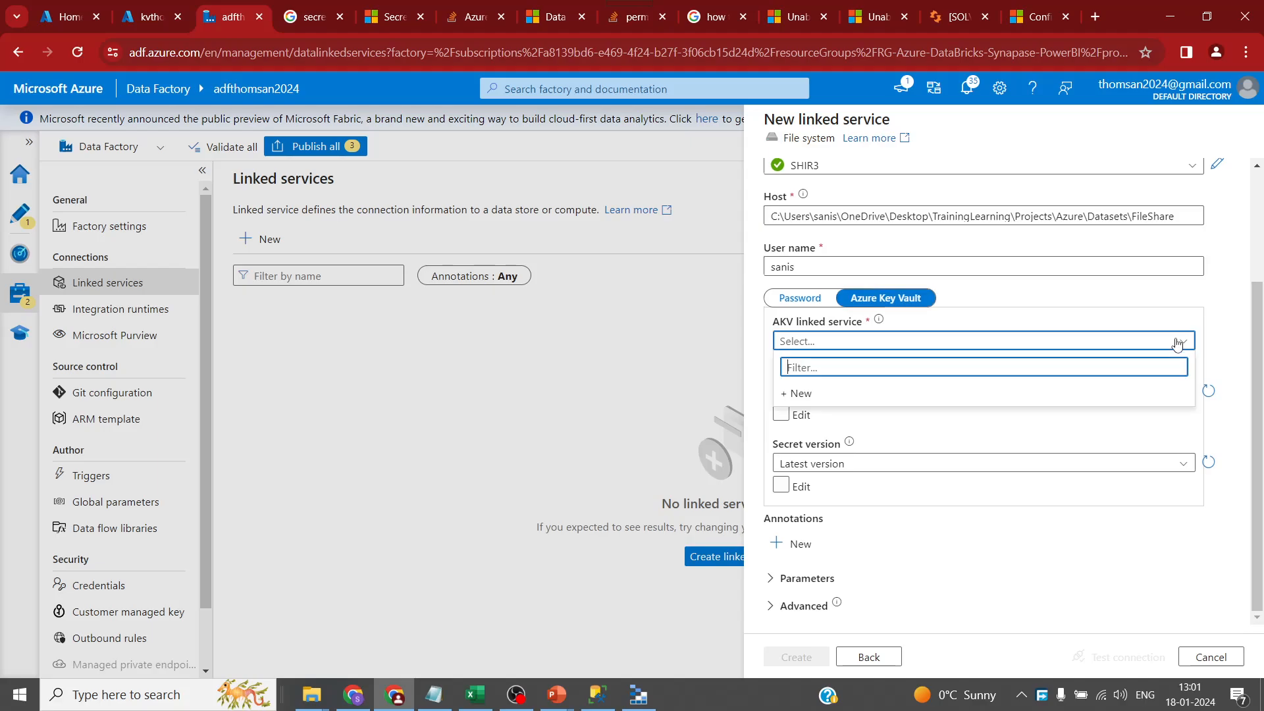
- Create Key Vault linked service kv_thomsan on Azure subscription 1 for vault kvthomsan2024 after a successful connection test
click(936, 398)
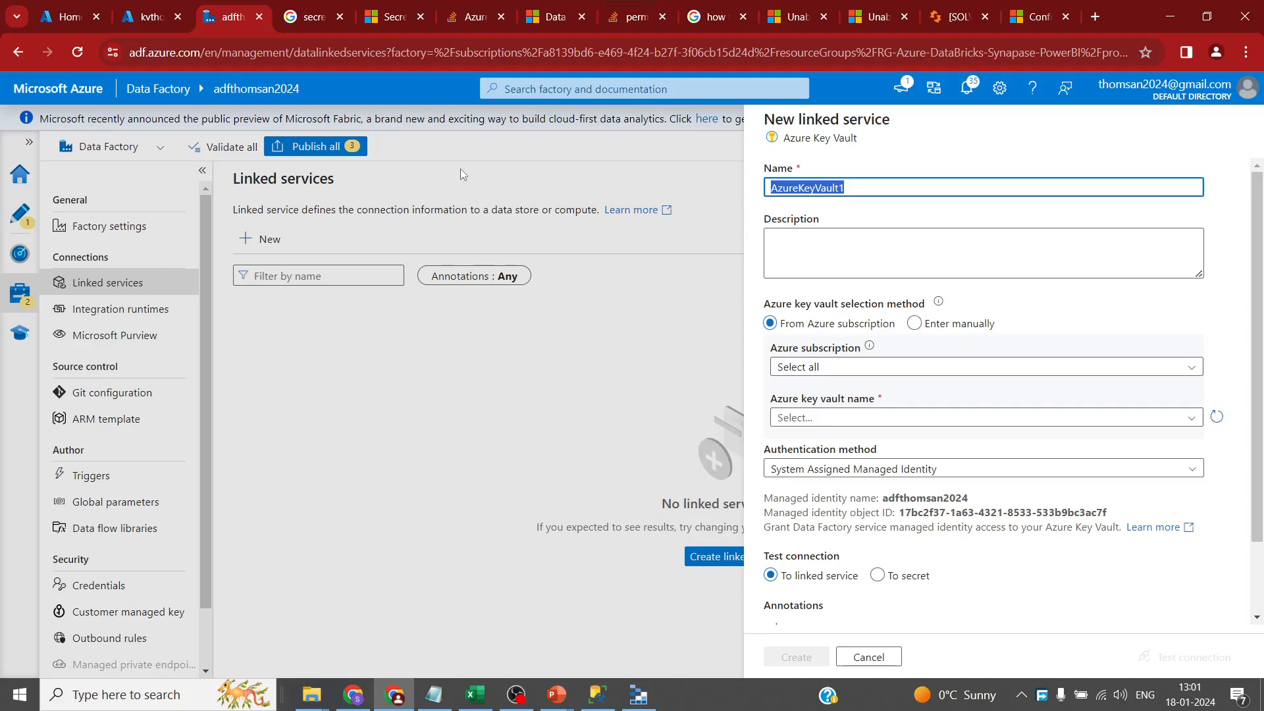
text(kv_thomsan)
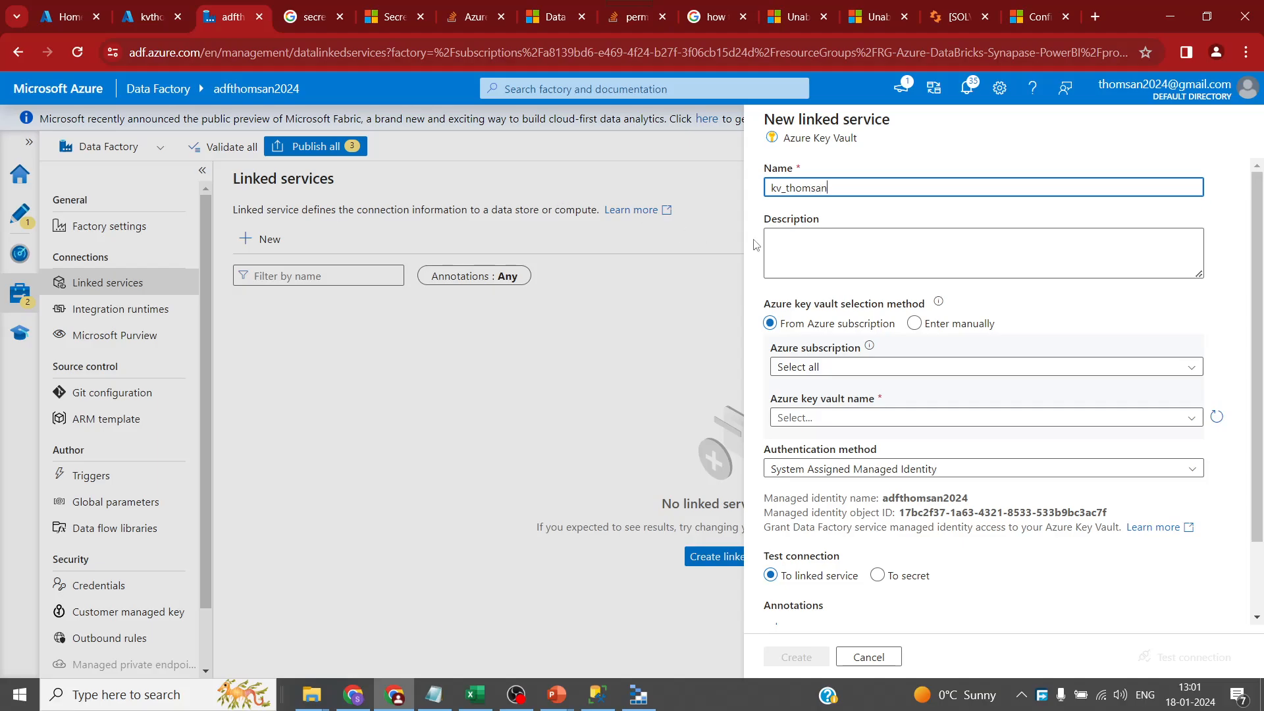
click(997, 370)
click(942, 415)
click(1073, 420)
click(1000, 466)
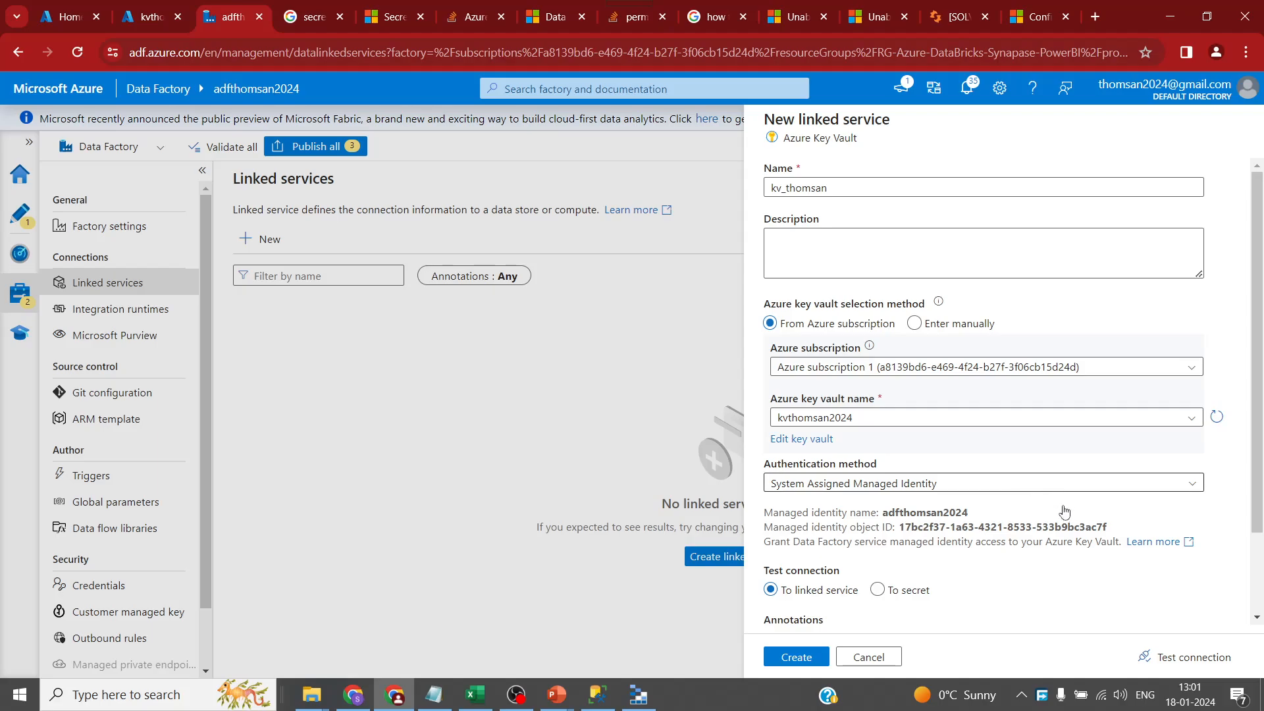
scroll(1058, 499, down, 2)
click(1178, 657)
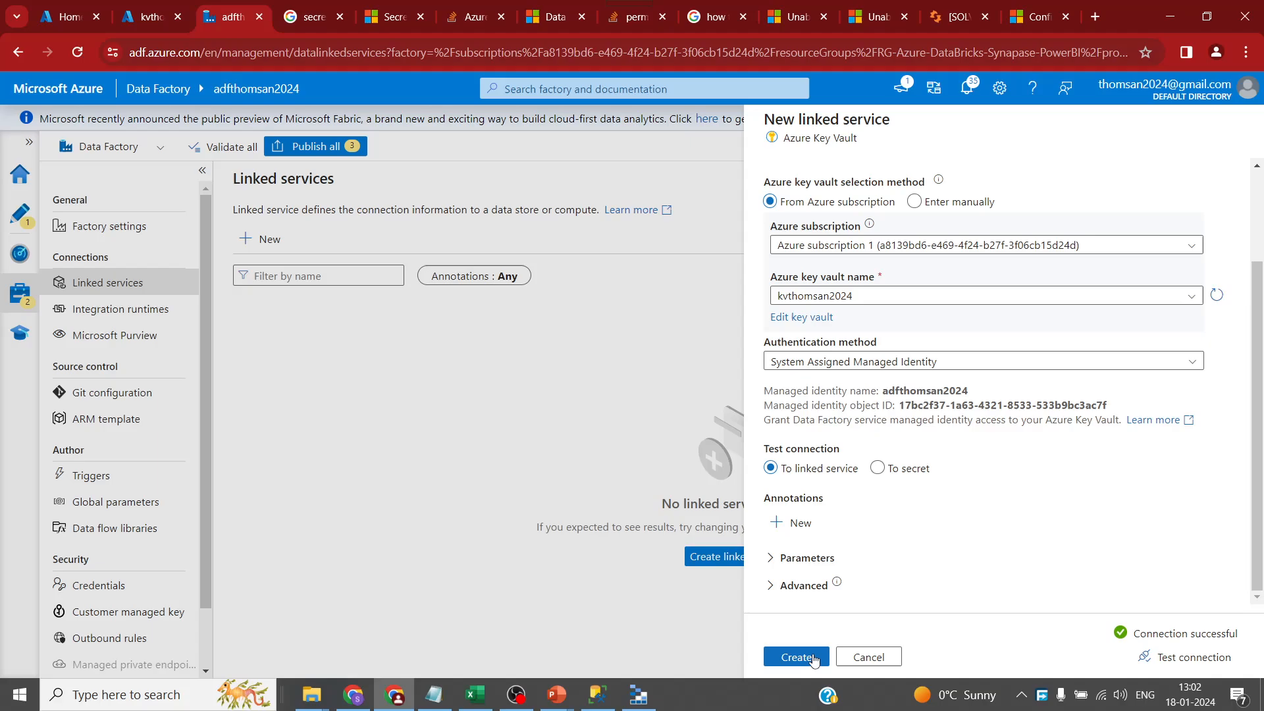
click(795, 657)
scroll(903, 469, up, 3)
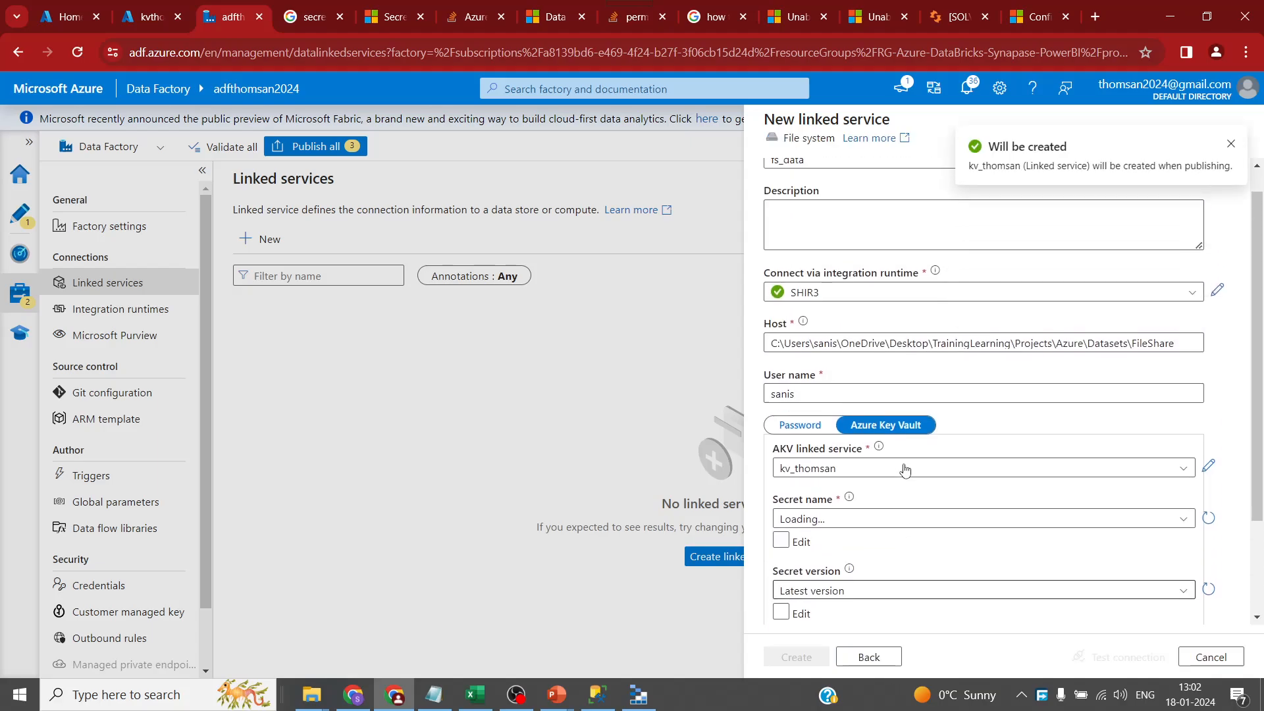
- Check the kv_thomsan secret names, which show Loading failed, then go to the Azure portal home page
scroll(967, 488, down, 3)
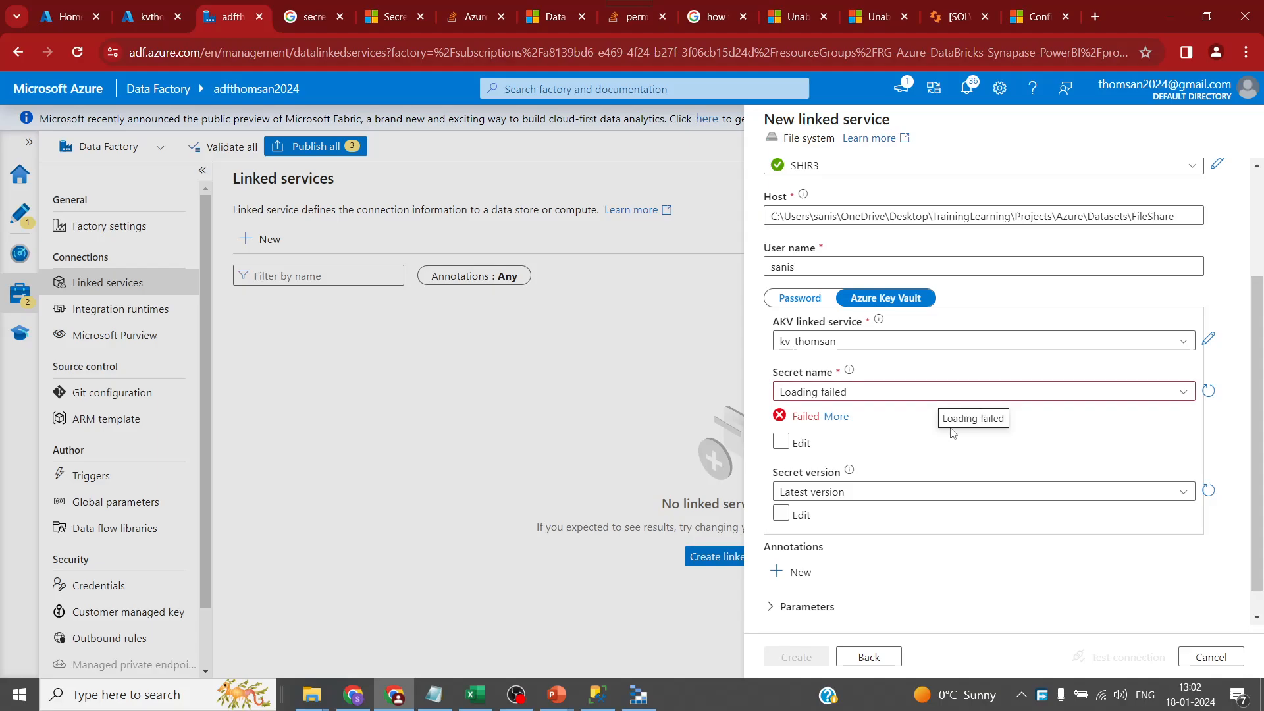
click(901, 396)
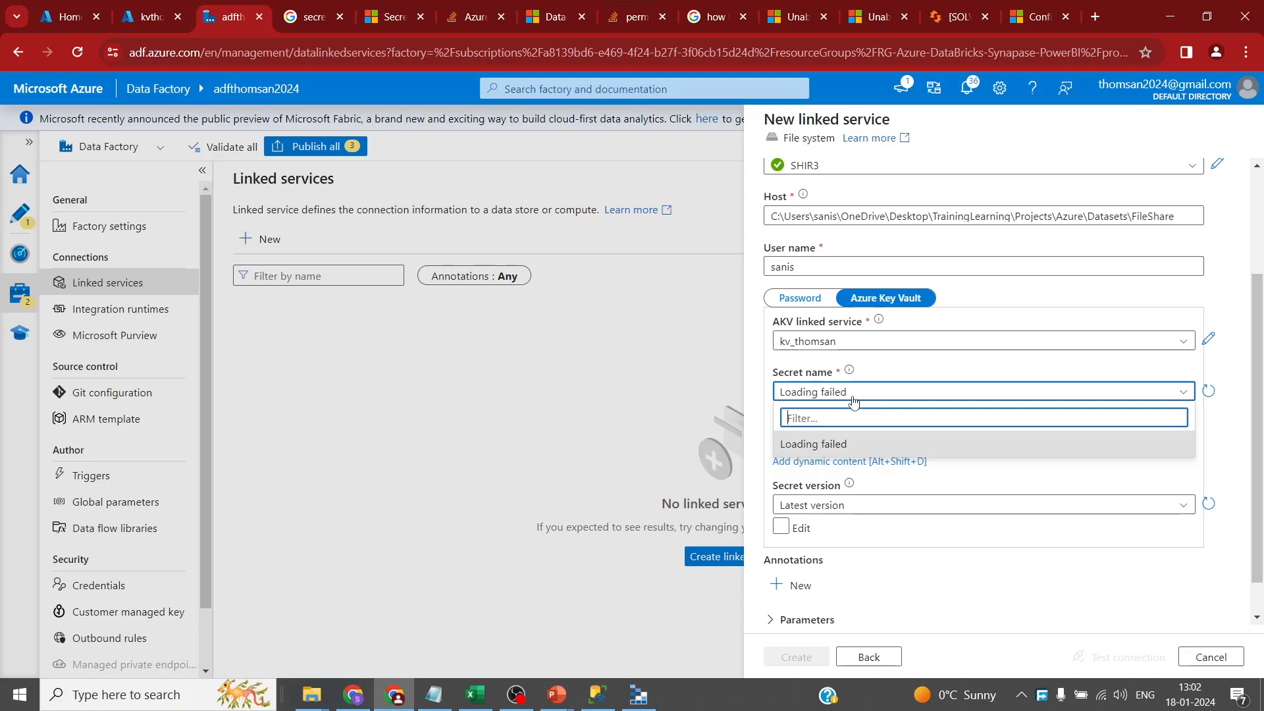
click(65, 22)
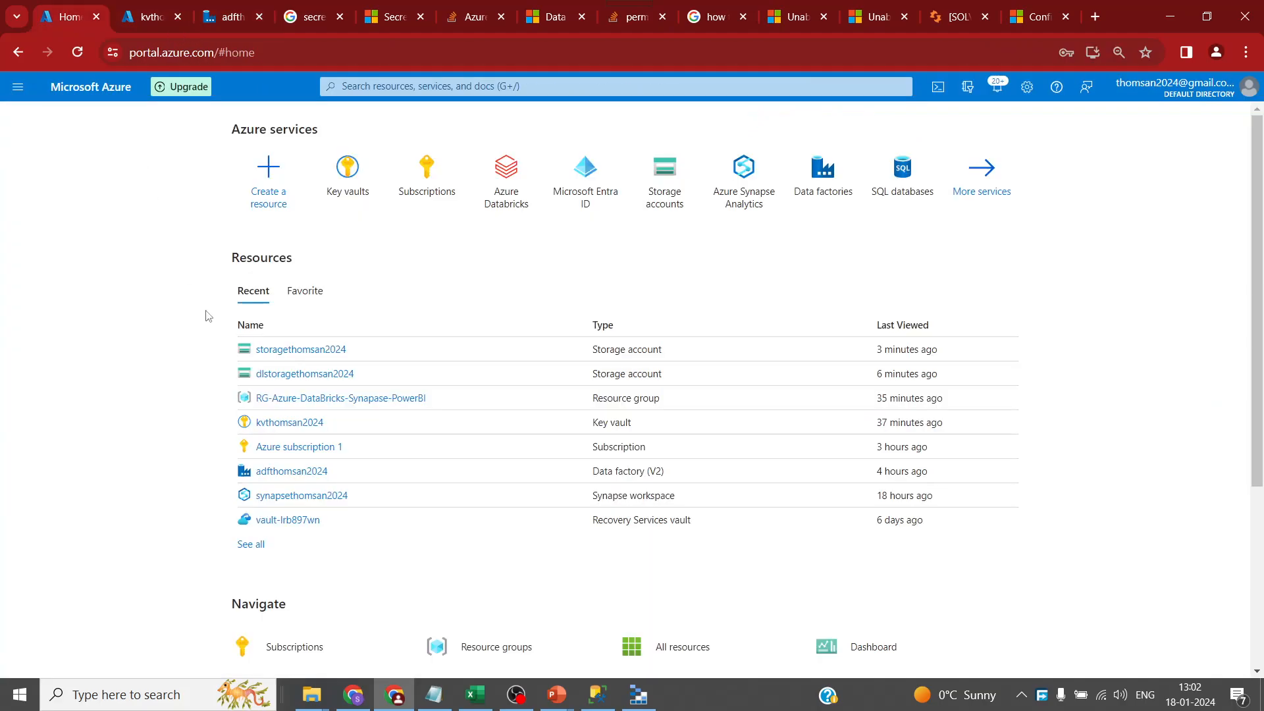
- Try creating secret fspass with a password value in kvthomsan2024; RBAC permissions block it
click(307, 425)
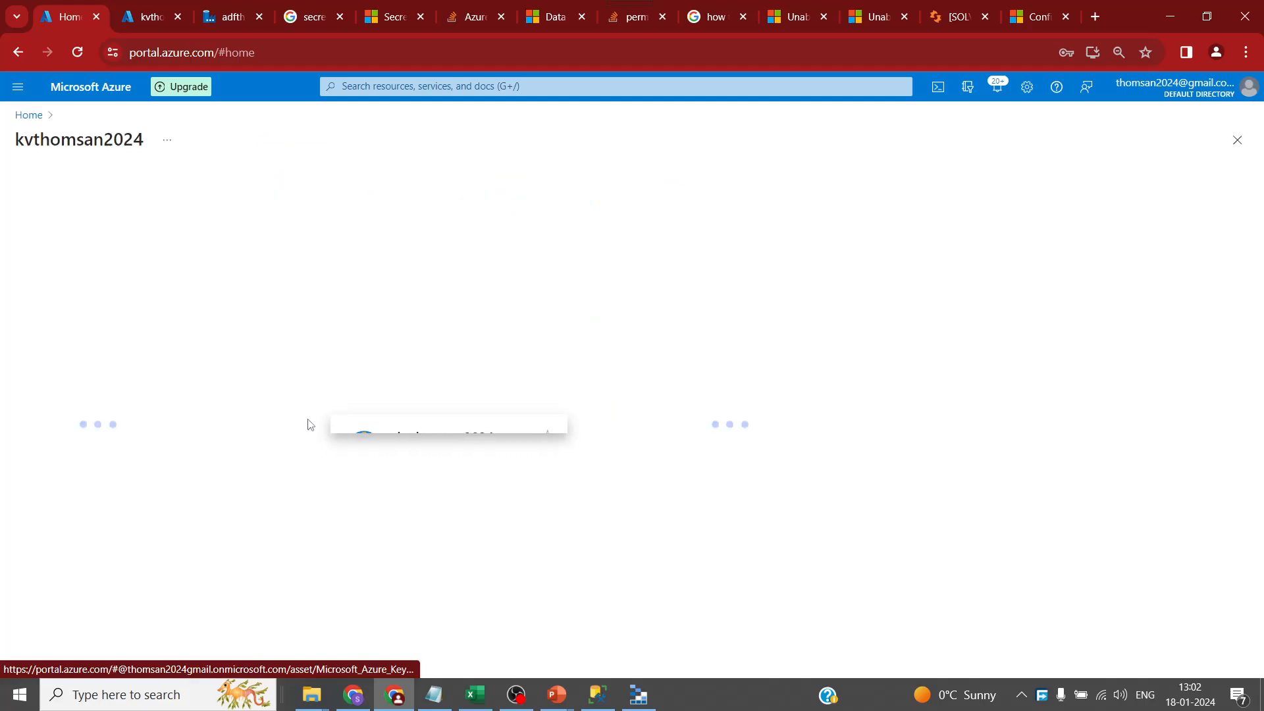
click(46, 433)
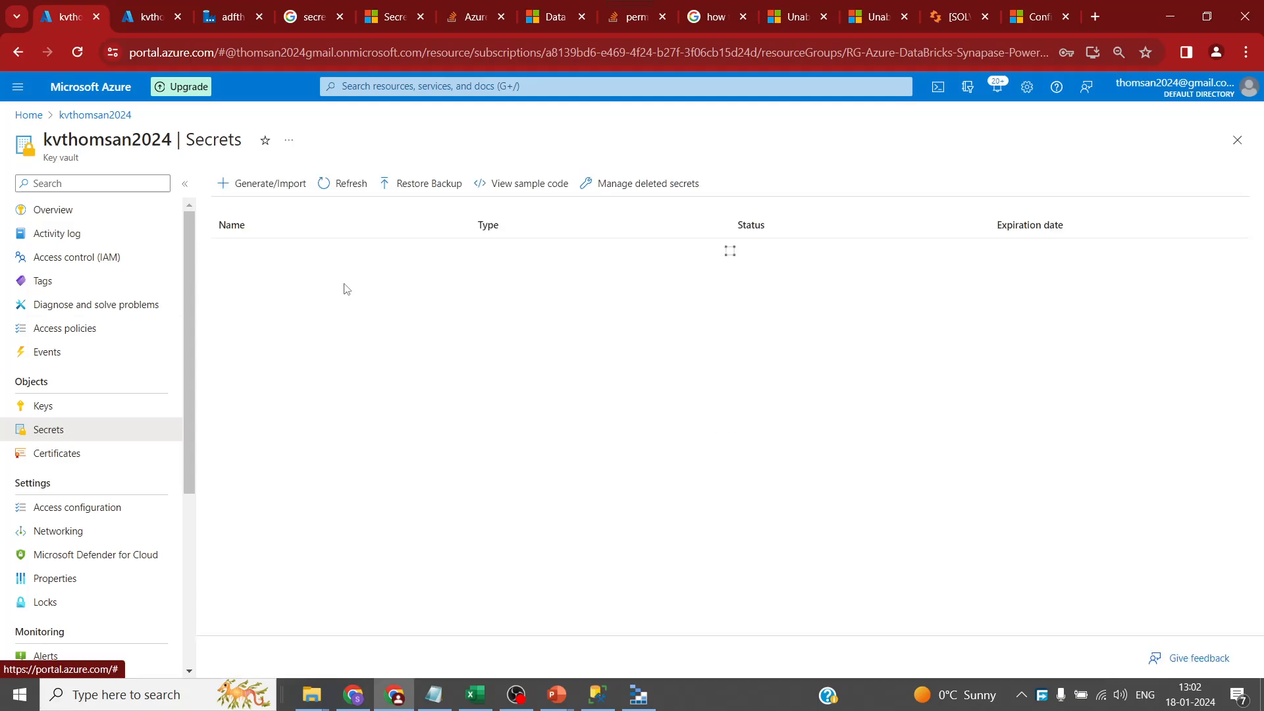
click(270, 186)
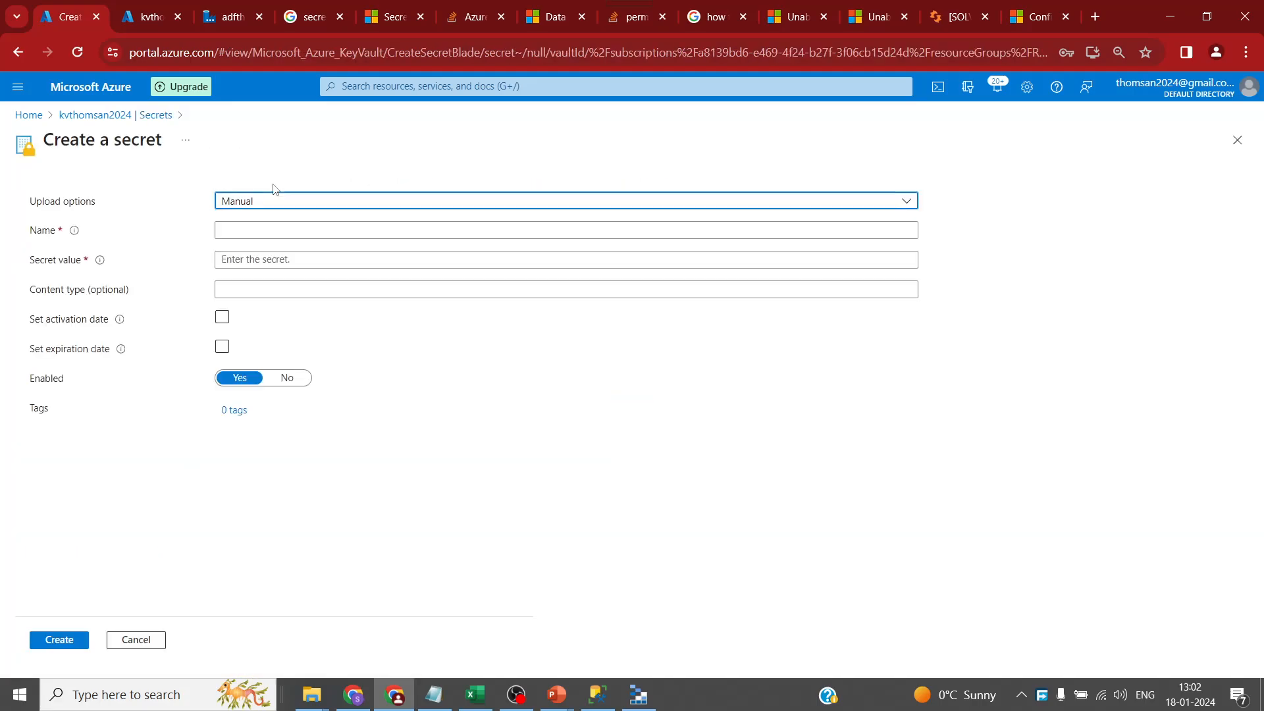
click(289, 233)
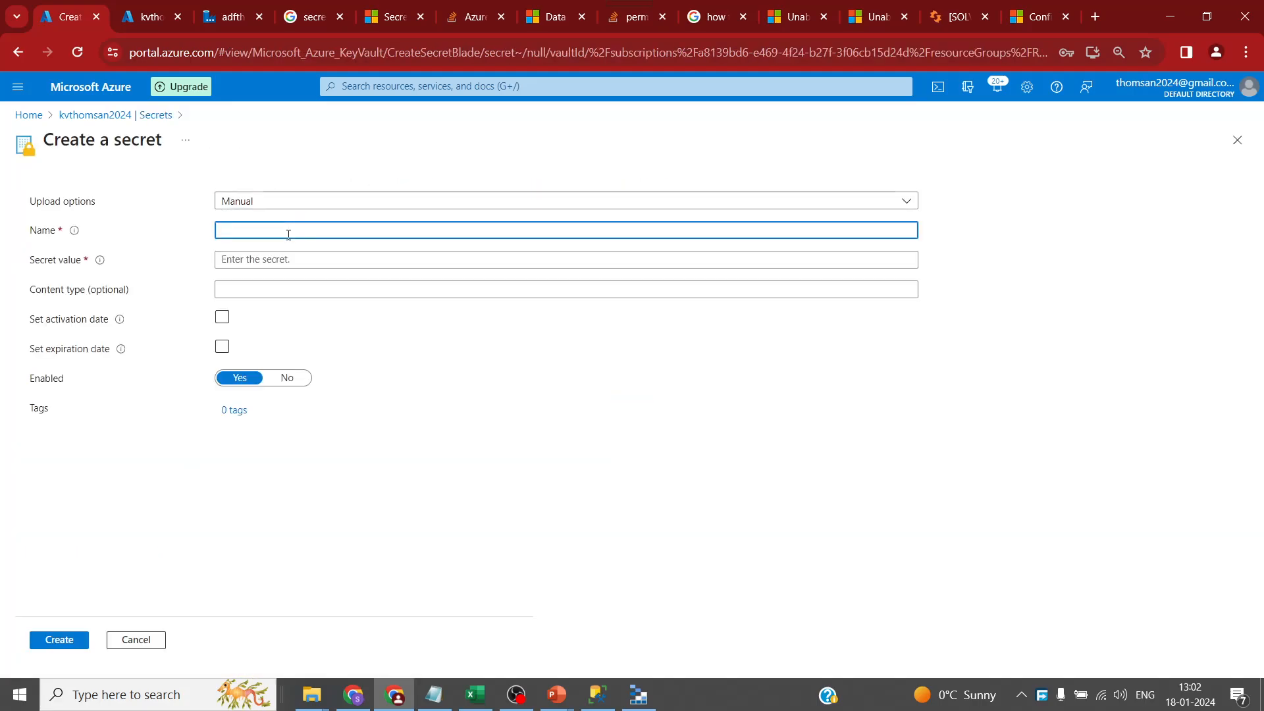
text(fspass)
click(290, 262)
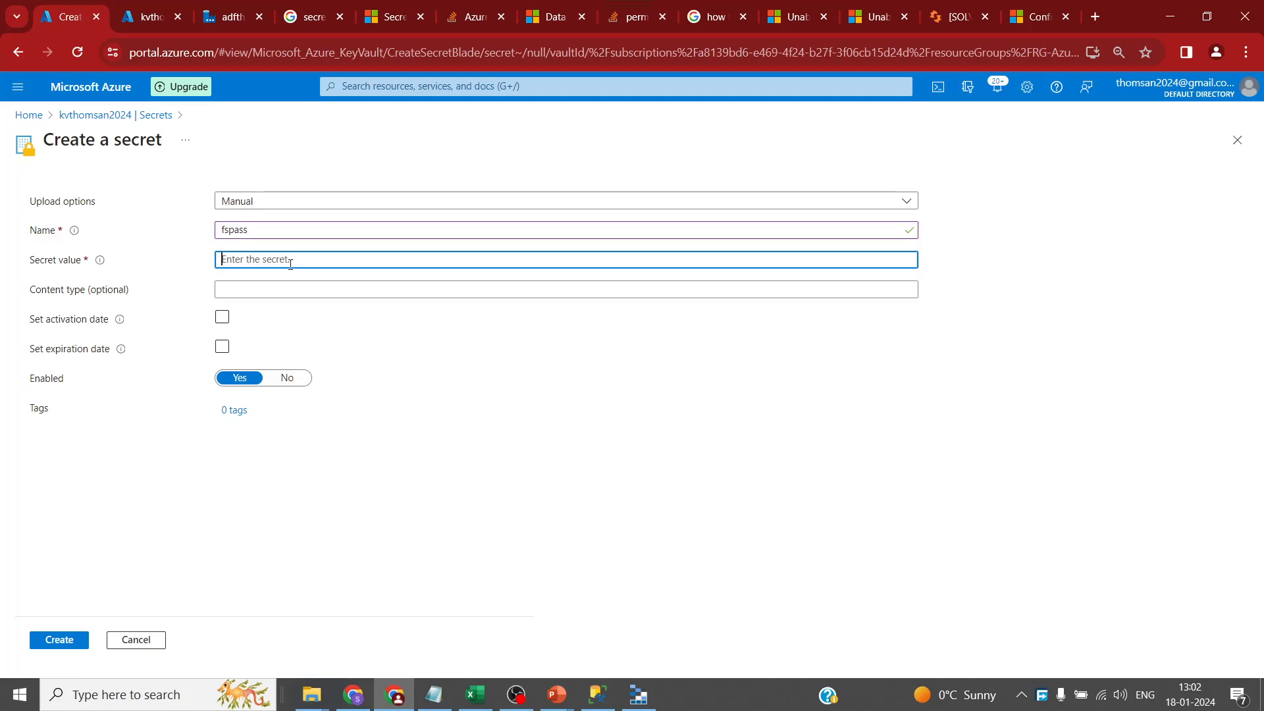
text(abcdefghij)
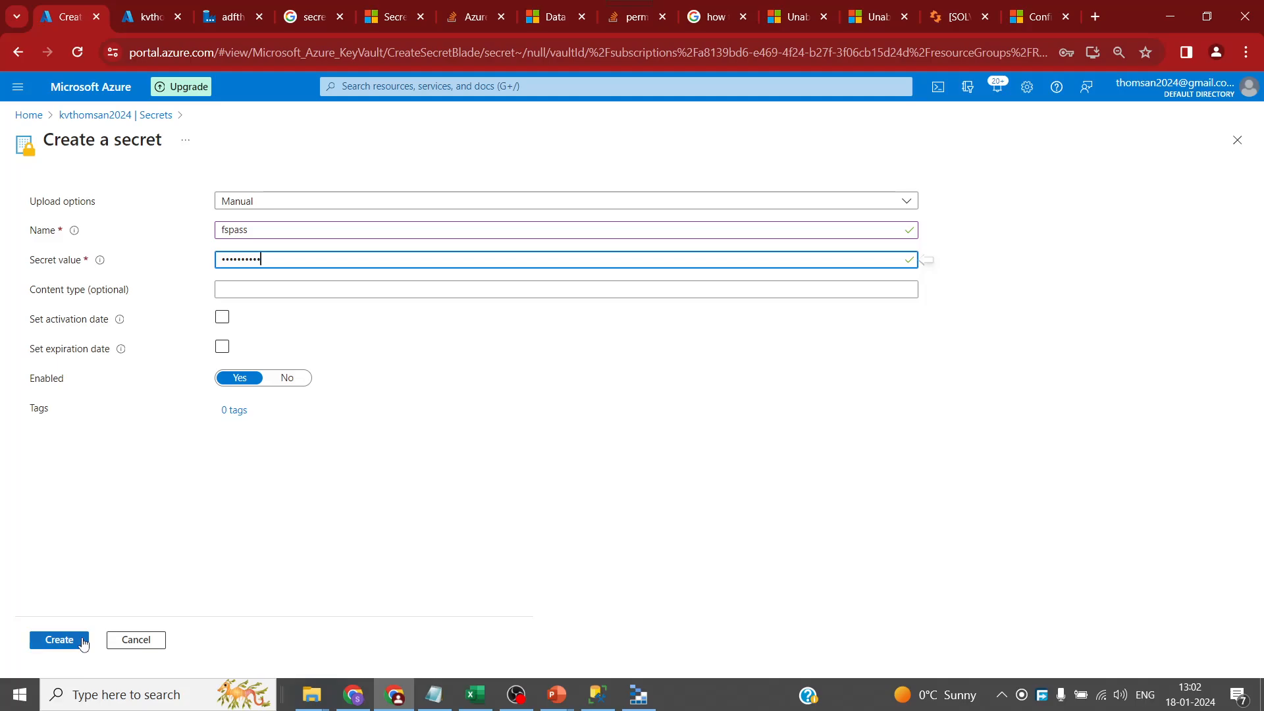
drag(270, 231, 113, 225)
key(ctrl+c)
click(59, 639)
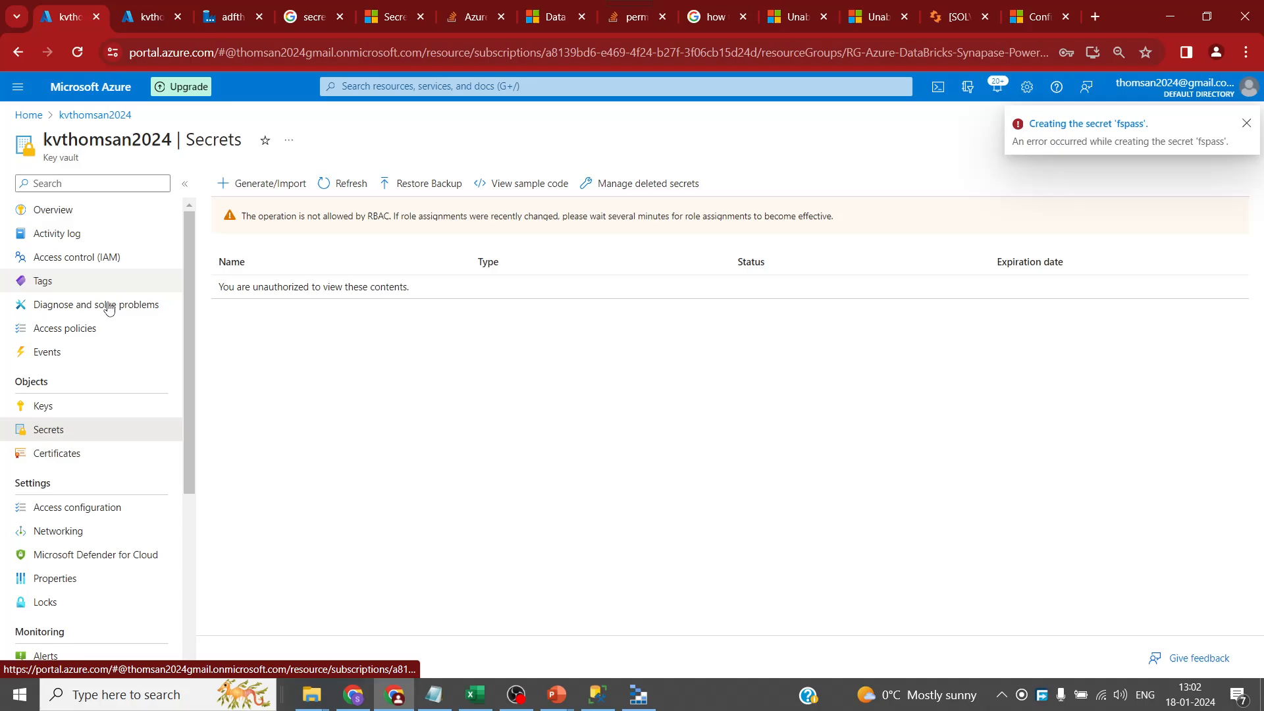
click(103, 259)
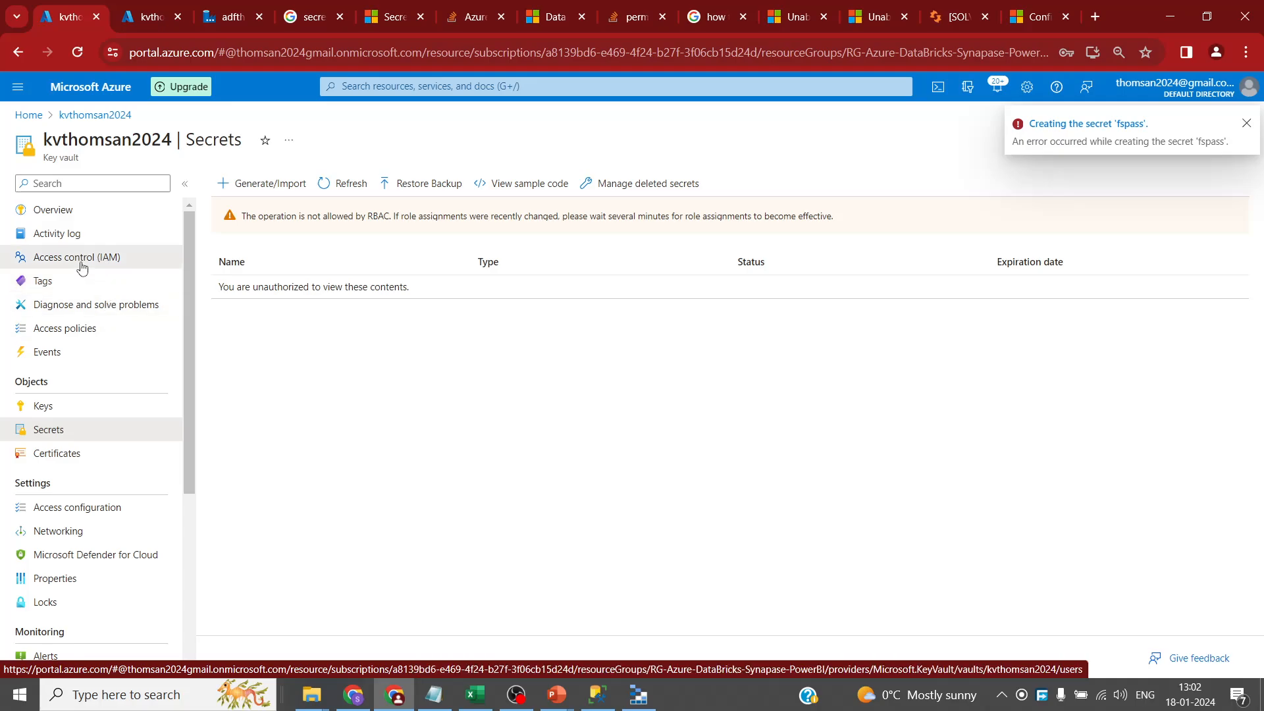
- Assign your own user the Key Vault Administrator role on kvthomsan2024 via Review + assign
click(244, 186)
click(257, 208)
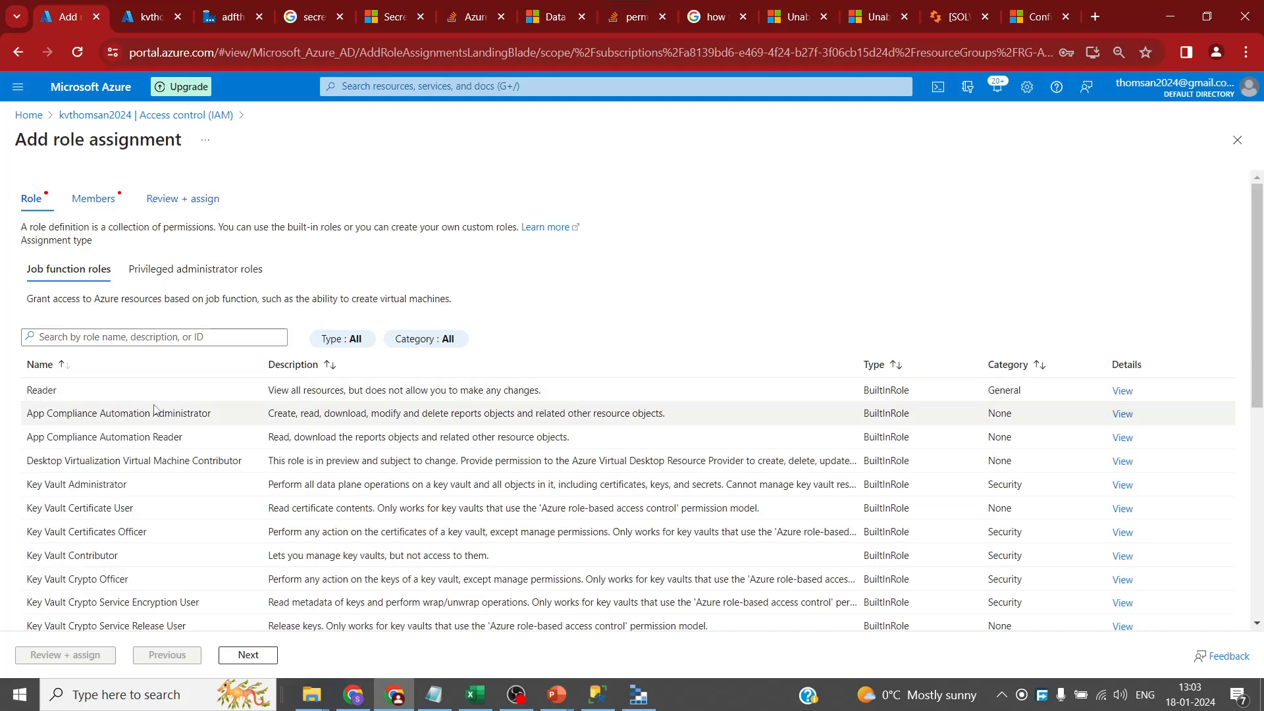
click(96, 484)
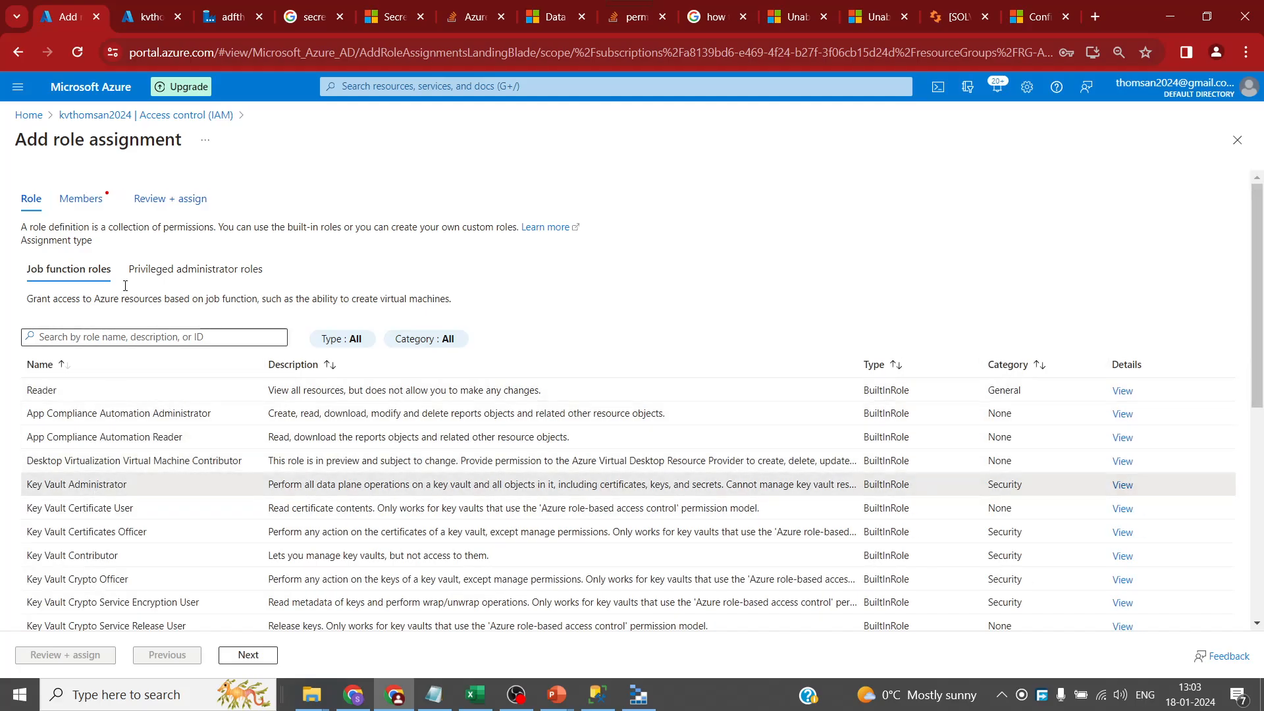
click(248, 654)
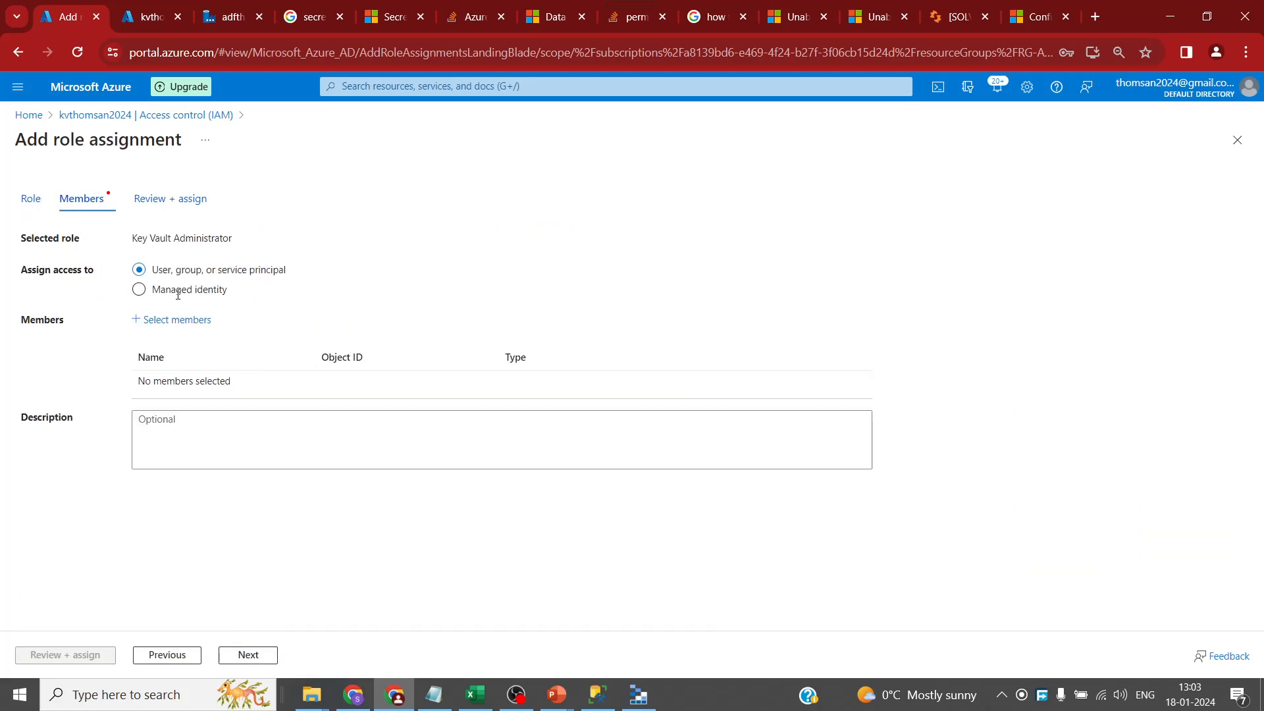
click(176, 319)
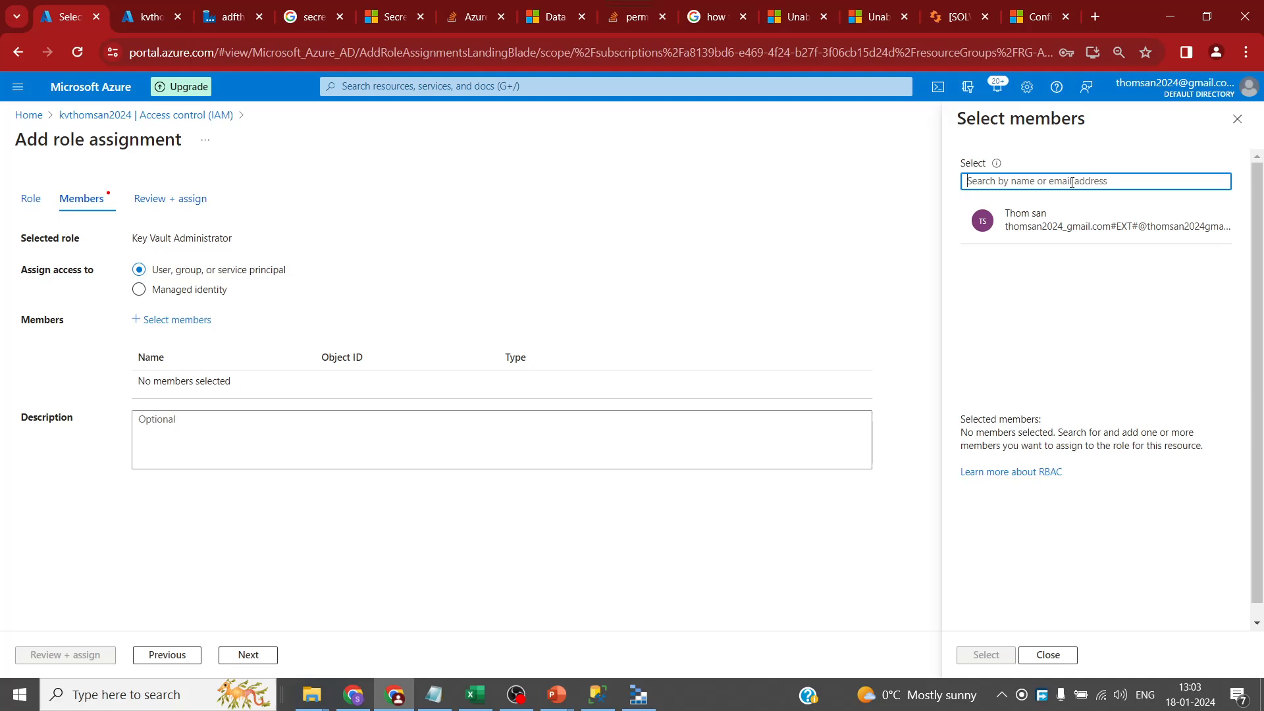
click(1029, 221)
click(993, 654)
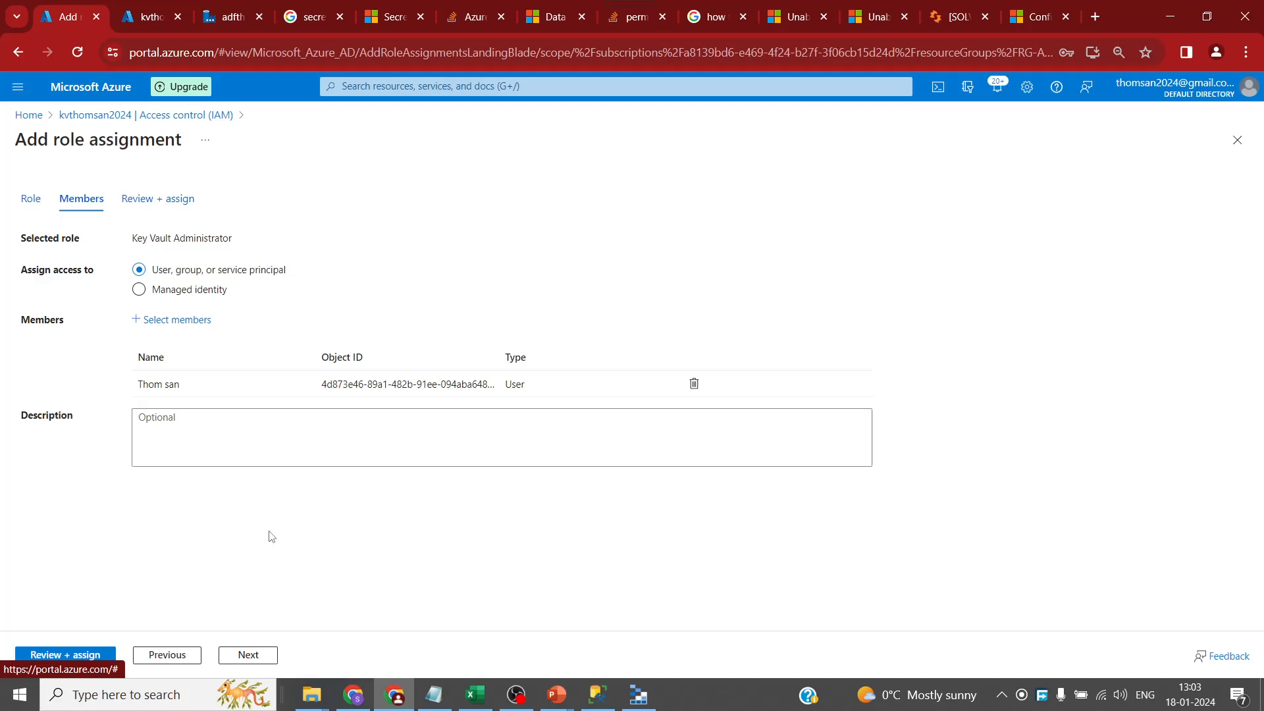
click(87, 648)
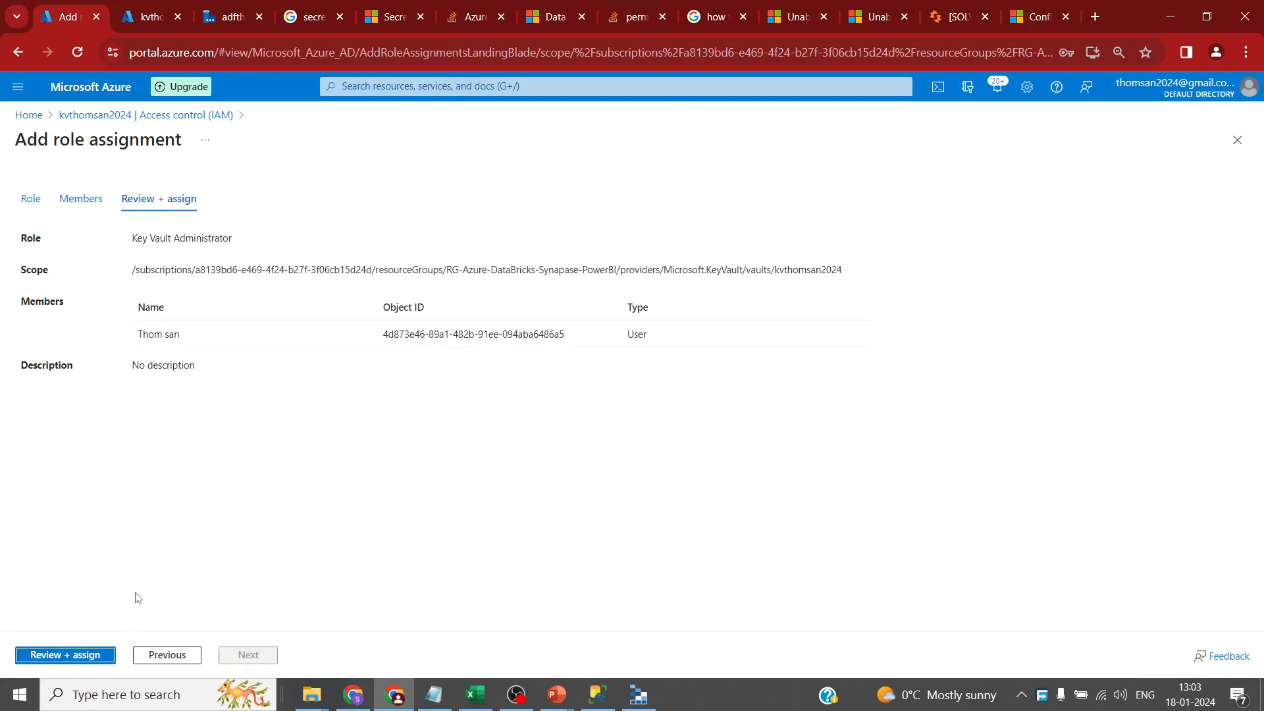
click(92, 657)
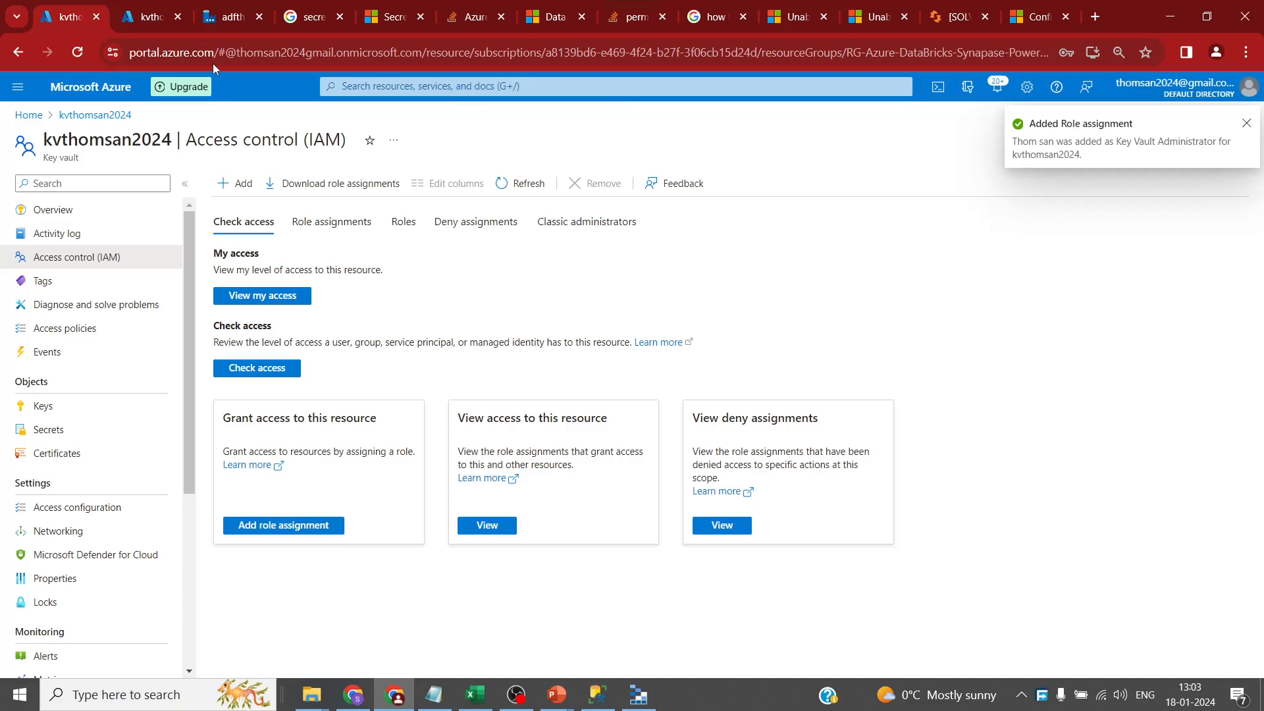
click(221, 18)
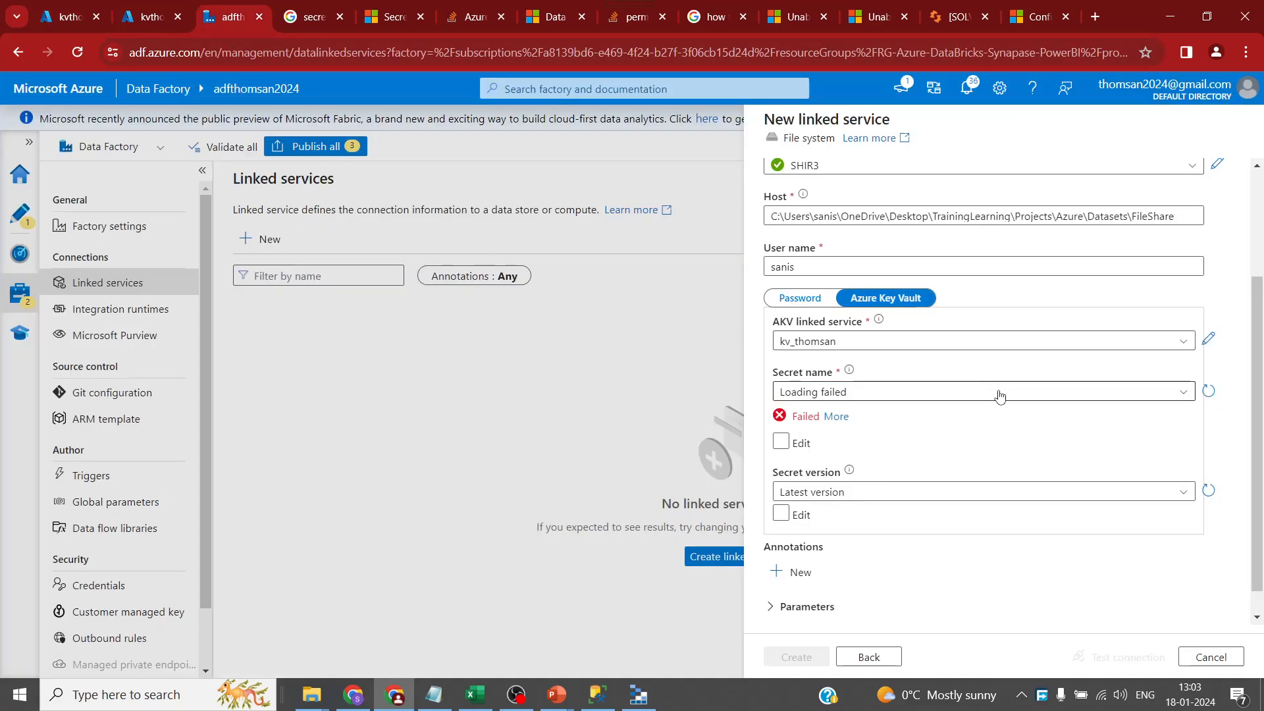
- Close the failed secret list in Data Factory and return to the key vault in the portal
click(1181, 396)
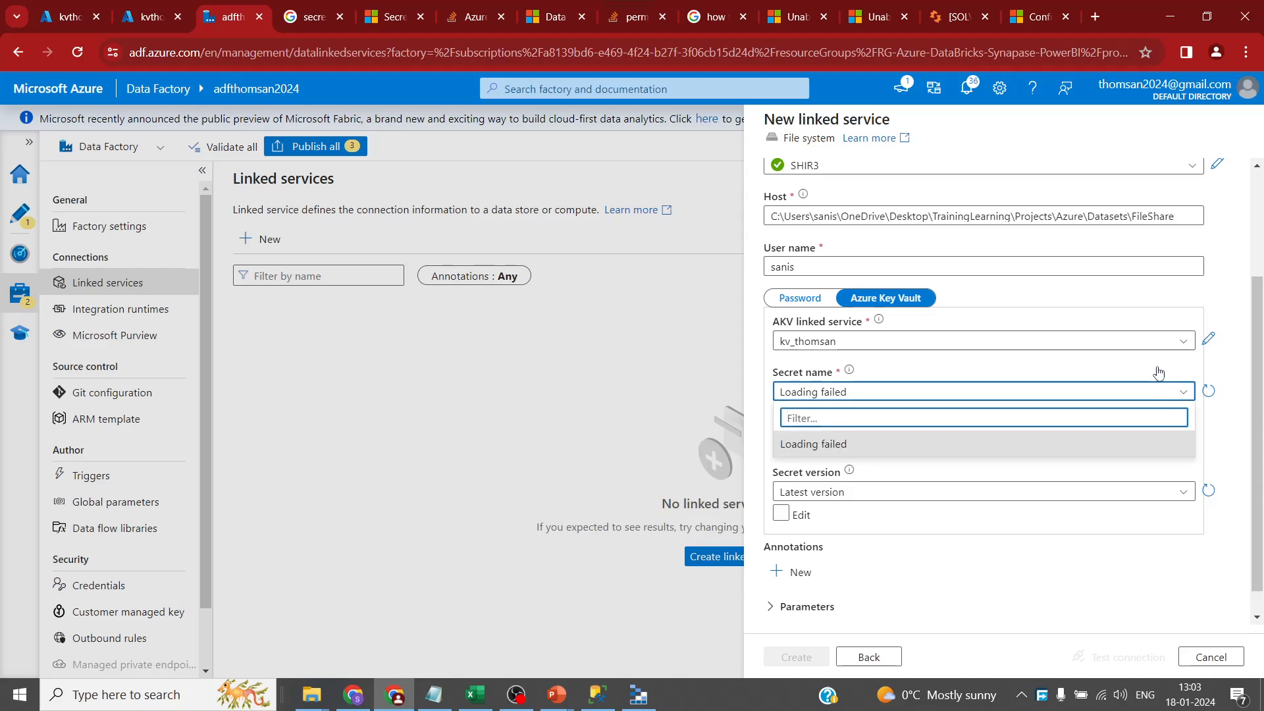
click(1158, 373)
click(54, 18)
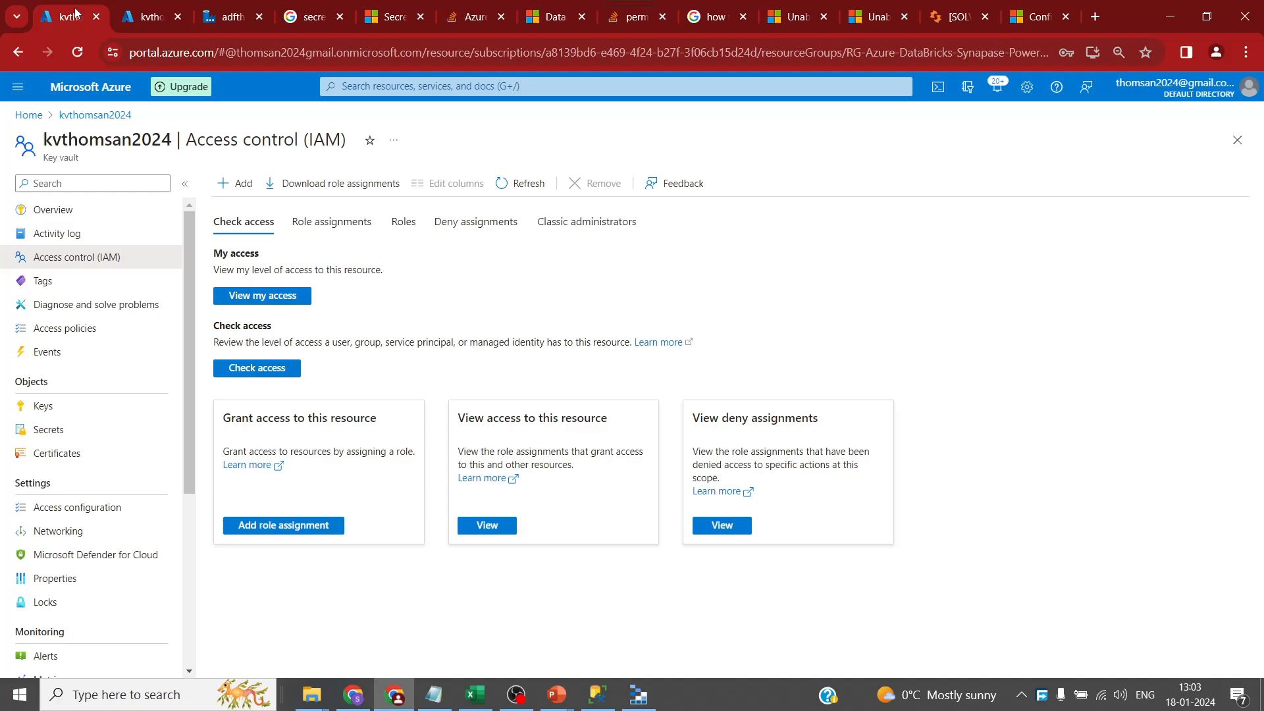
- Create the secret fspass holding the file system password in kvthomsan2024
click(50, 429)
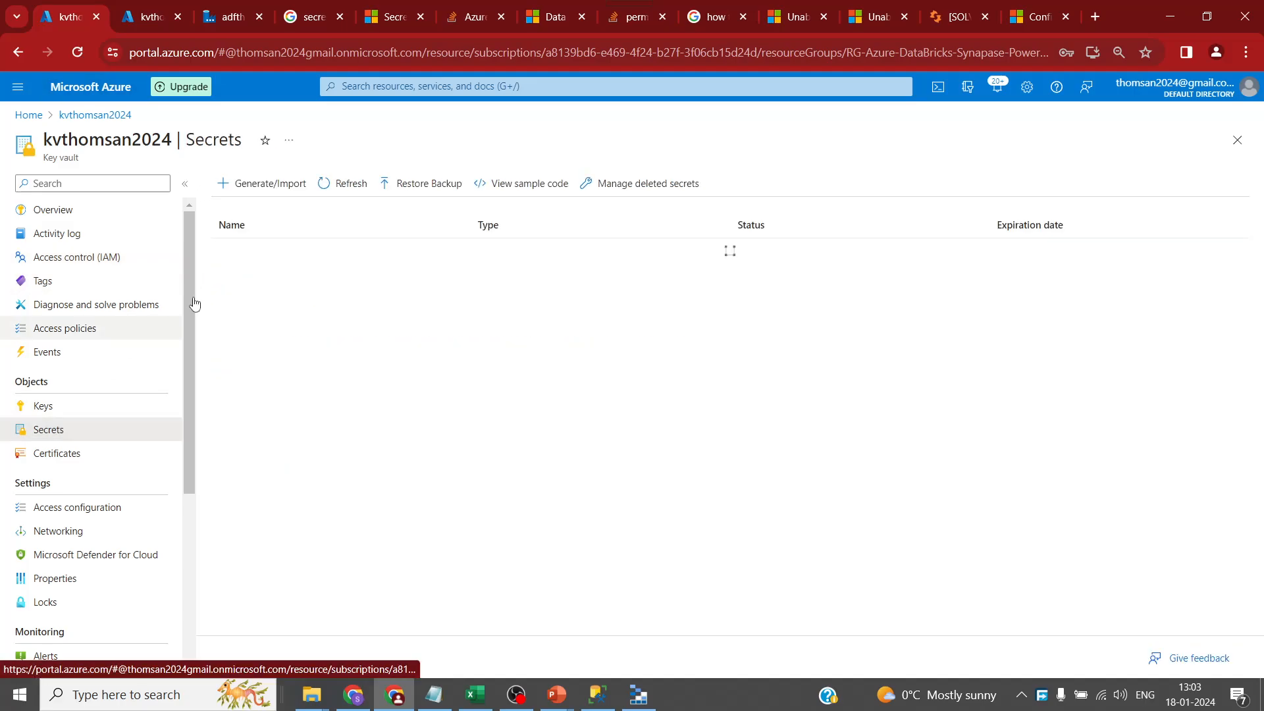
click(269, 183)
click(284, 231)
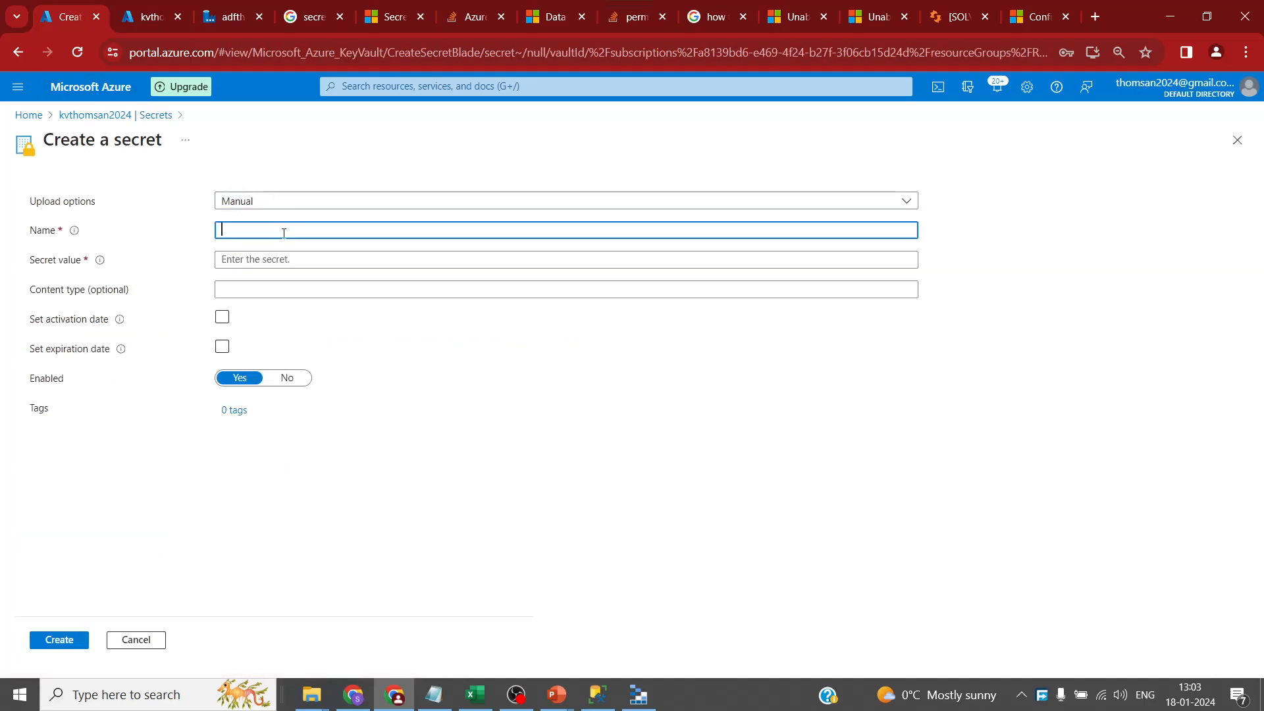
key(ctrl+v)
click(280, 256)
text(••••)
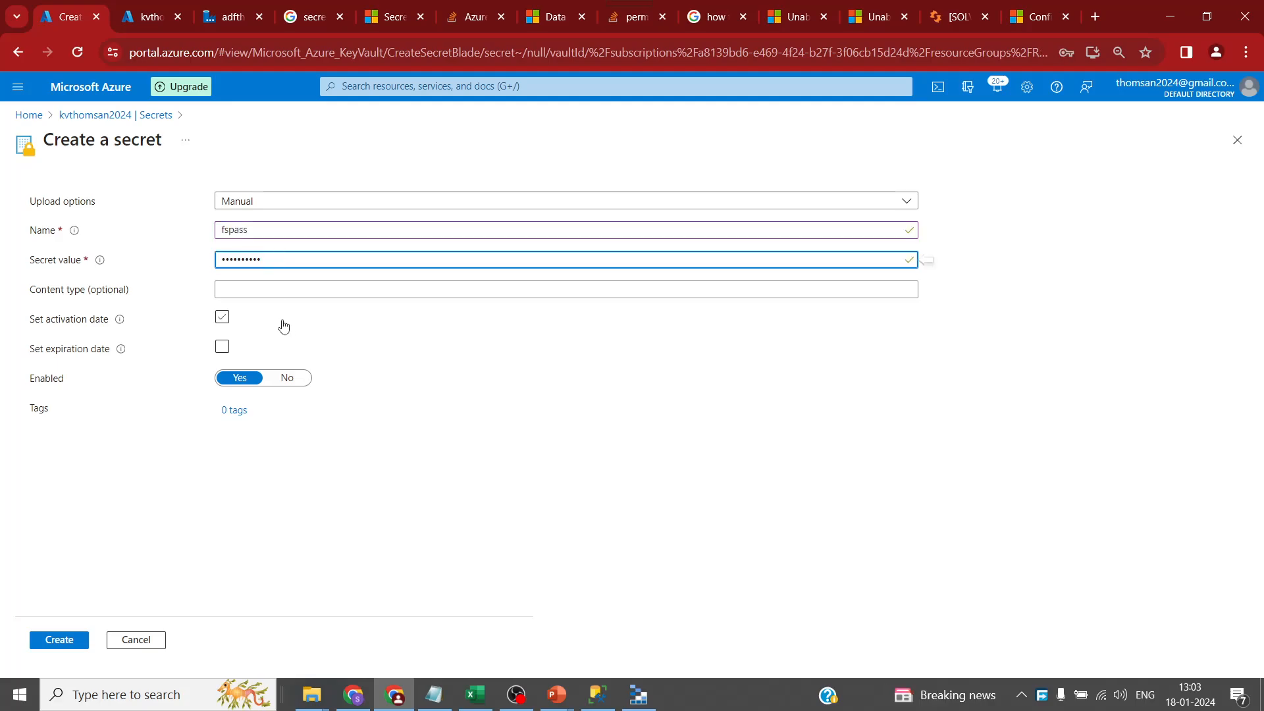
click(53, 639)
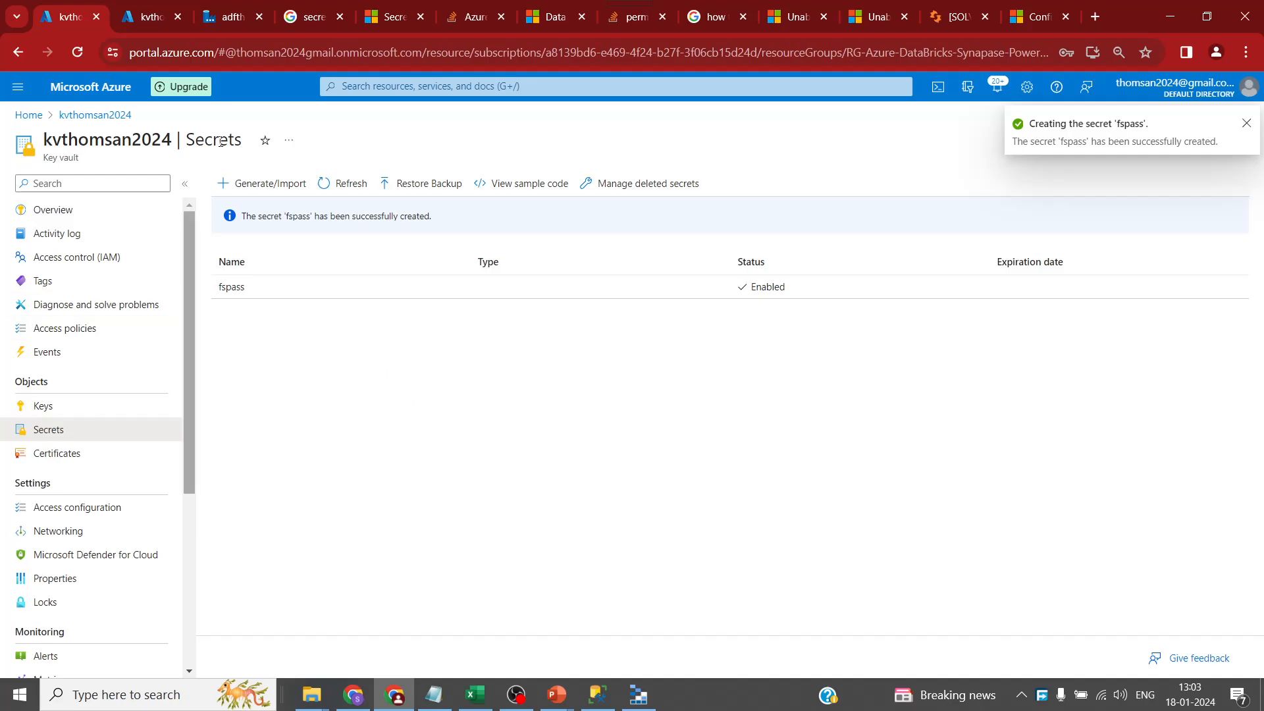
- Refresh the Data Factory secret list, which still fails to load fspass, and go back to the vault
click(225, 18)
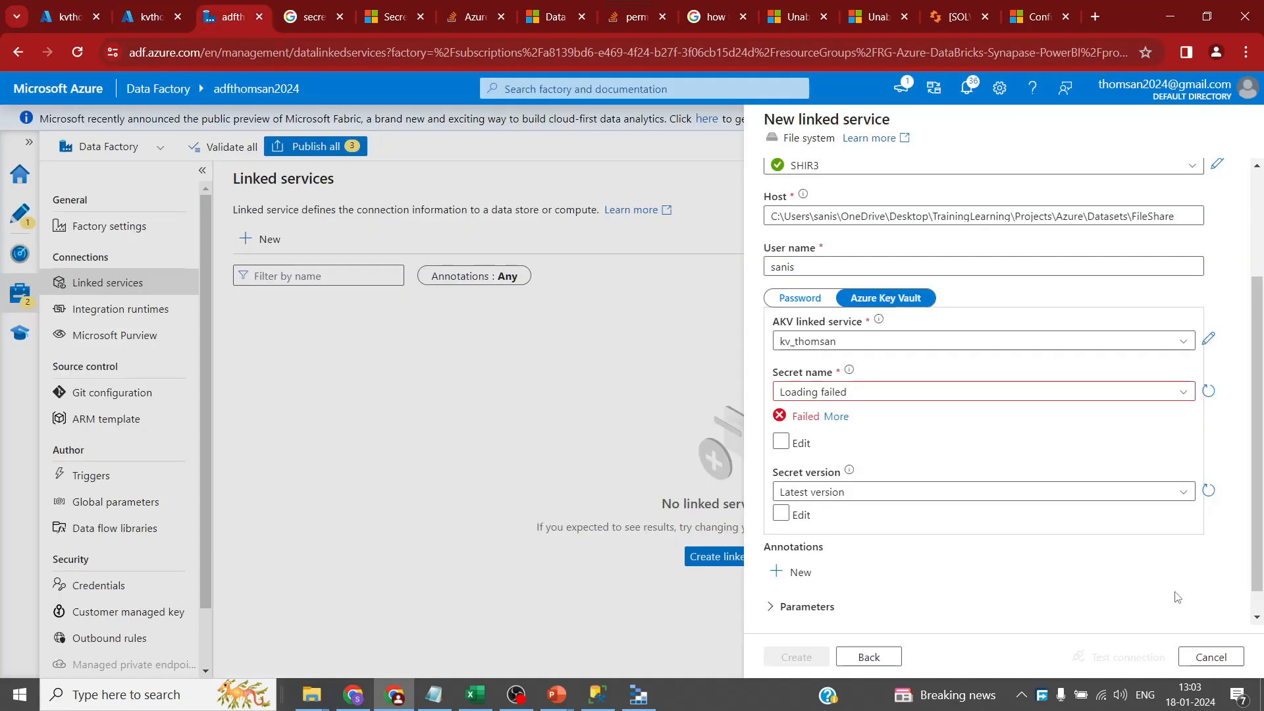
click(1208, 391)
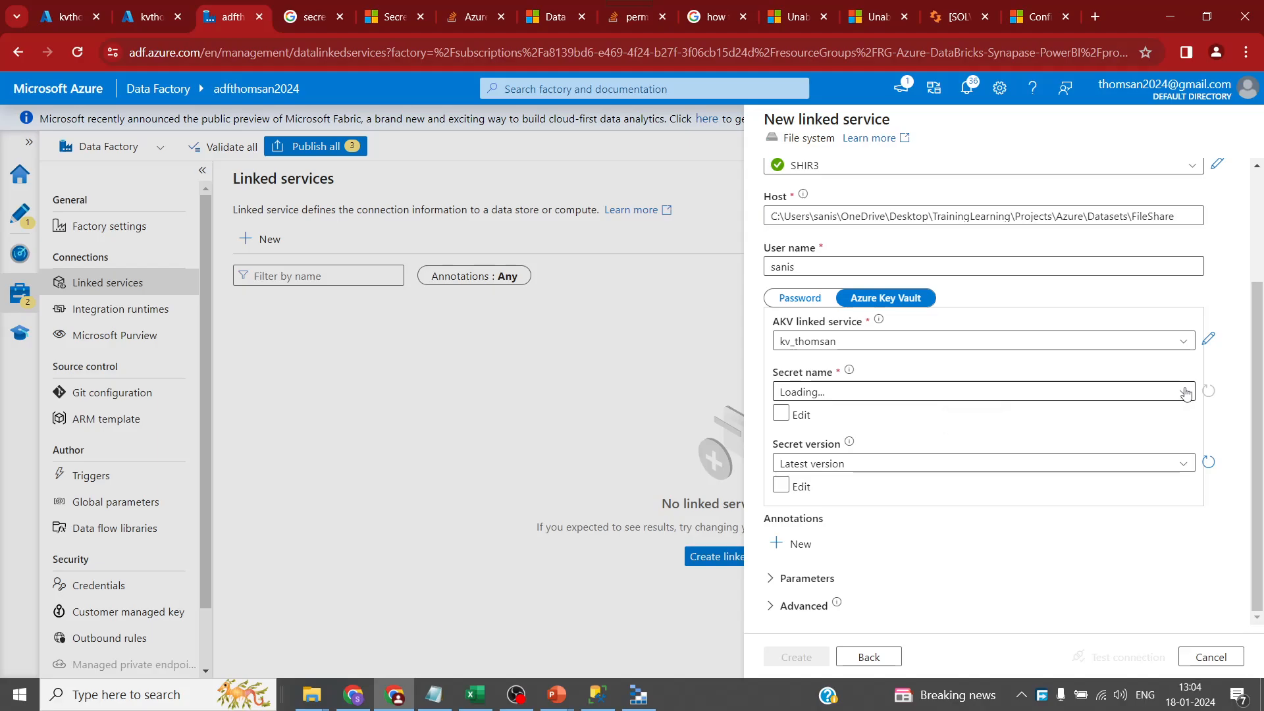
click(1185, 393)
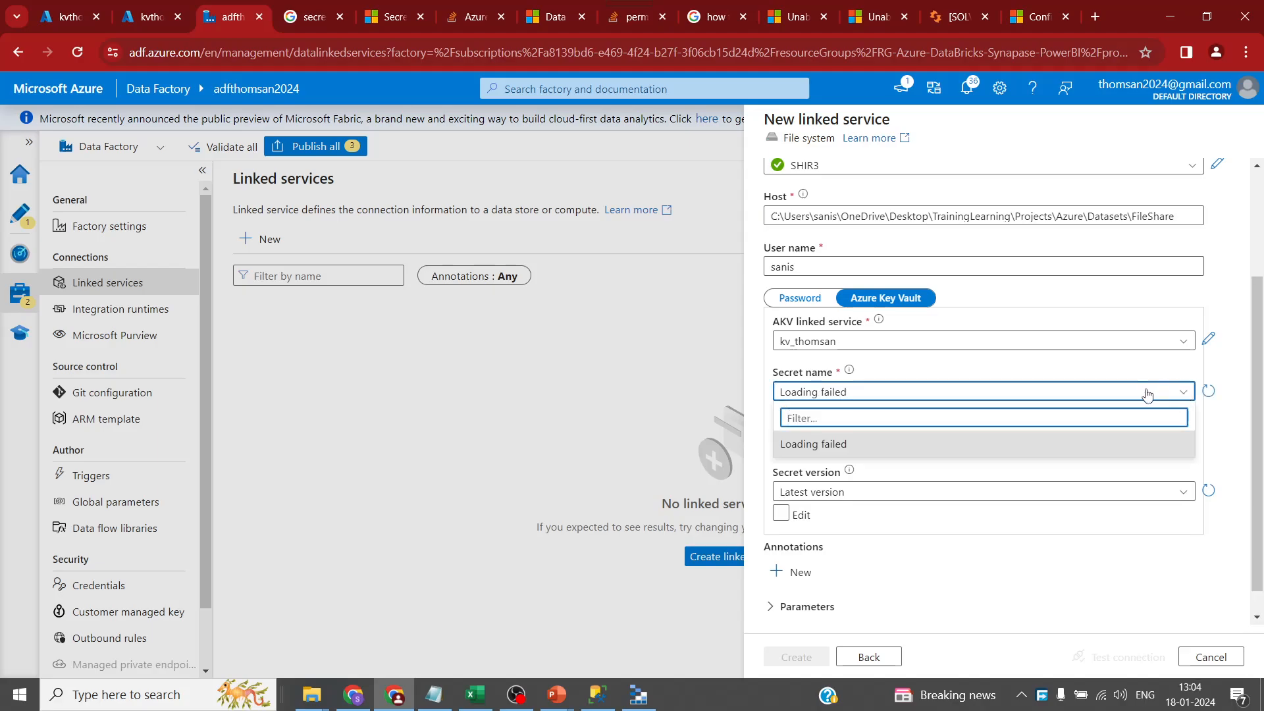
click(51, 22)
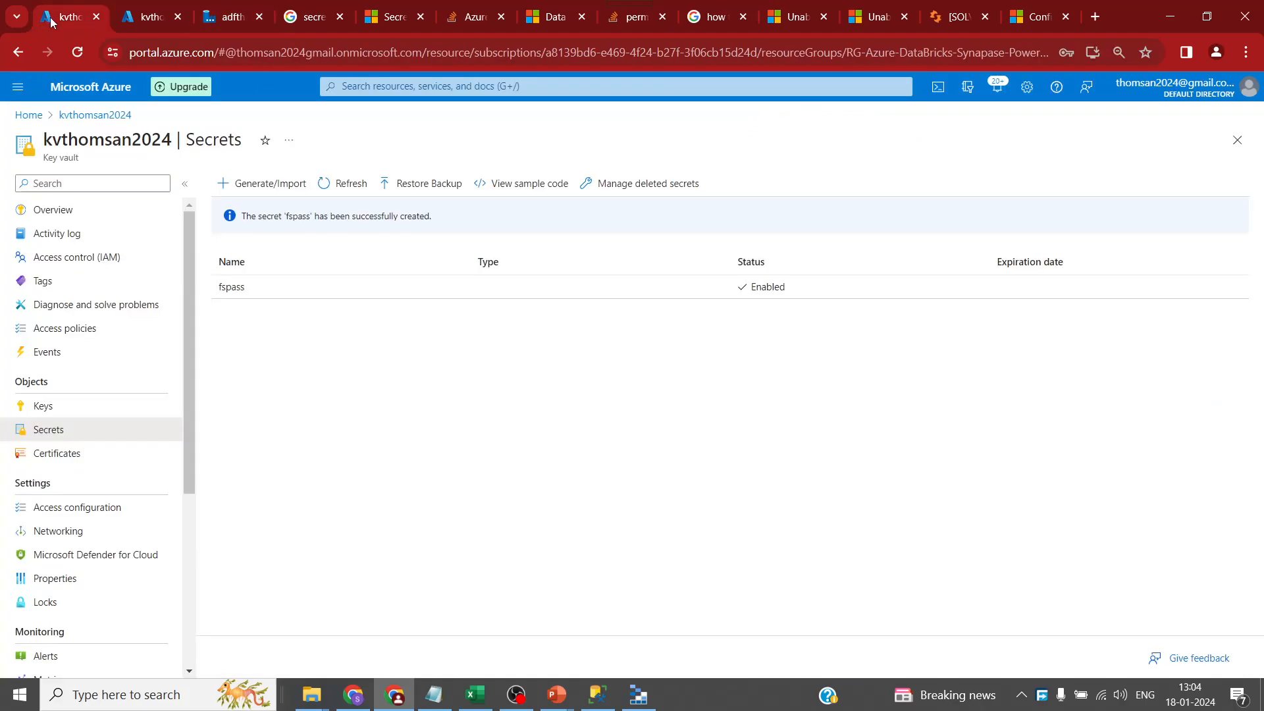
- Start a role assignment on kvthomsan2024 with the Key Vault Secrets User role
click(76, 257)
click(237, 183)
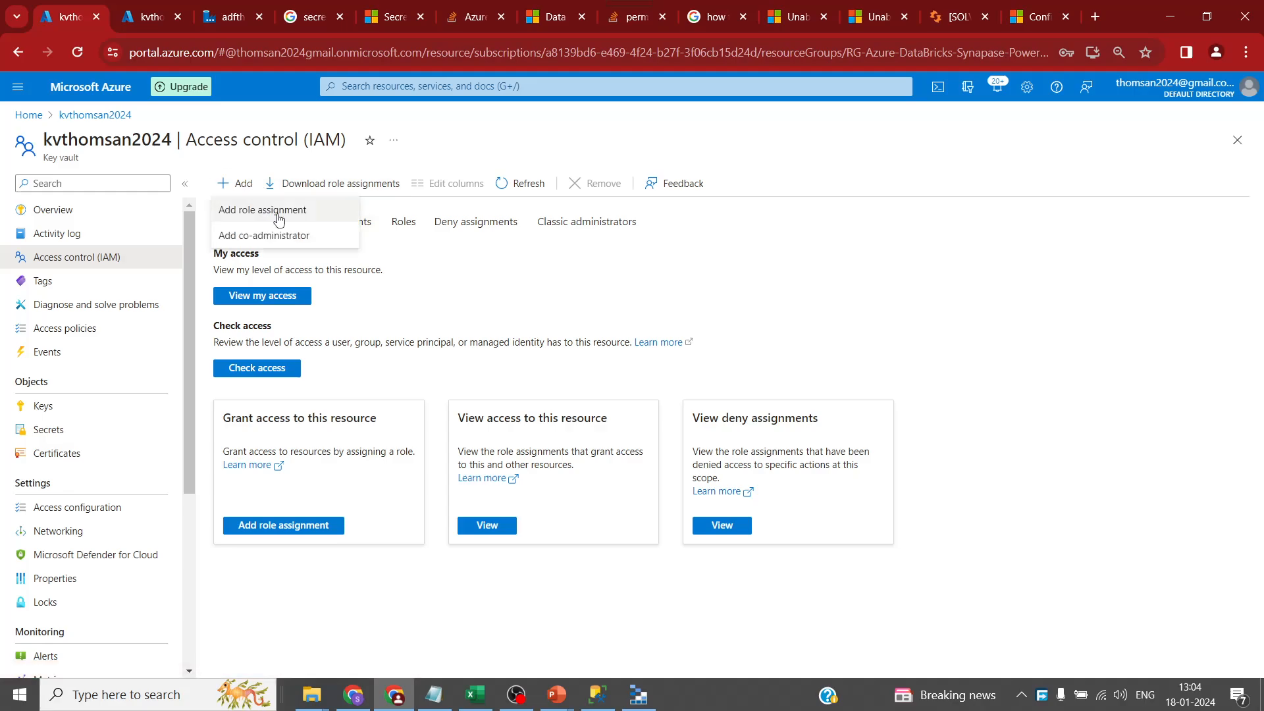
click(264, 204)
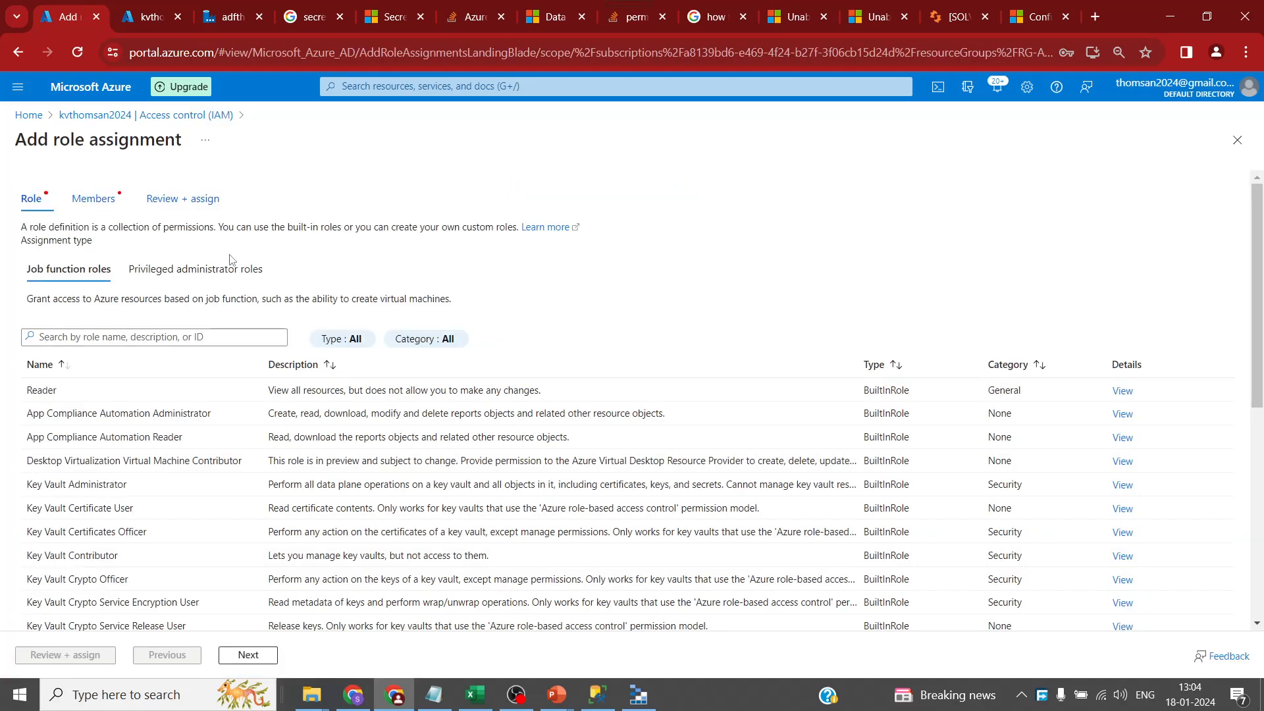
scroll(158, 555, down, 3)
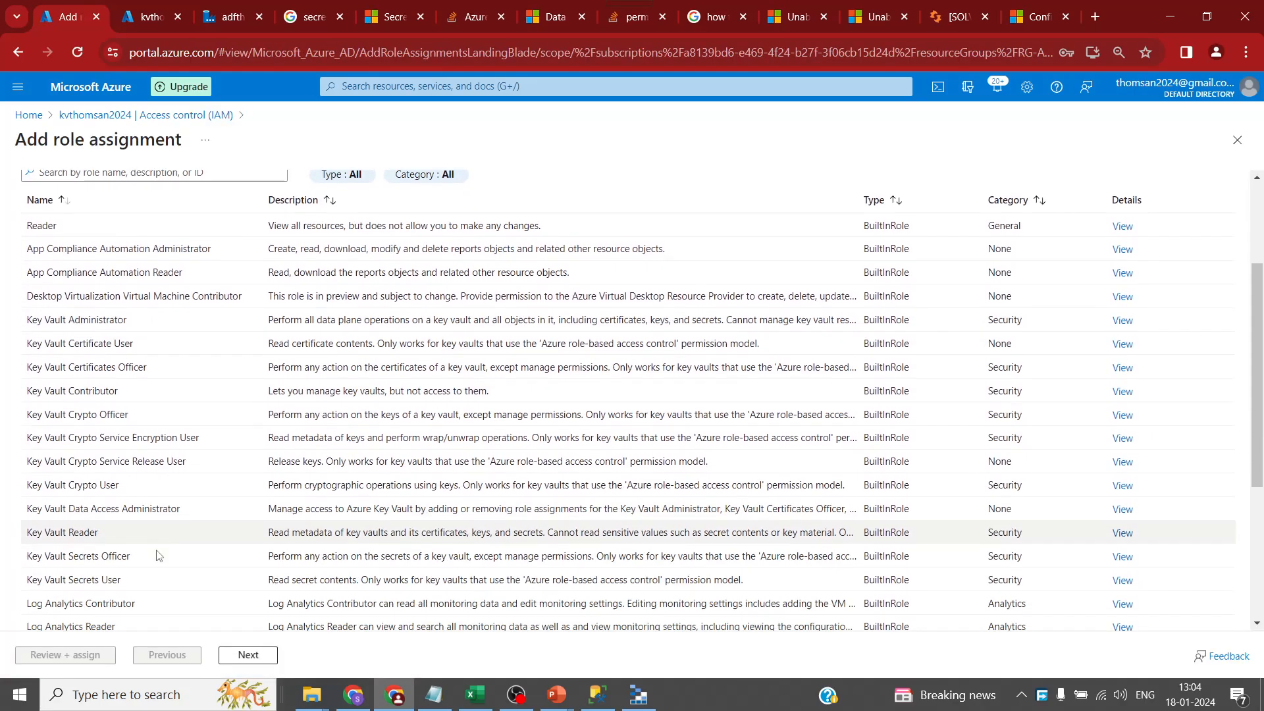
click(86, 583)
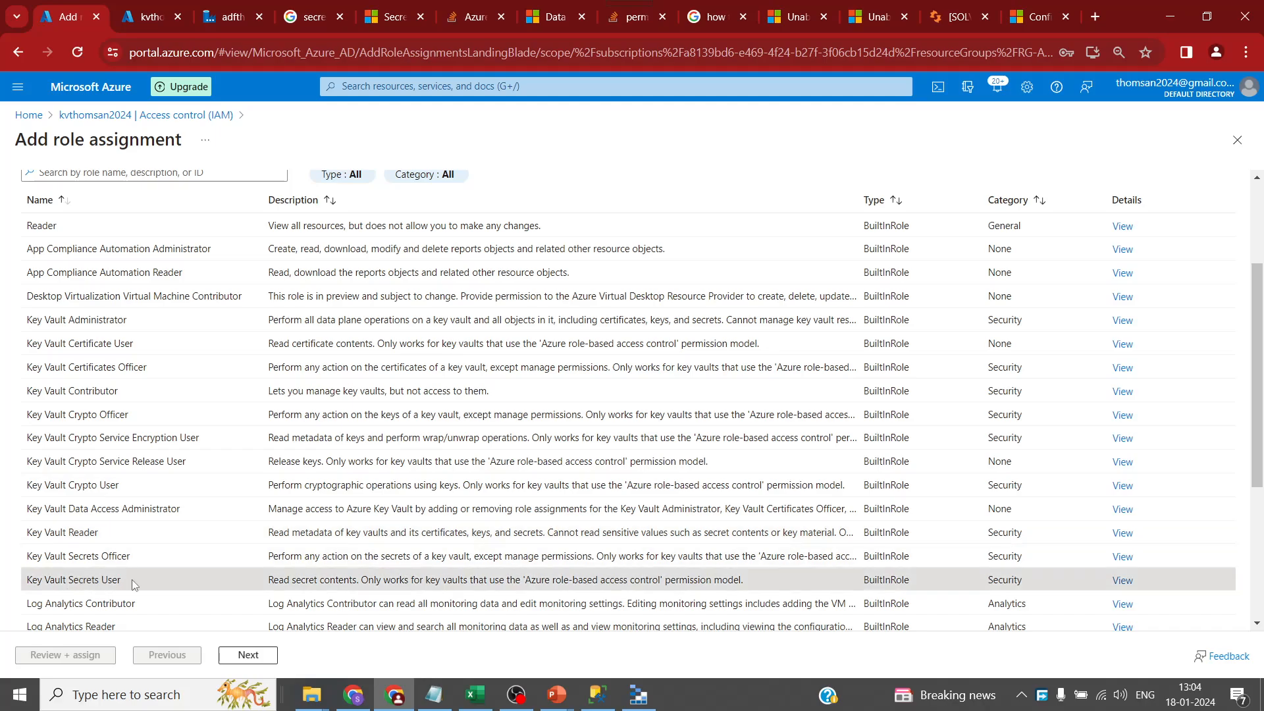
scroll(197, 619, down, 2)
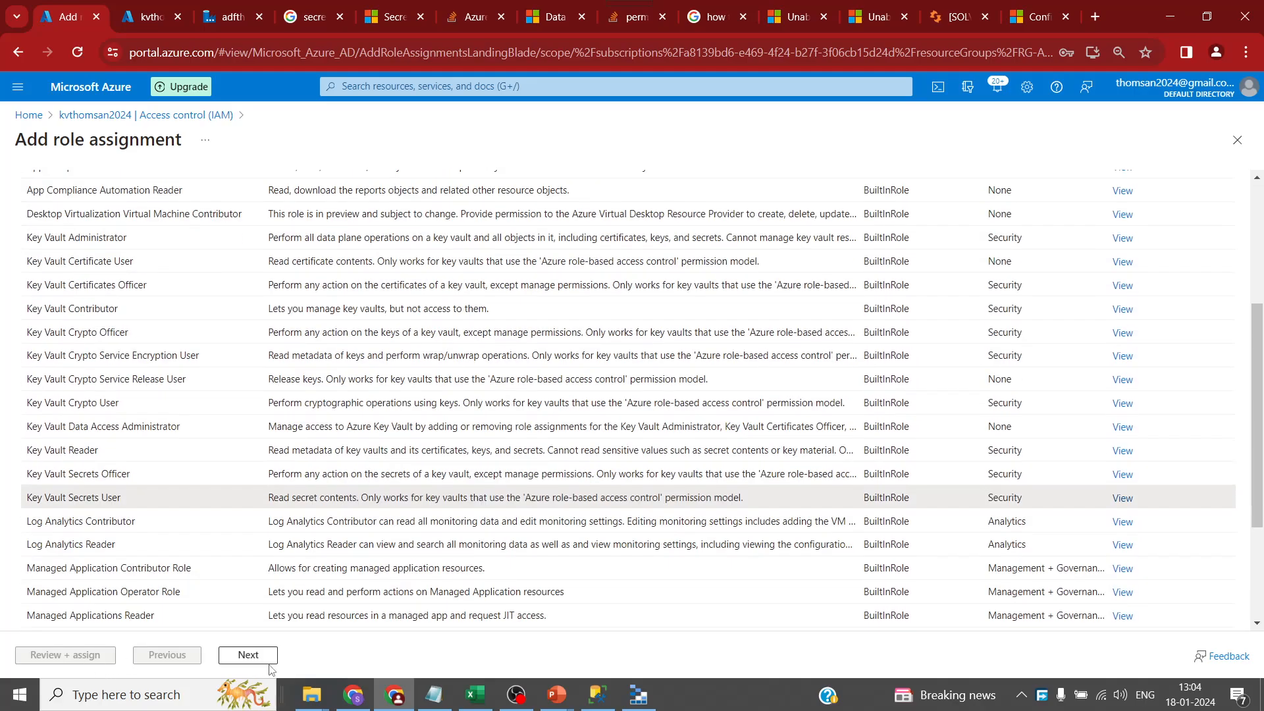
click(257, 660)
- Add the adfthomsan2024 data factory as the member and submit the assignment
click(187, 320)
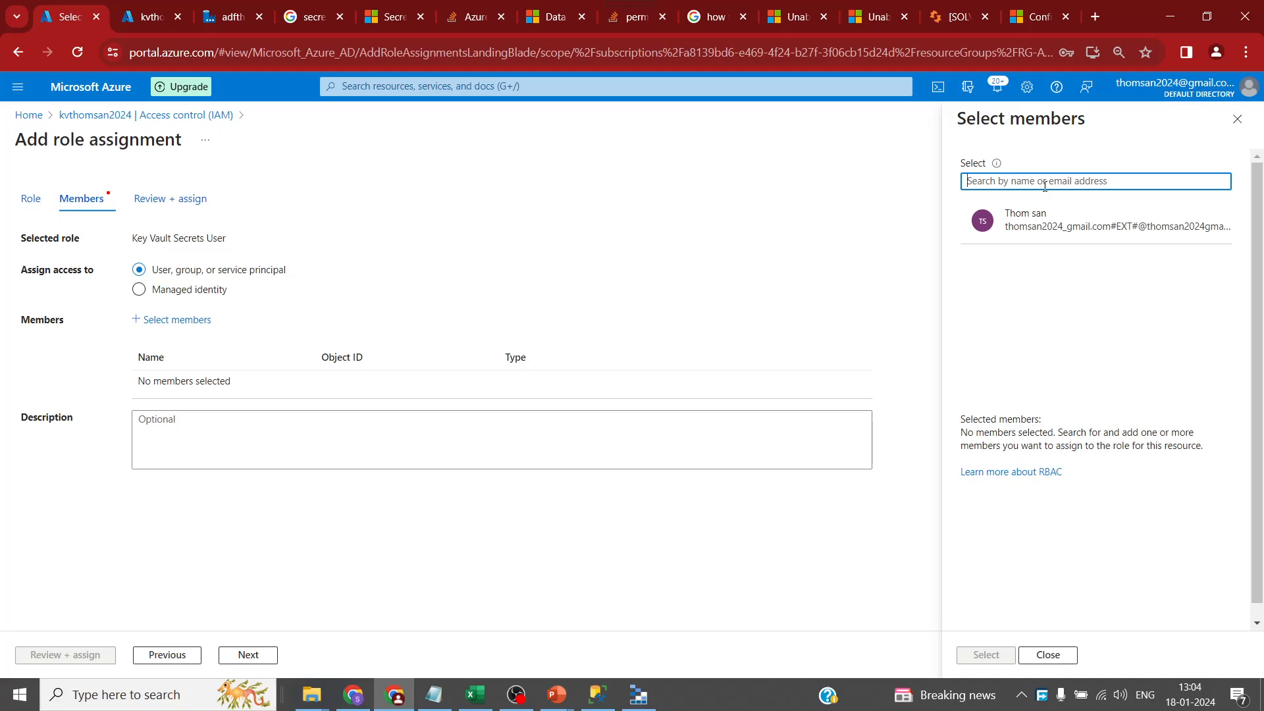
key(ctrl+v)
drag(1032, 181, 964, 181)
click(221, 17)
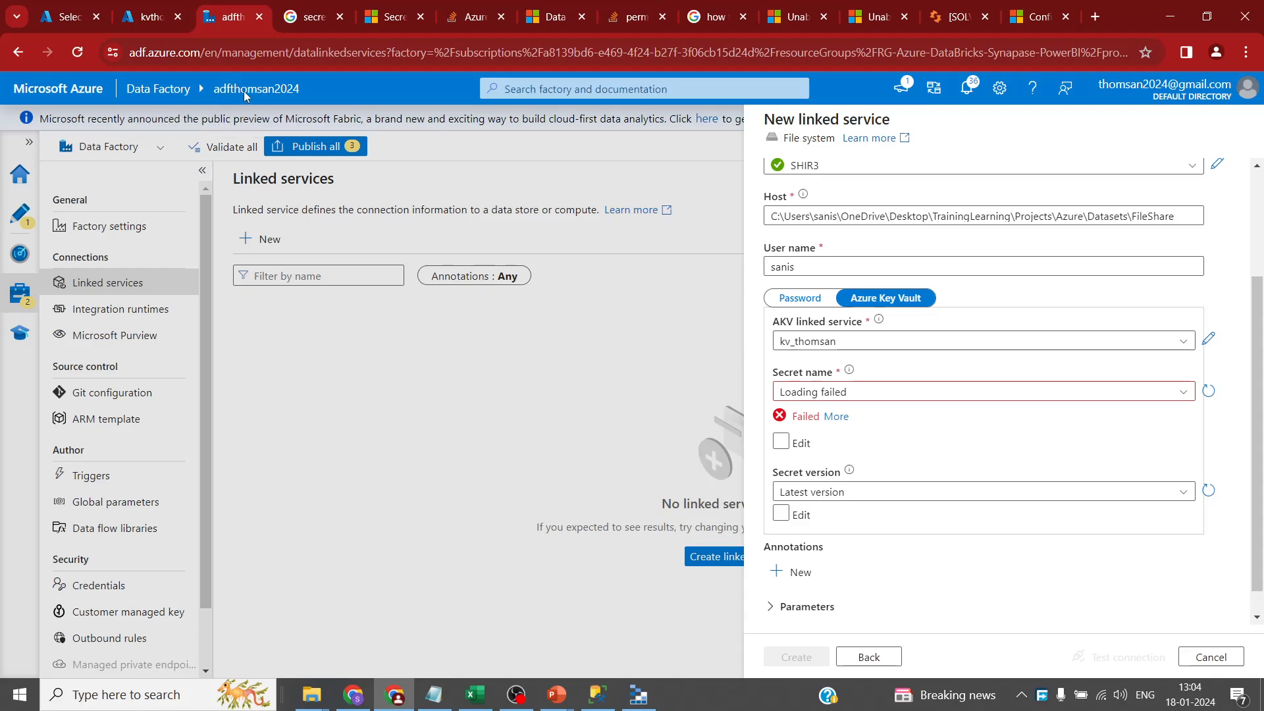
click(83, 25)
text(adfthomsan2024)
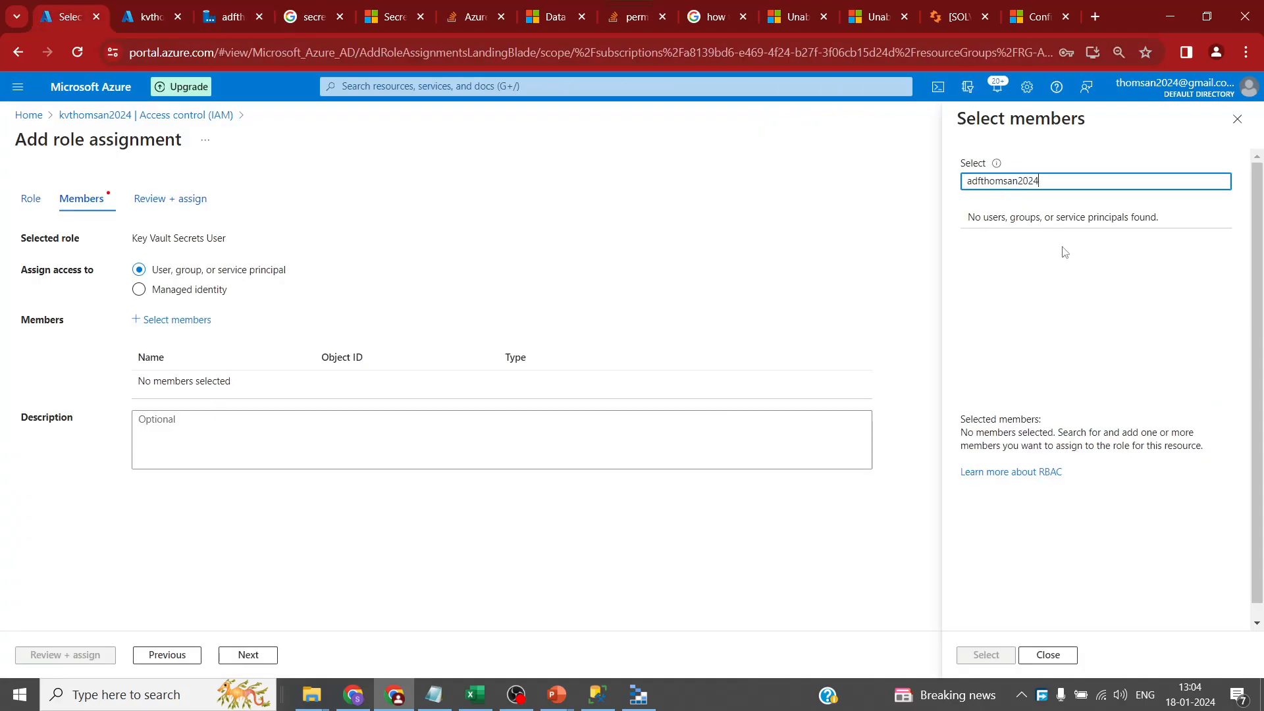
click(1041, 221)
click(985, 655)
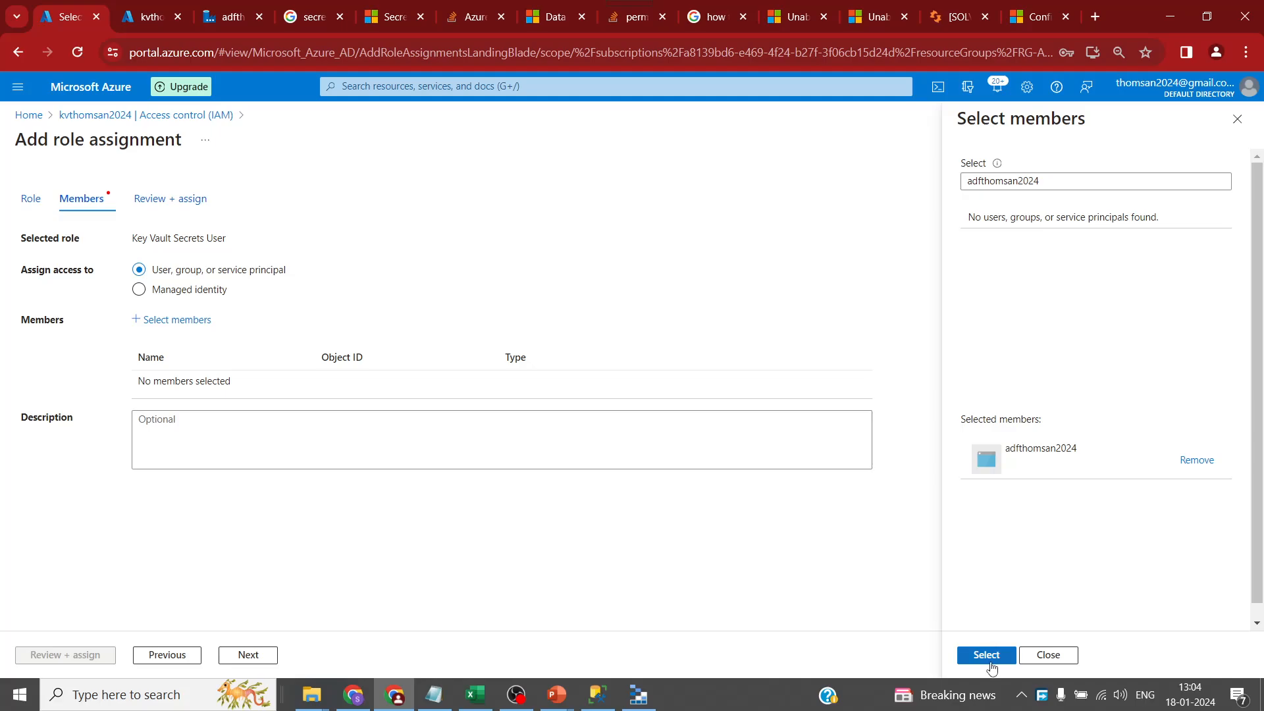
click(31, 657)
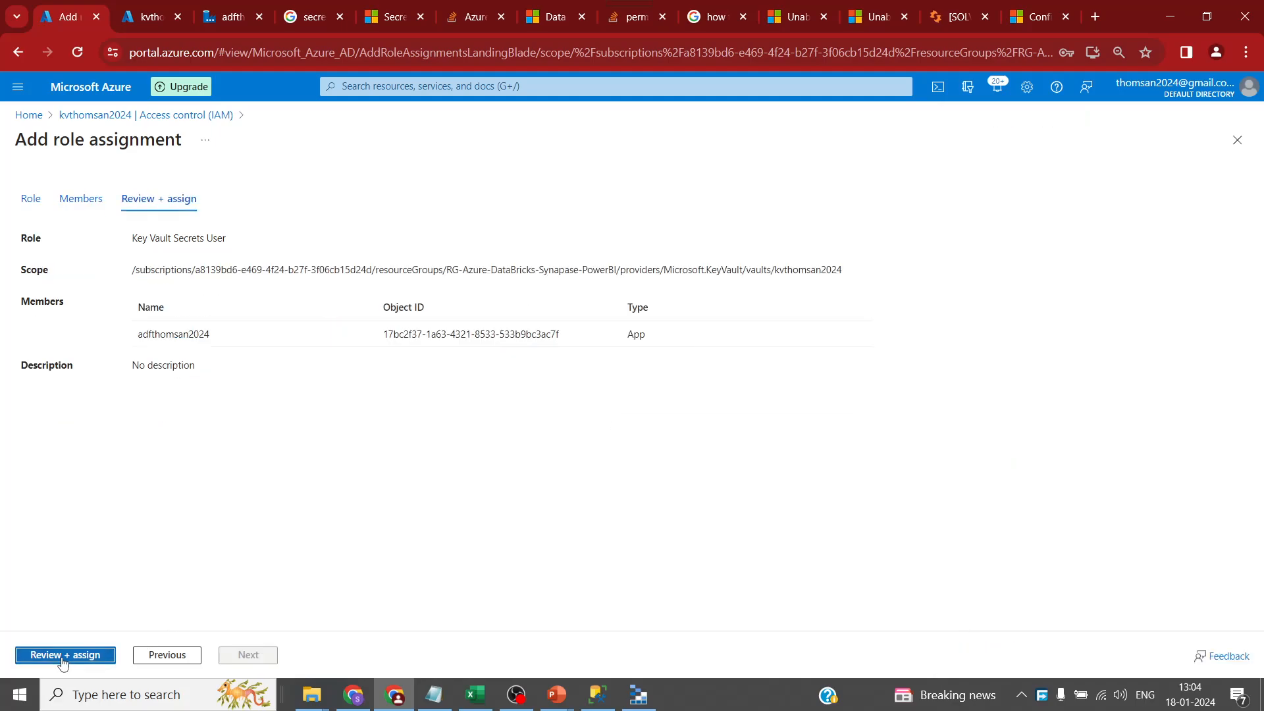
click(33, 657)
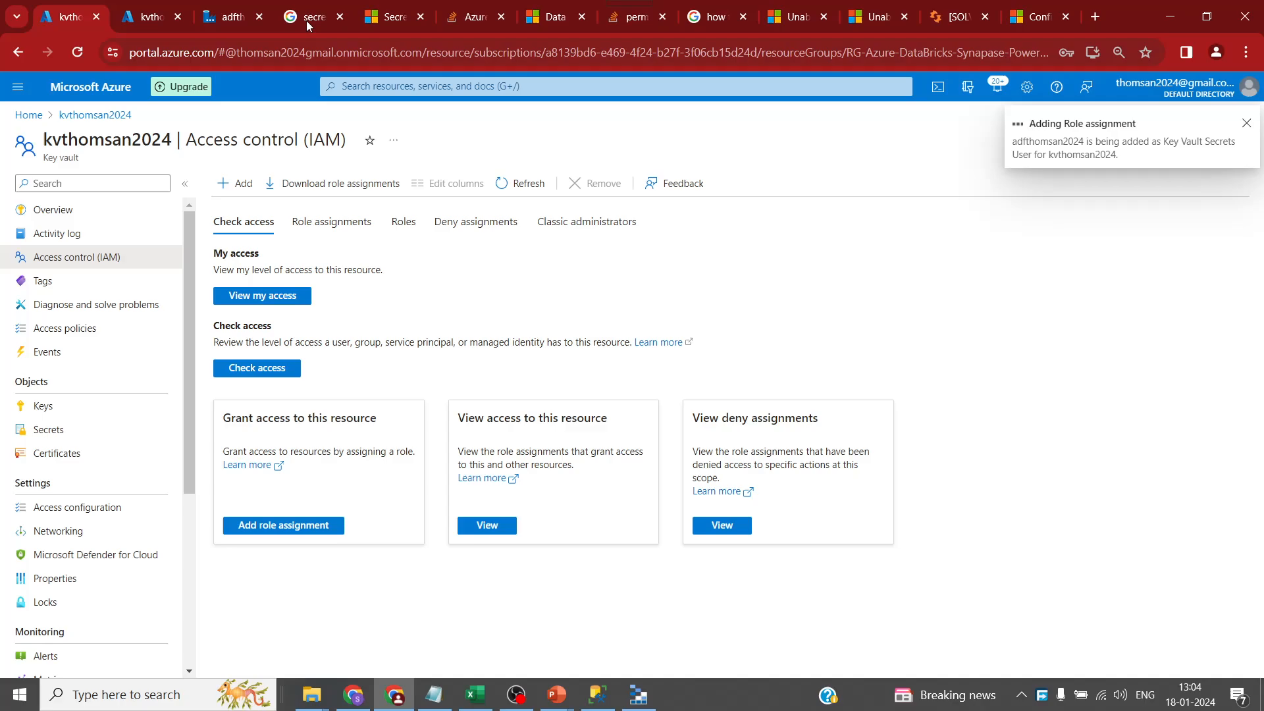
- Select secret fspass, test the connection, and create the fs_data file system linked service
click(224, 16)
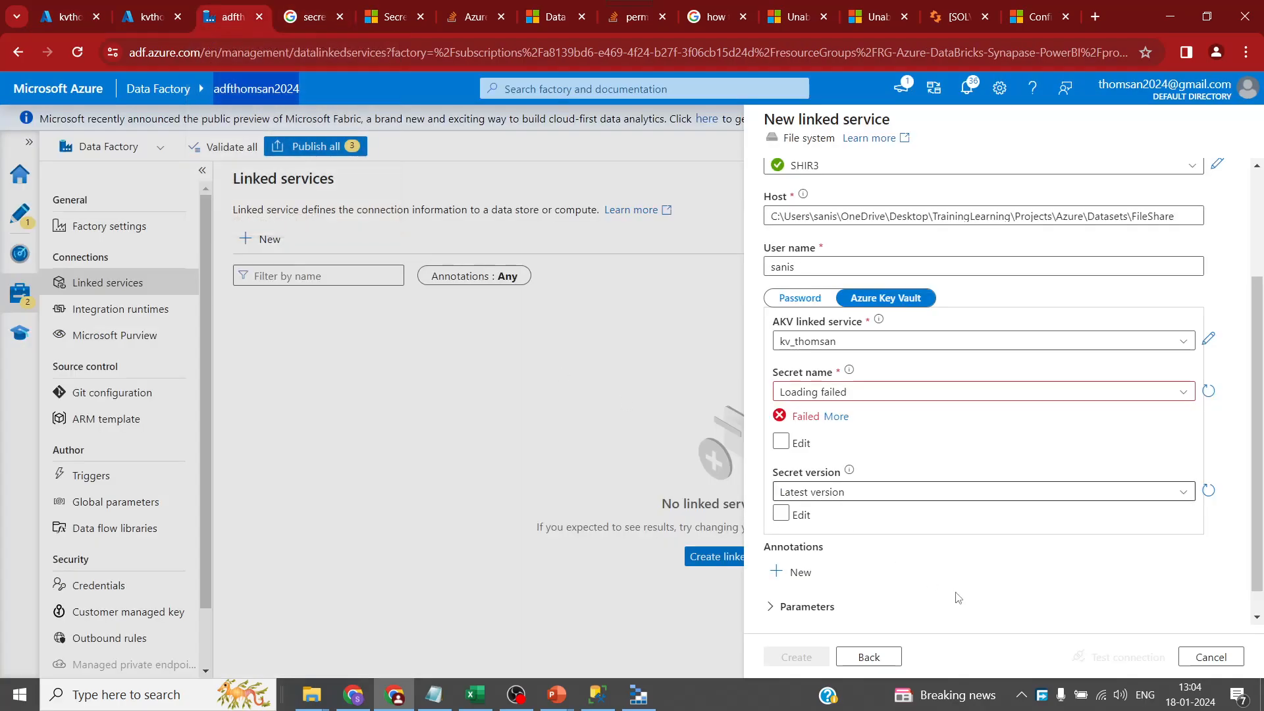
click(1207, 390)
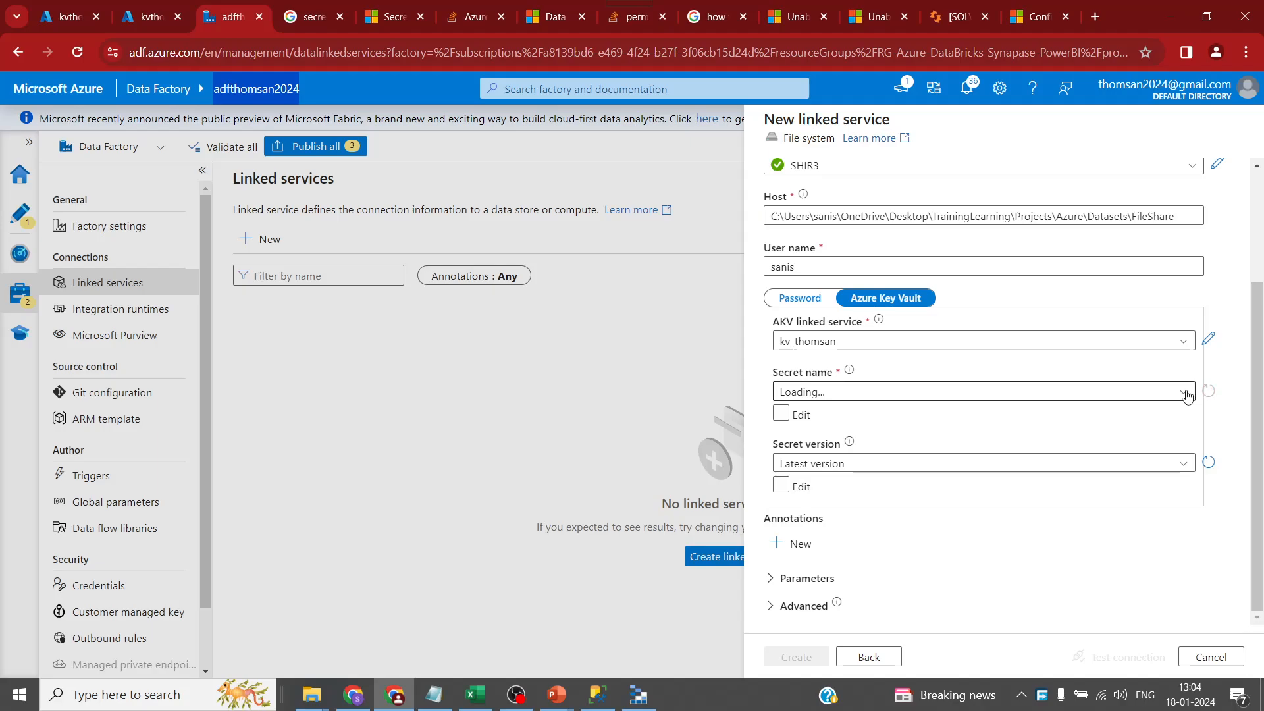
click(1187, 393)
click(871, 450)
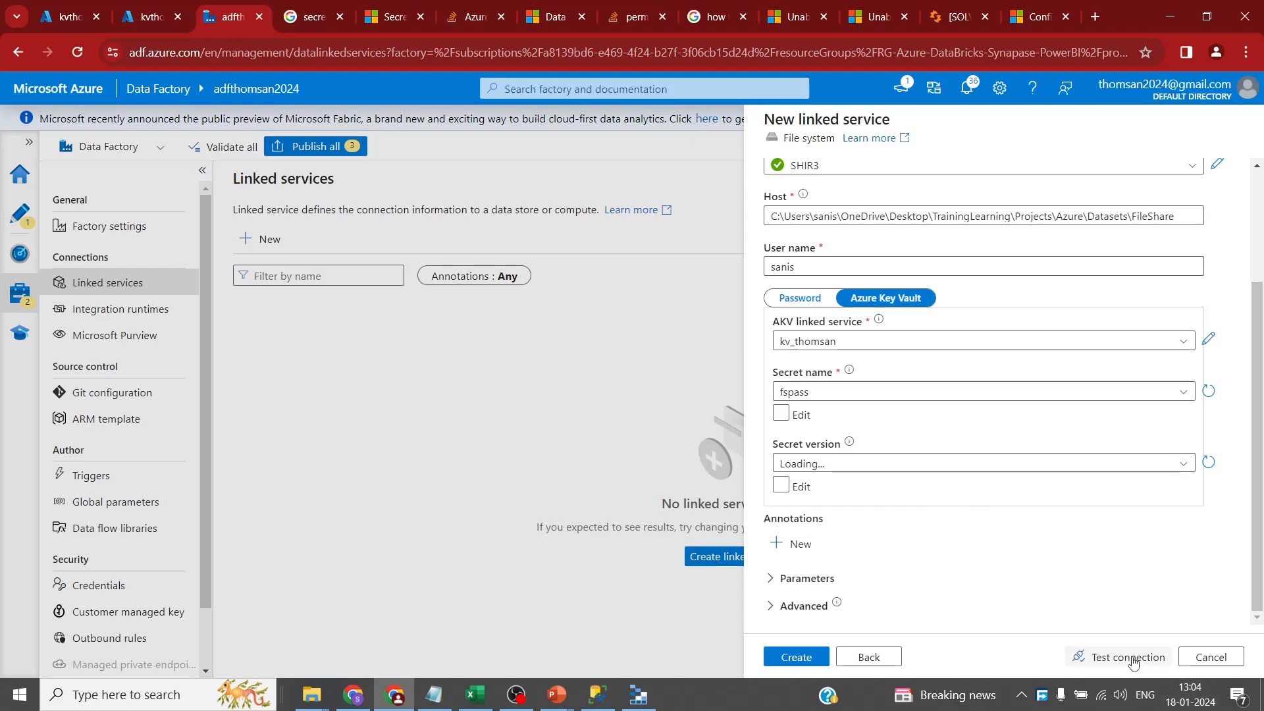
click(1132, 662)
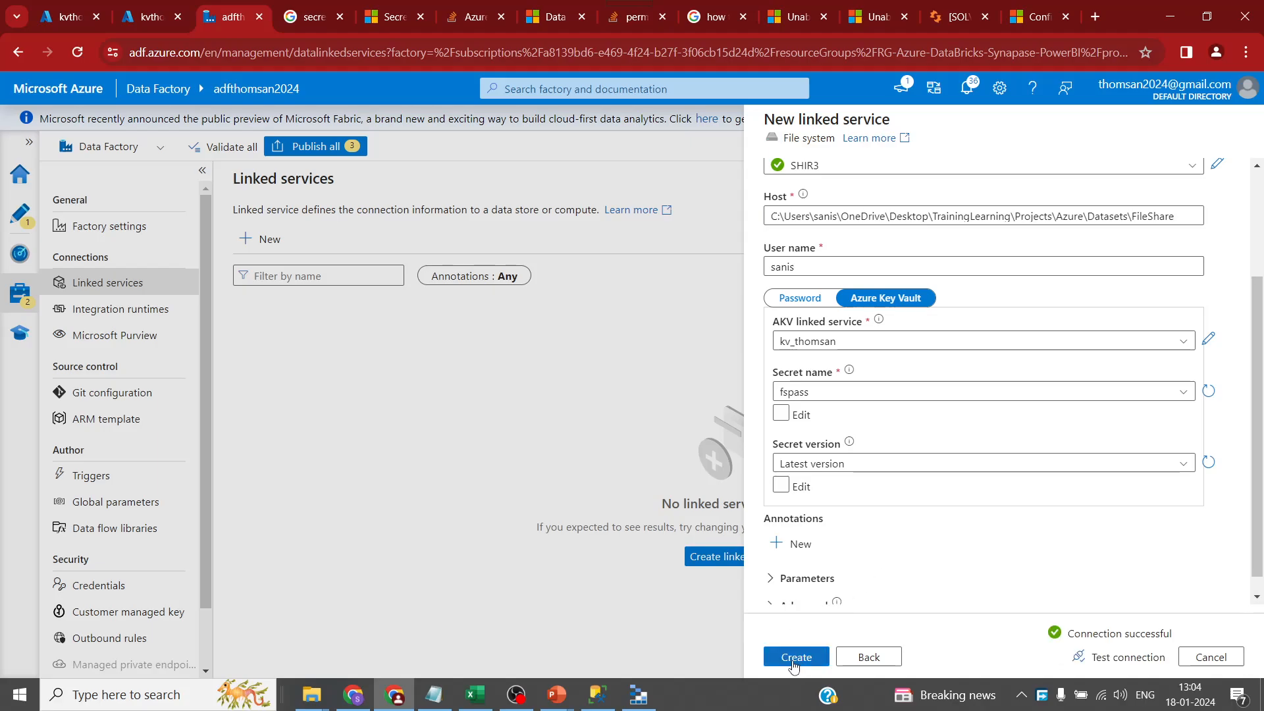
click(797, 658)
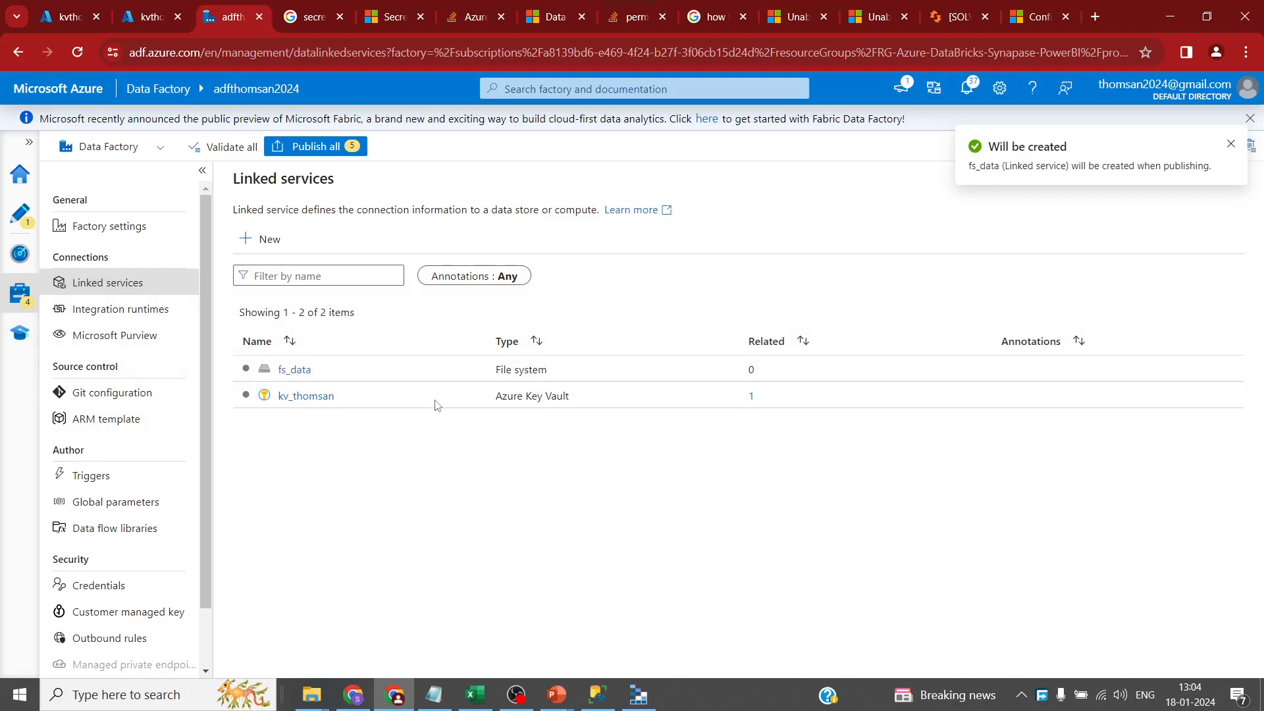
- Attempt Publish all, which fails validation, and dismiss the notifications and error details
click(324, 147)
click(1232, 146)
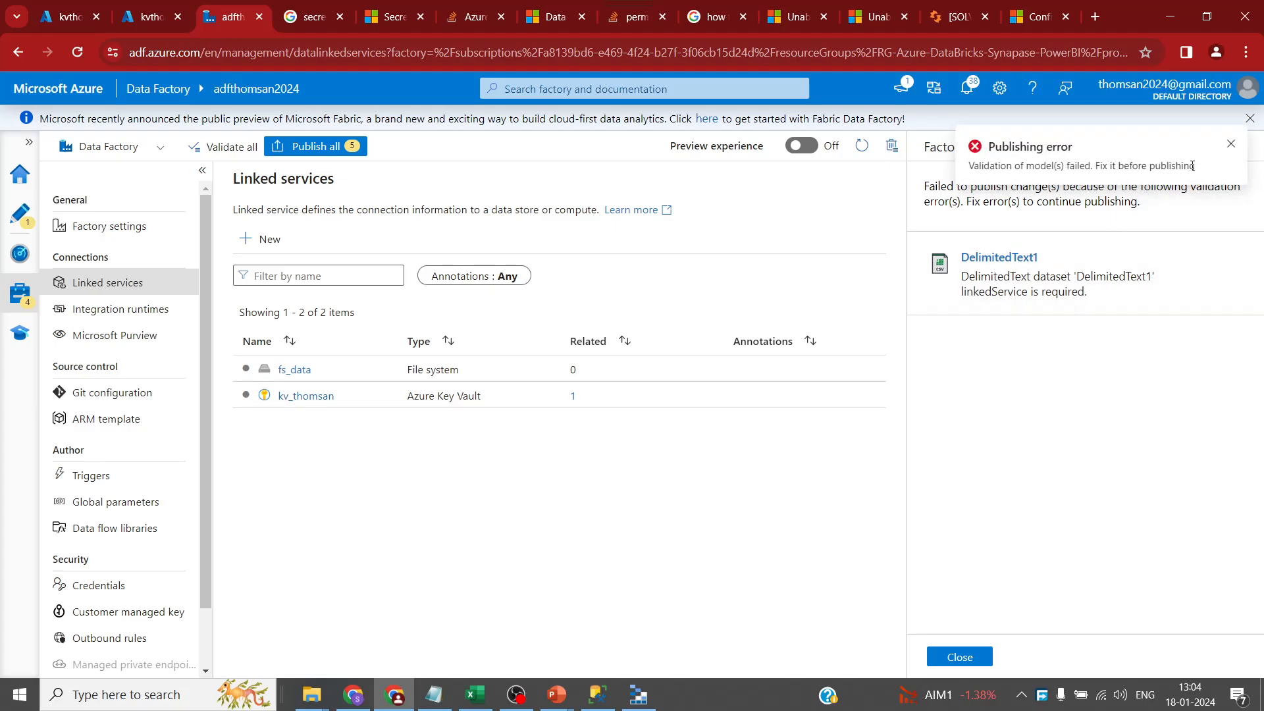
click(1231, 144)
click(960, 656)
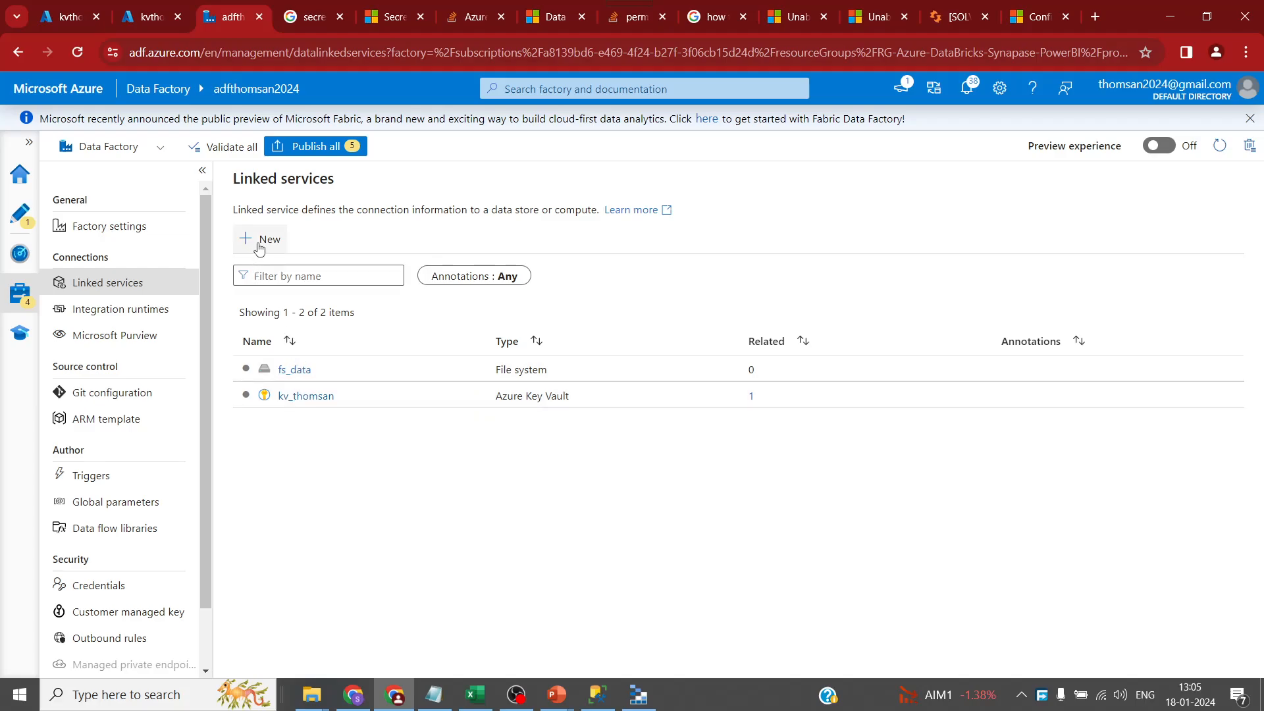
- Delete the DelimitedText1 dataset in the Author view
click(20, 214)
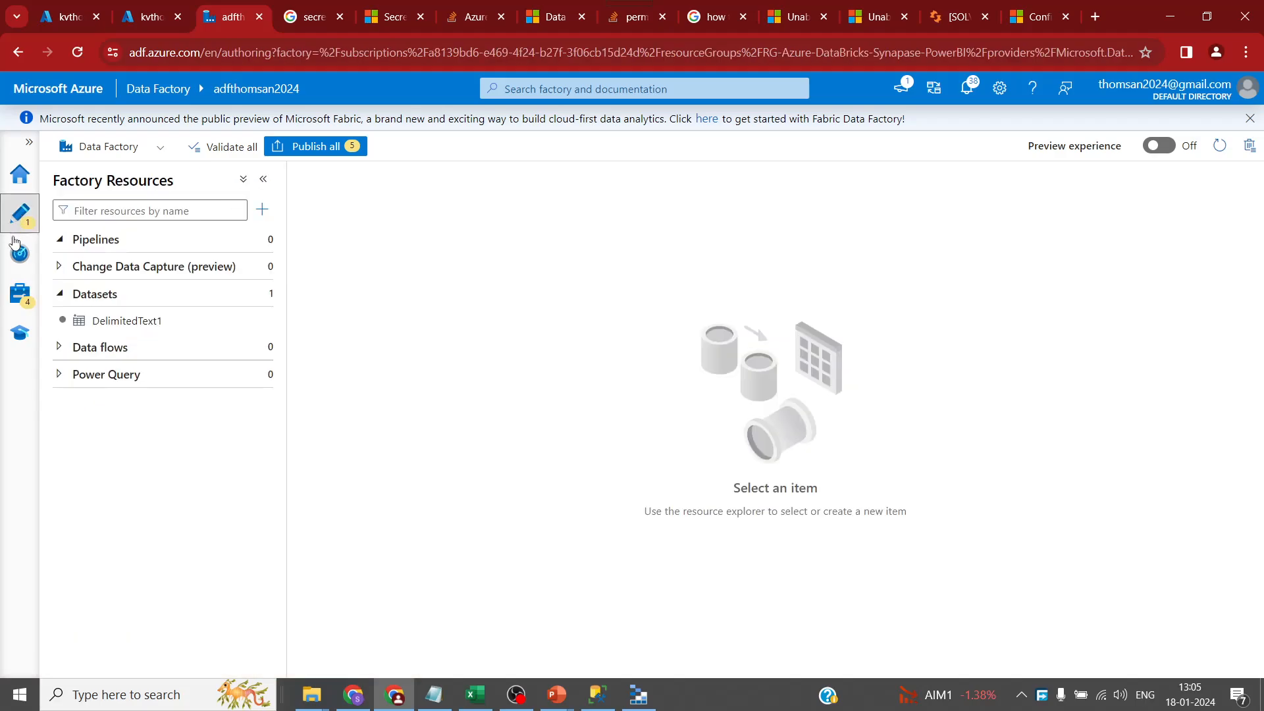
click(259, 323)
click(318, 478)
click(549, 428)
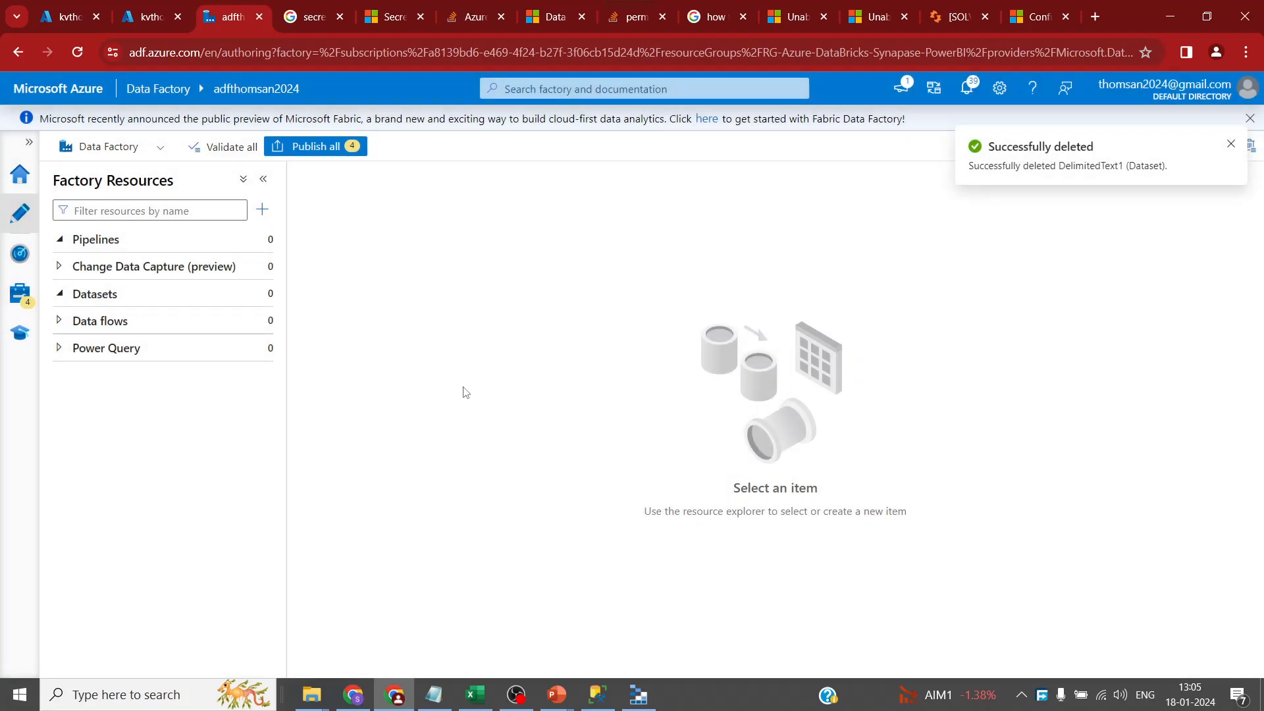
- Publish all pending changes, then start a new linked service under Manage
click(316, 146)
click(793, 654)
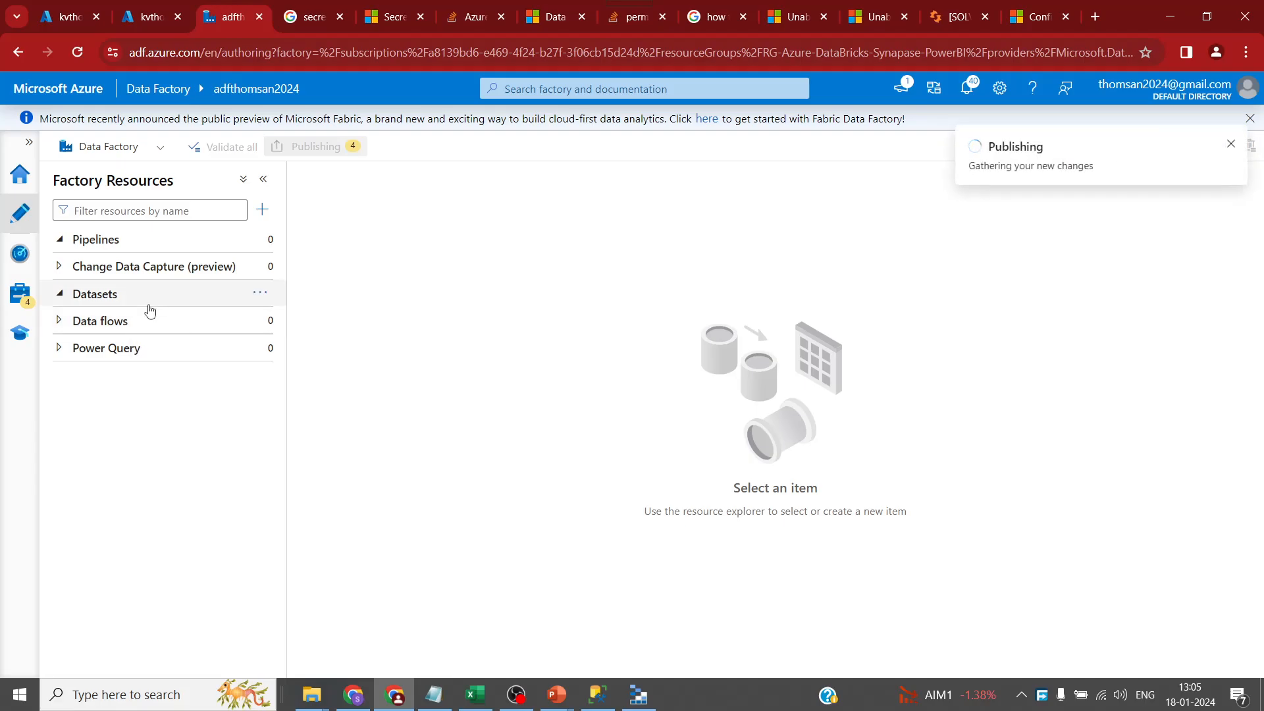
click(22, 296)
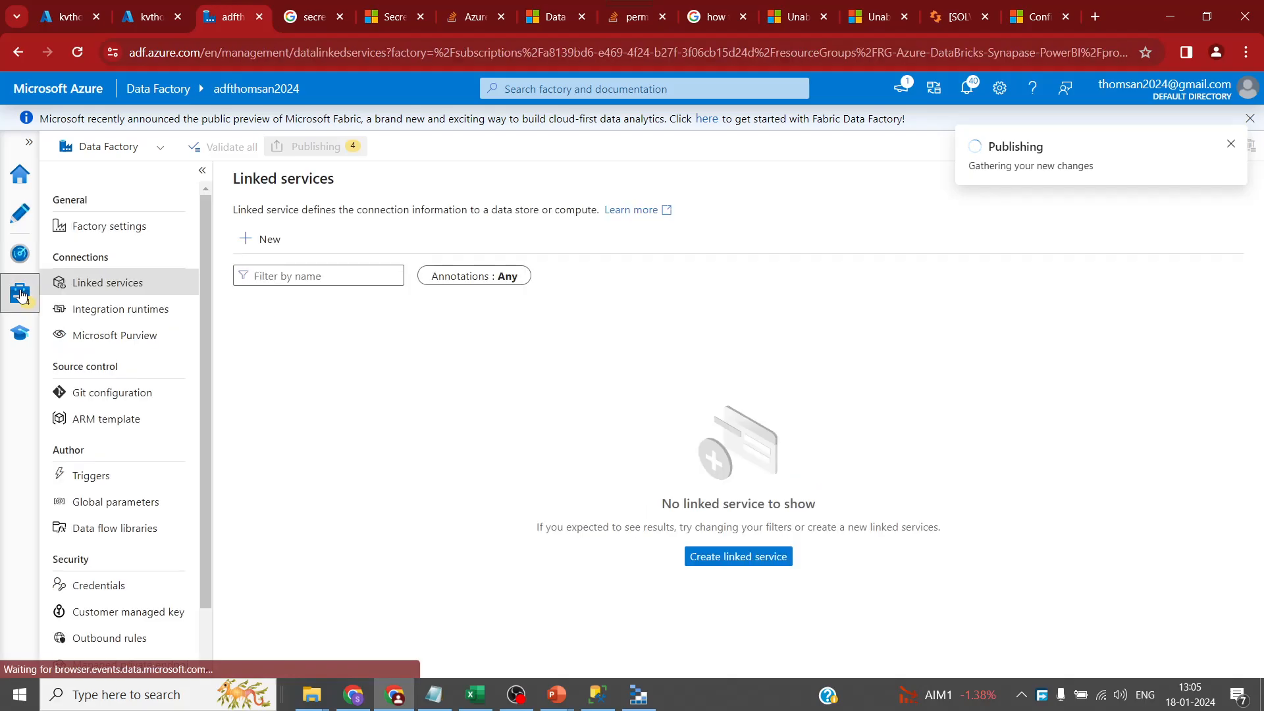
click(270, 241)
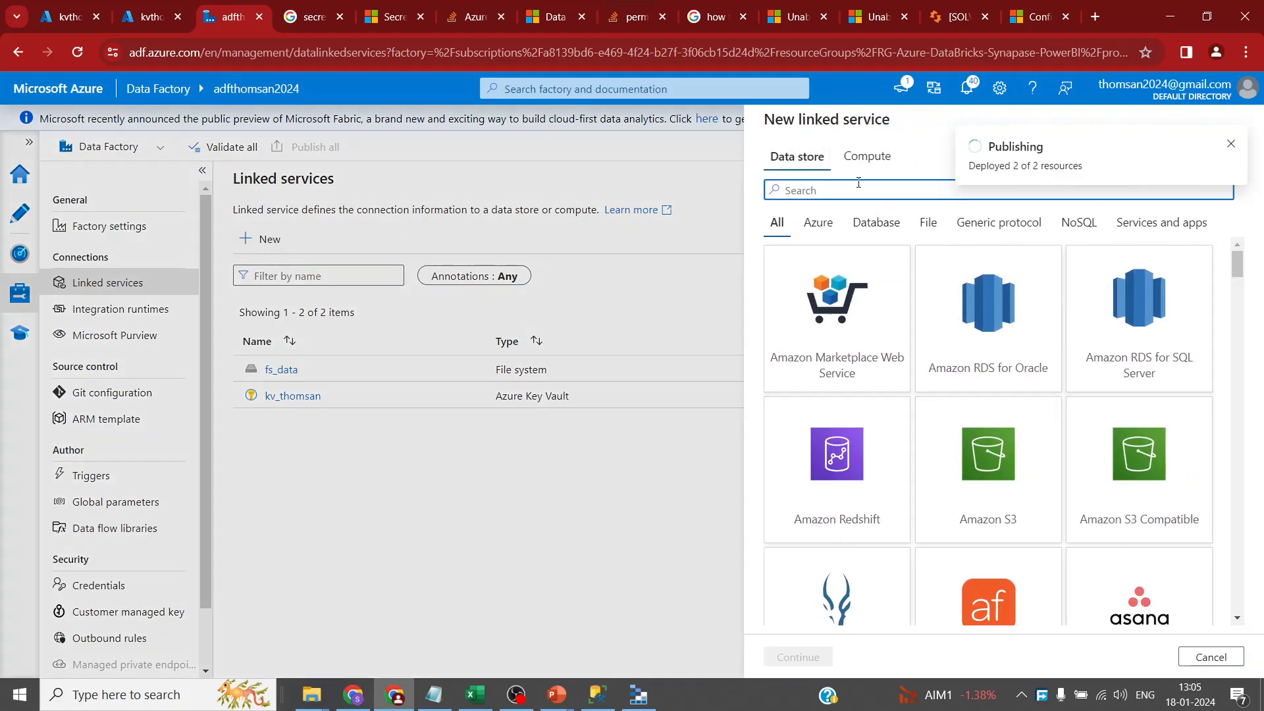
- Choose the Azure Data Lake Storage Gen2 connector and name the linked service dl_afs
text(data)
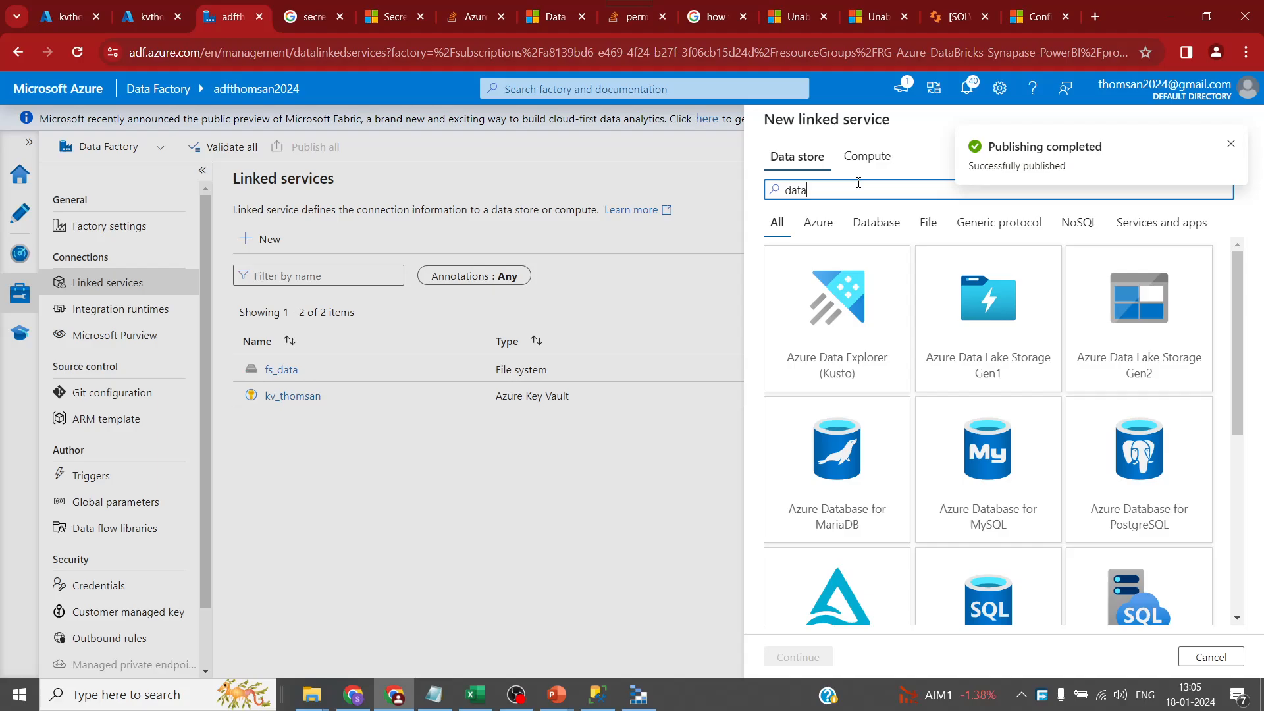
click(1125, 316)
click(804, 655)
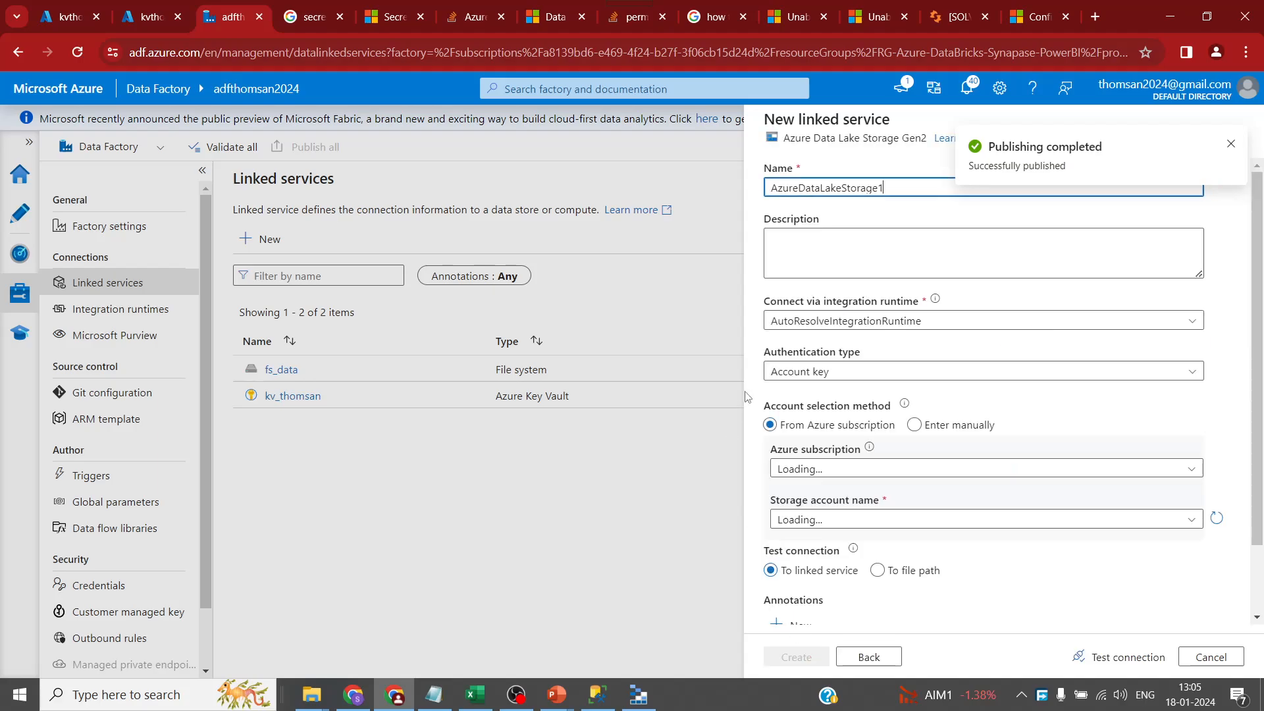
drag(890, 192, 544, 169)
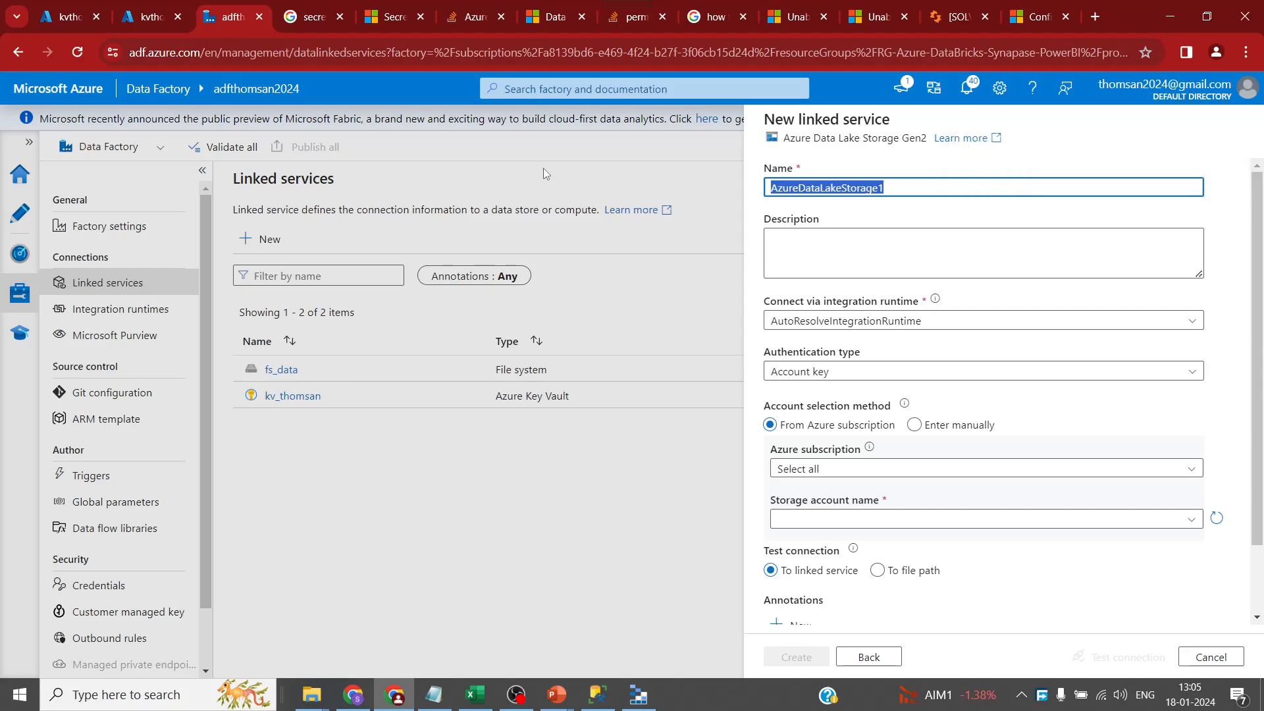
text(dl_afs)
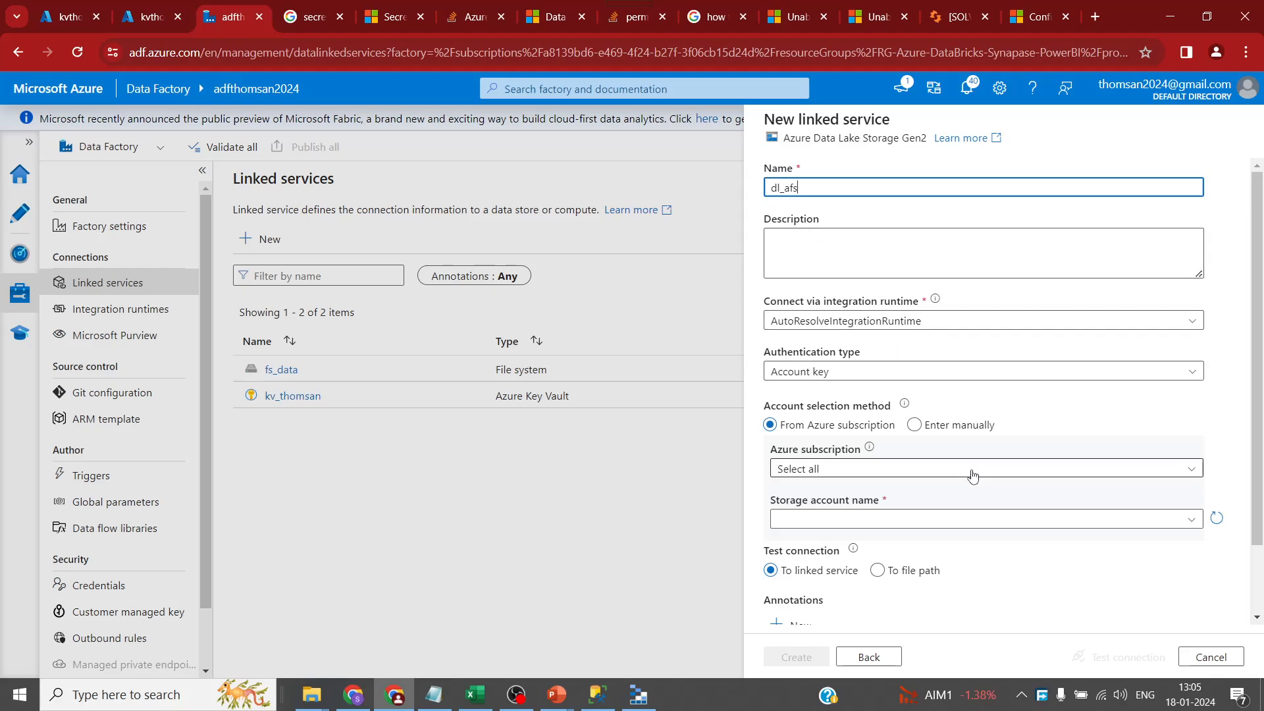
- Connect it to the dlstoragethomsan2024 account, test the connection, and create it, then start another linked service
scroll(973, 474, down, 2)
click(914, 386)
click(906, 433)
click(942, 436)
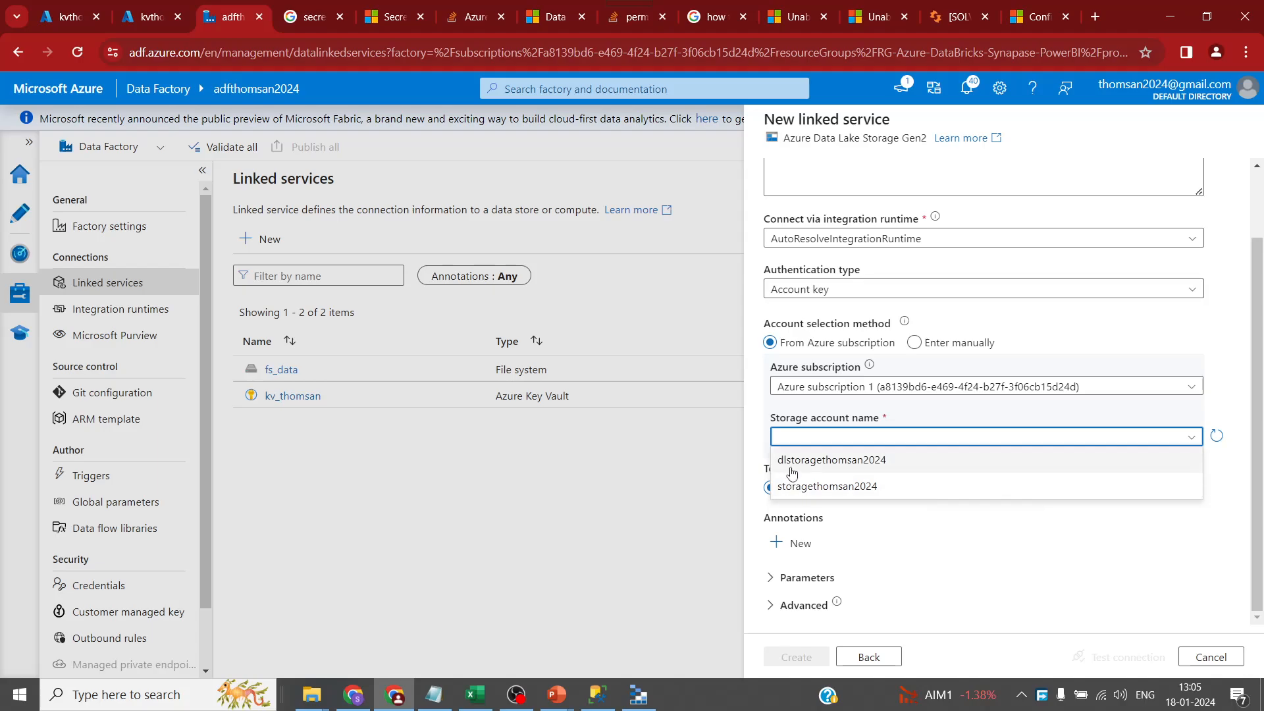
click(801, 461)
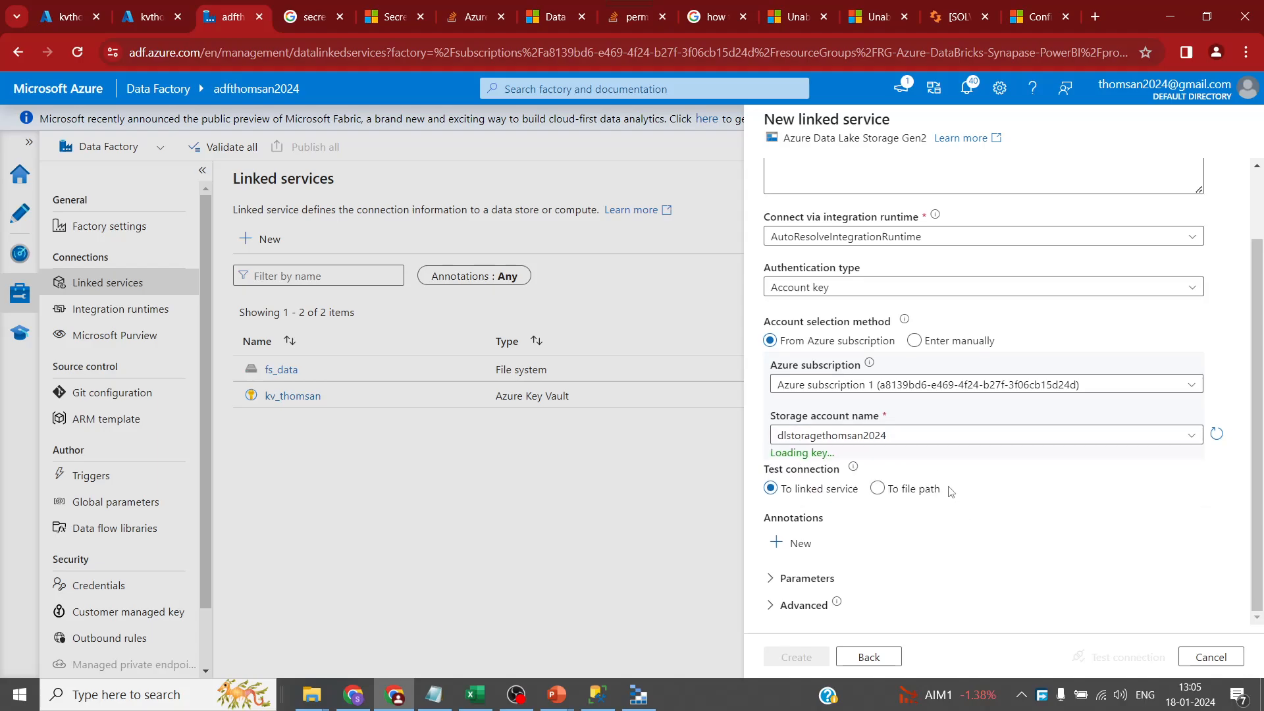
click(1126, 656)
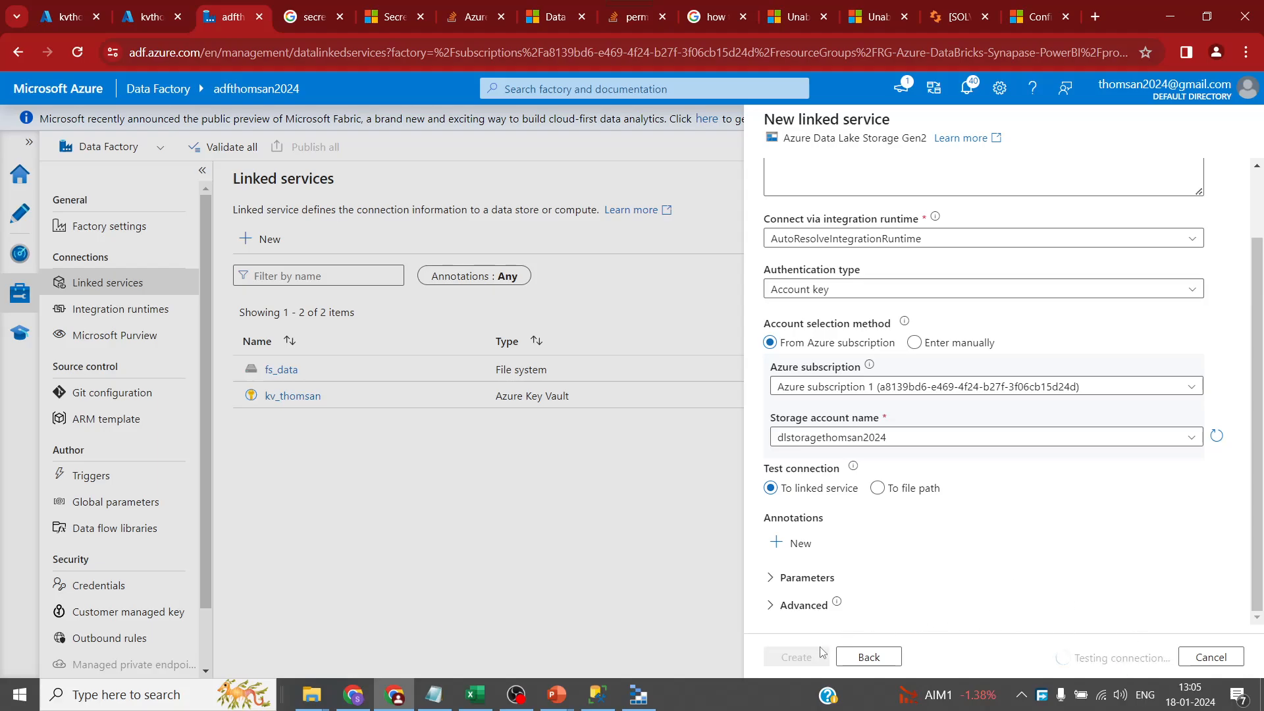
click(810, 656)
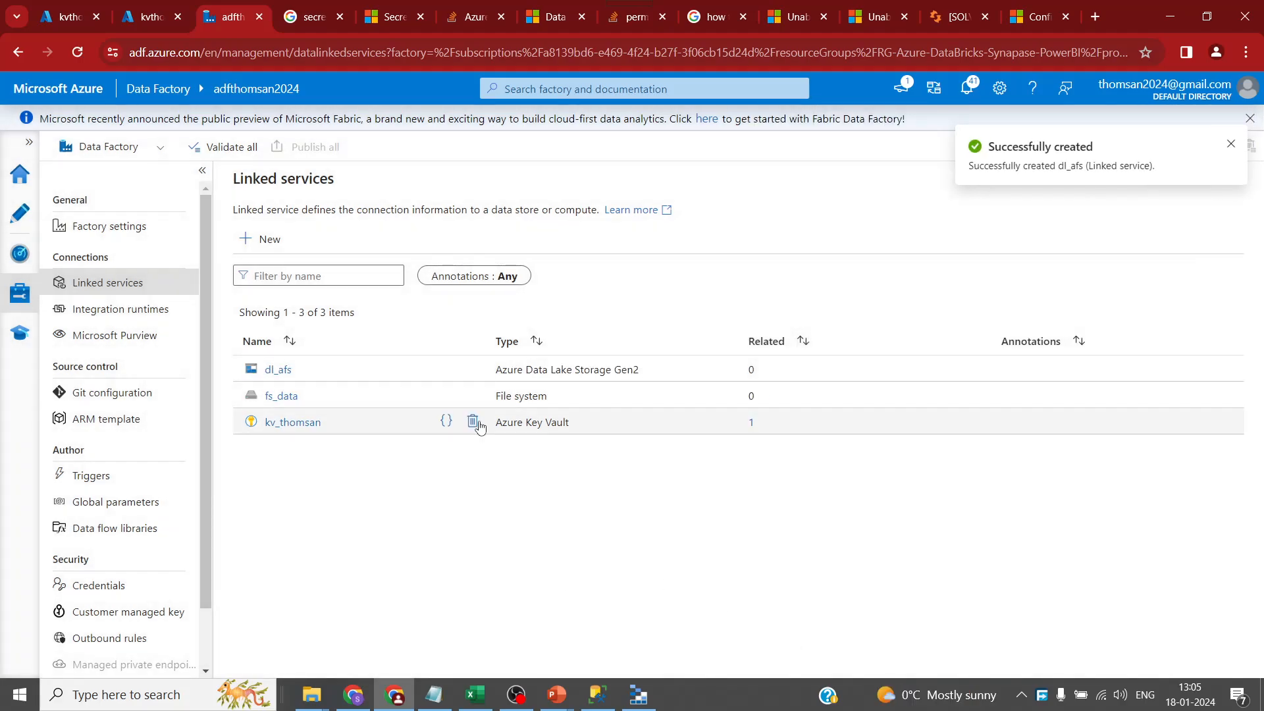
click(254, 239)
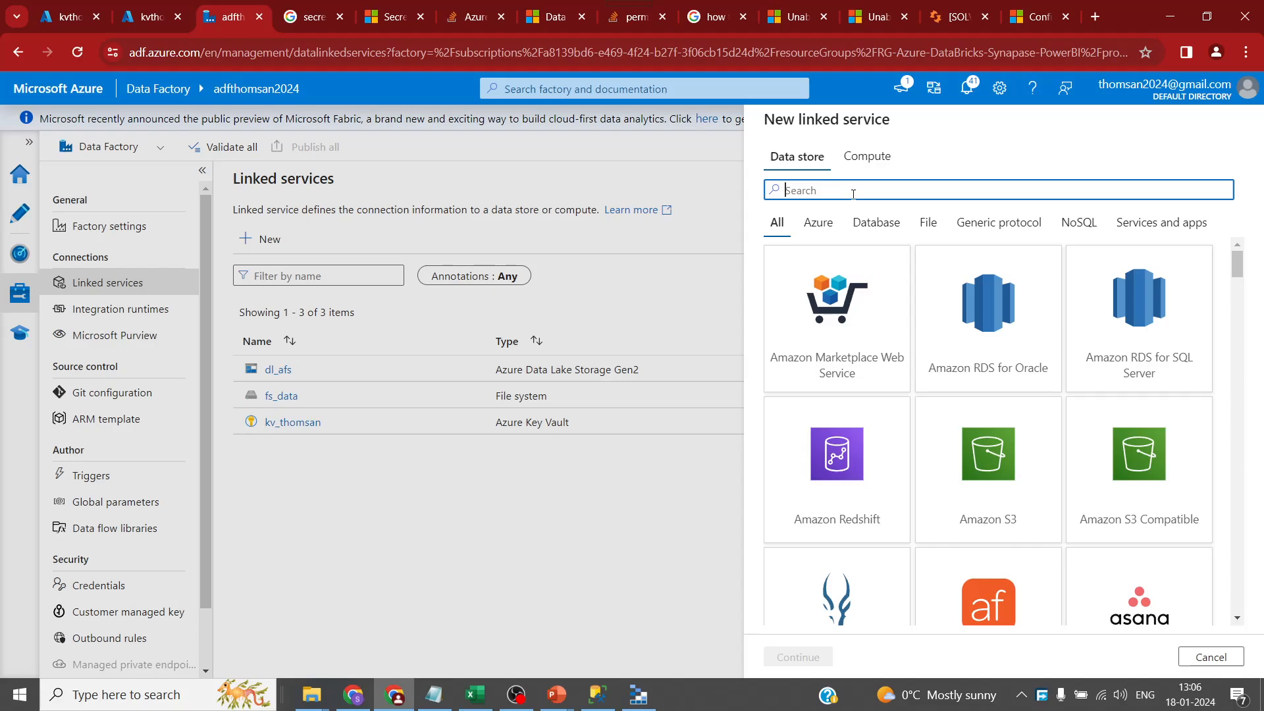
- Cancel the new linked service and review the dl_afs settings without changing them
text(data)
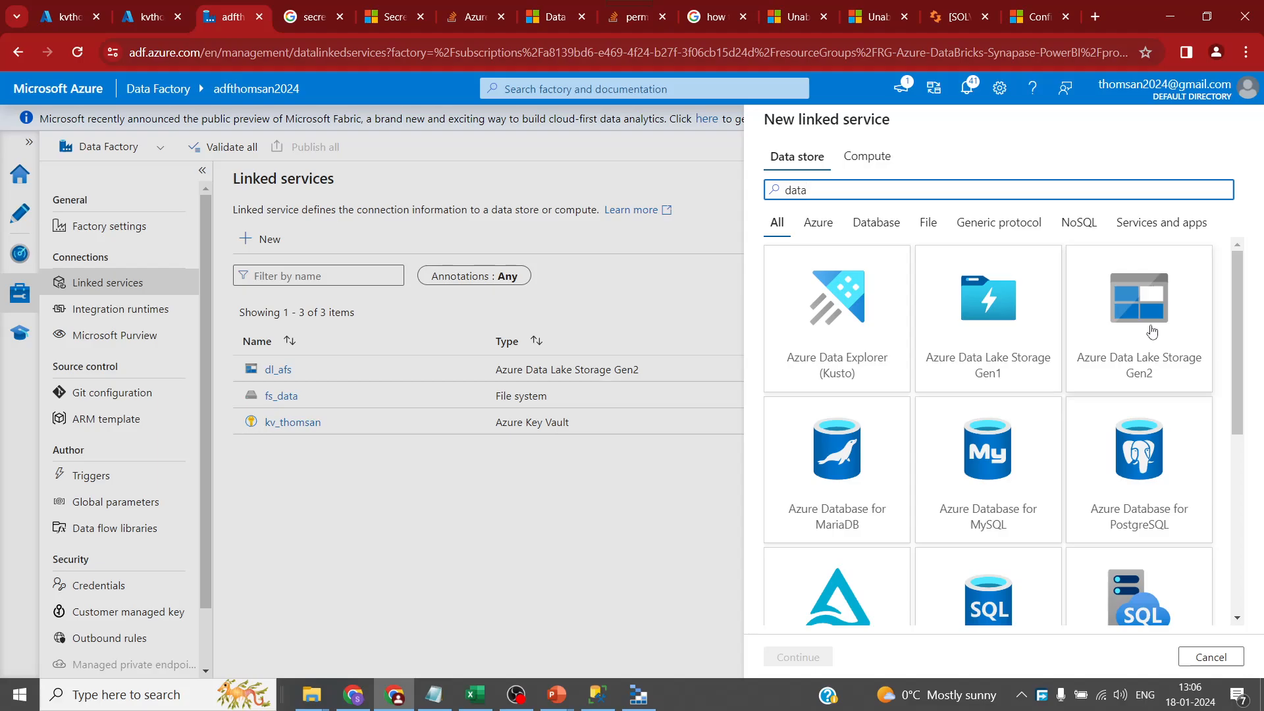
click(404, 492)
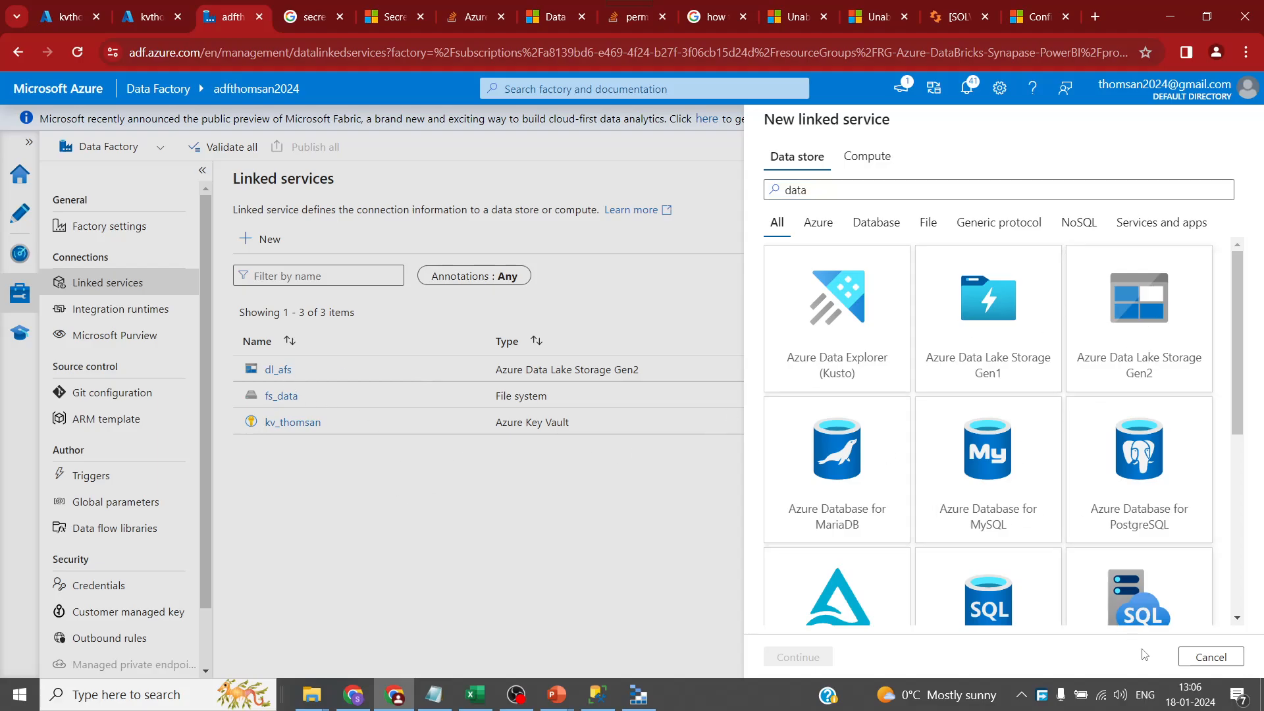
click(1189, 656)
click(279, 369)
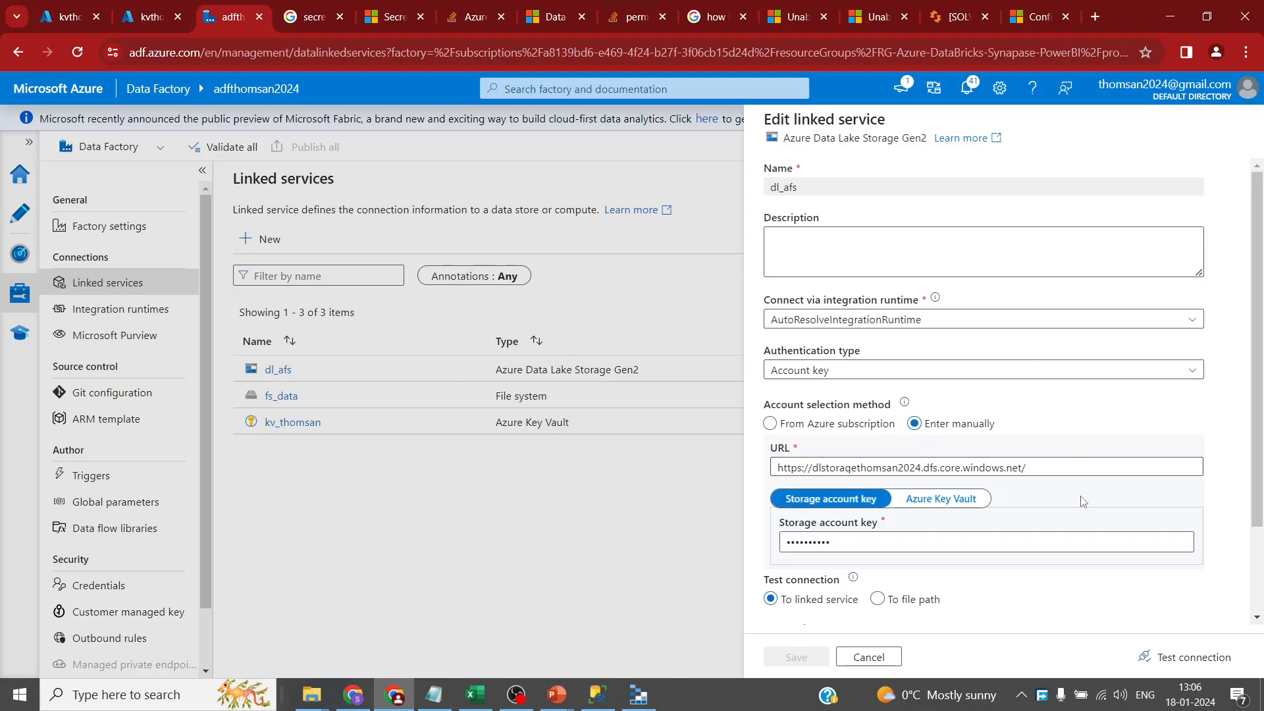
scroll(1082, 502, down, 2)
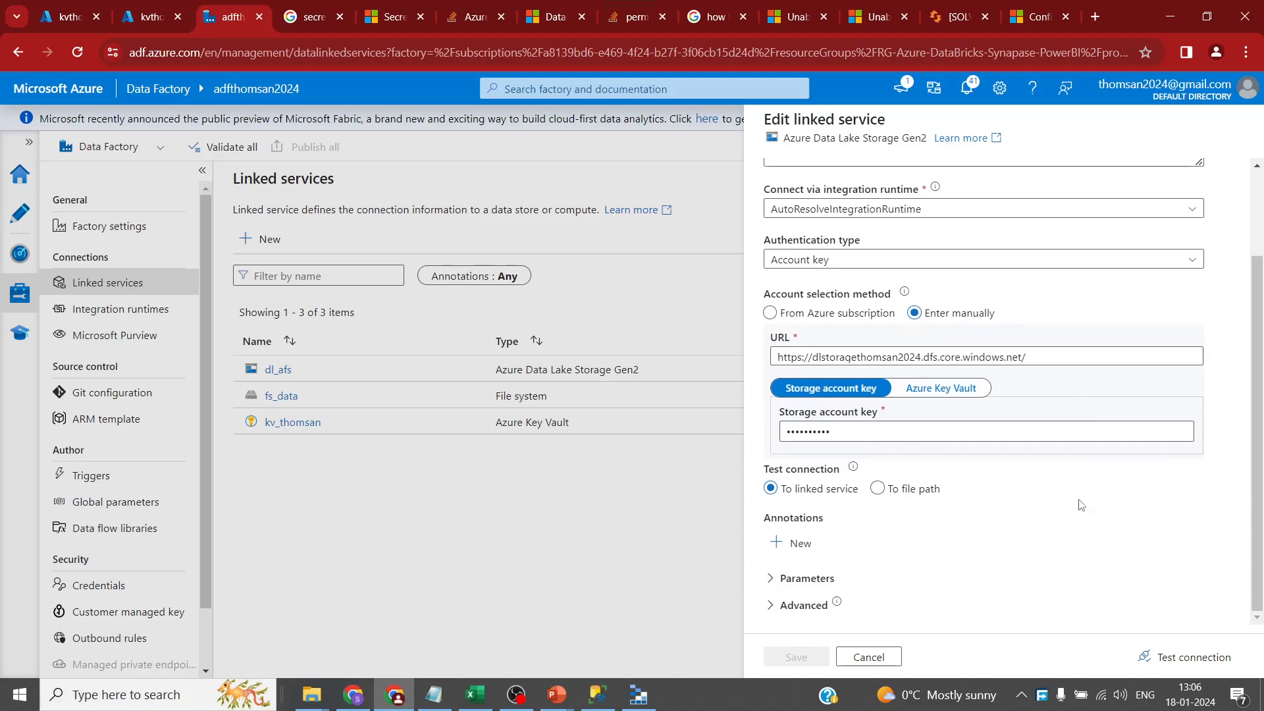
scroll(1082, 505, up, 2)
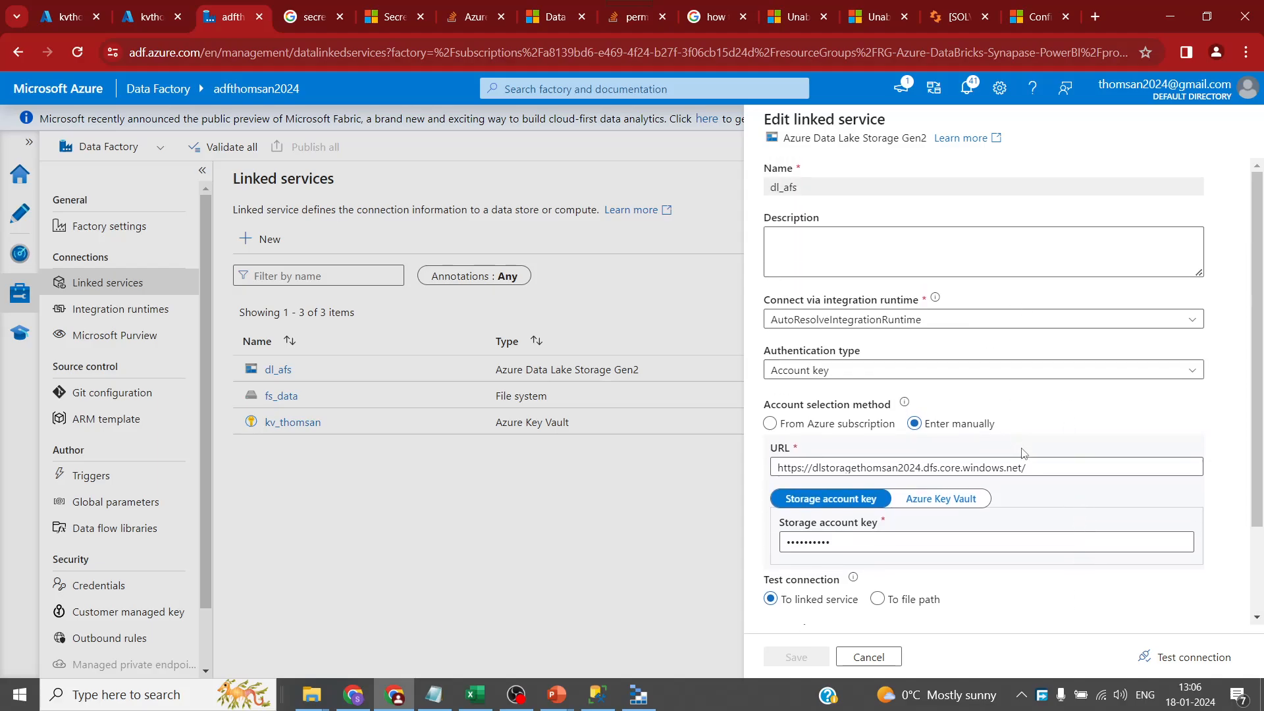
scroll(979, 502, down, 2)
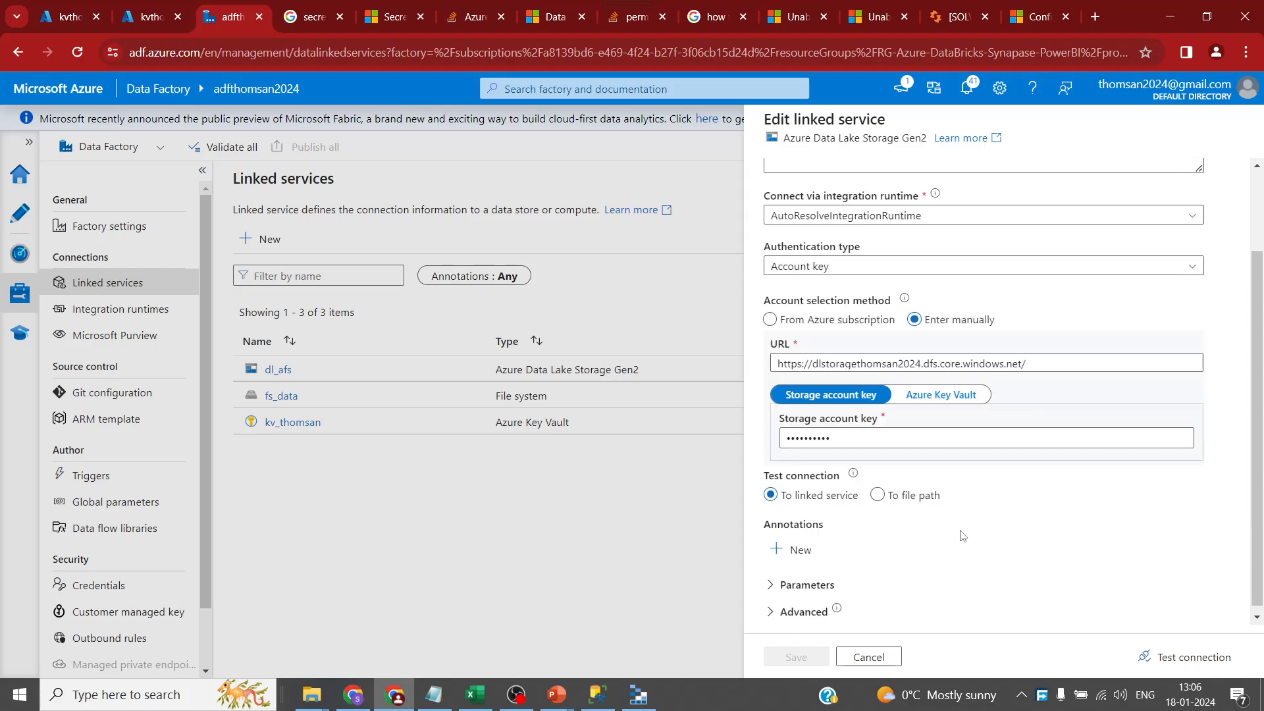
click(868, 657)
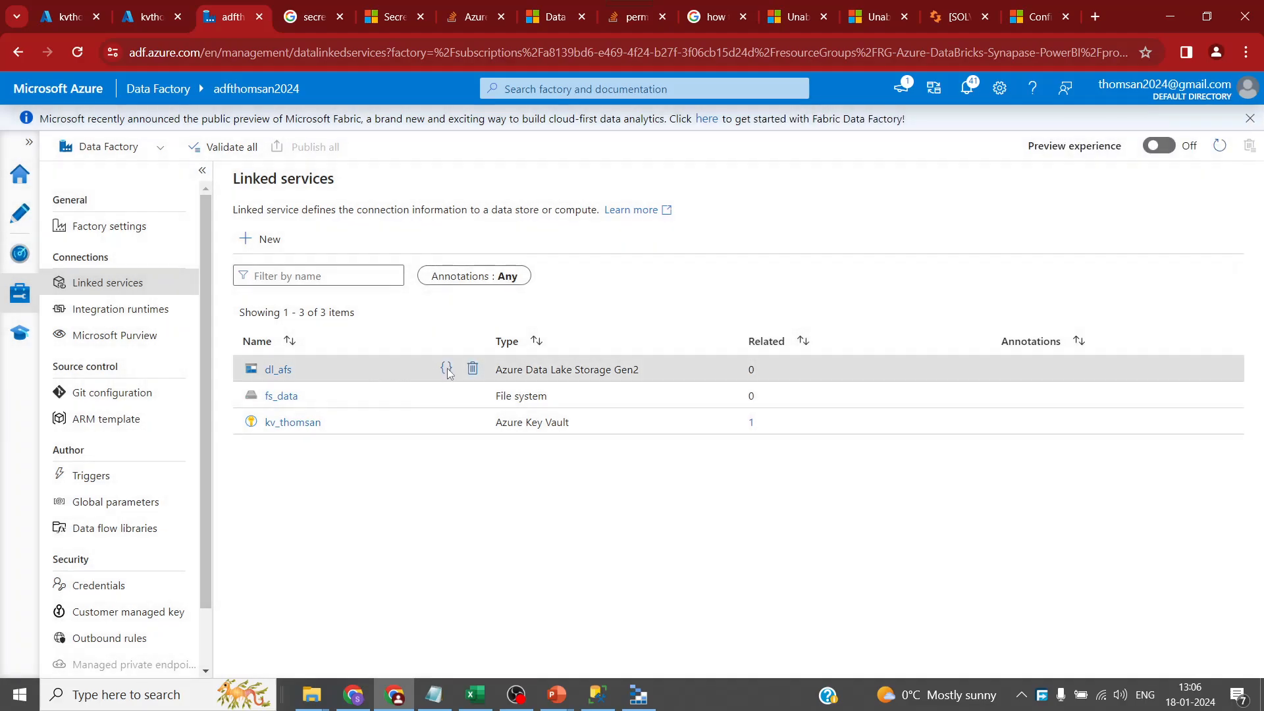
- Try renaming dl_afs in its JSON definition, then discard the unsaved edits
click(445, 370)
click(209, 229)
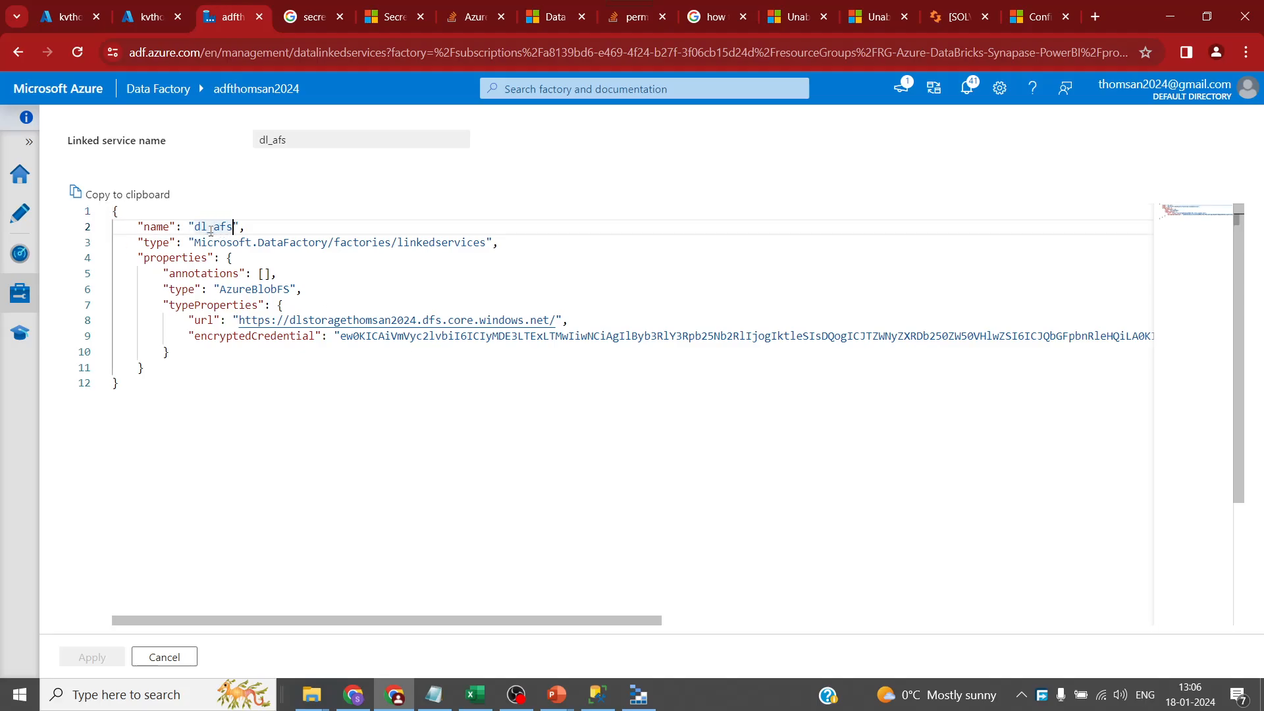
key(shift+Right)
key(shift+Right)
key(shift+Right)
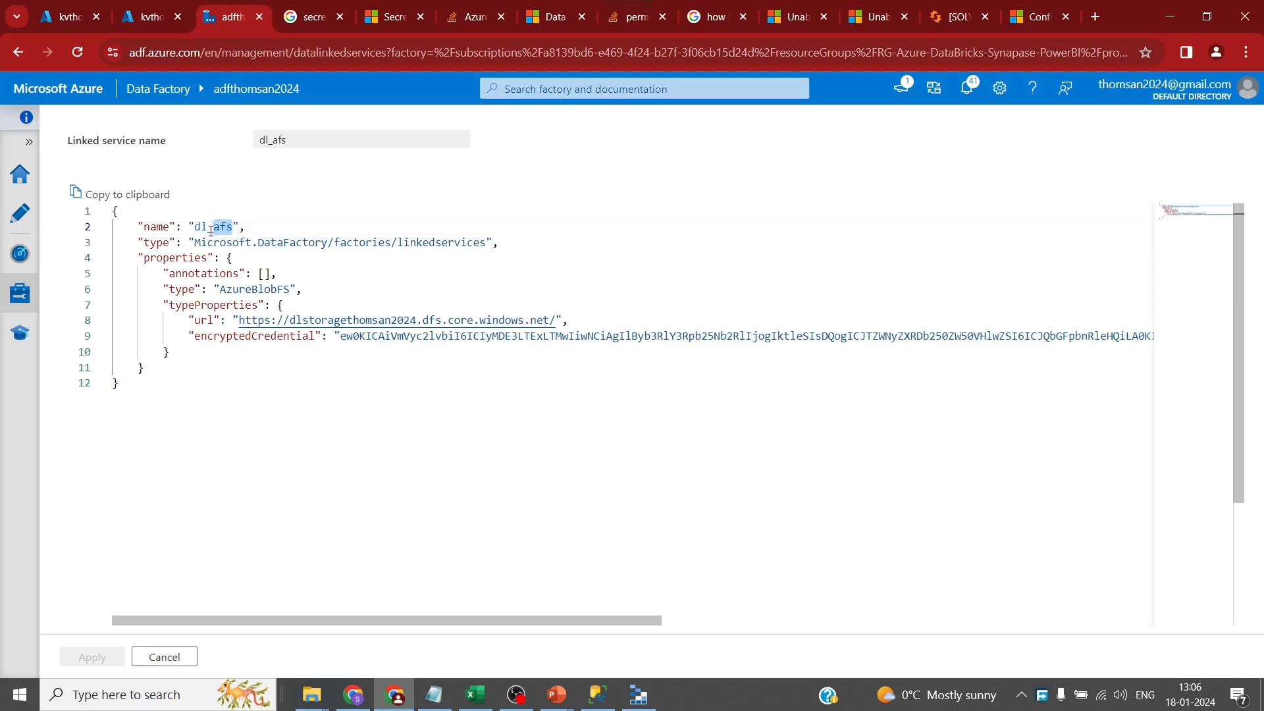
text(storage)
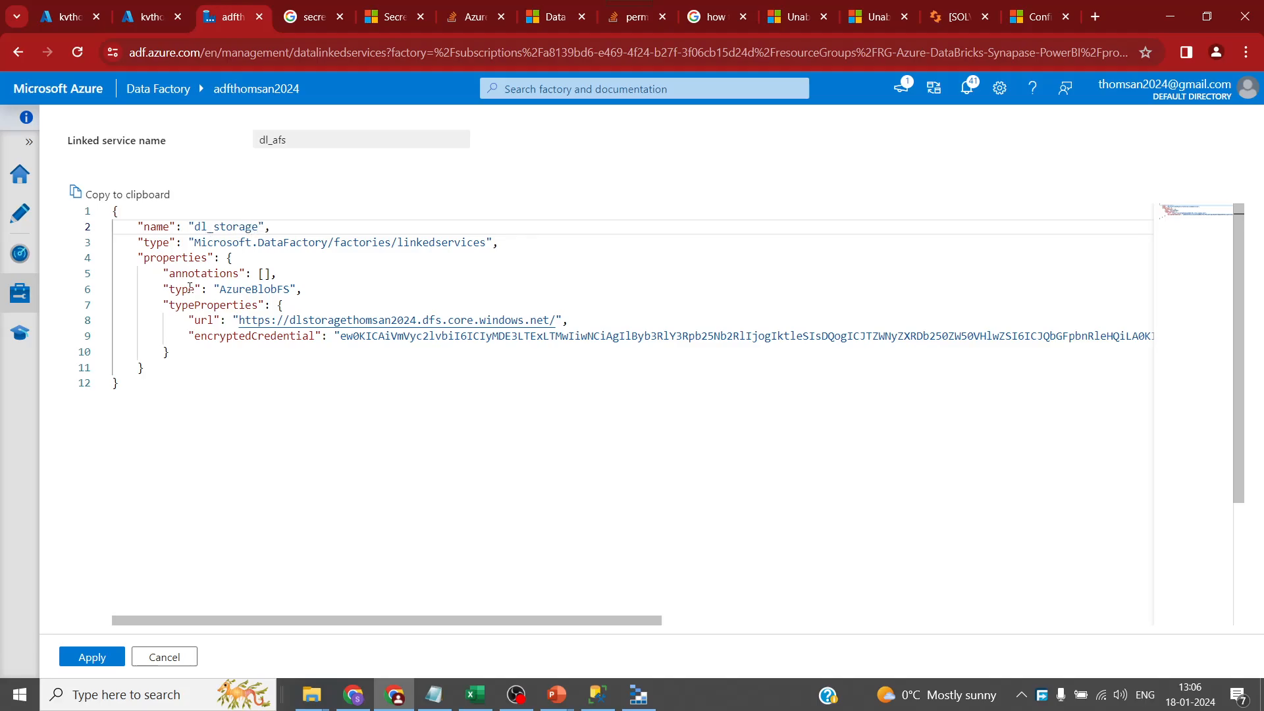
click(91, 656)
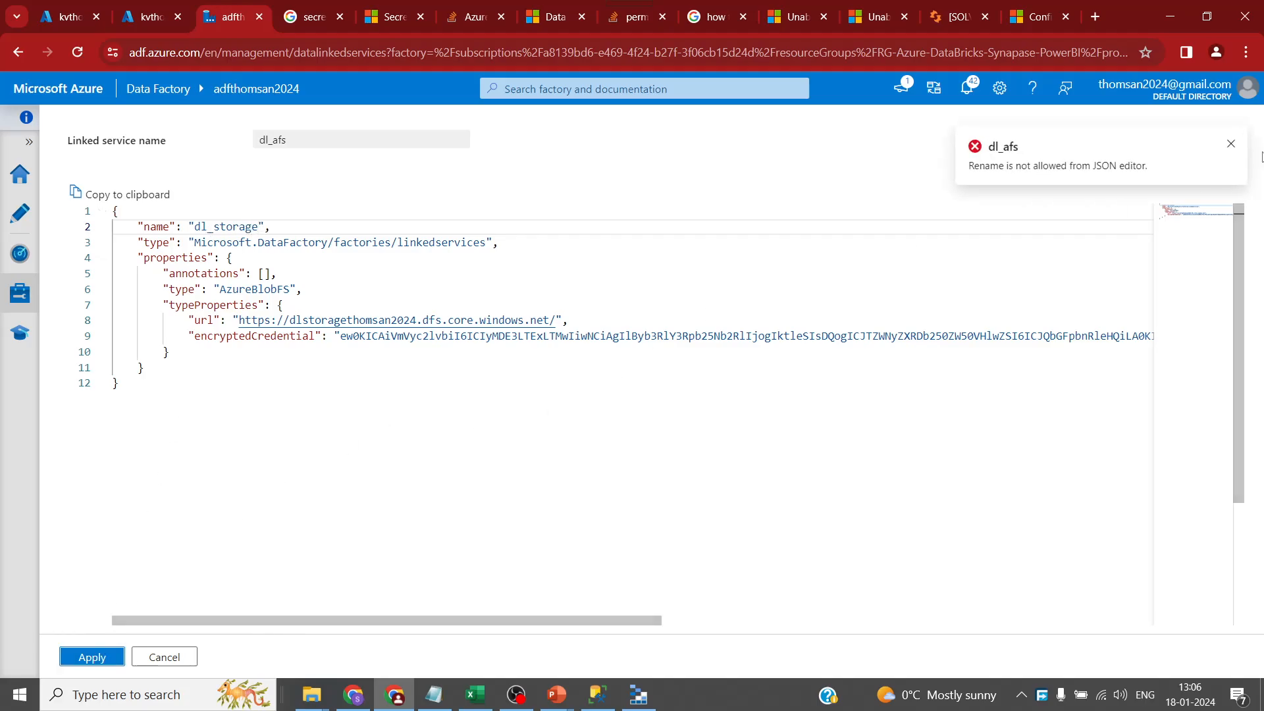
click(192, 656)
click(566, 424)
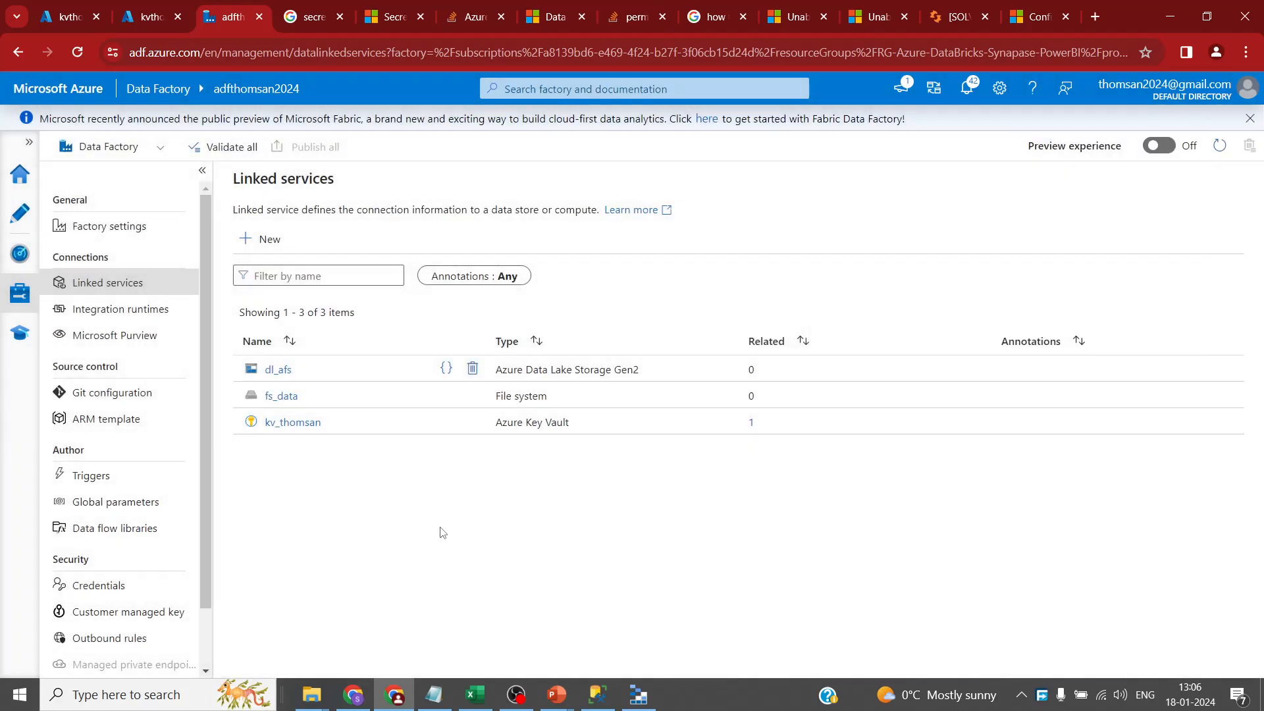
- Delete the dl_afs linked service and confirm the deletion
click(270, 239)
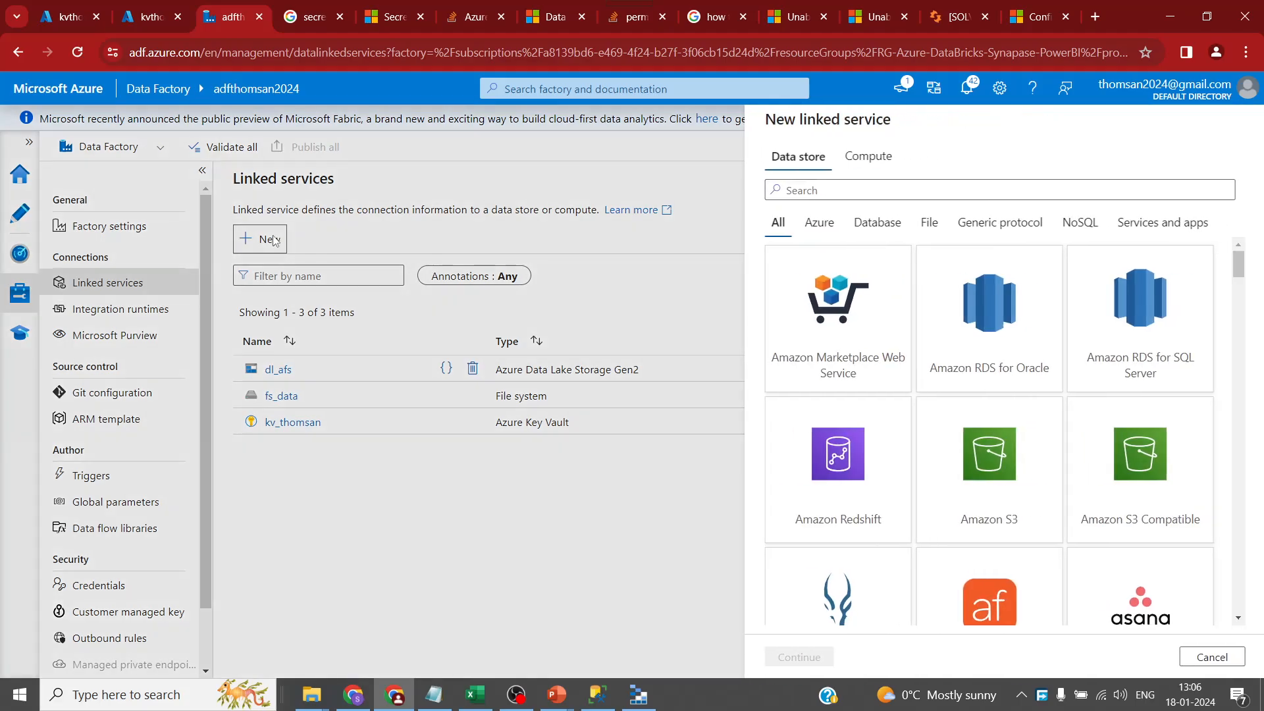
click(1211, 656)
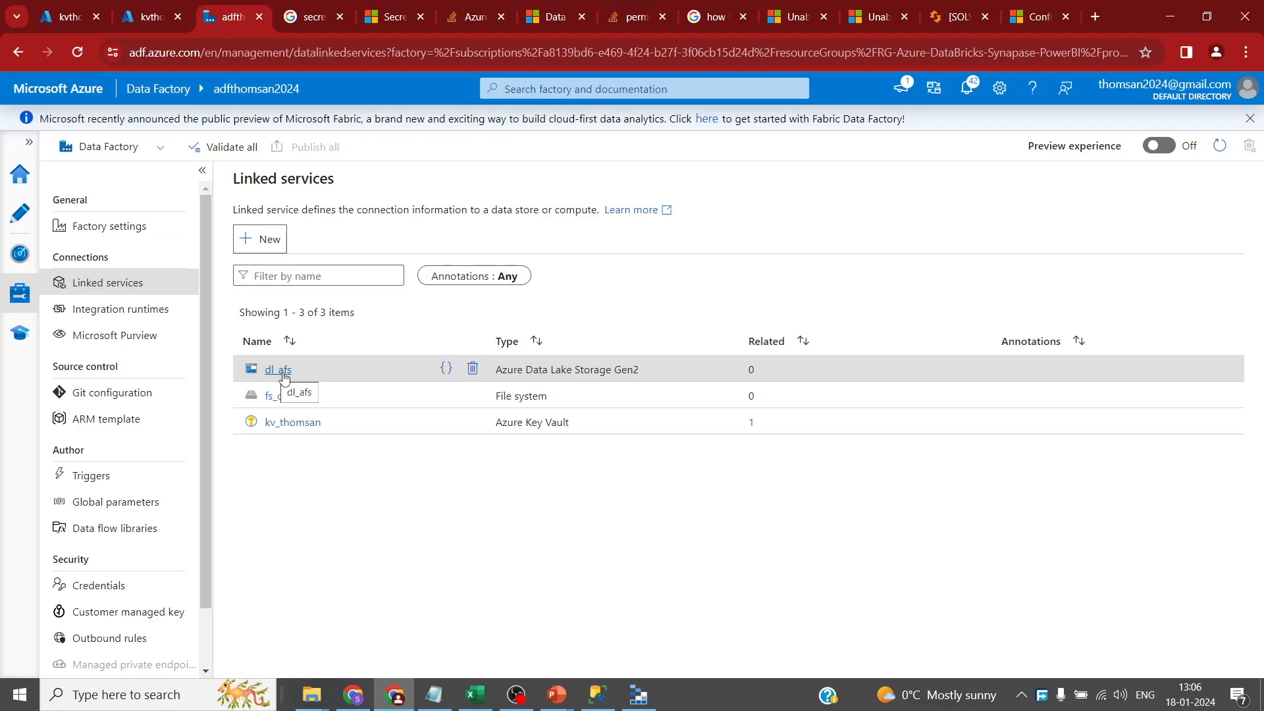
click(472, 369)
click(532, 449)
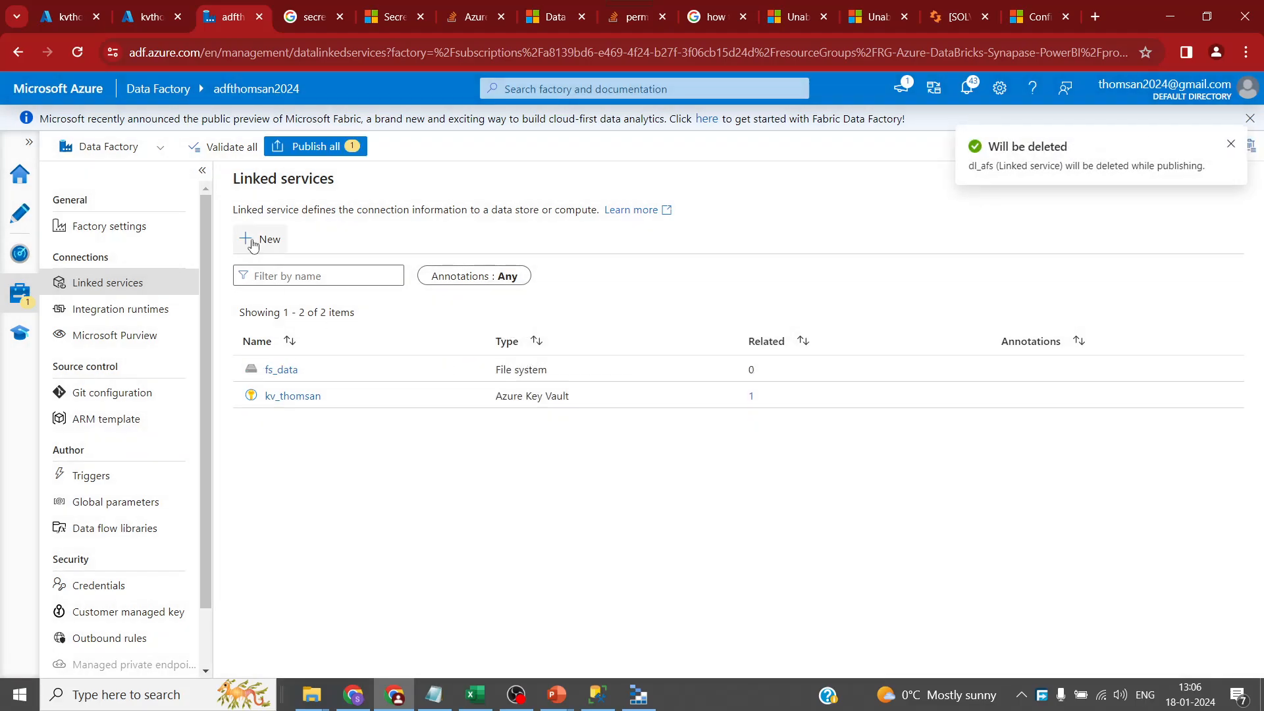
- Choose the Azure File Storage connector after checking the azurefileshare share, and name it dl_afs
click(254, 244)
text(a)
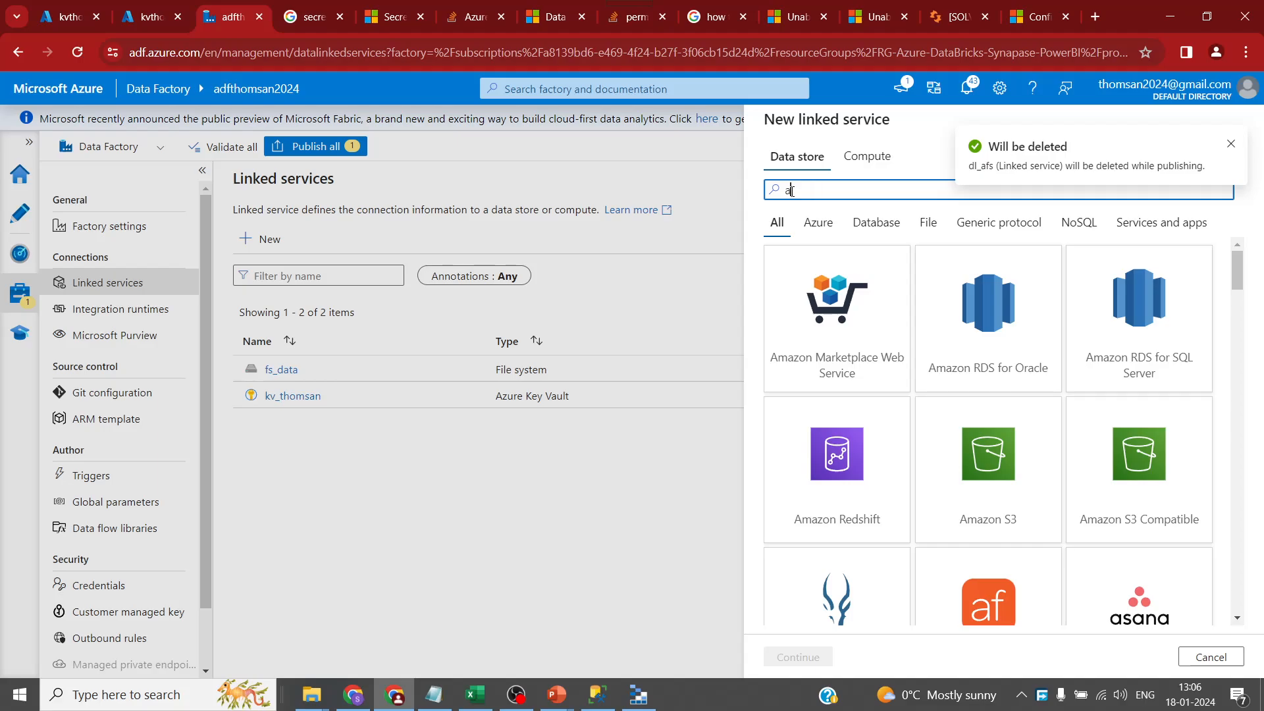
text(zure file)
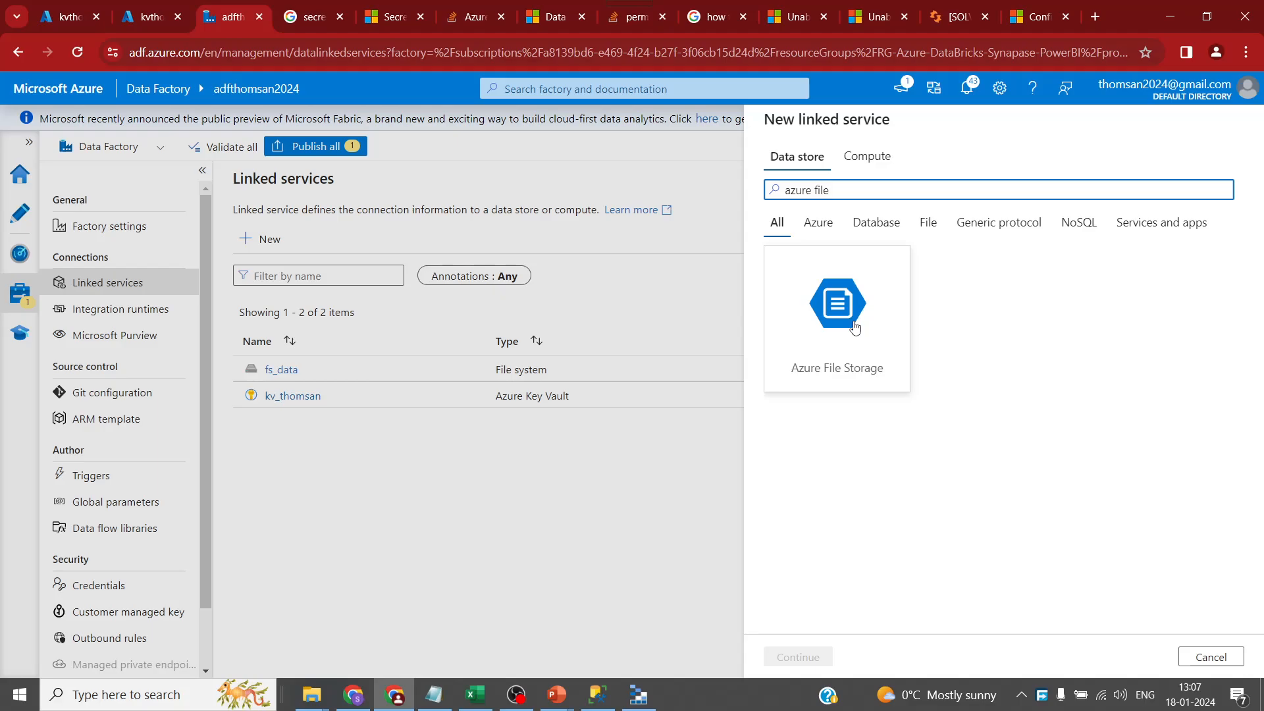
click(312, 695)
click(151, 625)
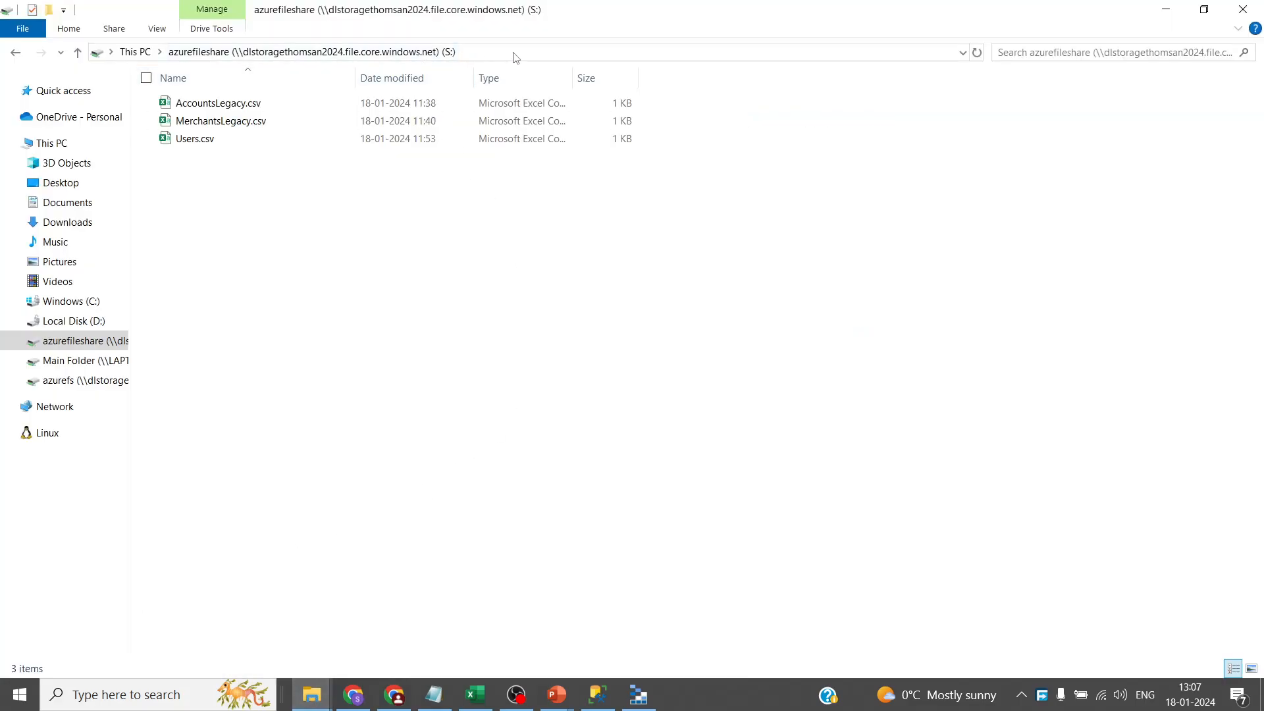
key(alt+Tab)
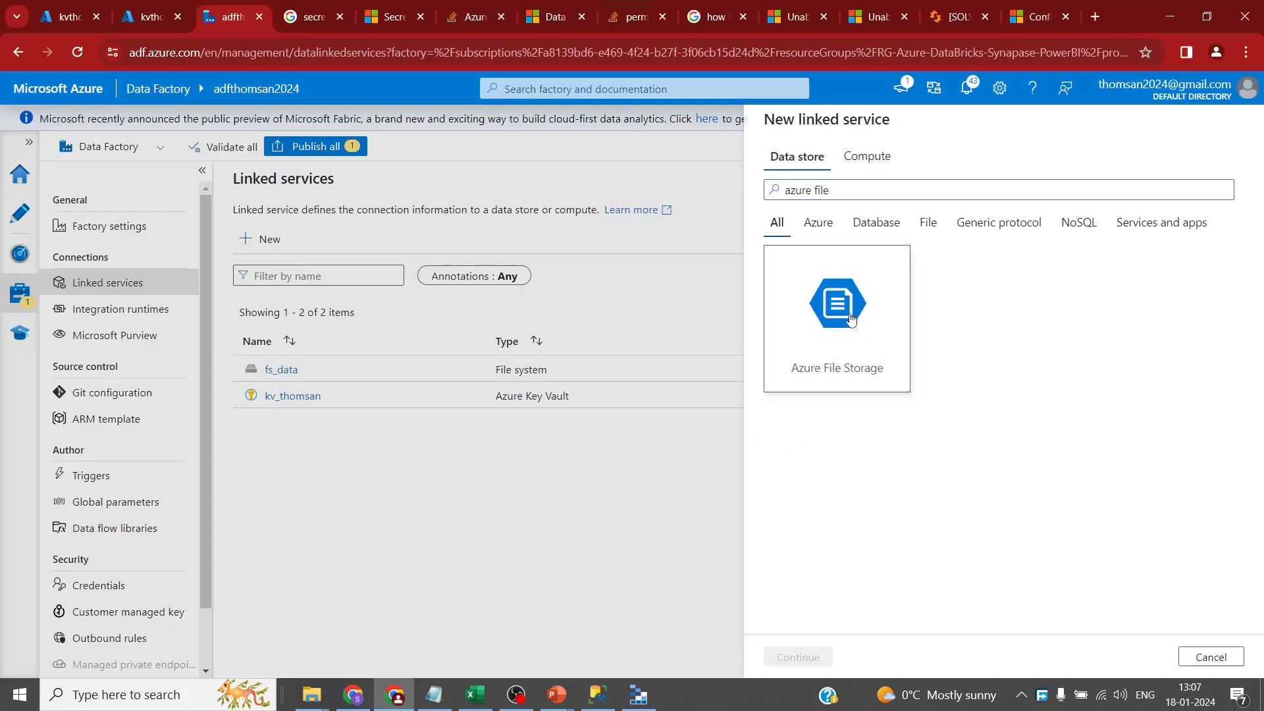
click(799, 657)
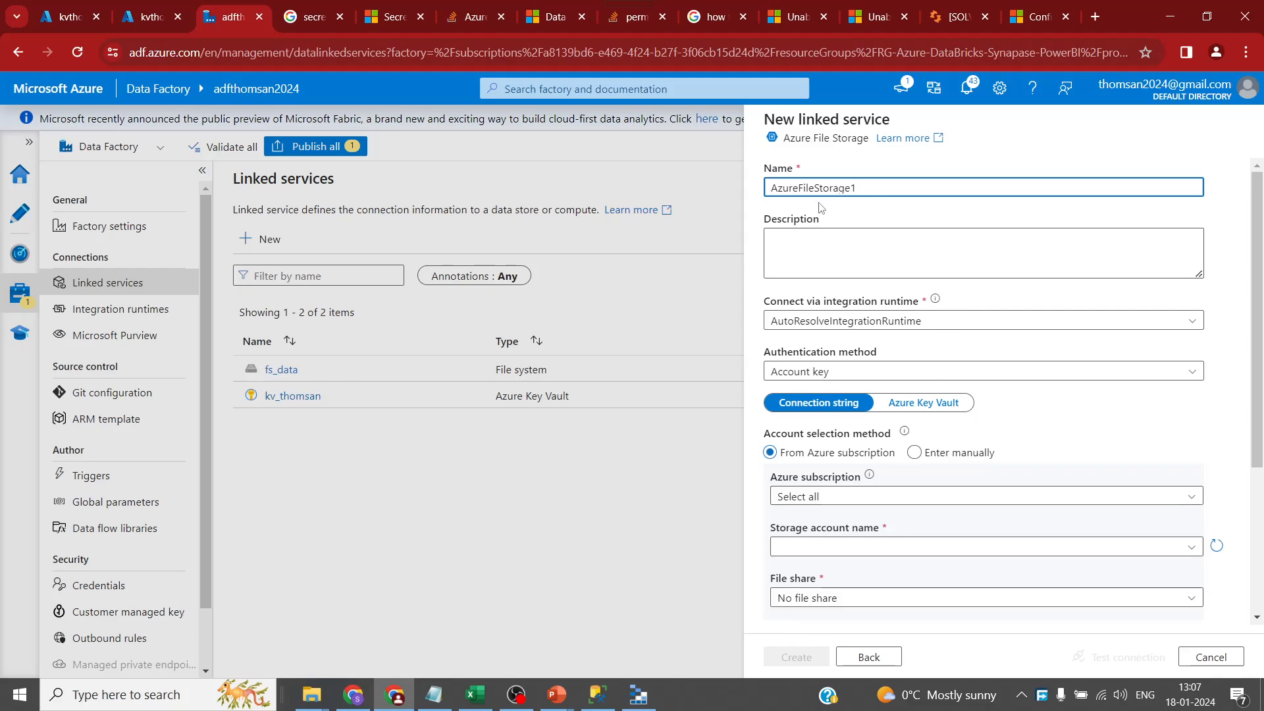
double_click(890, 184)
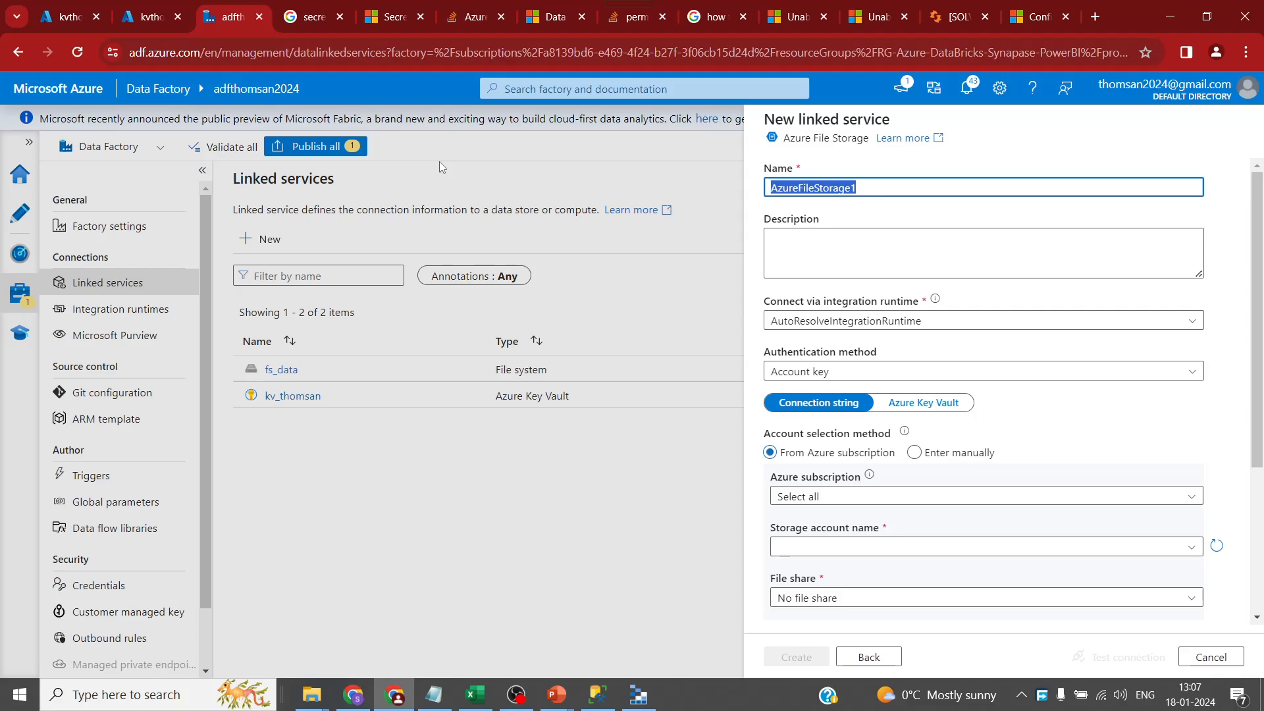
text(dl_afs)
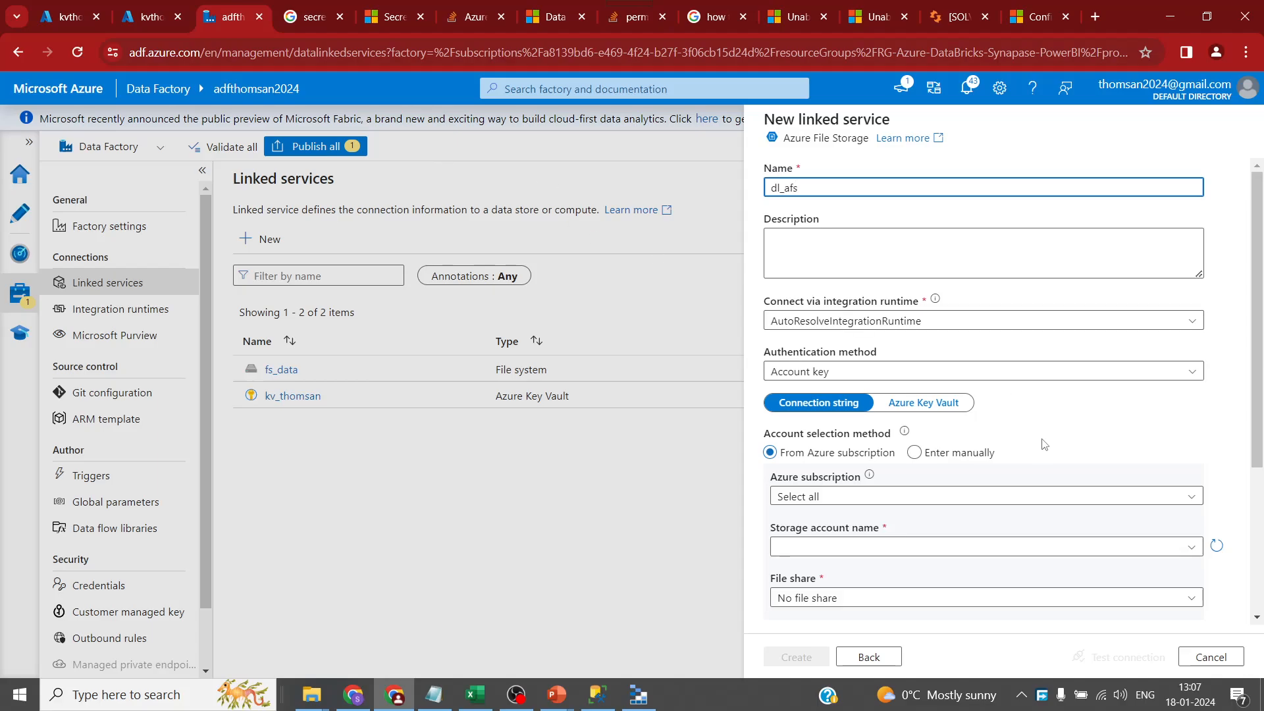
- Connect it to dlstoragethomsan2024's azurefileshare share, test the connection, and create it
scroll(974, 431, down, 1)
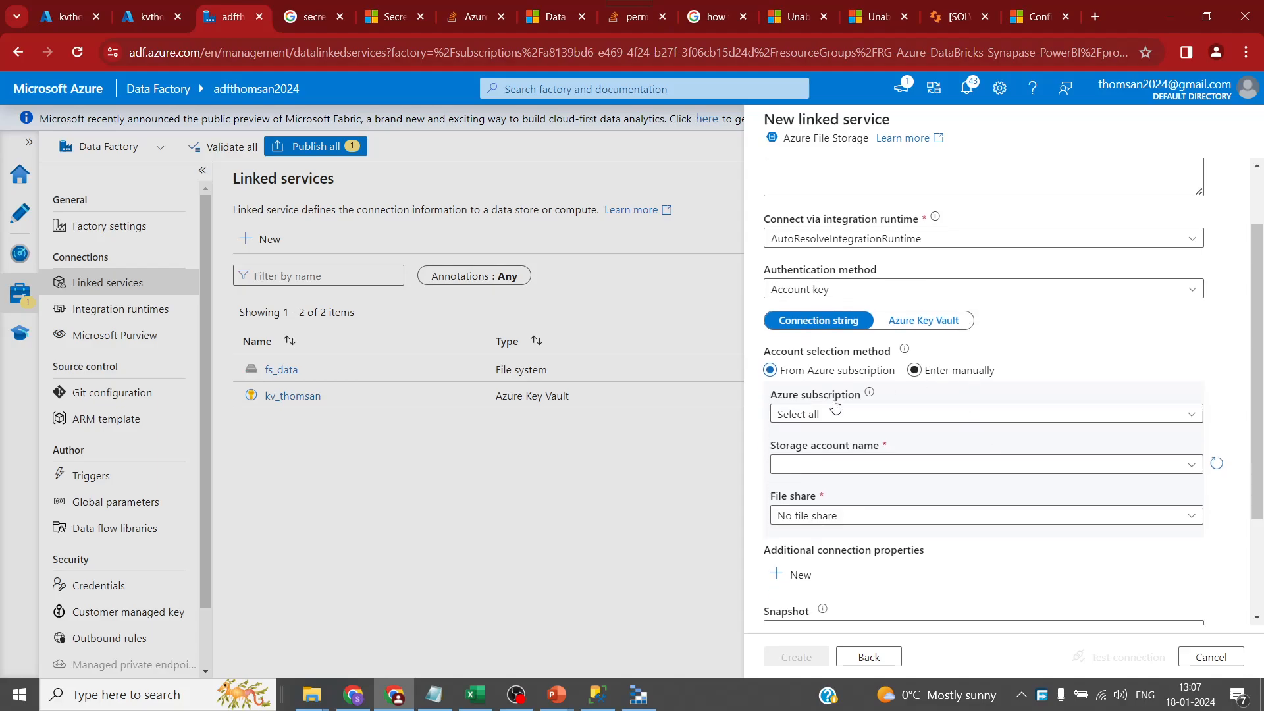
click(984, 413)
click(938, 461)
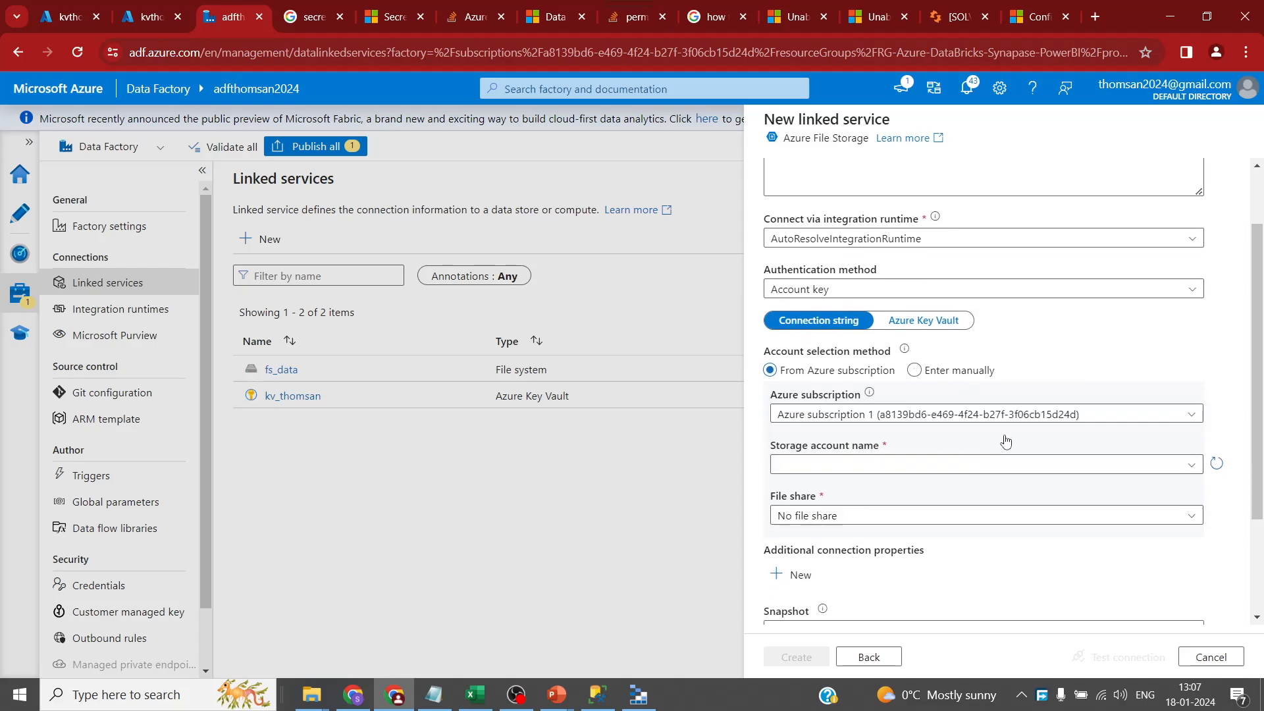
click(1060, 470)
click(909, 488)
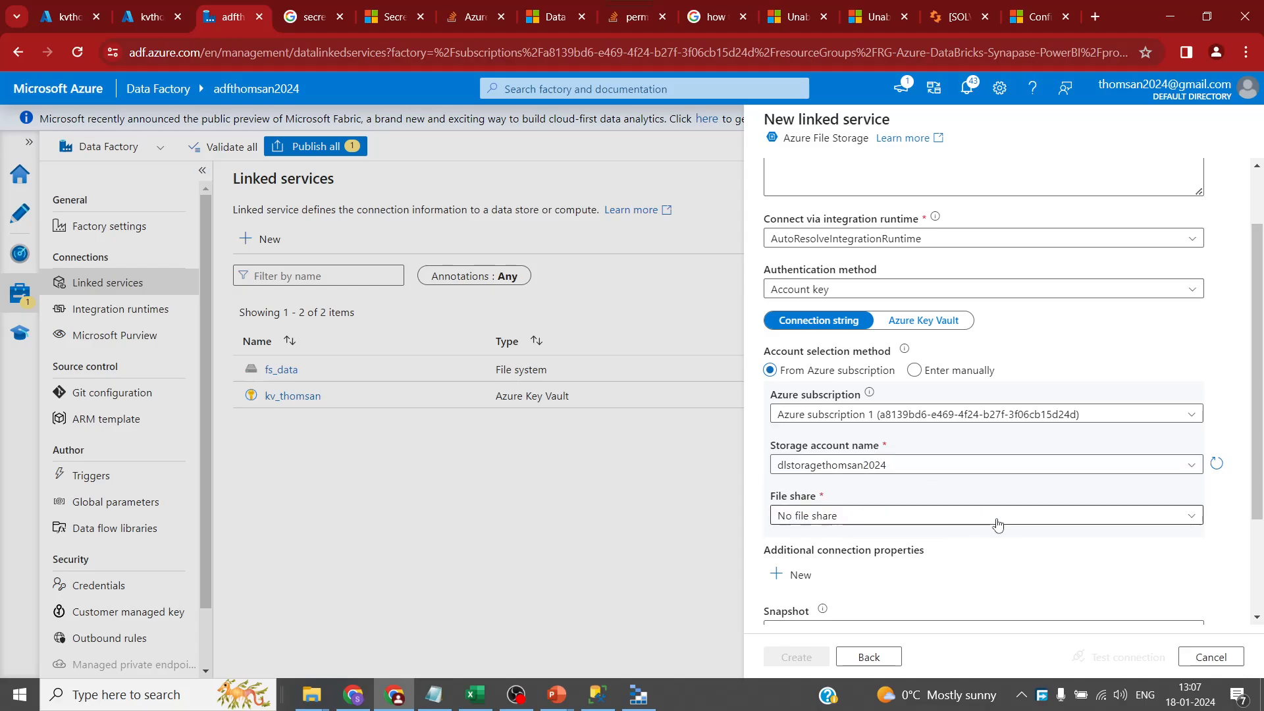
click(1043, 520)
scroll(1046, 520, down, 2)
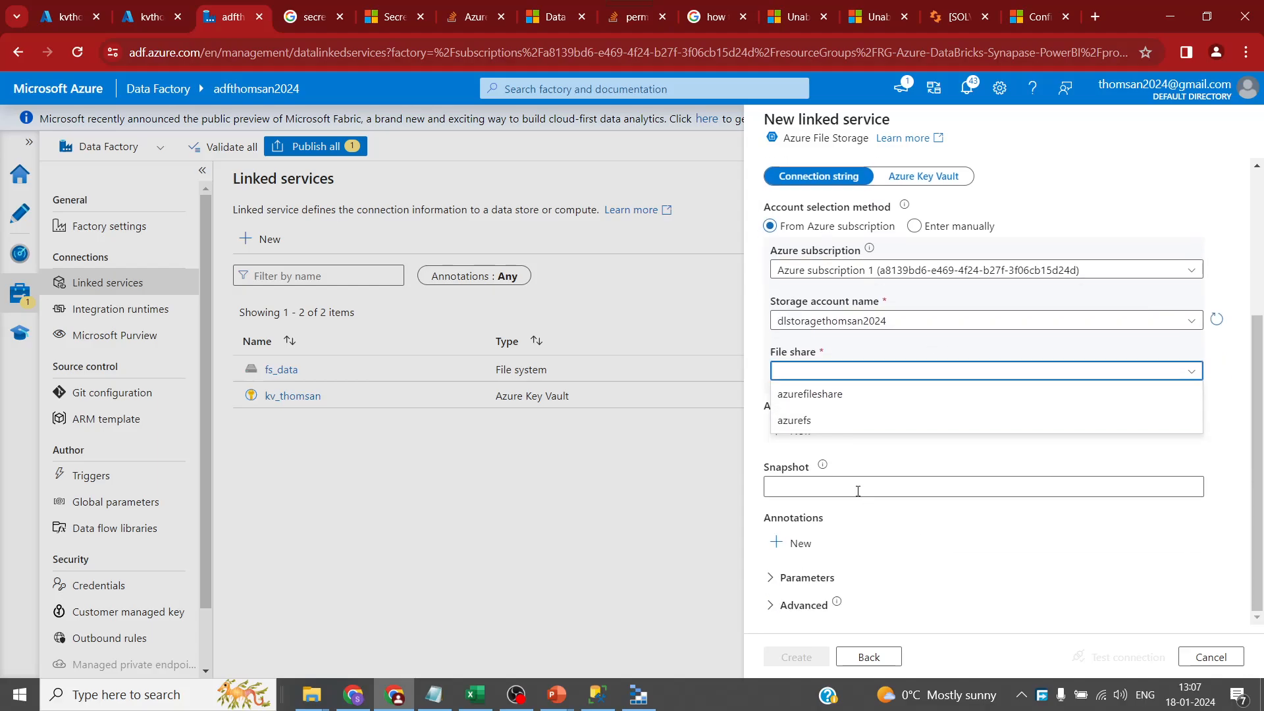
click(820, 400)
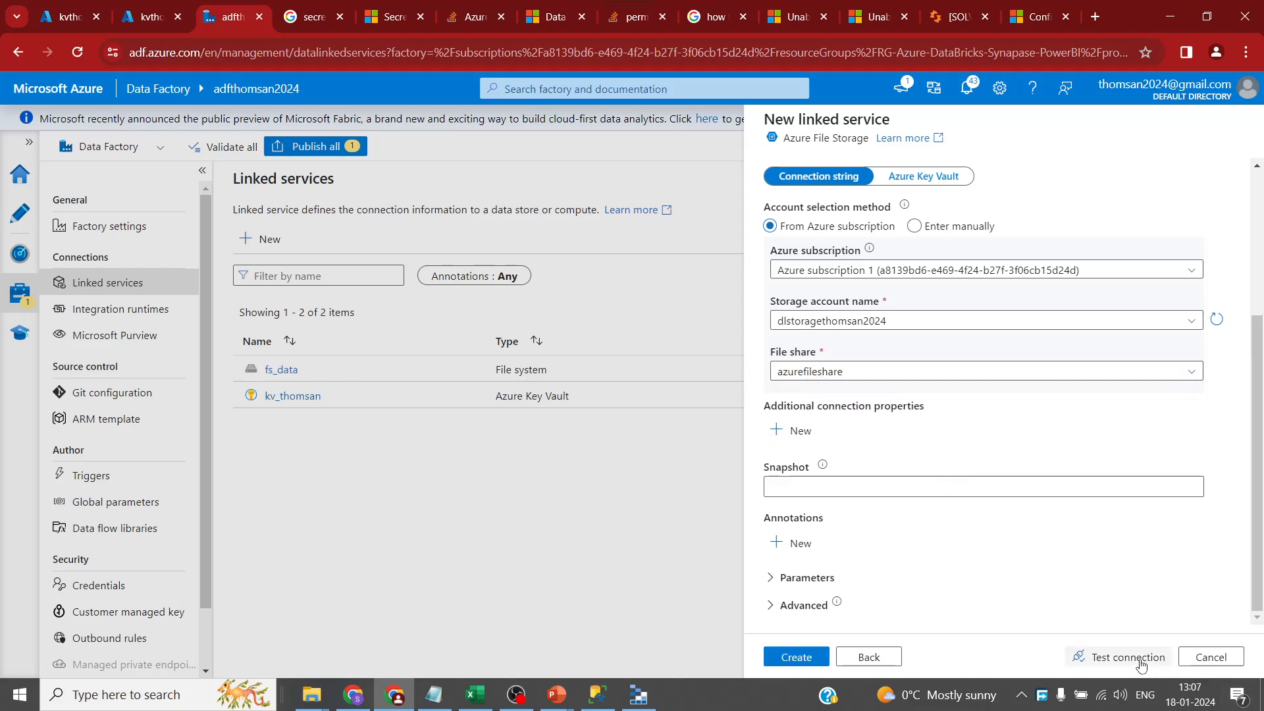
click(1143, 665)
click(804, 657)
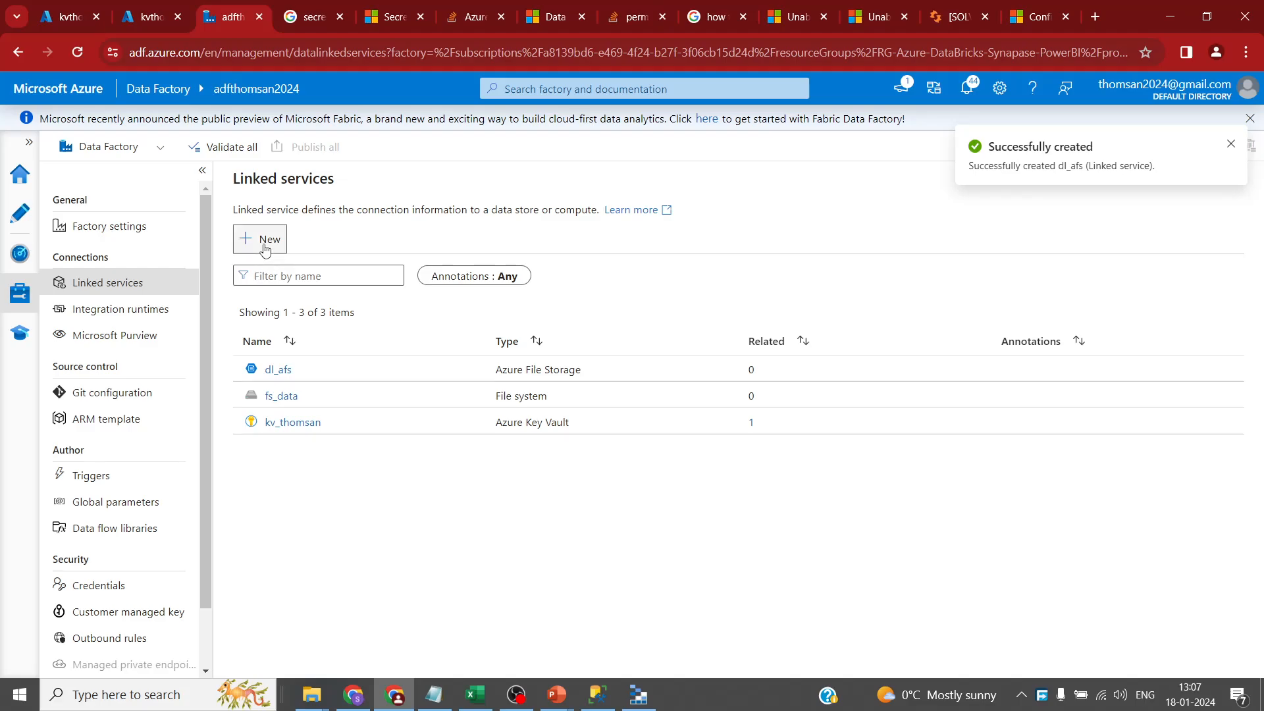
- Pick the Azure Blob Storage connector and name the linked service bs_storage
click(264, 239)
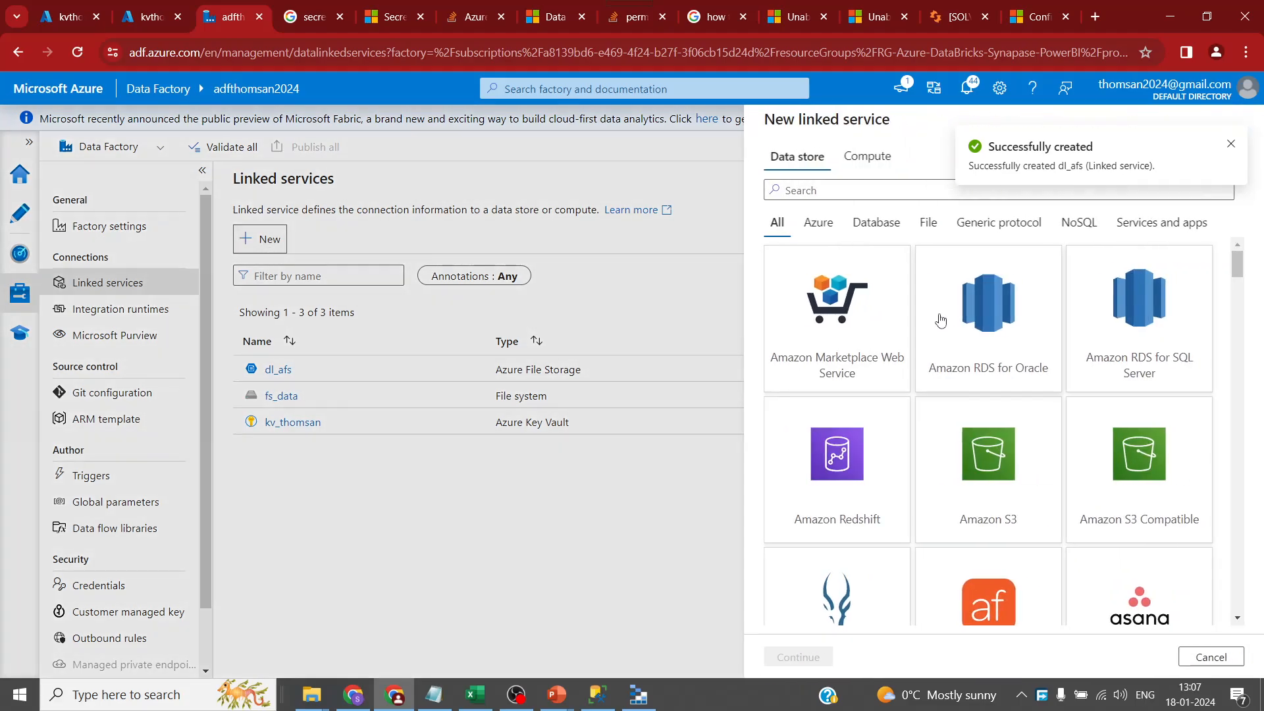
click(871, 189)
text(data)
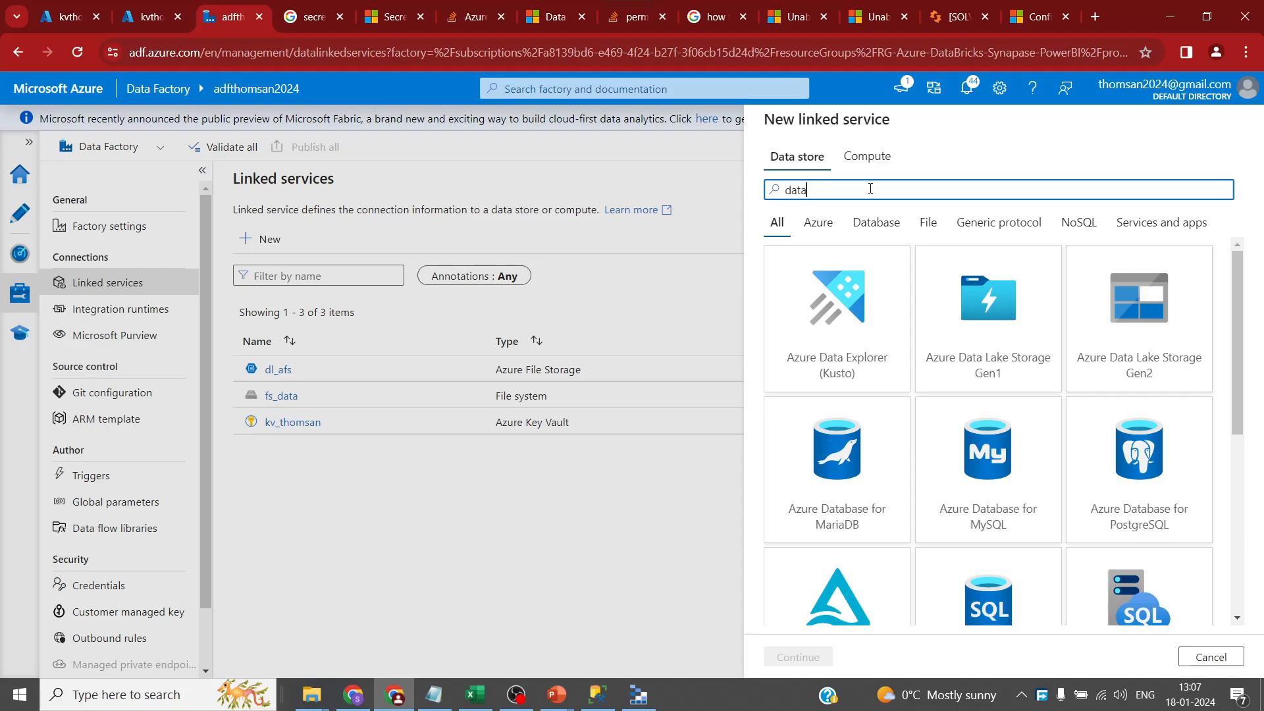
key(BackSpace)
key(BackSpace)
key(BackSpace)
key(BackSpace)
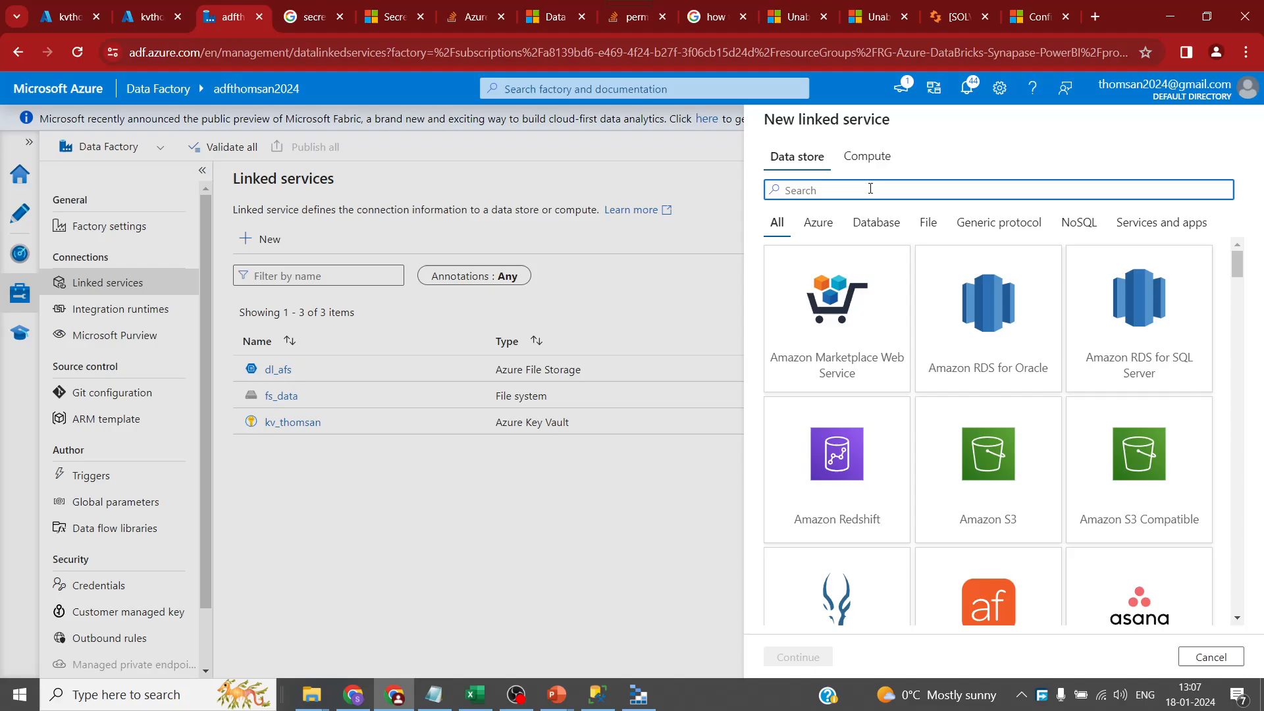
text(bl)
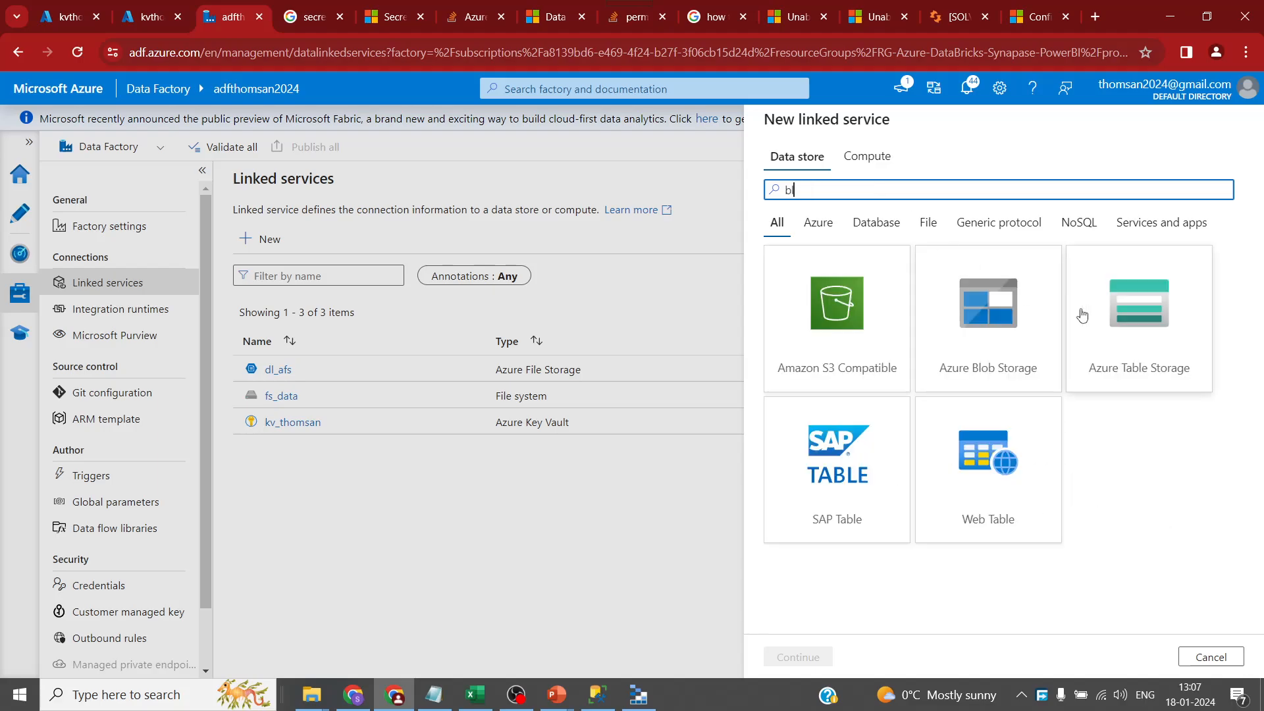
click(987, 368)
click(797, 656)
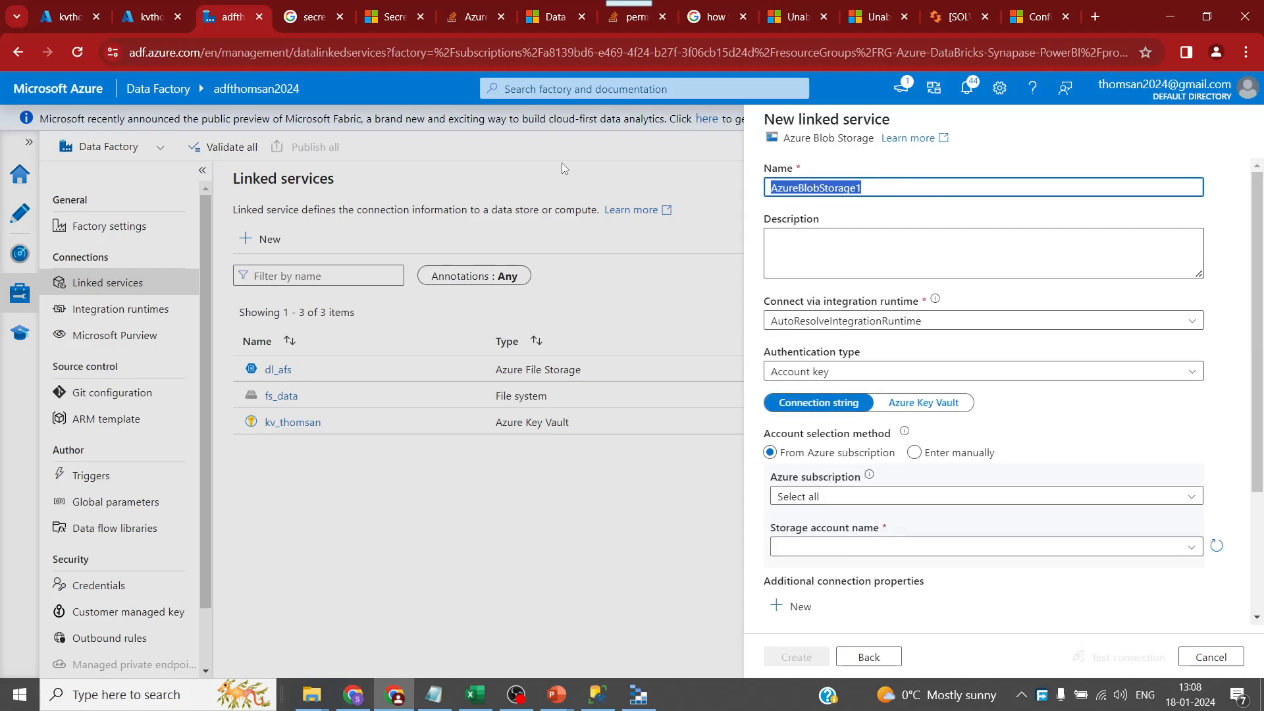
text(bs)
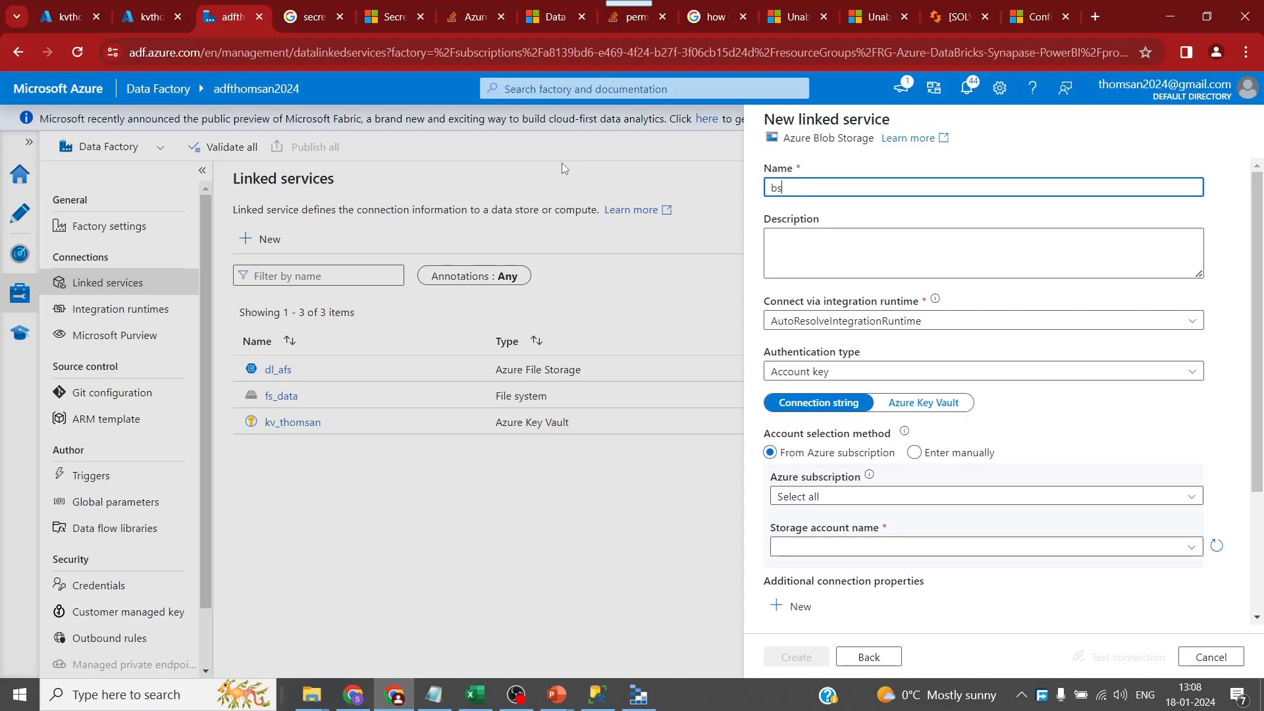
text(torage)
- Connect it to the storagethomsan2024 account, test the connection, and create it
scroll(1053, 428, down, 1)
click(927, 412)
click(876, 458)
click(979, 464)
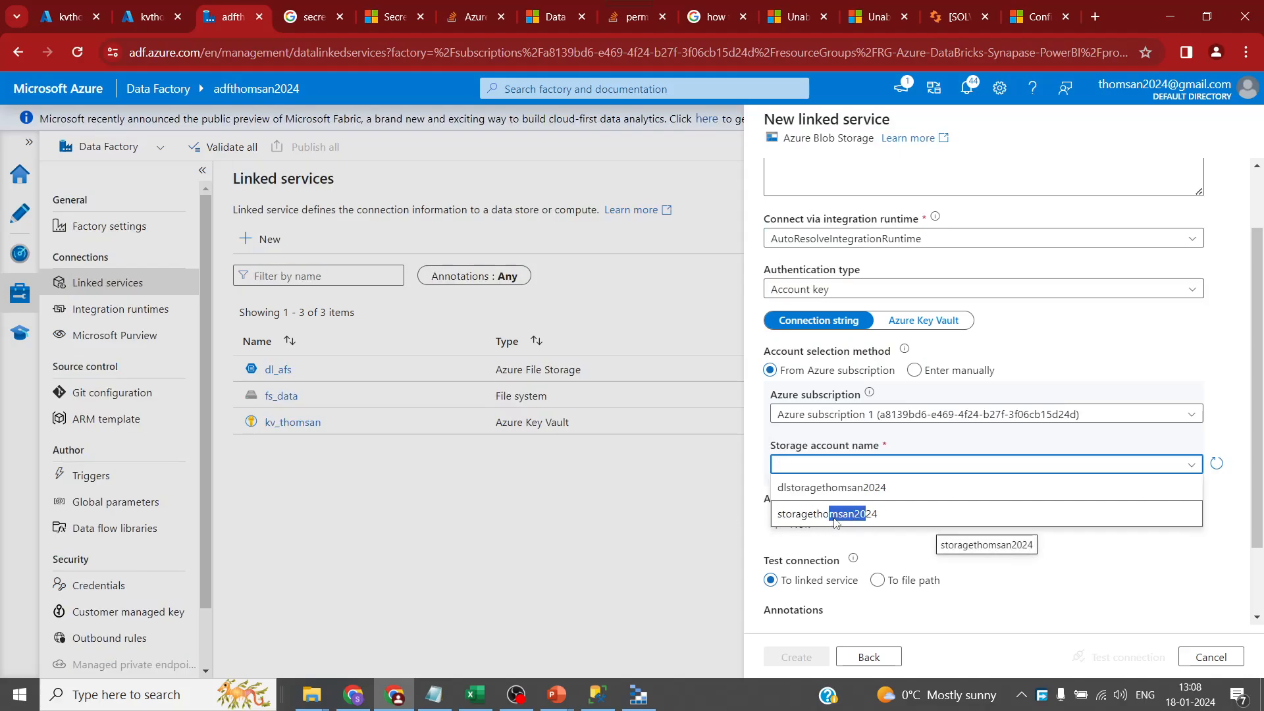
click(870, 514)
scroll(921, 573, down, 2)
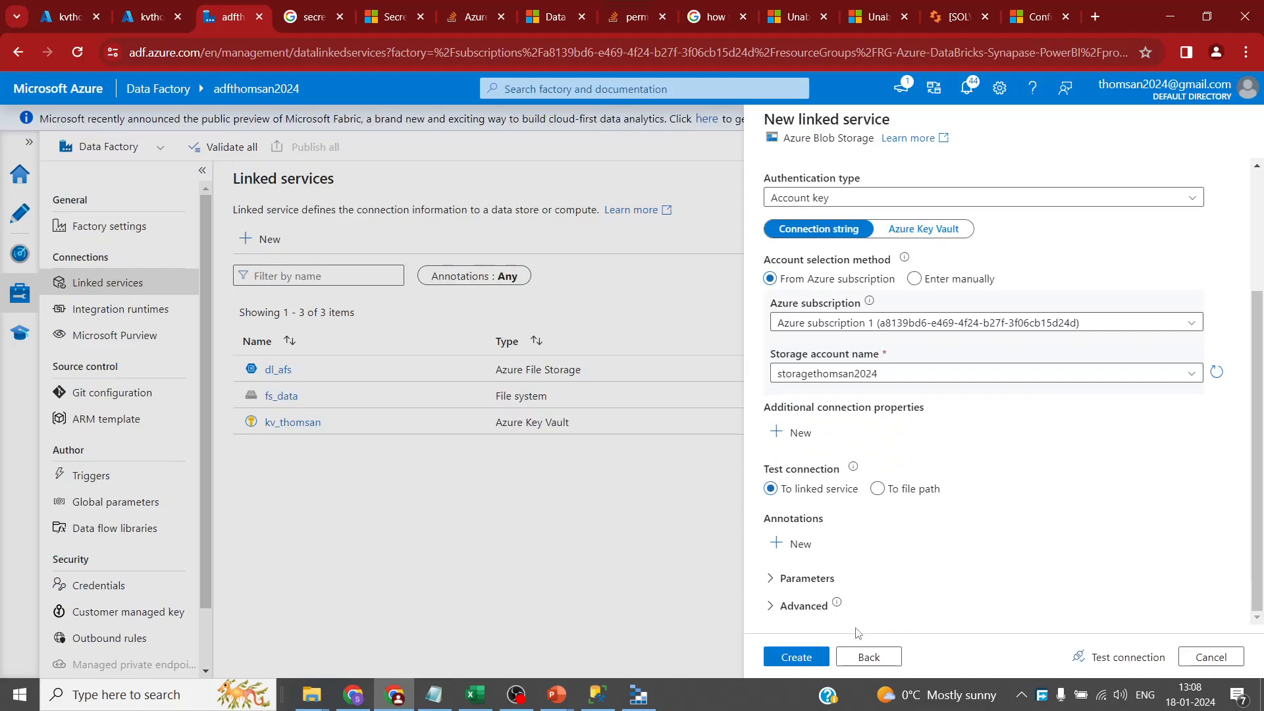
click(1112, 658)
scroll(1012, 495, up, 3)
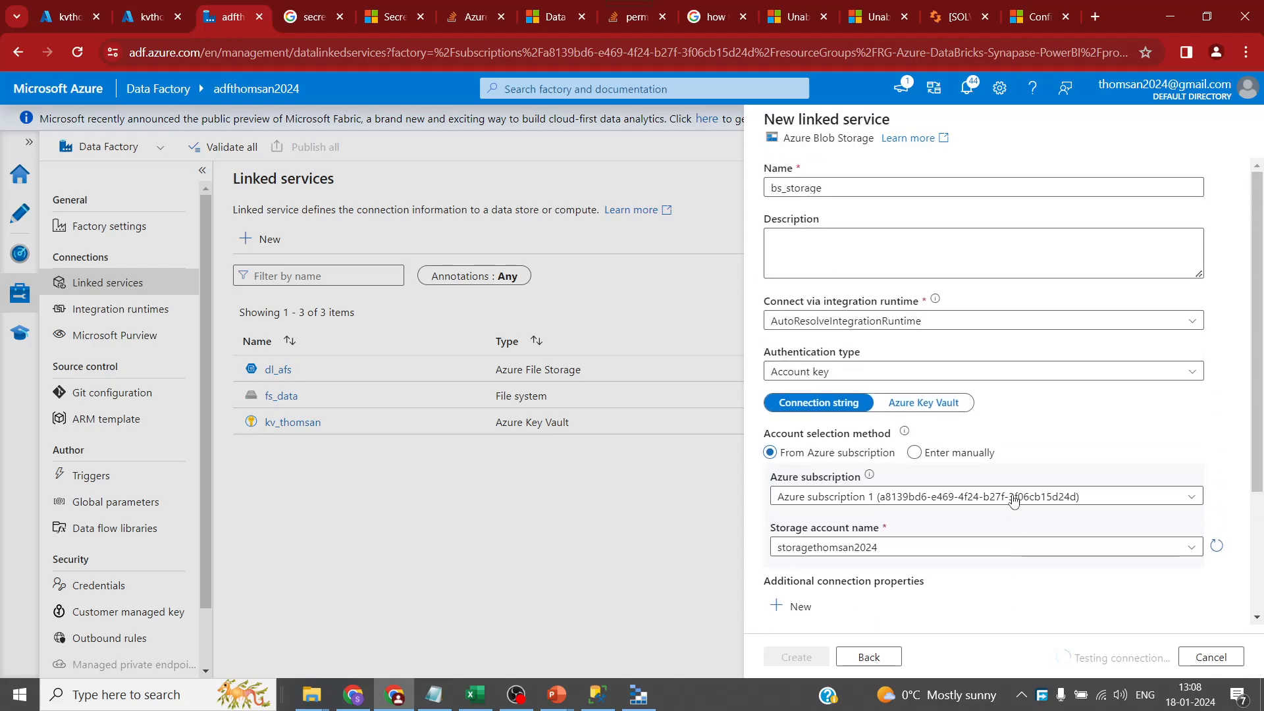
scroll(1016, 504, down, 3)
click(800, 657)
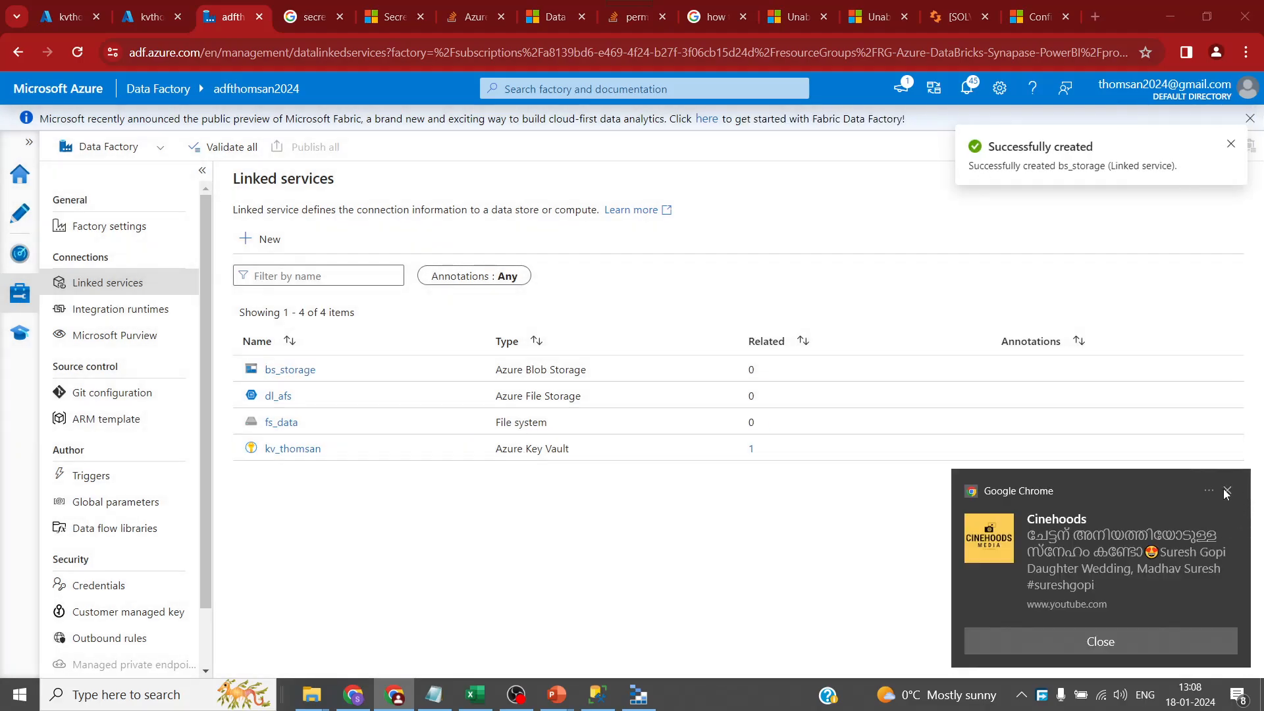
- Pick the Azure Data Lake Storage Gen2 connector and name the linked service adls_storage
click(1226, 492)
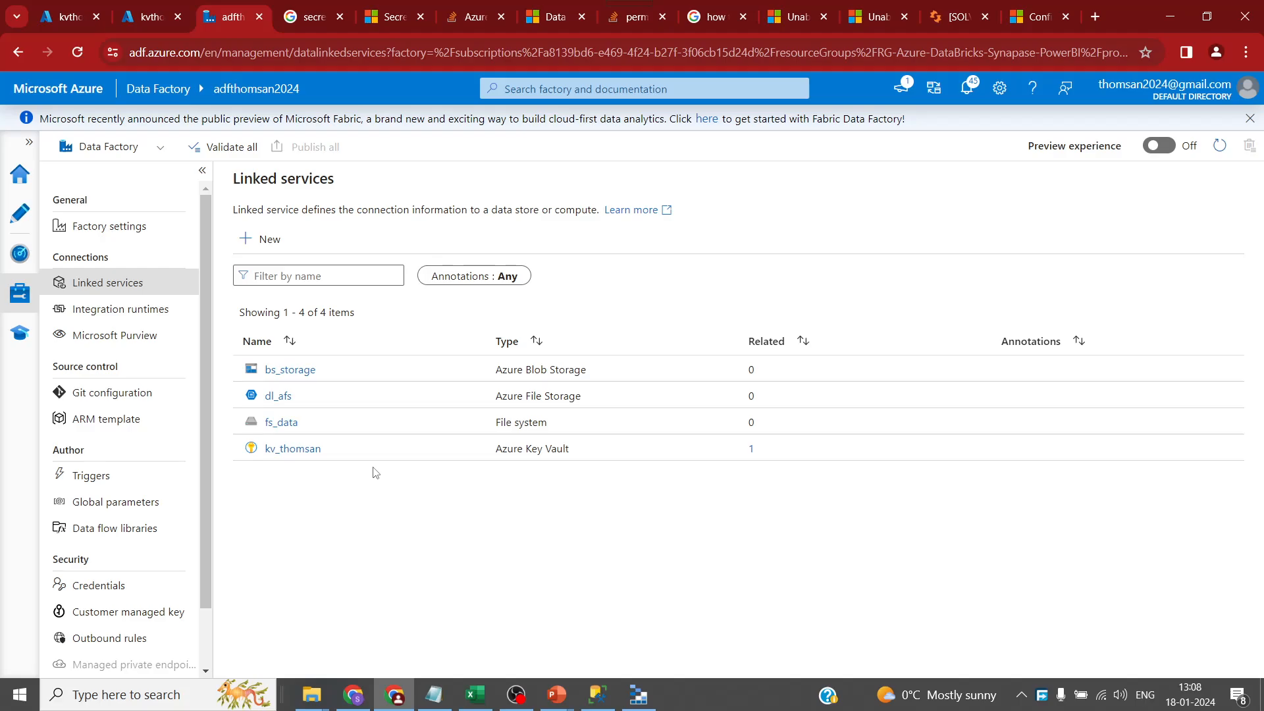
click(266, 238)
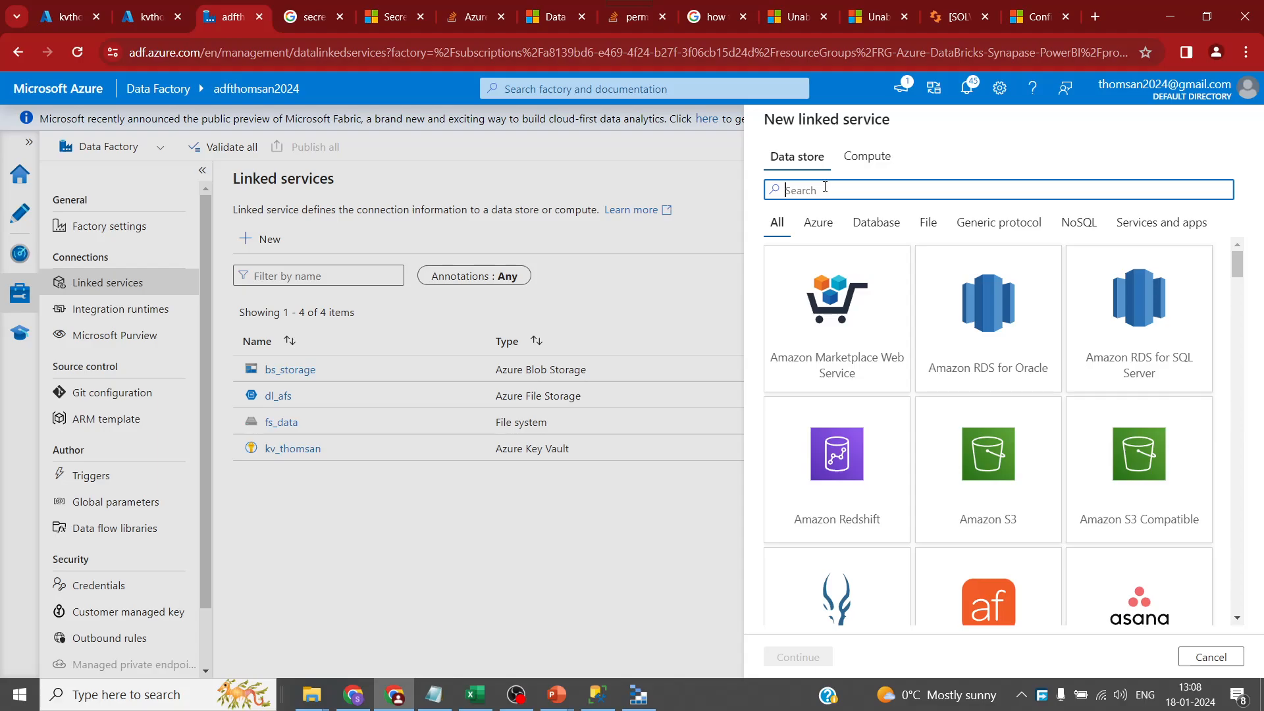
text(a\)
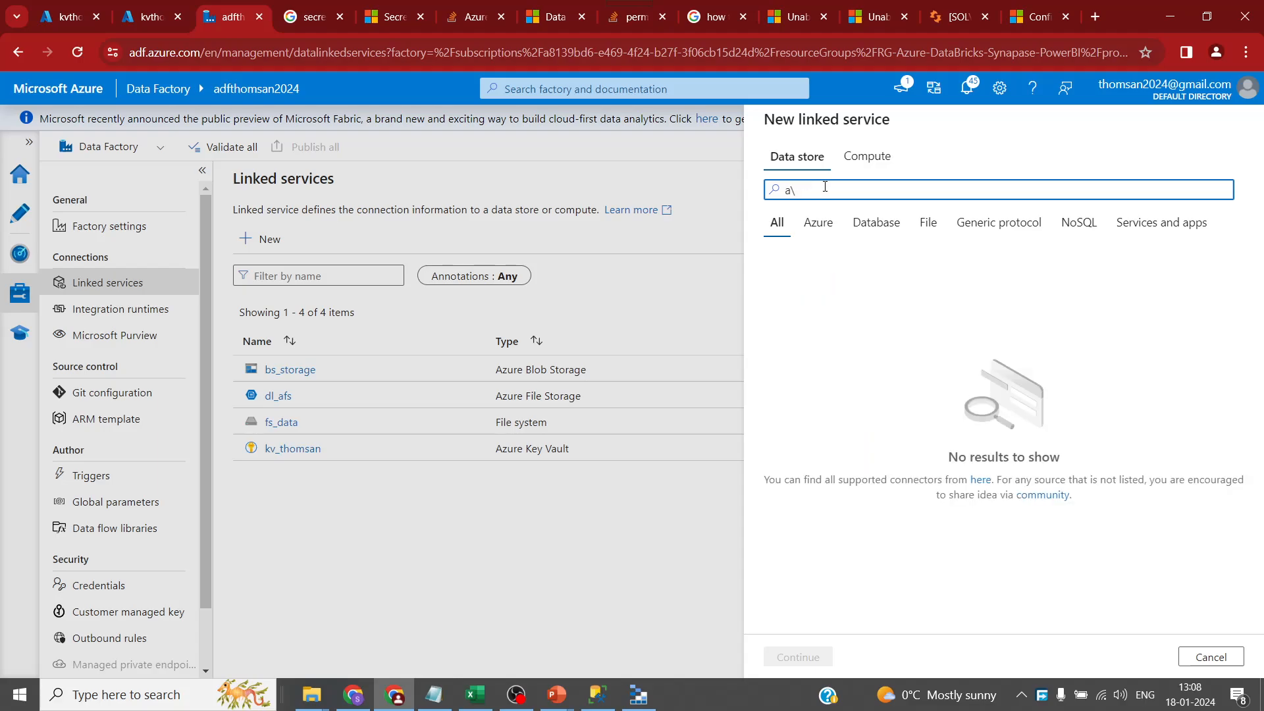
key(BackSpace)
text(zure)
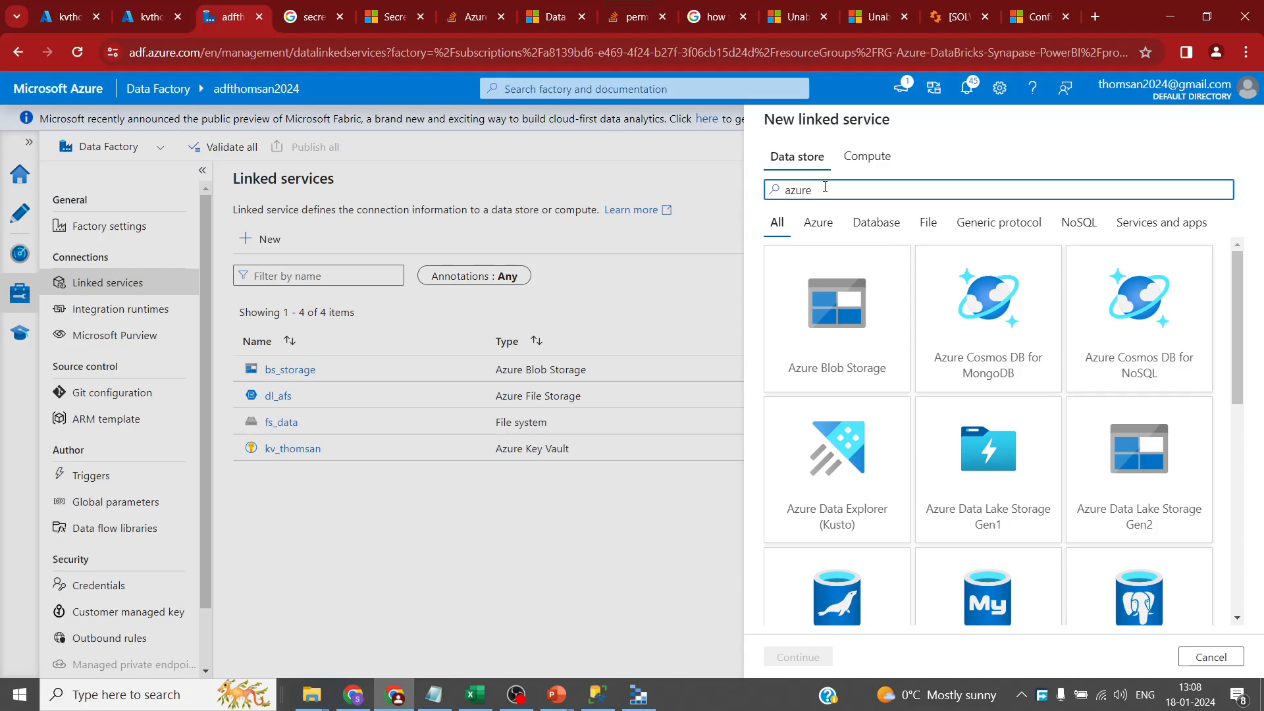
click(1139, 461)
click(808, 657)
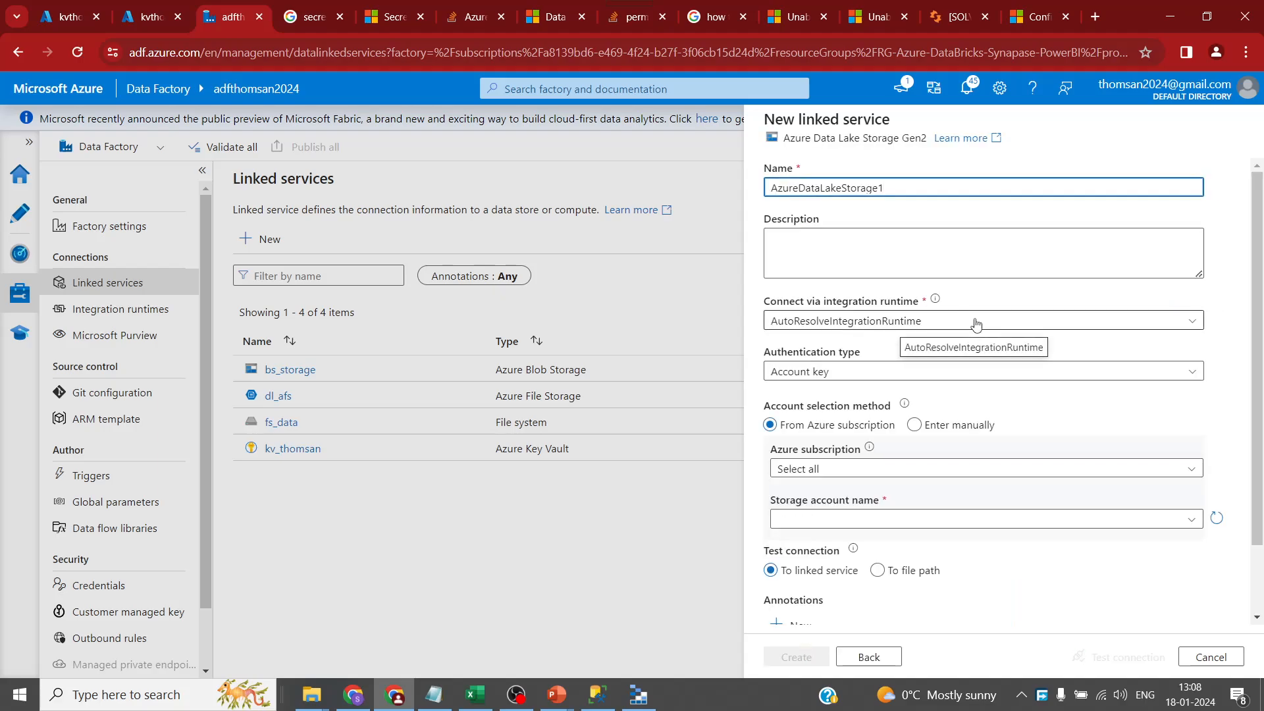
click(975, 322)
click(973, 274)
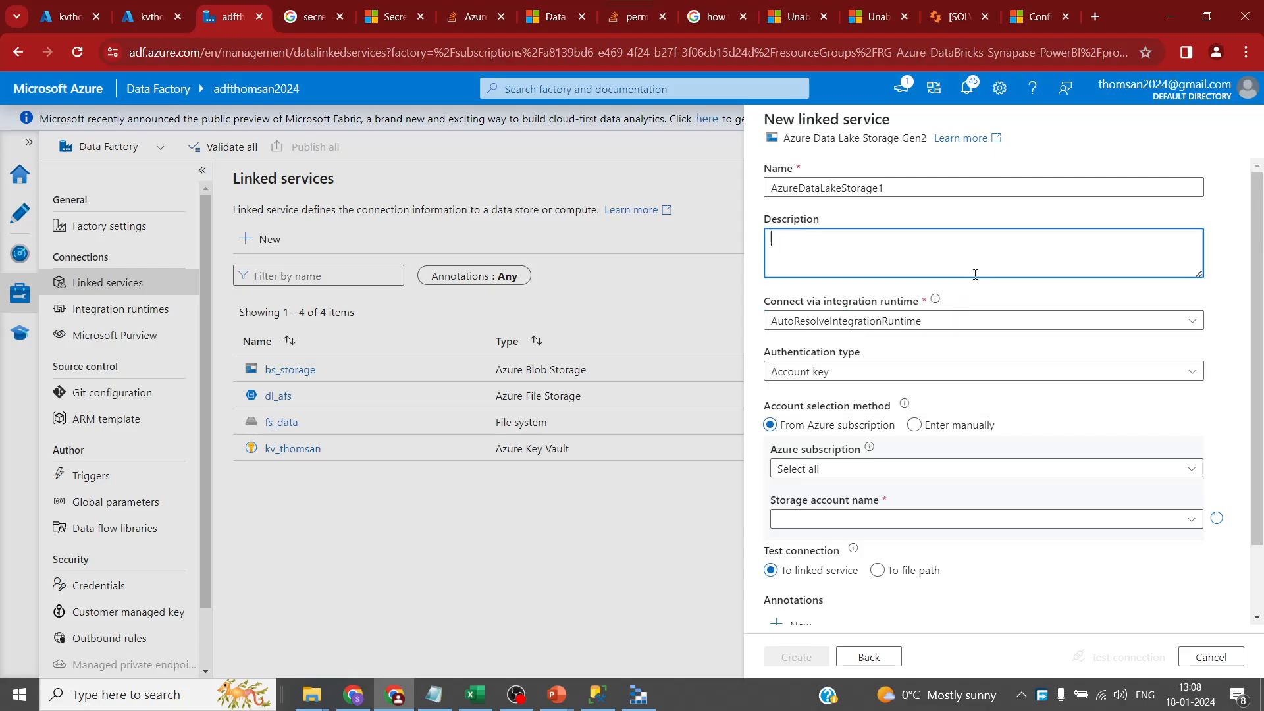
click(905, 187)
key(ctrl+a)
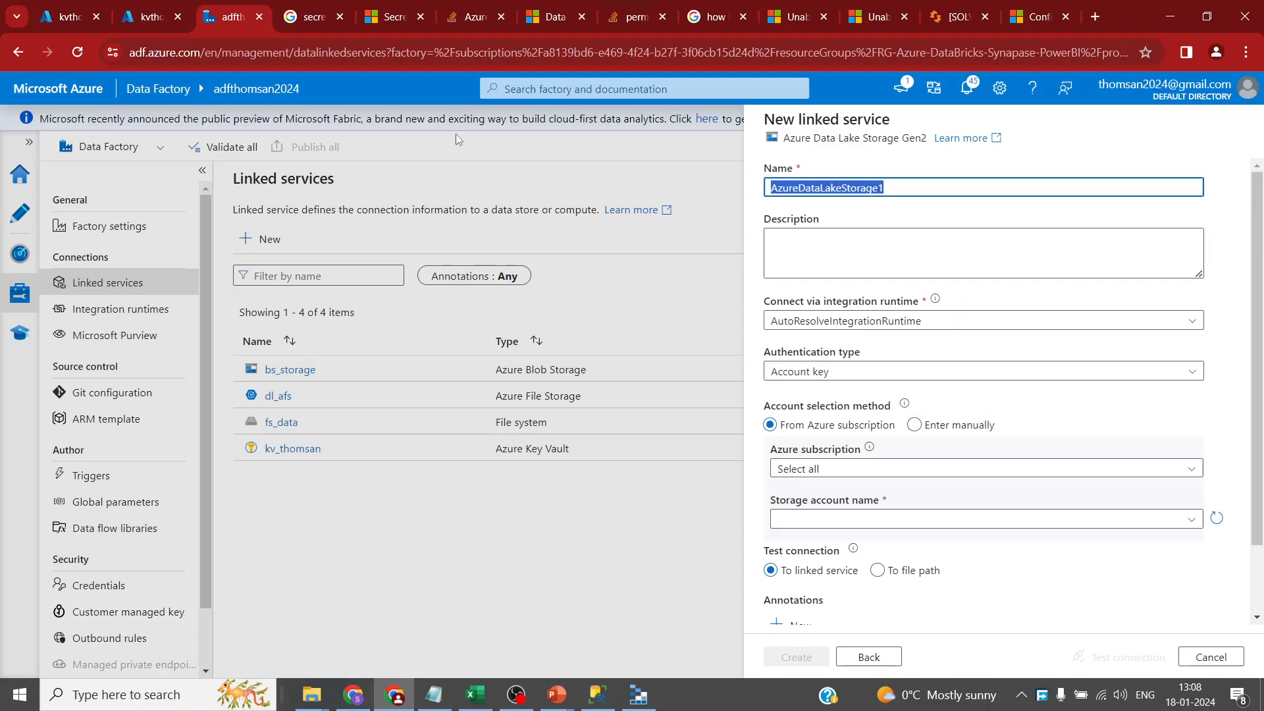
text(adls)
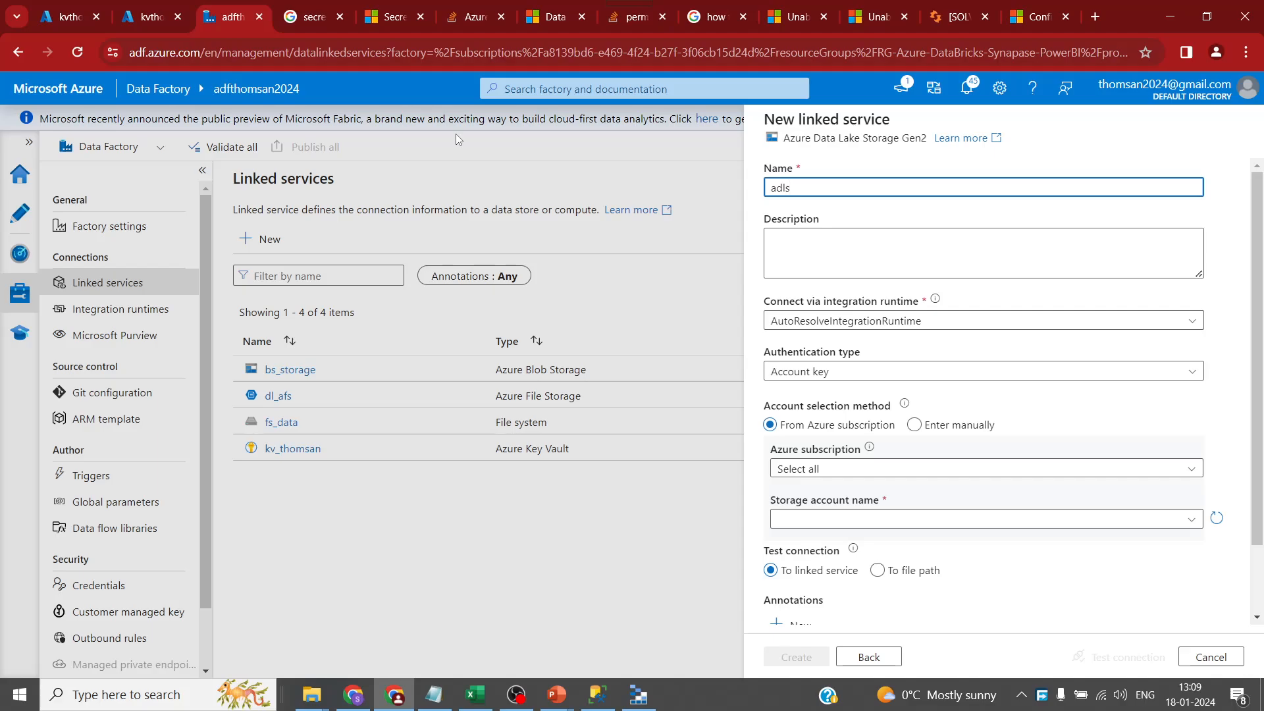
text(_storage)
- Connect it to dlstoragethomsan2024 via Azure subscription 1, test, create it, then search connectors for 'sql'
click(978, 520)
click(986, 469)
click(973, 518)
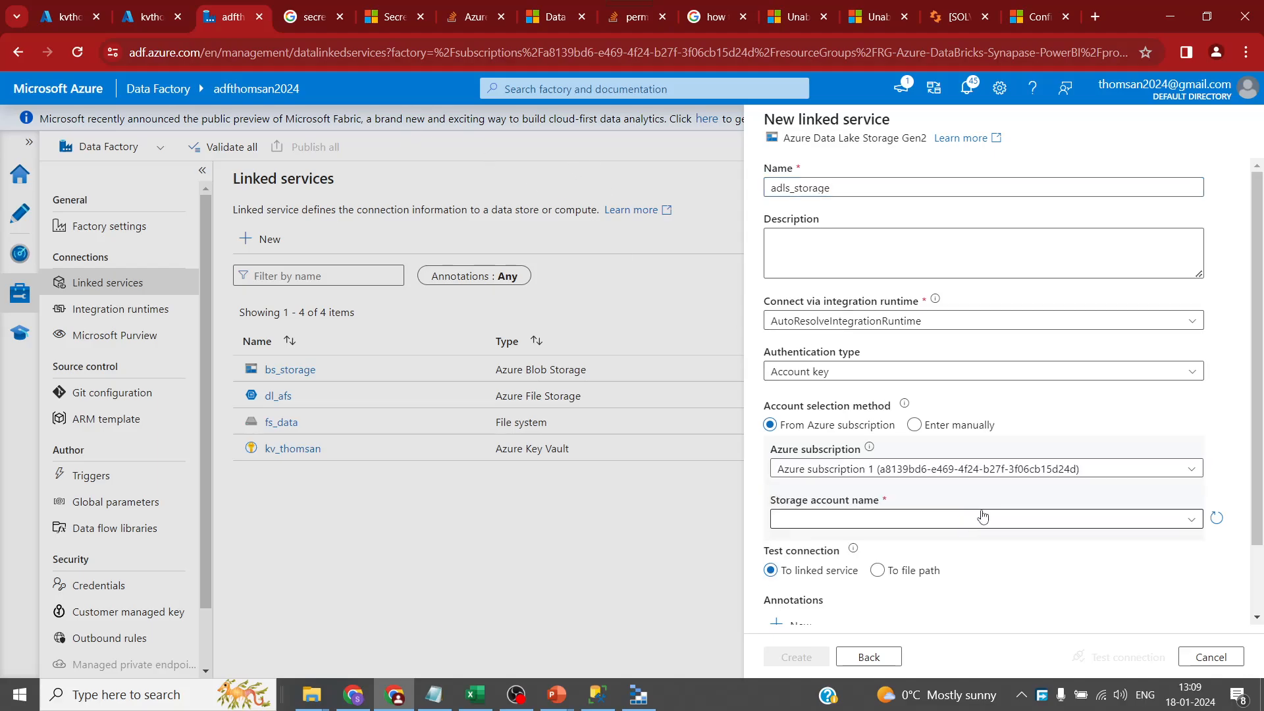
click(1013, 520)
click(928, 542)
scroll(1112, 613, down, 1)
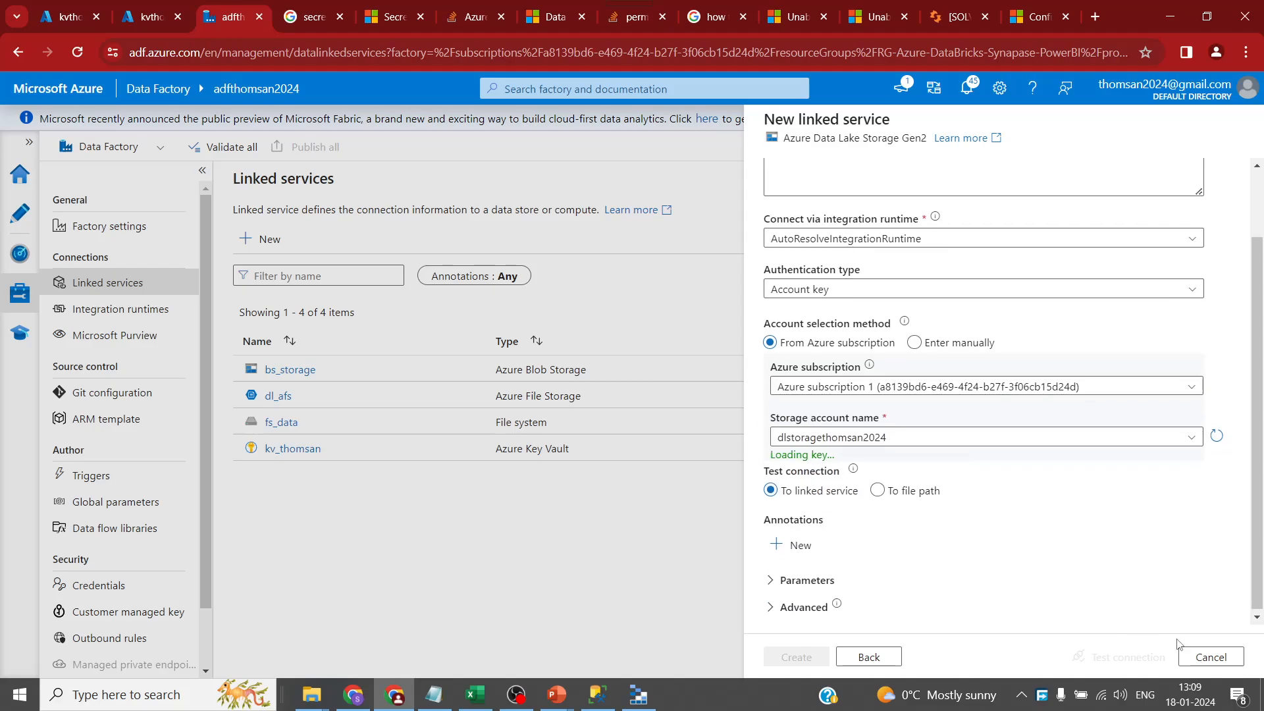
click(1121, 657)
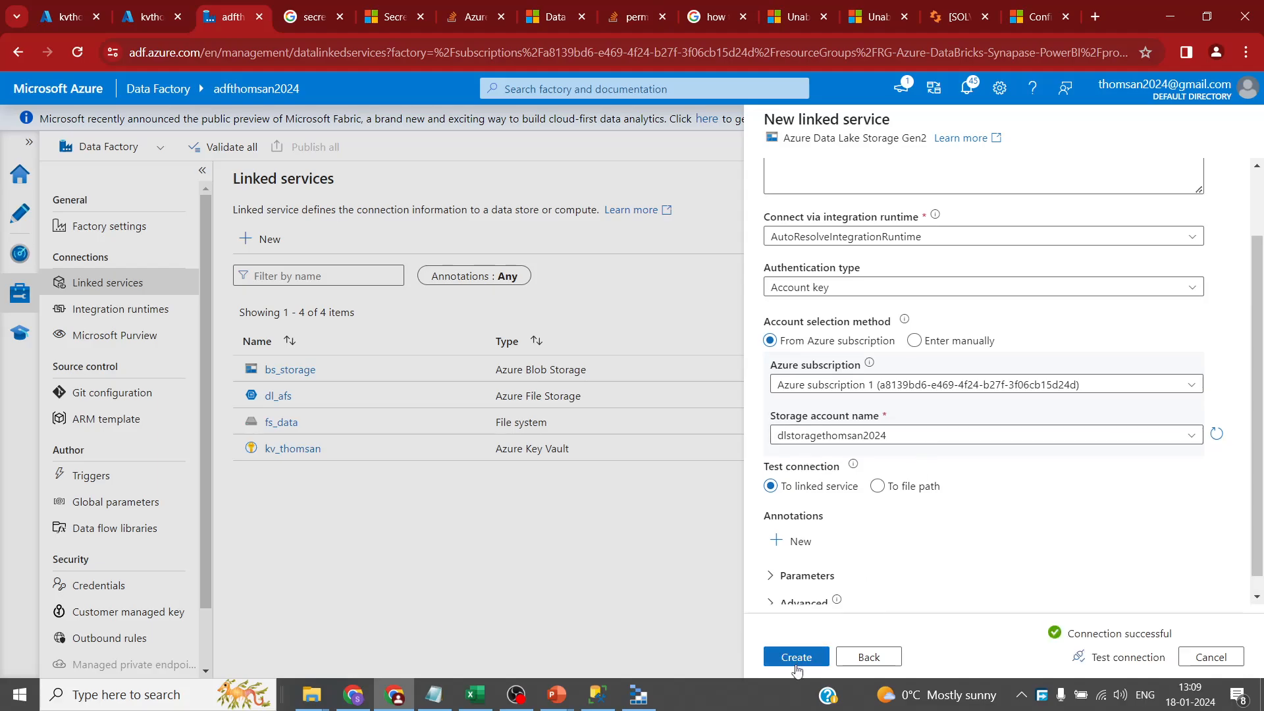
click(802, 655)
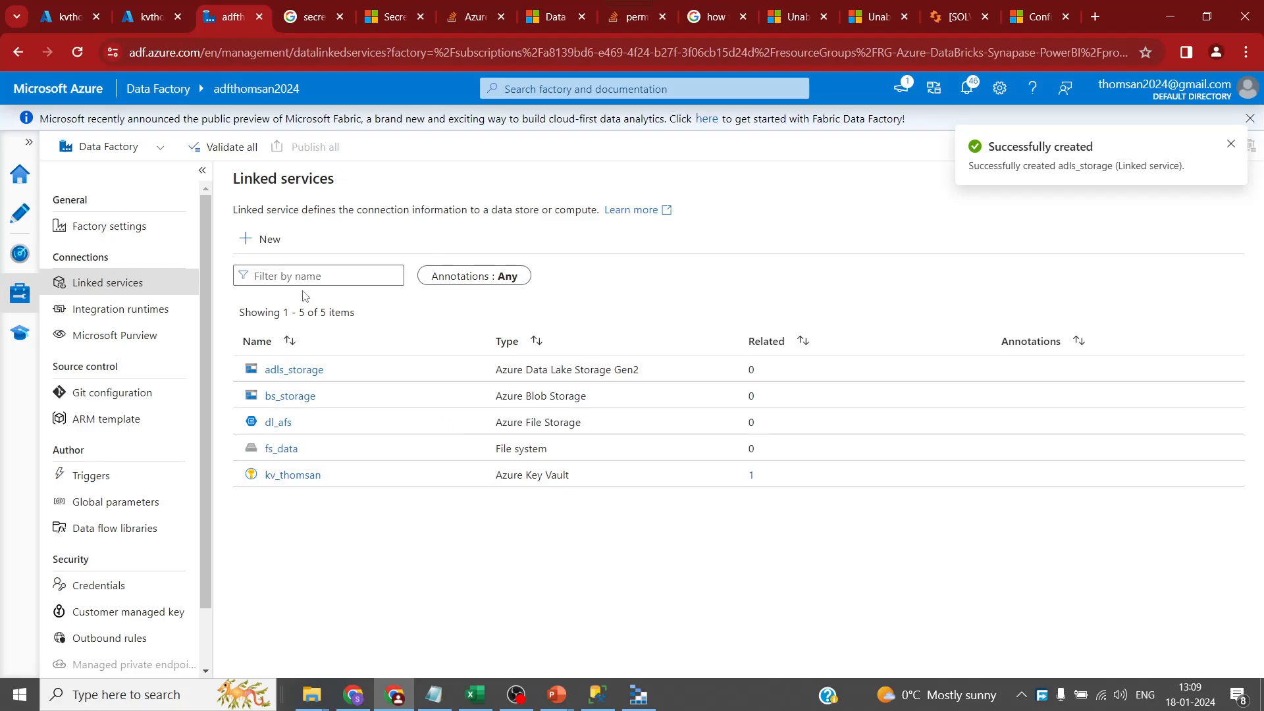
click(260, 239)
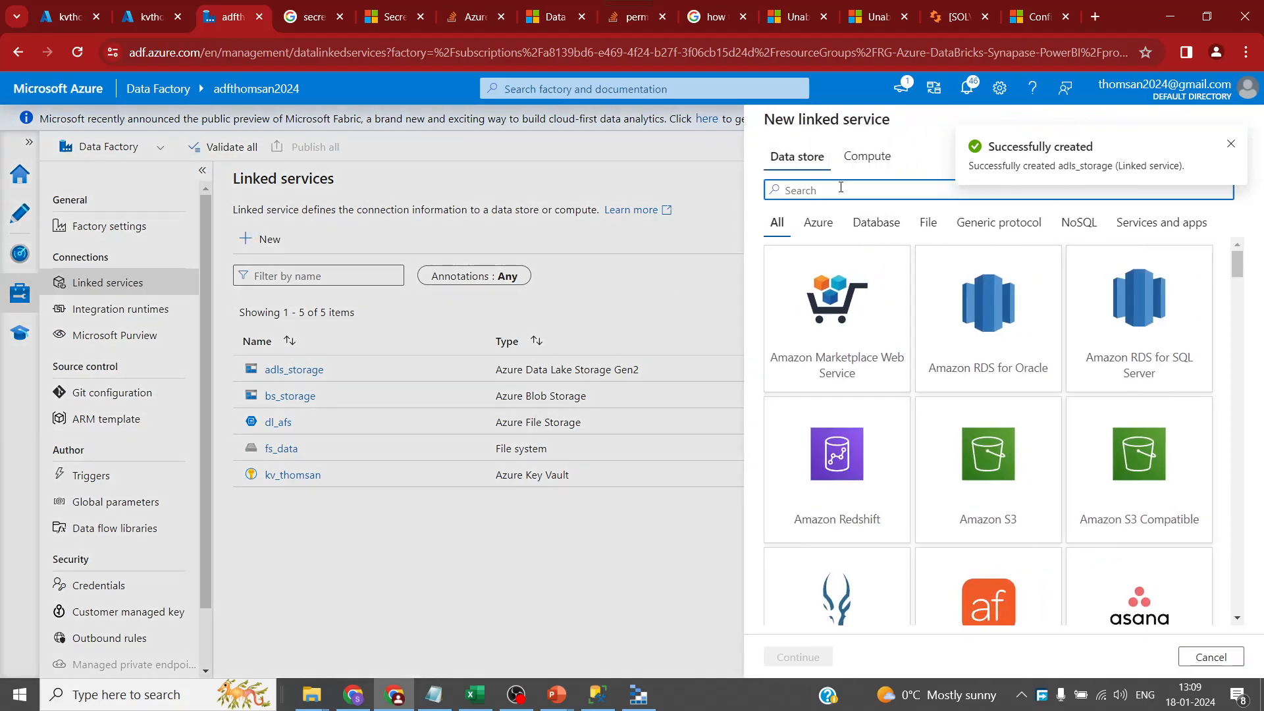
text(sql)
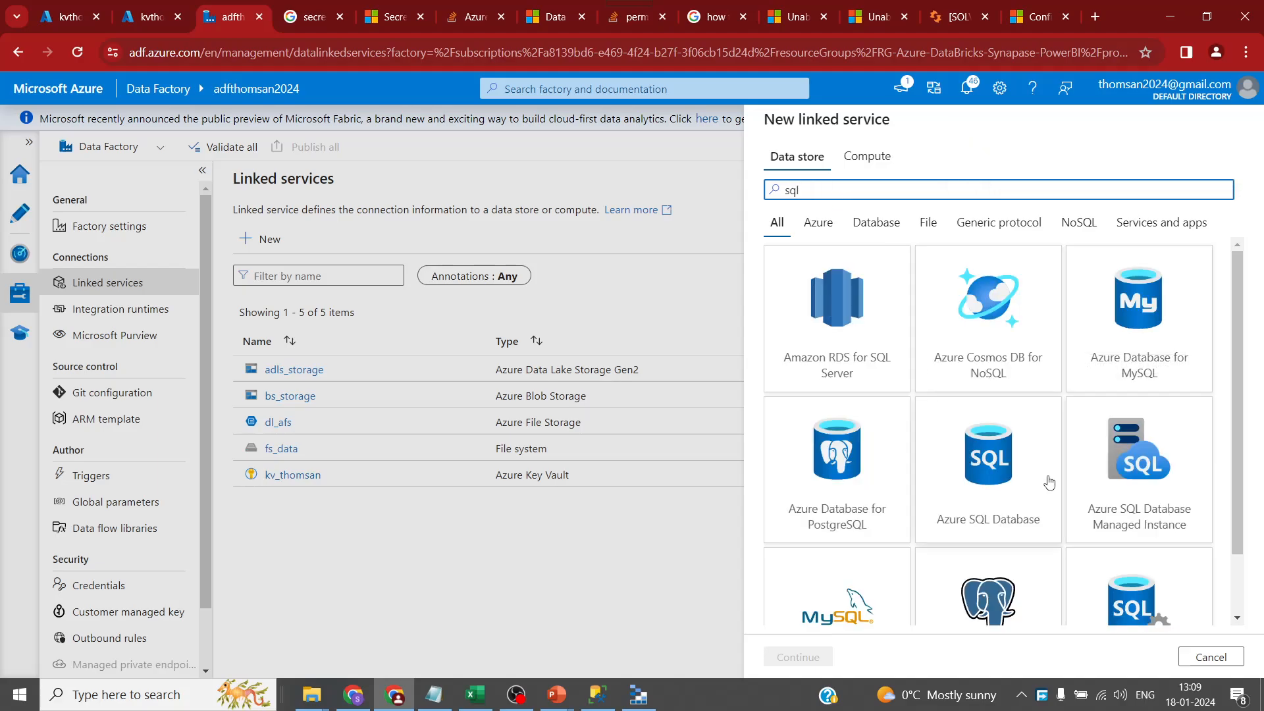
- Choose the SQL server connector, name it sql_onpremise, and connect through the SHIR3 runtime
scroll(1049, 484, down, 2)
click(1133, 555)
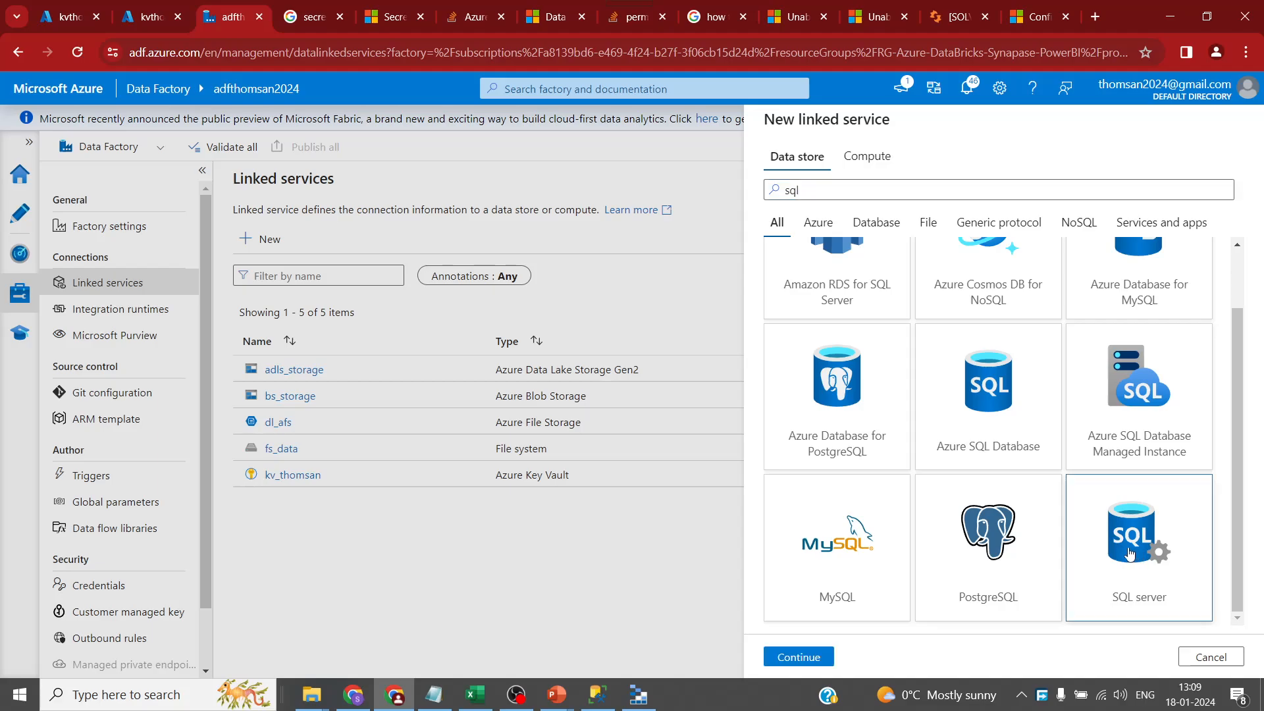
click(803, 653)
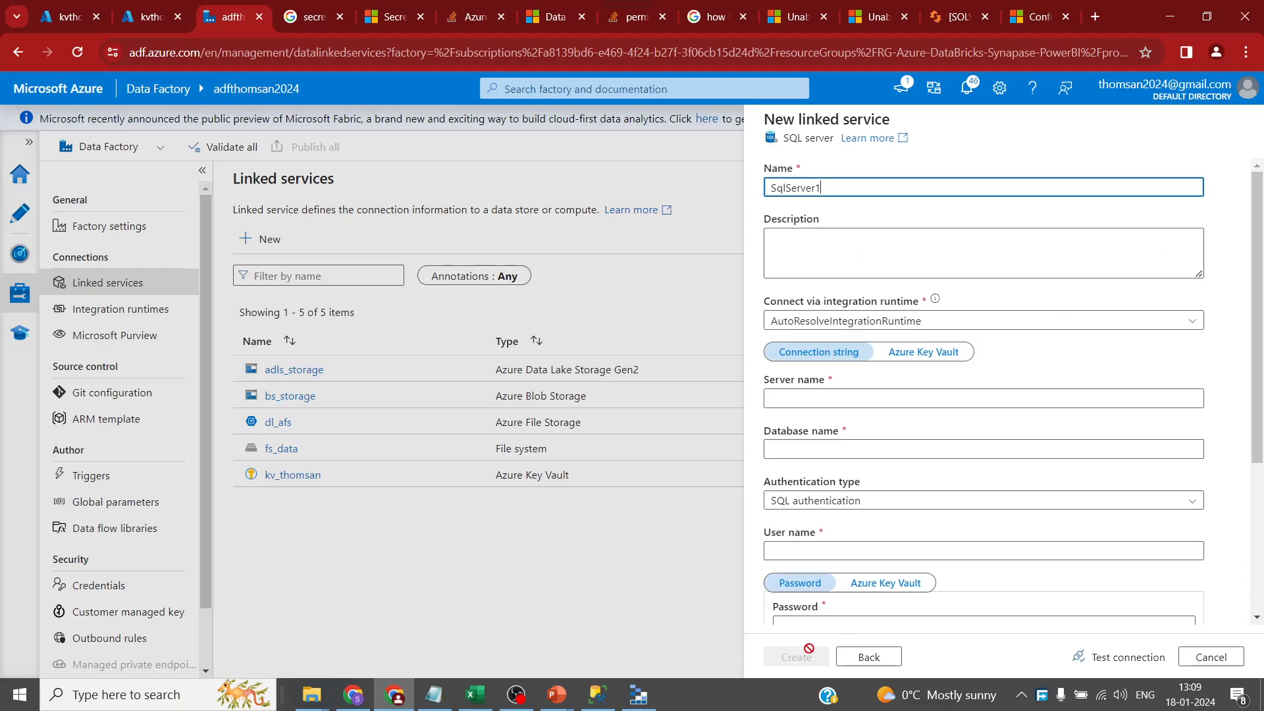
double_click(862, 187)
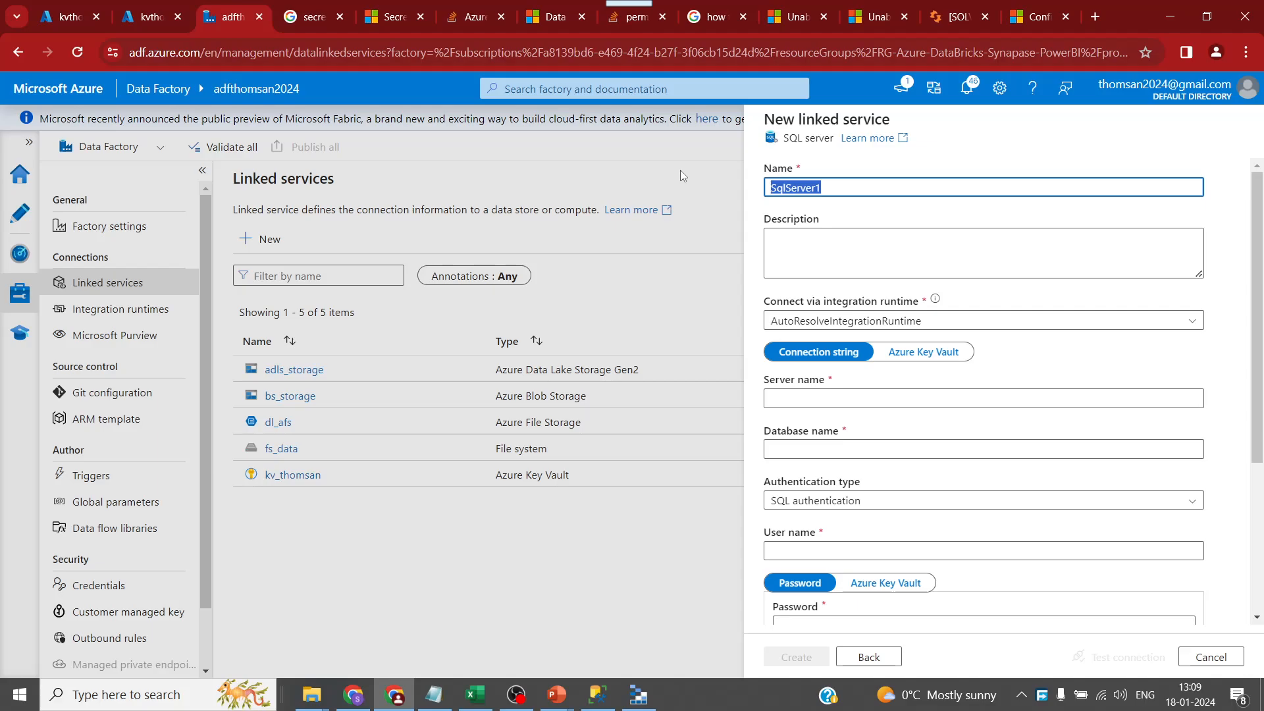
text(sql_onpremise)
click(915, 323)
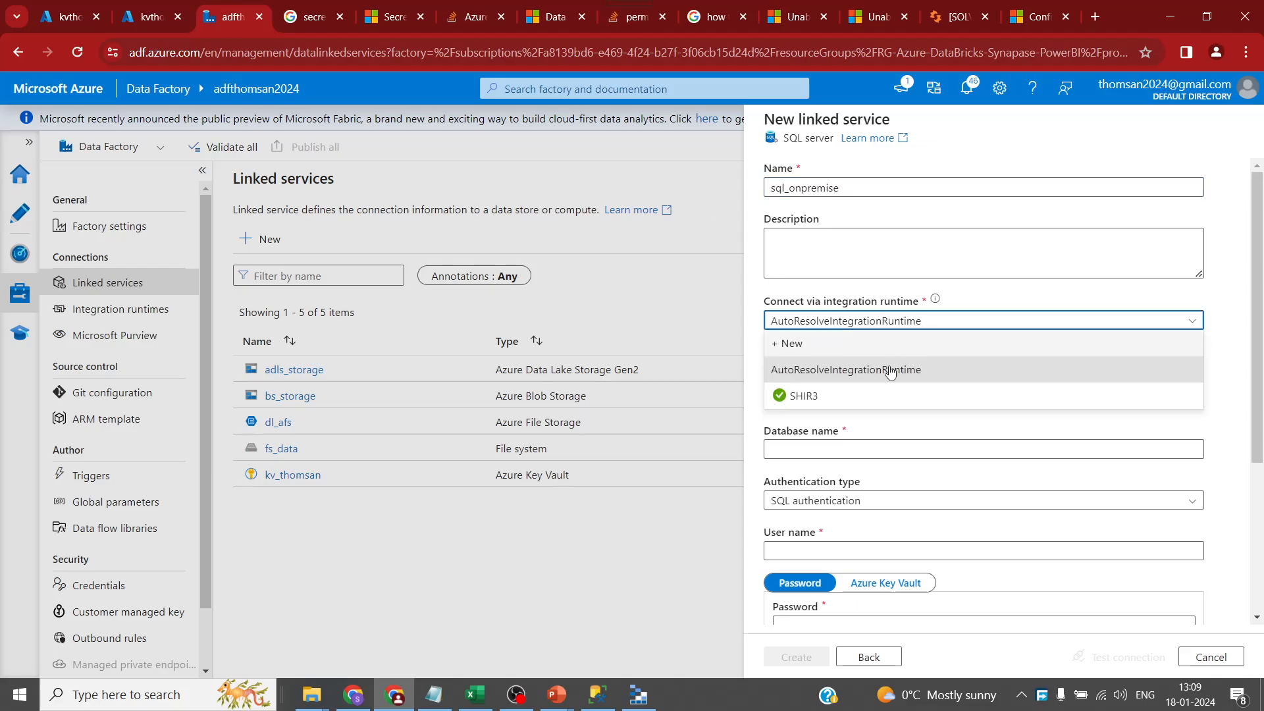
click(841, 397)
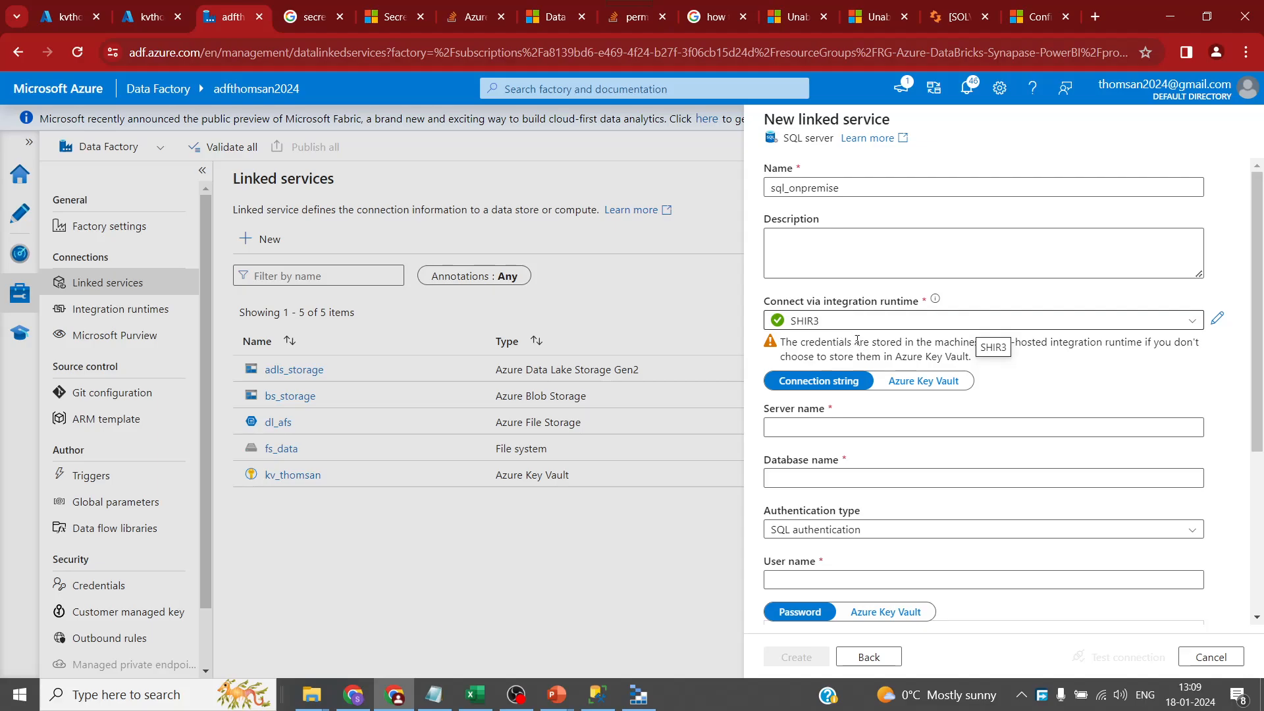
click(841, 428)
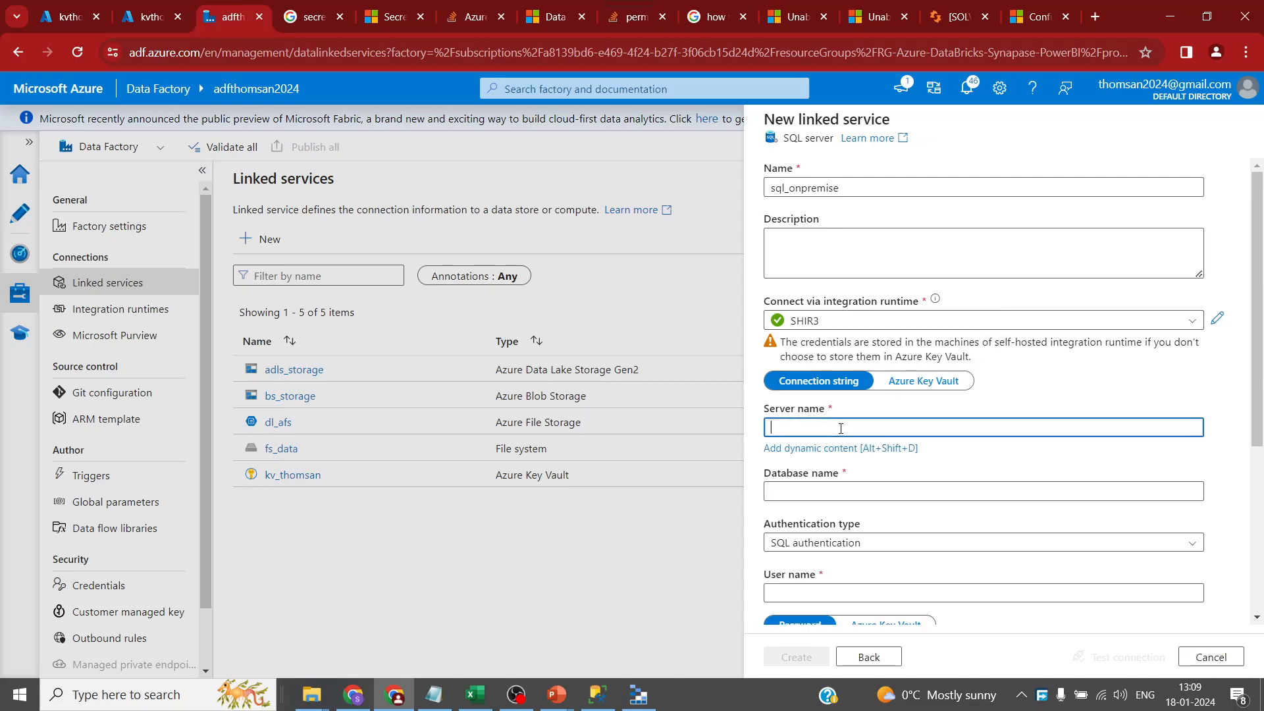
- Copy the server name LAPTOP-ITKU8K0L from SSMS into the linked service's Server name
click(597, 695)
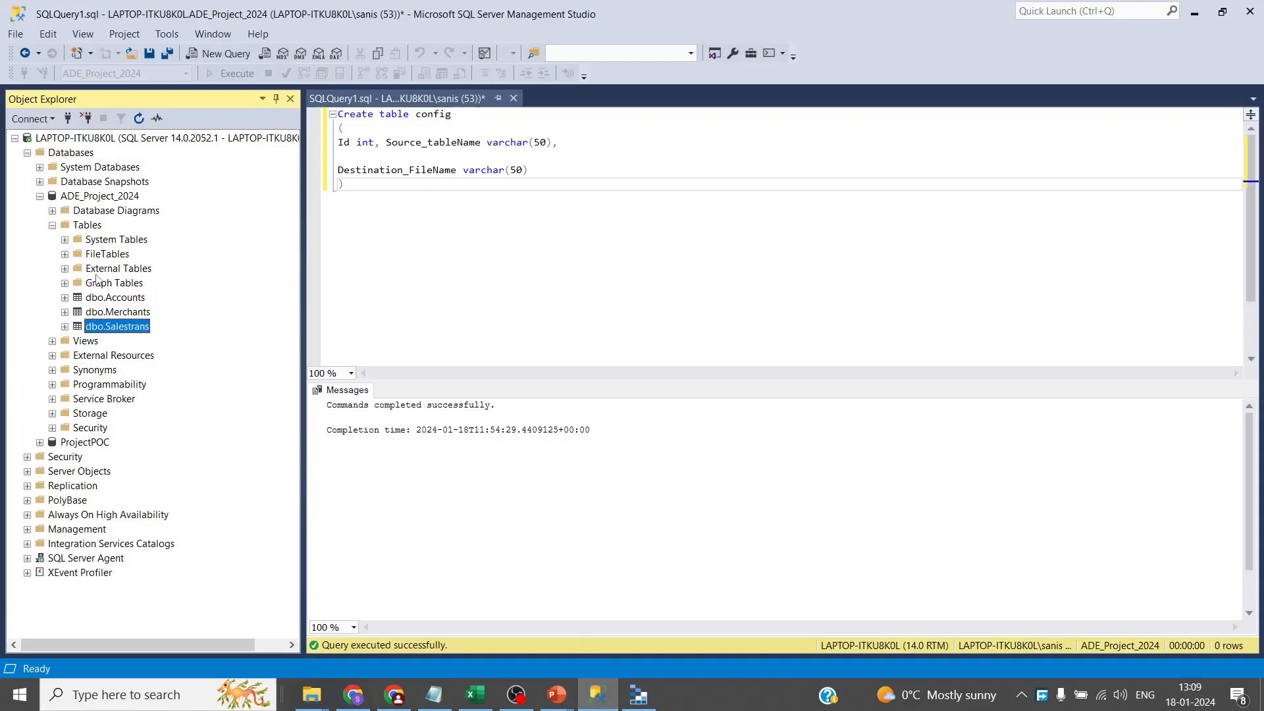
click(31, 118)
click(76, 133)
key(ctrl+c)
key(alt+Tab)
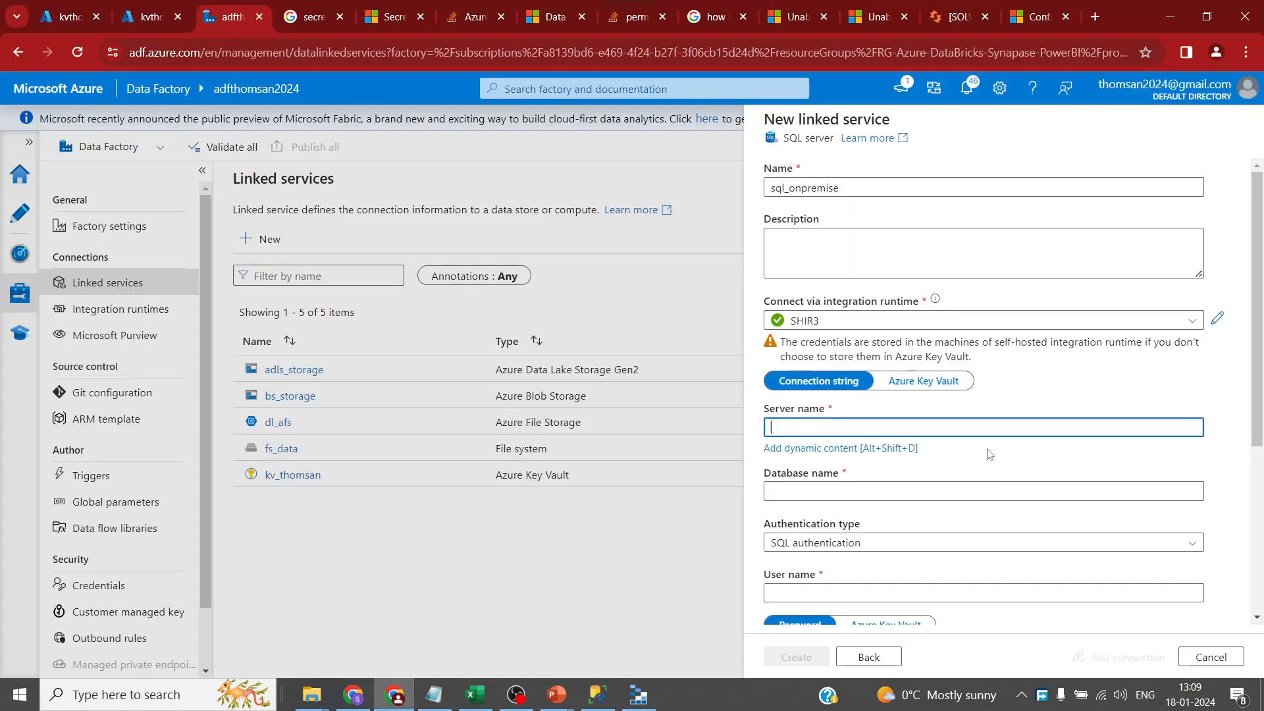
key(ctrl+v)
click(855, 491)
- Copy the database name ADE_Project_2024 from SSMS into the Database name field
key(alt+Tab)
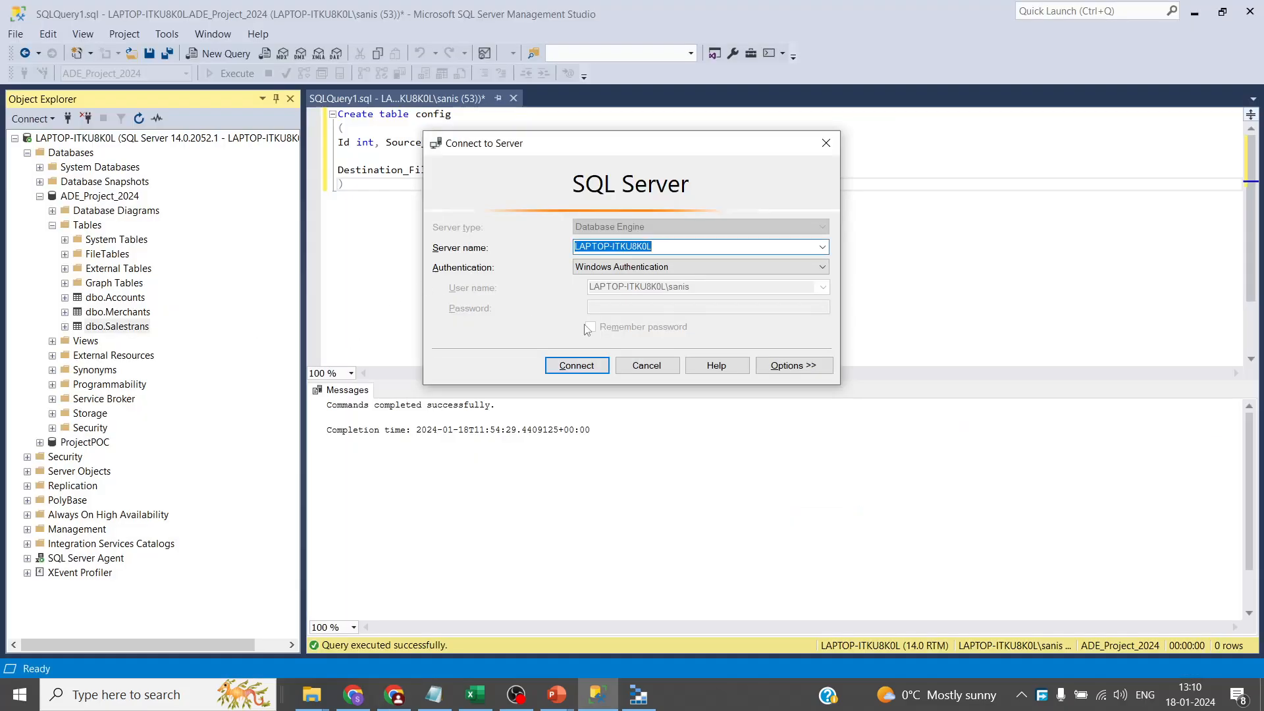
click(646, 364)
click(100, 197)
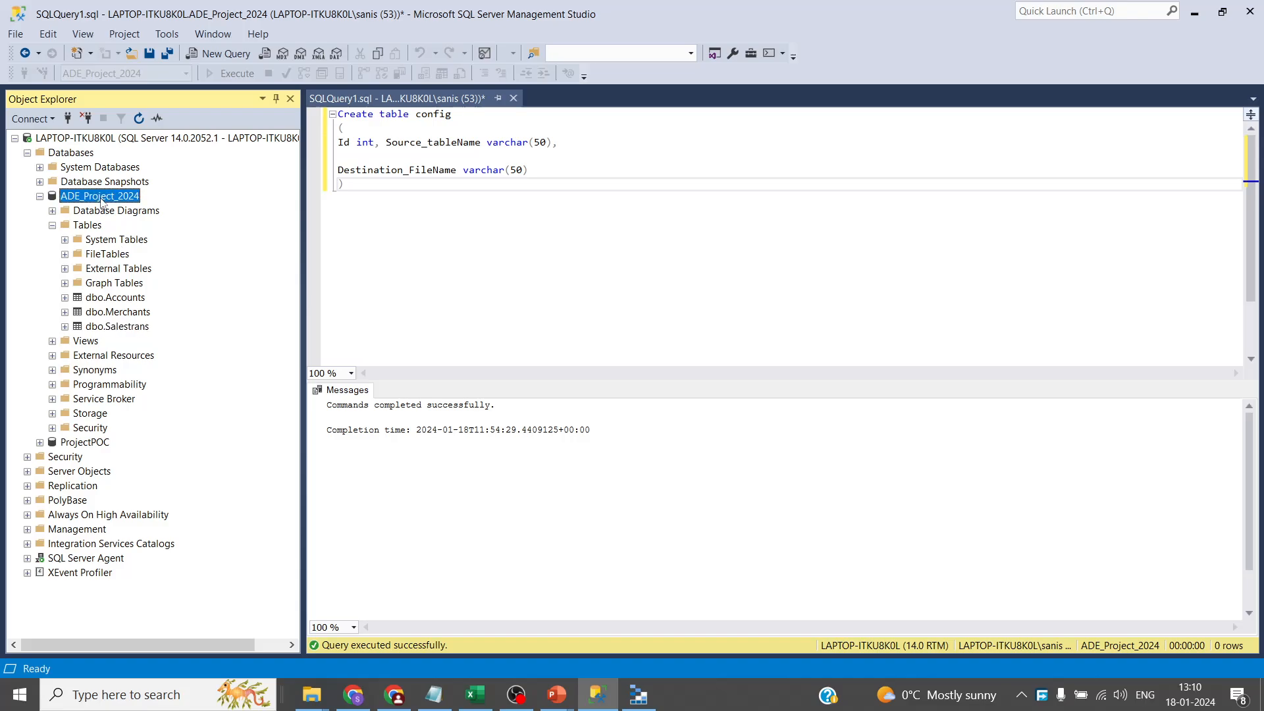
key(ctrl+c)
key(alt+Tab)
key(ctrl+v)
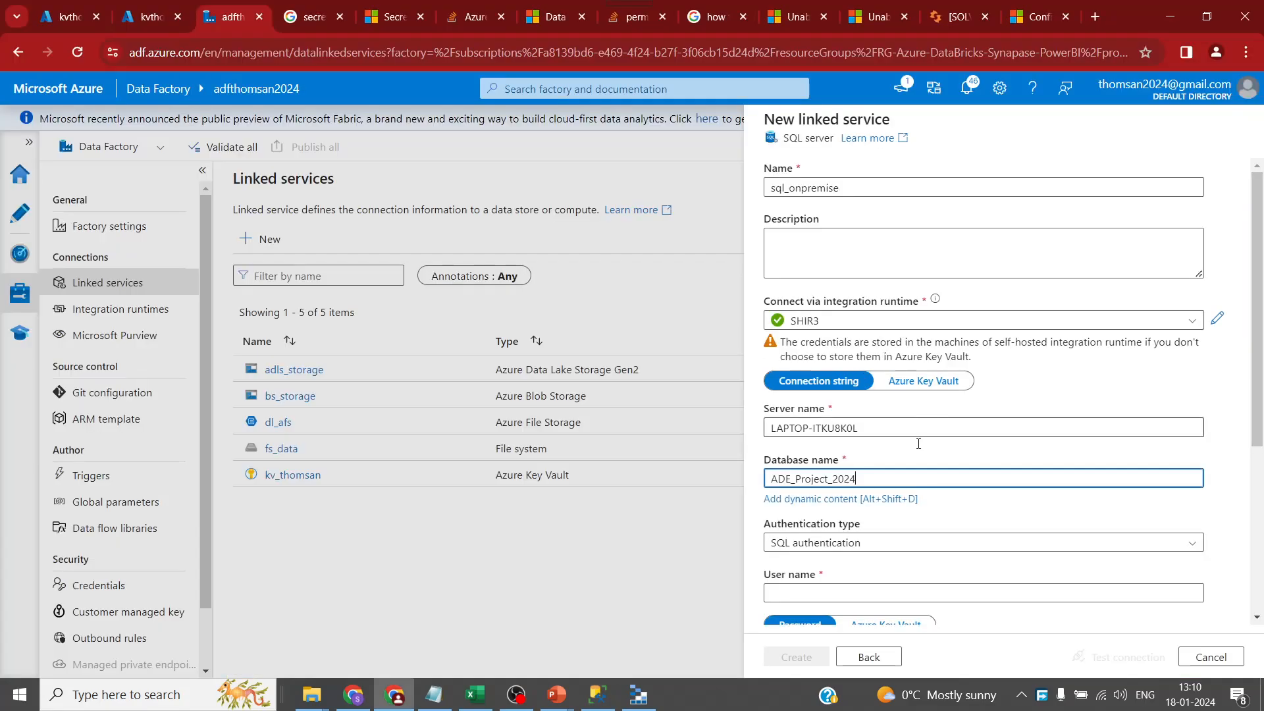
- Fill in the SQL login as User name, copied from SSMS, and enter the password
scroll(967, 406, down, 2)
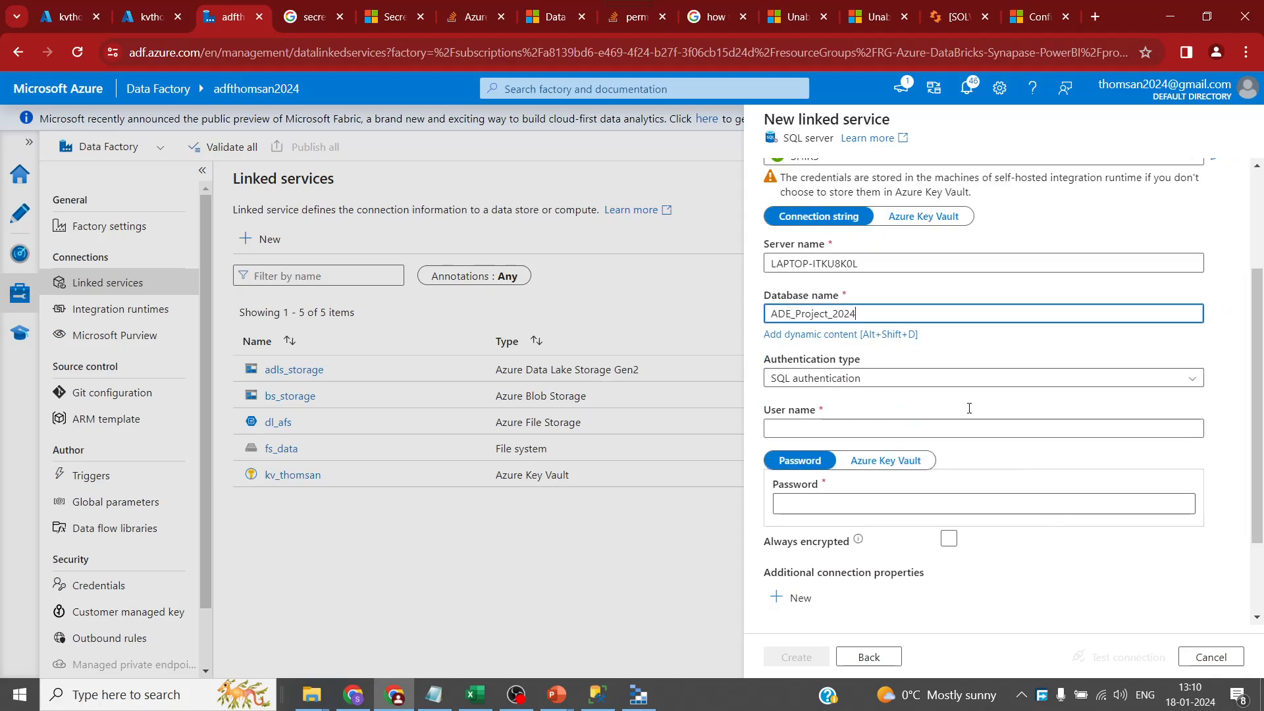
click(909, 426)
text(s)
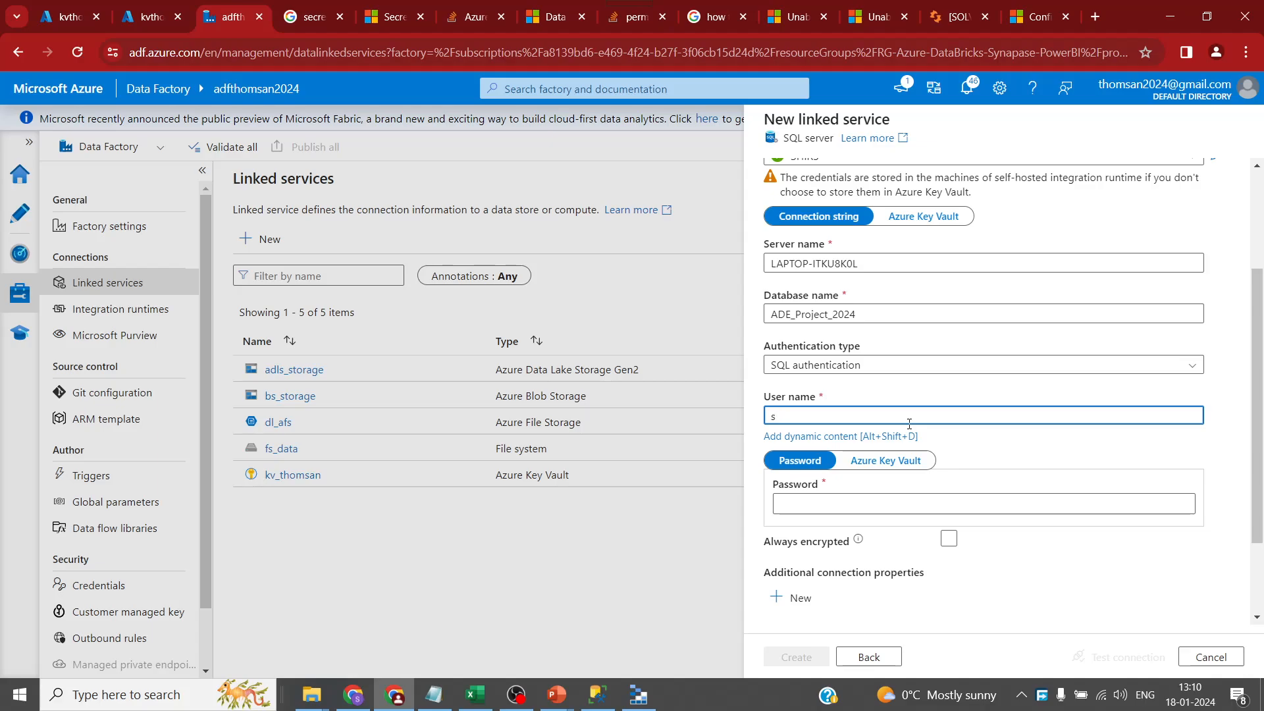
key(alt+Tab)
click(33, 119)
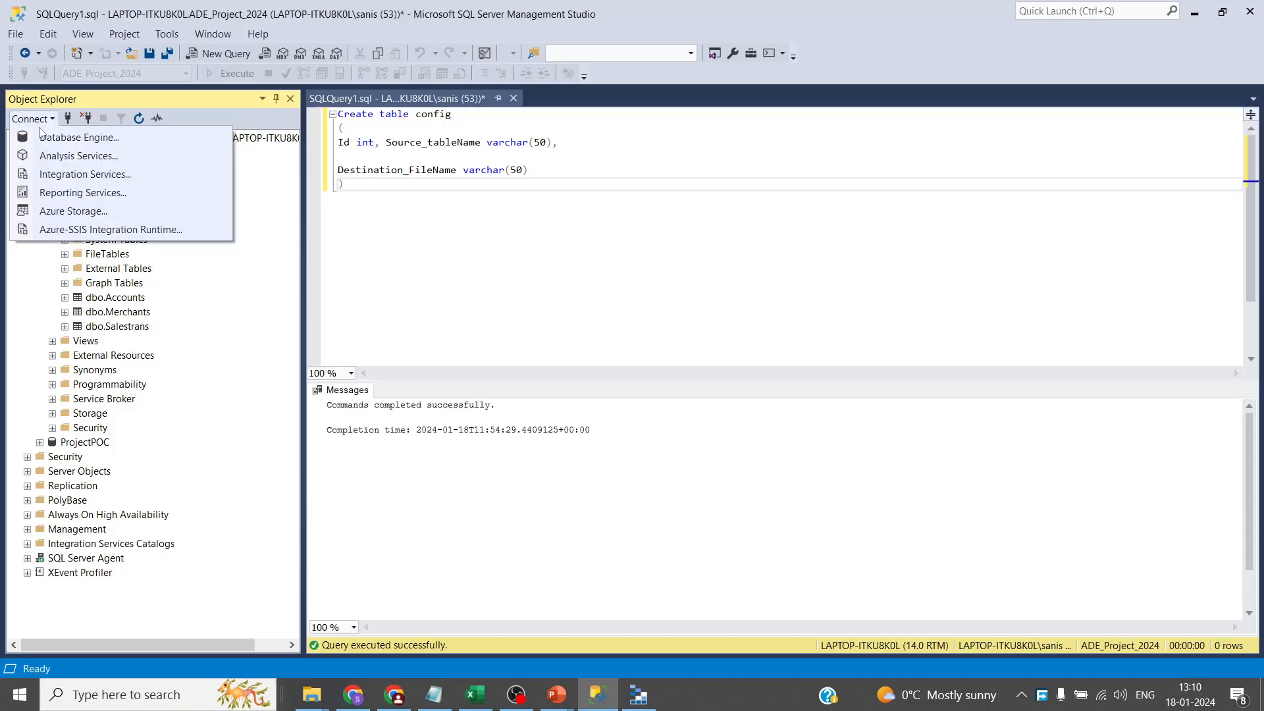
click(78, 136)
click(821, 268)
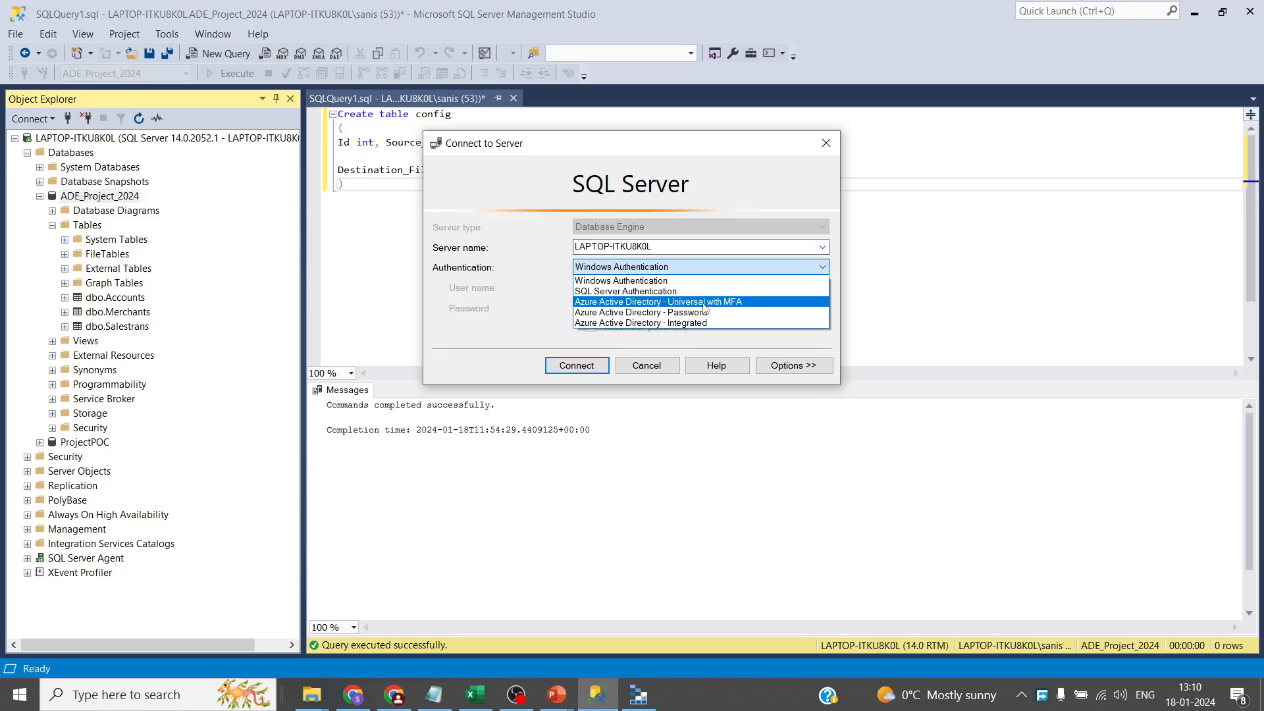
click(705, 292)
key(Tab)
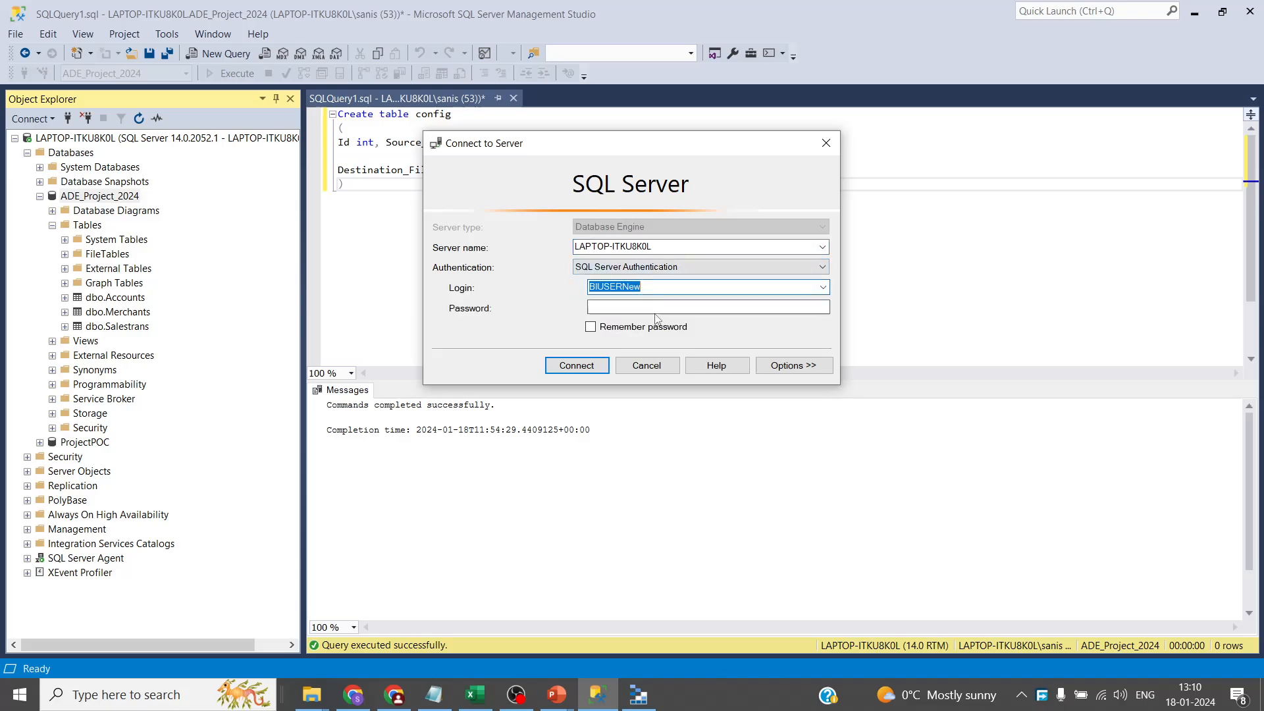
key(ctrl+c)
click(645, 365)
key(alt+Tab)
click(846, 415)
key(ctrl+v)
click(828, 507)
text(••••••••••)
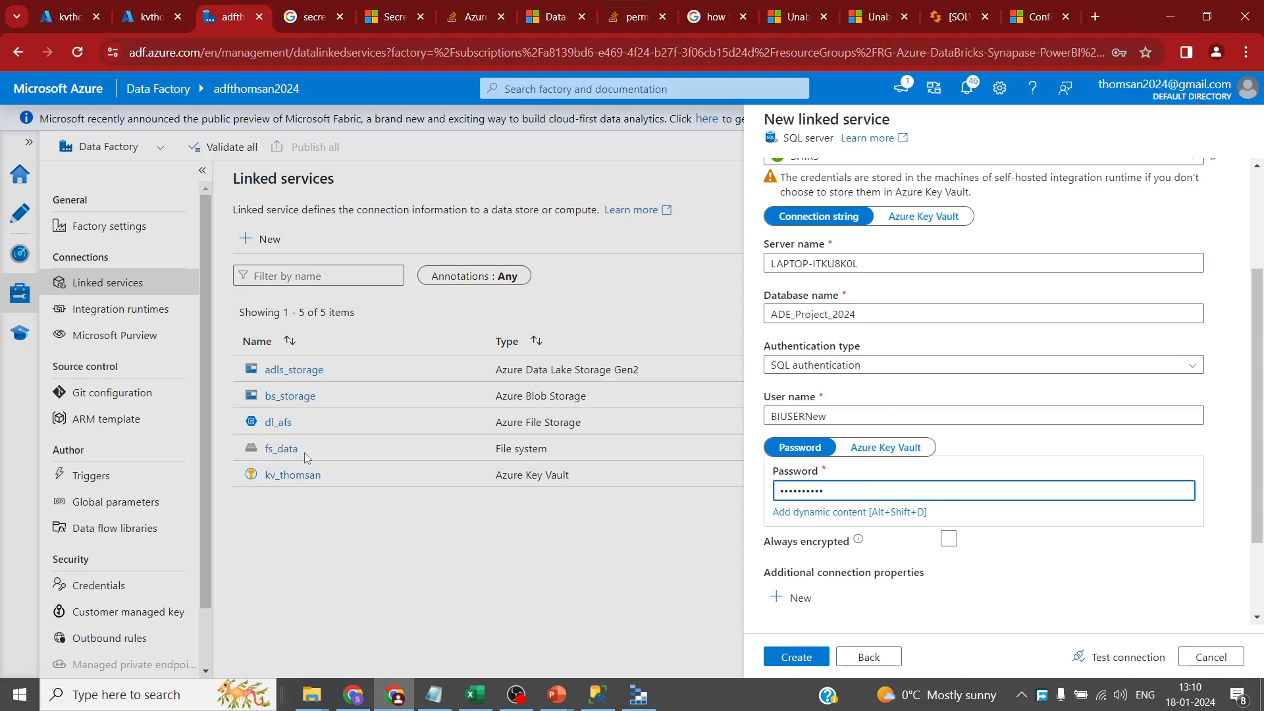
- Test the on-premises SQL connection successfully, create sql_onpremise, and go to the Author hub
scroll(1027, 532, down, 2)
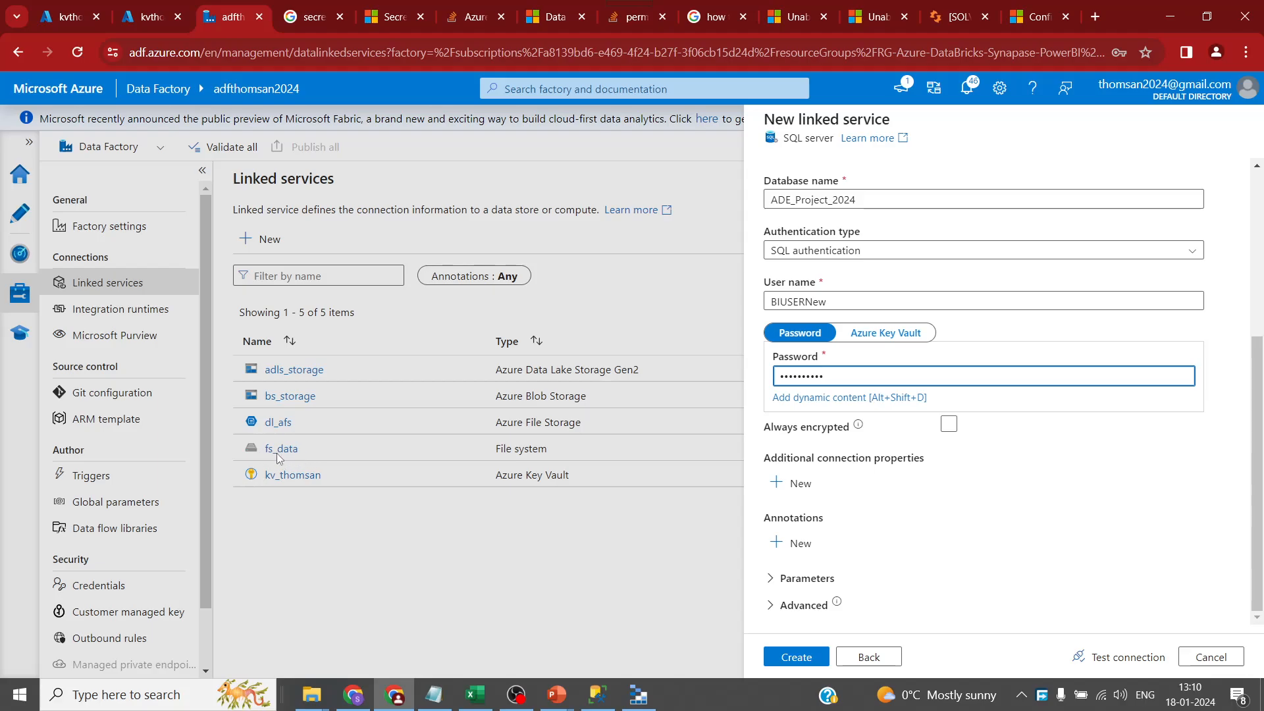
click(1127, 657)
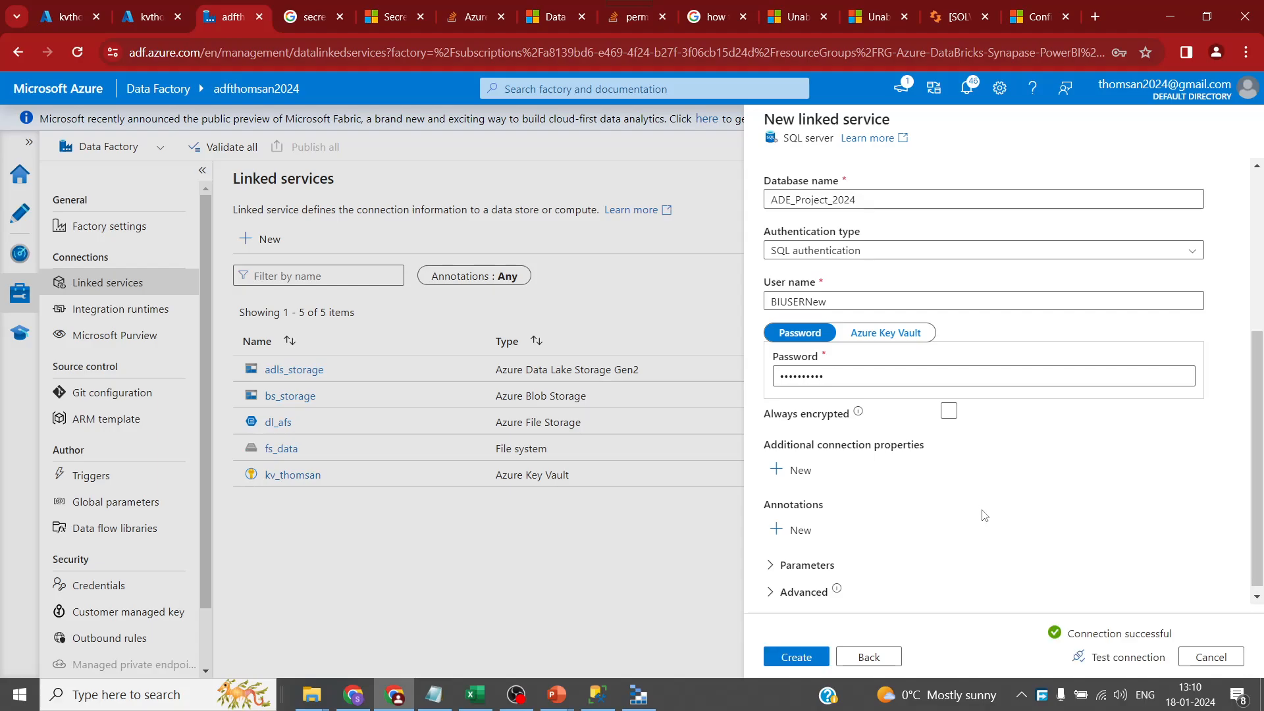
click(800, 658)
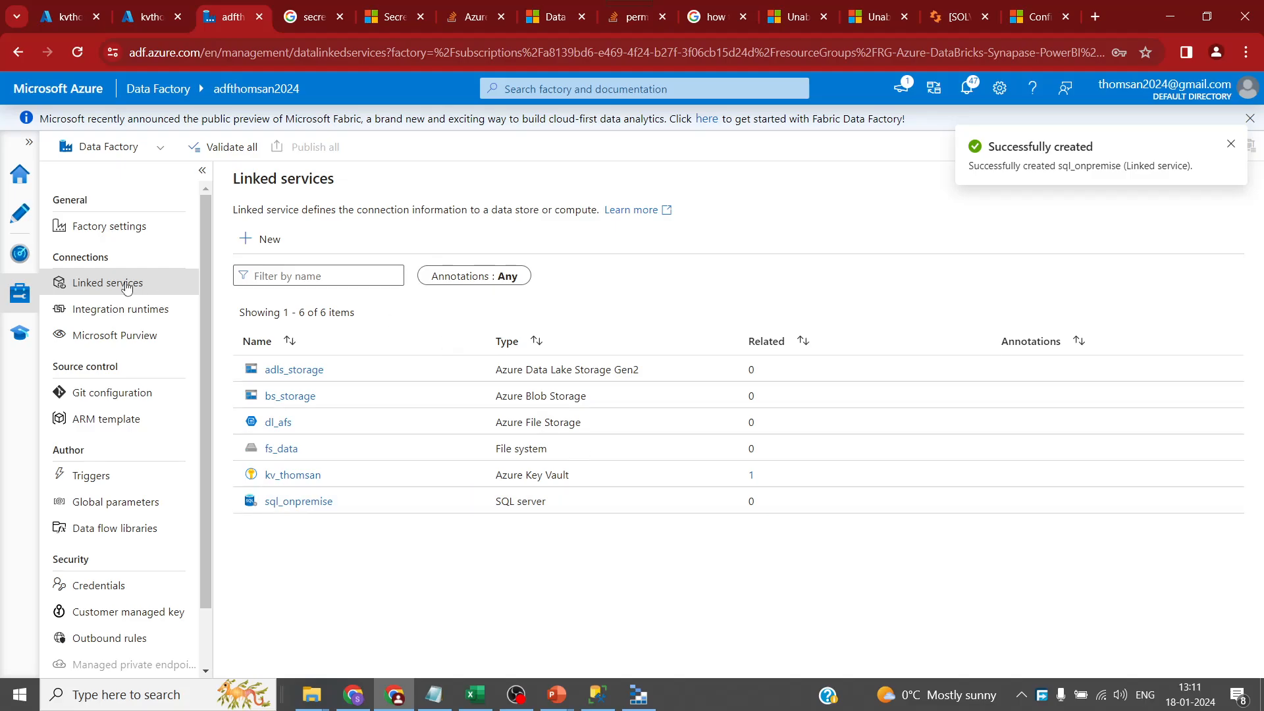
click(19, 223)
- Add a new pipeline, pipeline1, under Pipelines
click(60, 239)
click(260, 239)
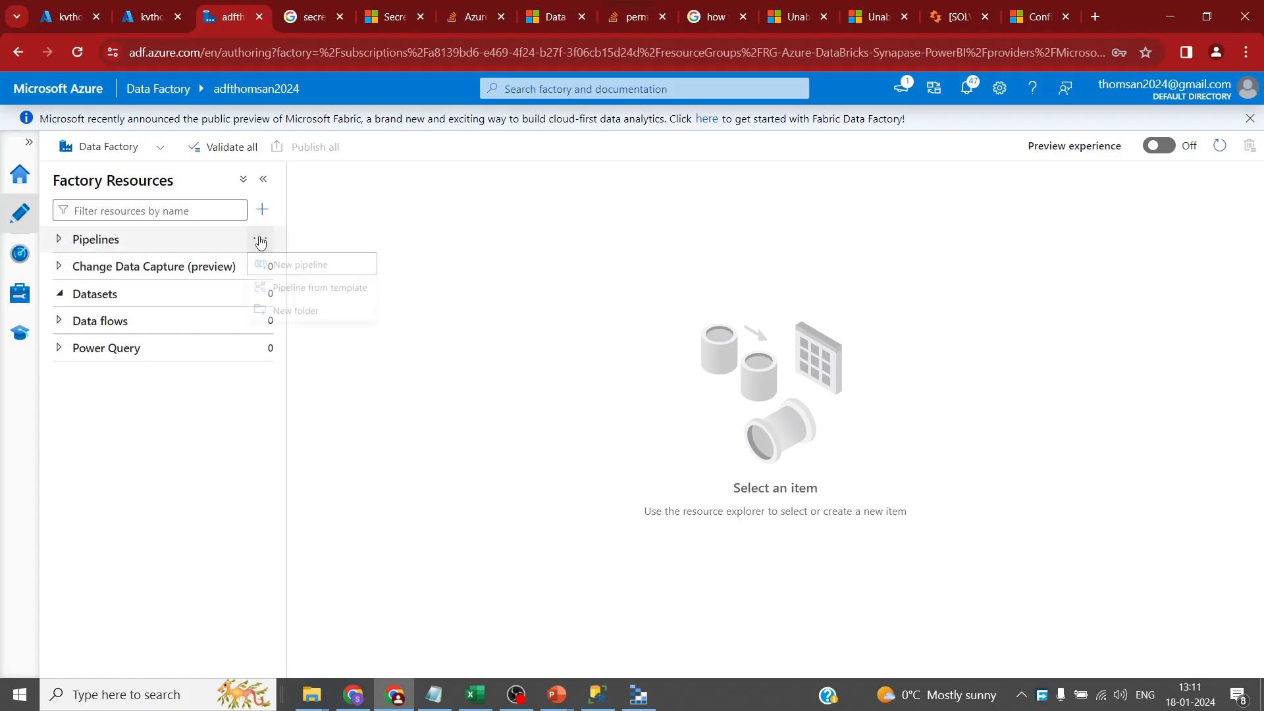
click(284, 262)
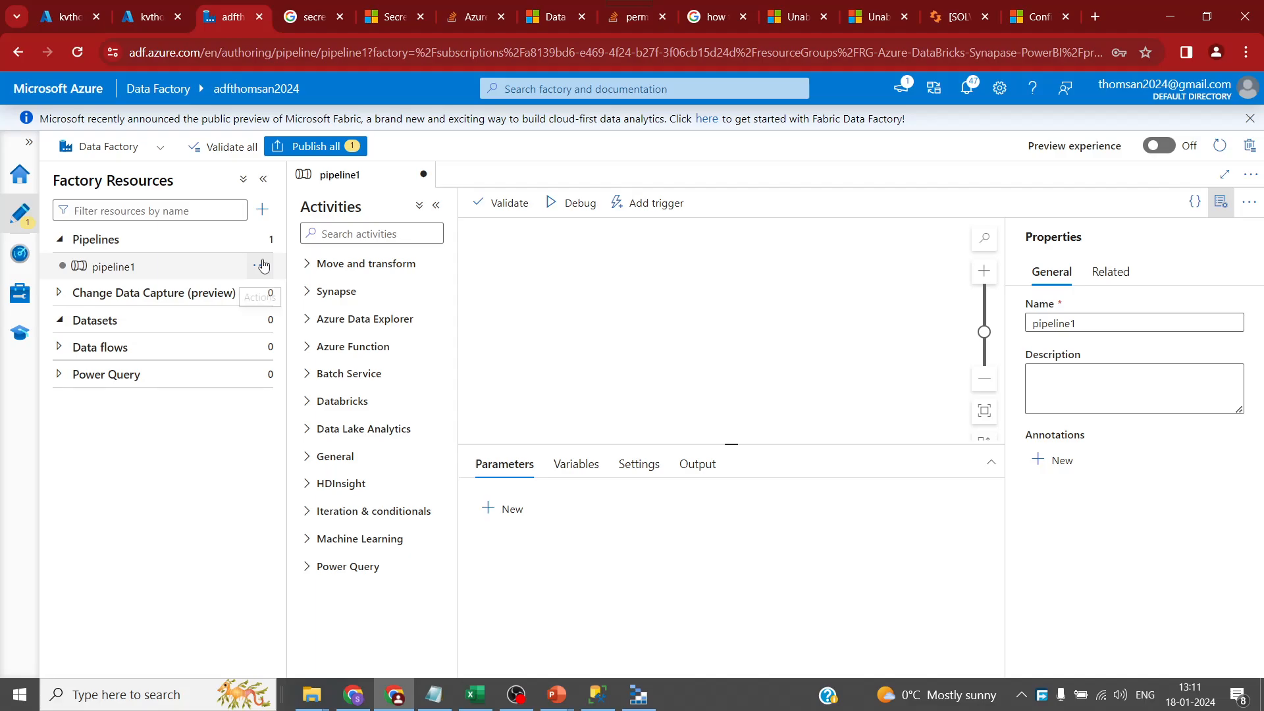
- Create a pipeline folder named LandingZone
click(262, 239)
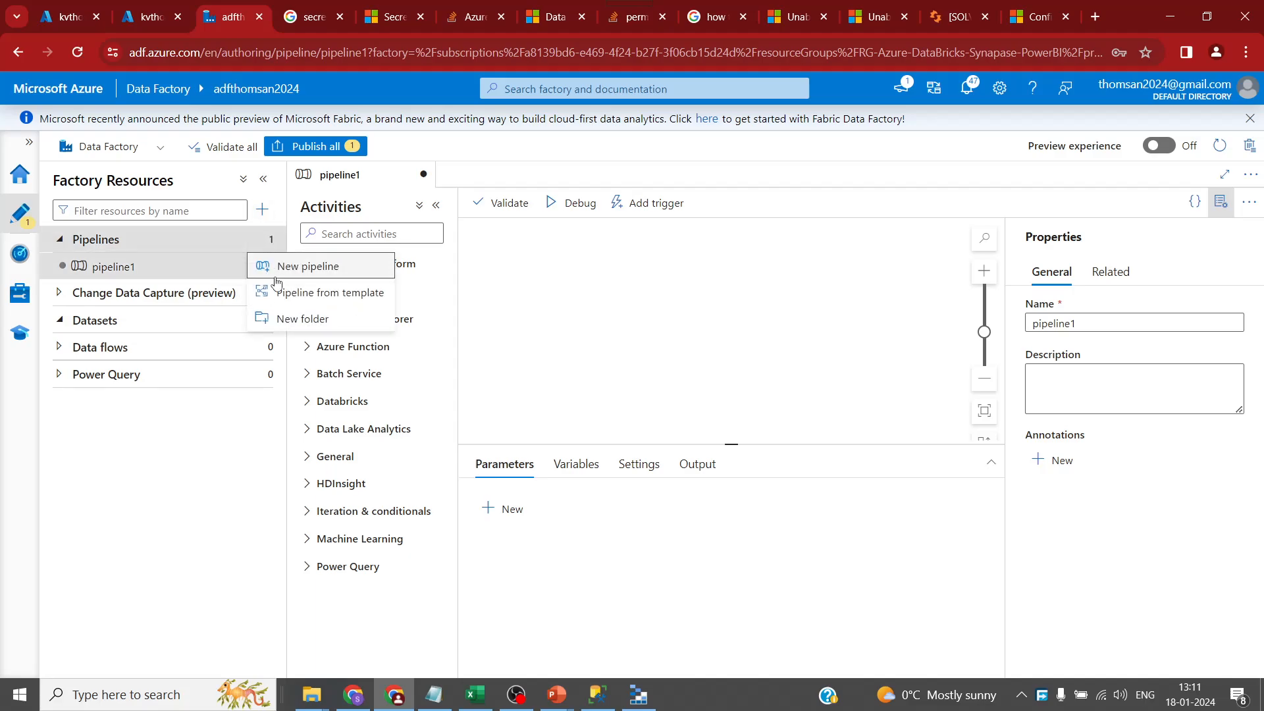
click(305, 318)
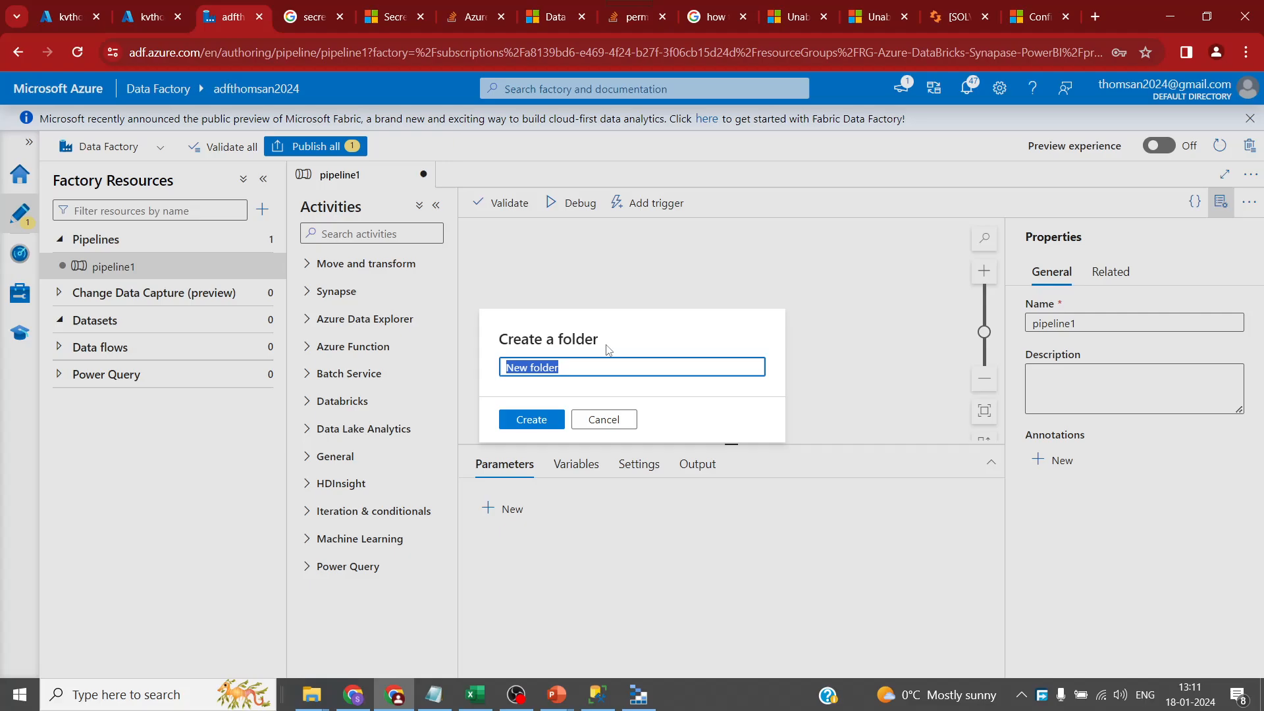
text(LandingZone)
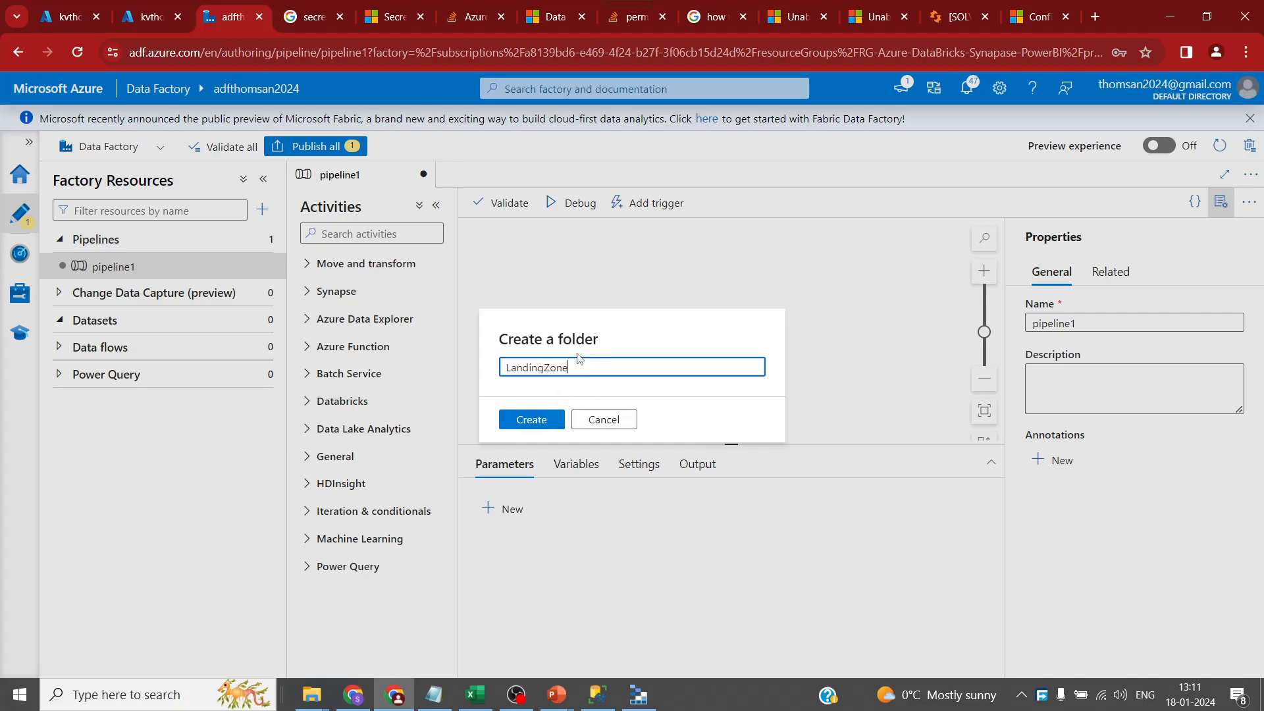
click(553, 425)
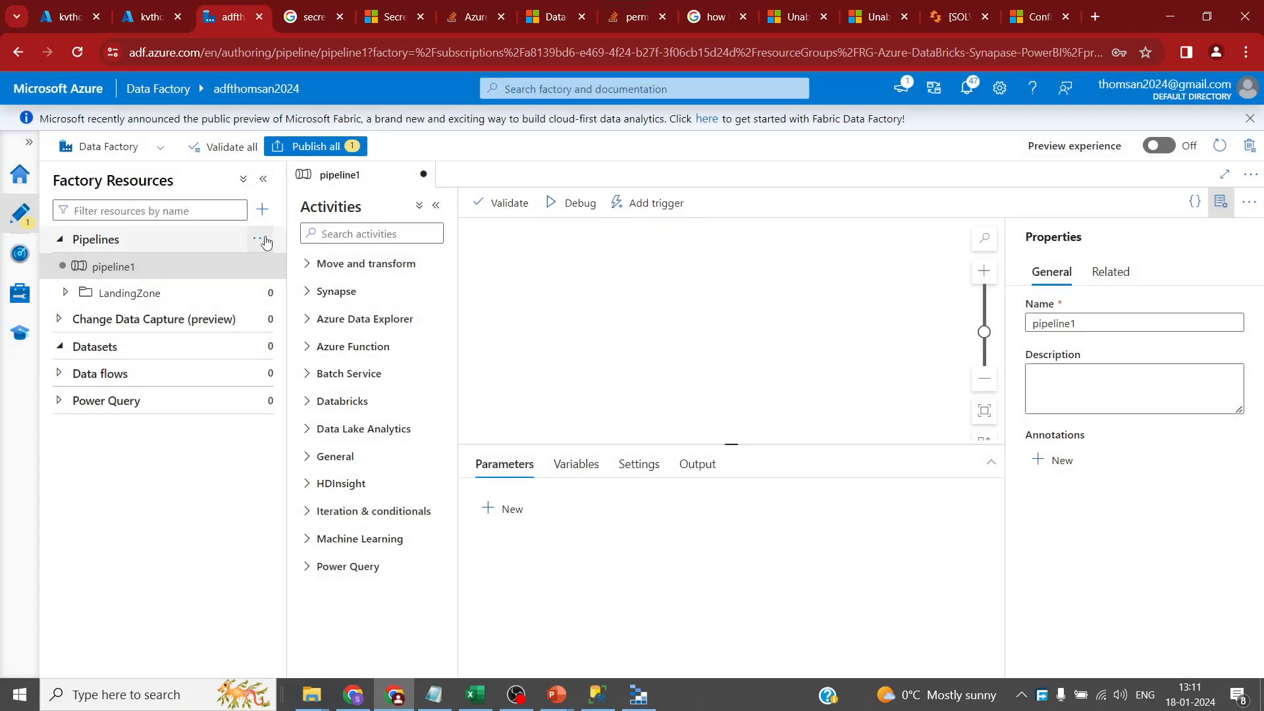
- Add a second pipeline, pipeline2, and a new data flow, dataflow1
click(270, 239)
click(294, 266)
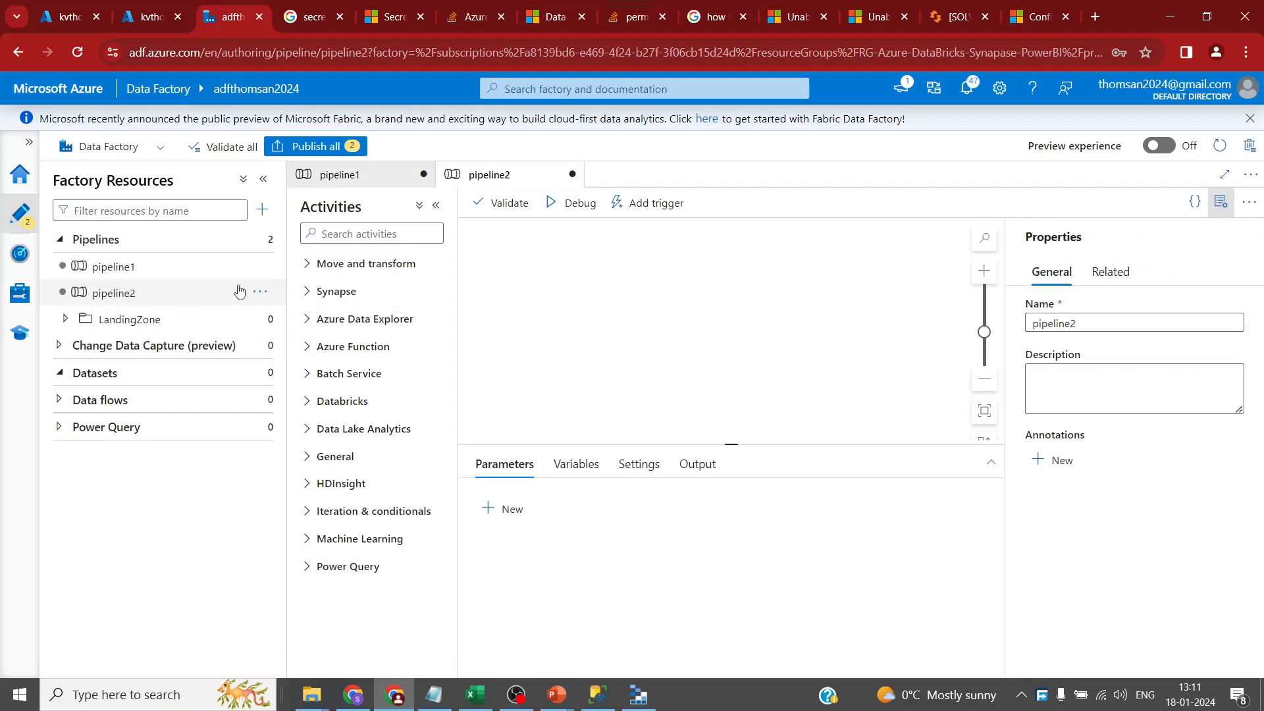
click(262, 209)
mouse_move(419, 313)
click(561, 312)
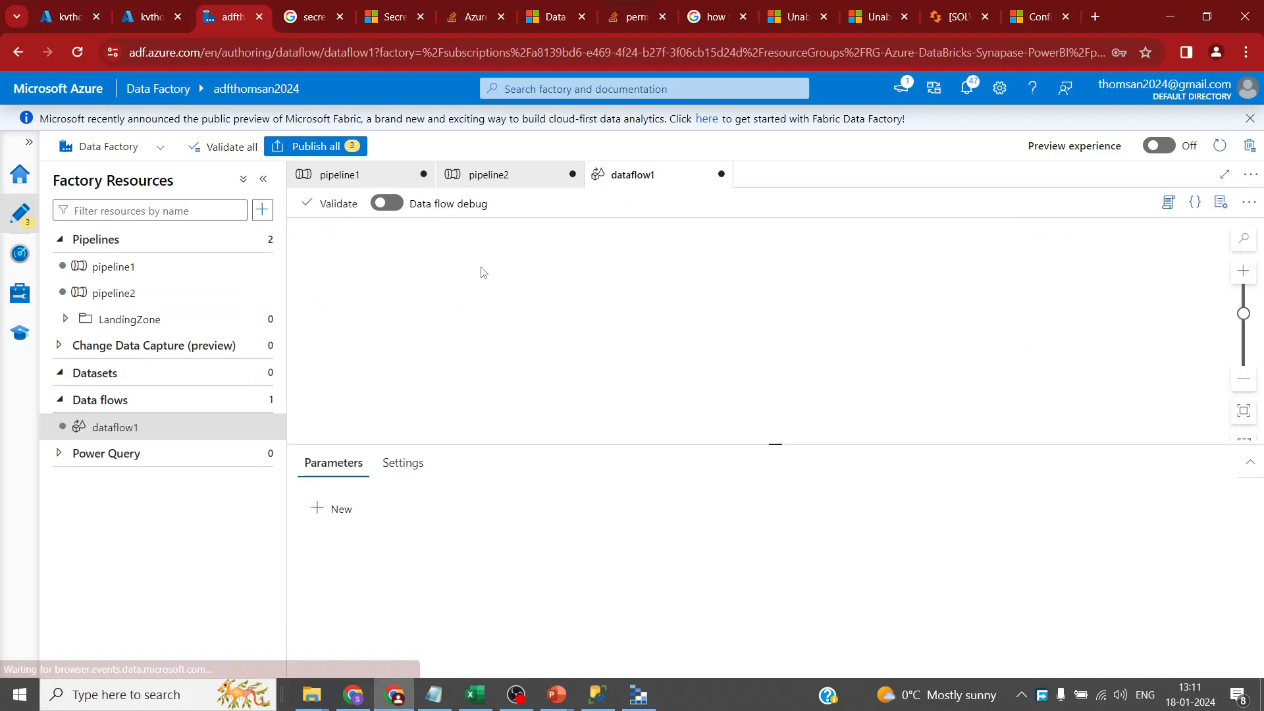
- Close dataflow1 and pipeline2, discarding their unsaved changes
click(722, 173)
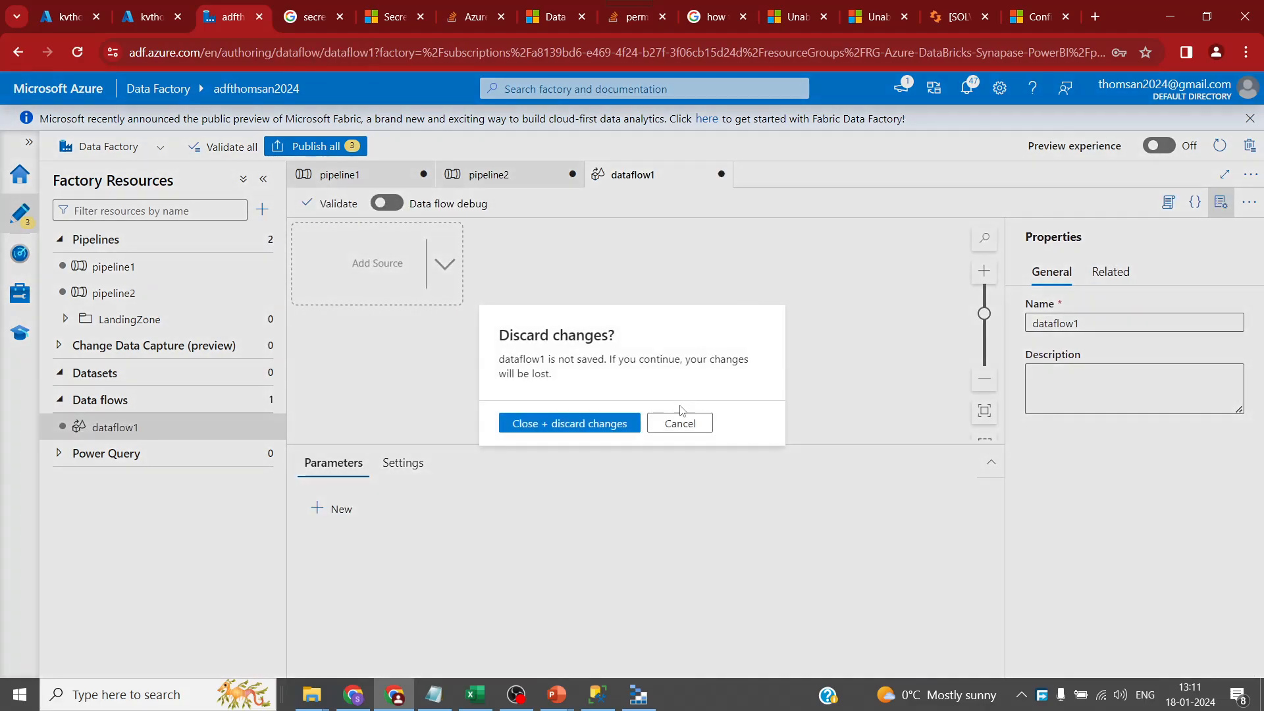
click(606, 423)
click(572, 174)
click(600, 423)
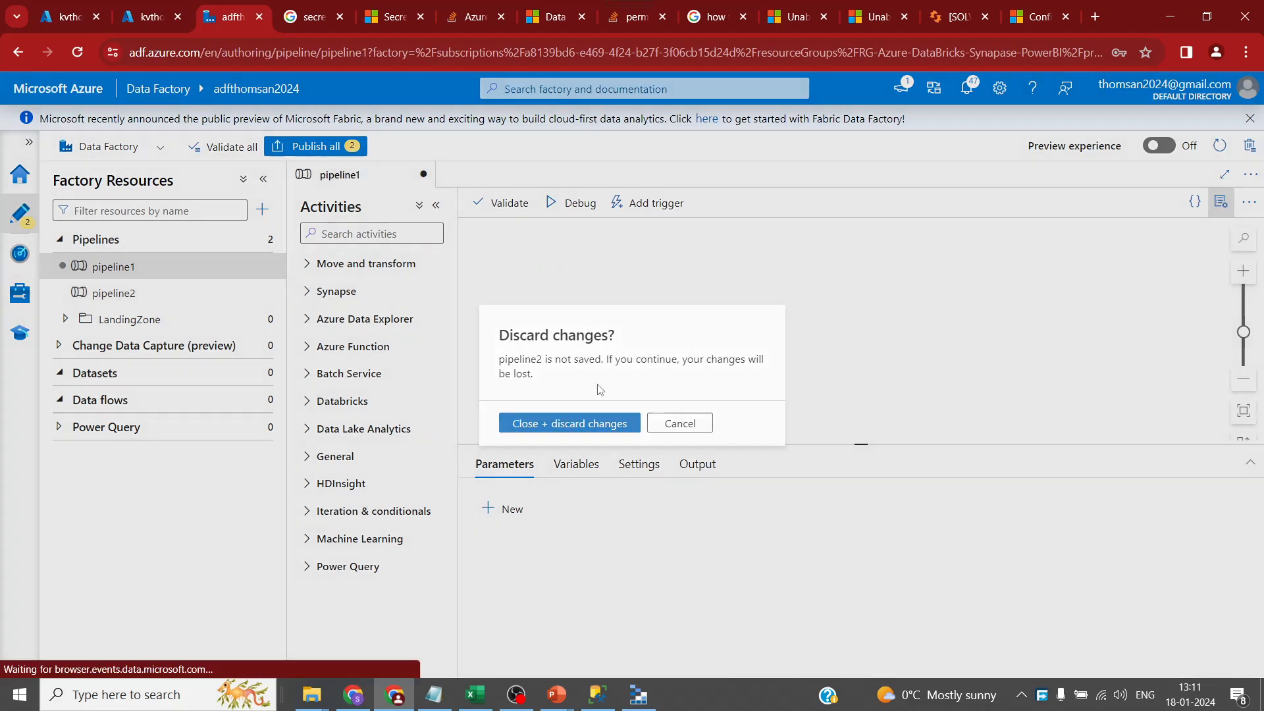
- Create a pipeline folder named CuratedZone
click(263, 241)
click(266, 318)
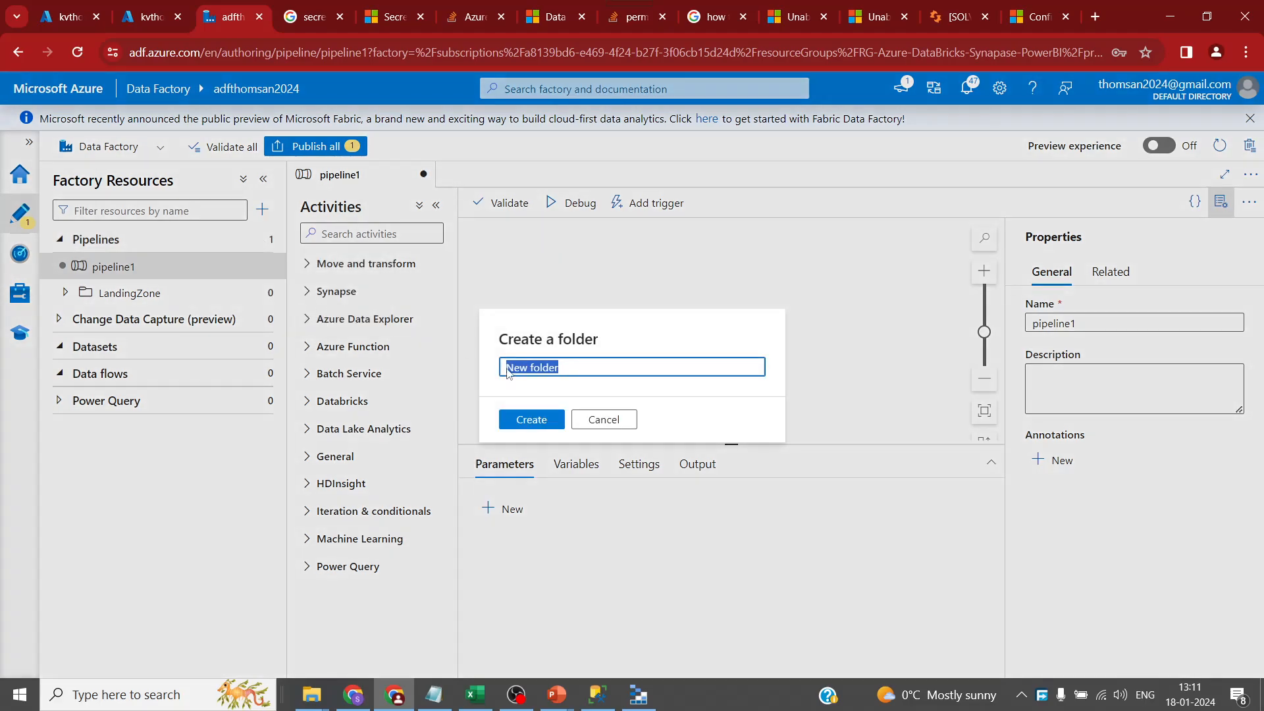
text(CuratedZone)
click(551, 426)
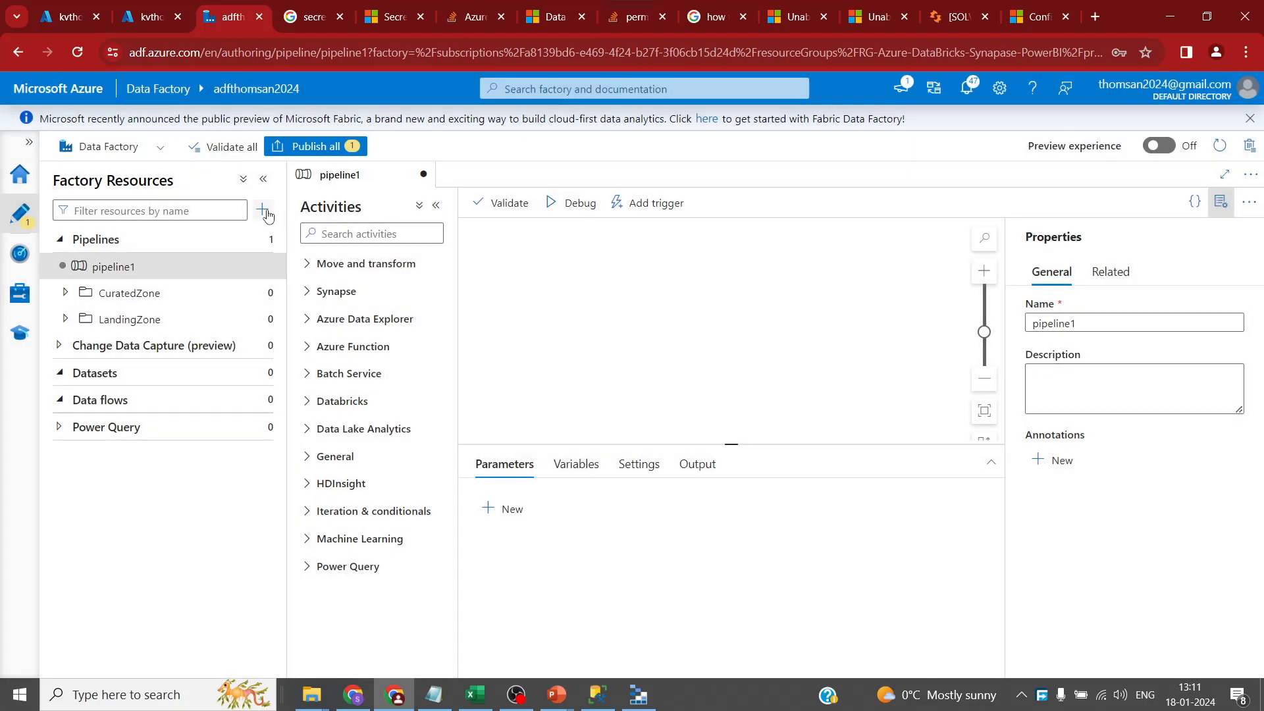
- Create another pipeline folder named Aggregation, removing the stray word Loading from its name
click(266, 213)
mouse_move(283, 227)
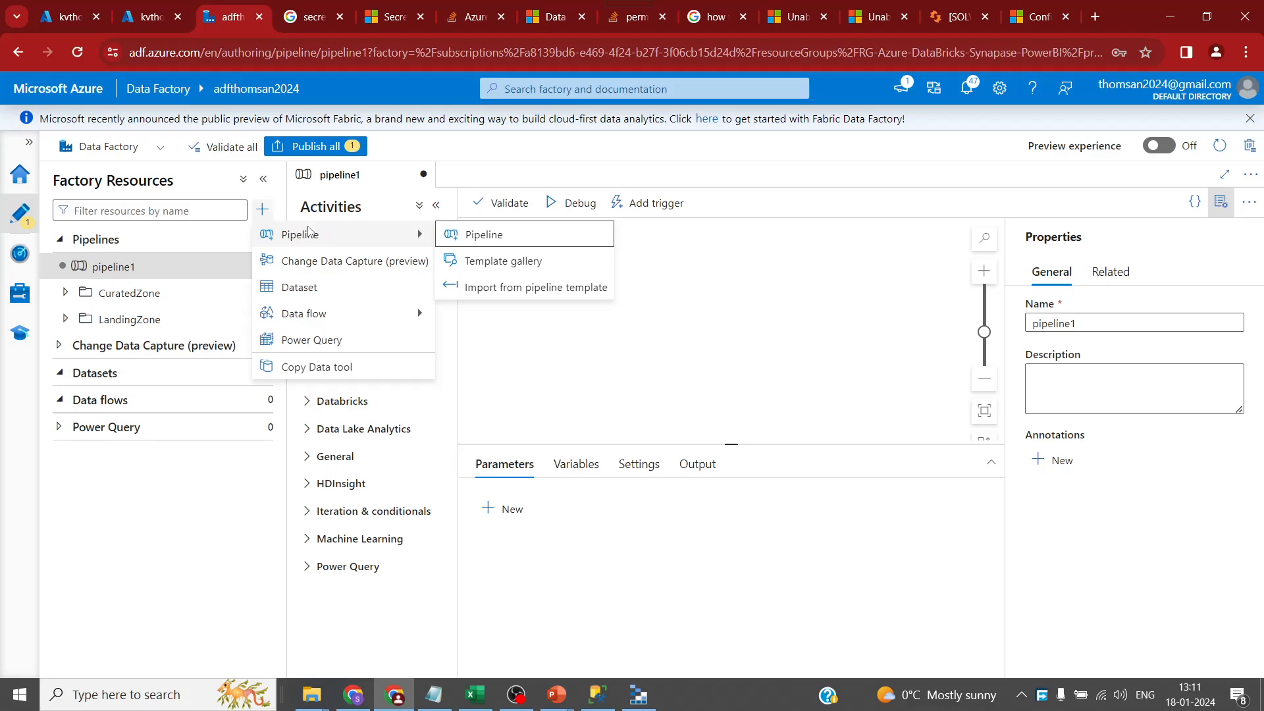
click(263, 241)
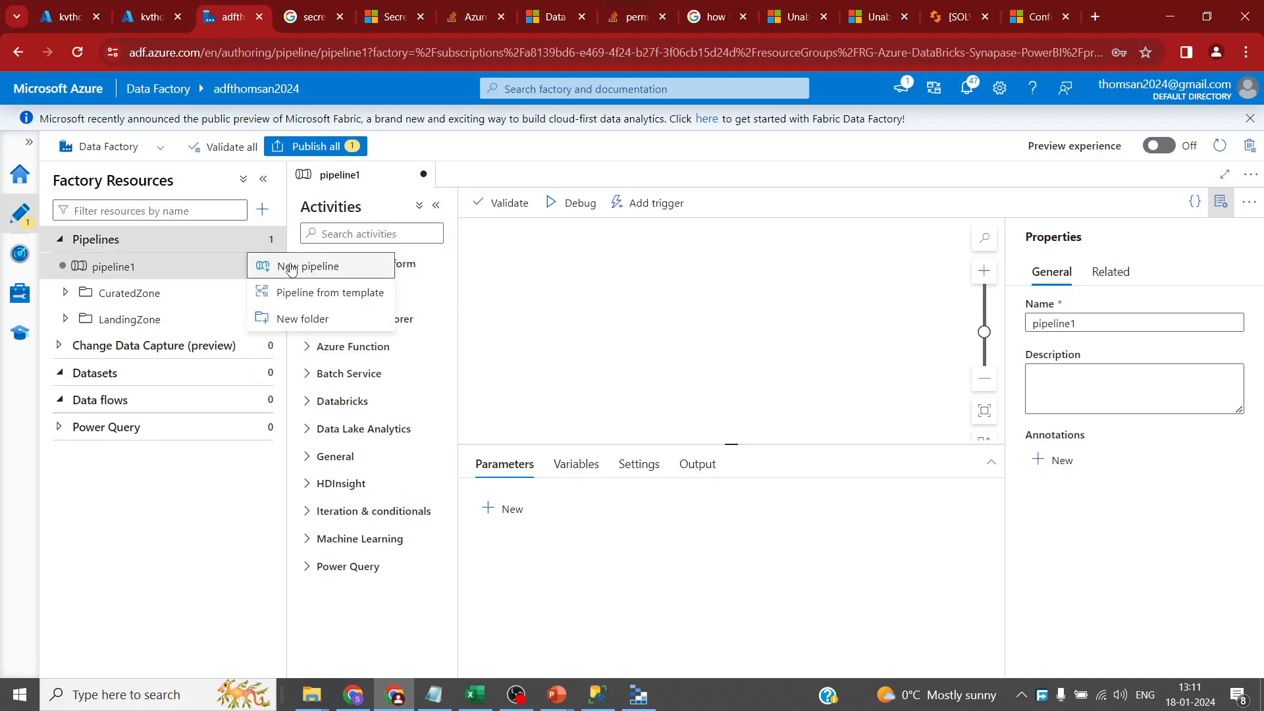
click(293, 318)
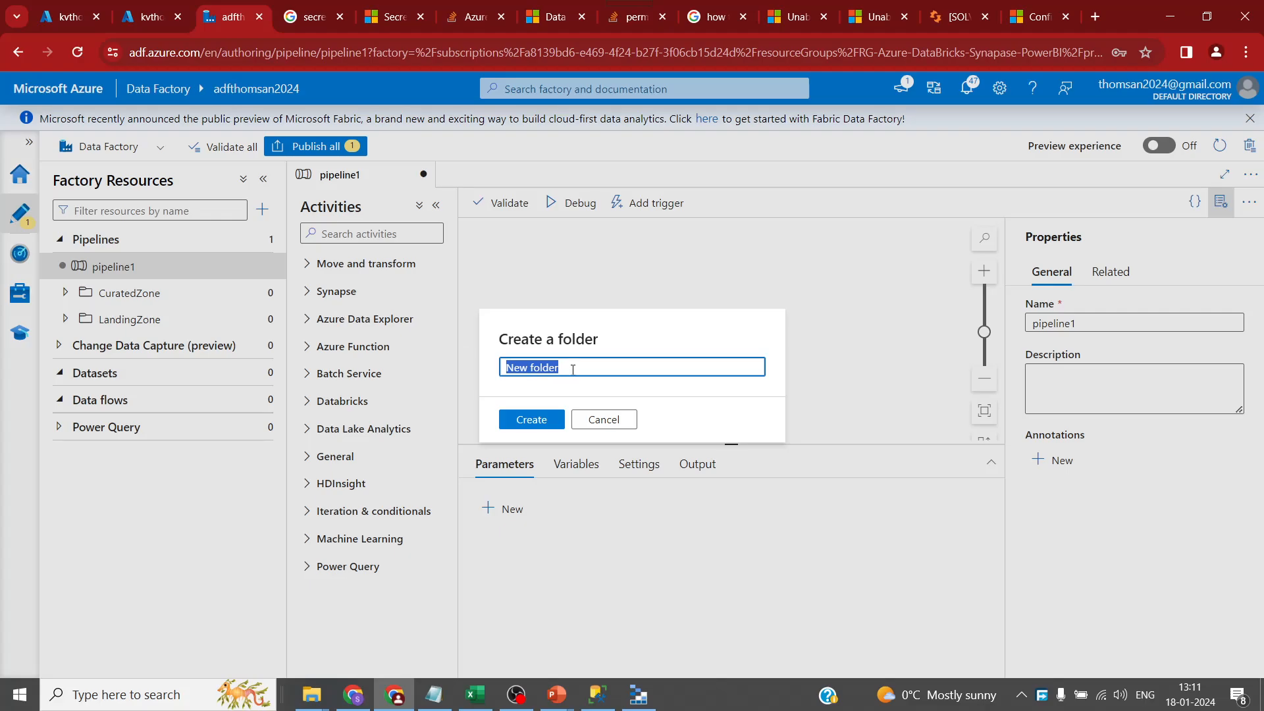
text(AggregationLoading)
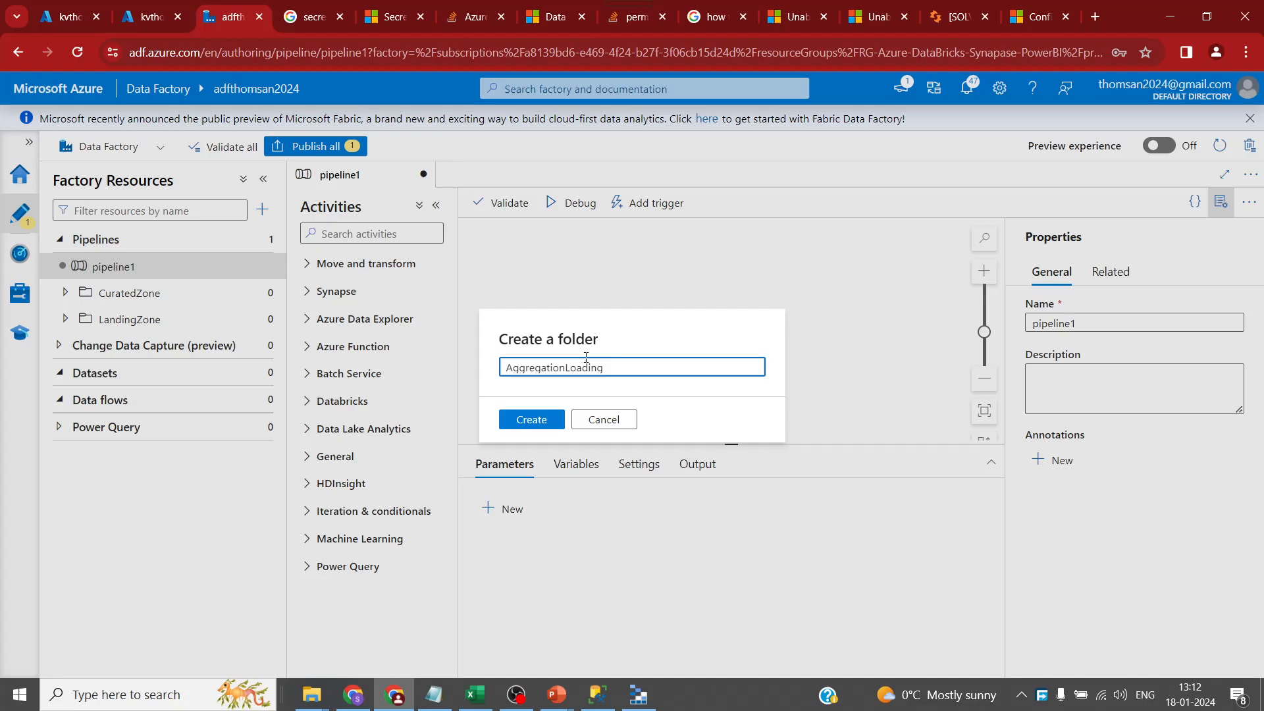
drag(606, 368, 566, 369)
key(BackSpace)
click(531, 420)
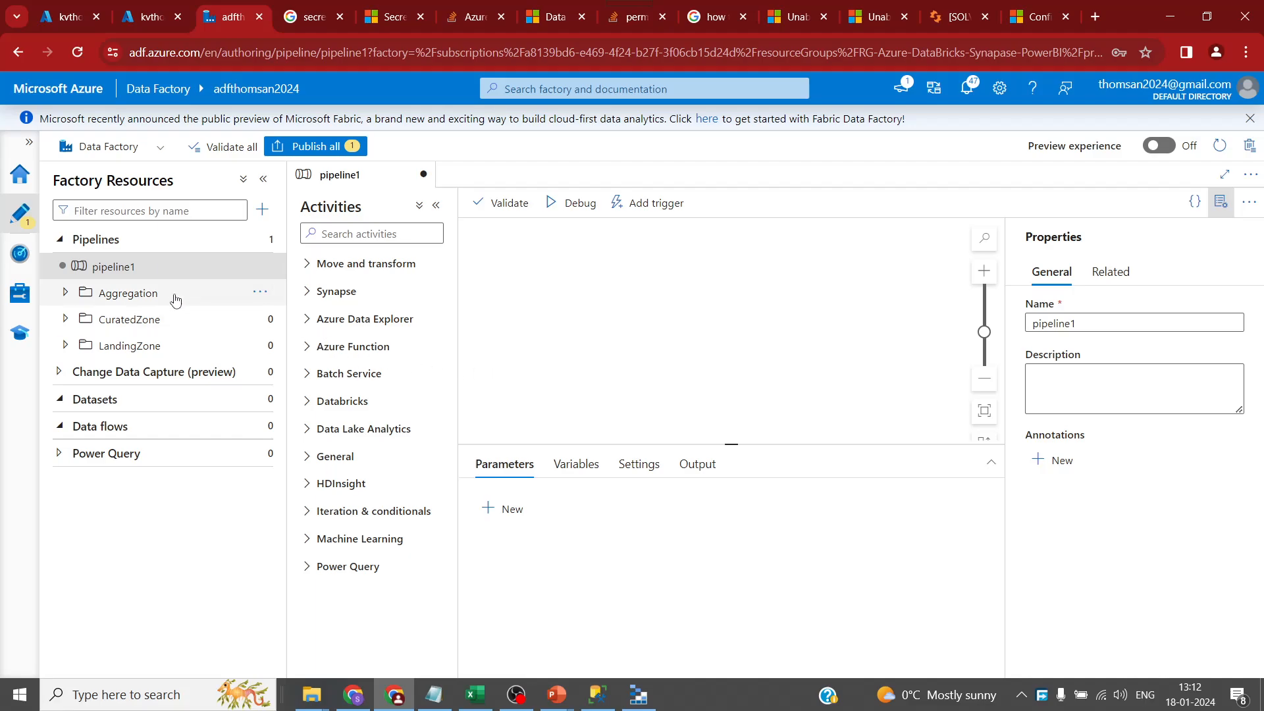
- Rename the Aggregation folder to AggregationZone
click(260, 292)
click(209, 374)
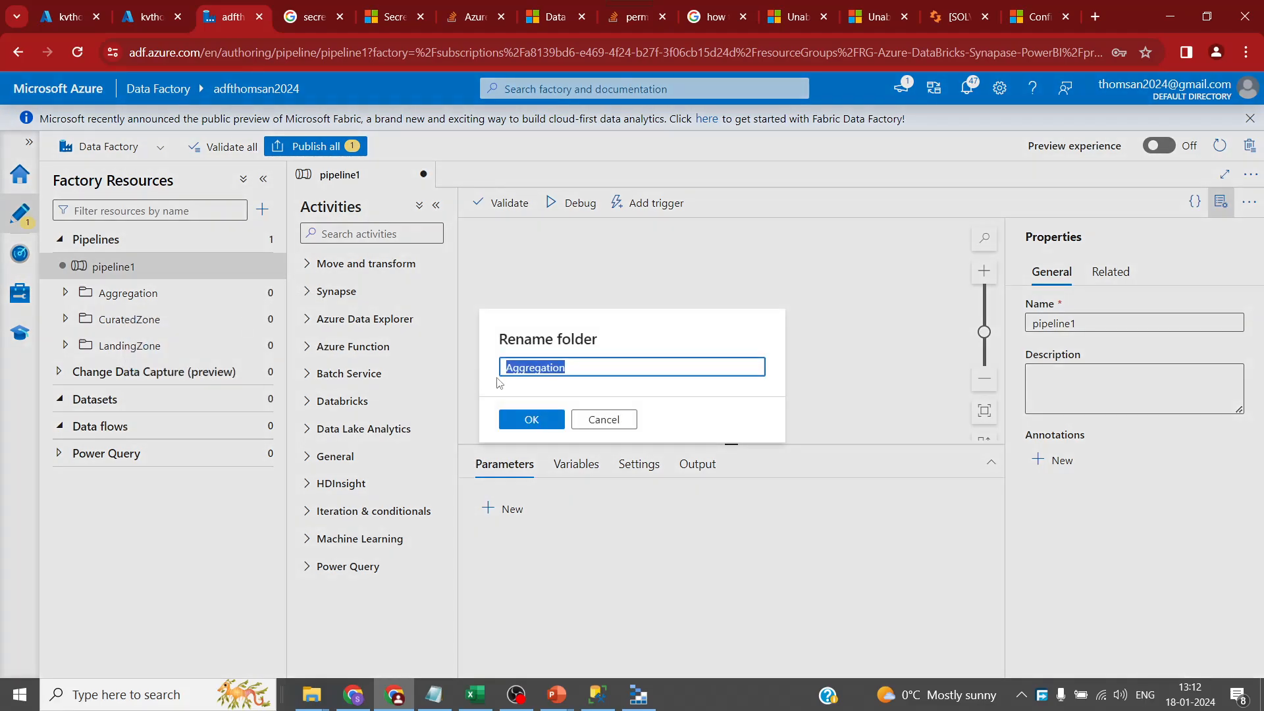
click(586, 366)
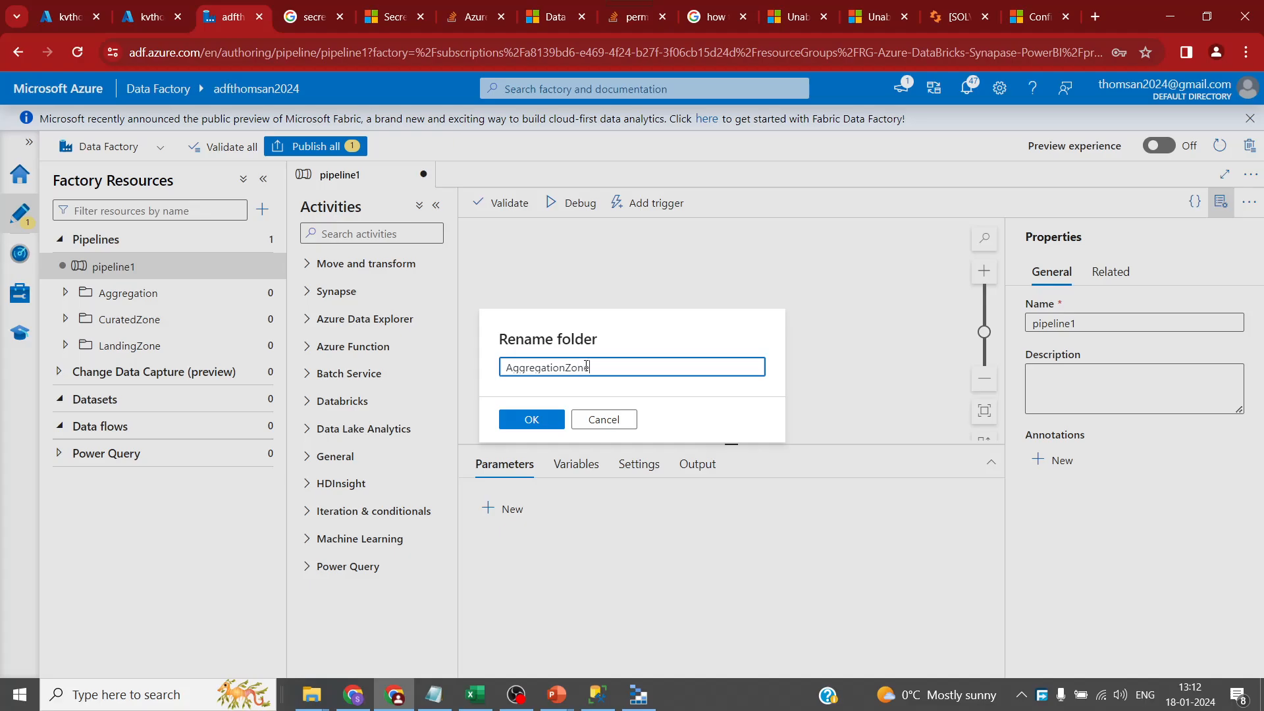
click(513, 424)
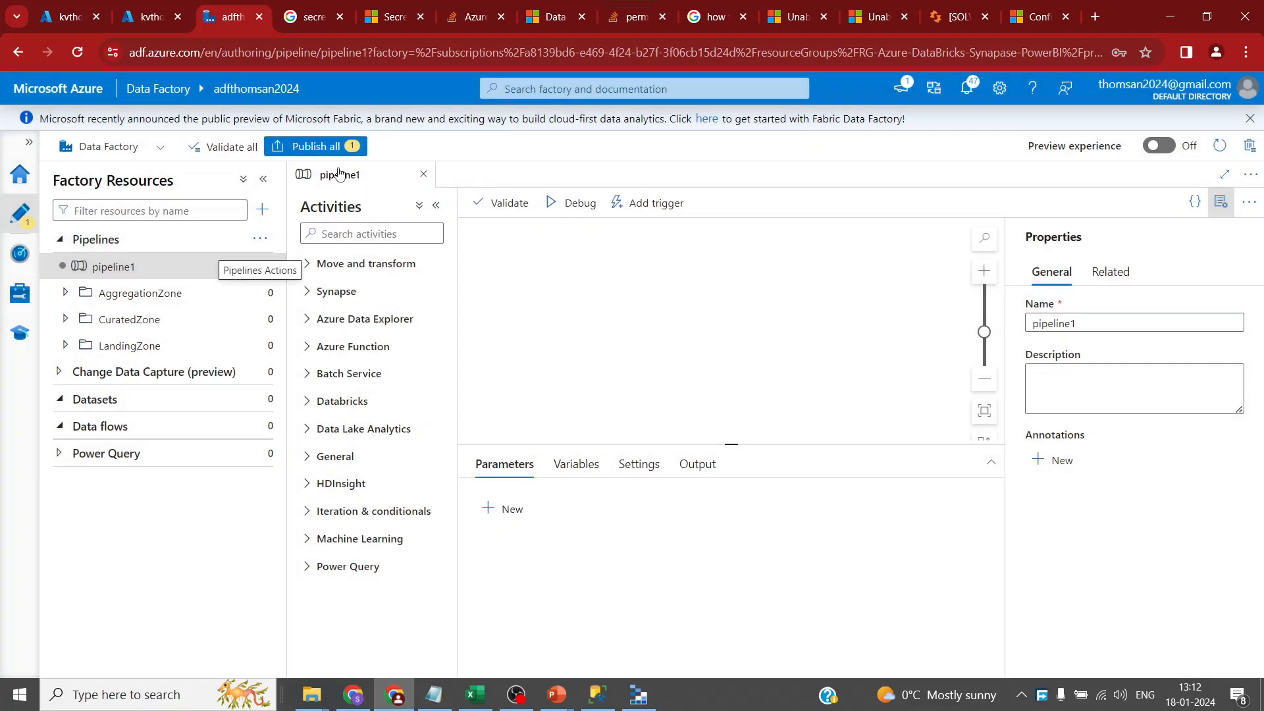
- Create pipeline2 inside the LandingZone folder
click(262, 345)
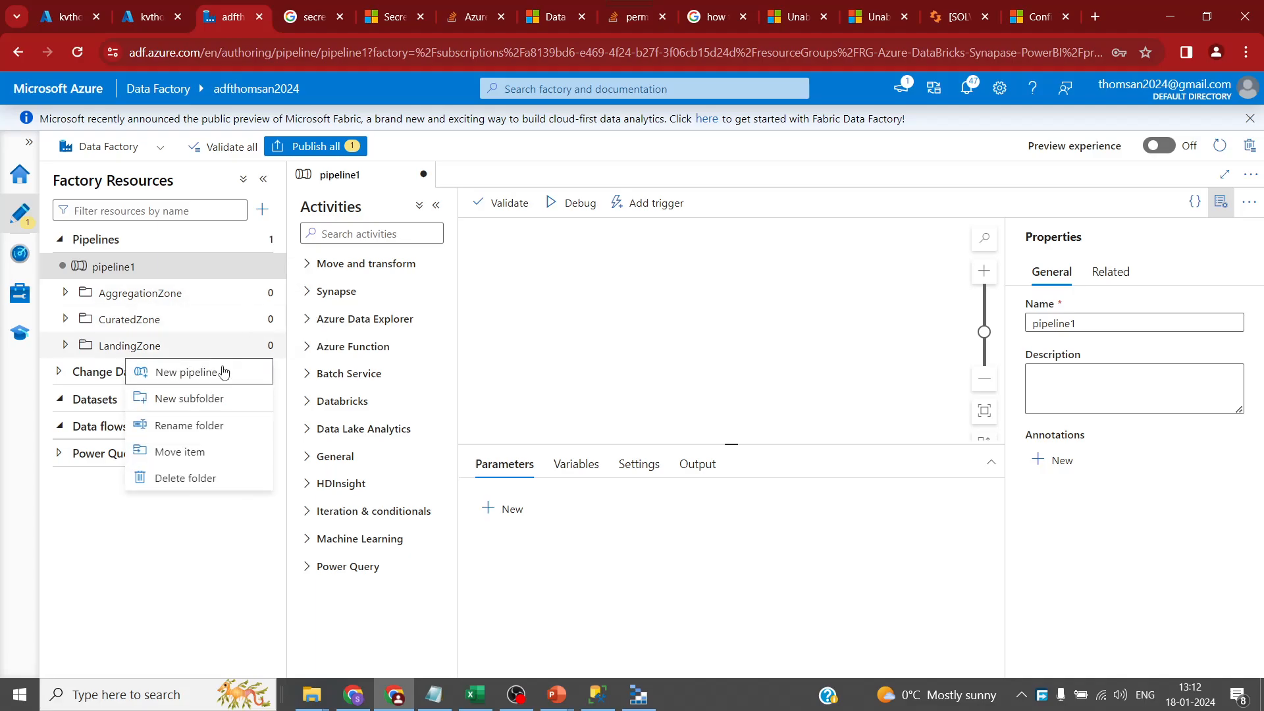
click(204, 372)
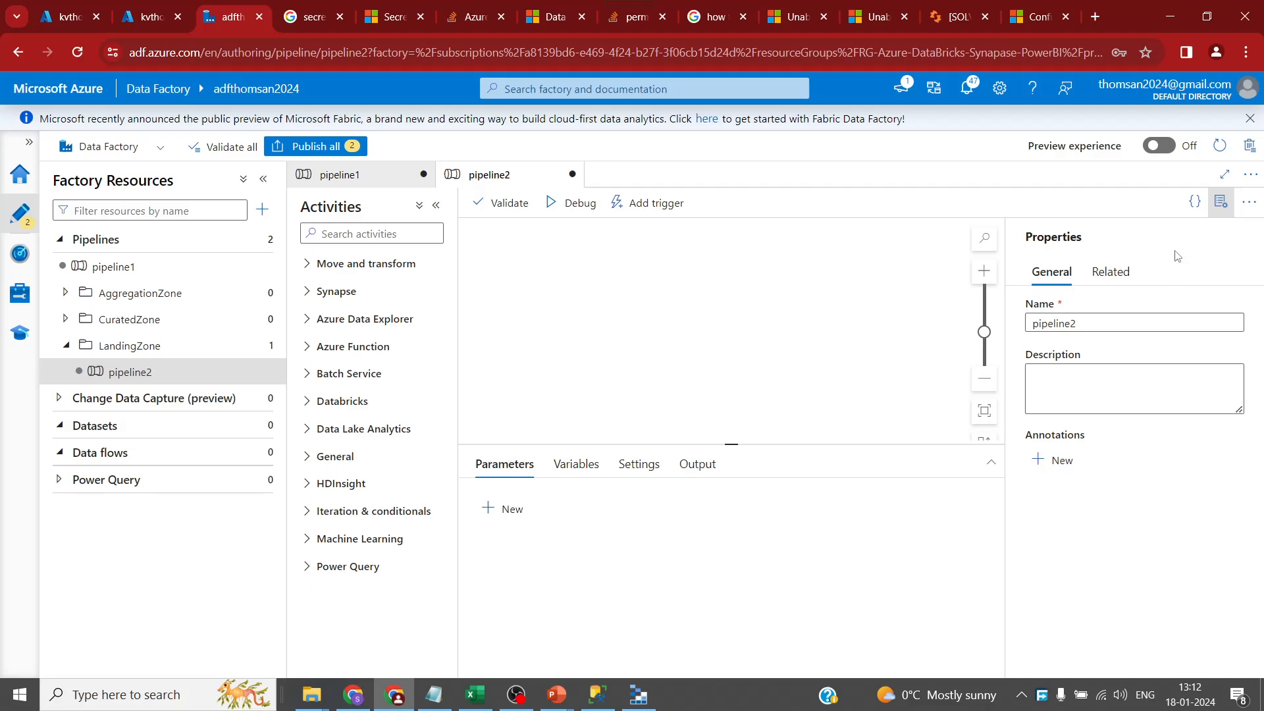
click(386, 231)
- Add a Copy data activity to pipeline2 and name it cp_fs_adls
text(copy)
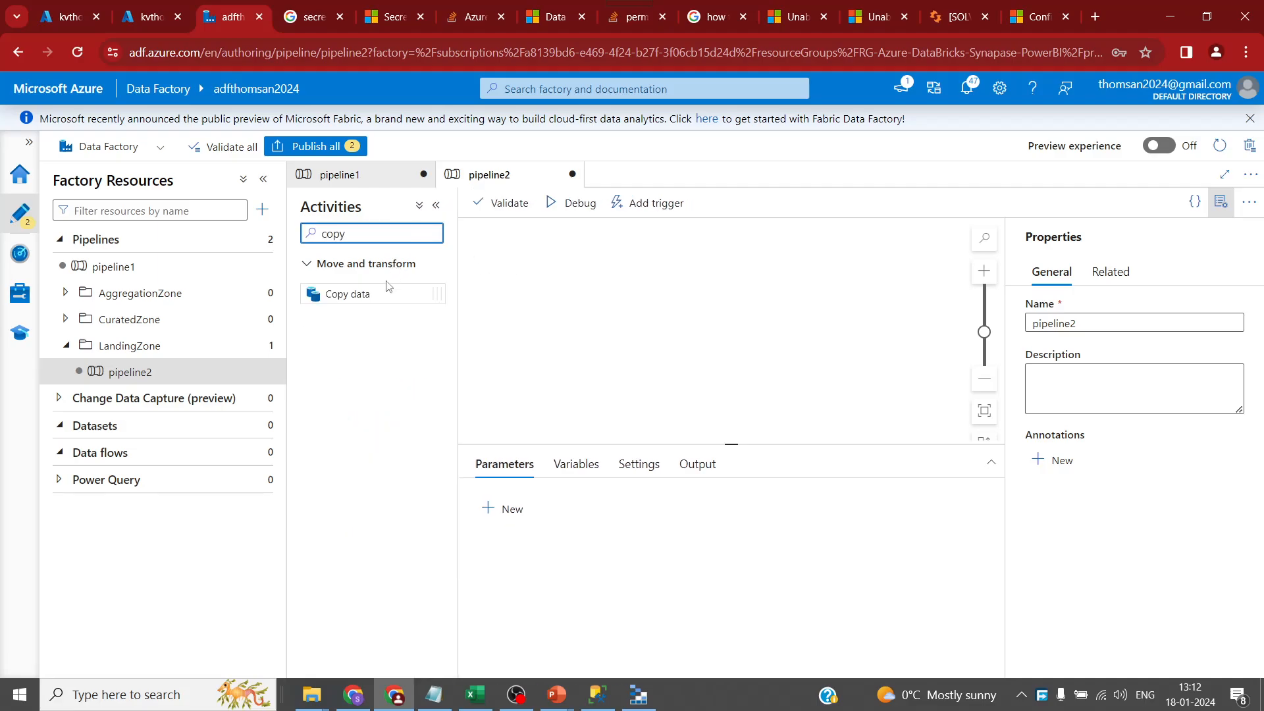
drag(389, 288, 630, 308)
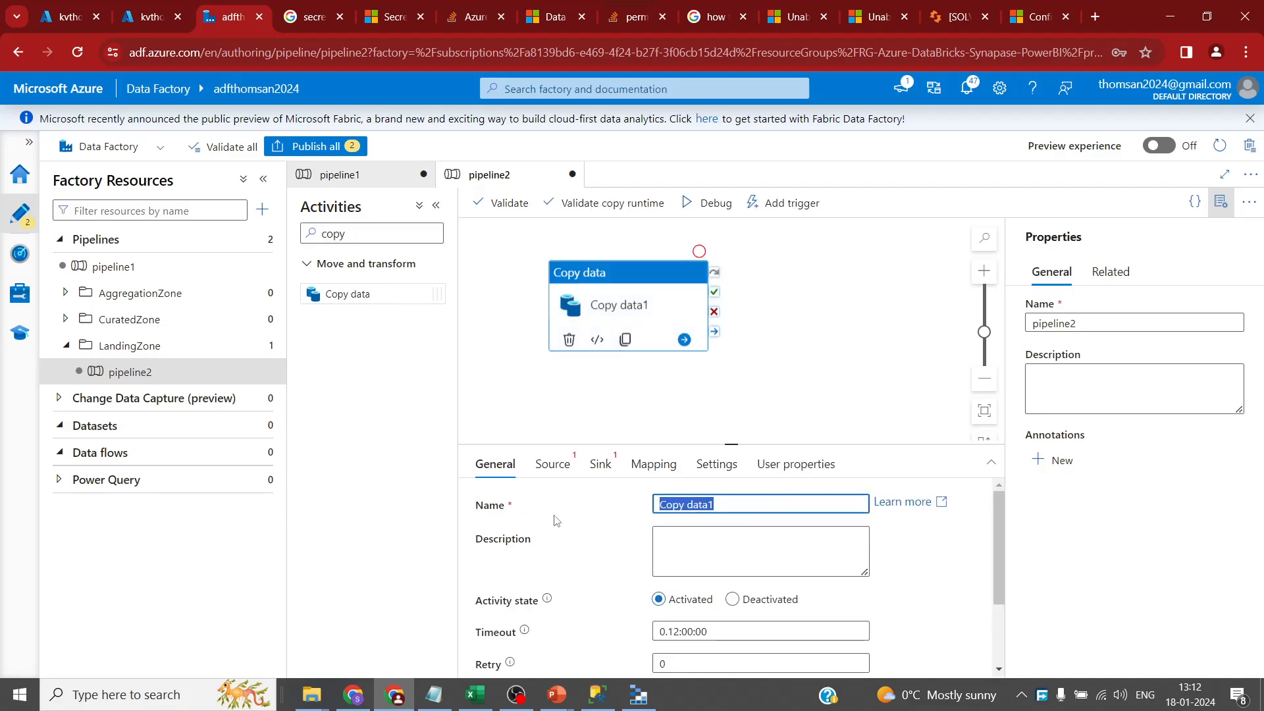
text(Cp_fs_adls)
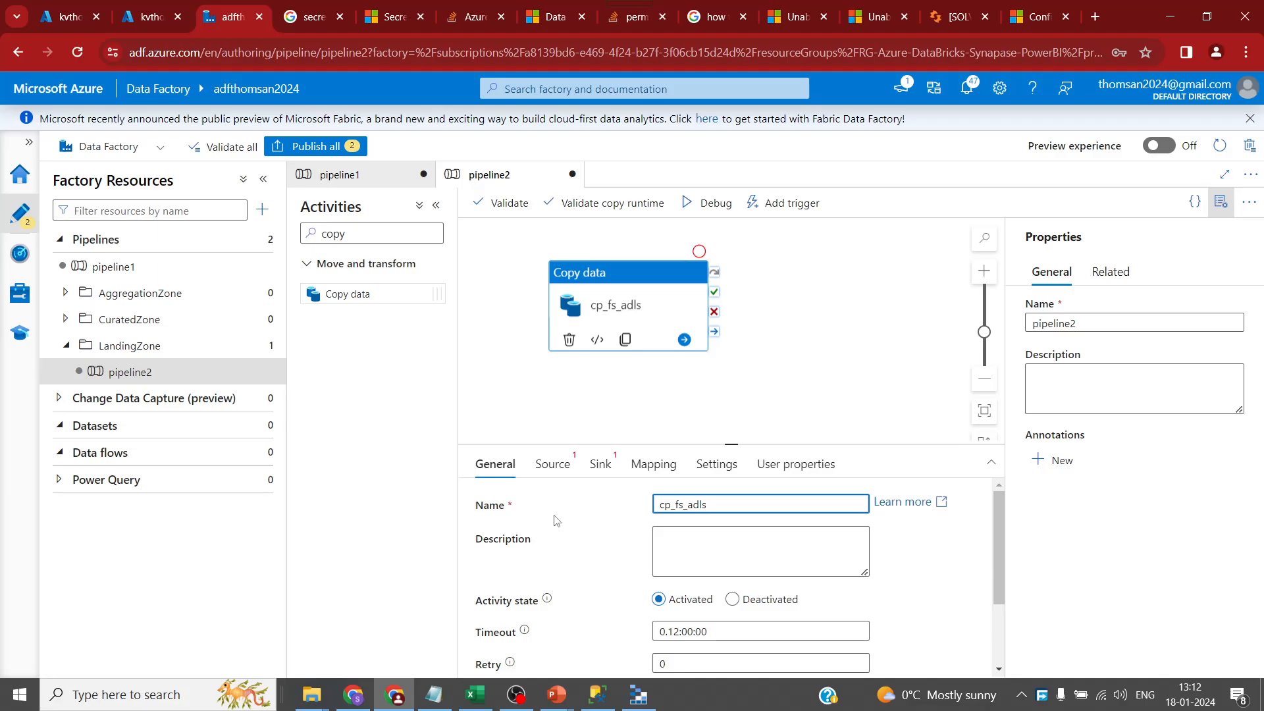
key(ctrl+a)
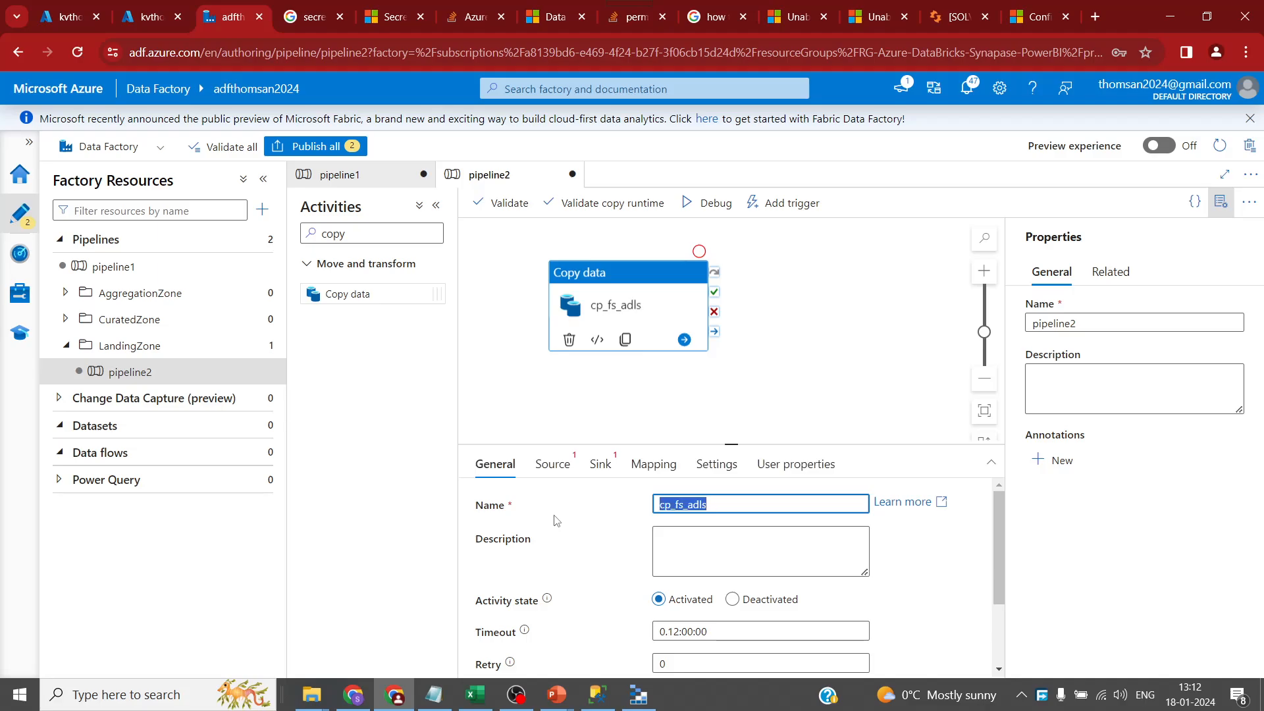
click(263, 179)
click(325, 464)
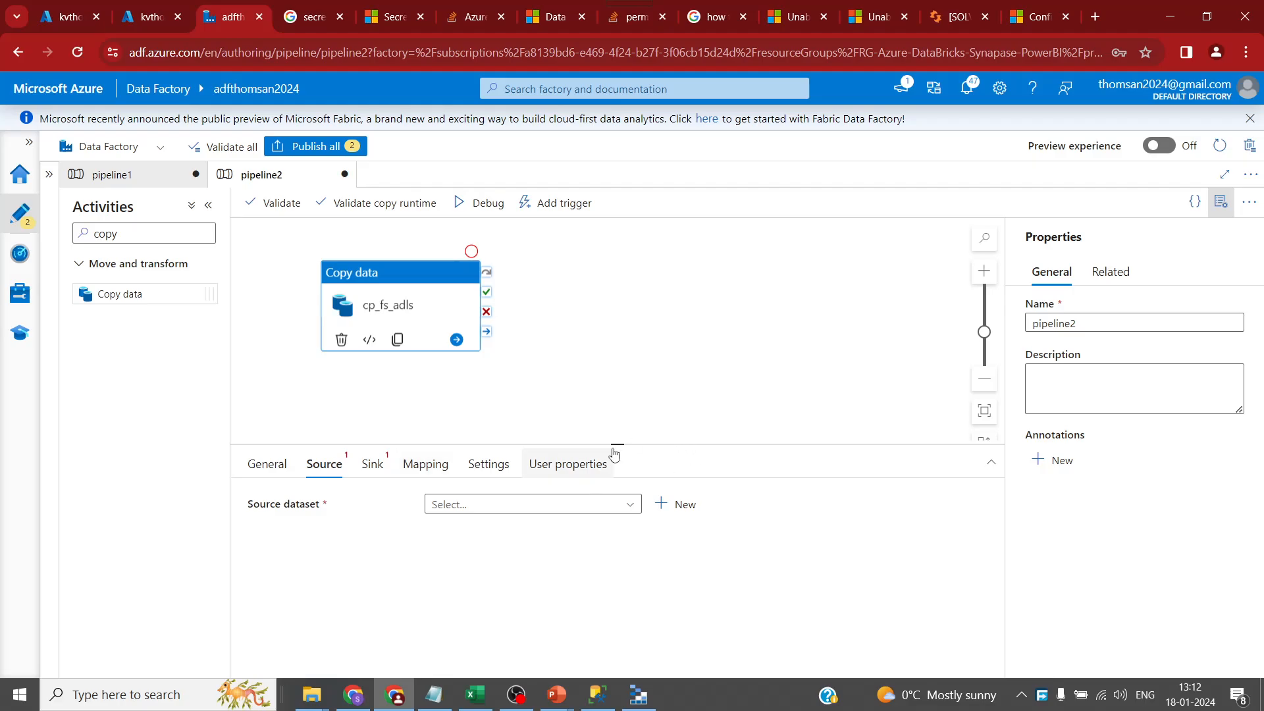
drag(617, 445, 593, 296)
- Start a new source dataset using the File system store and DelimitedText format
click(607, 359)
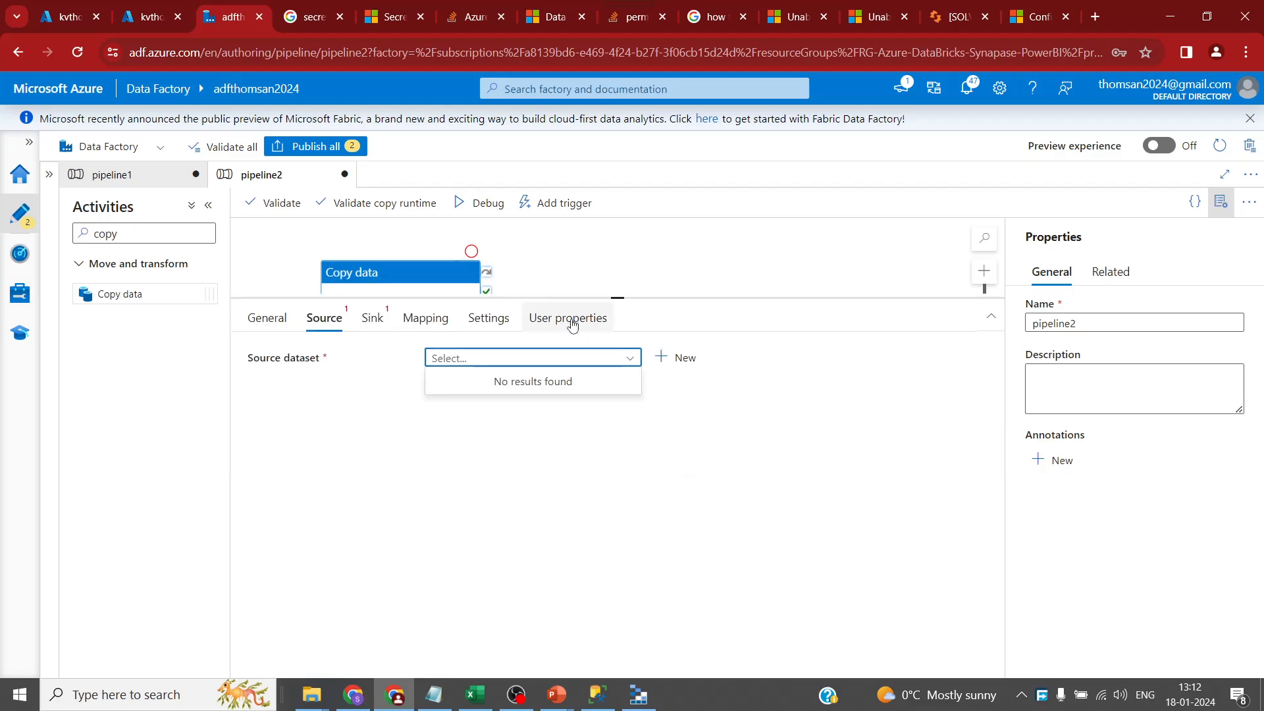
click(671, 358)
click(886, 211)
text(f)
key(BackSpace)
text(file)
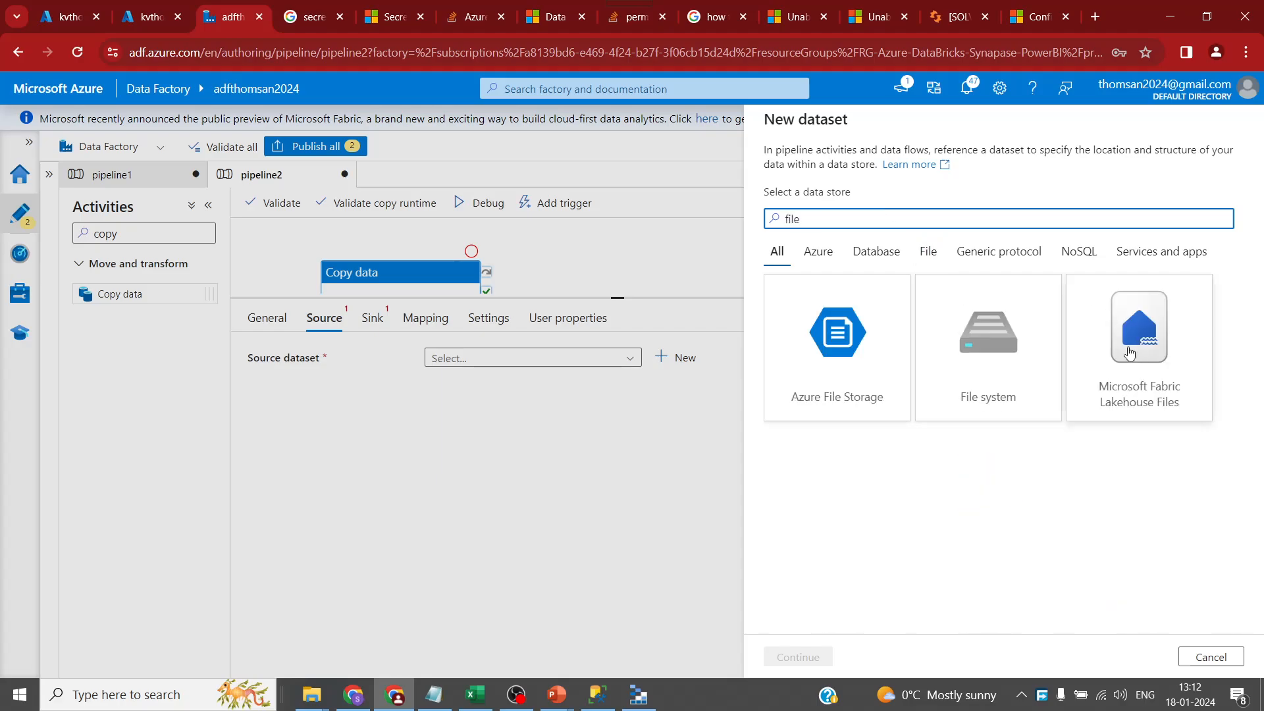
click(988, 342)
click(797, 658)
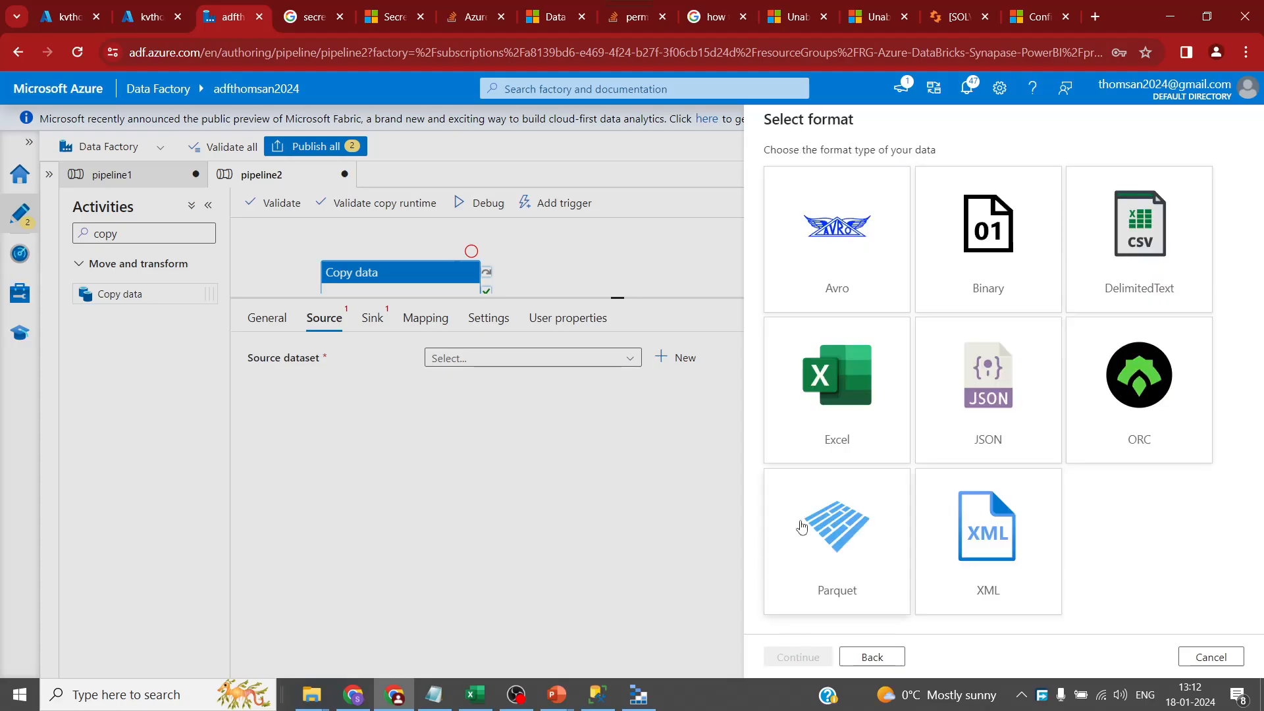
click(1119, 271)
click(809, 655)
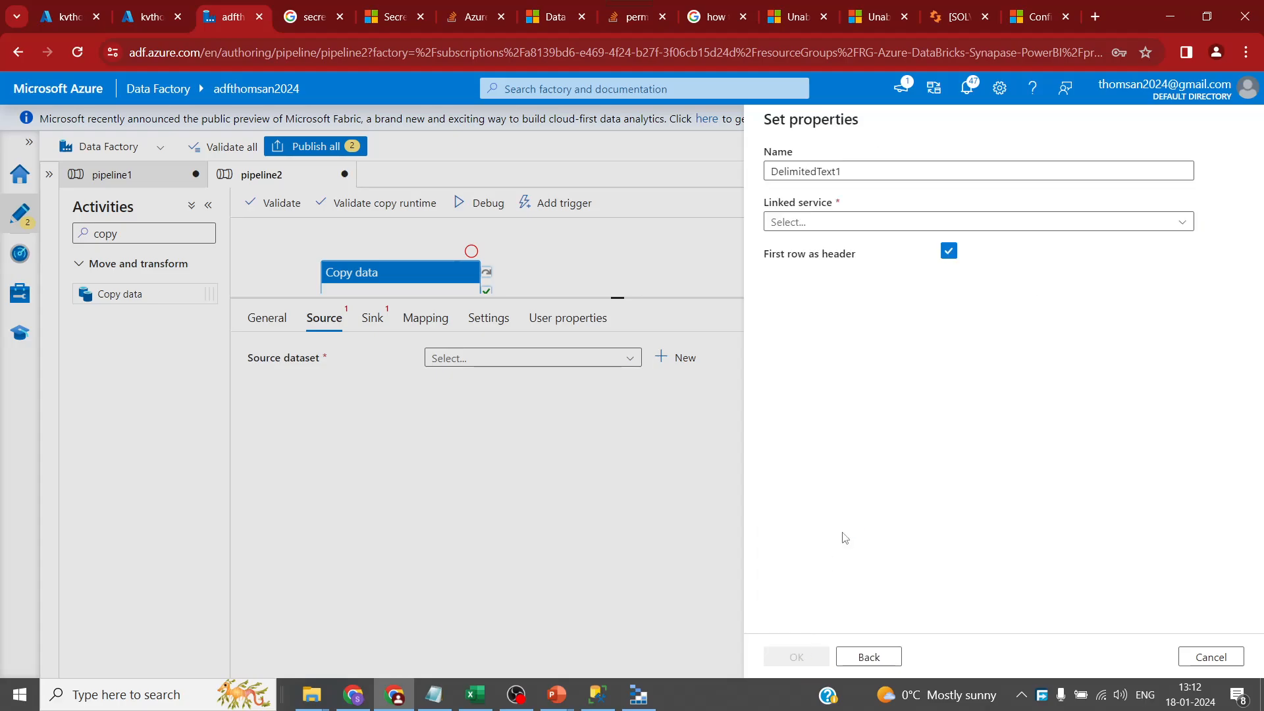
- Name the source dataset ds_fs on linked service fs_data, then preview its data
click(836, 226)
click(875, 169)
key(ctrl+a)
text(d)
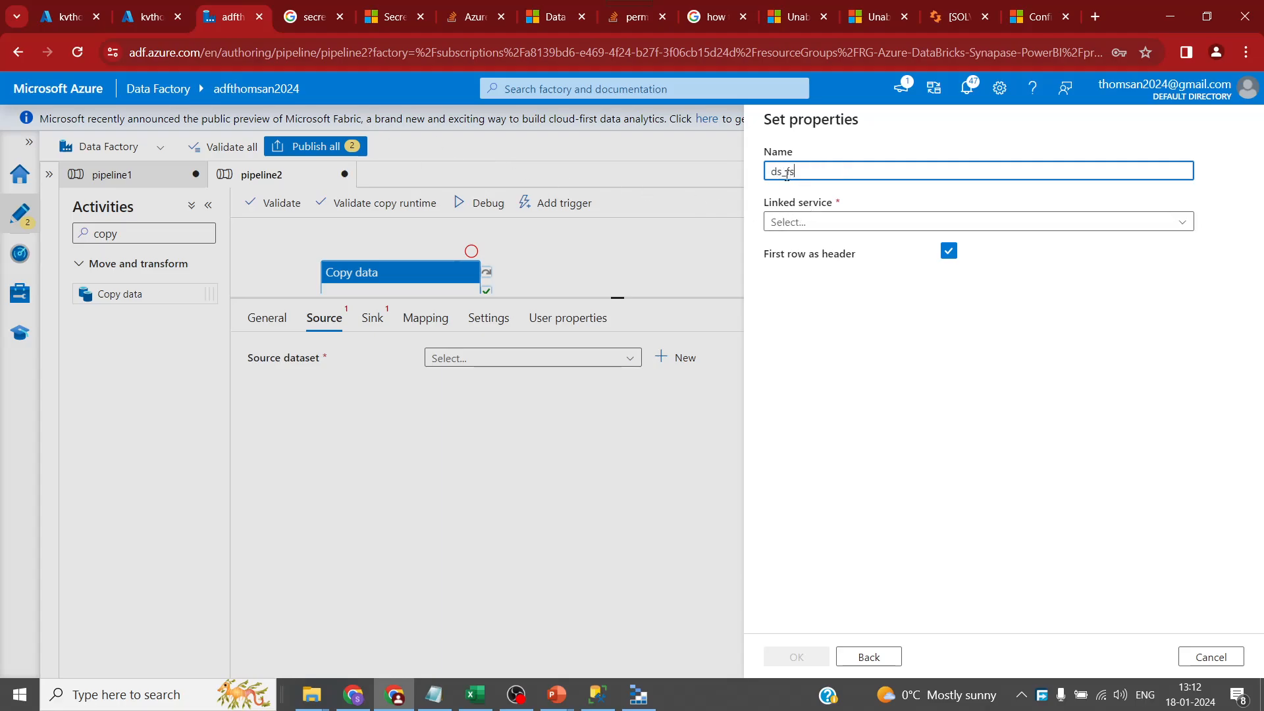
click(852, 222)
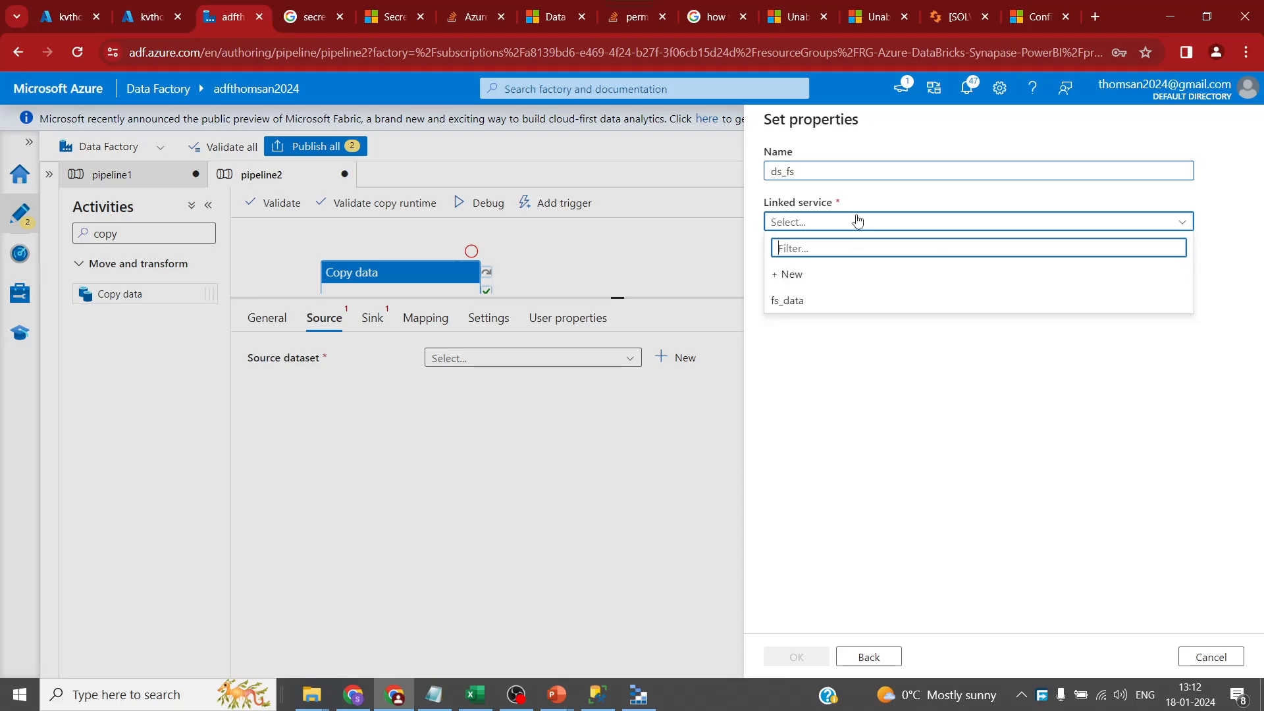
click(819, 300)
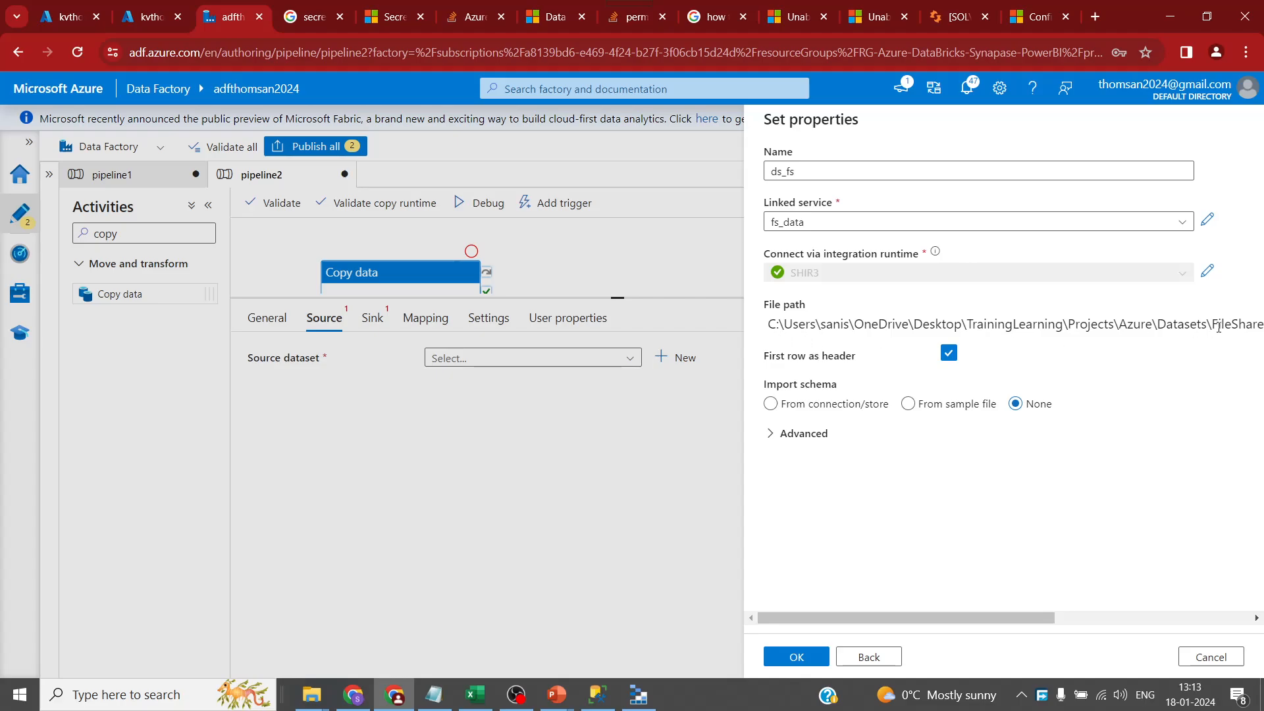
click(797, 657)
click(823, 364)
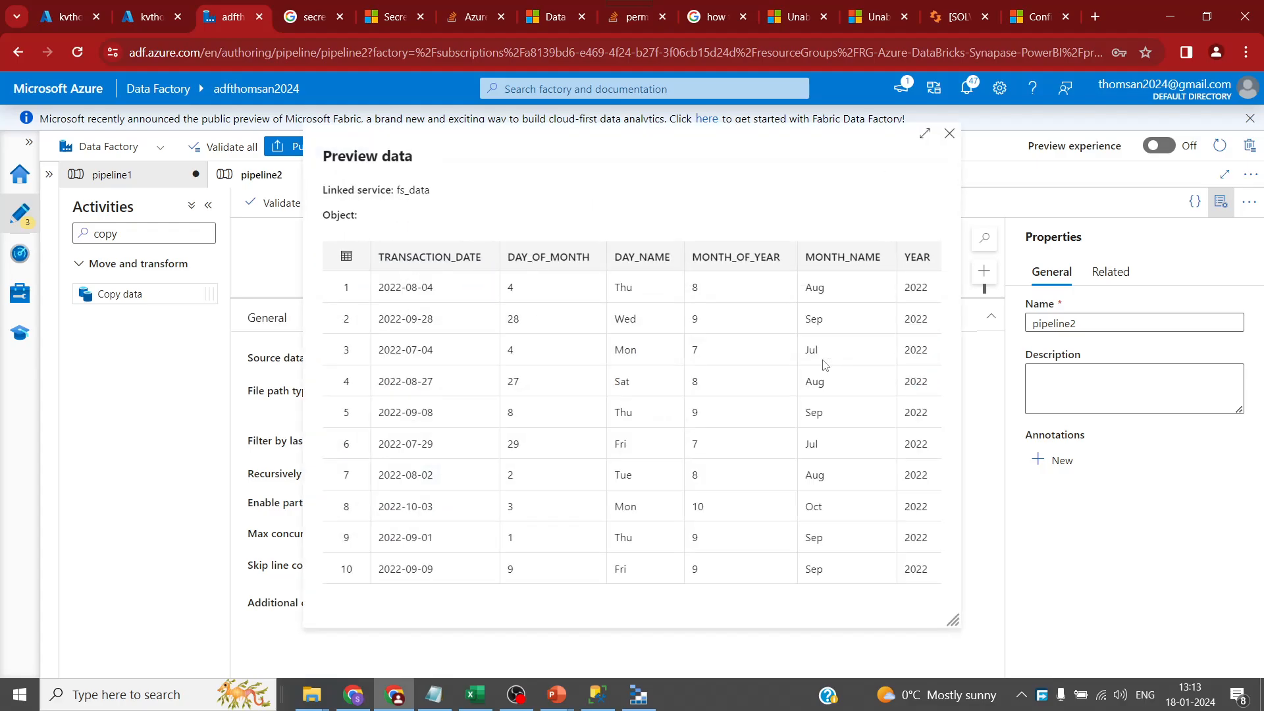
click(950, 133)
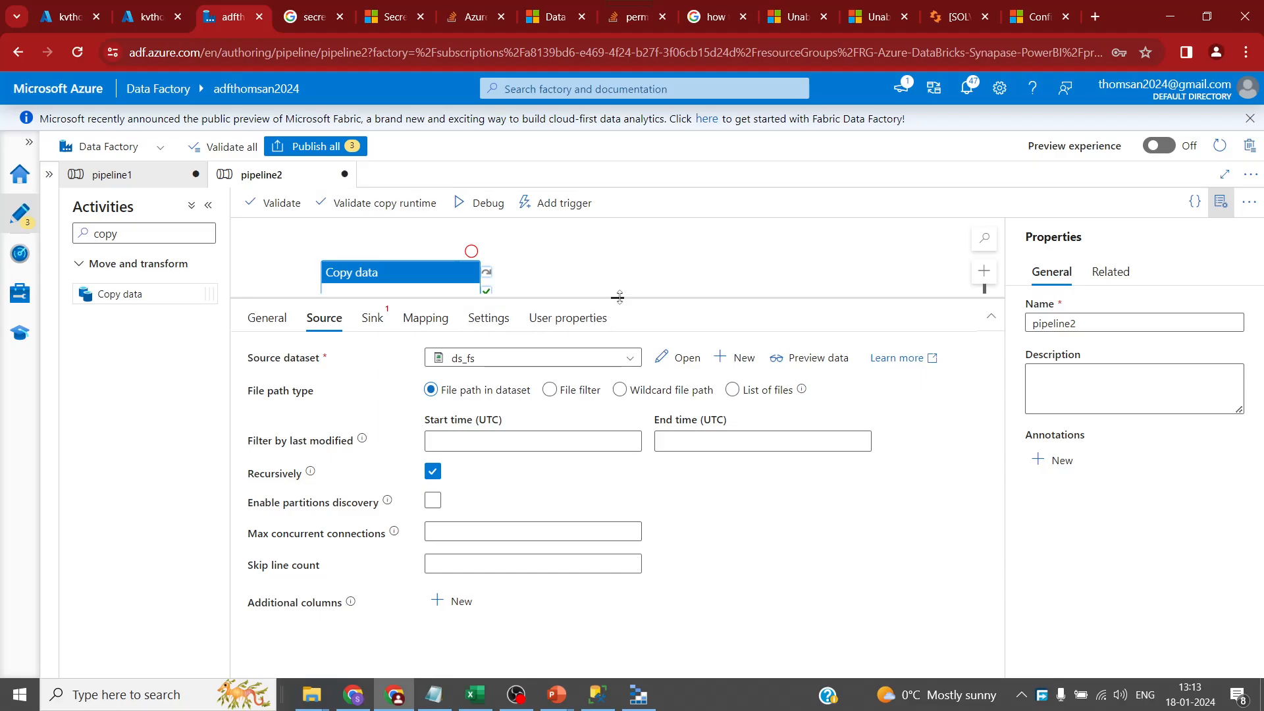
- Start a new sink dataset on Azure Data Lake Storage Gen2 in DelimitedText format
drag(617, 297, 618, 366)
drag(412, 310, 497, 286)
click(372, 387)
drag(624, 366, 619, 269)
click(603, 329)
click(684, 328)
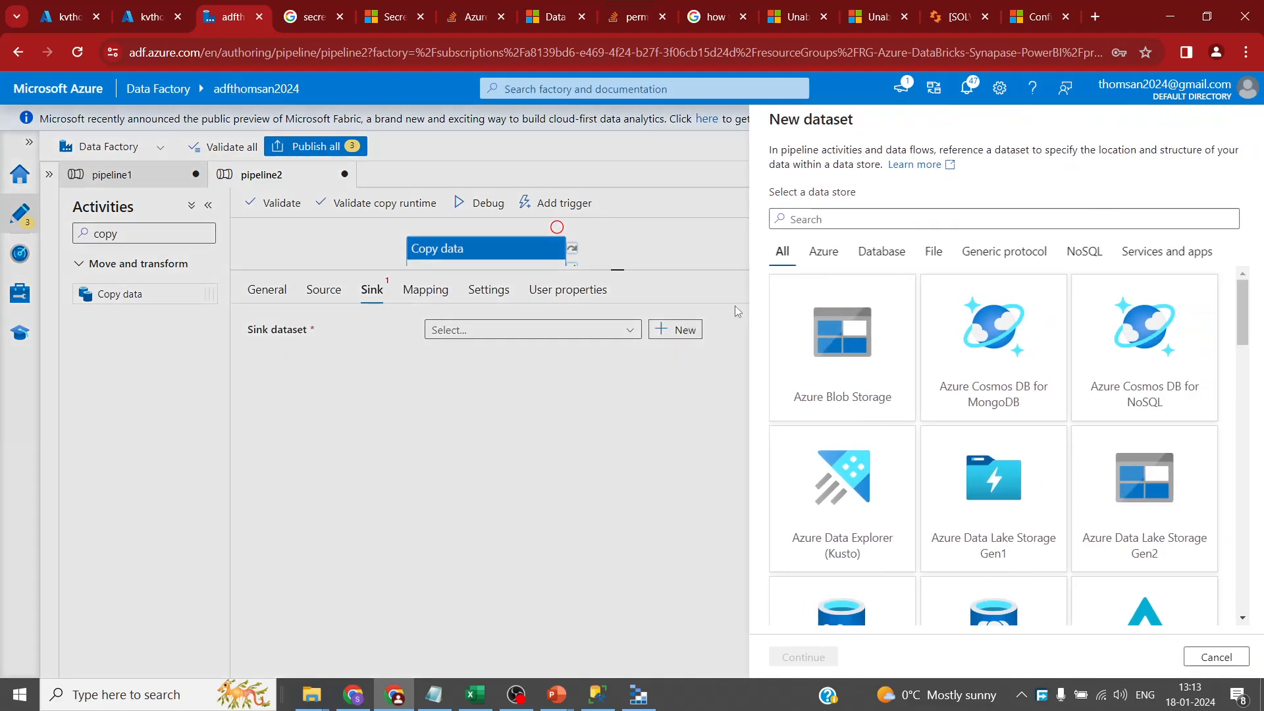
text(data)
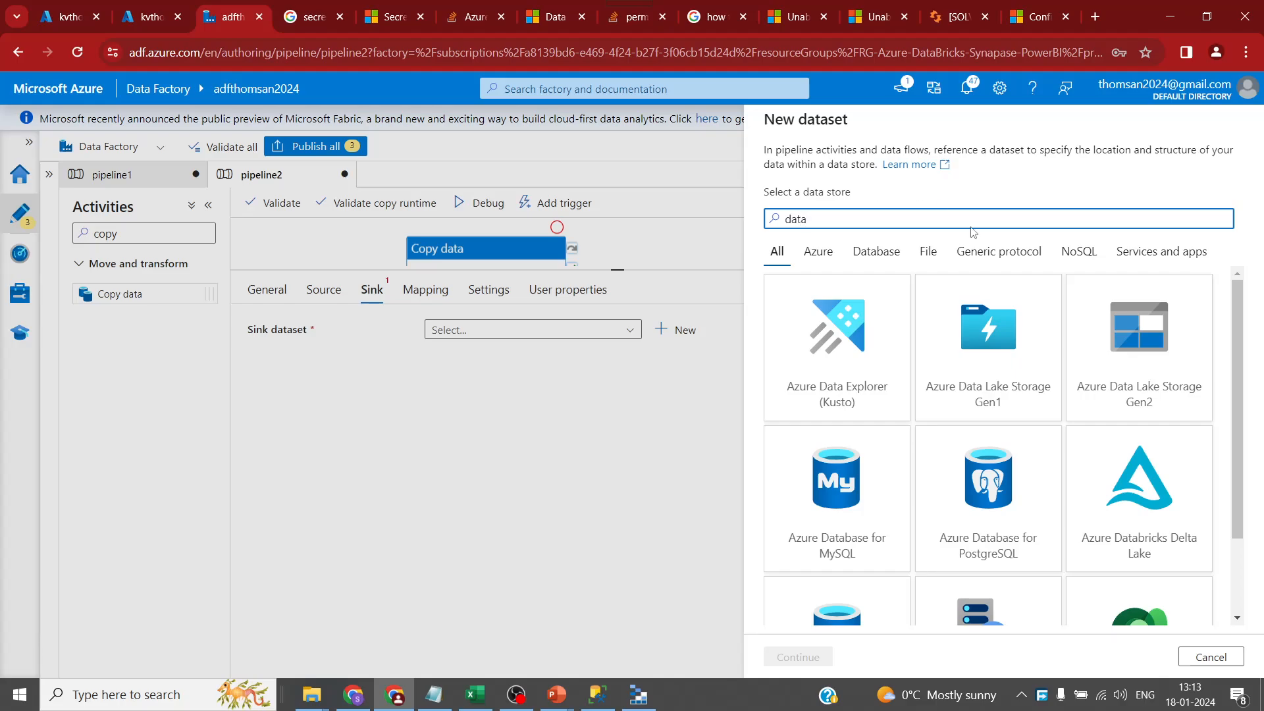
click(1126, 383)
click(798, 656)
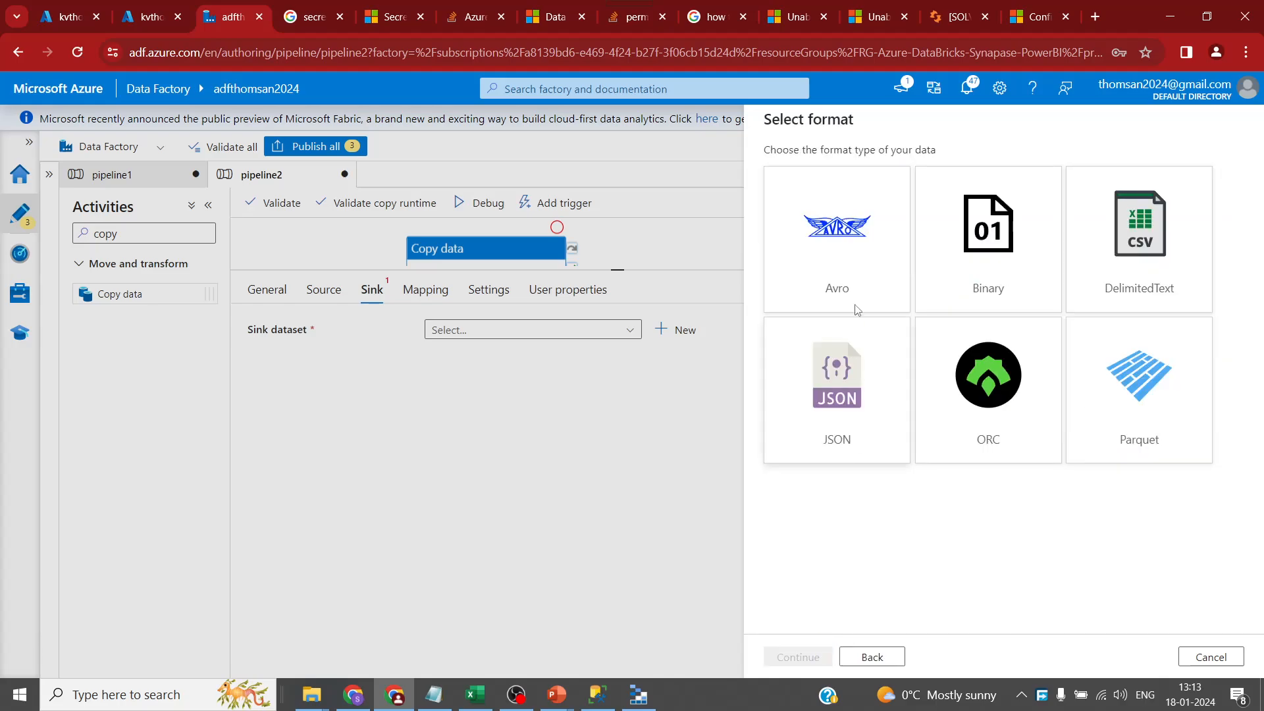
click(1132, 244)
click(798, 657)
- Name it ds_adls on linked service adls_storage and set the path to the bronze container
double_click(871, 168)
text(ds_adls)
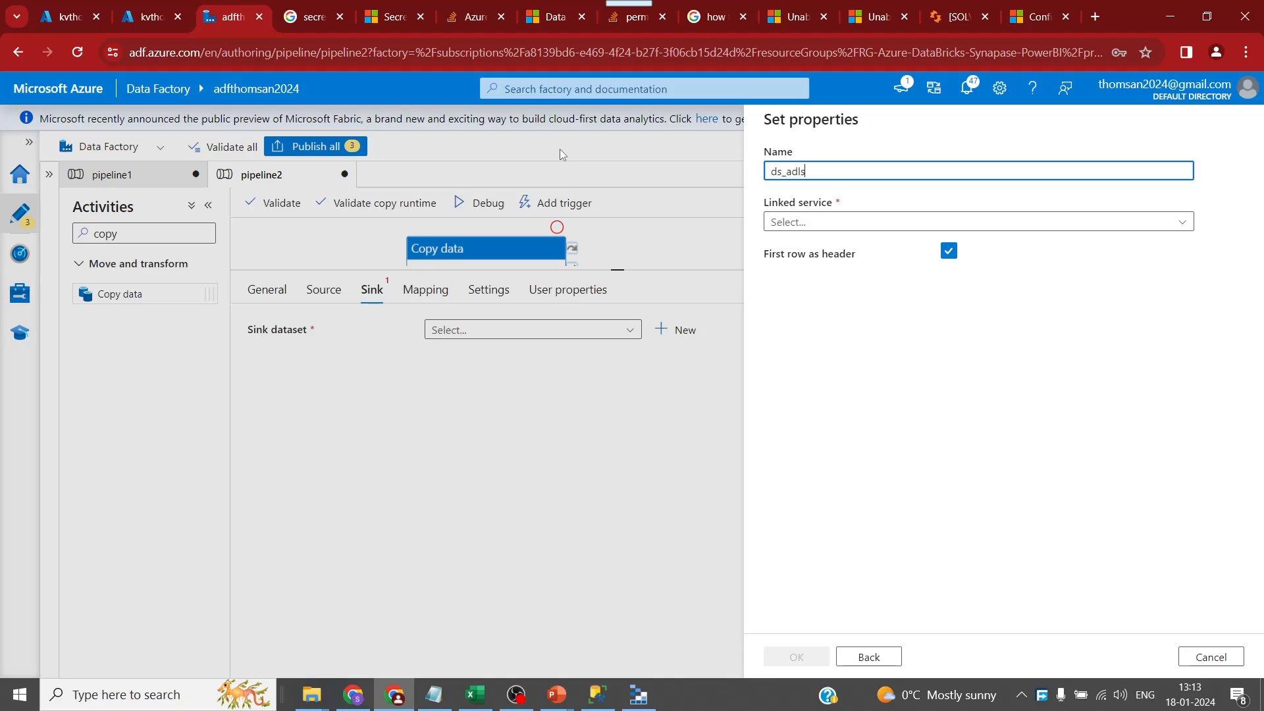
click(808, 224)
click(816, 302)
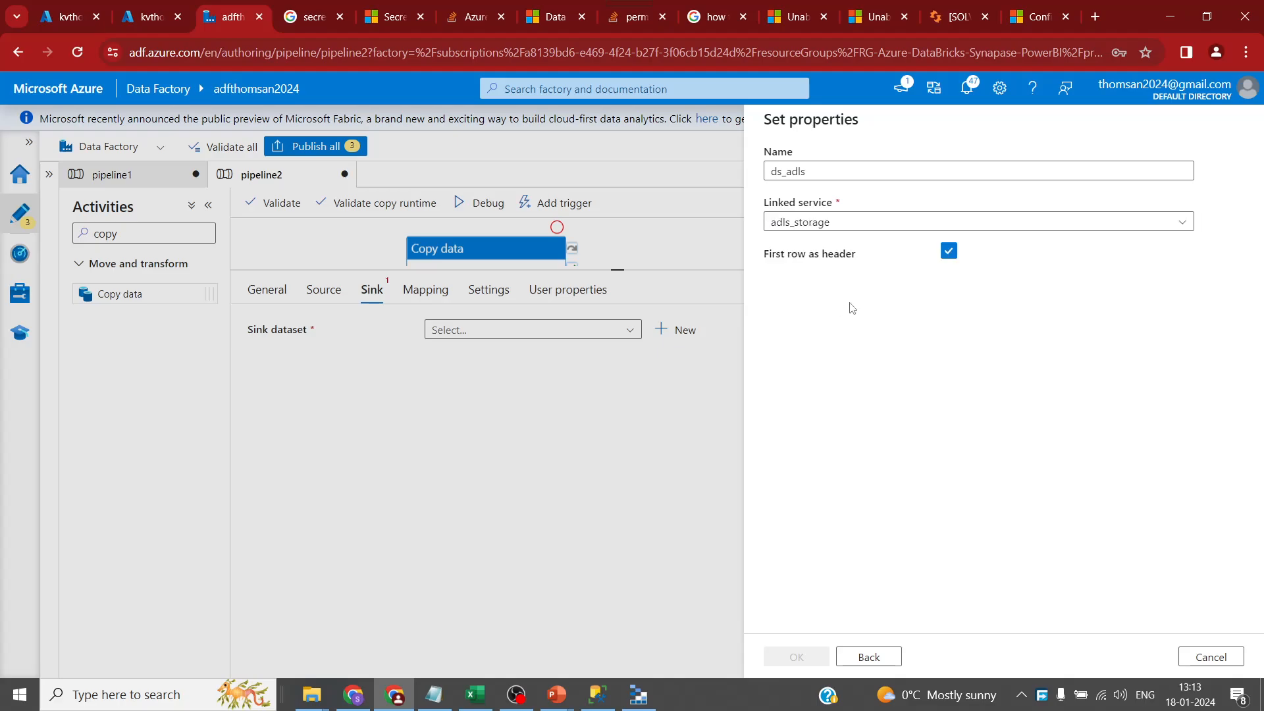
click(1205, 270)
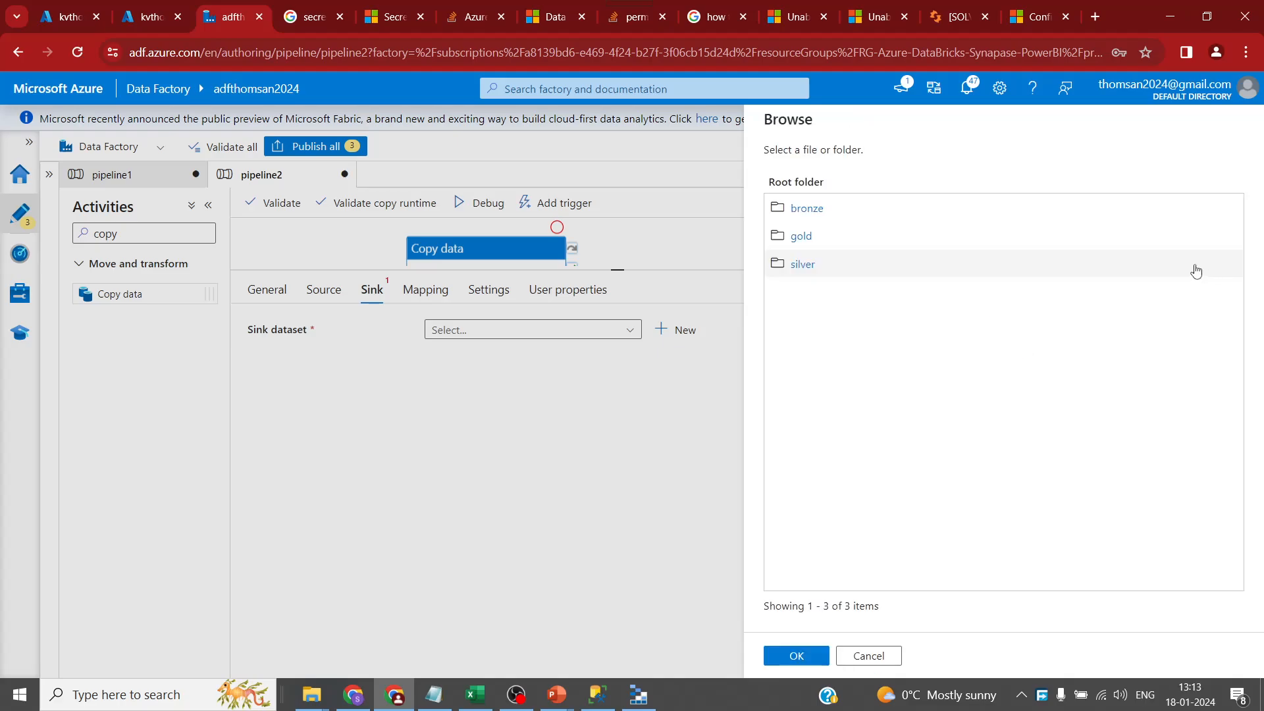
click(807, 208)
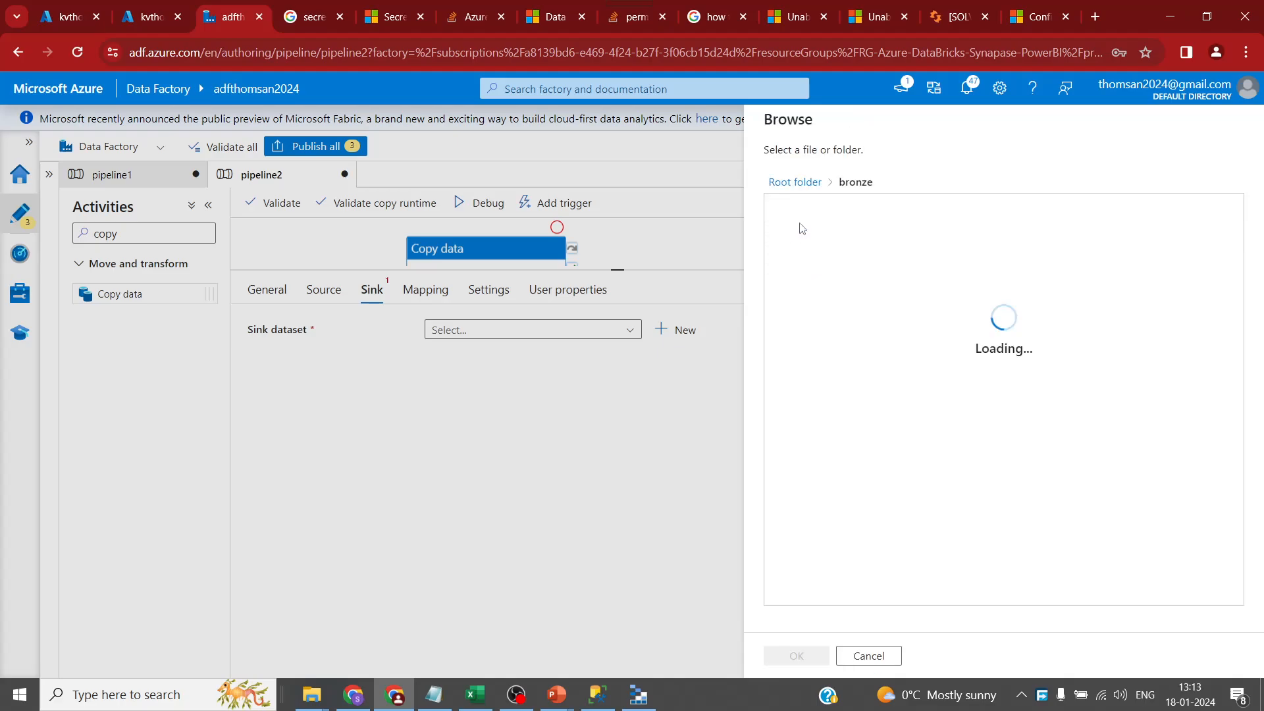
click(810, 660)
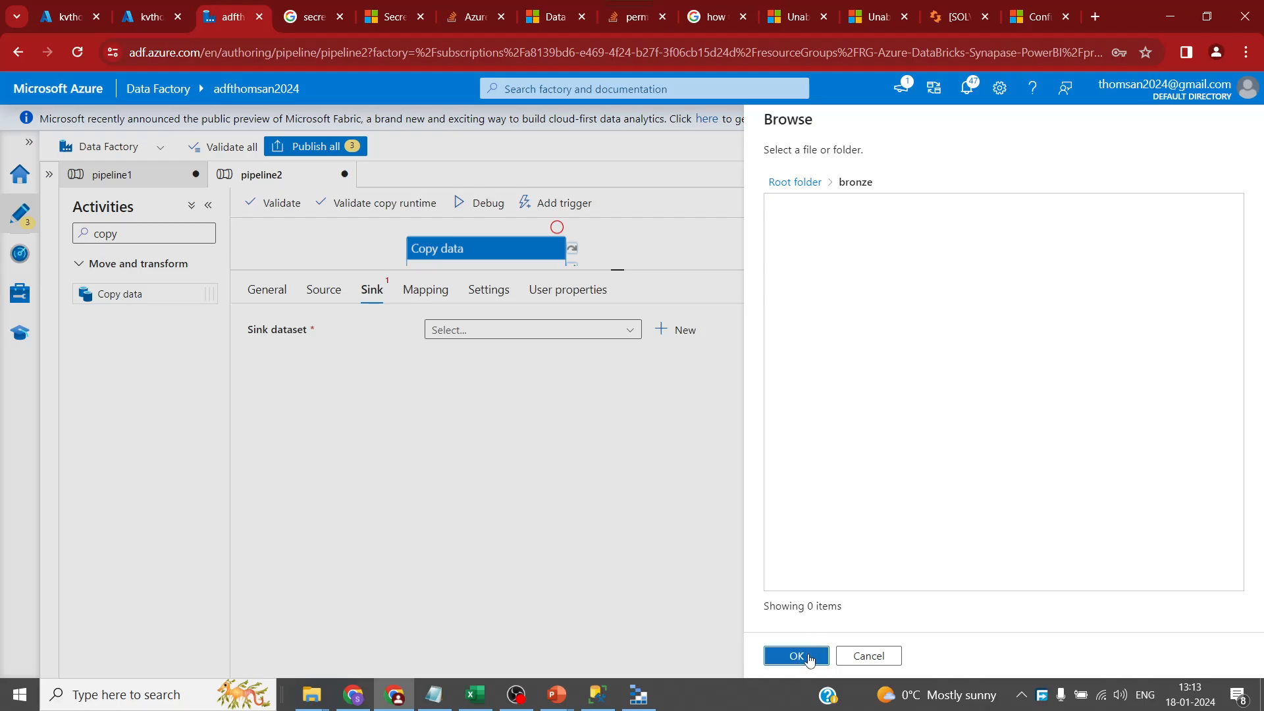
click(974, 271)
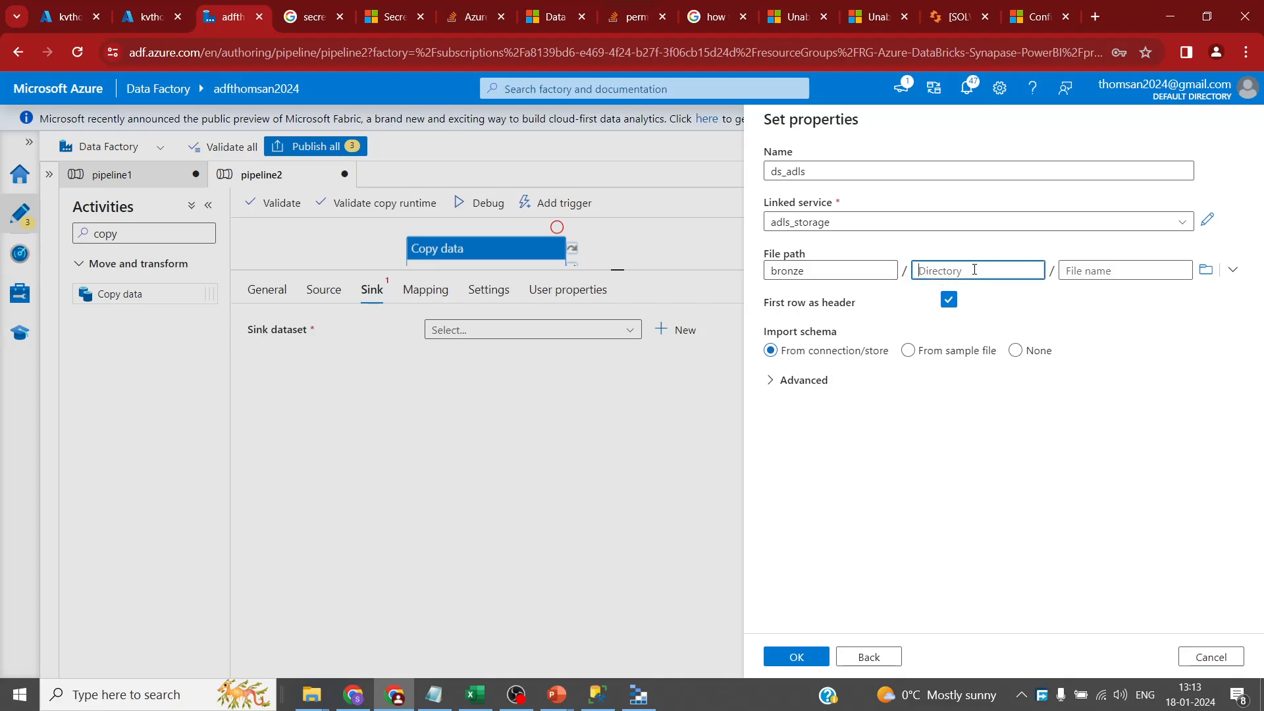
click(312, 694)
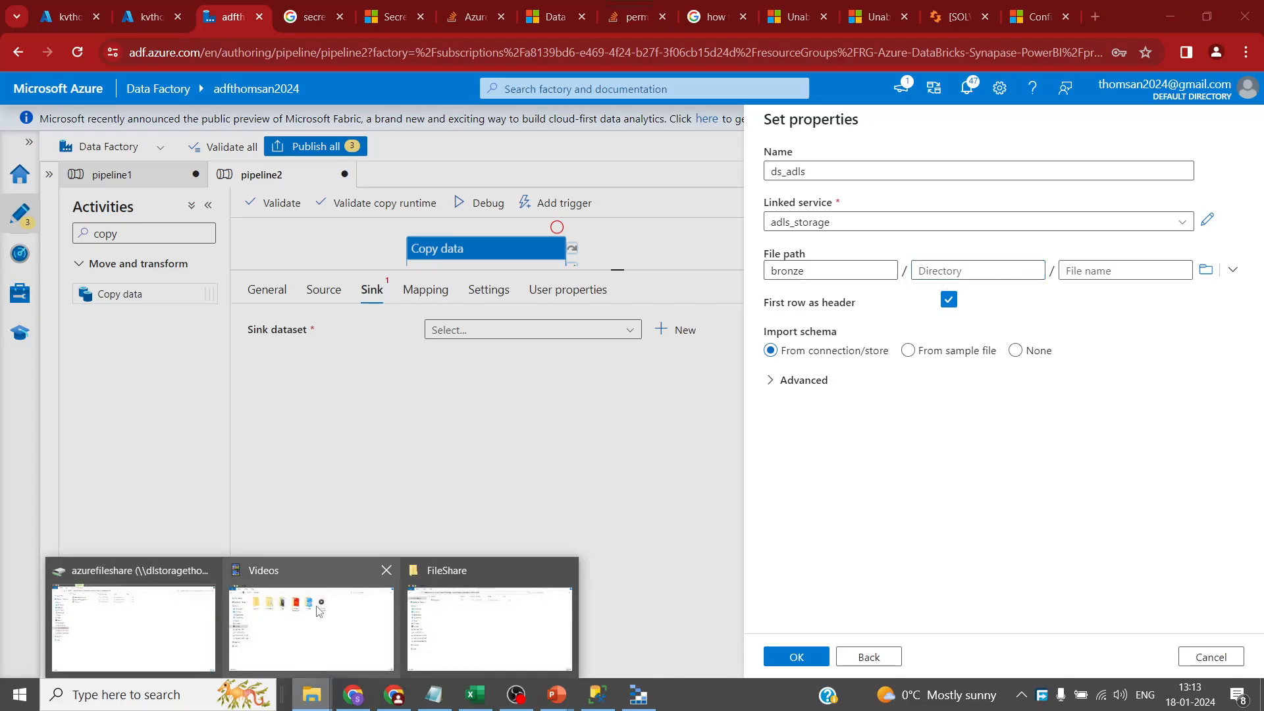
- Enter Date as the directory in the ds_adls file path
mouse_move(319, 611)
mouse_move(456, 612)
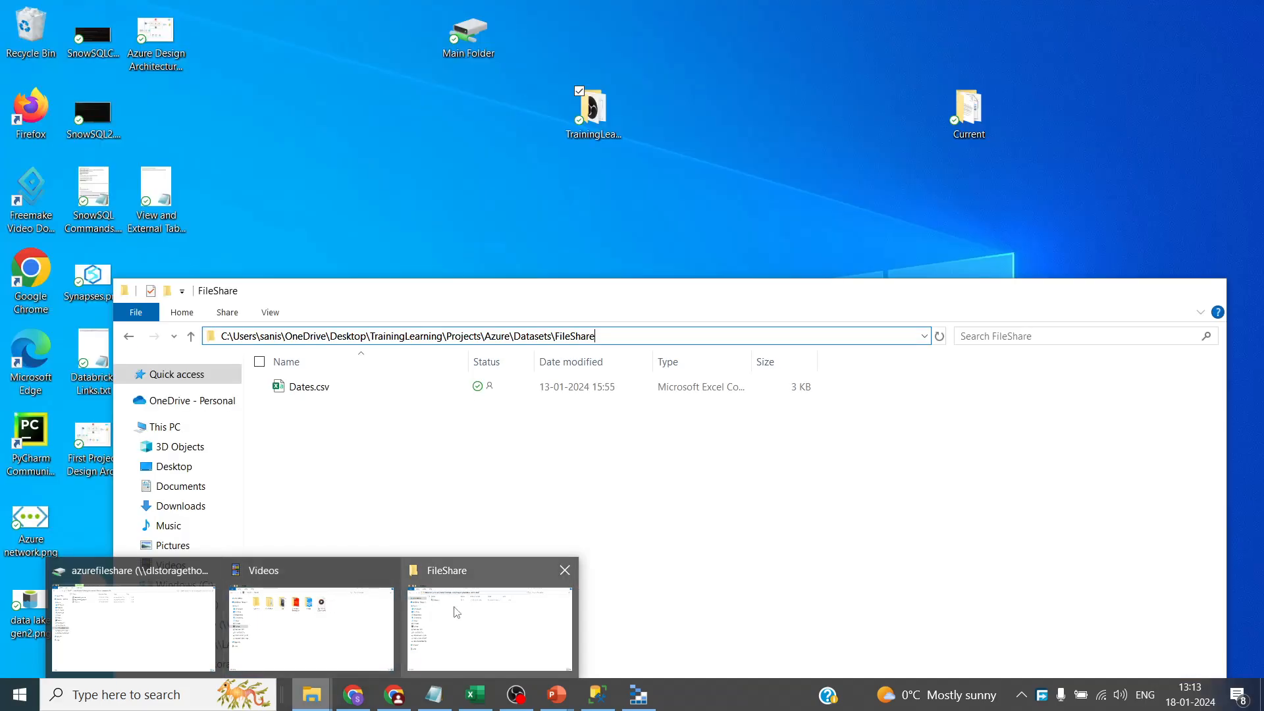
click(460, 624)
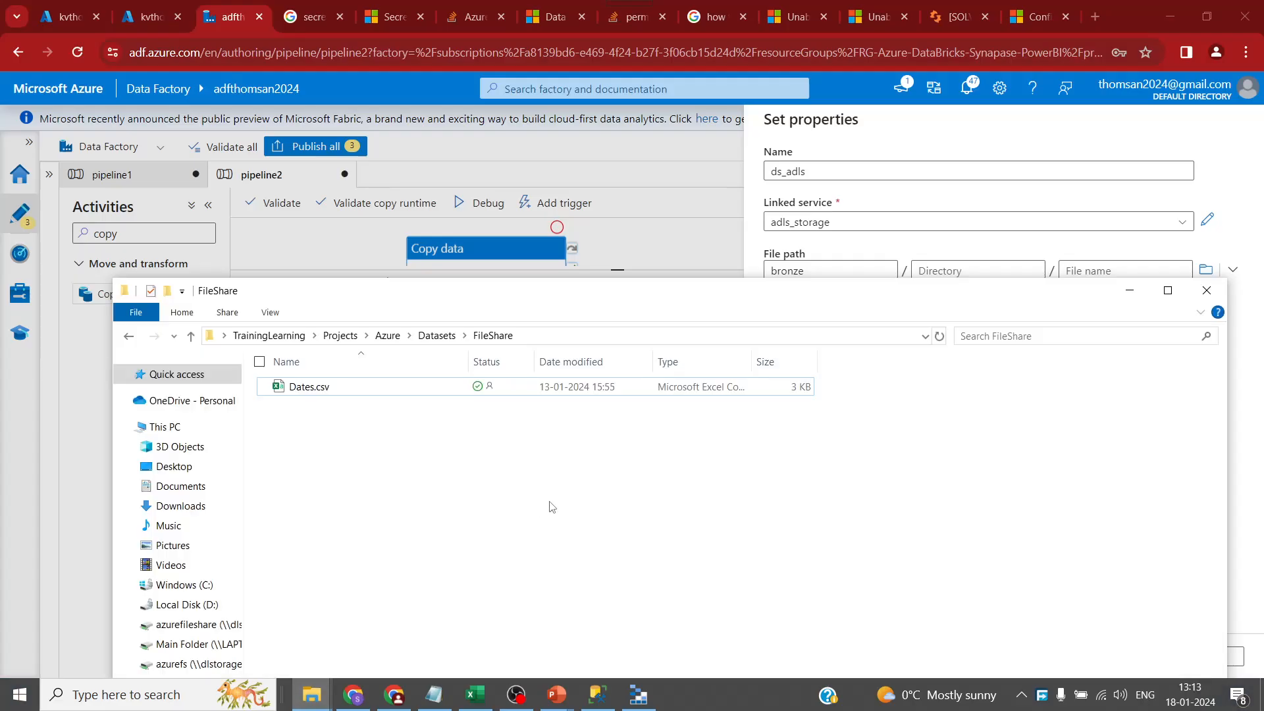
key(alt+Tab)
click(952, 270)
text(Da)
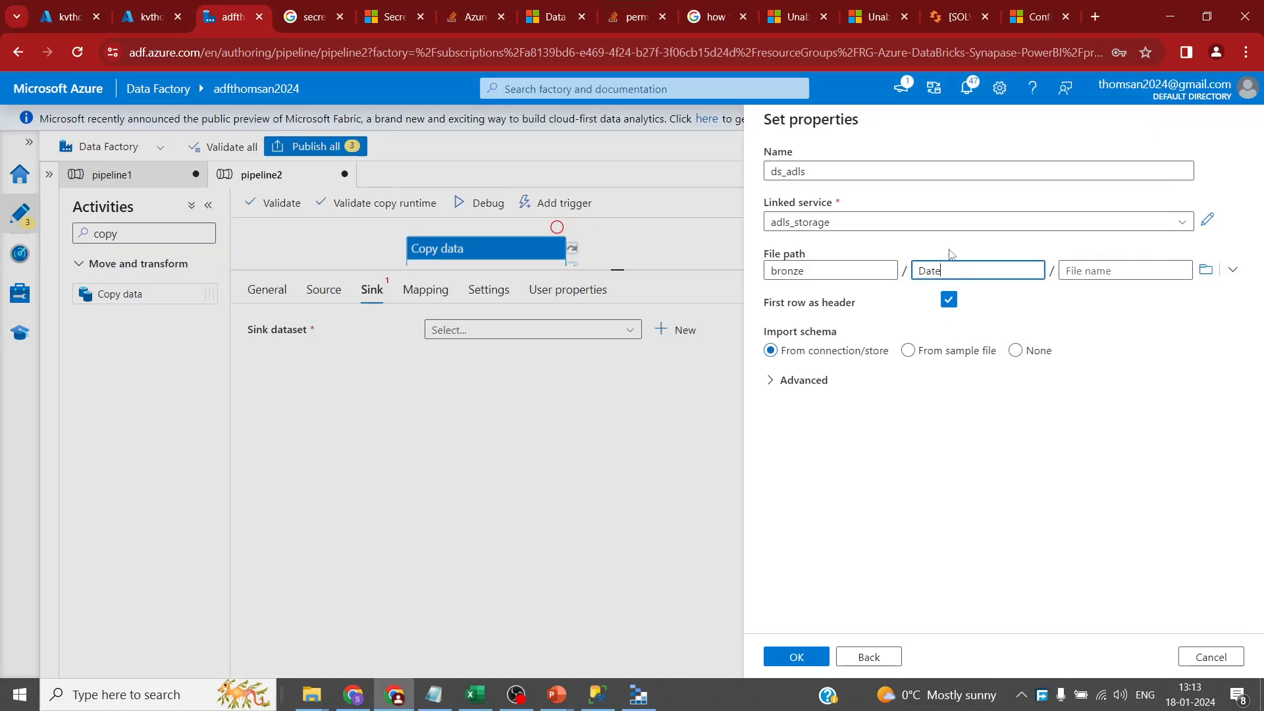
text(te)
- Paste Dates.csv from File Explorer as the file name and confirm the dataset
click(1092, 270)
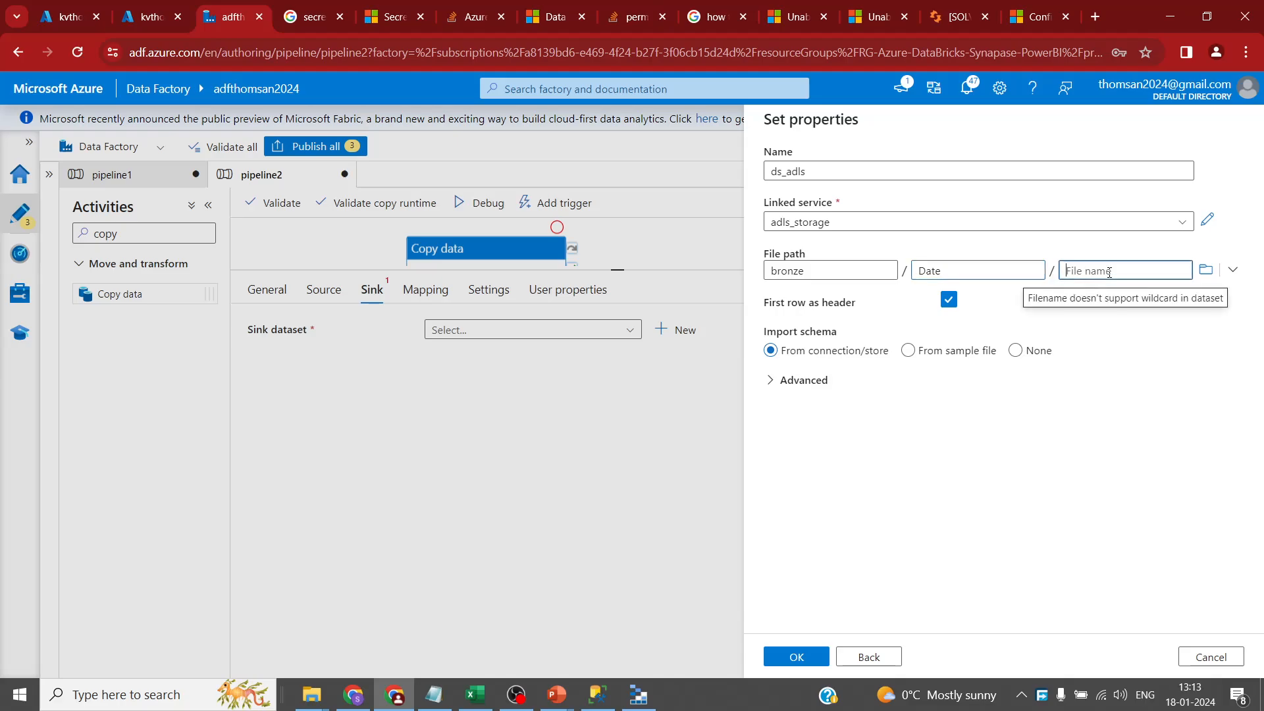
key(alt+Tab)
click(355, 384)
key(F2)
drag(352, 387, 264, 385)
key(ctrl+c)
click(772, 511)
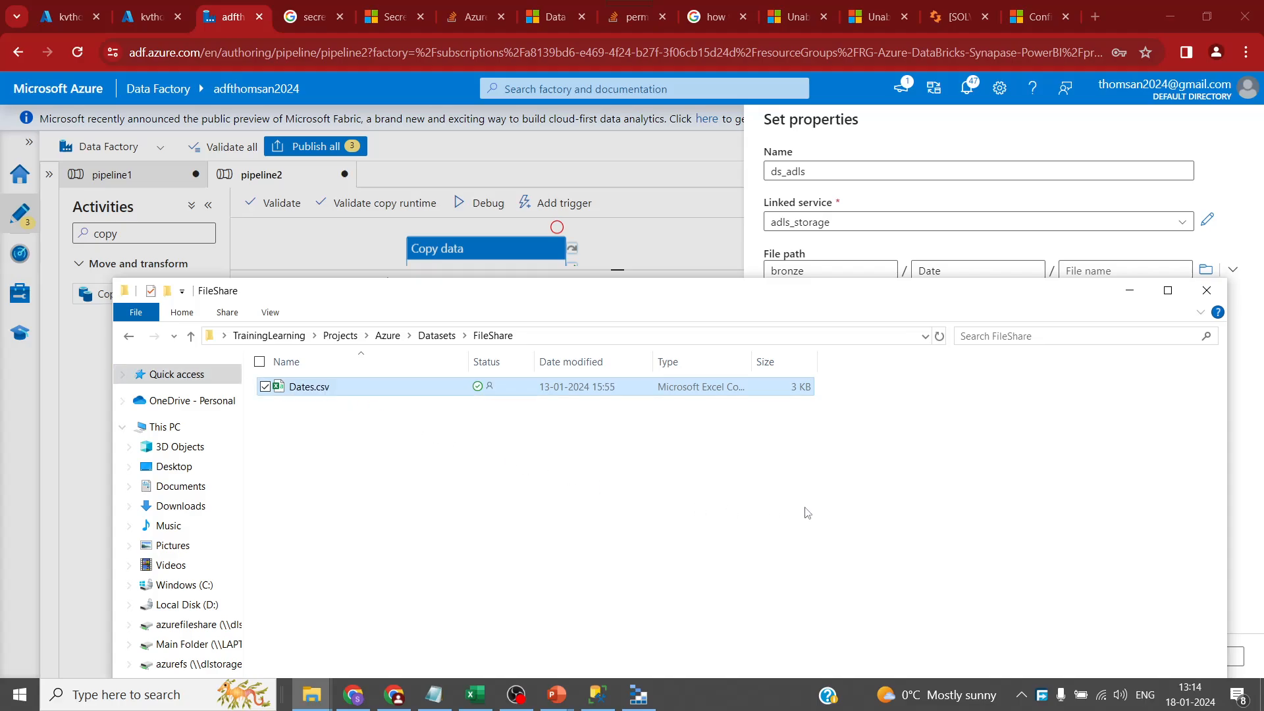
key(alt+Tab)
click(1131, 265)
key(ctrl+v)
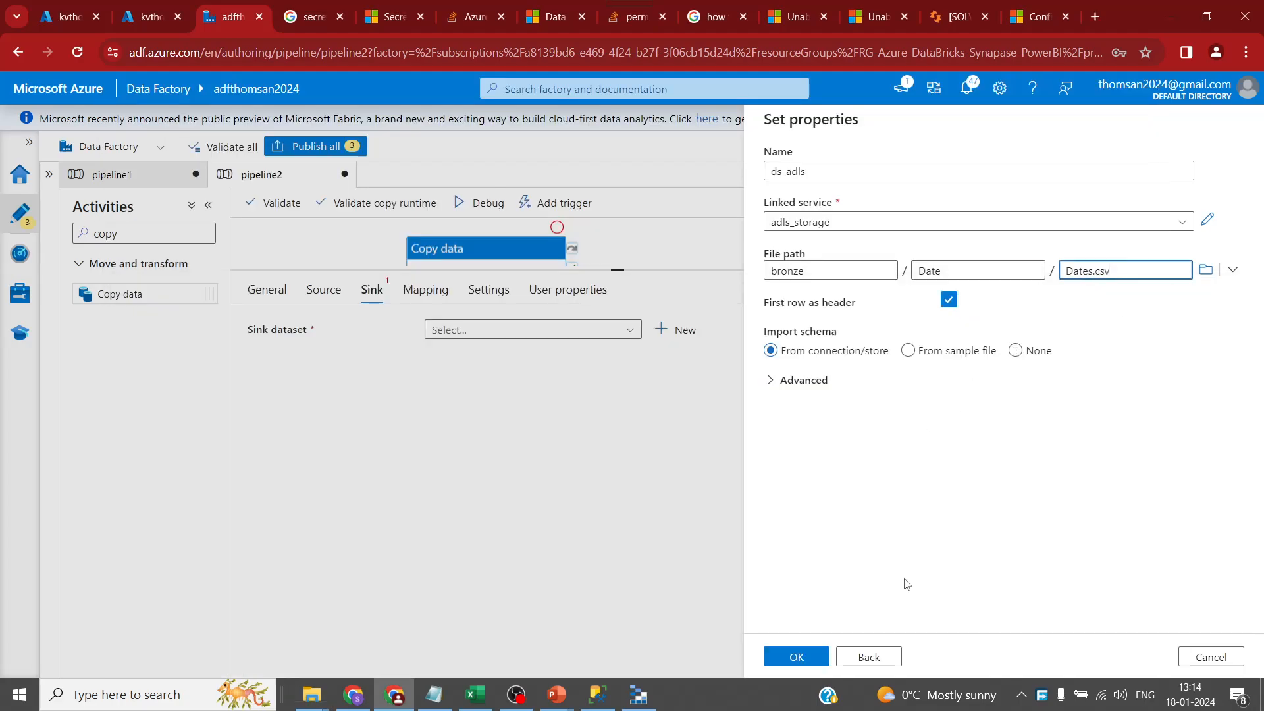
click(798, 656)
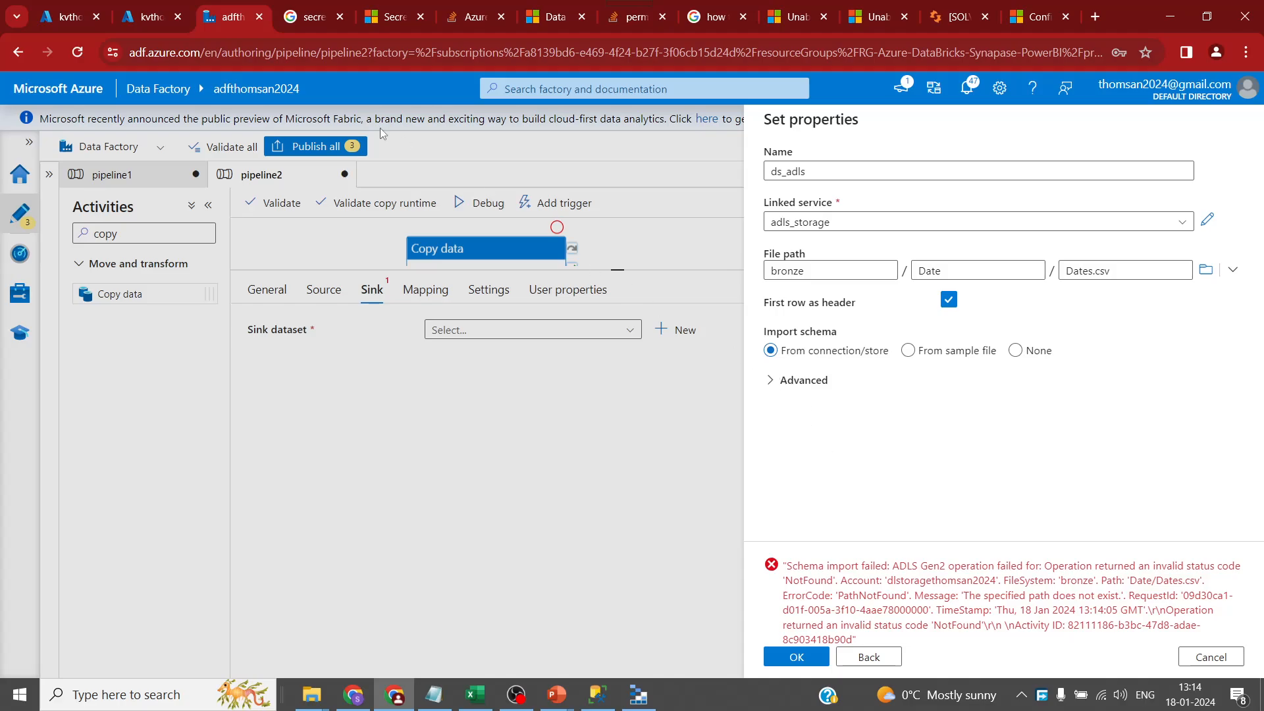
click(85, 7)
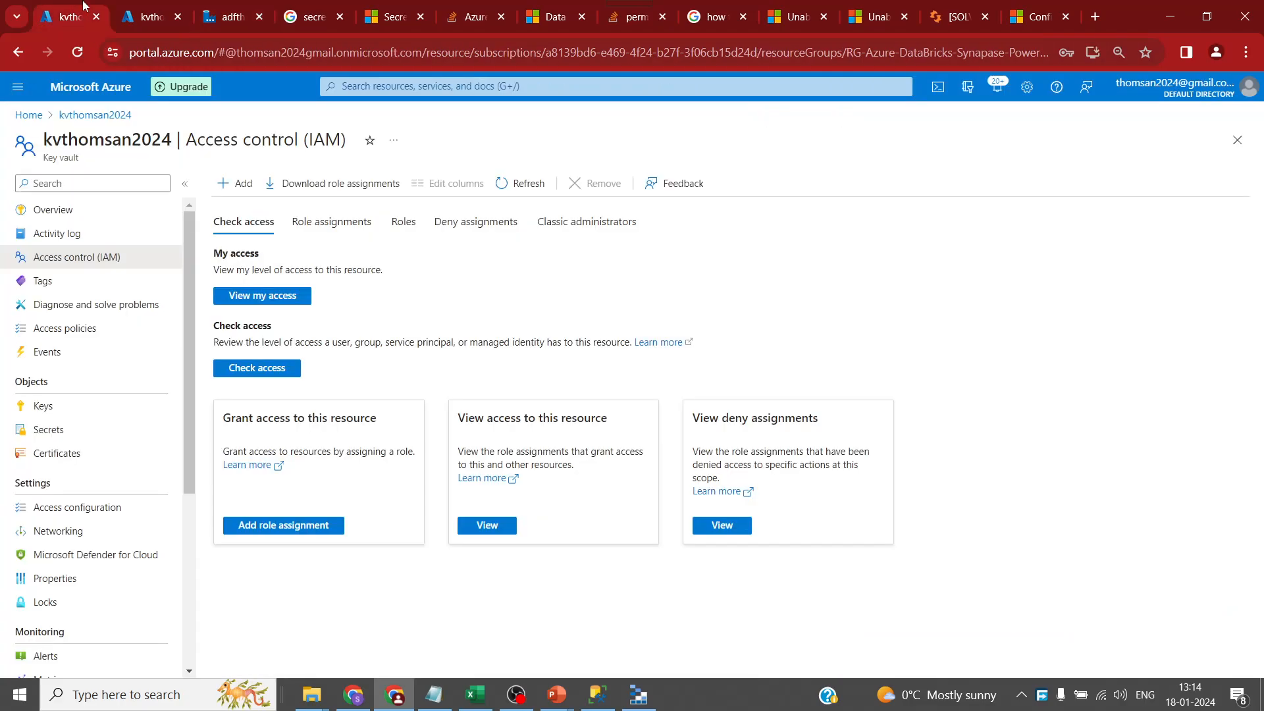
- From the portal home, open the storage account's bronze container and save a new Date directory
click(31, 117)
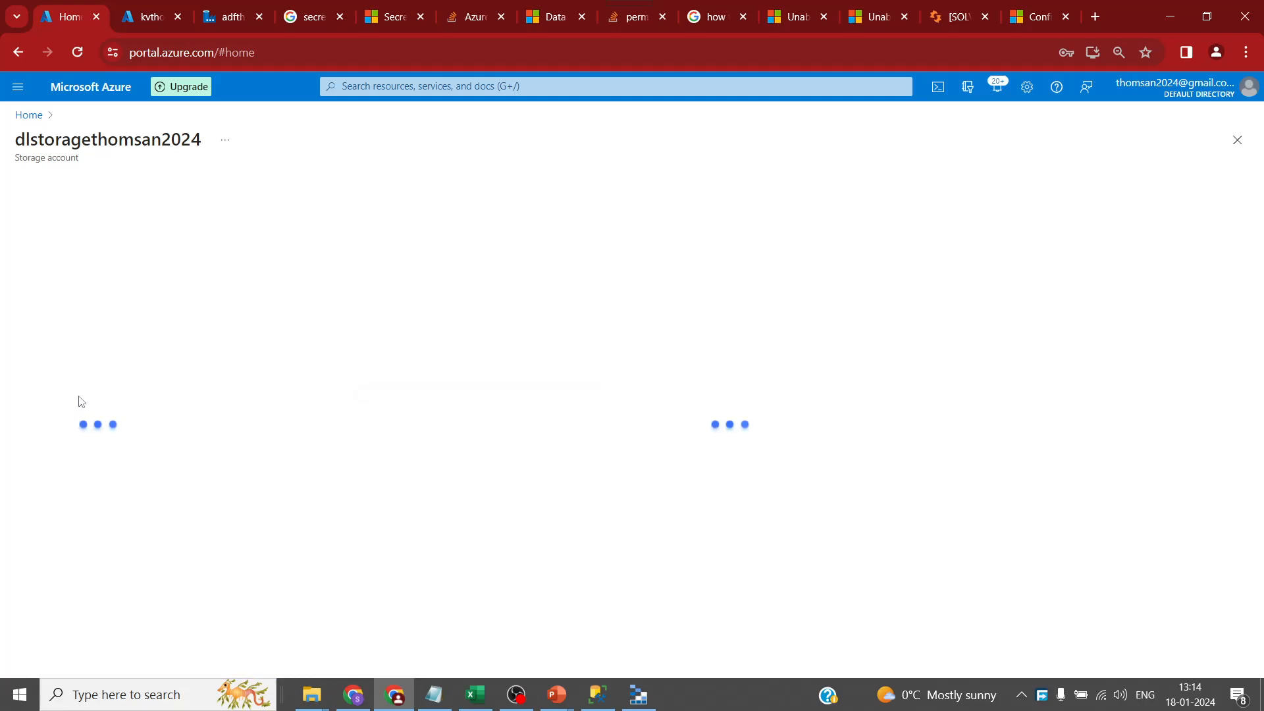
click(65, 429)
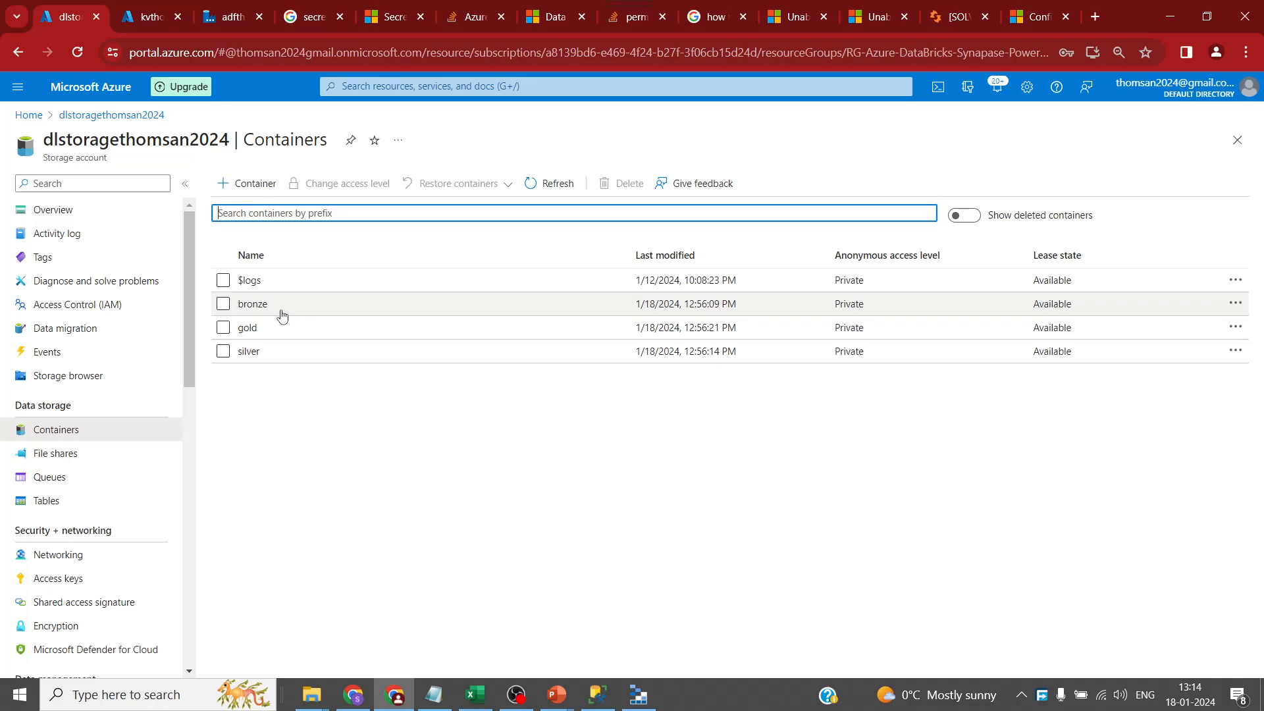
drag(271, 308, 241, 306)
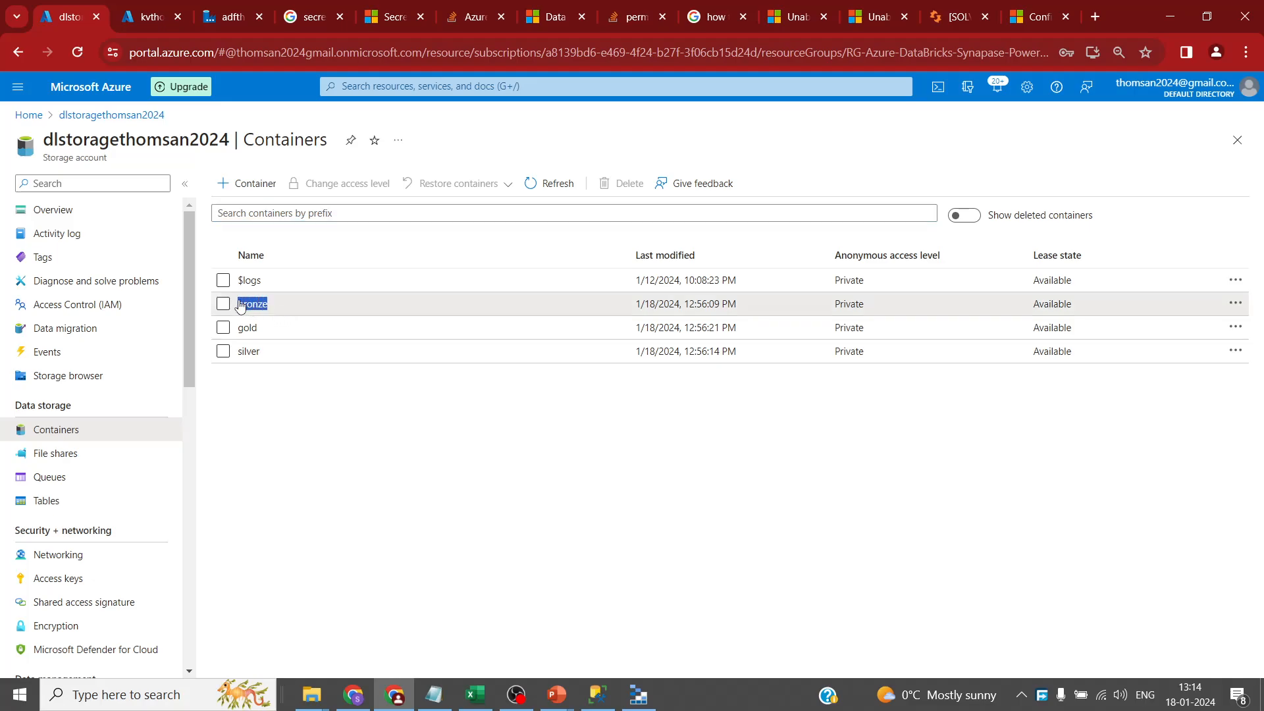
click(280, 308)
click(313, 304)
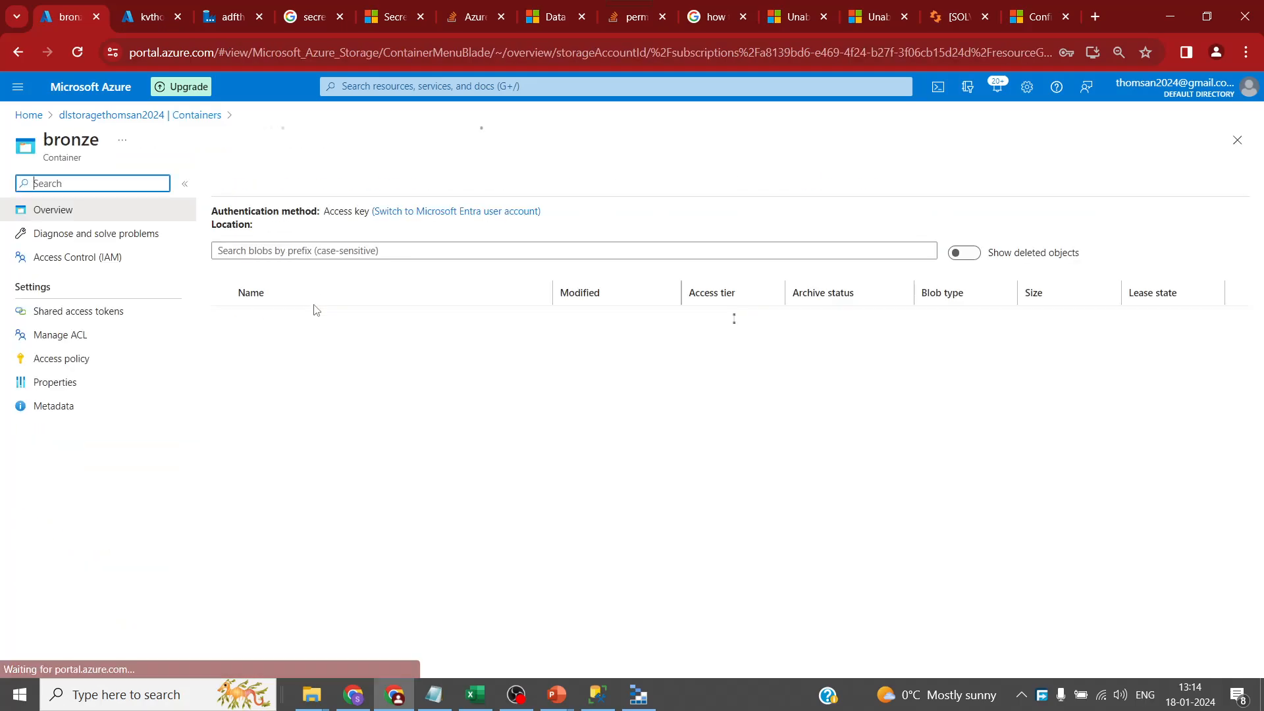
click(320, 186)
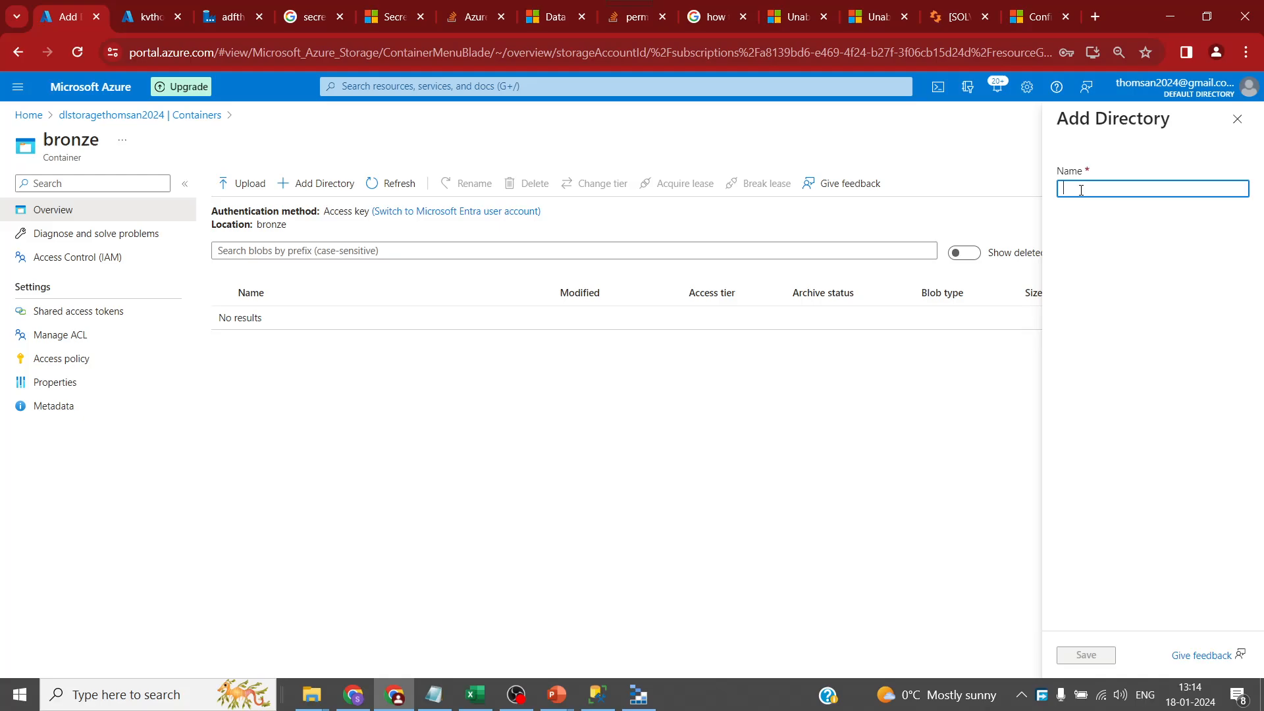
text(Date)
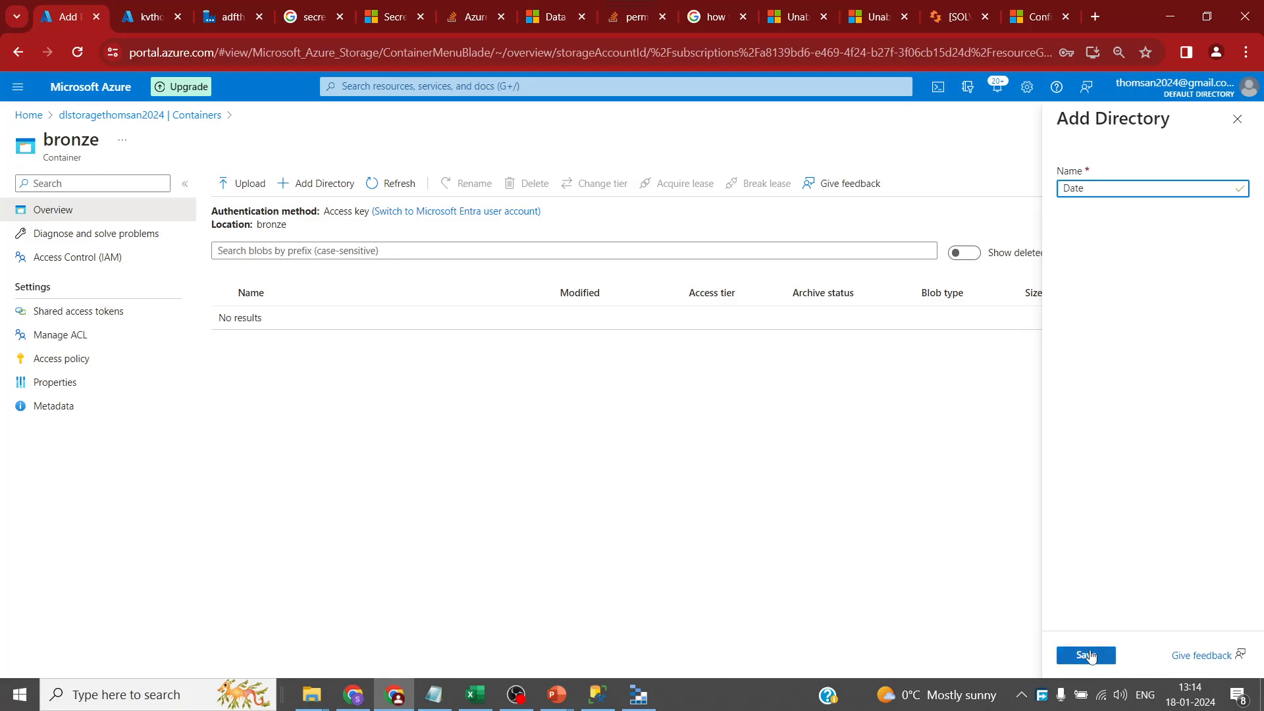
click(1090, 656)
click(222, 15)
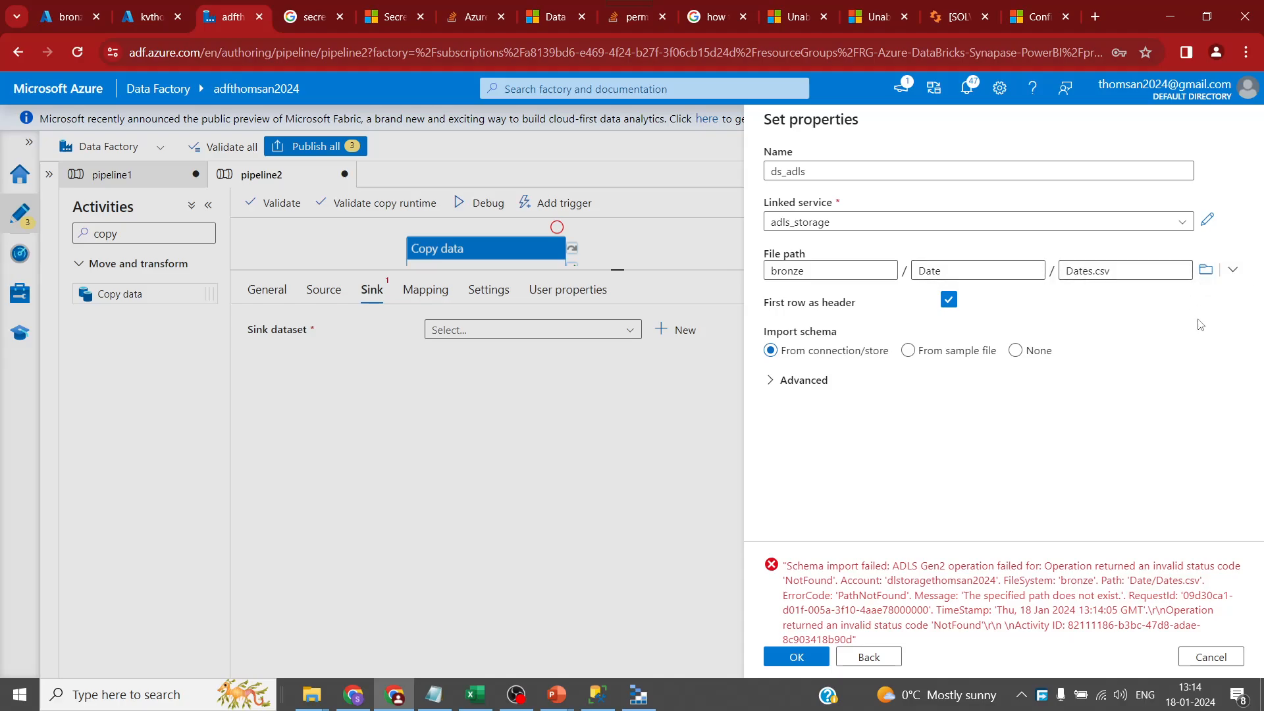
- Cancel browsing, reselect DelimitedText format and the adls_storage linked service
click(1206, 273)
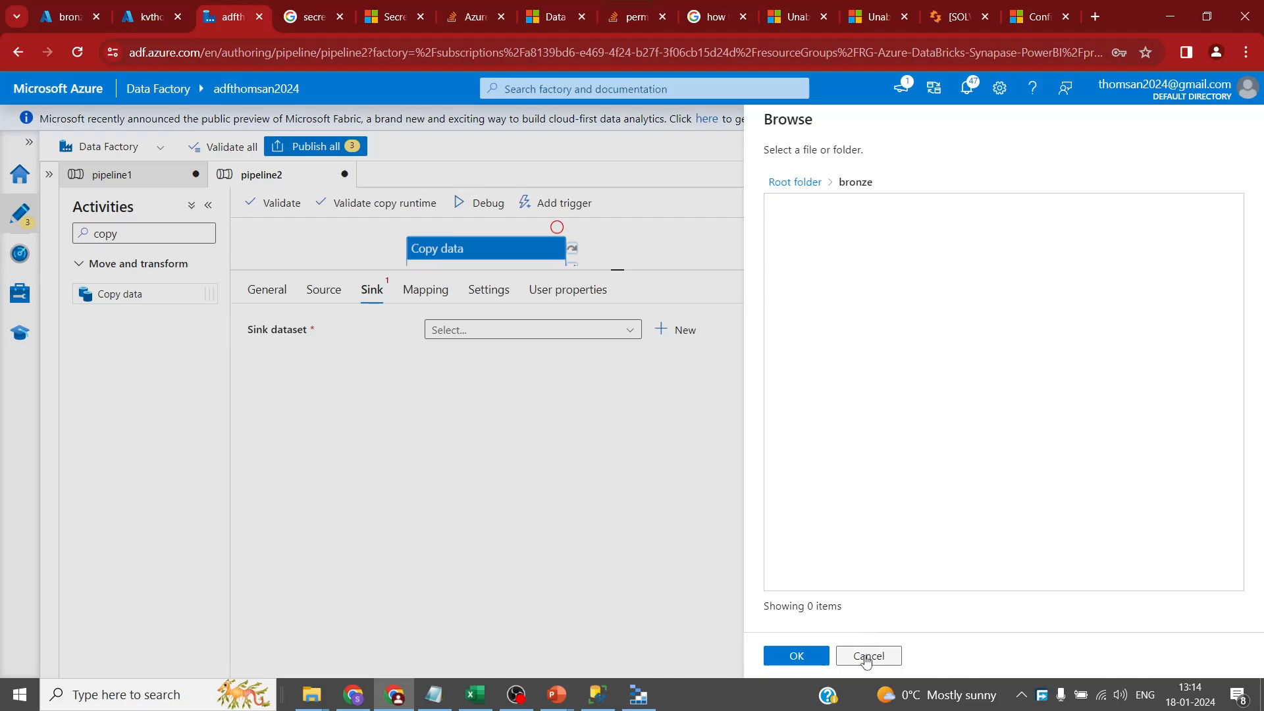
click(815, 657)
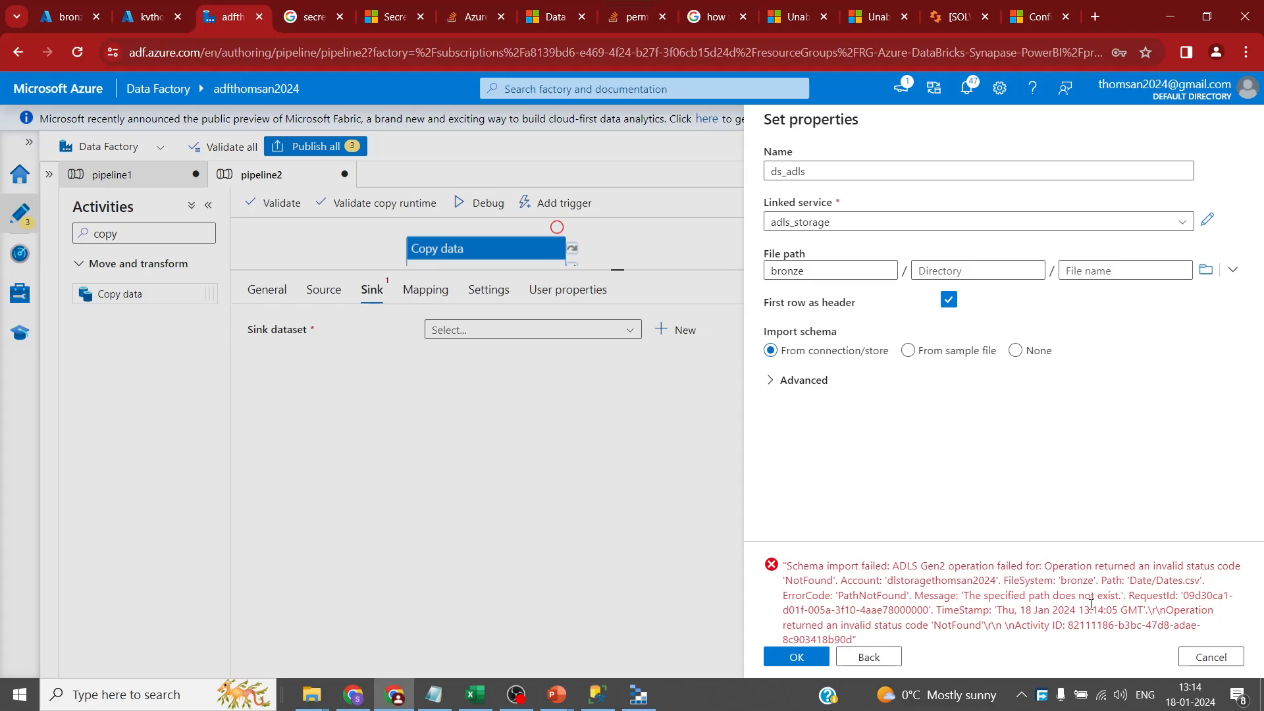
click(876, 656)
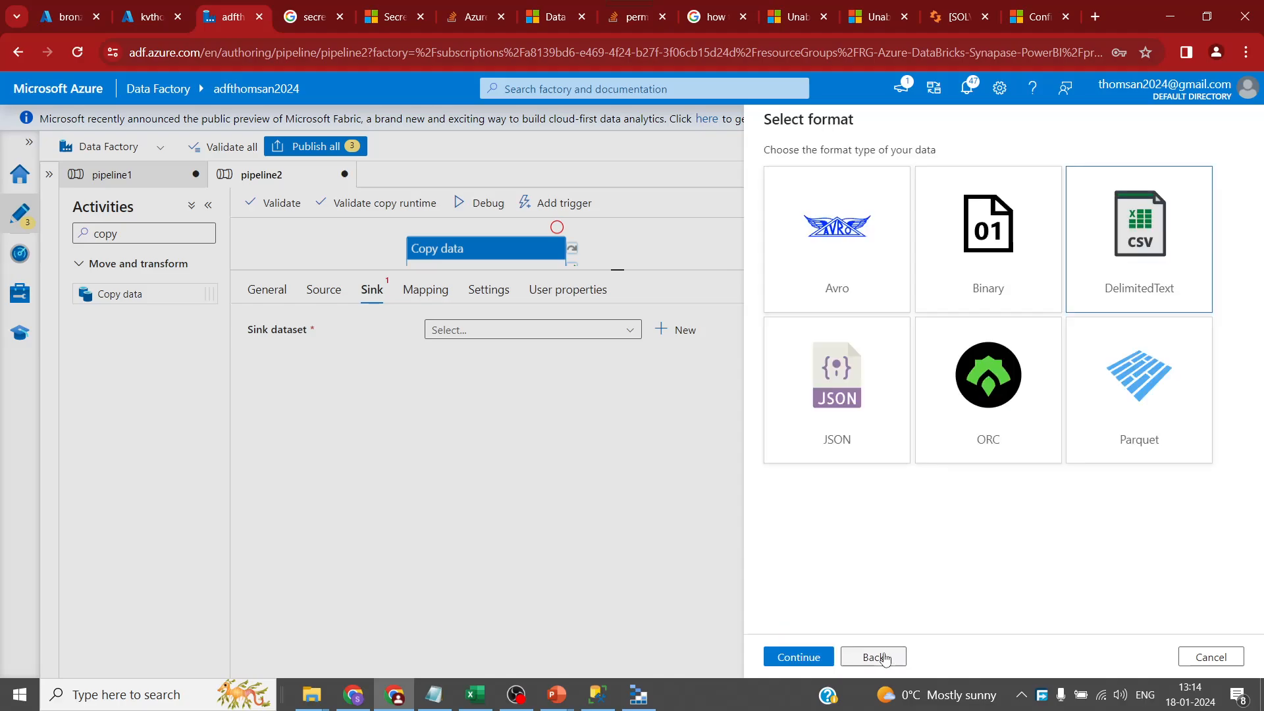
double_click(1079, 277)
click(857, 226)
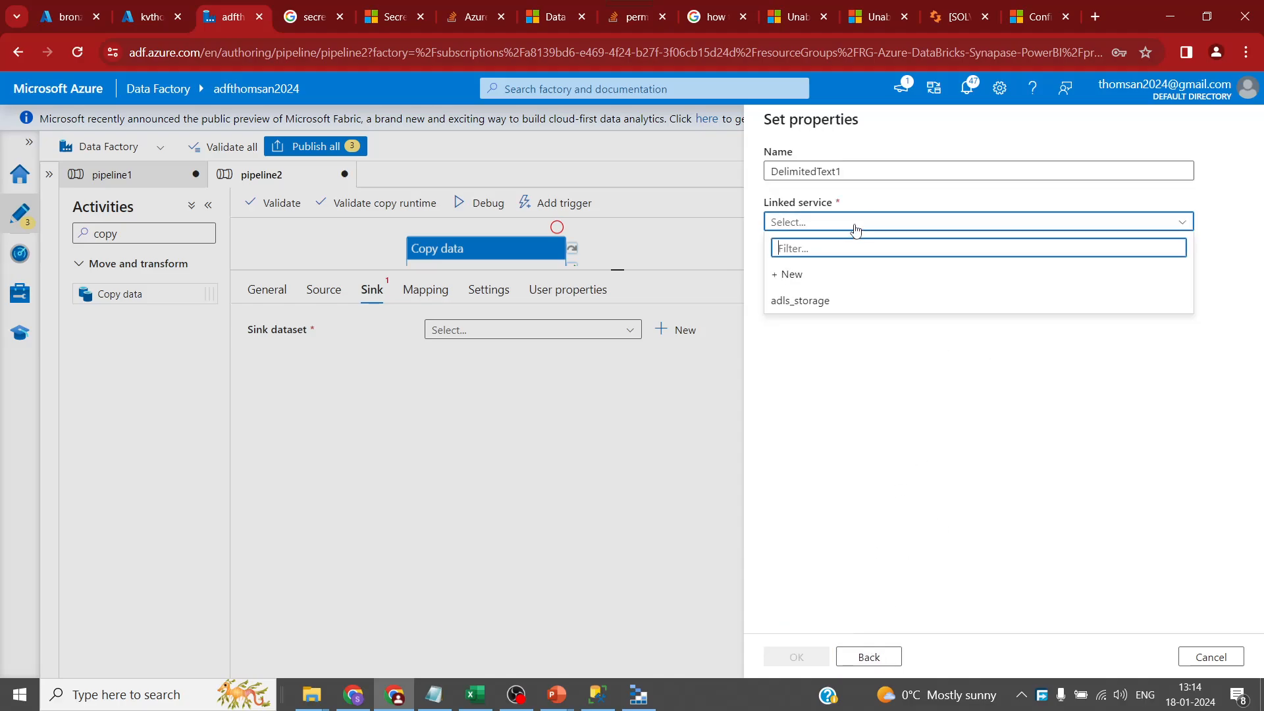
click(834, 300)
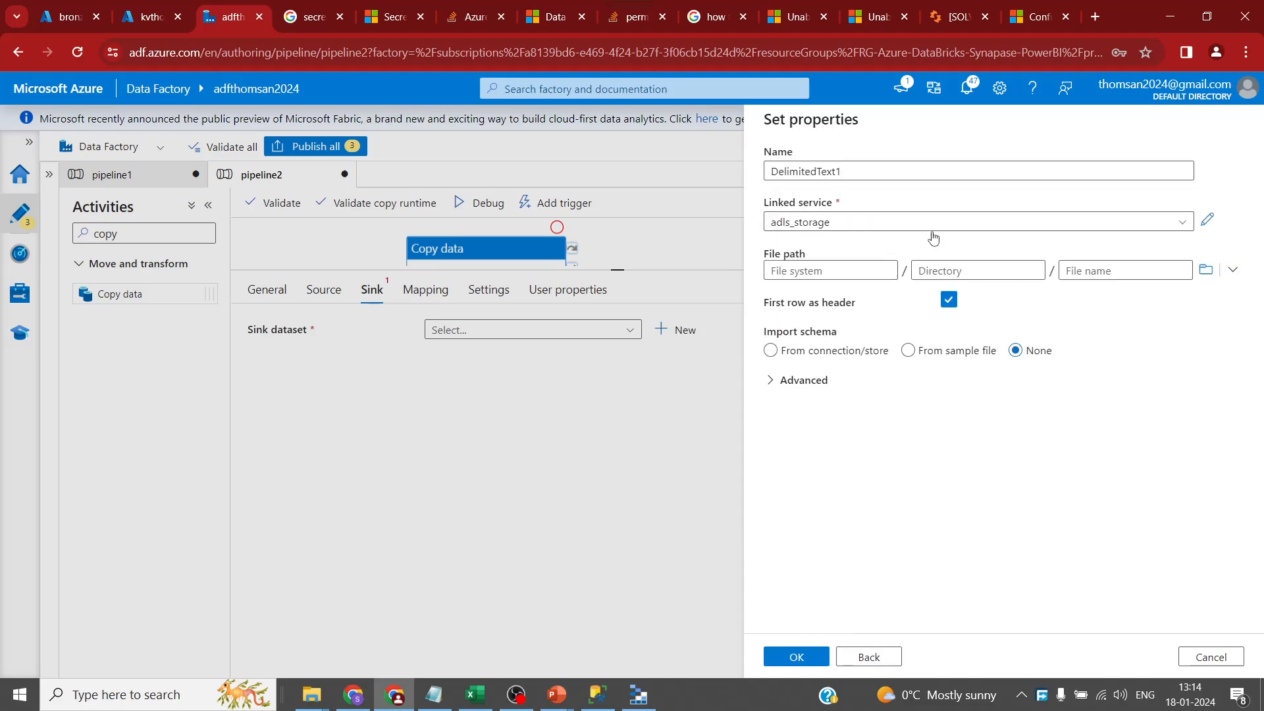
- Browse the storage and set the dataset path to bronze/Date
click(1205, 270)
click(807, 209)
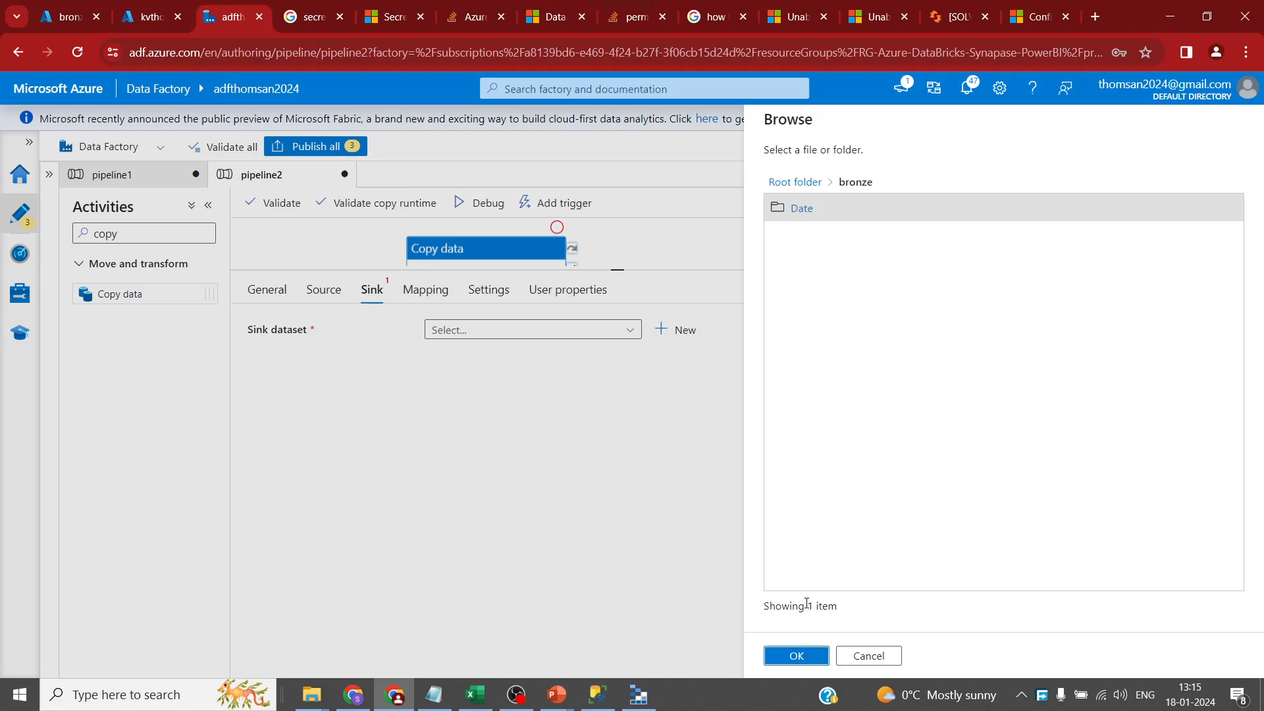
click(798, 656)
- Fill the file name with Dates.csv copied from File Explorer
click(1107, 270)
text(bronze)
double_click(1110, 263)
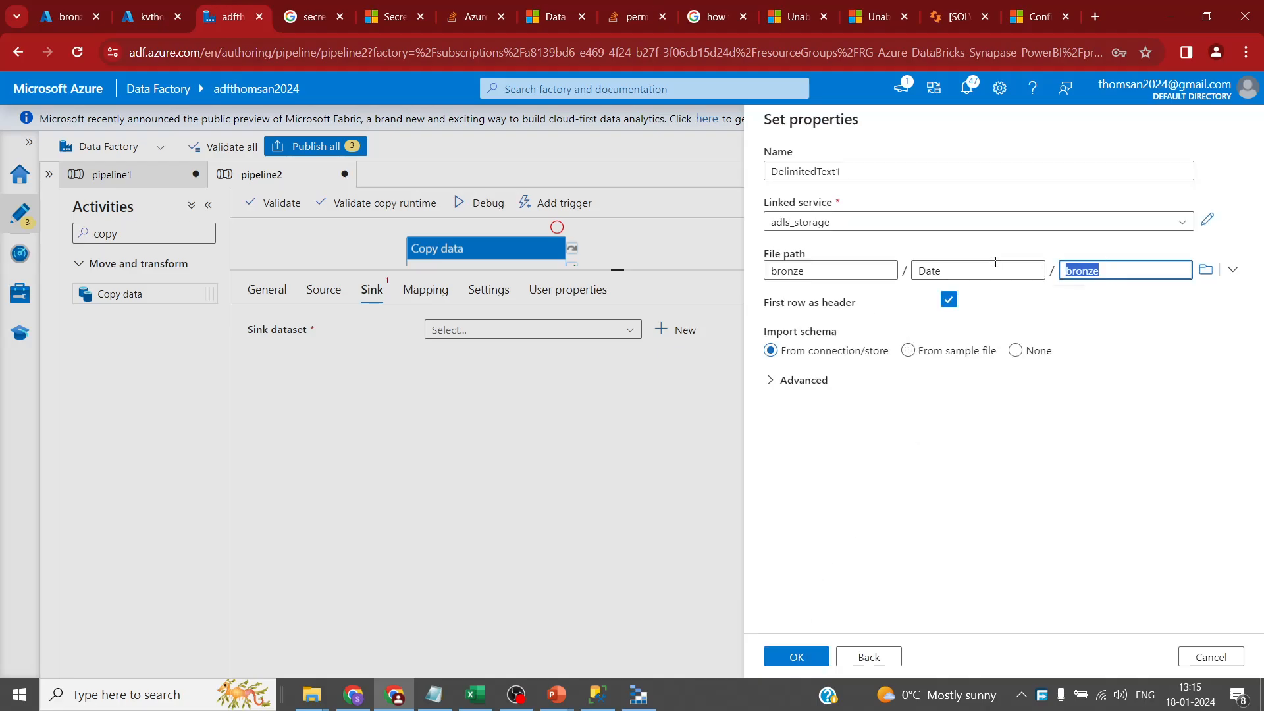
click(57, 18)
click(225, 18)
key(alt+Tab)
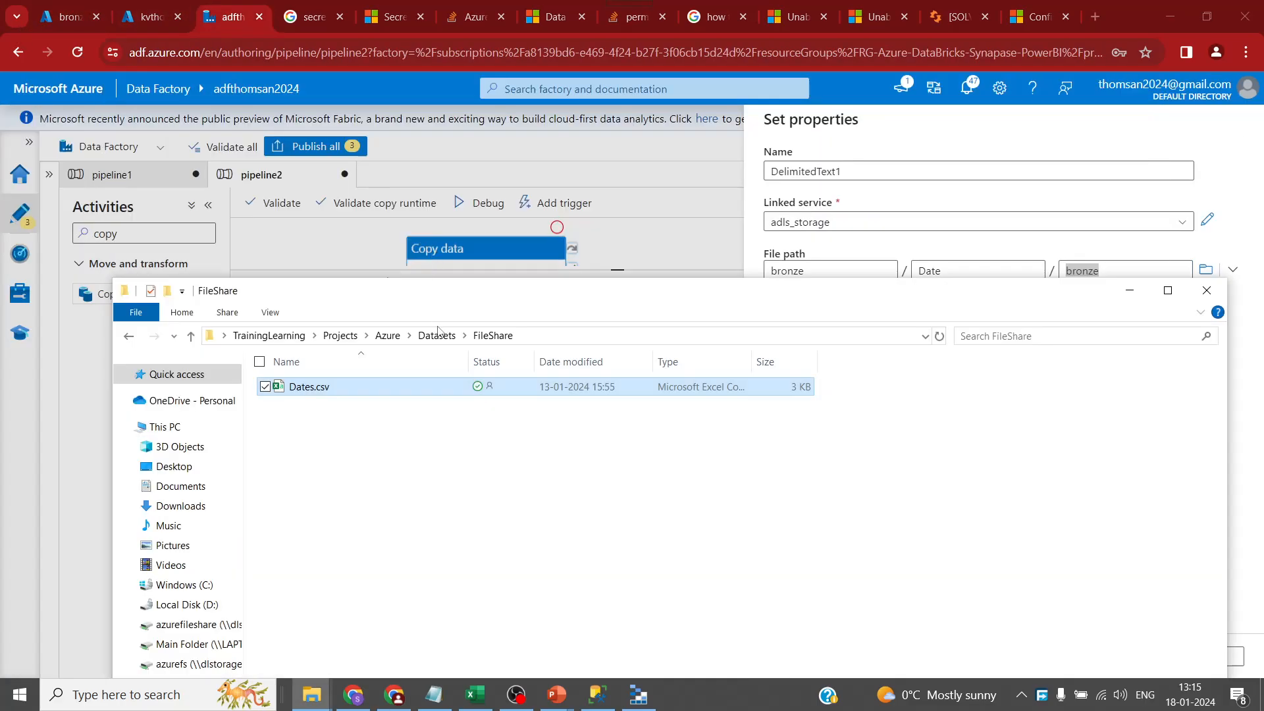
key(F2)
key(ctrl+a)
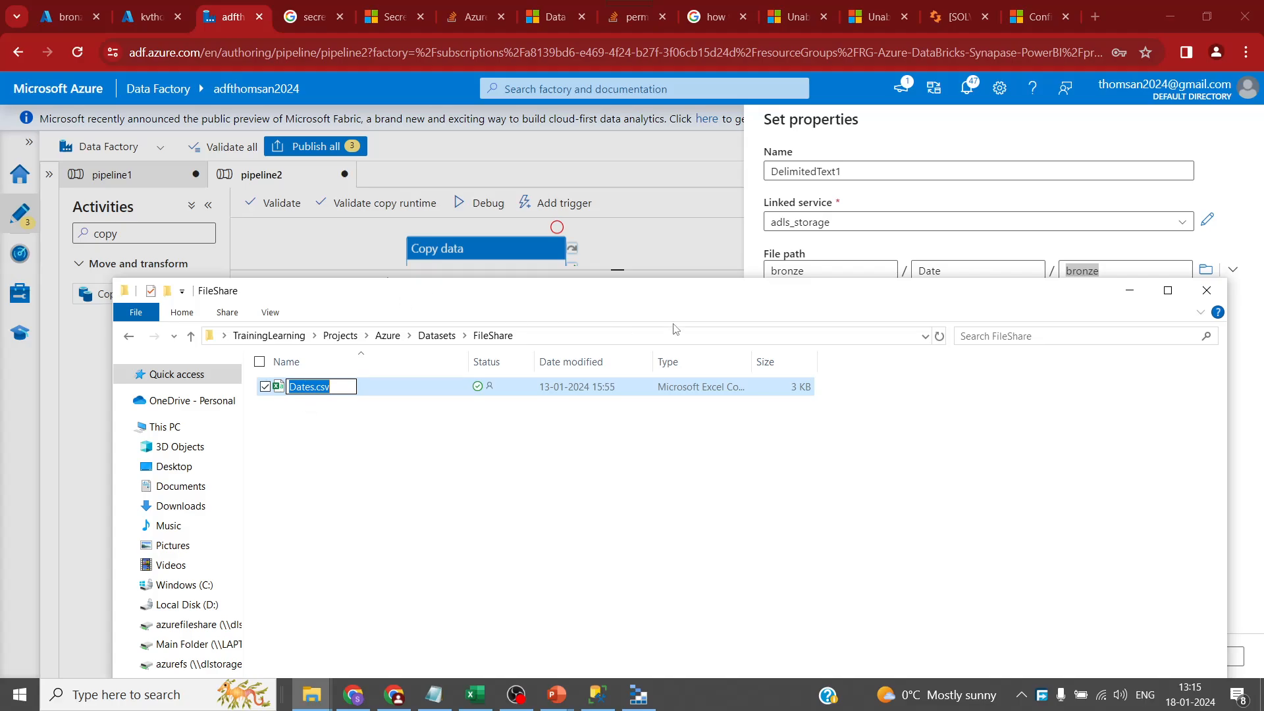
key(ctrl+c)
key(alt+Tab)
key(ctrl+v)
- Name the sink dataset ds_adls and confirm it
drag(850, 173, 430, 130)
text(ds)
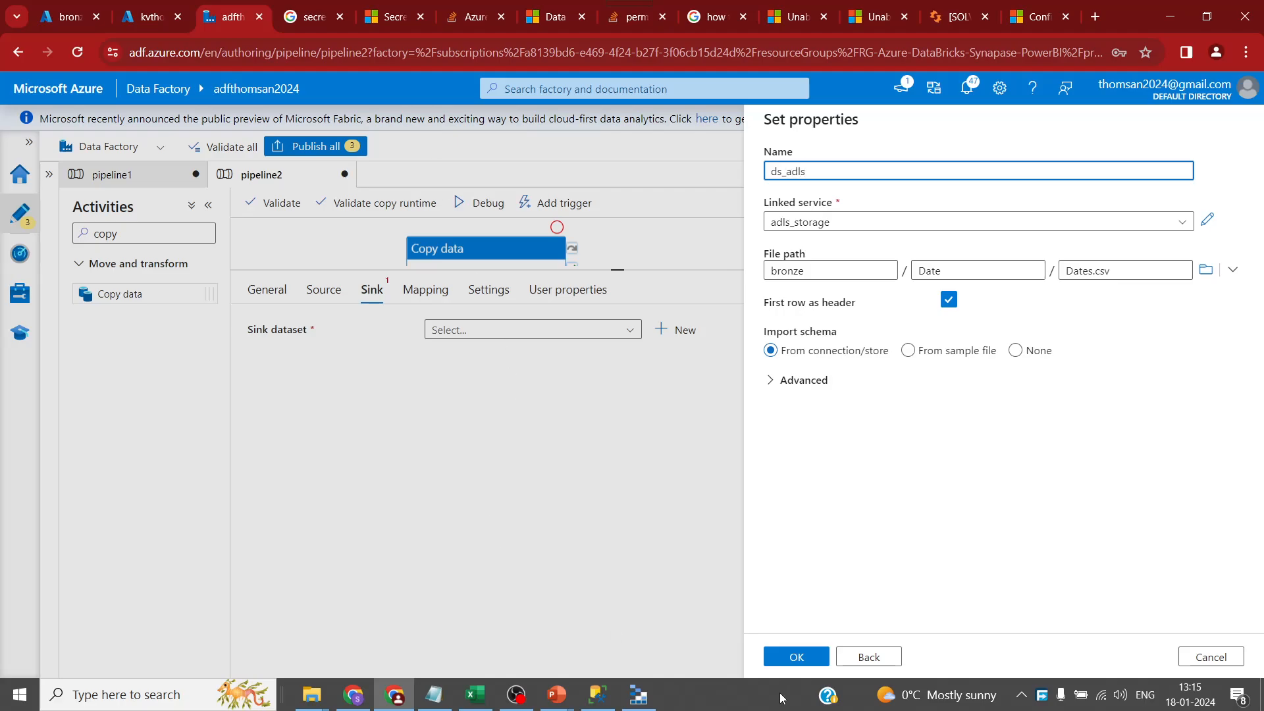
click(804, 658)
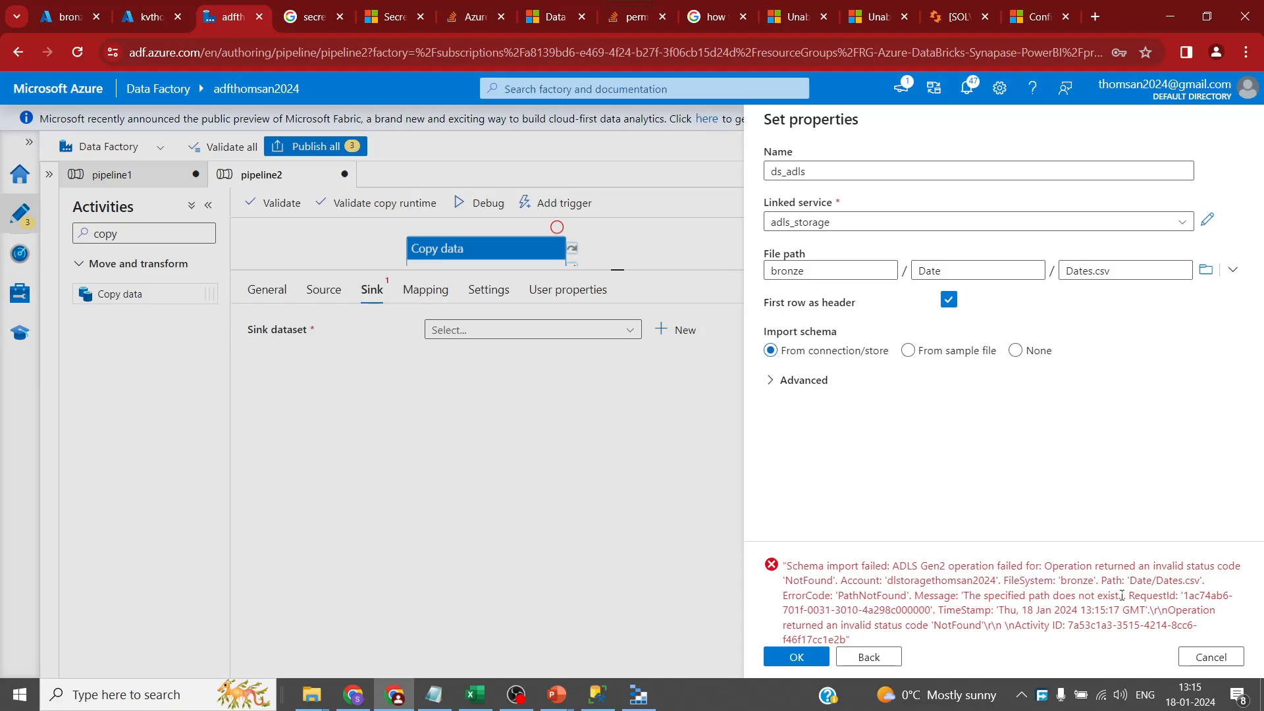
- Remove Dates.csv from the file path and confirm, leaving only bronze/Date
click(1119, 271)
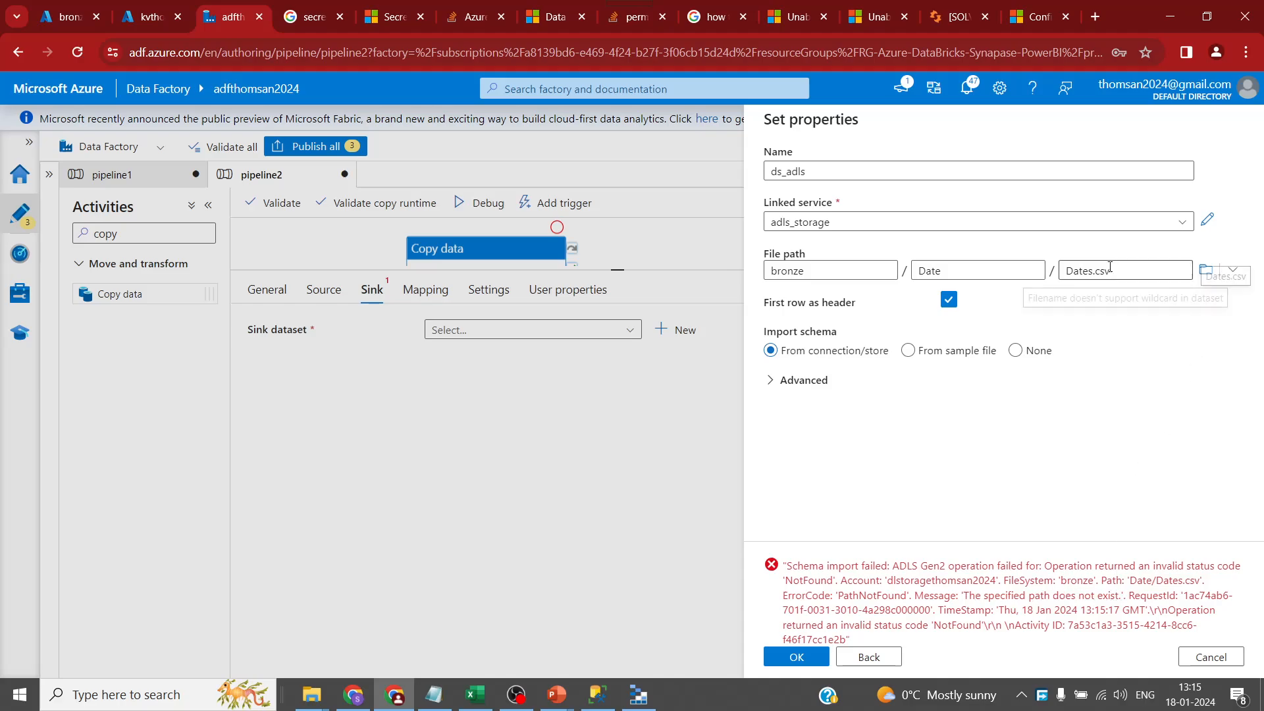
drag(1148, 271, 910, 255)
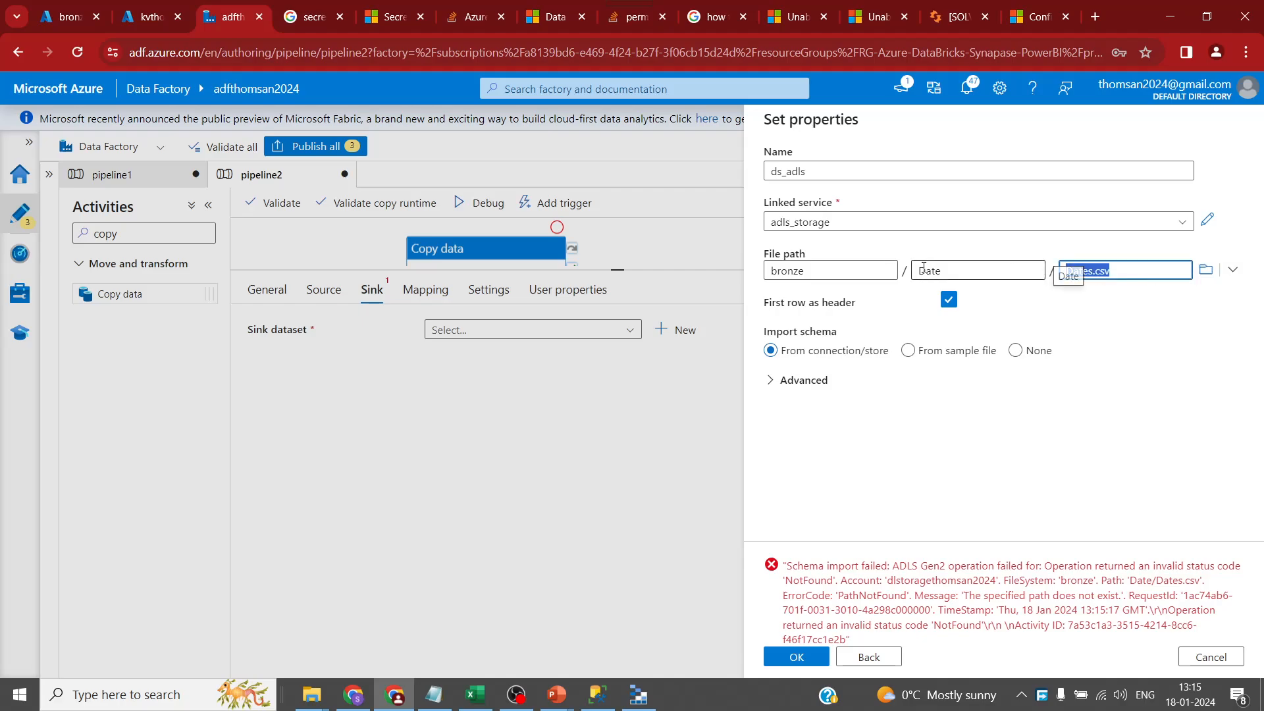
key(BackSpace)
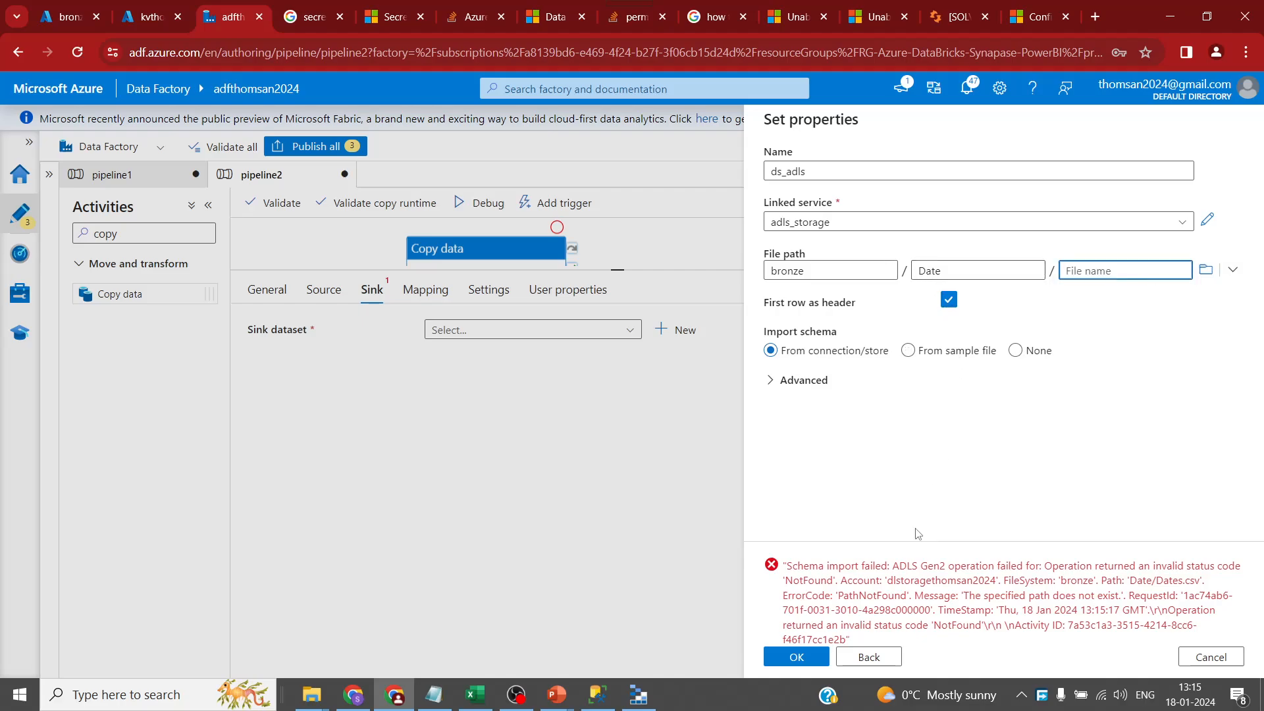
click(809, 655)
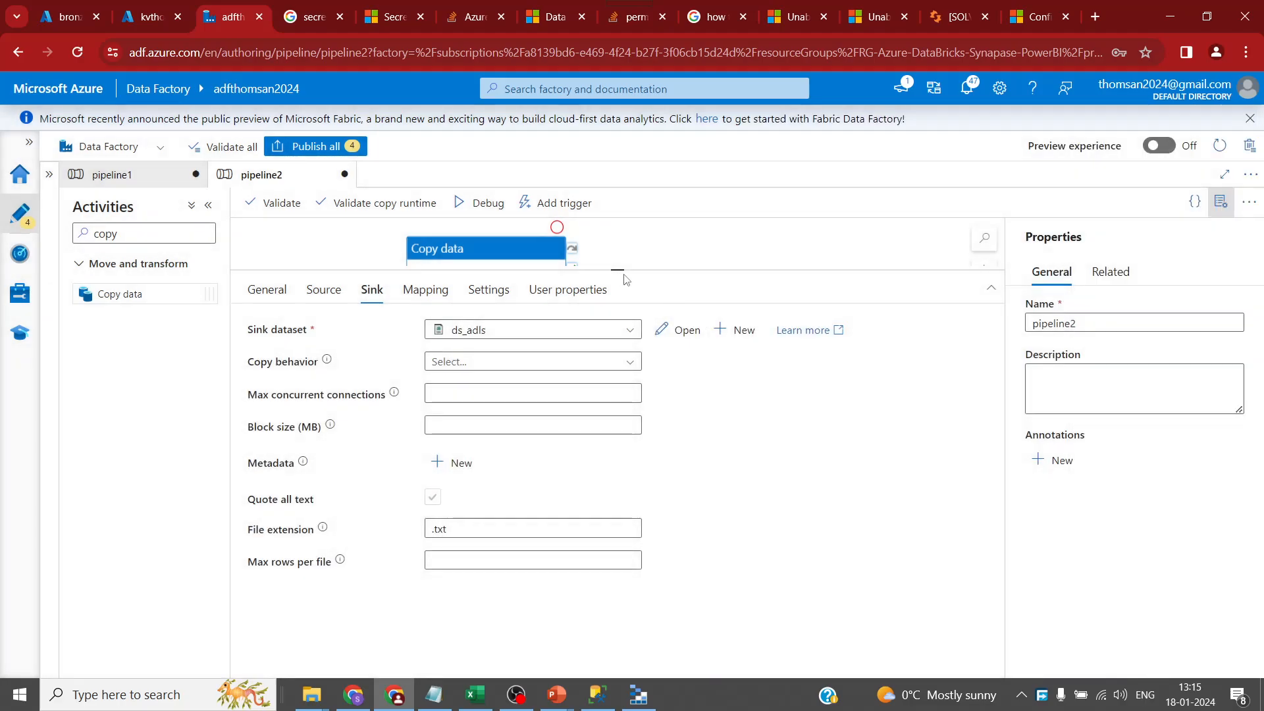
- Enlarge the canvas and compare the copy activity's source and sink settings
drag(625, 280, 618, 358)
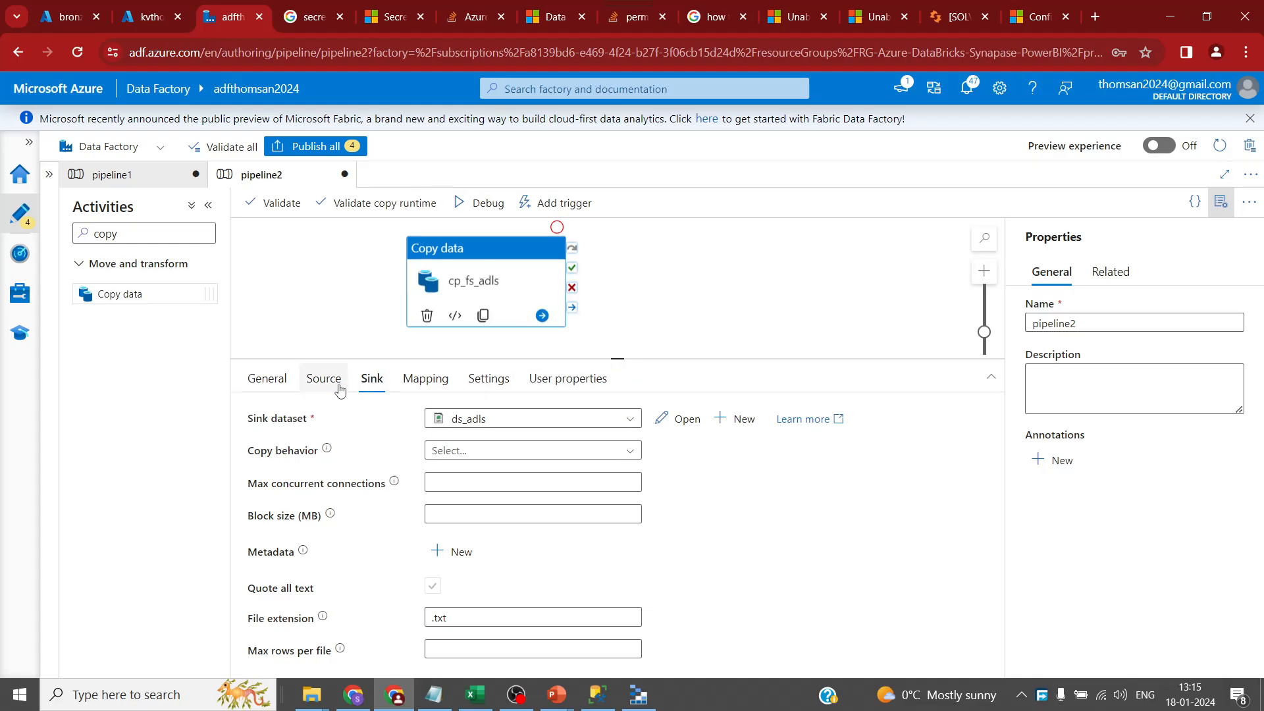
click(326, 380)
click(370, 385)
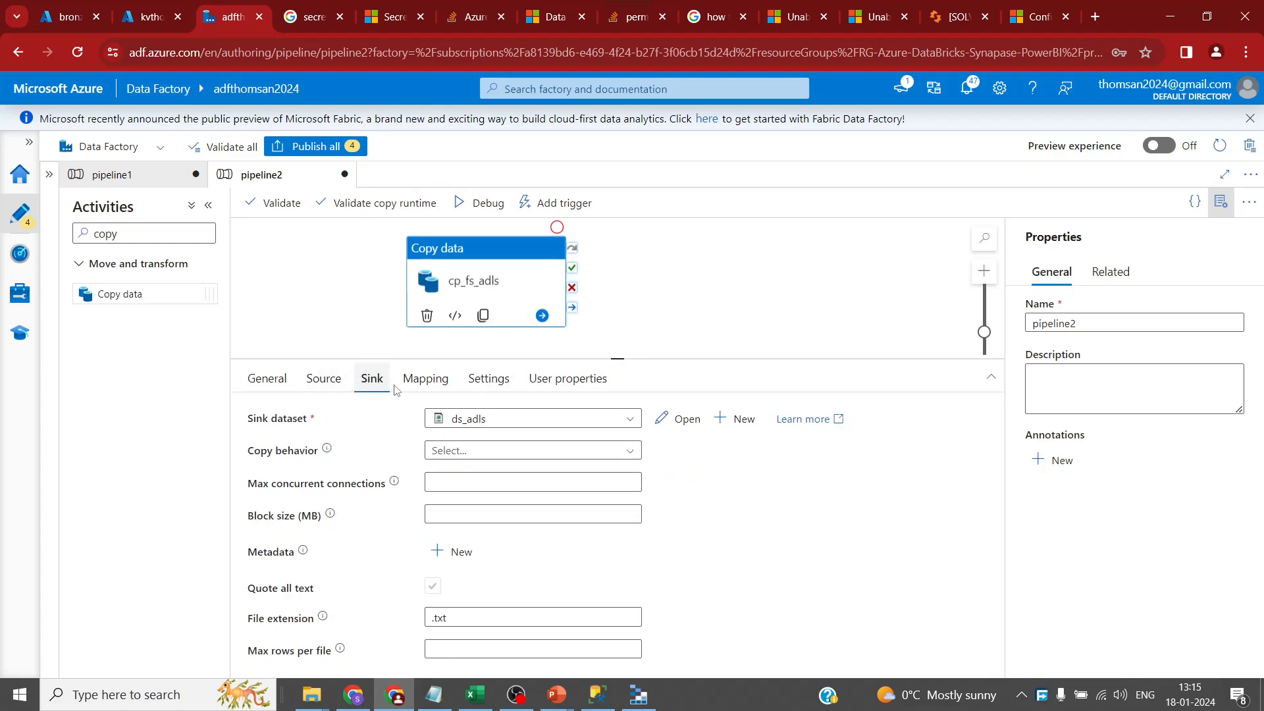
click(328, 384)
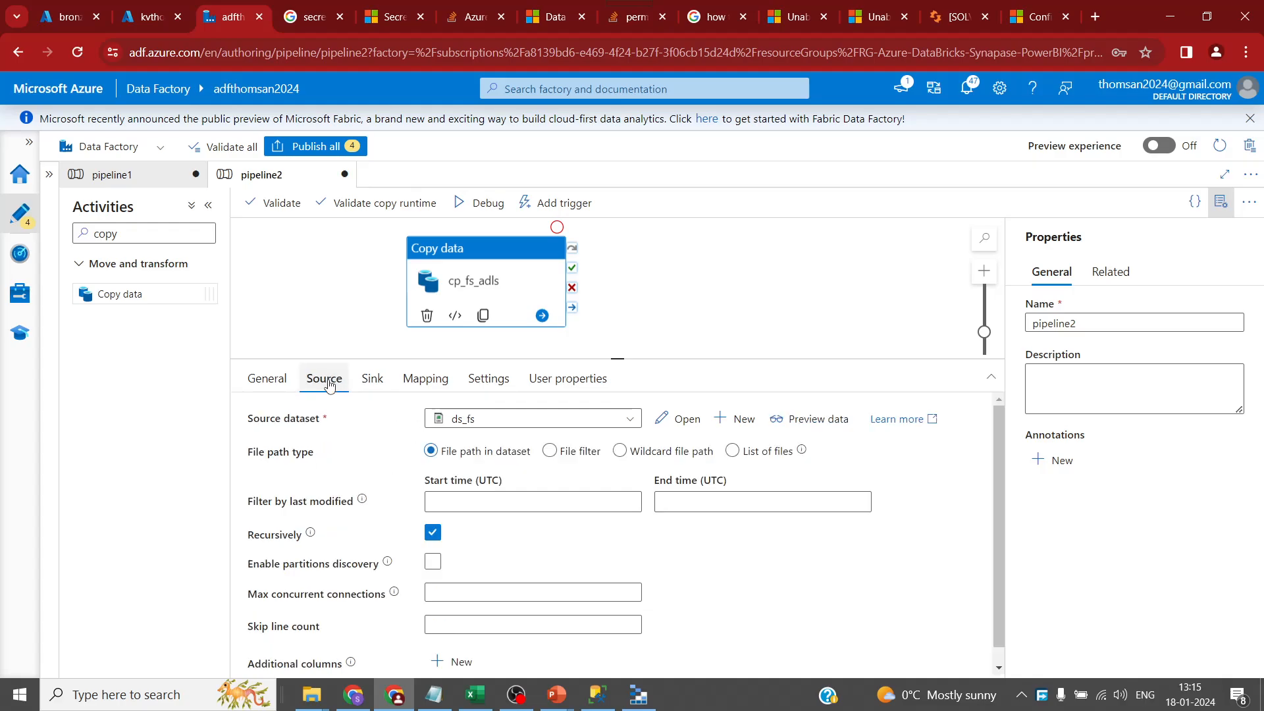
click(371, 382)
- Add FolderName and FileName parameters to the ds_adls dataset
click(682, 419)
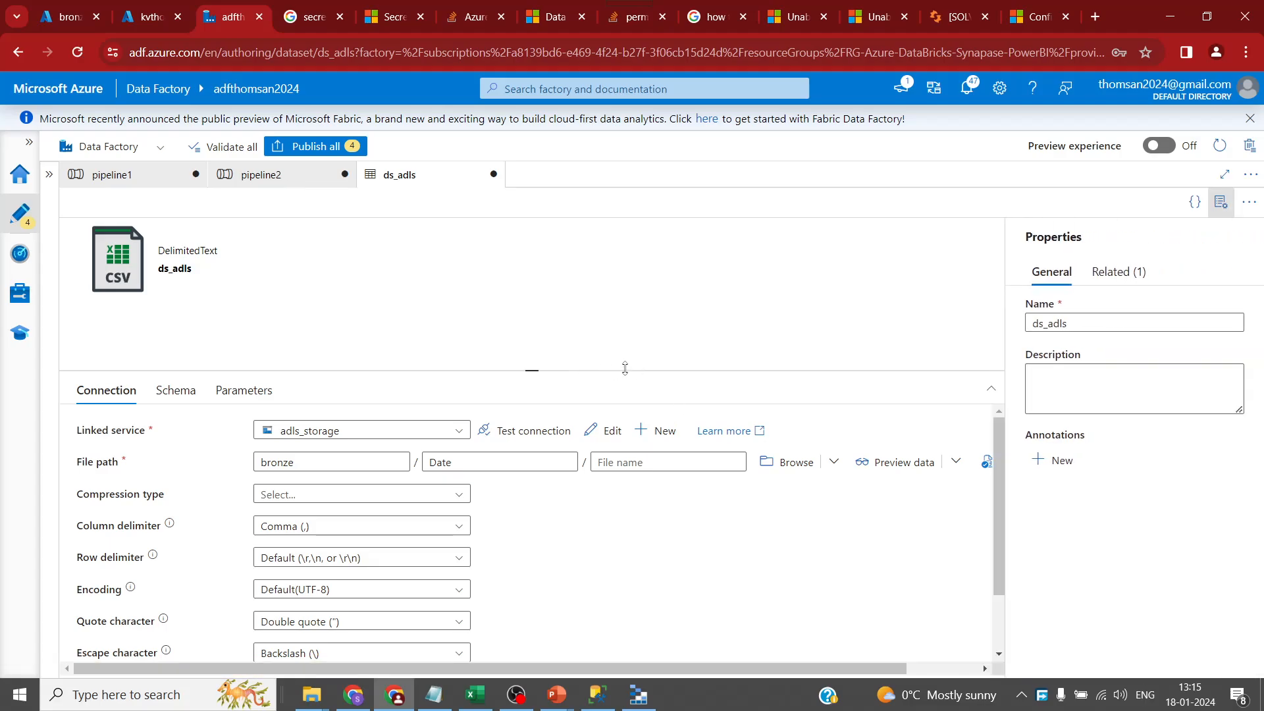
drag(536, 366, 527, 309)
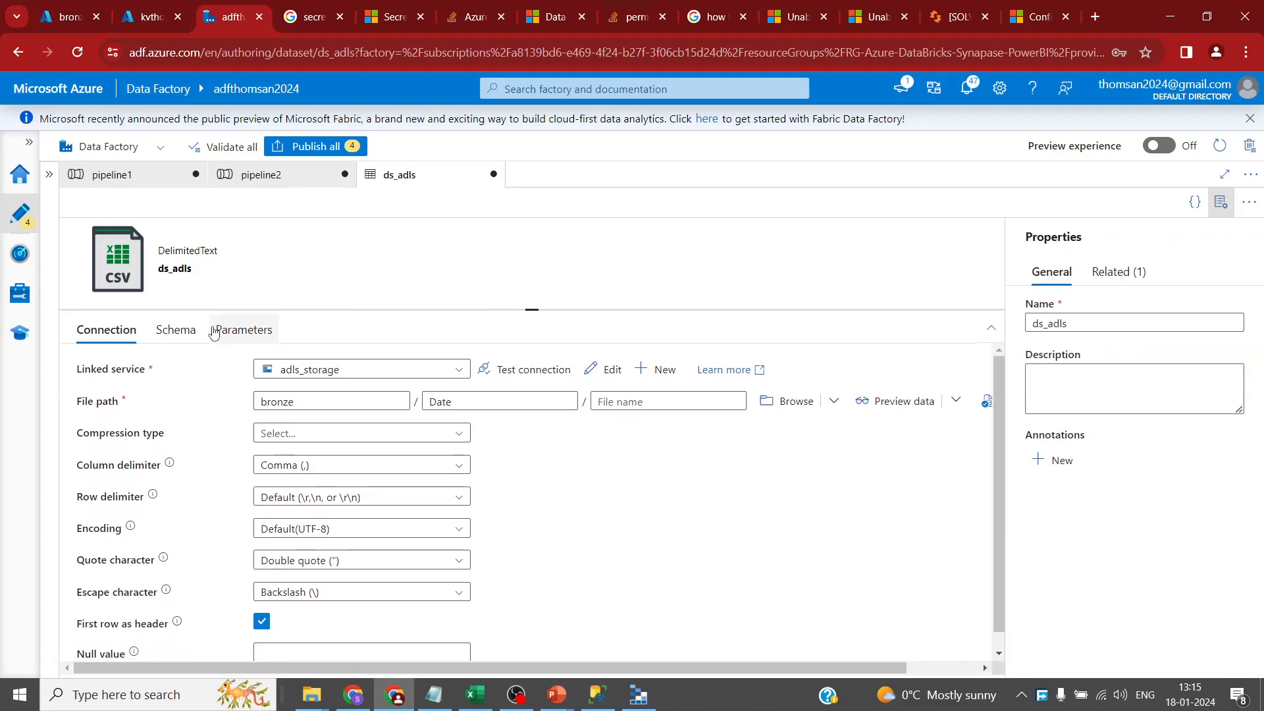
click(175, 330)
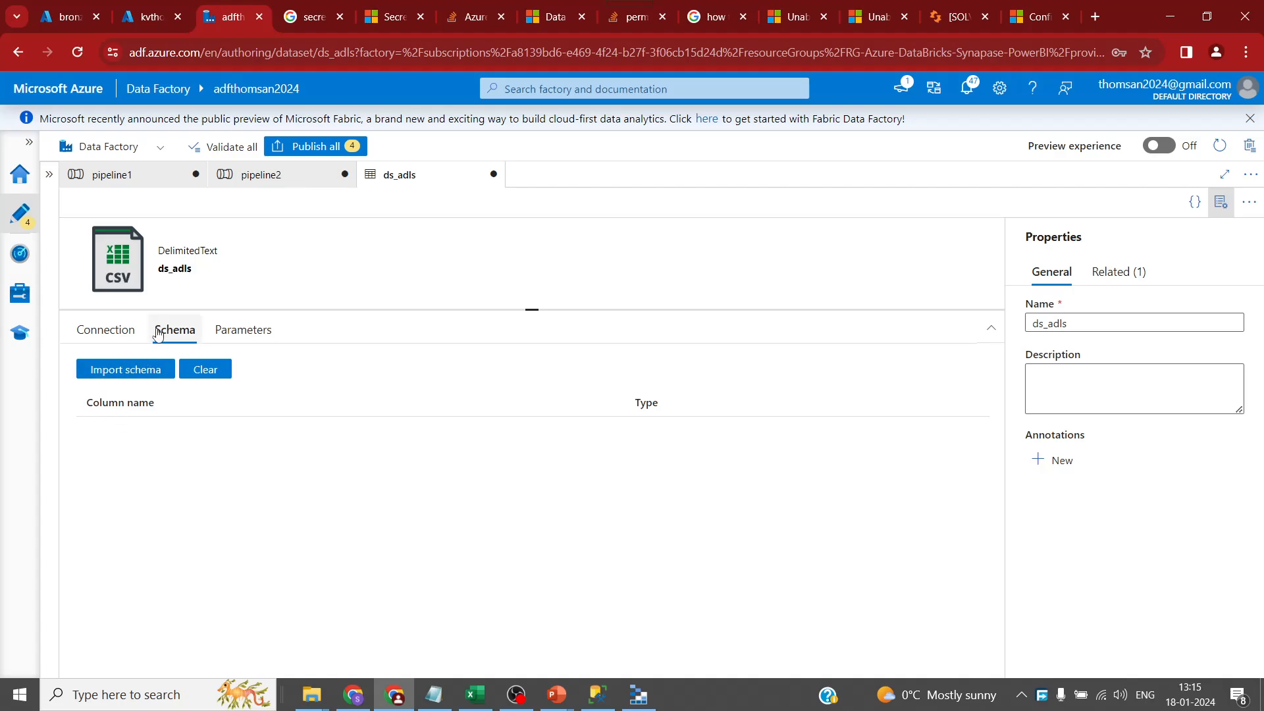
click(240, 329)
click(105, 374)
click(105, 373)
click(140, 432)
text(FolderName)
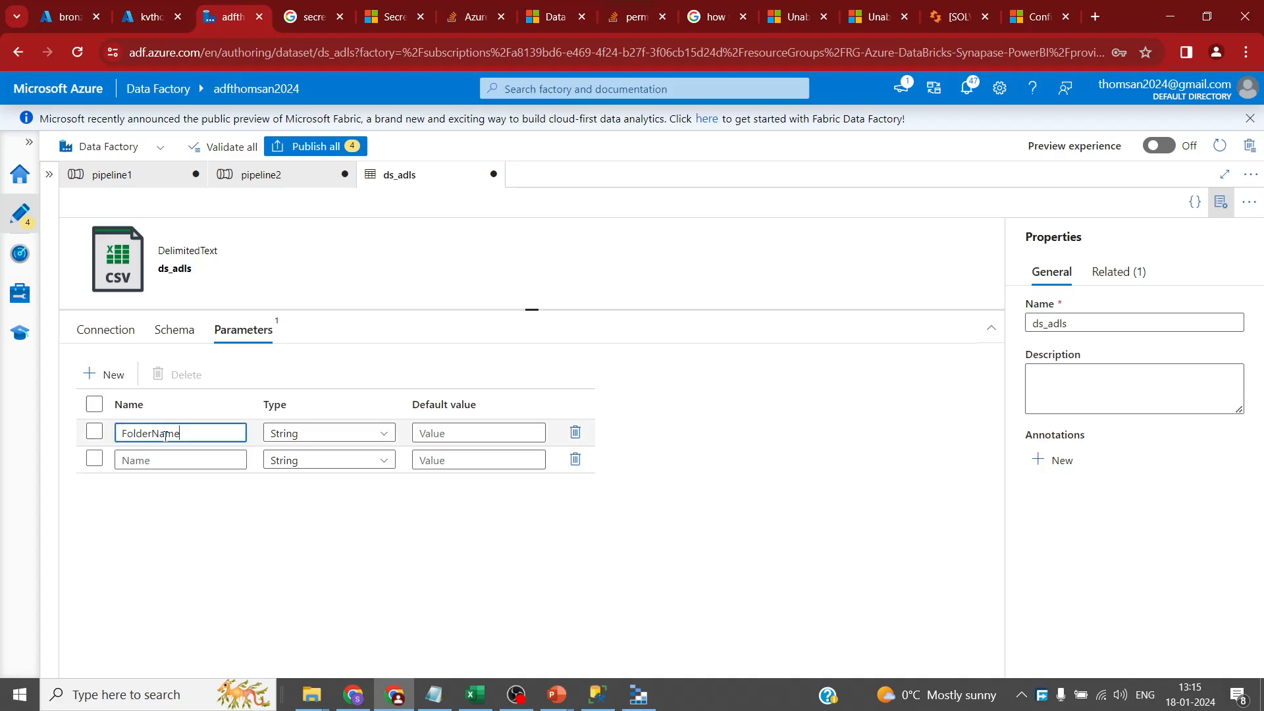
click(191, 460)
text(Fil)
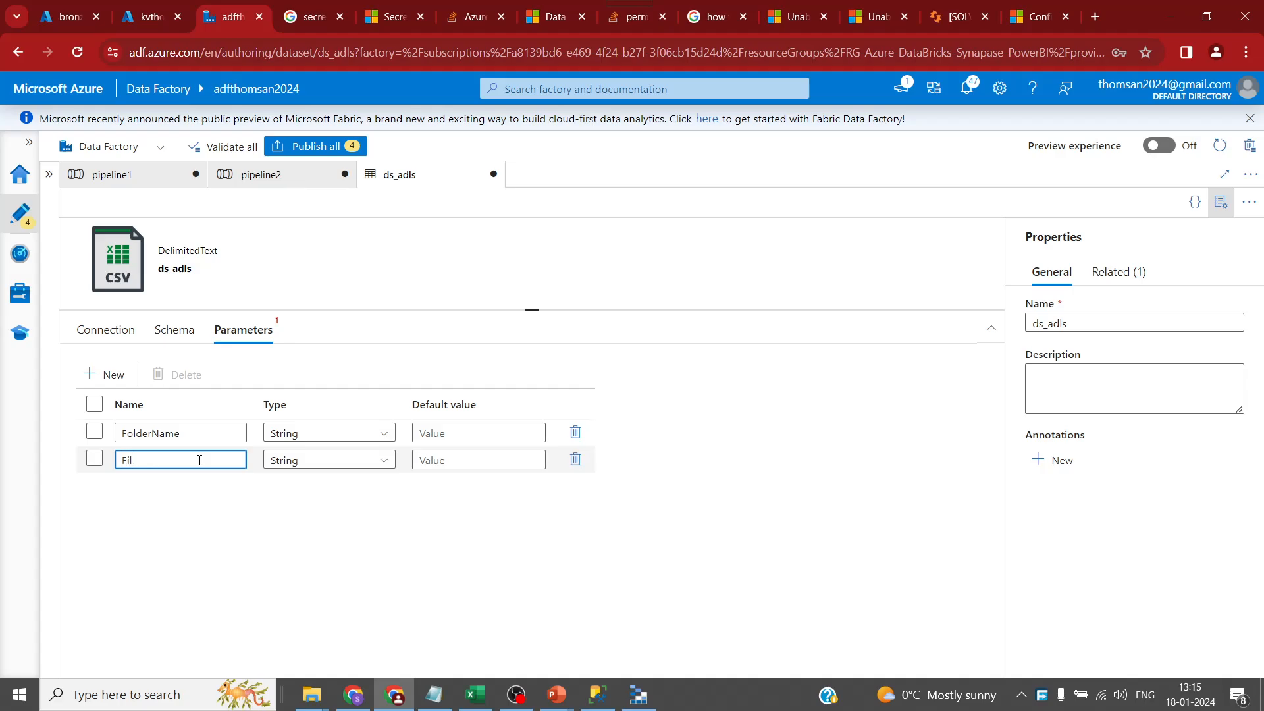
click(99, 329)
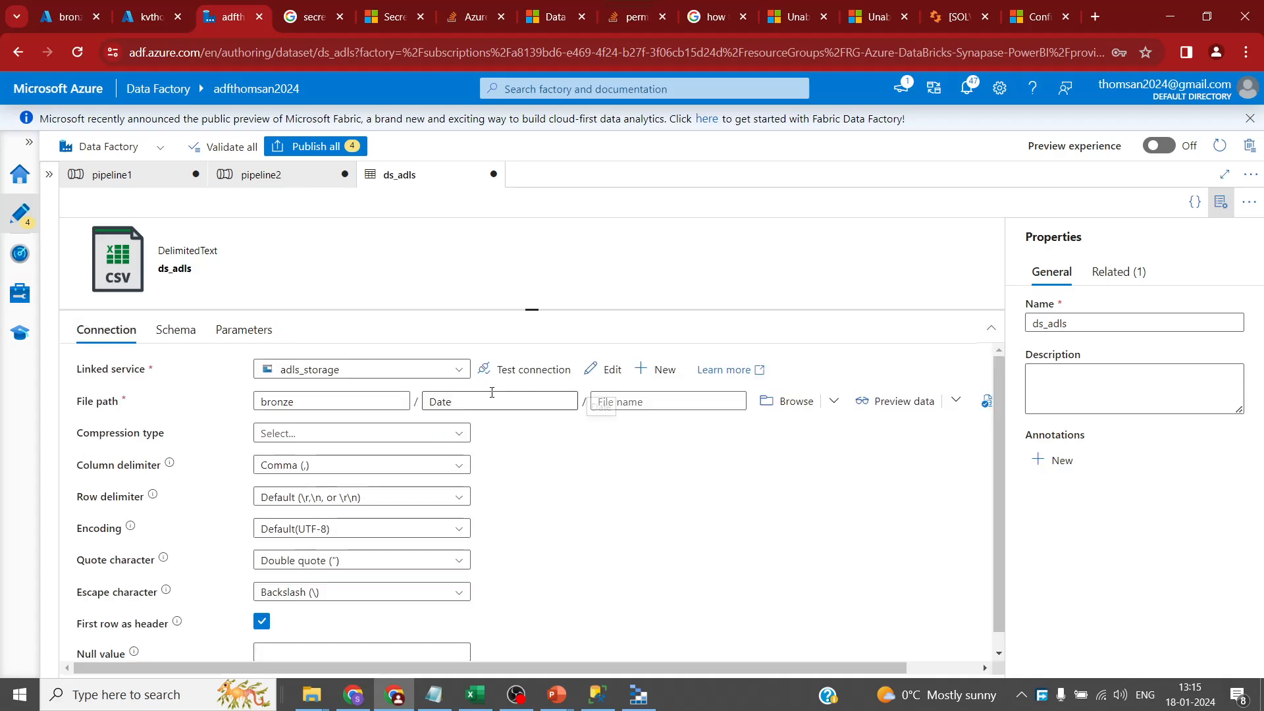
click(490, 402)
click(490, 422)
click(893, 368)
click(818, 368)
click(837, 468)
click(797, 656)
click(688, 401)
click(723, 425)
click(807, 442)
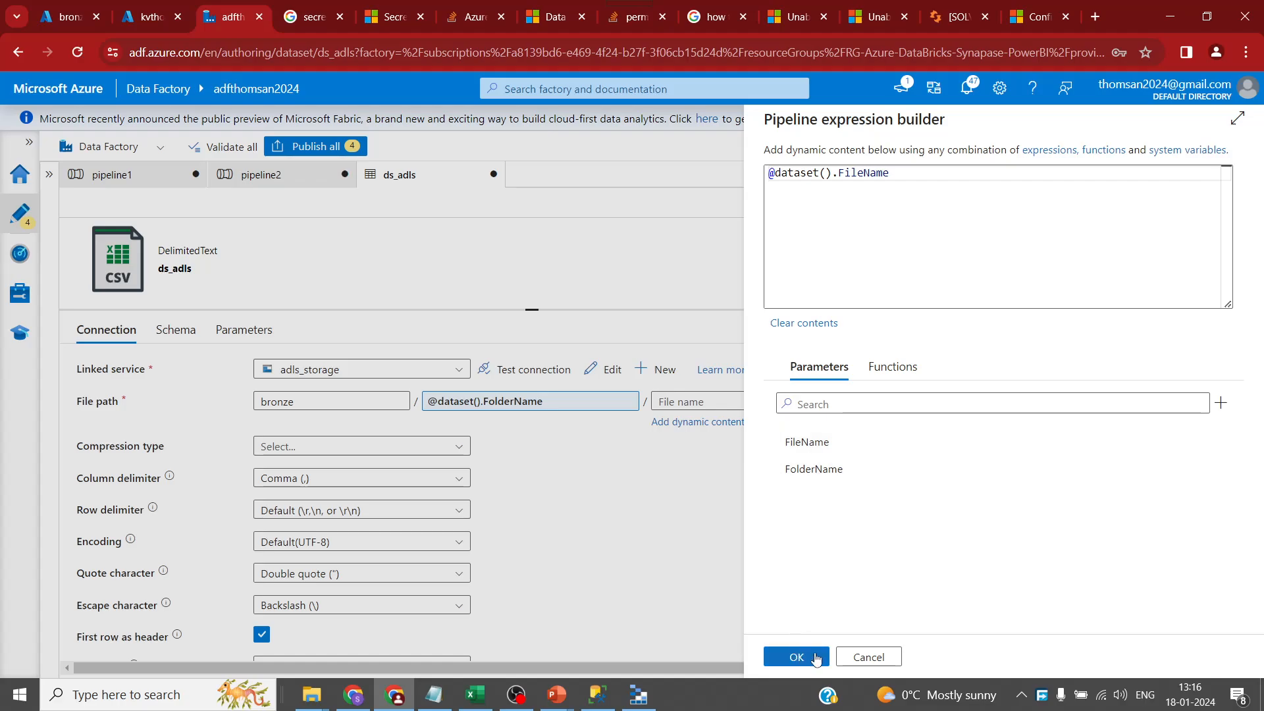
click(806, 656)
click(298, 179)
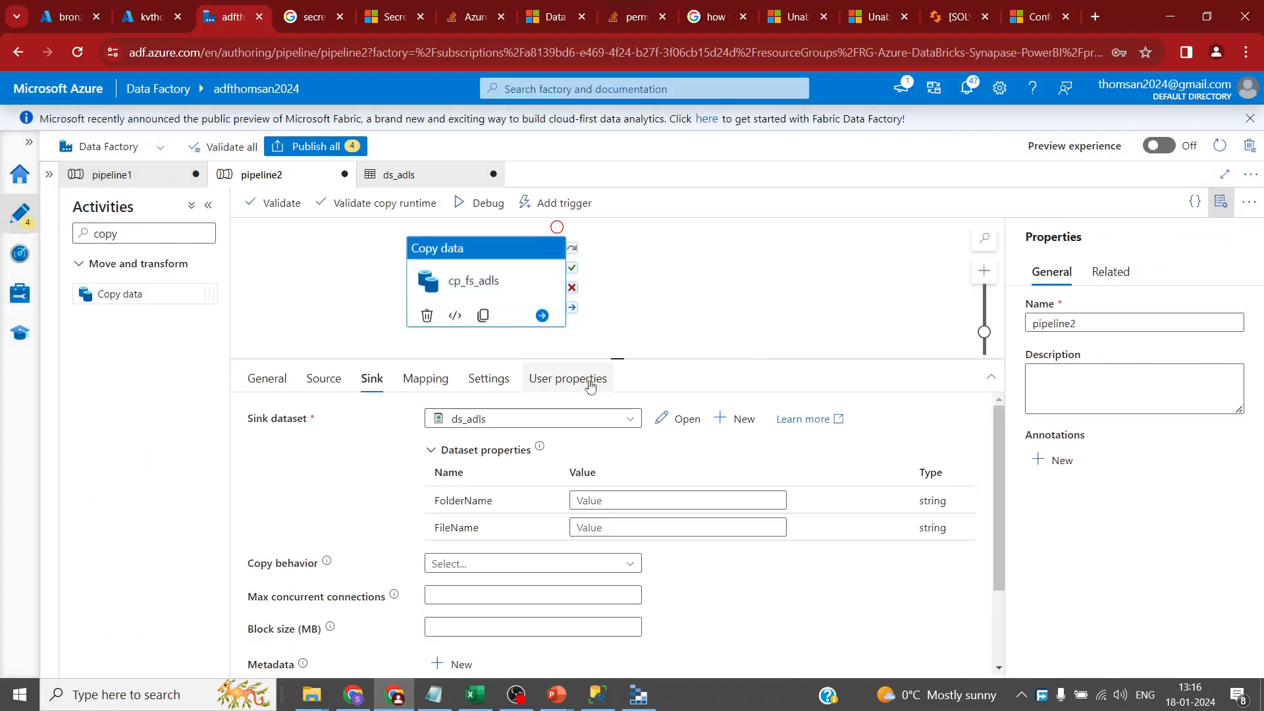
- Enter bronze as the sink FolderName value and Dates.csv as the FileName value
click(647, 501)
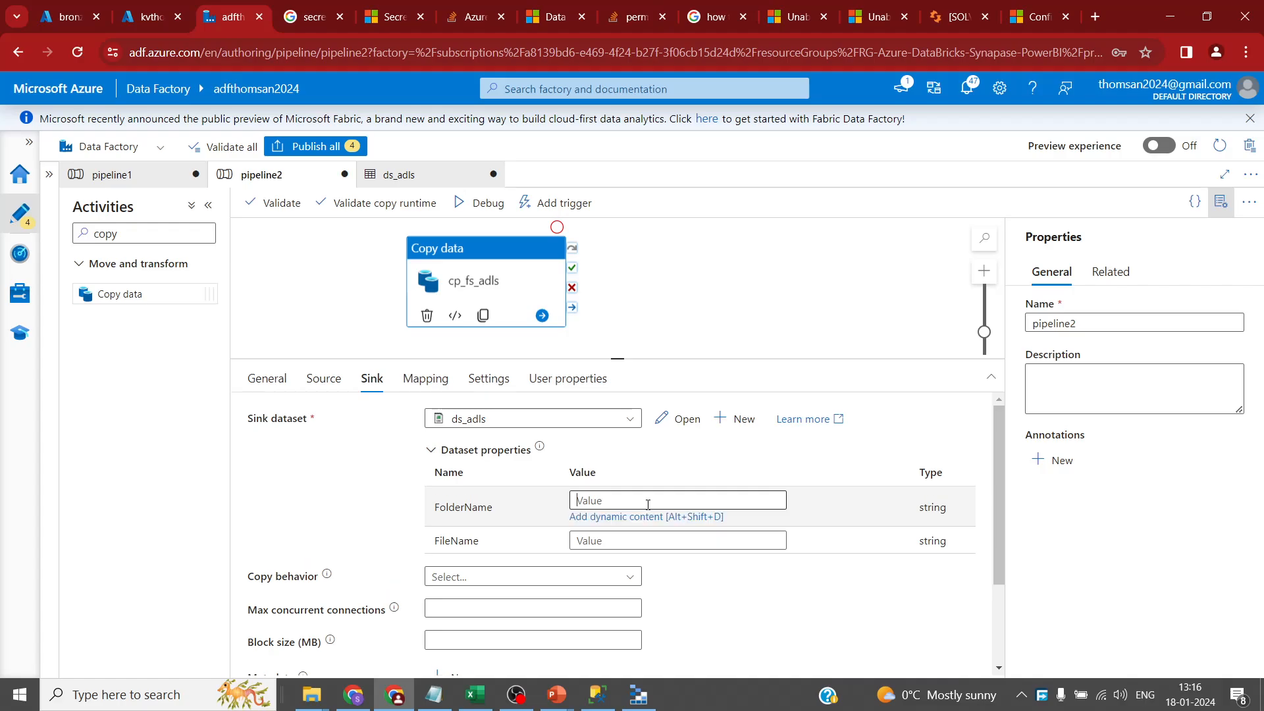
text(bronze)
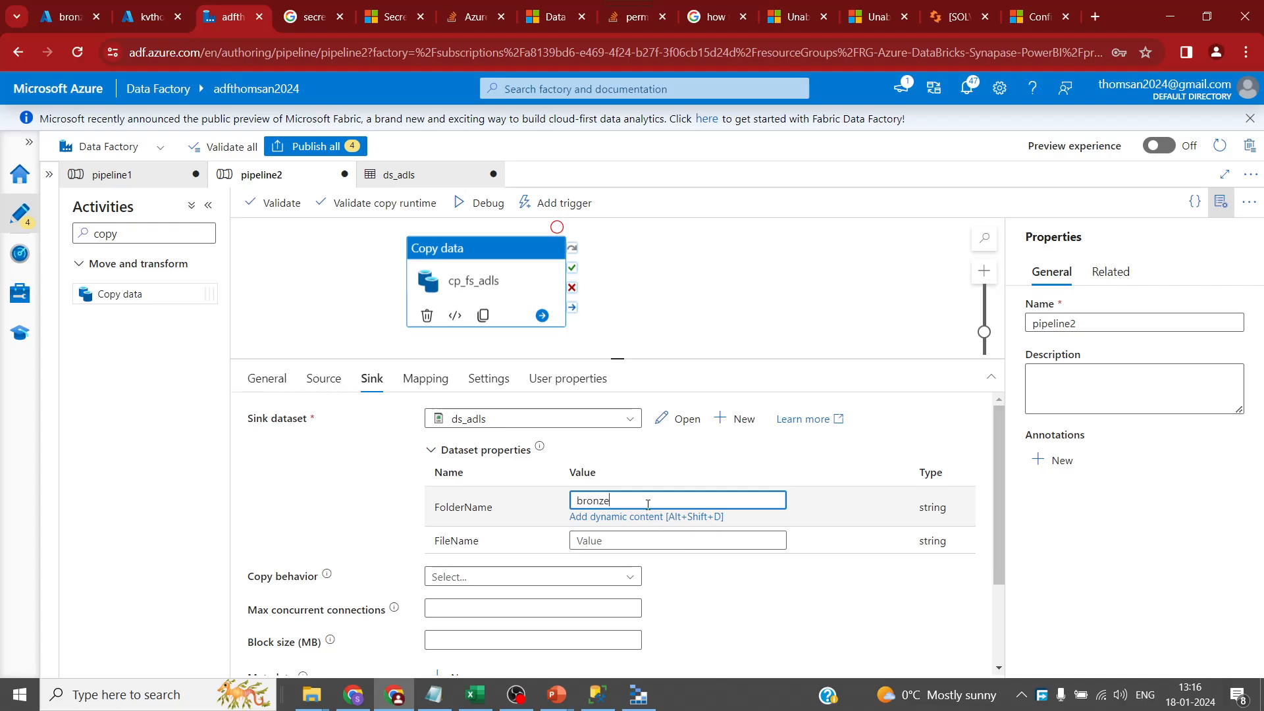
click(637, 540)
text(Dates.csv)
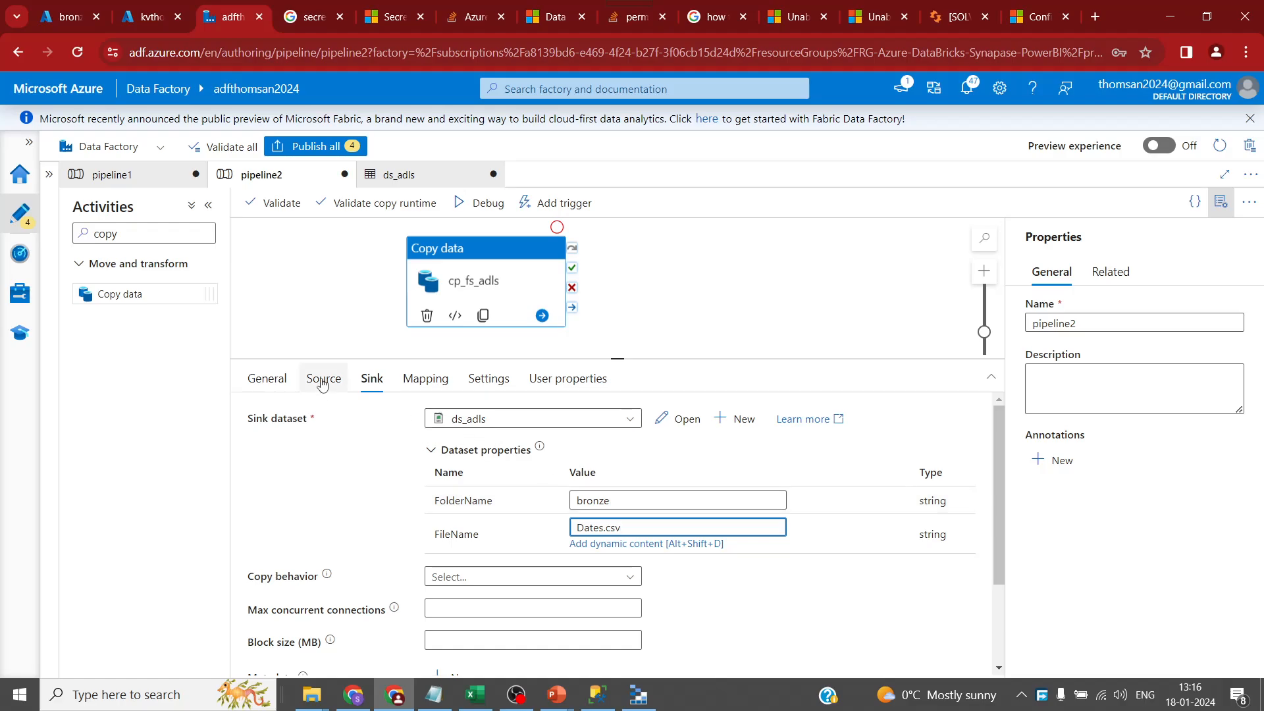
- Set the sink copy behavior to Preserve hierarchy, then bring up the ds_fs source dataset
click(626, 577)
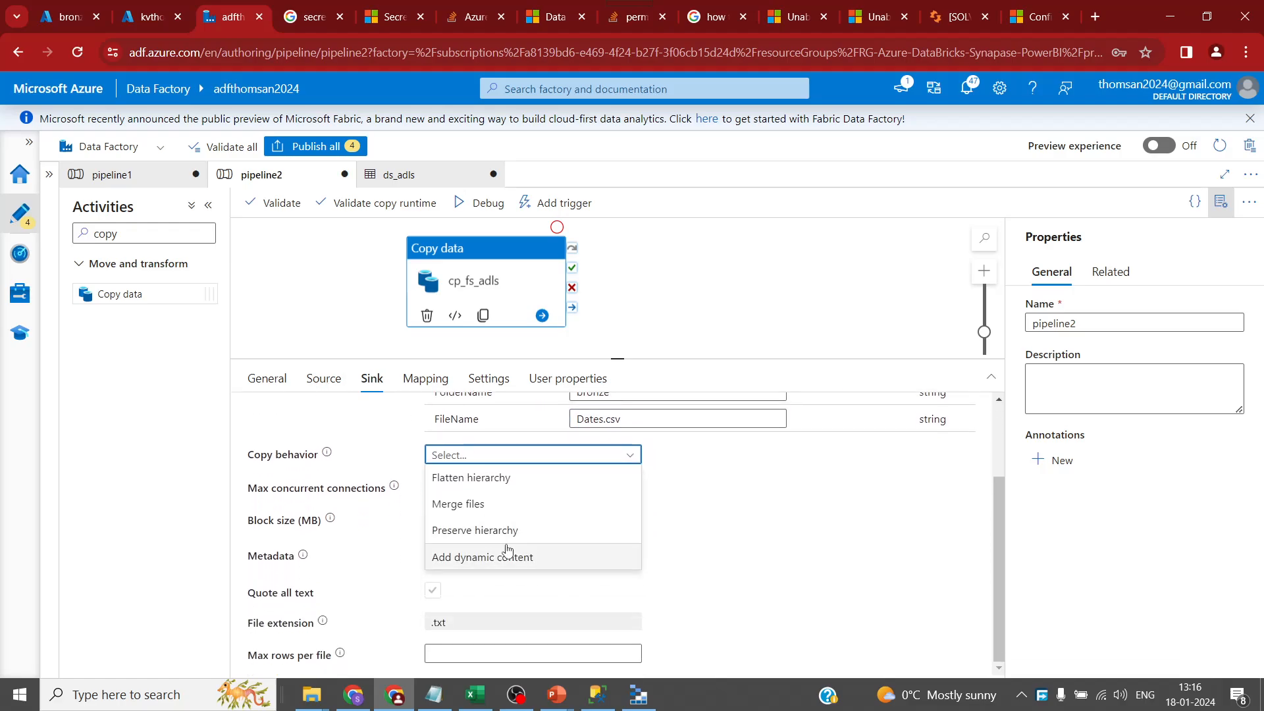
click(501, 531)
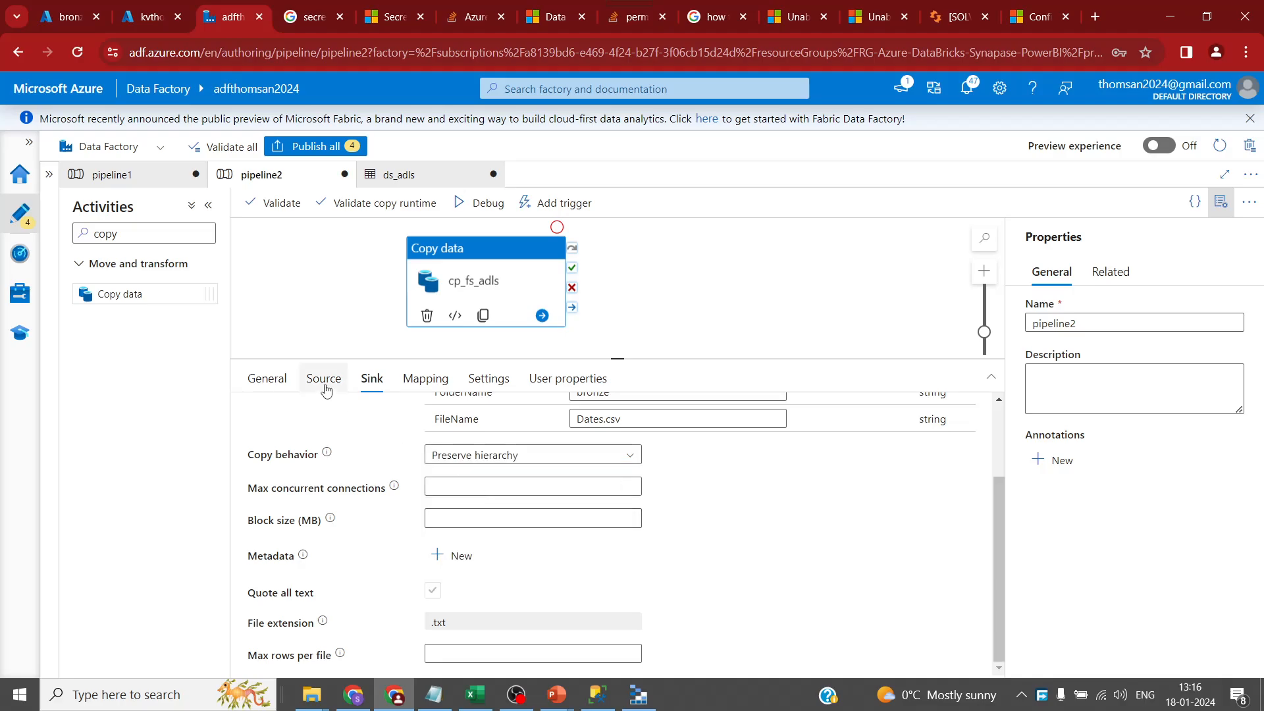
click(324, 388)
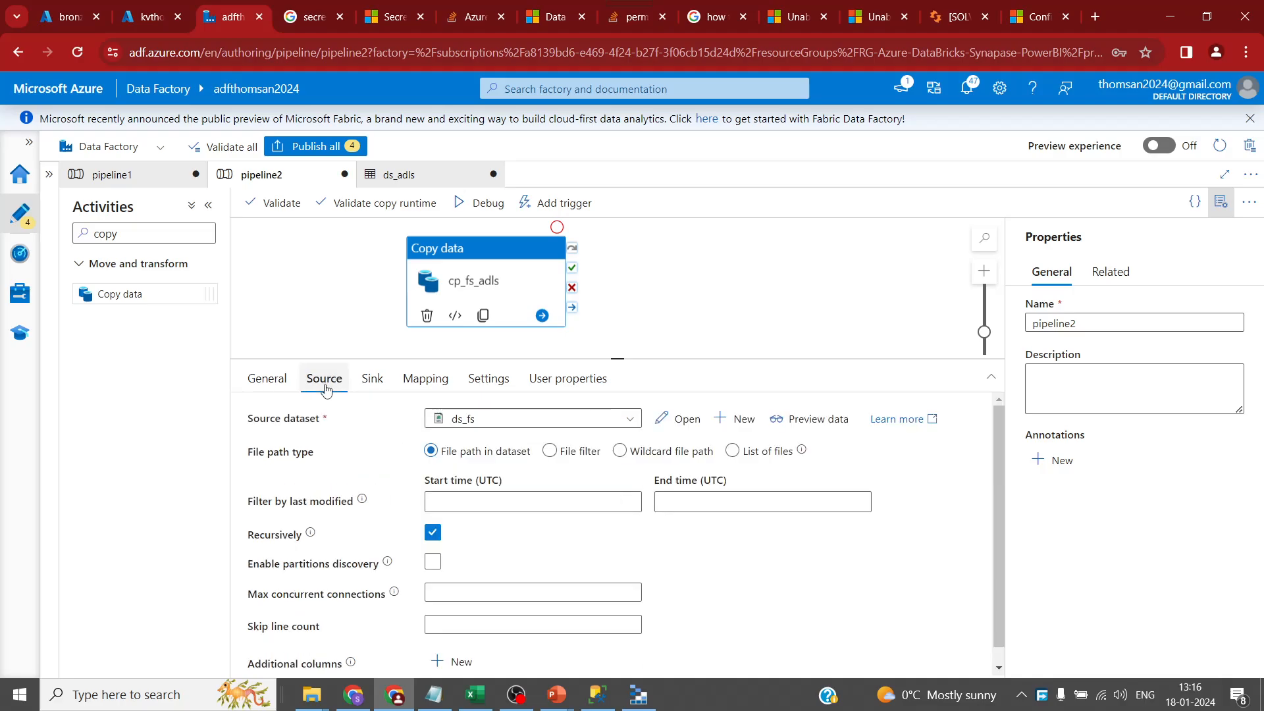
click(684, 421)
- Add FolderName and FileName parameters to ds_fs (the second typed as 'GFileName')
click(241, 394)
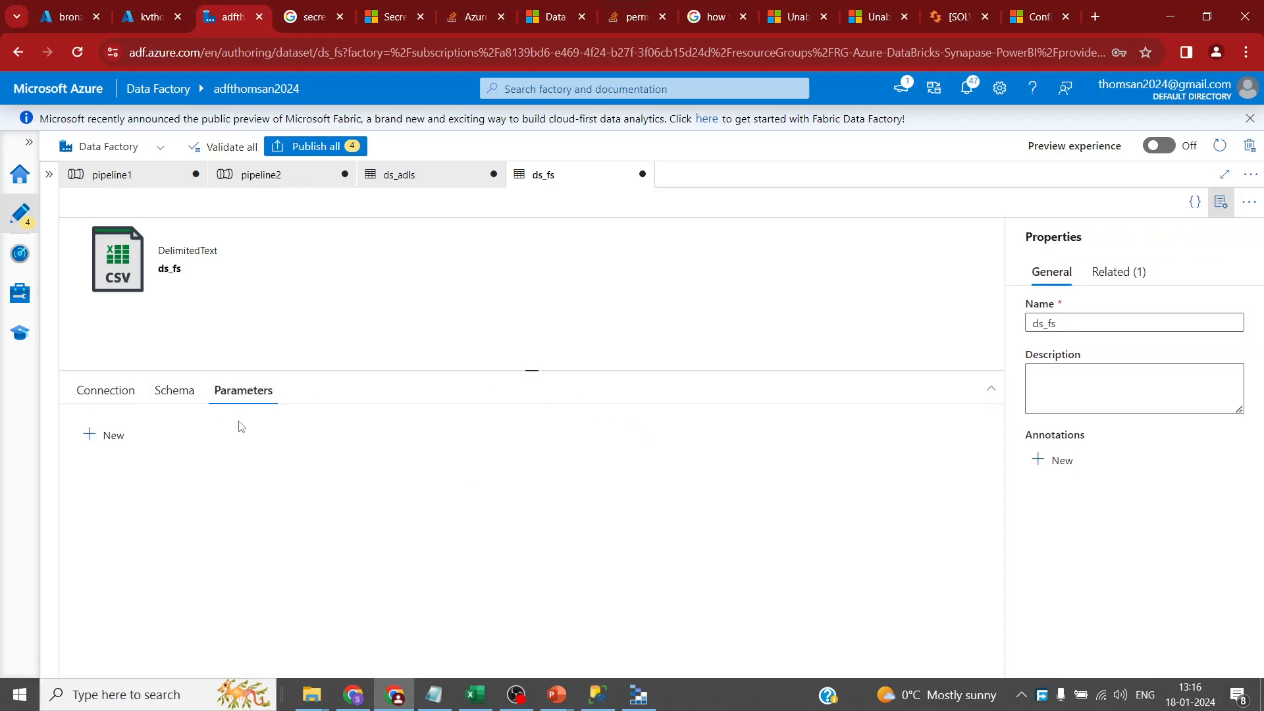
double_click(104, 435)
click(210, 488)
text(F)
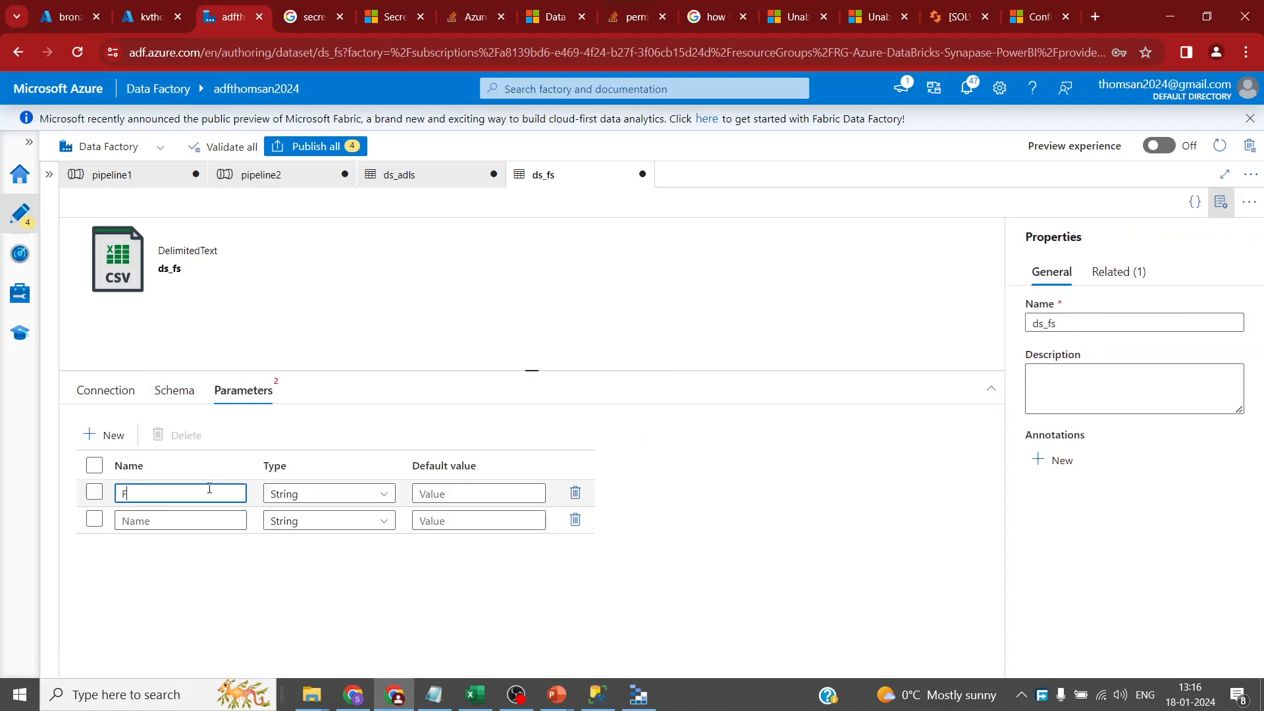
text(olderName)
key(Tab)
key(Tab)
key(Tab)
key(Tab)
key(Tab)
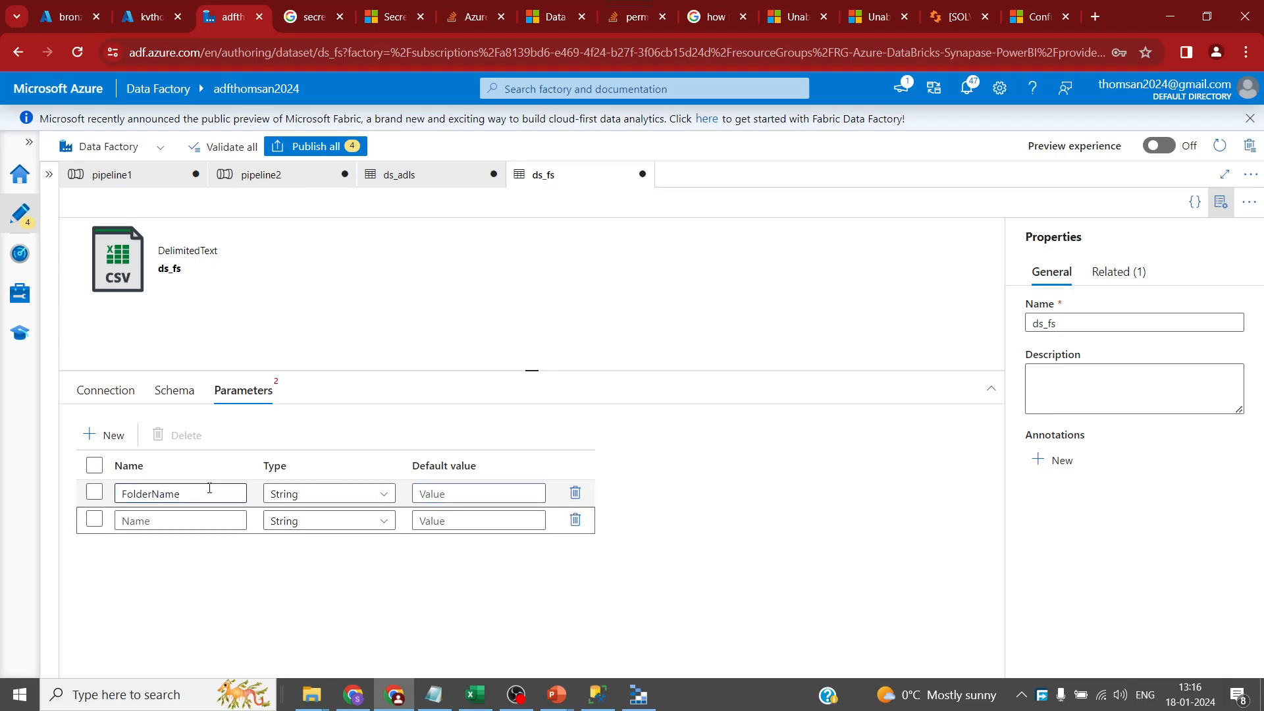
text(GFi)
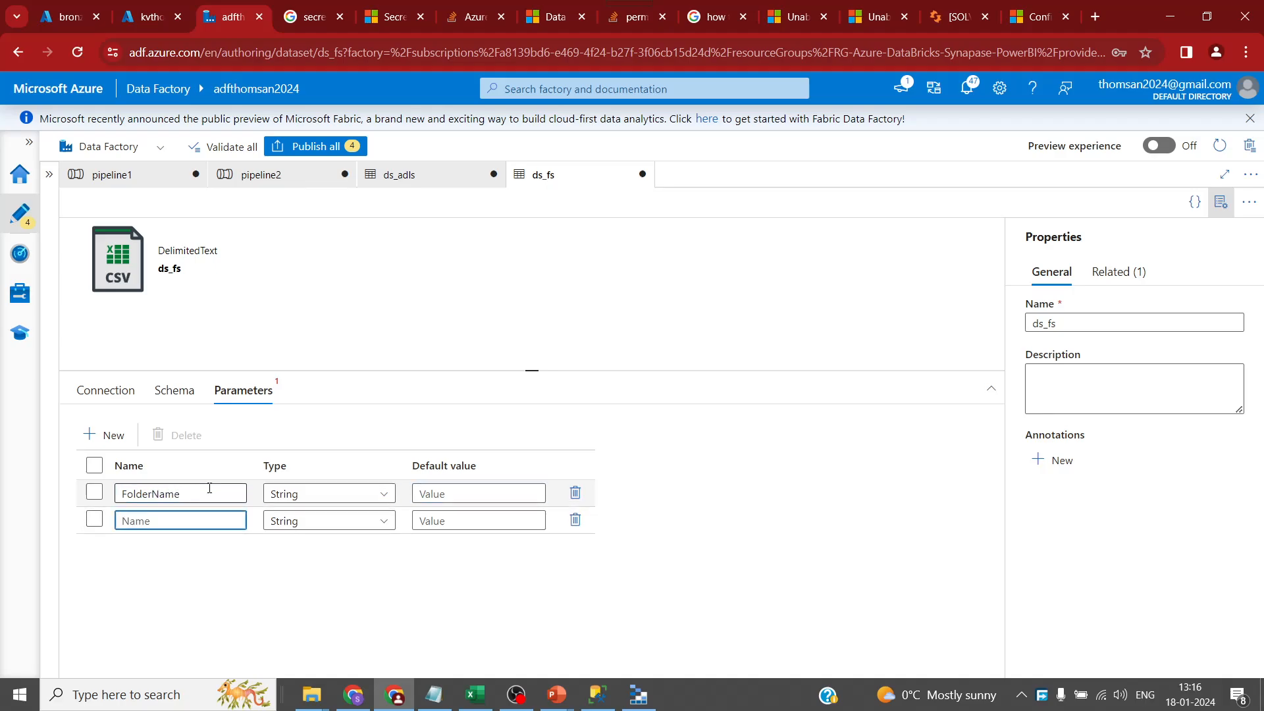
text(leName)
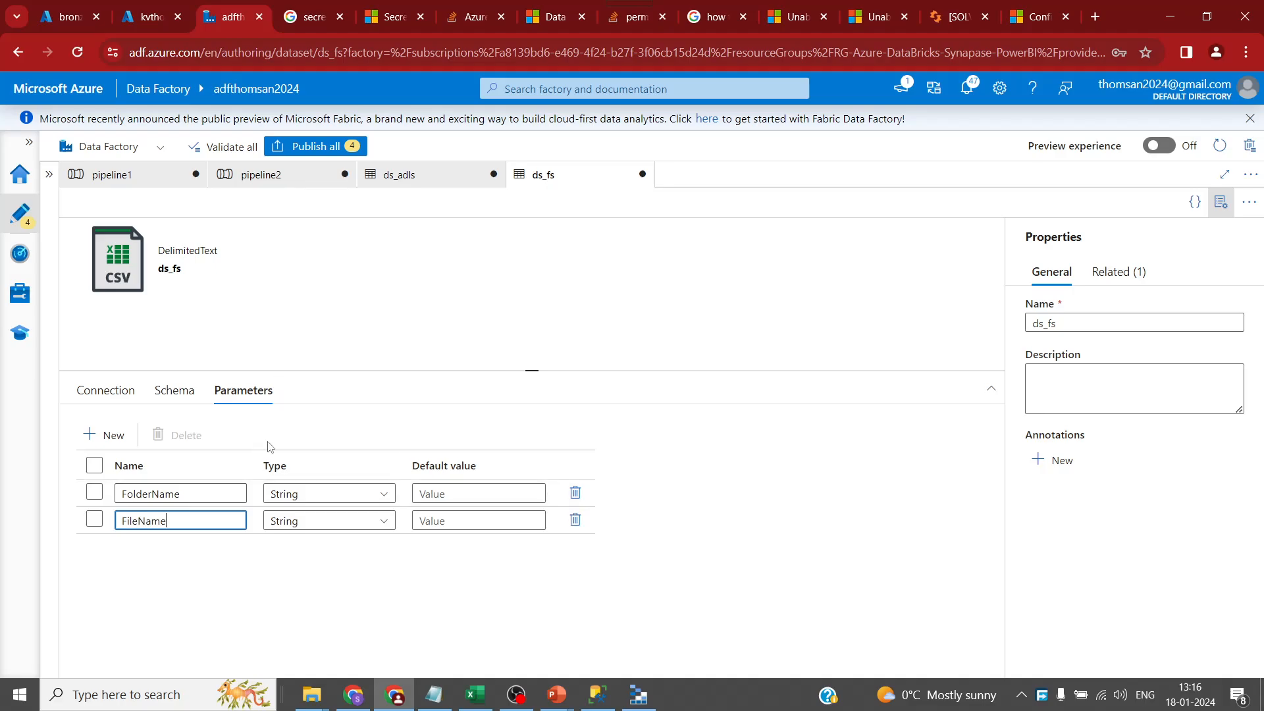
- Look at the ds_fs directory's dynamic content builder, close it unchanged, and recheck the parameters
click(119, 390)
click(654, 500)
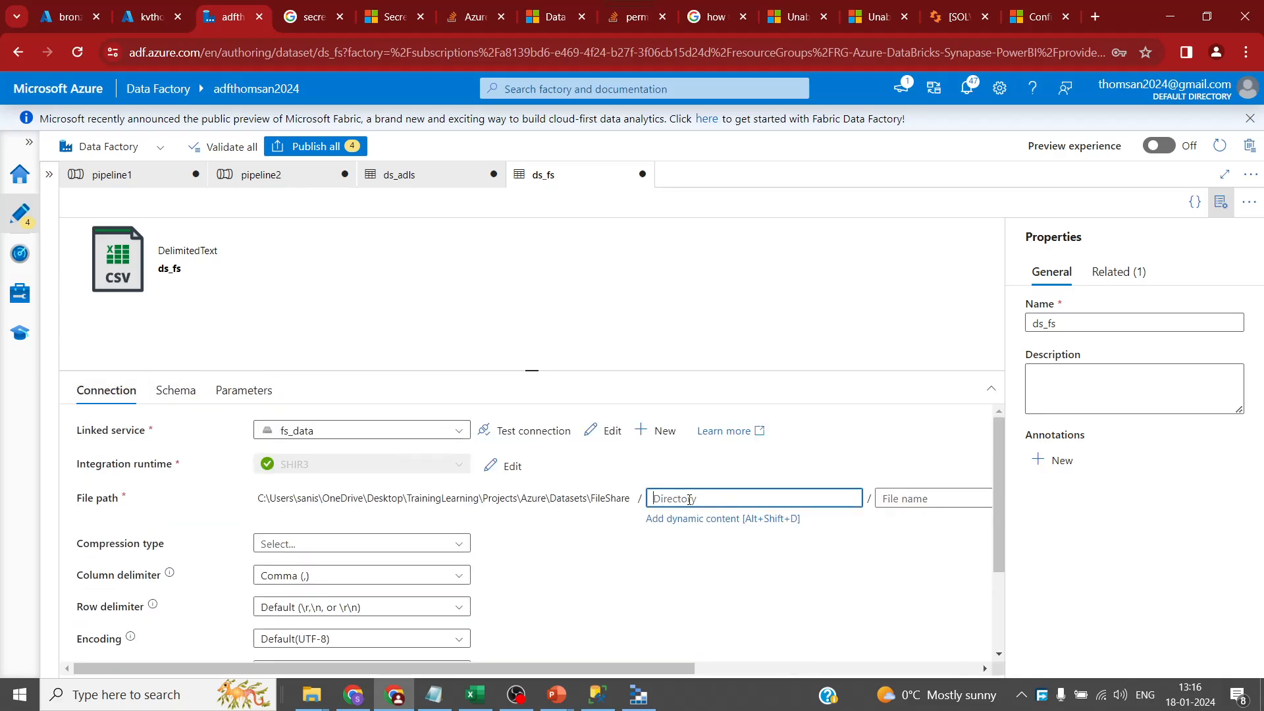
click(718, 519)
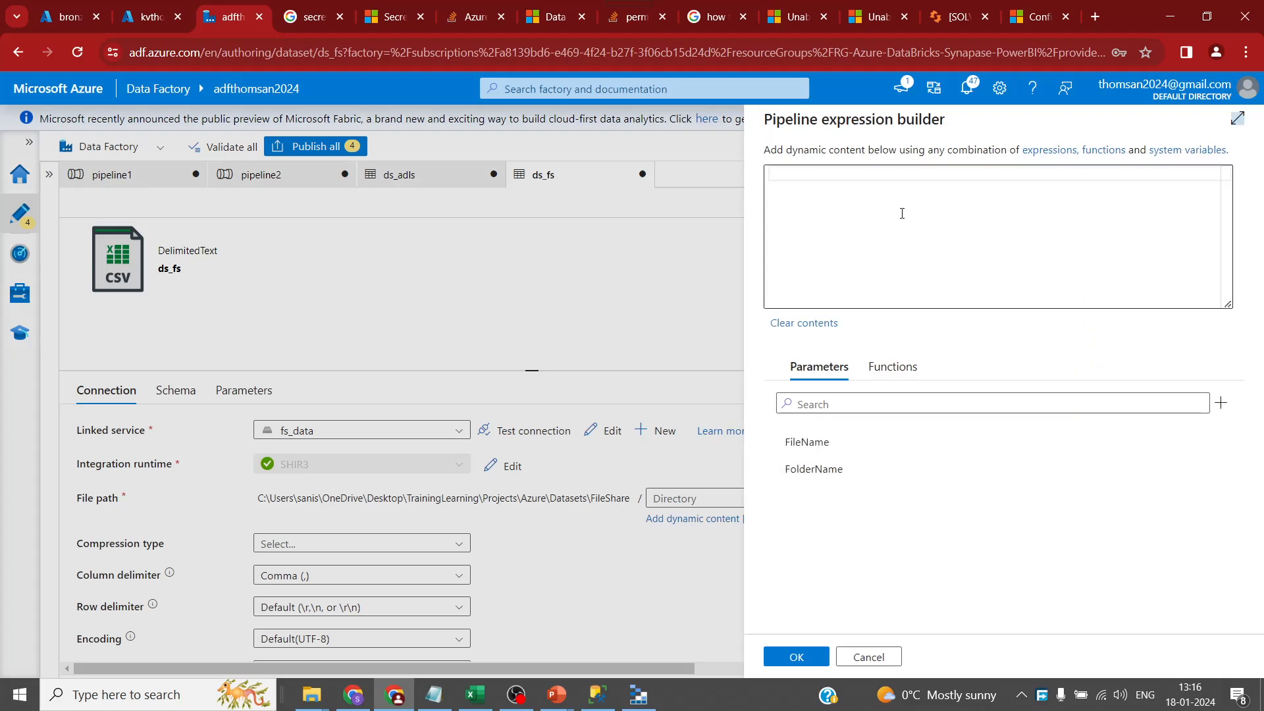
click(867, 657)
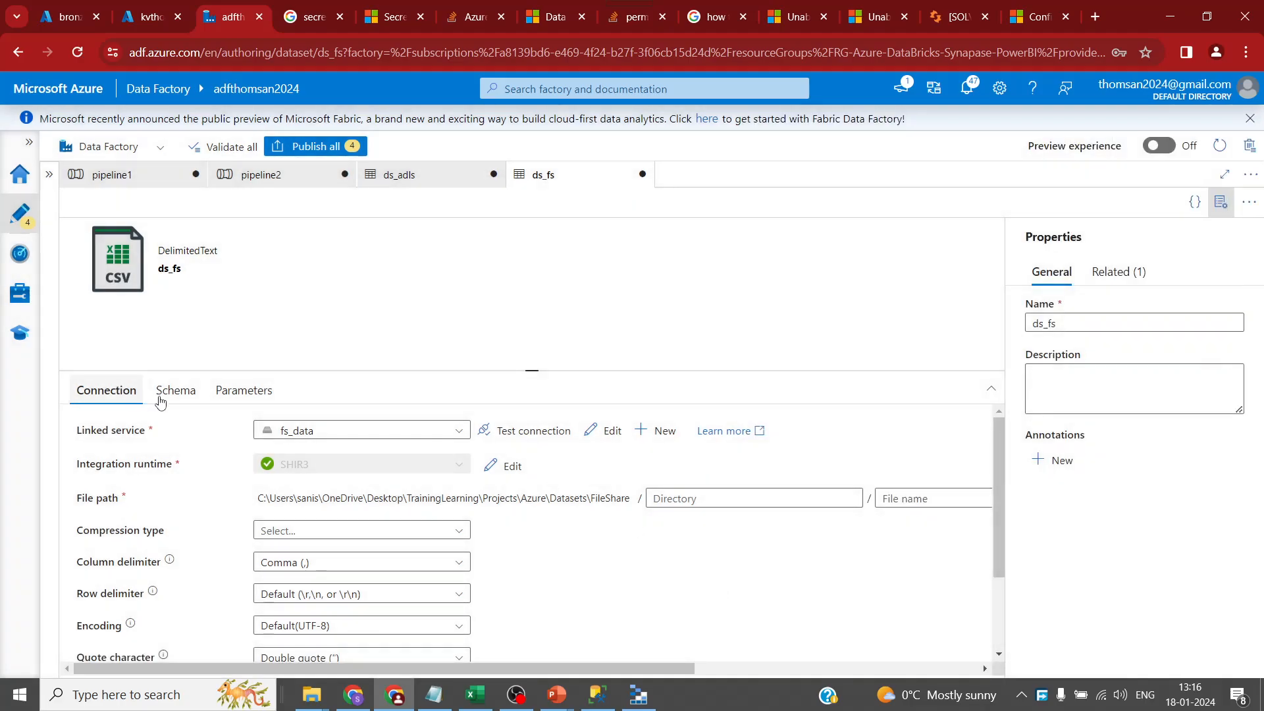
click(188, 393)
click(243, 393)
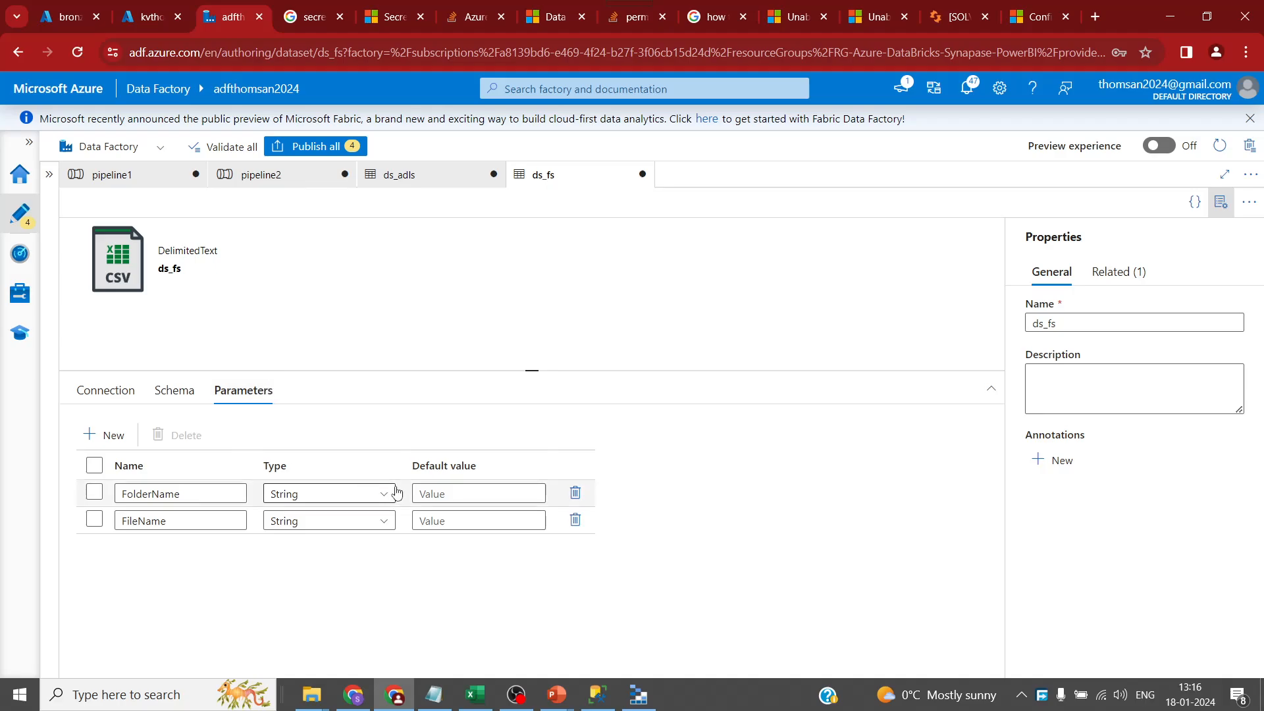
click(105, 391)
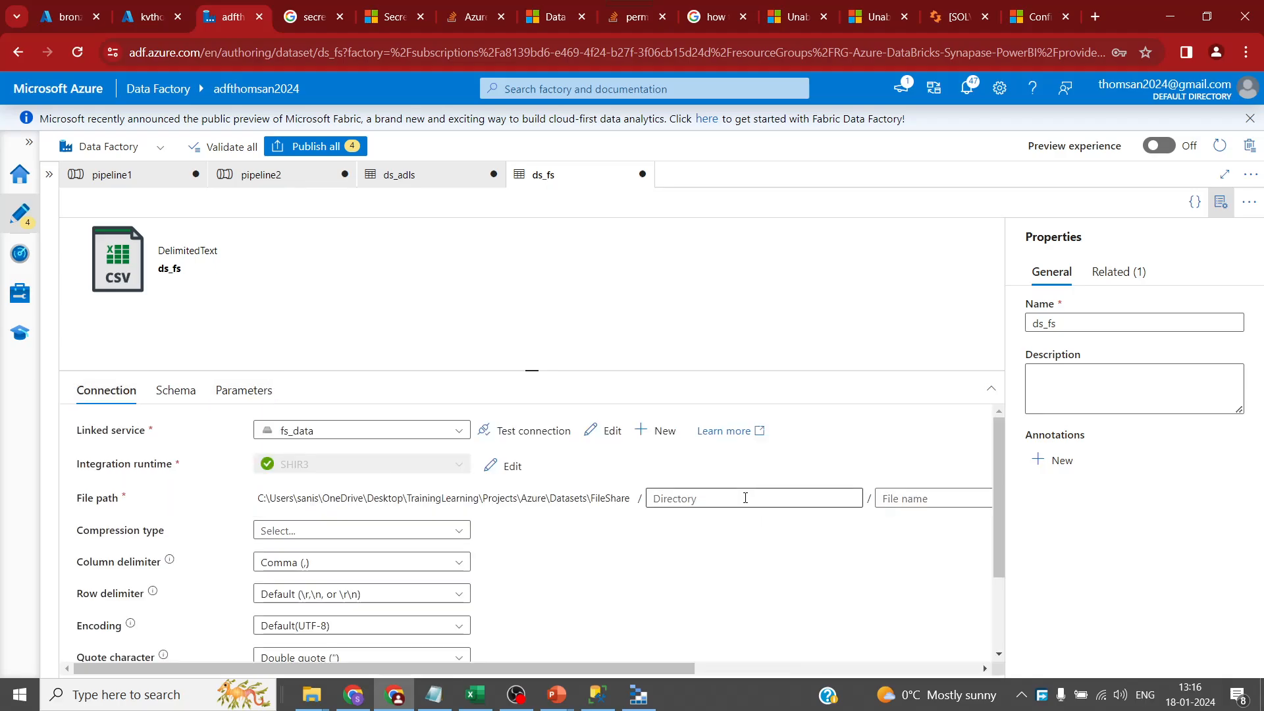
- Paste Dates.csv as the ds_fs file name under the FileShare folder path
drag(649, 666, 772, 668)
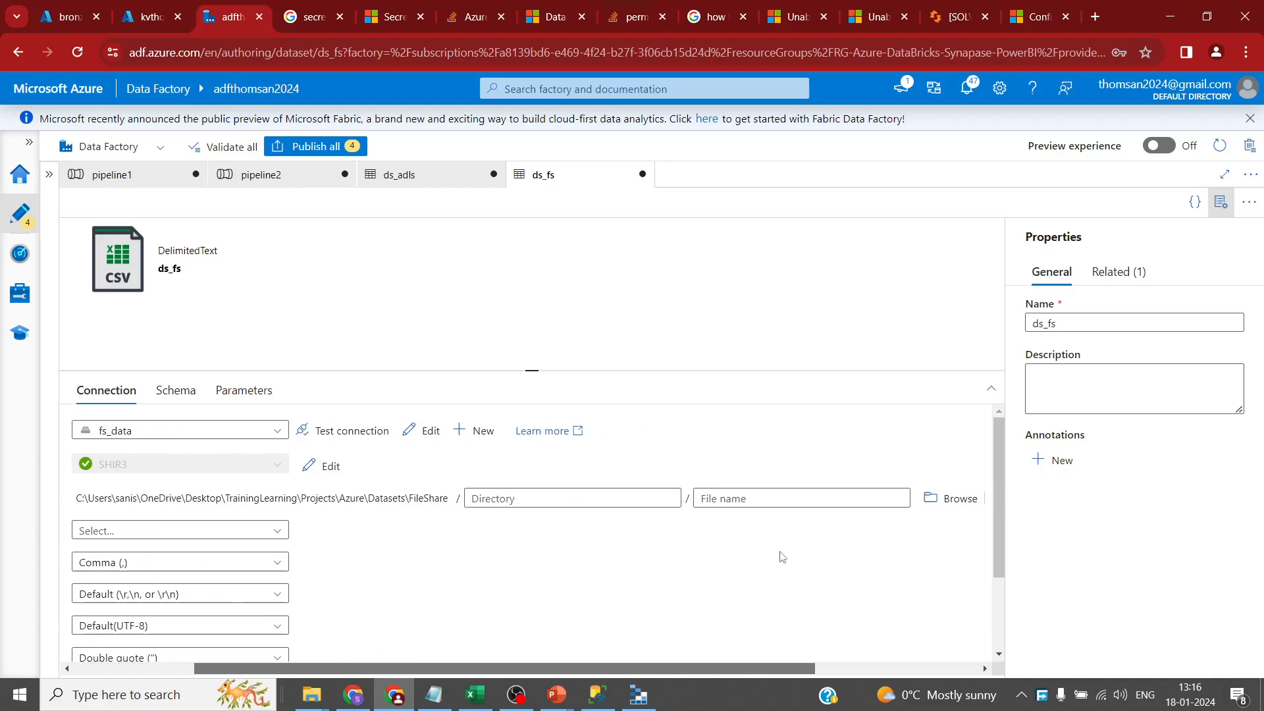
click(781, 499)
text(Dates.csv)
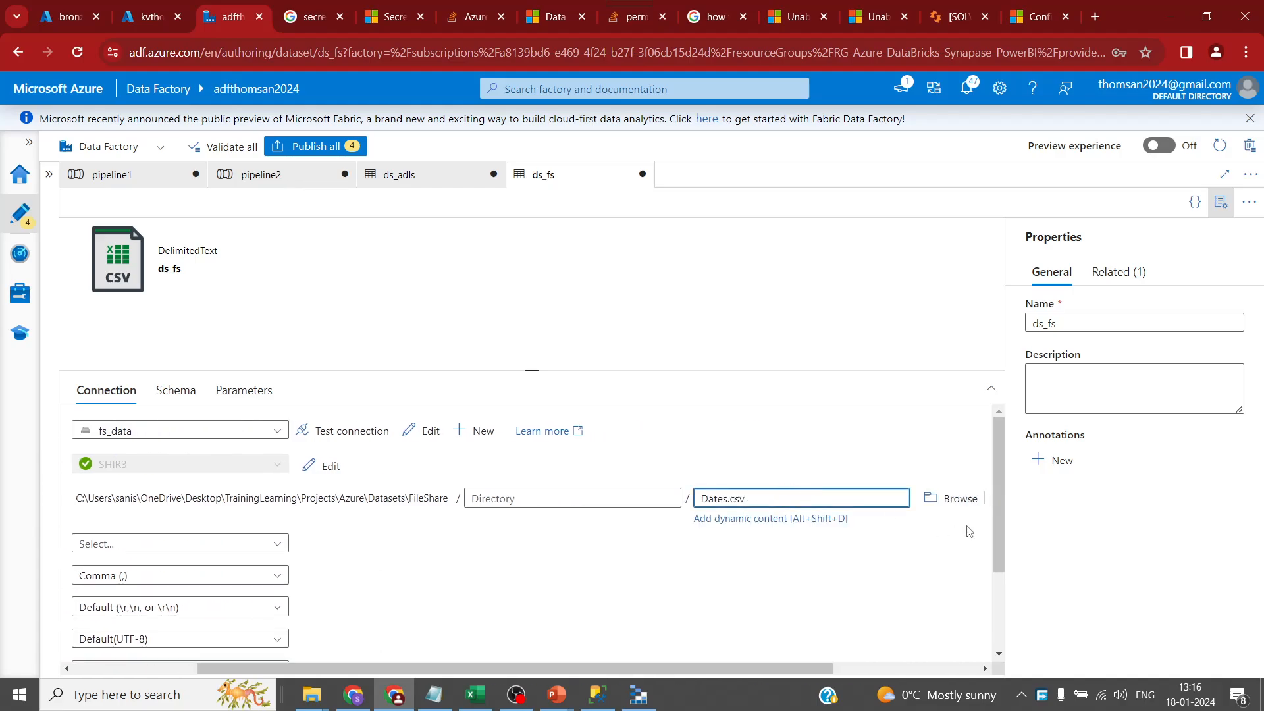
drag(465, 667, 341, 667)
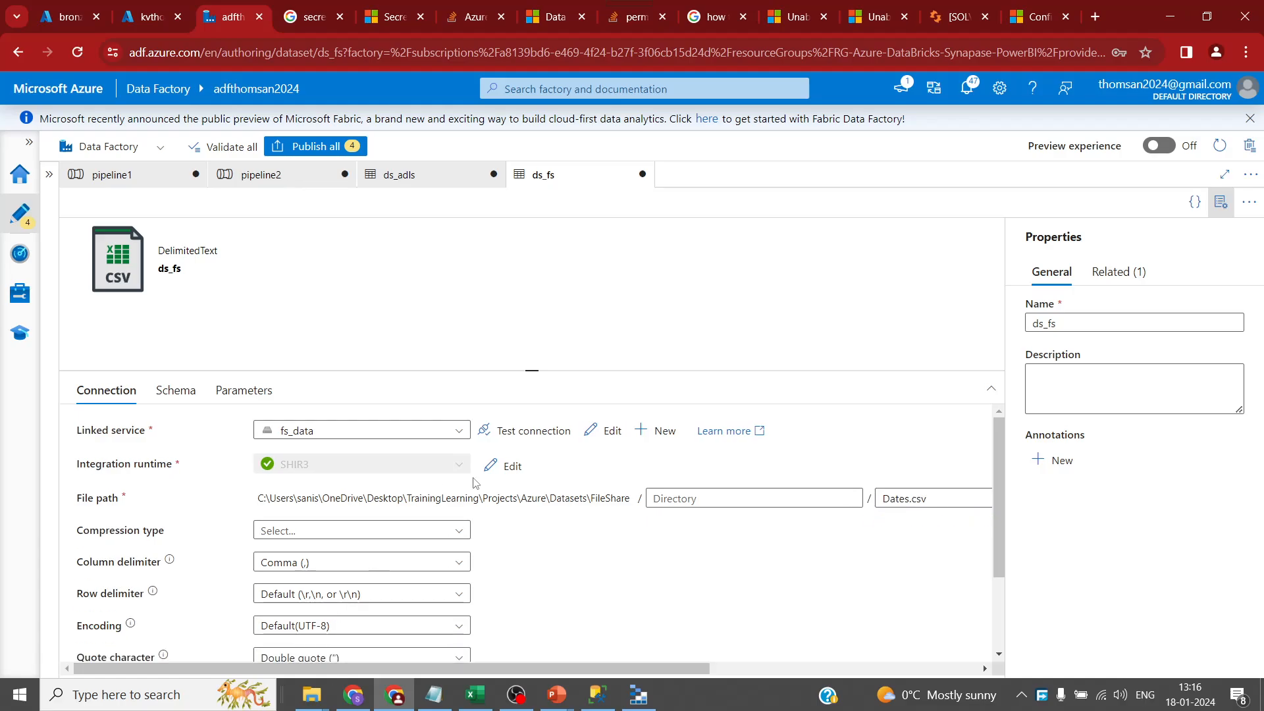
scroll(658, 559, down, 5)
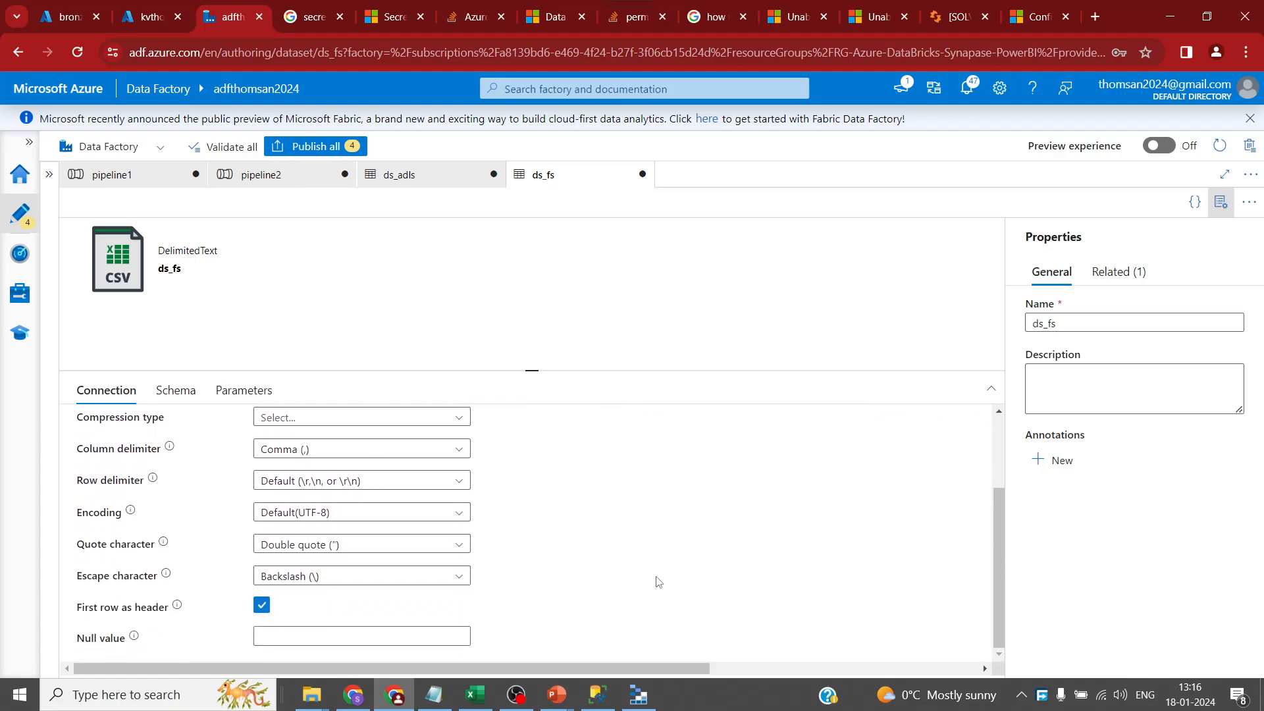
scroll(612, 592, up, 5)
drag(543, 669, 755, 668)
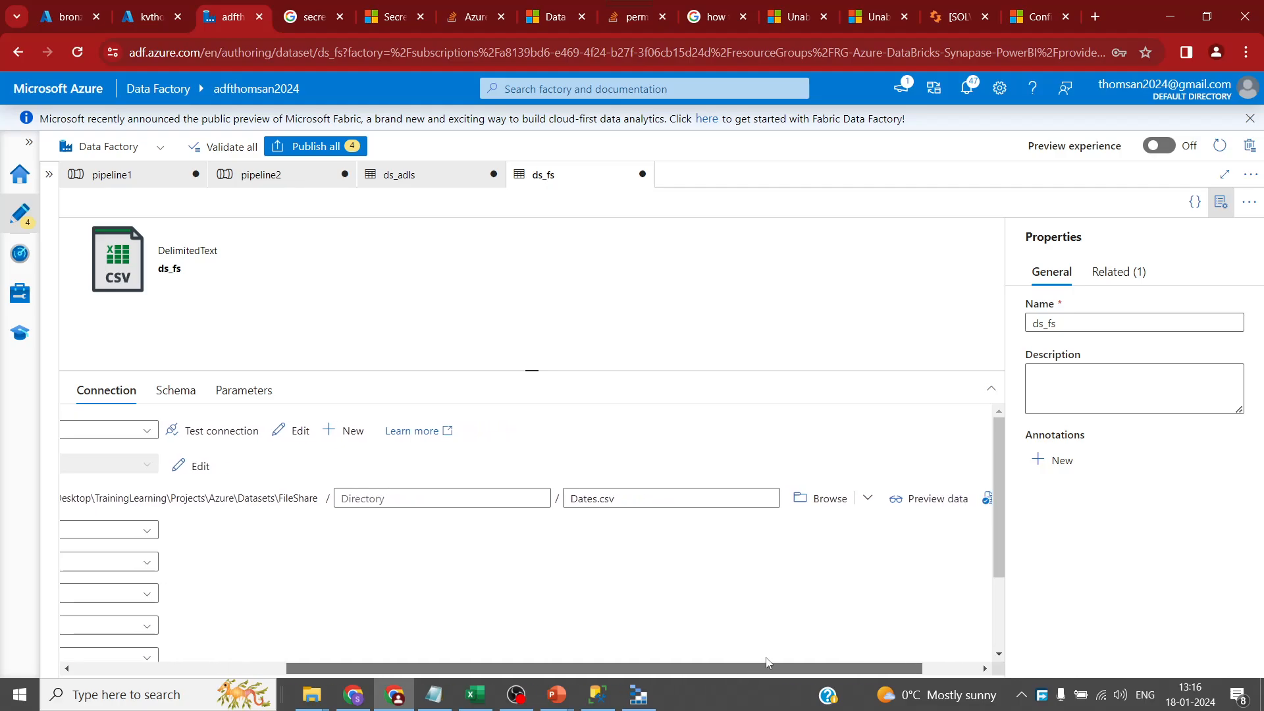
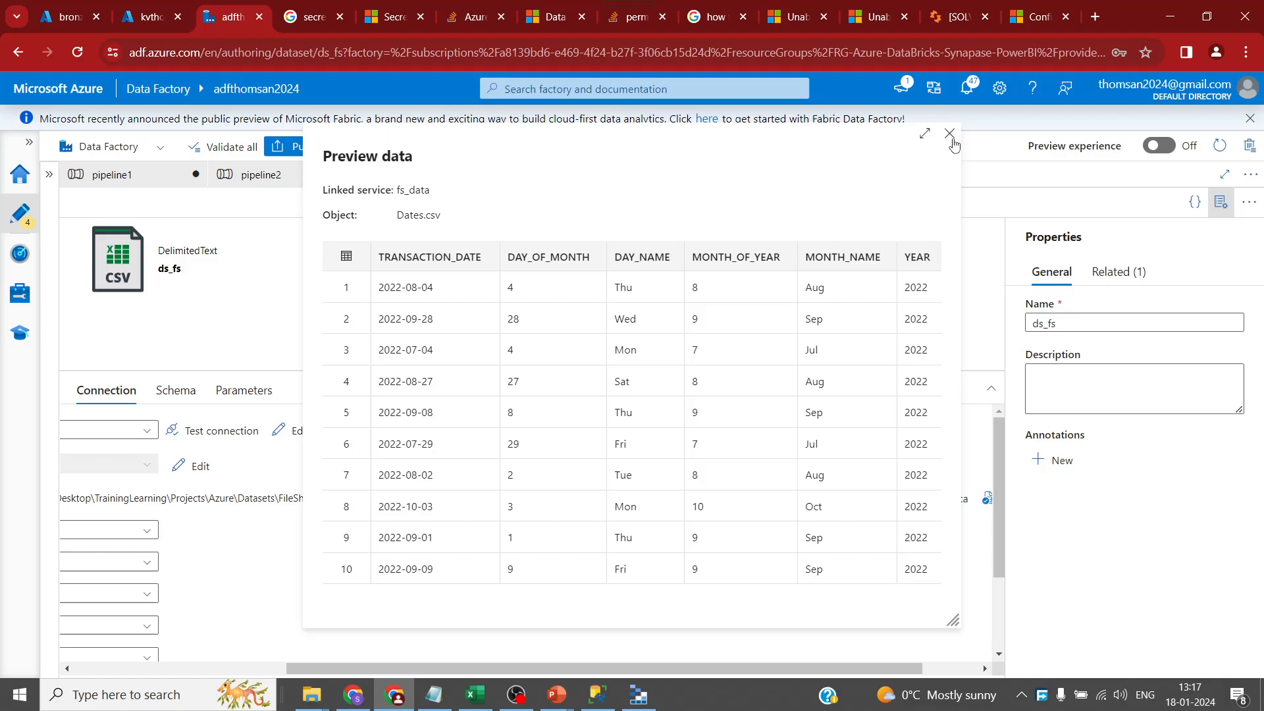
- Try Publish all, then follow the cp_fs_adls validation error into pipeline2's copy activity settings
click(950, 135)
click(314, 146)
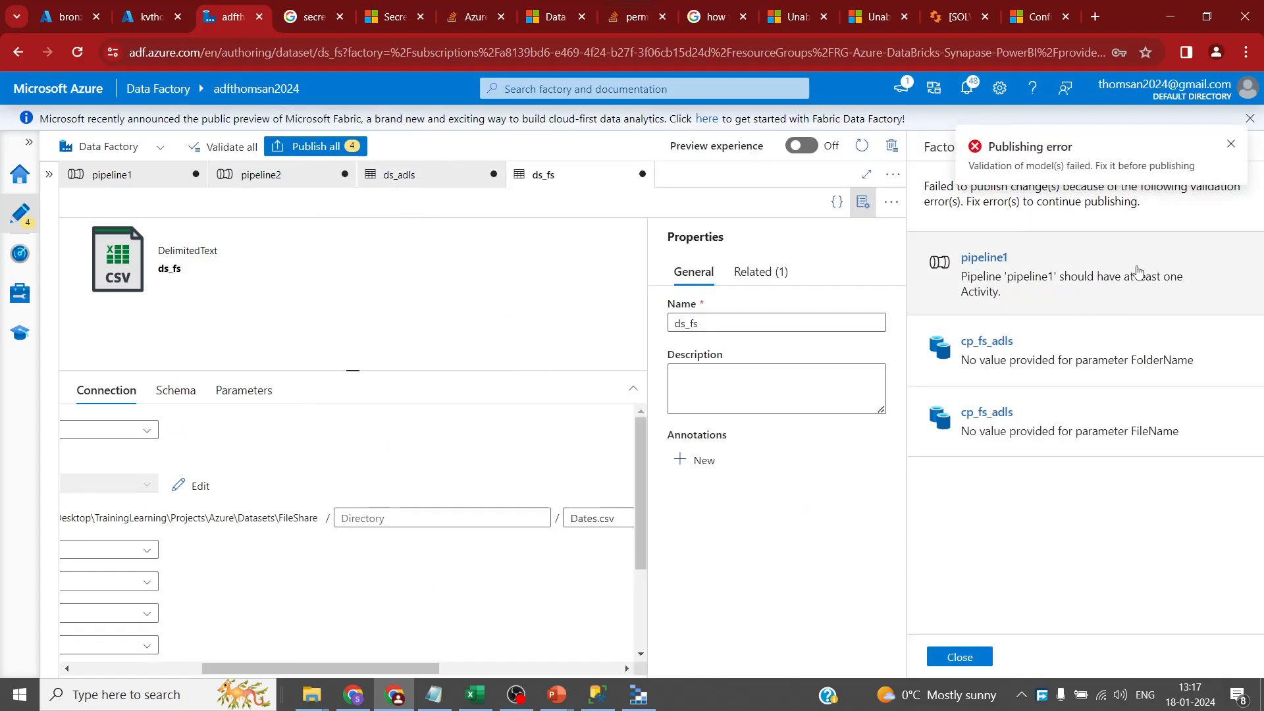
click(1225, 143)
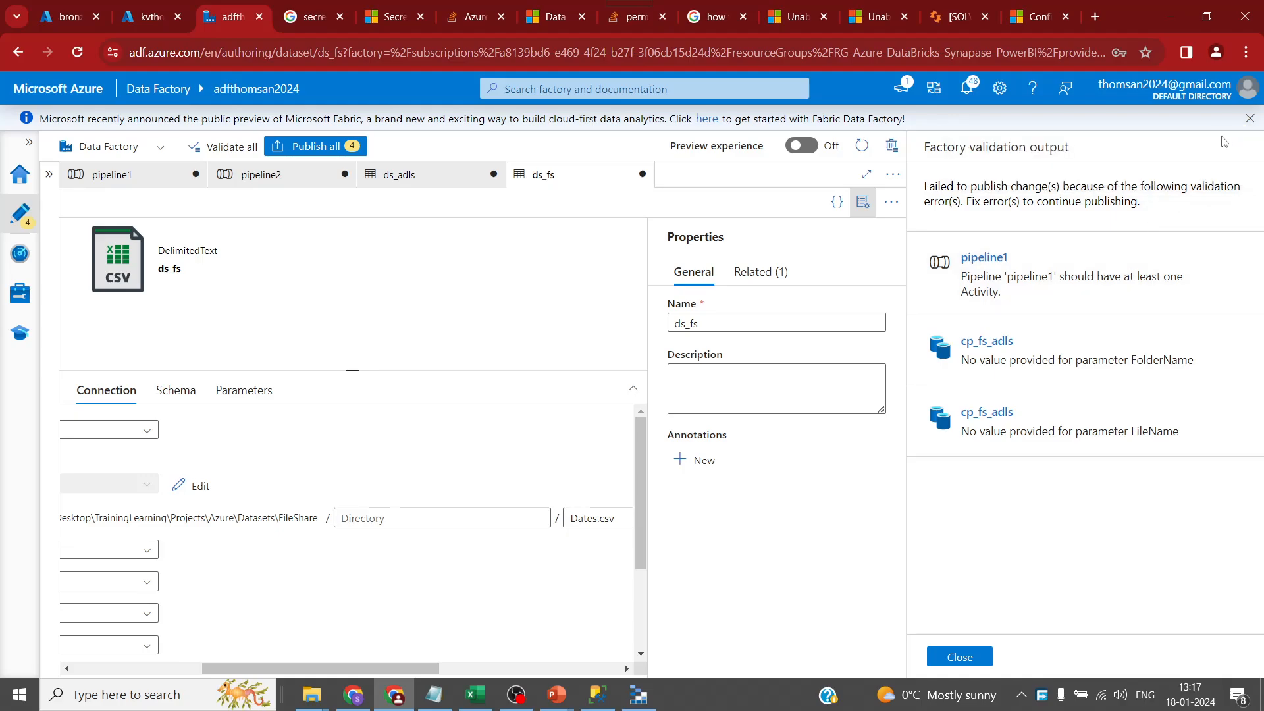
click(1026, 376)
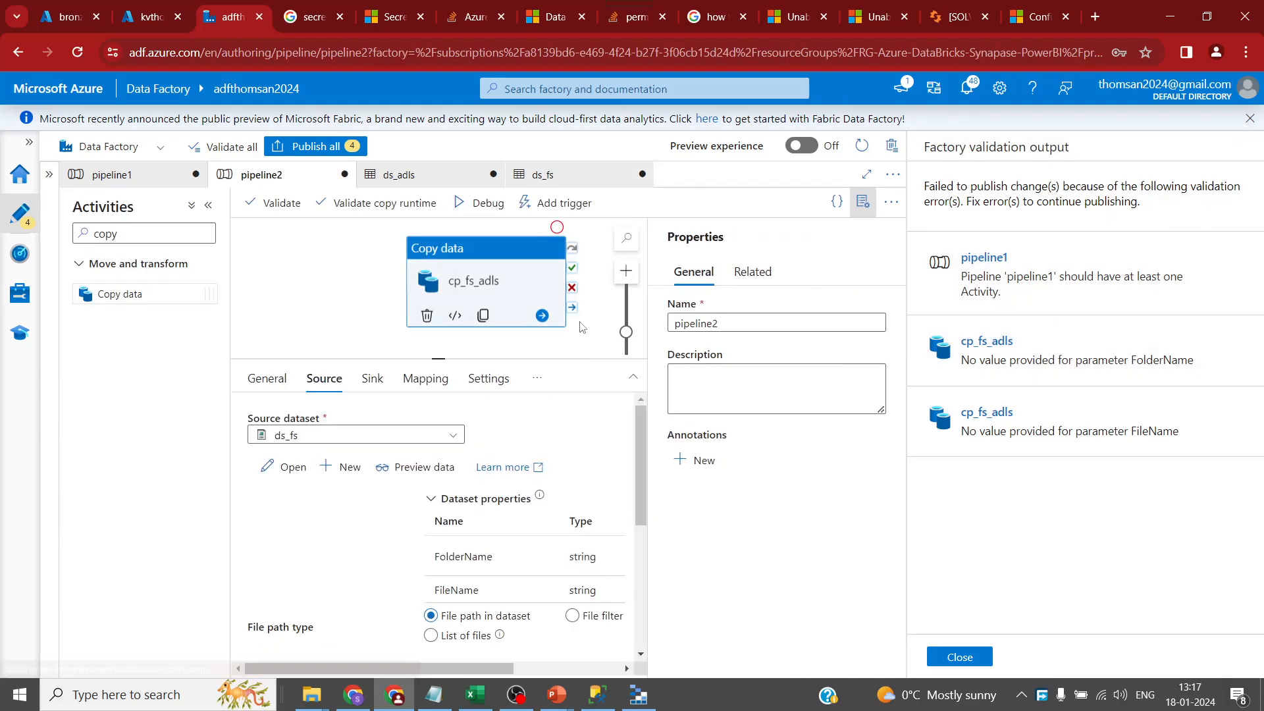
click(981, 657)
drag(618, 358, 617, 317)
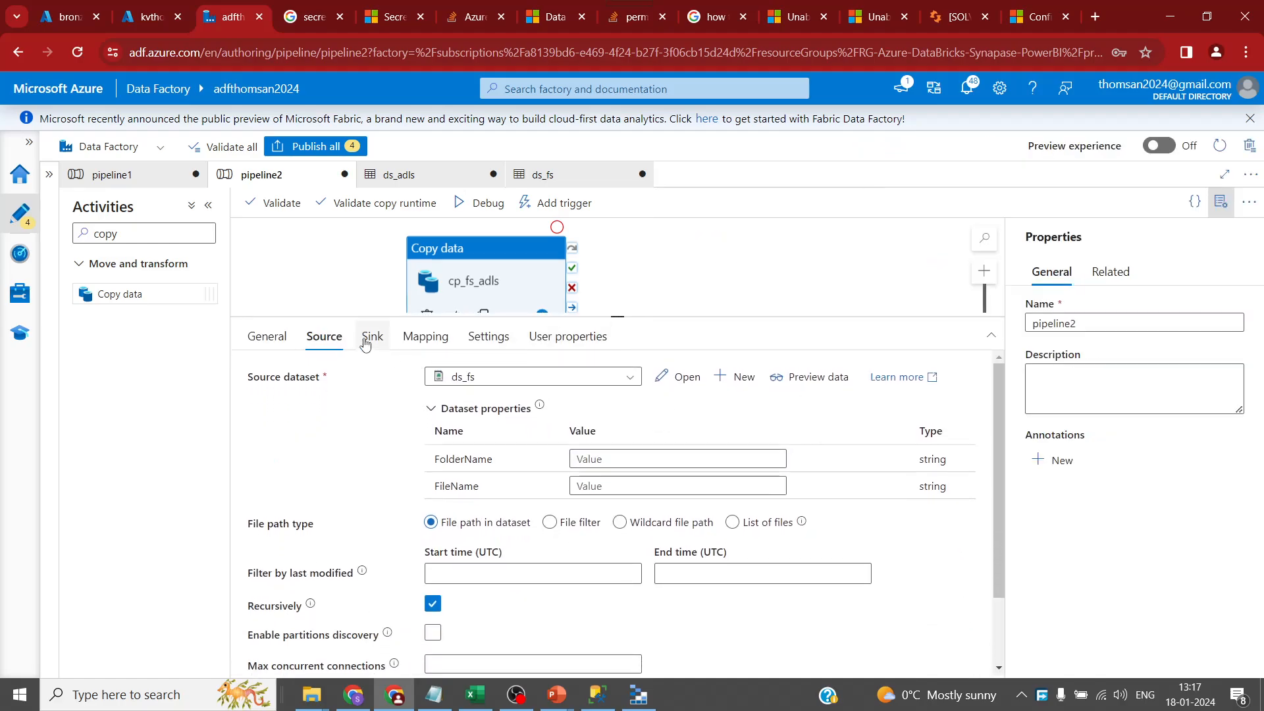
- Set the copy source FolderName to NA and FileName to Dates.csv, then retry publishing
click(366, 337)
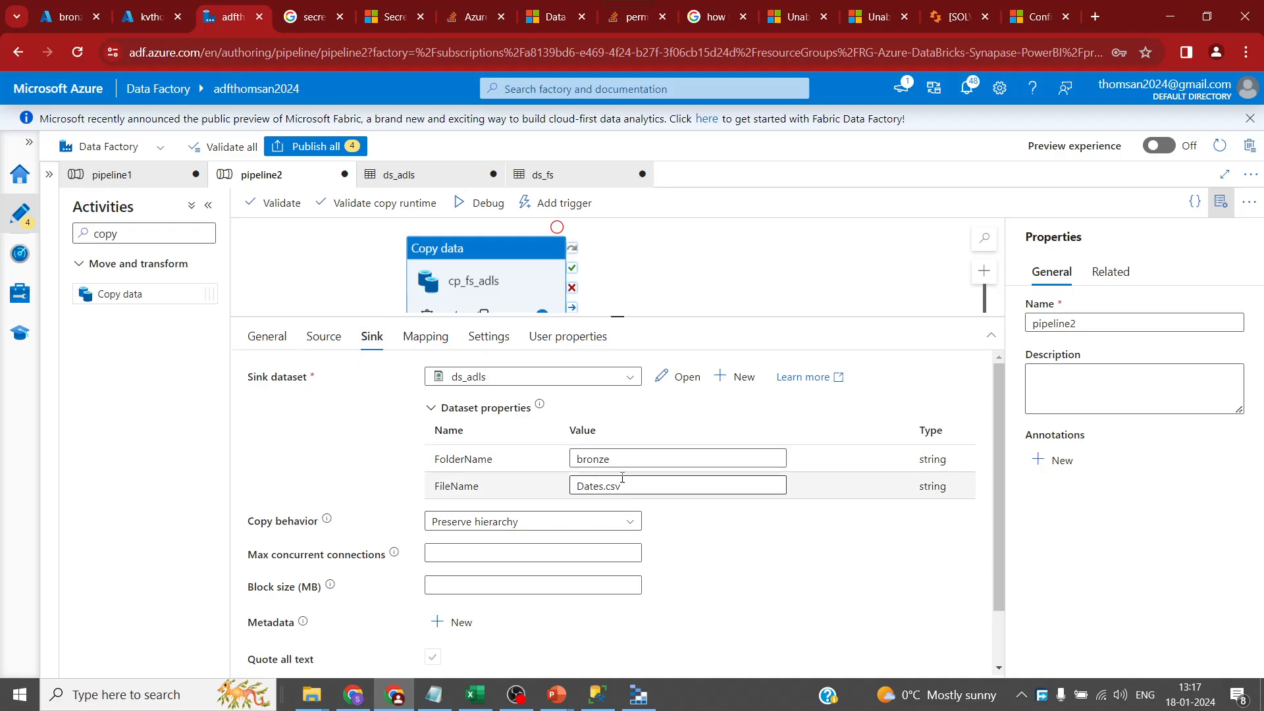
click(322, 337)
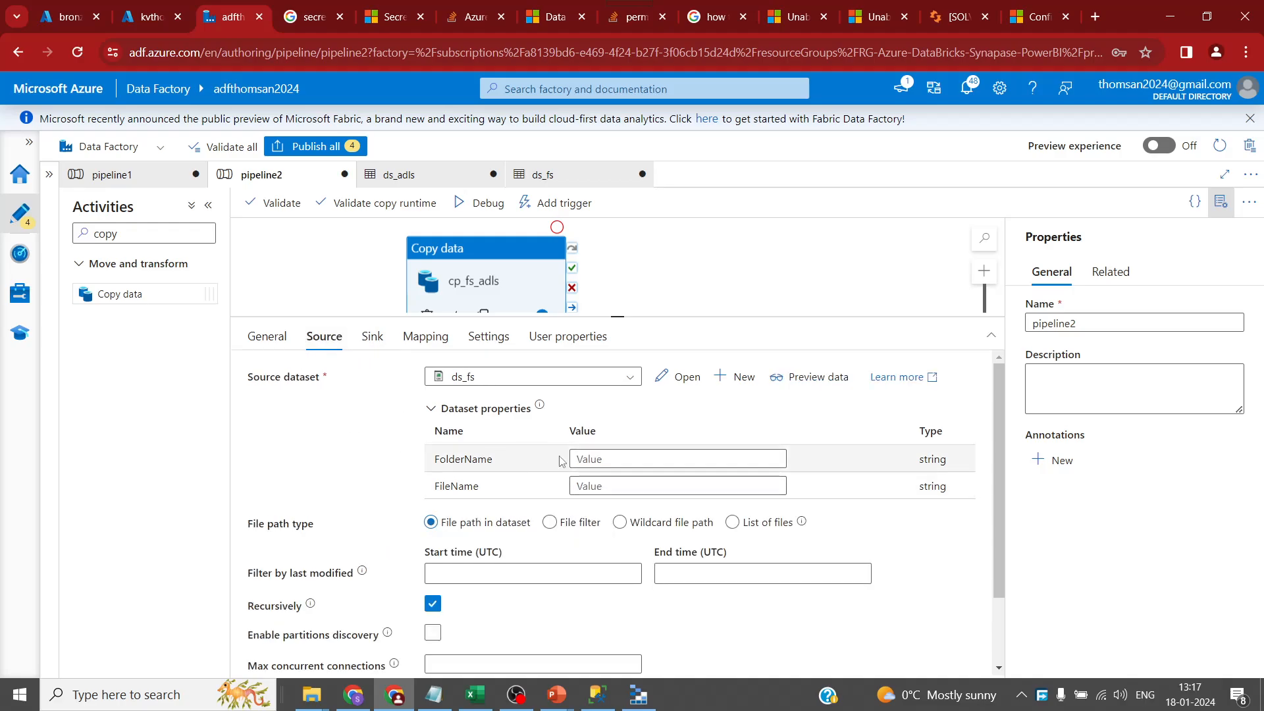
click(598, 460)
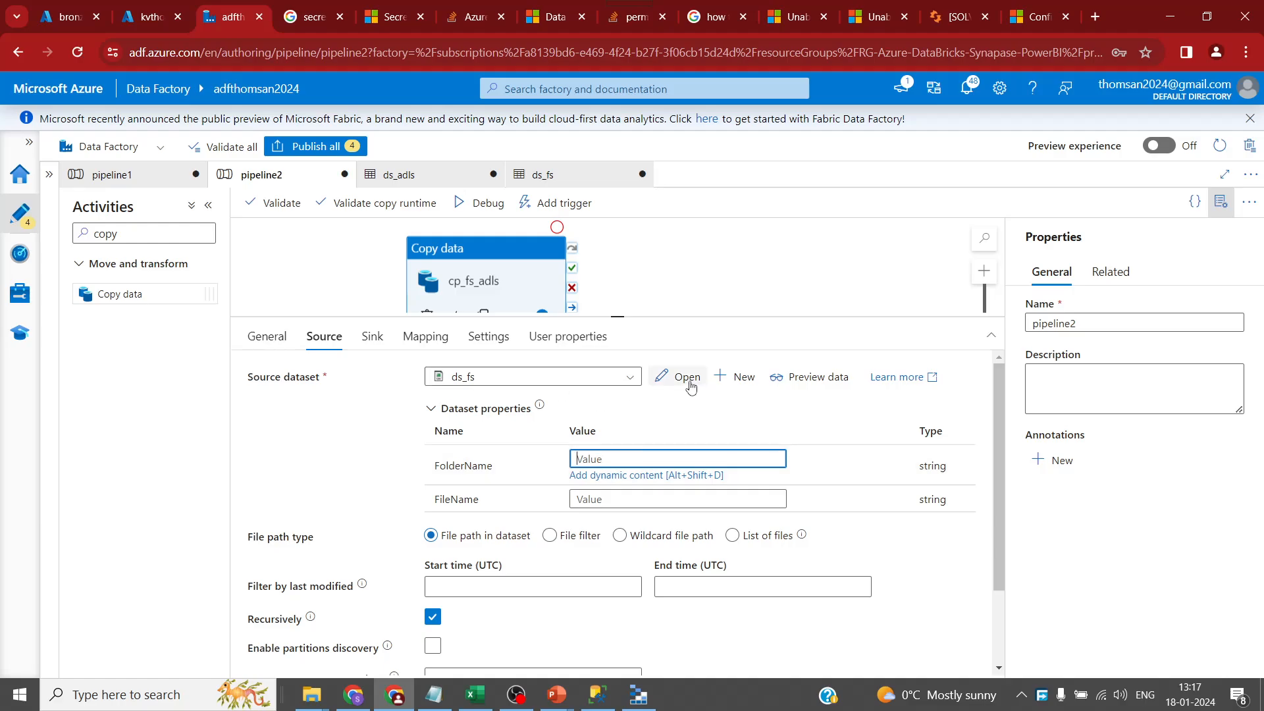
text(NA)
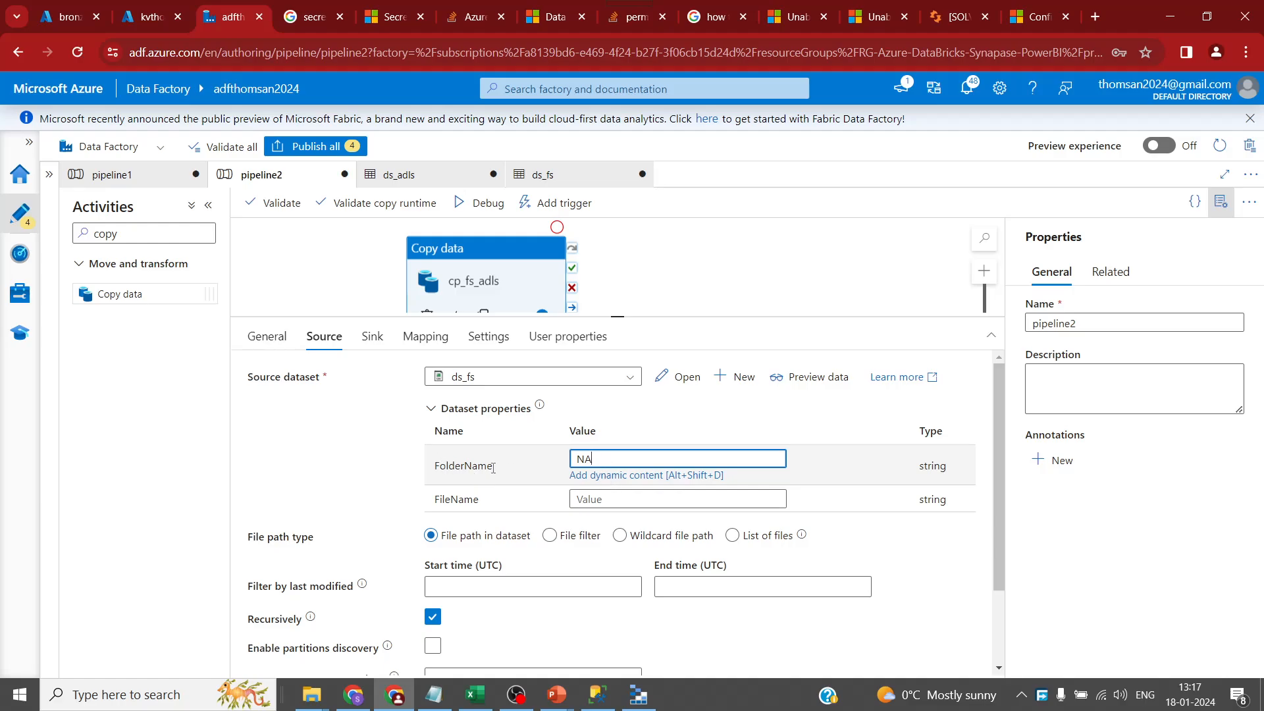
click(603, 499)
text(Dates.csv)
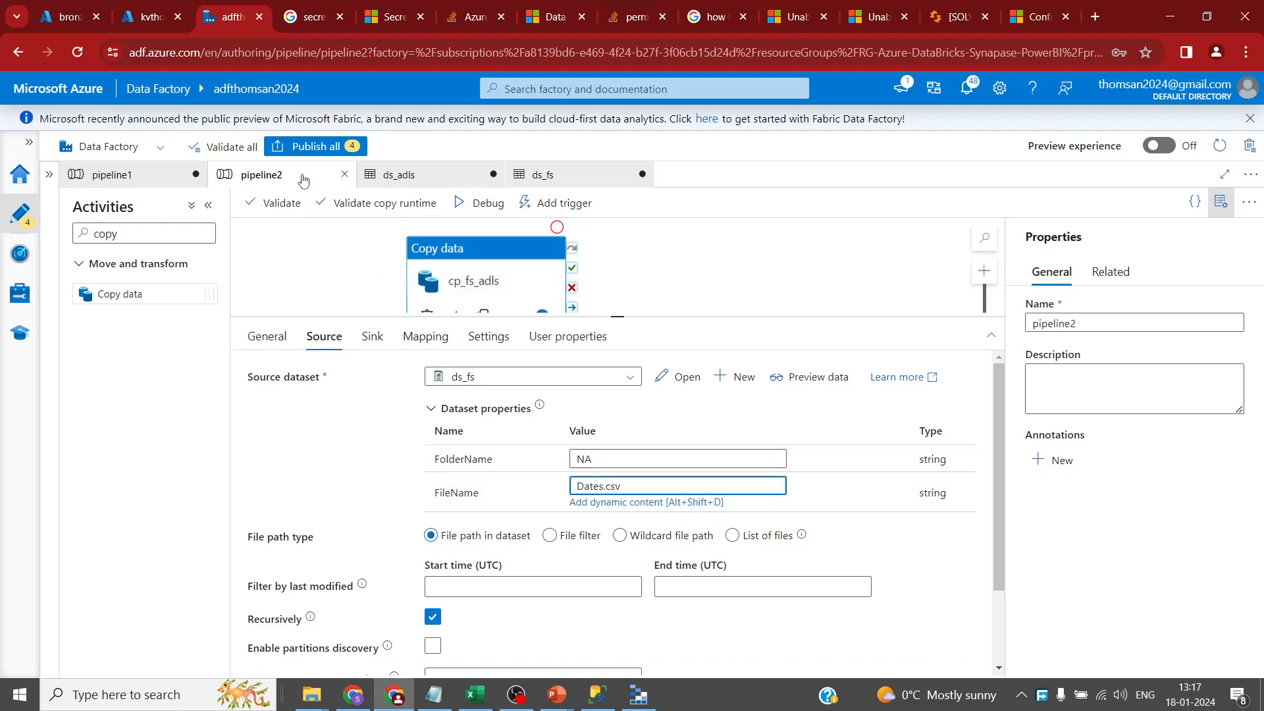
click(316, 146)
click(1230, 147)
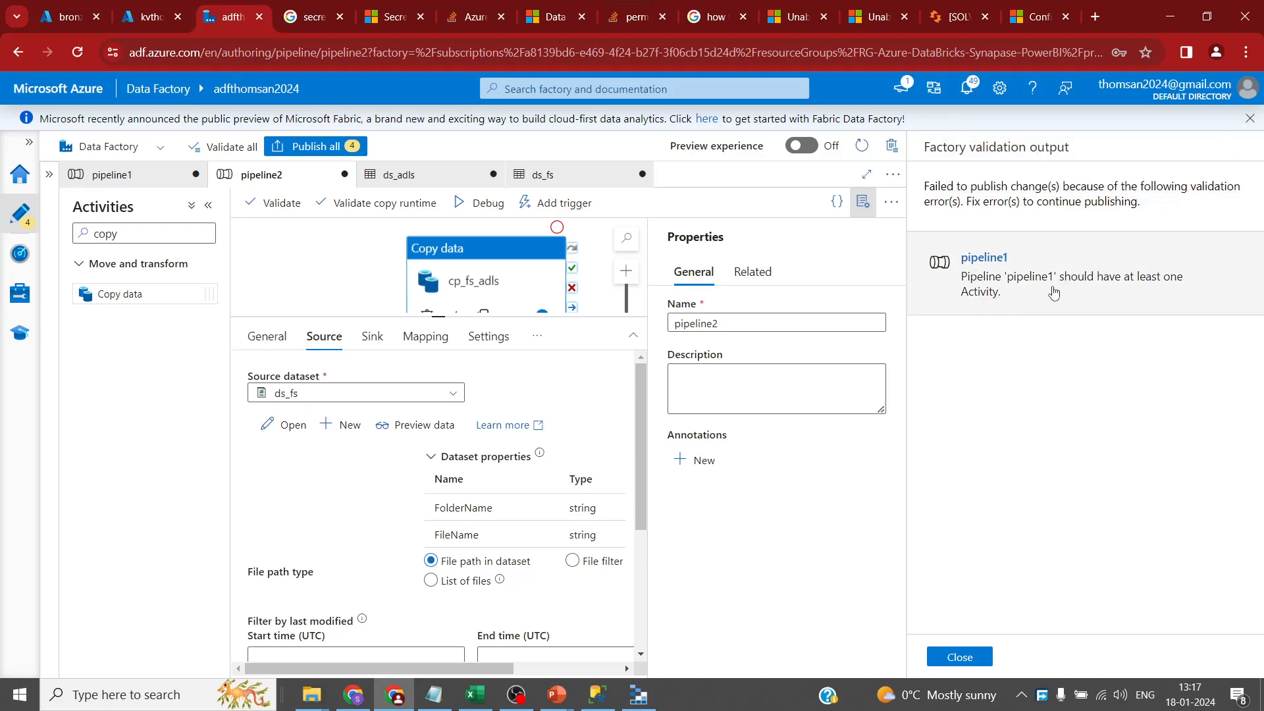
- Close pipeline1 from the Factory Resources tree with Close + discard changes, leaving pipeline2 pending
click(959, 657)
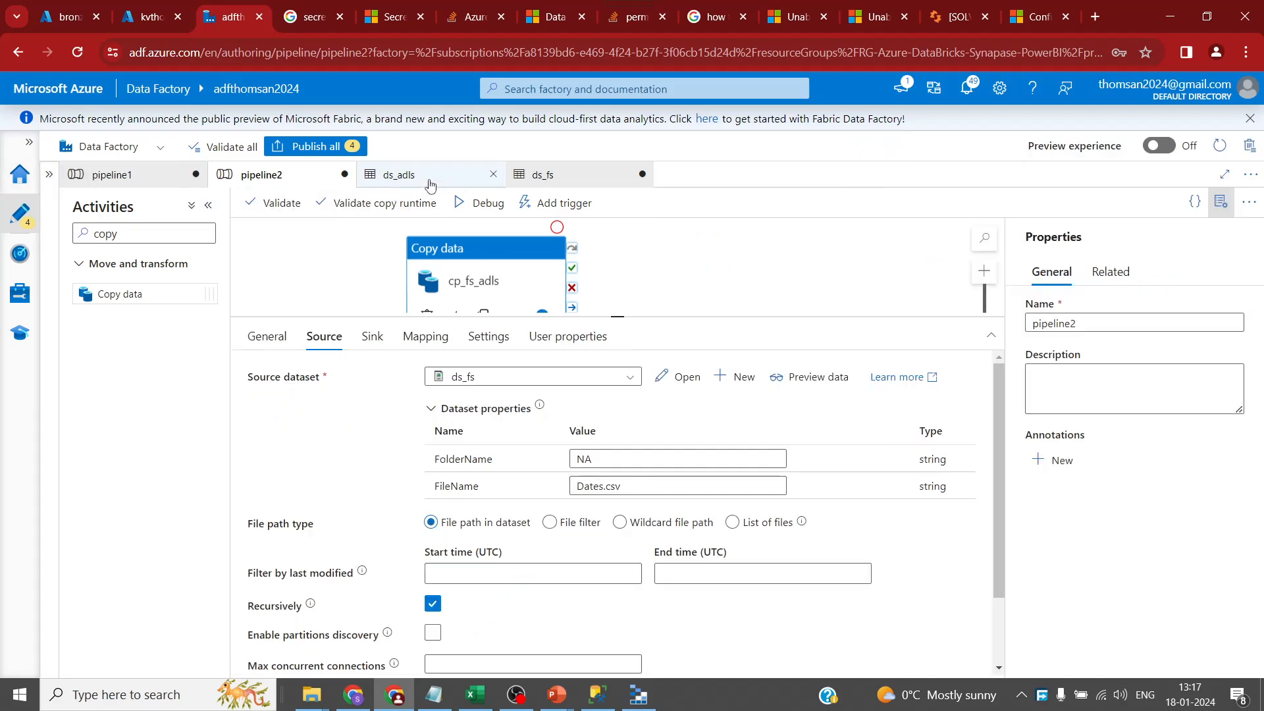
click(49, 174)
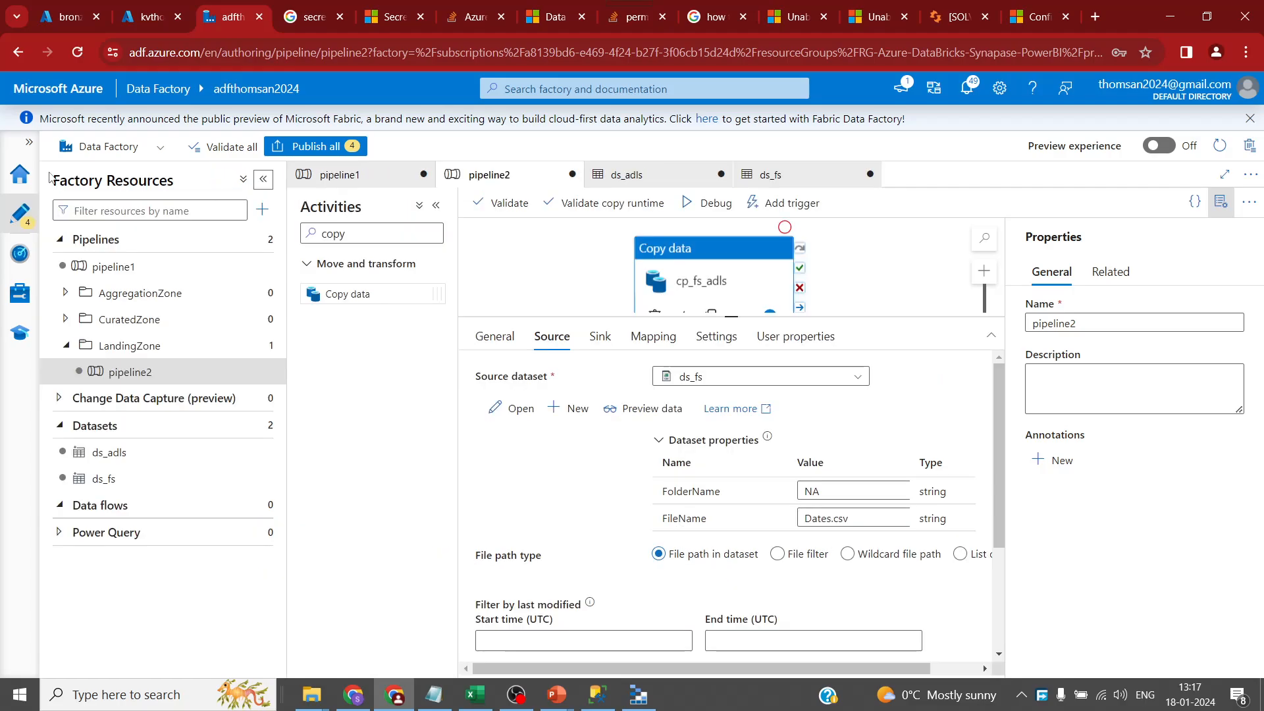
click(395, 177)
click(423, 174)
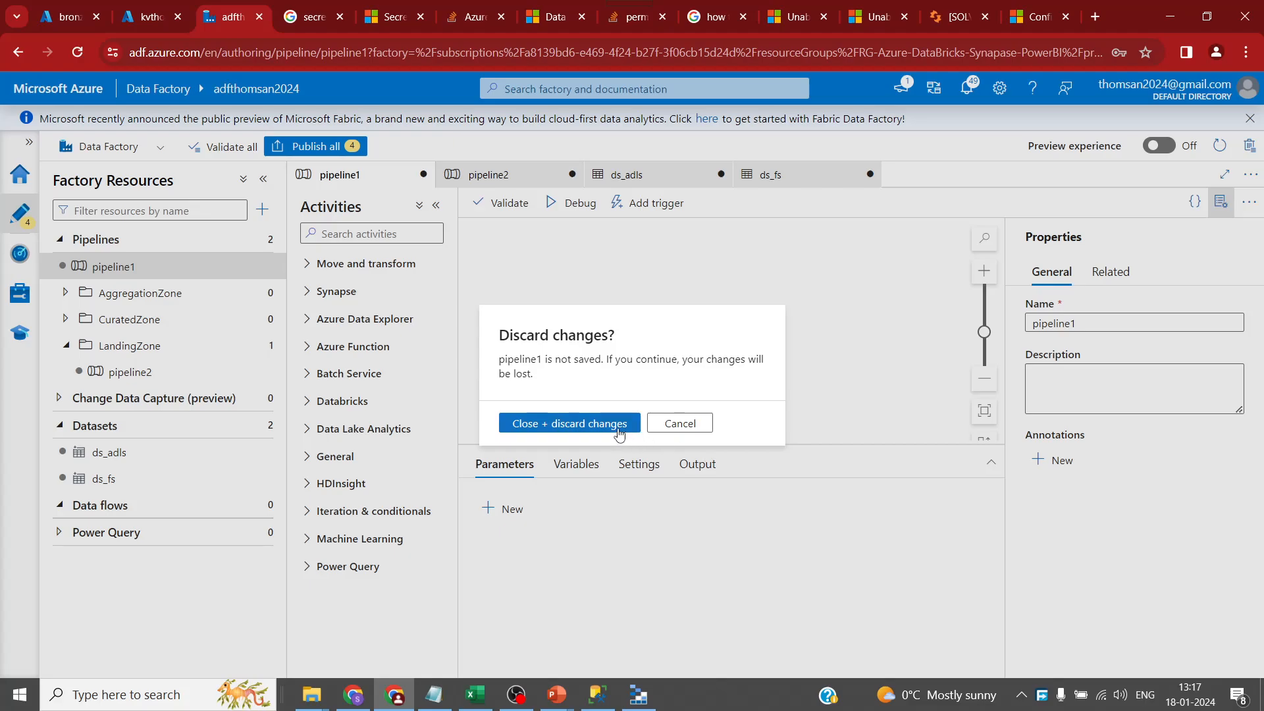
click(617, 425)
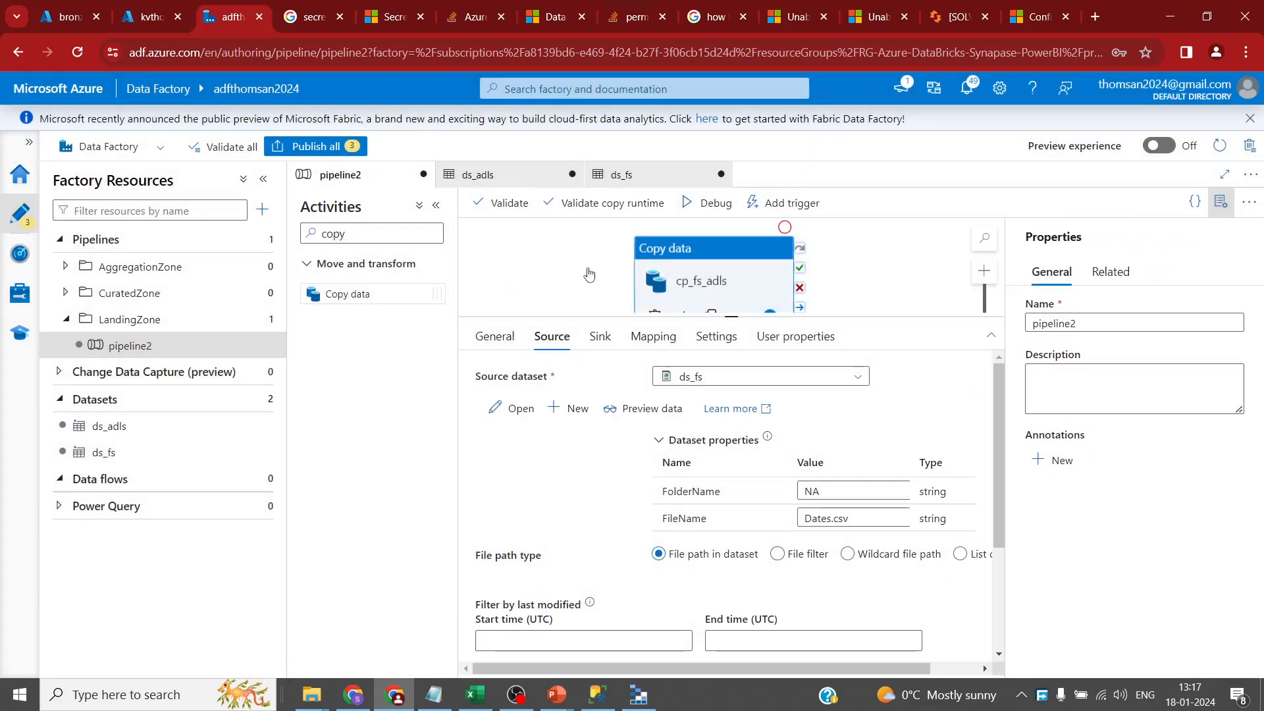
click(315, 147)
- Publish the pending changes and rename pipeline2 to PL_Landing_FS_files
click(796, 657)
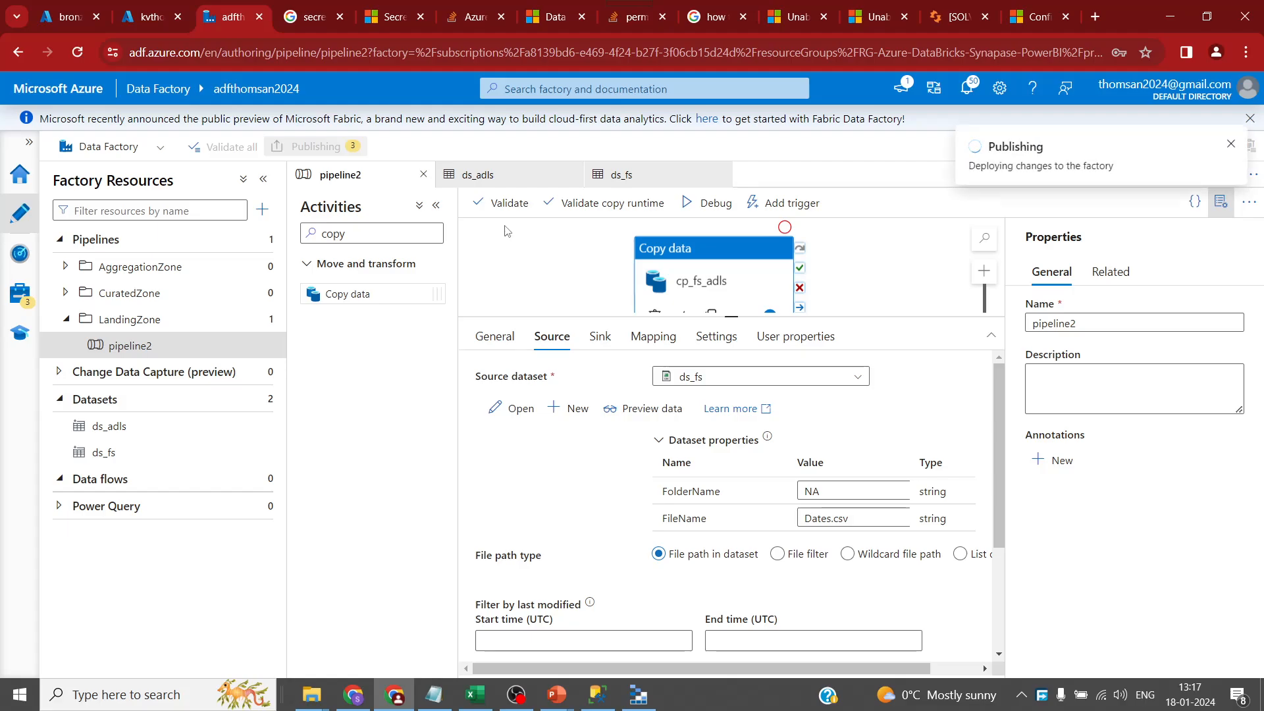
click(1230, 144)
click(1108, 322)
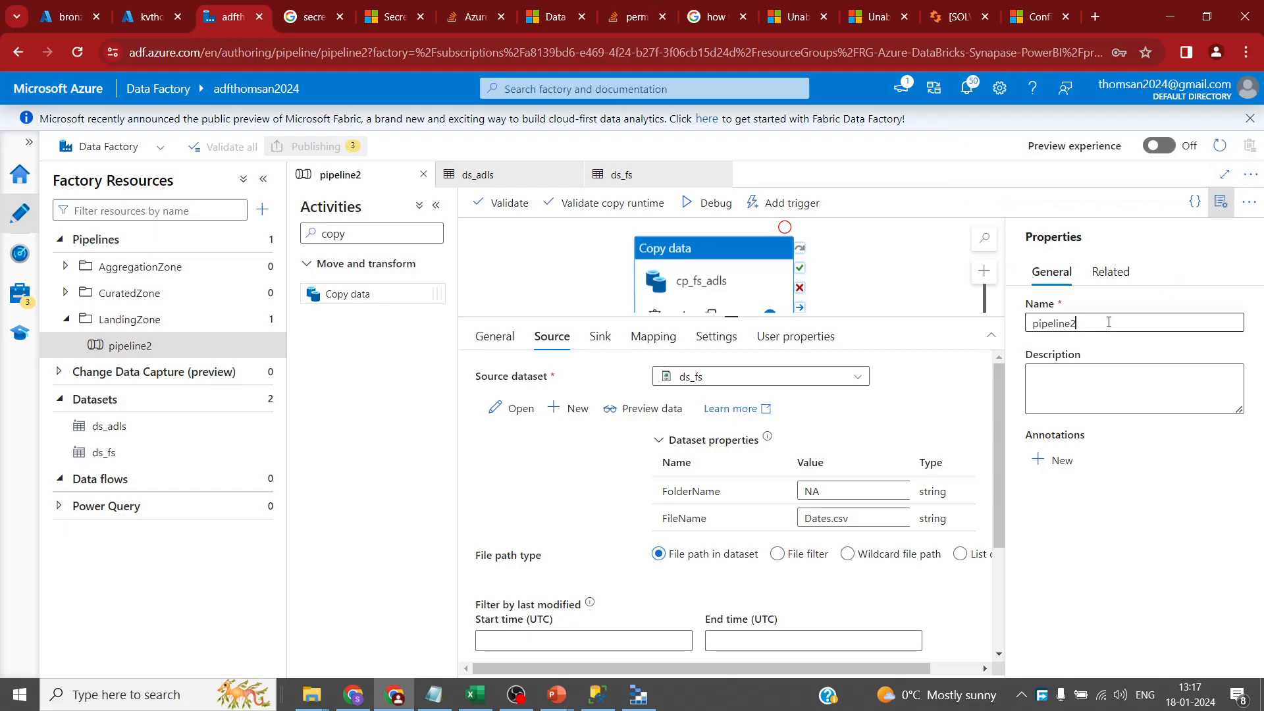
drag(1109, 322, 952, 333)
text(PL_)
text(L:andin)
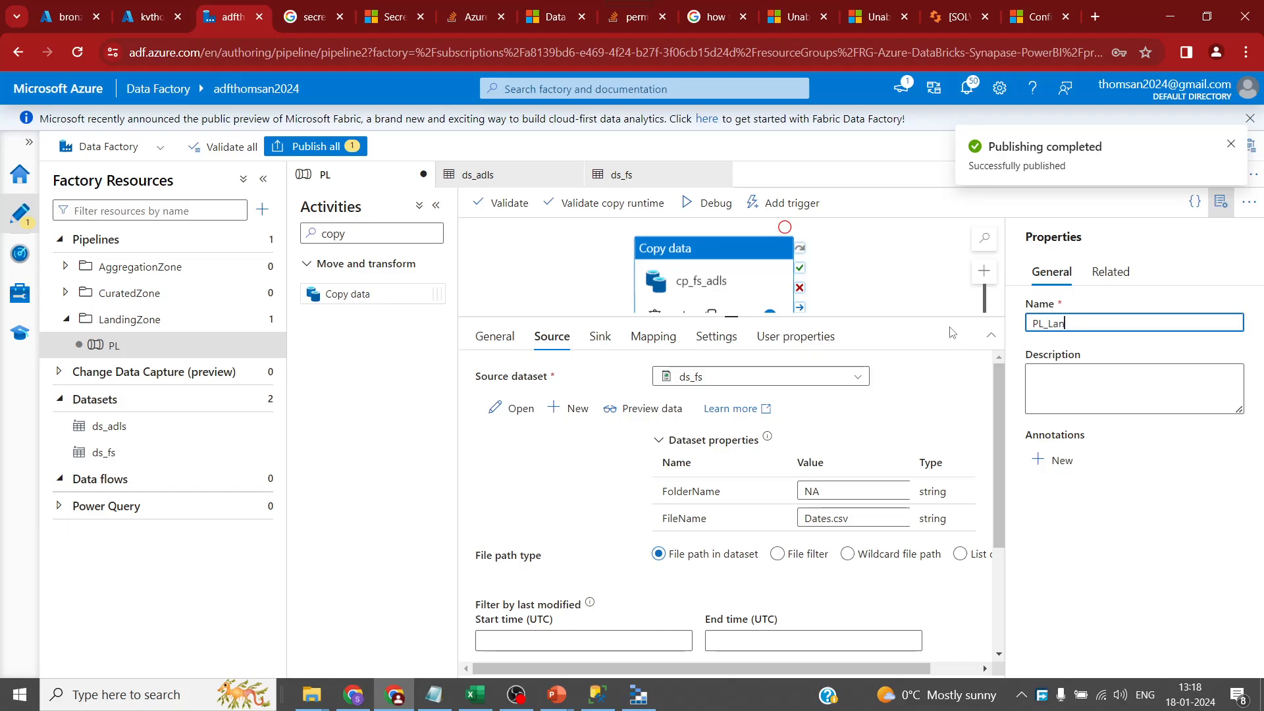
text(g_FS_)
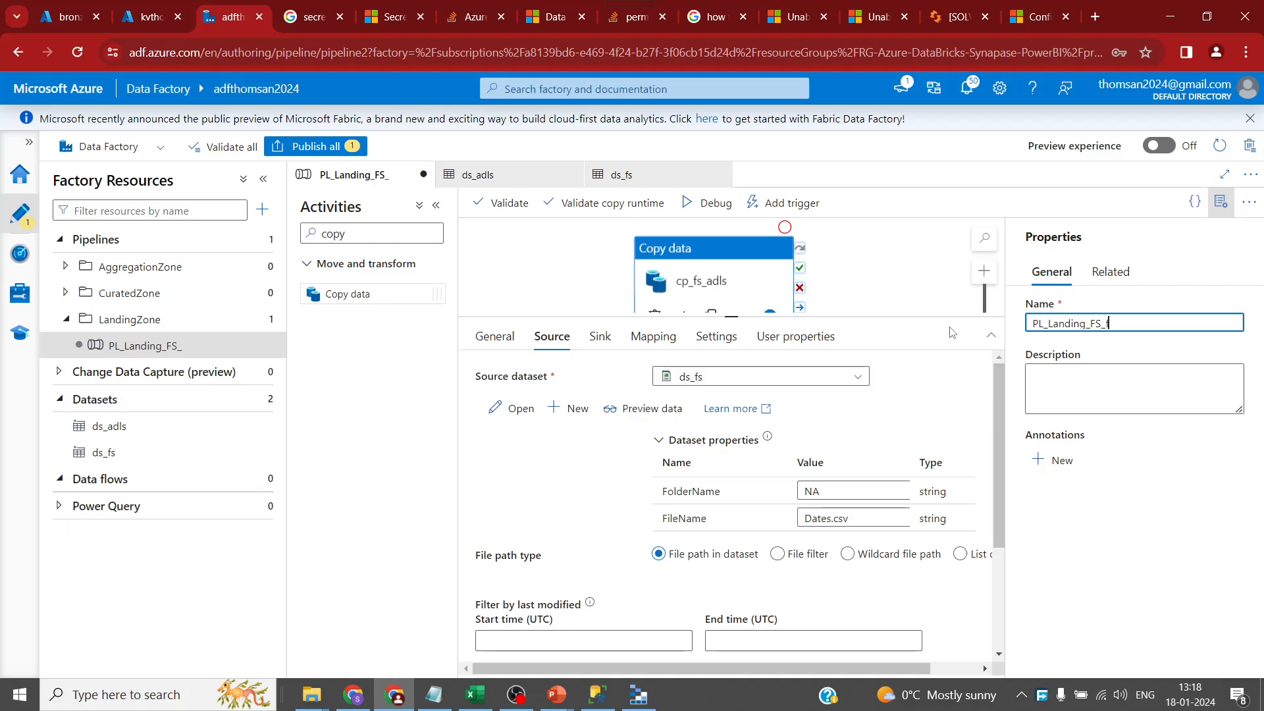
text(files)
key(ctrl+a)
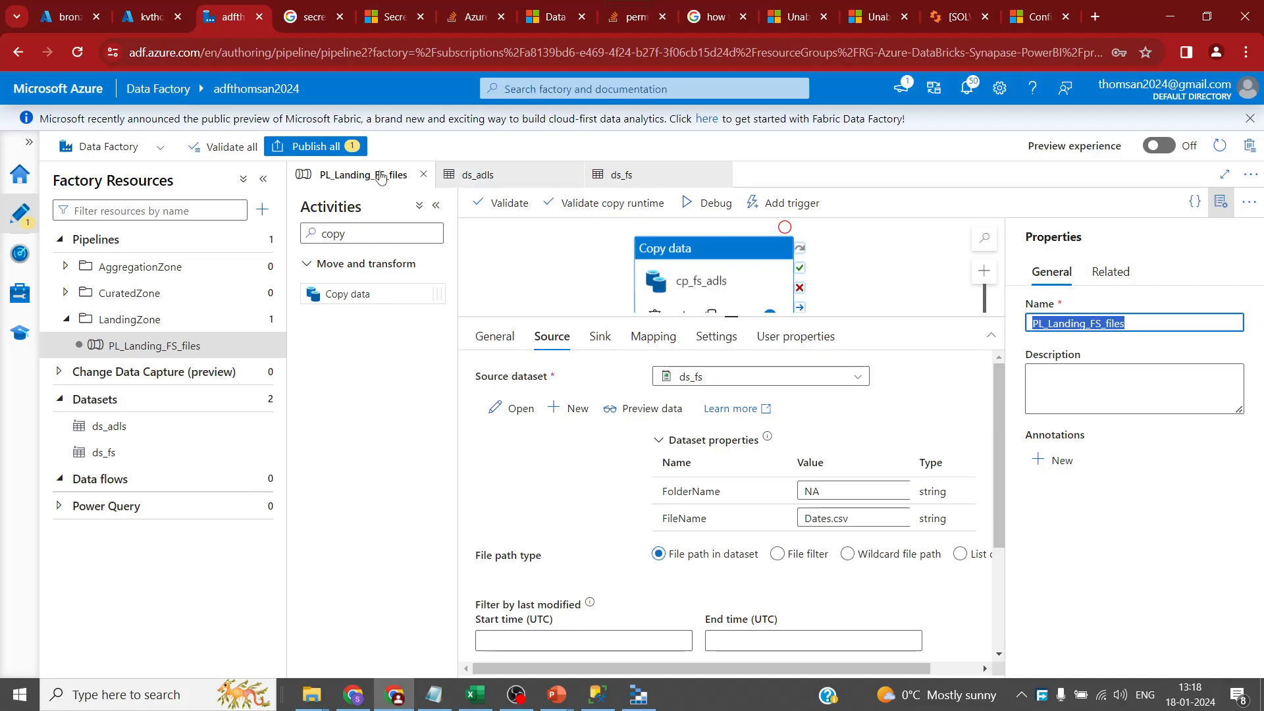
- Publish the renamed PL_Landing_FS_files pipeline to the factory
click(316, 146)
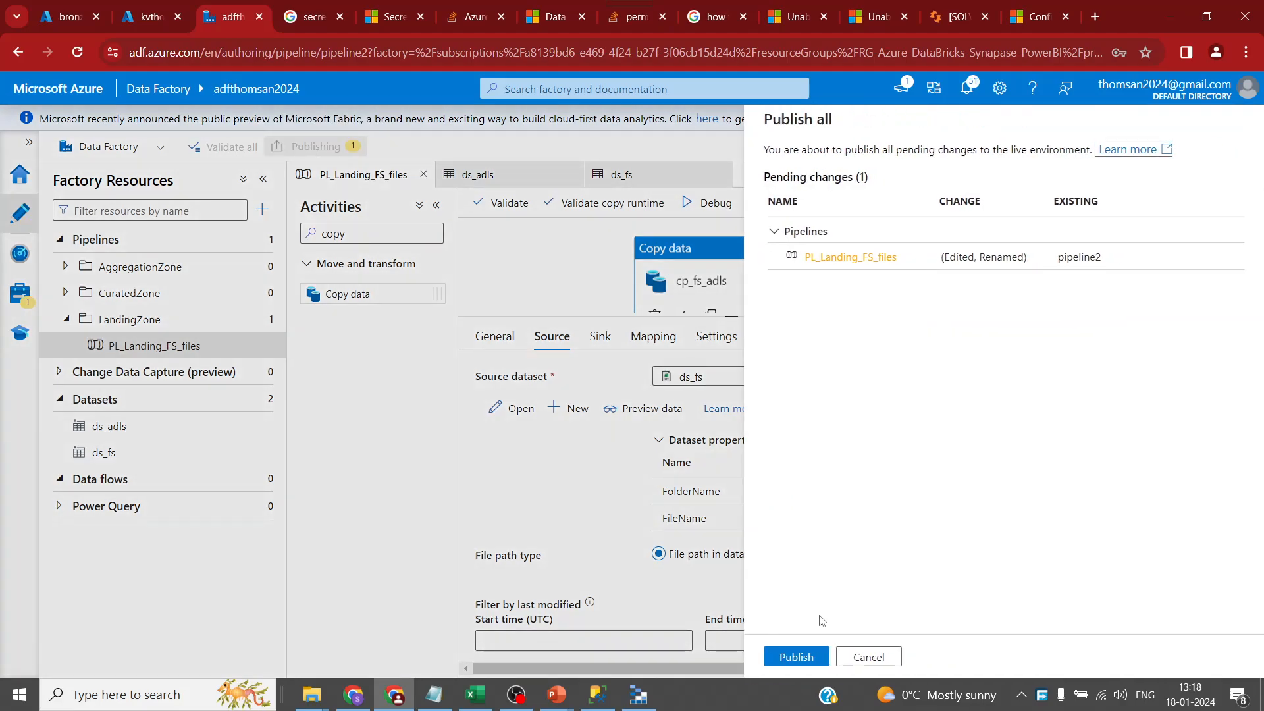
click(816, 658)
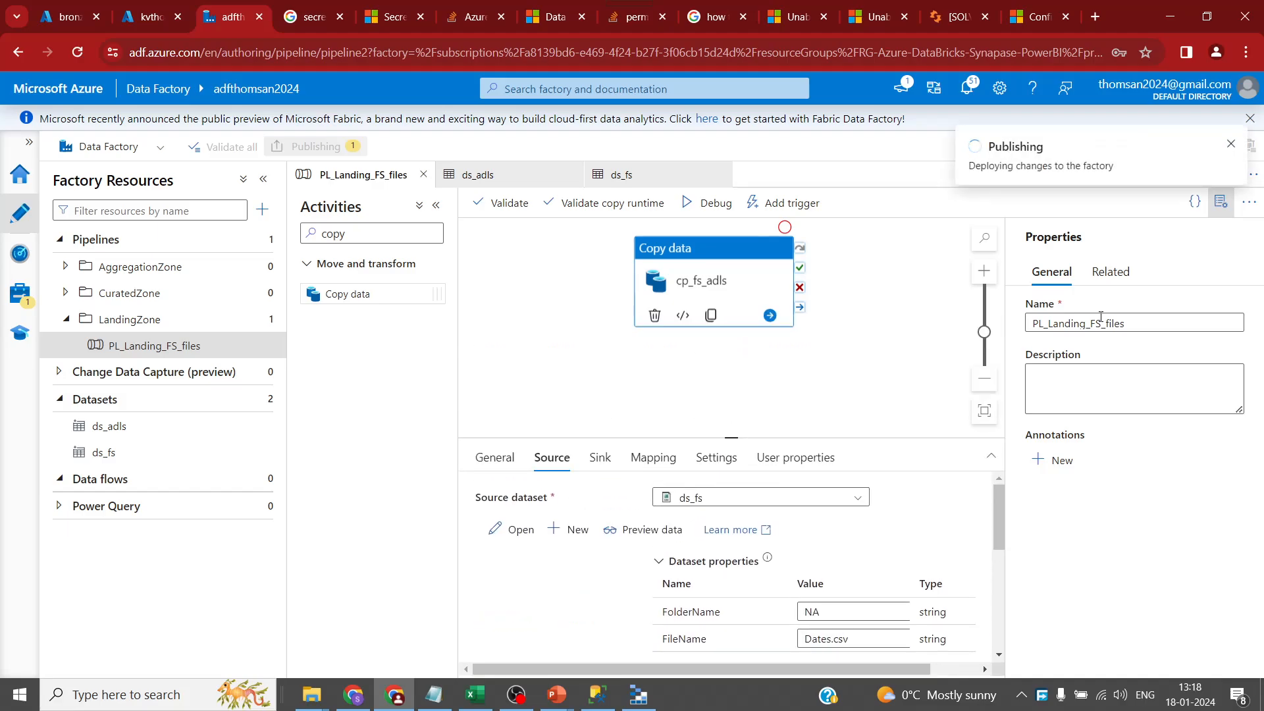
click(1230, 140)
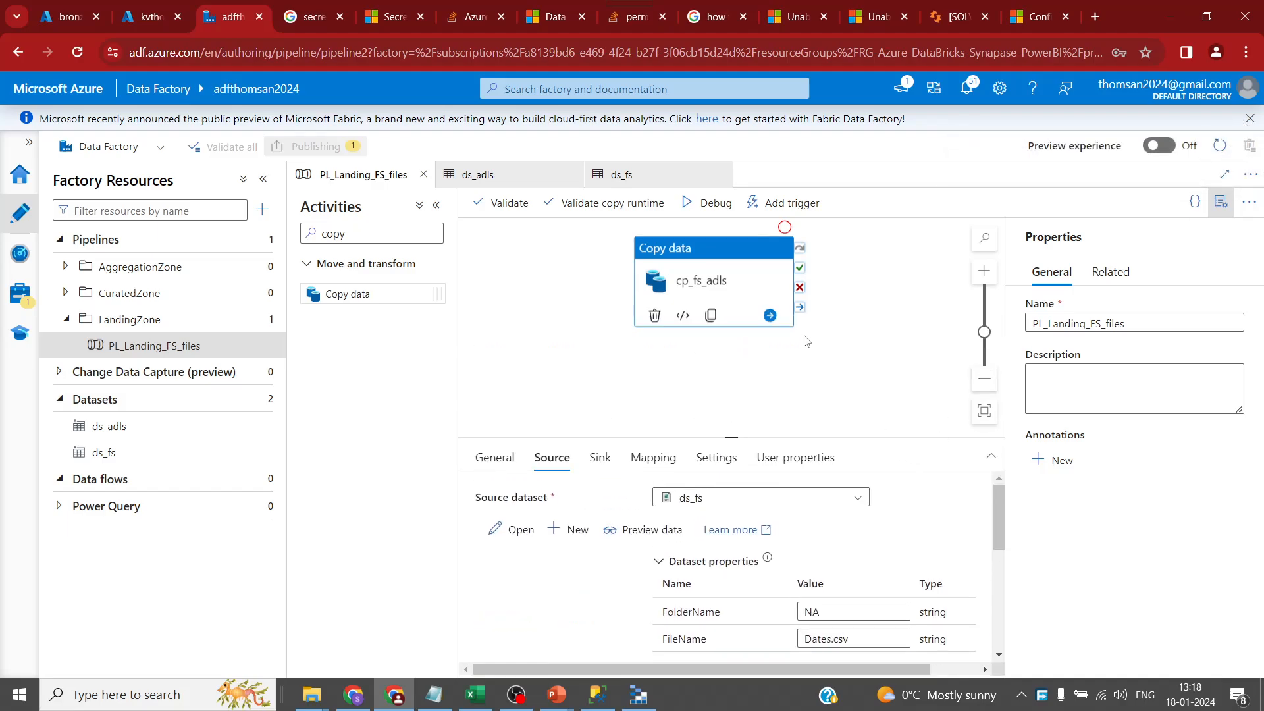
key(ctrl+minus)
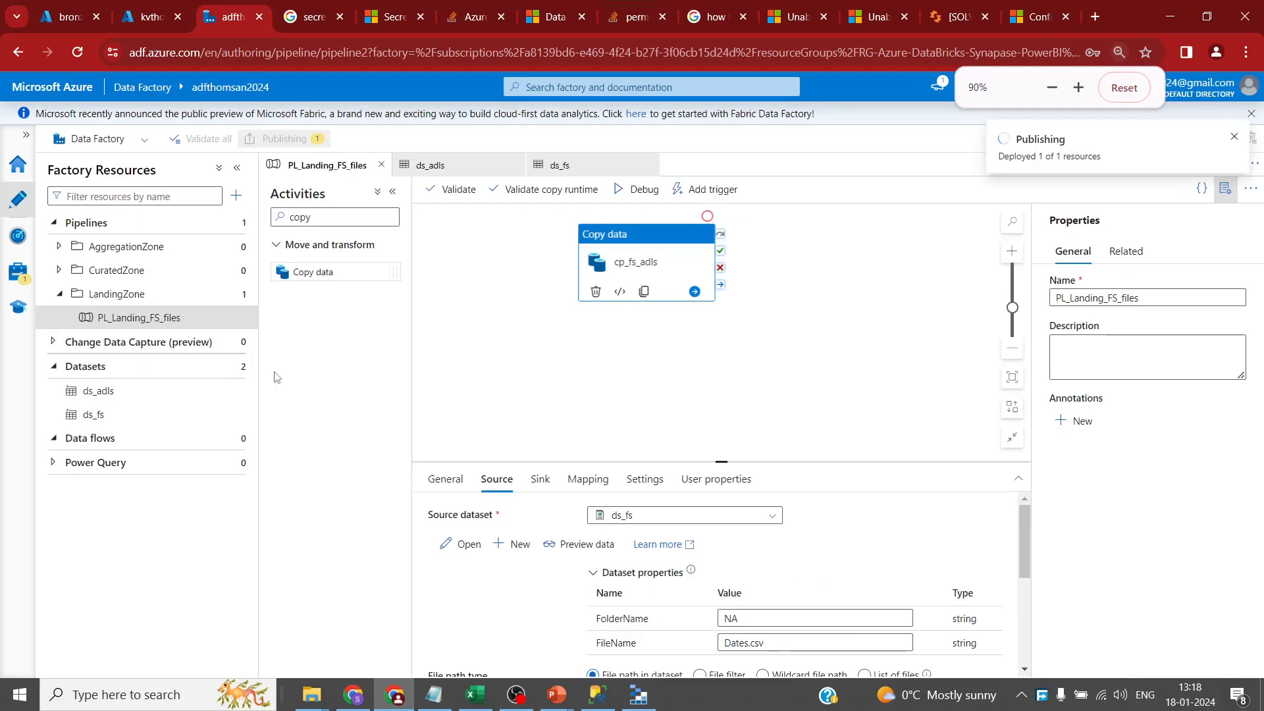
click(609, 375)
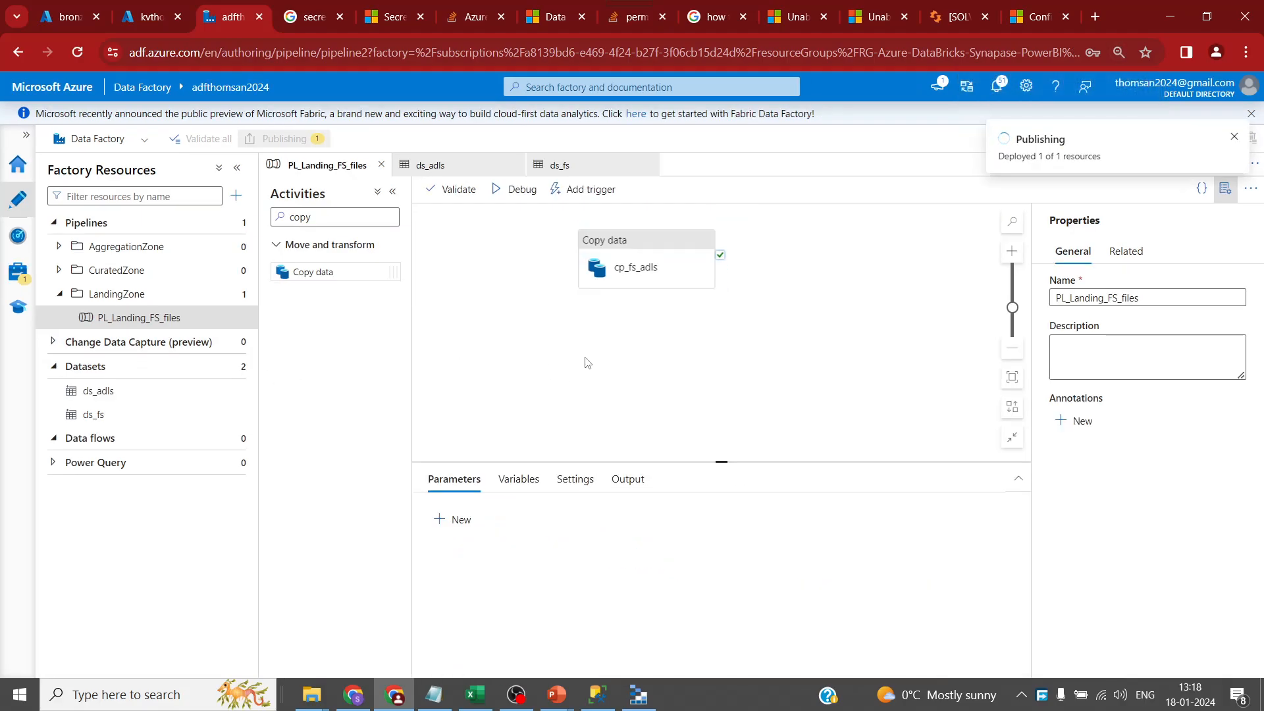
click(234, 317)
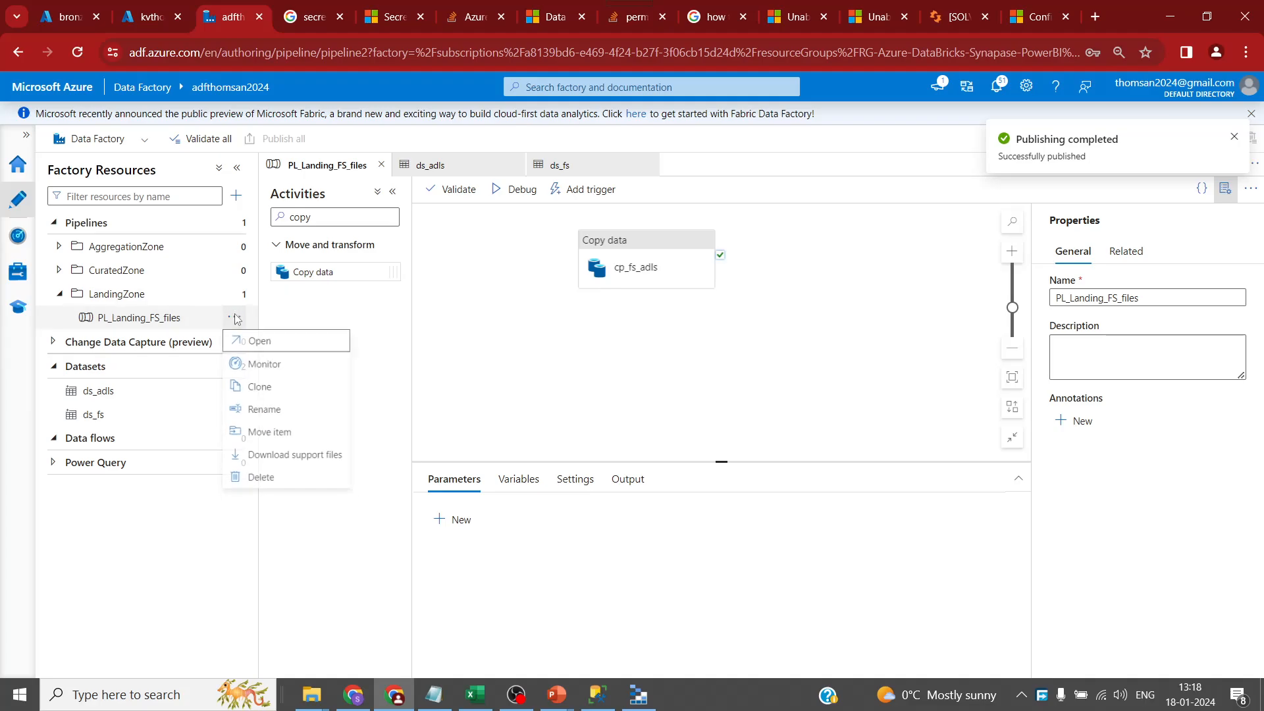
- Clone PL_Landing_FS_files and name the copy PL_Landing_AFS_files
click(263, 389)
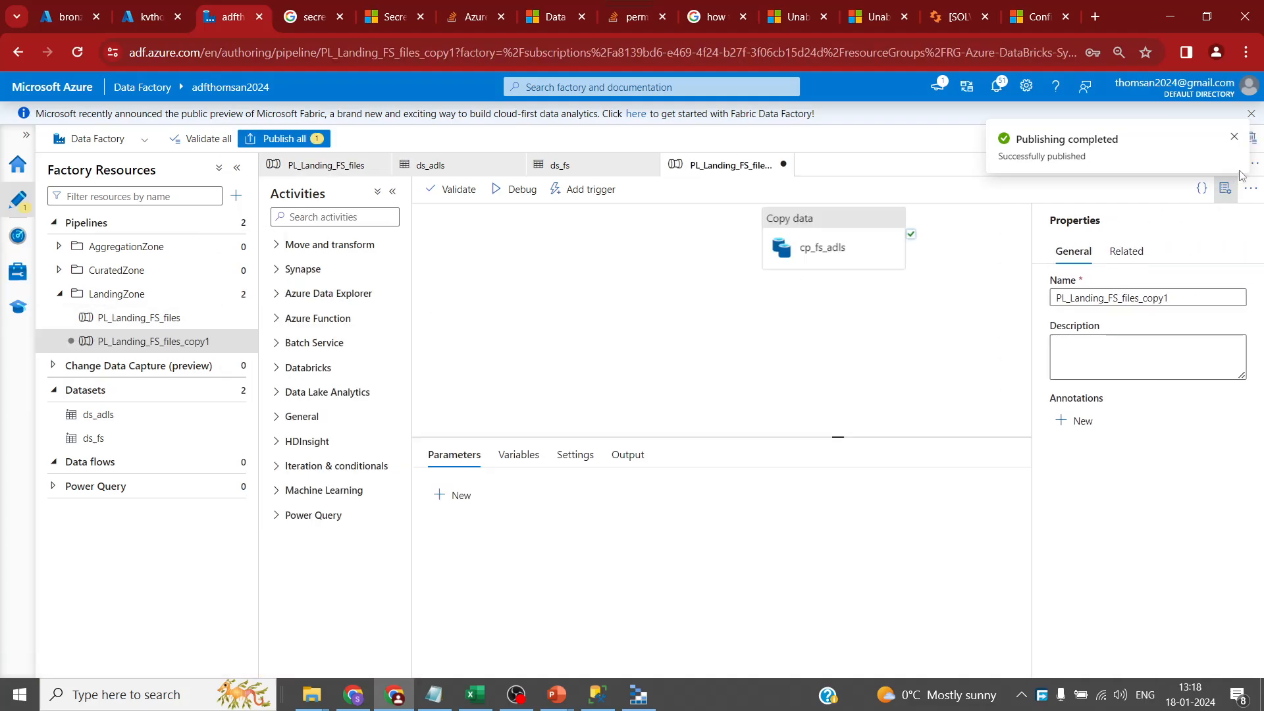
click(1175, 298)
key(BackSpace)
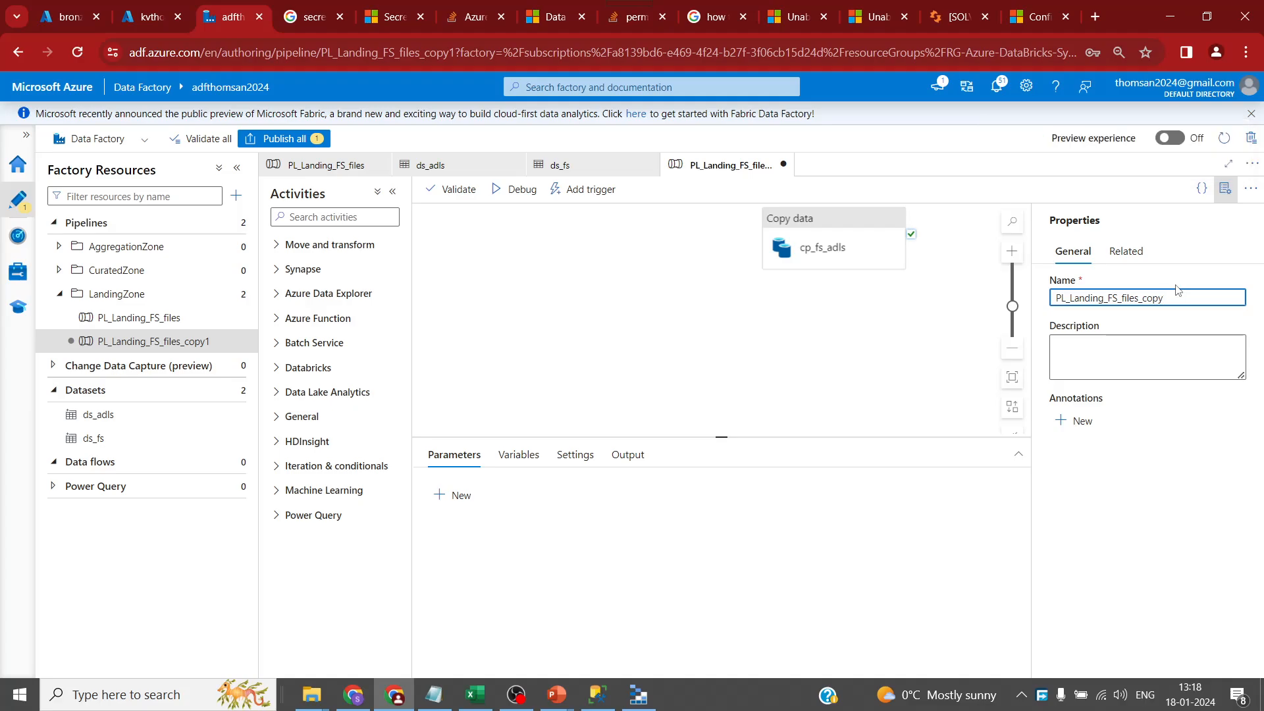
key(BackSpace)
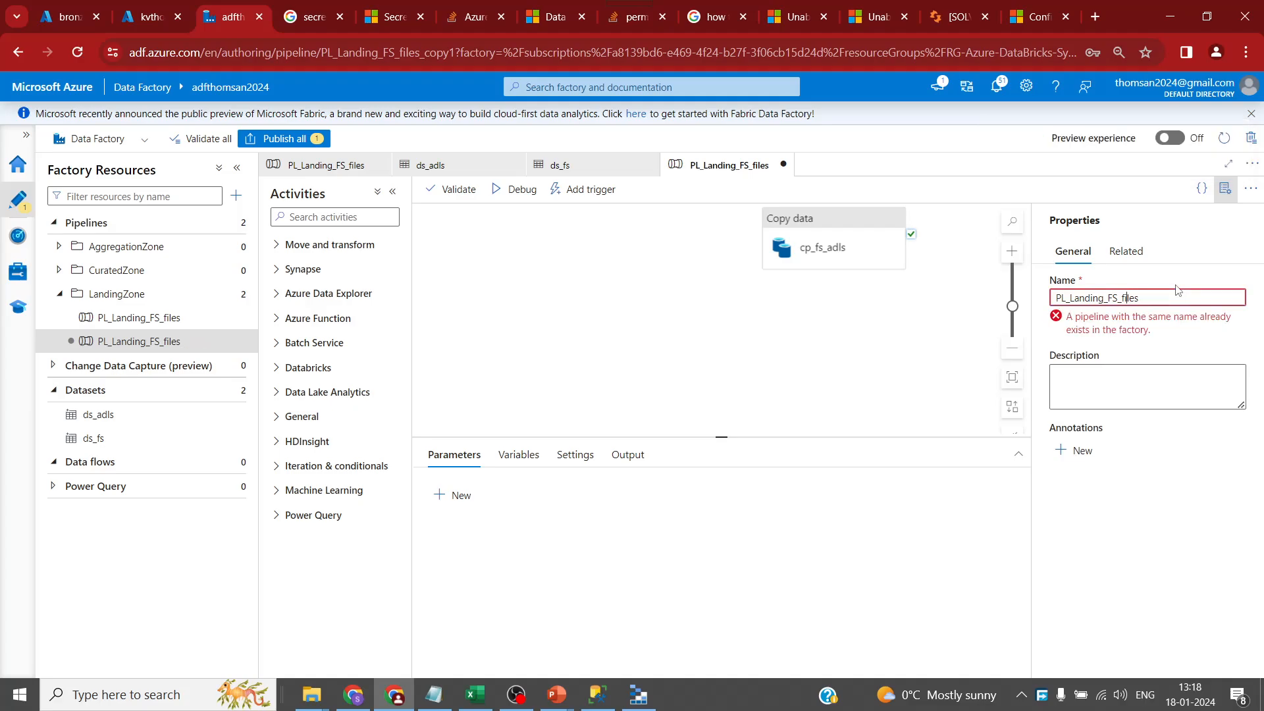
key(Left)
key(Left)
text(A)
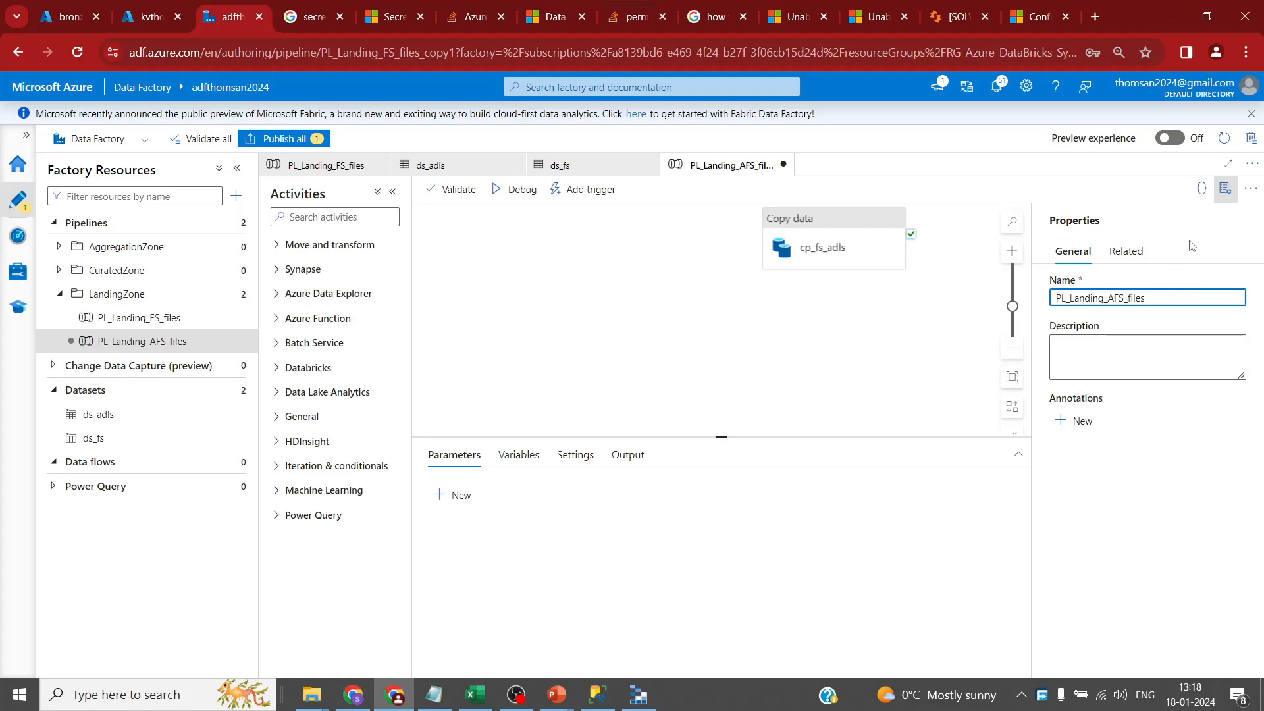
click(1225, 189)
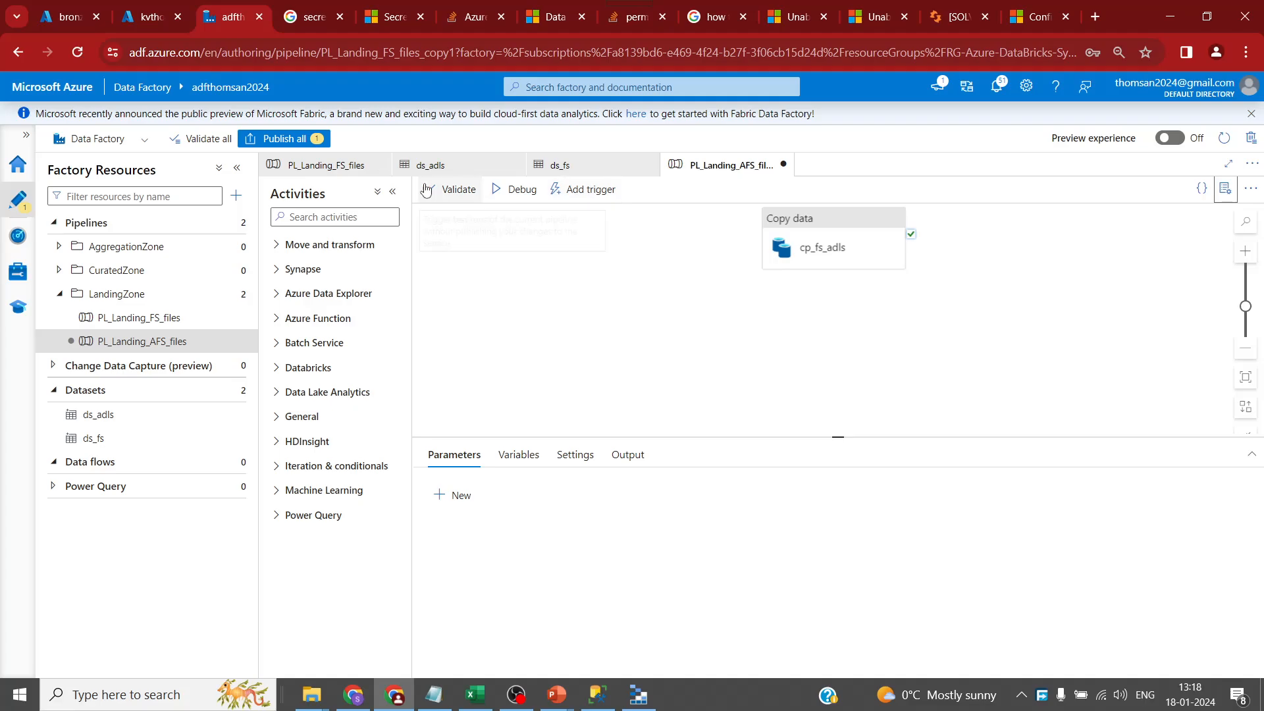
- Debug-run PL_Landing_FS_files, then select the copy activity in PL_Landing_AFS_files
click(332, 166)
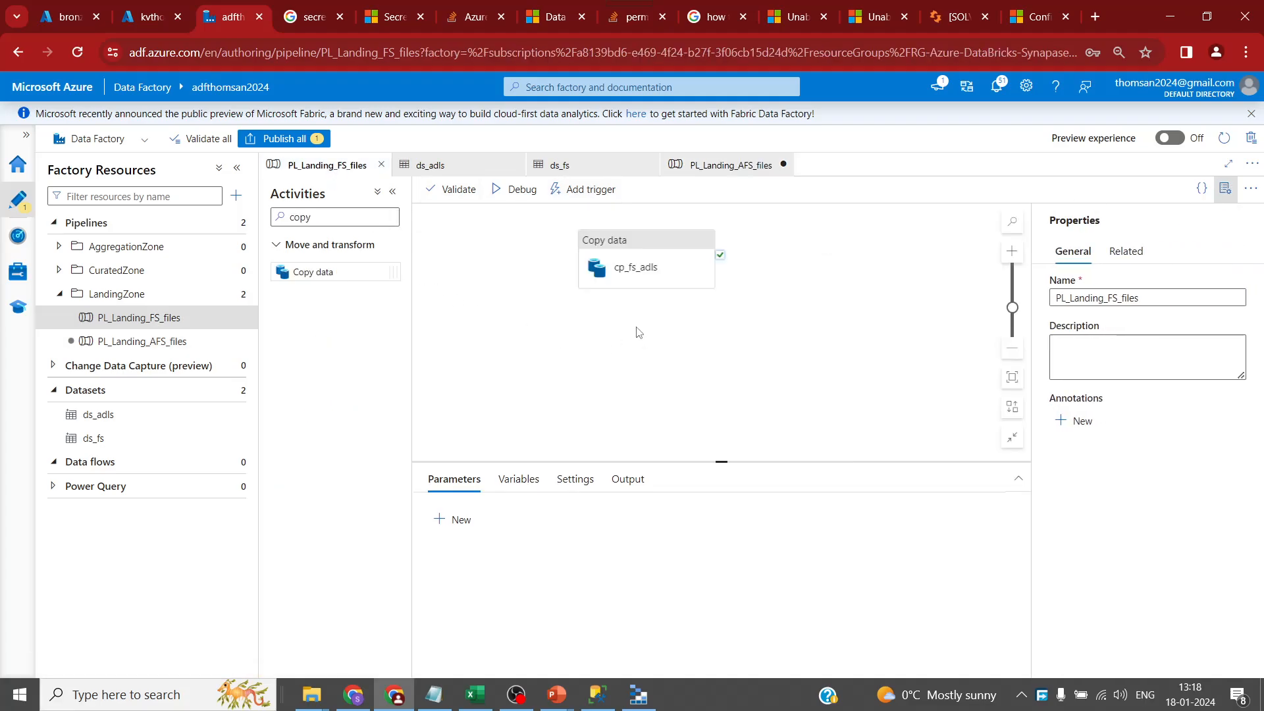
click(525, 193)
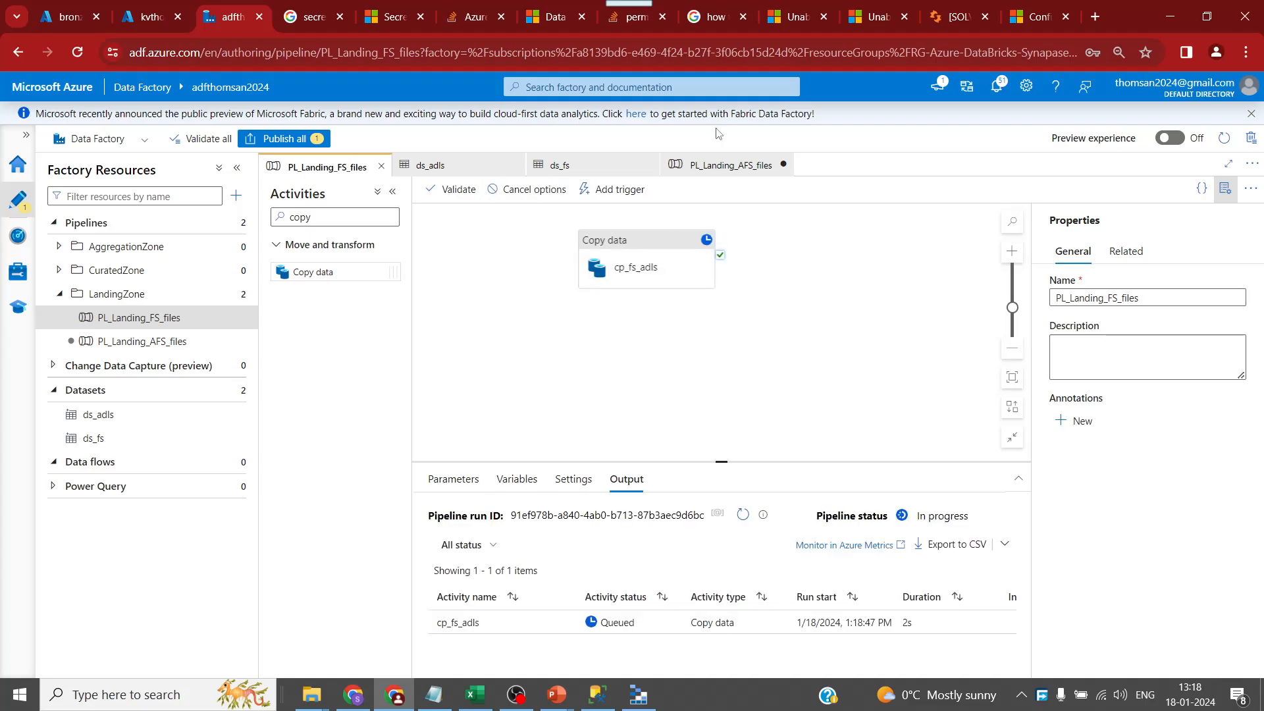
click(724, 165)
click(803, 245)
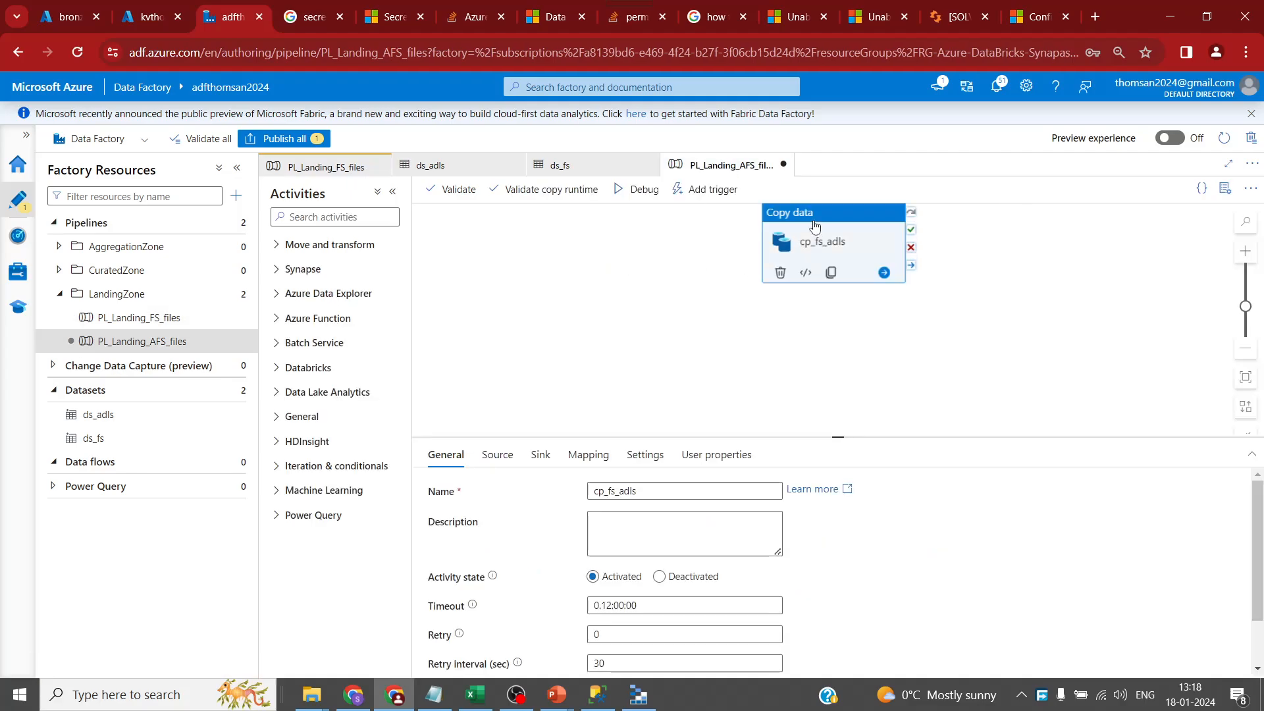
- Rename the copy activity to cp_afs_adls and list the available source datasets
drag(837, 438, 709, 287)
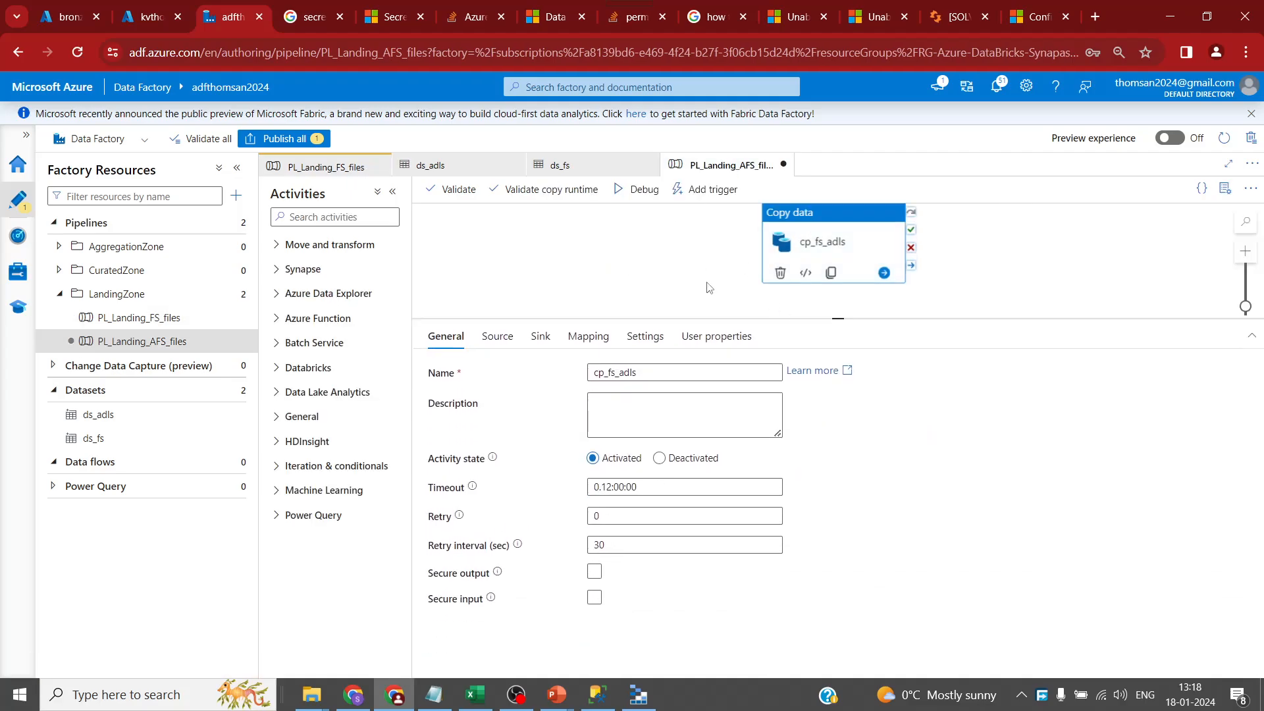
click(497, 336)
click(445, 336)
click(607, 373)
text(a)
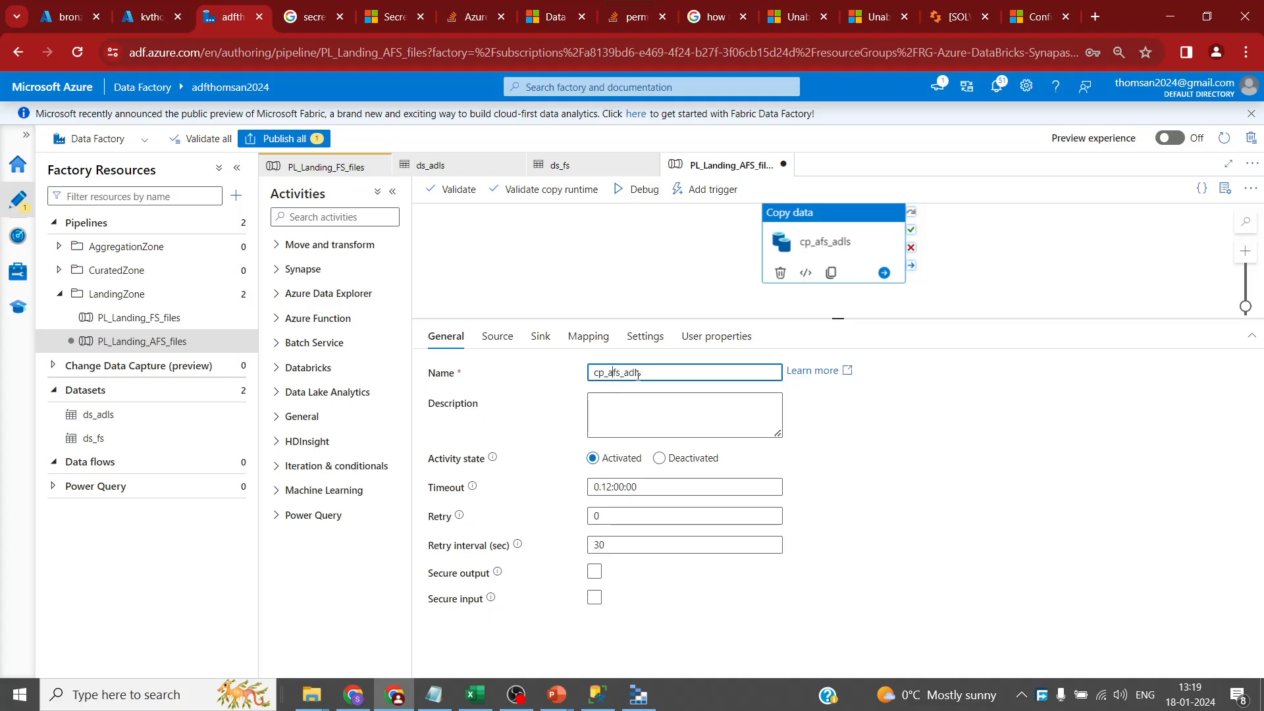
click(497, 337)
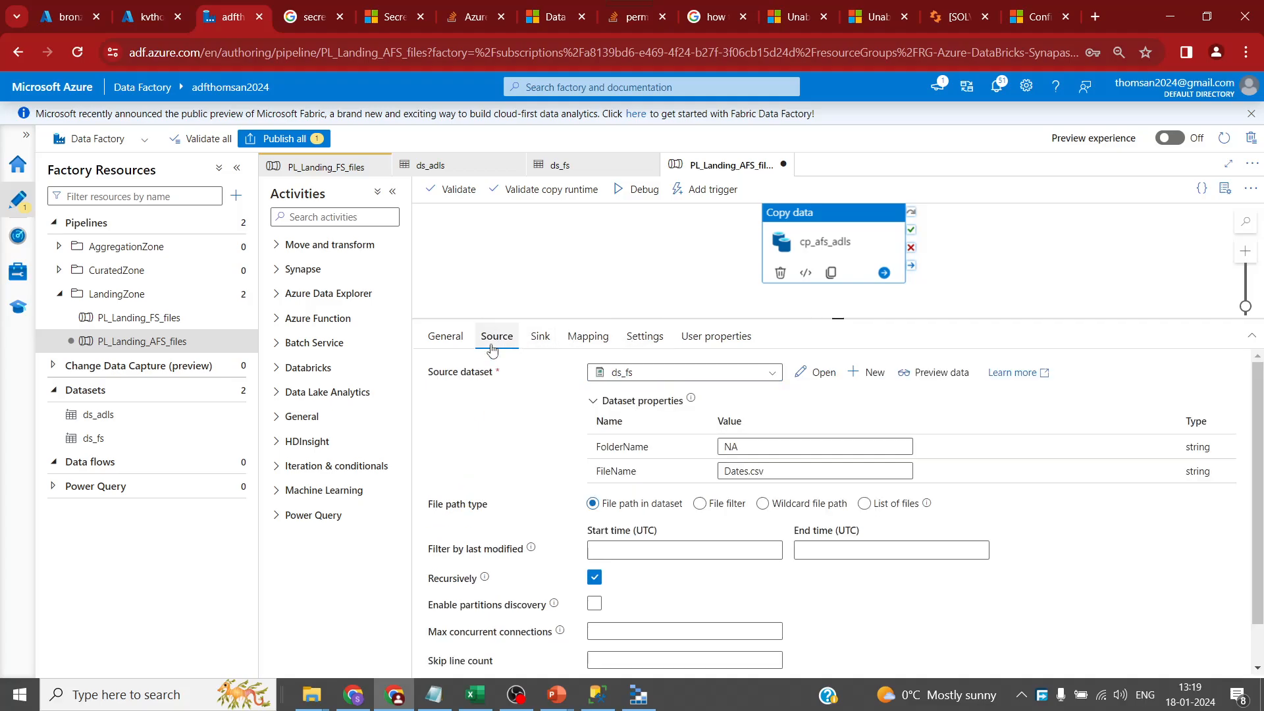
click(773, 374)
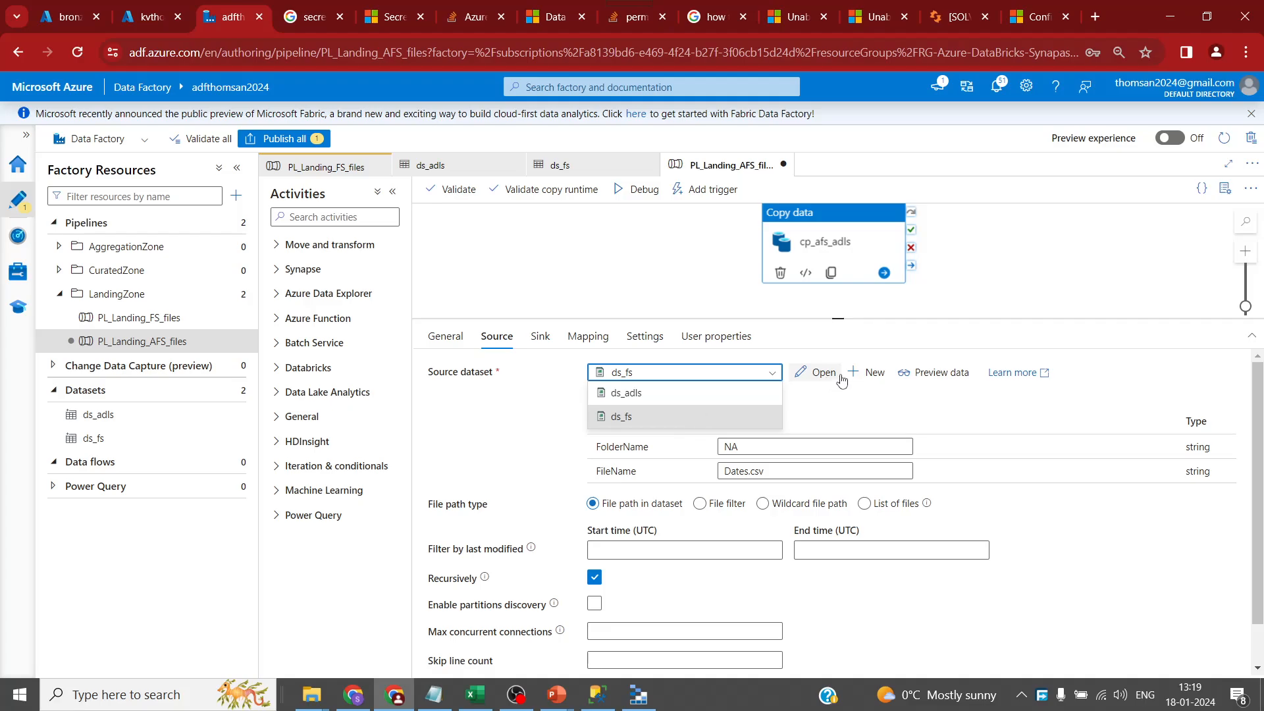
- Start a new source dataset using Azure File Storage with DelimitedText format
click(870, 373)
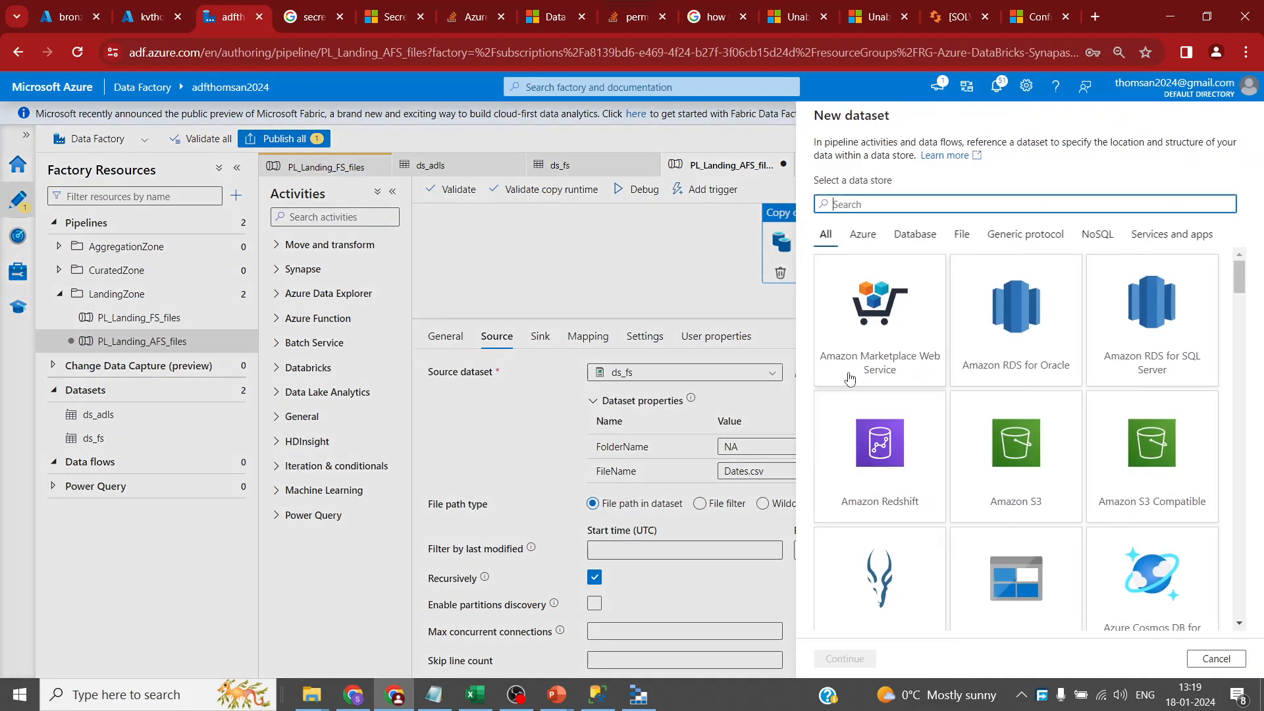
text(file)
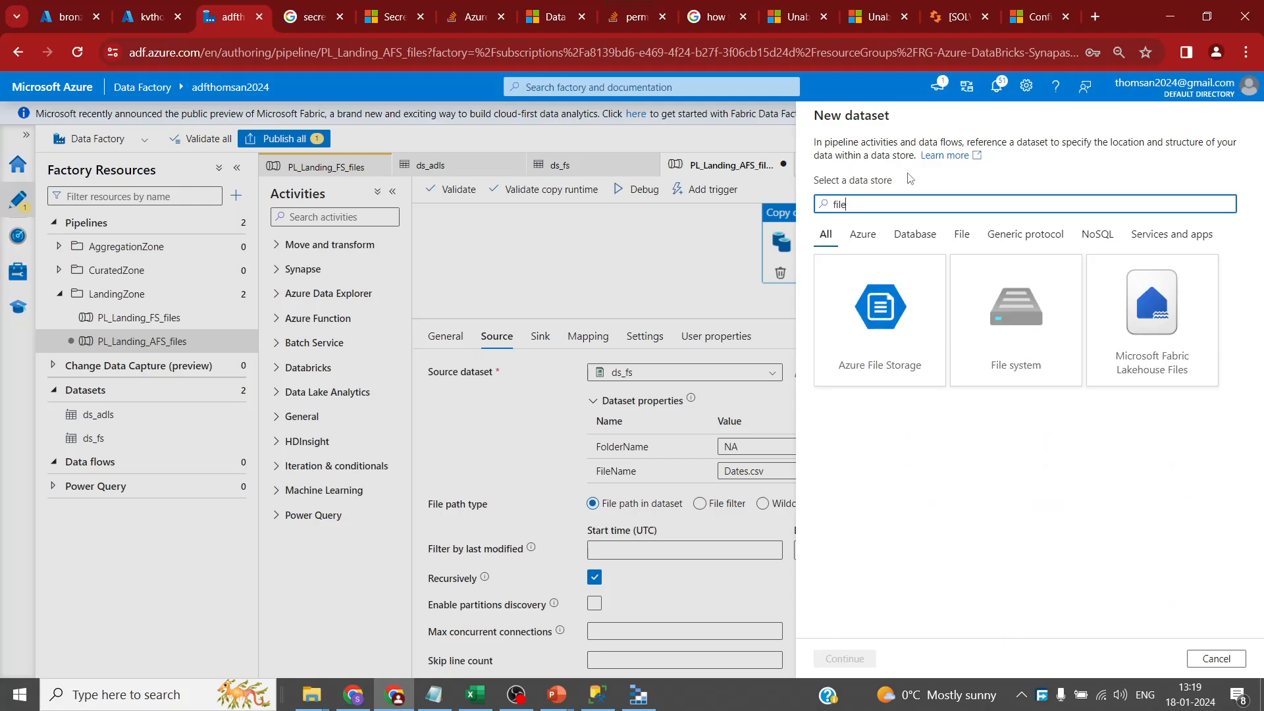
click(867, 343)
click(853, 659)
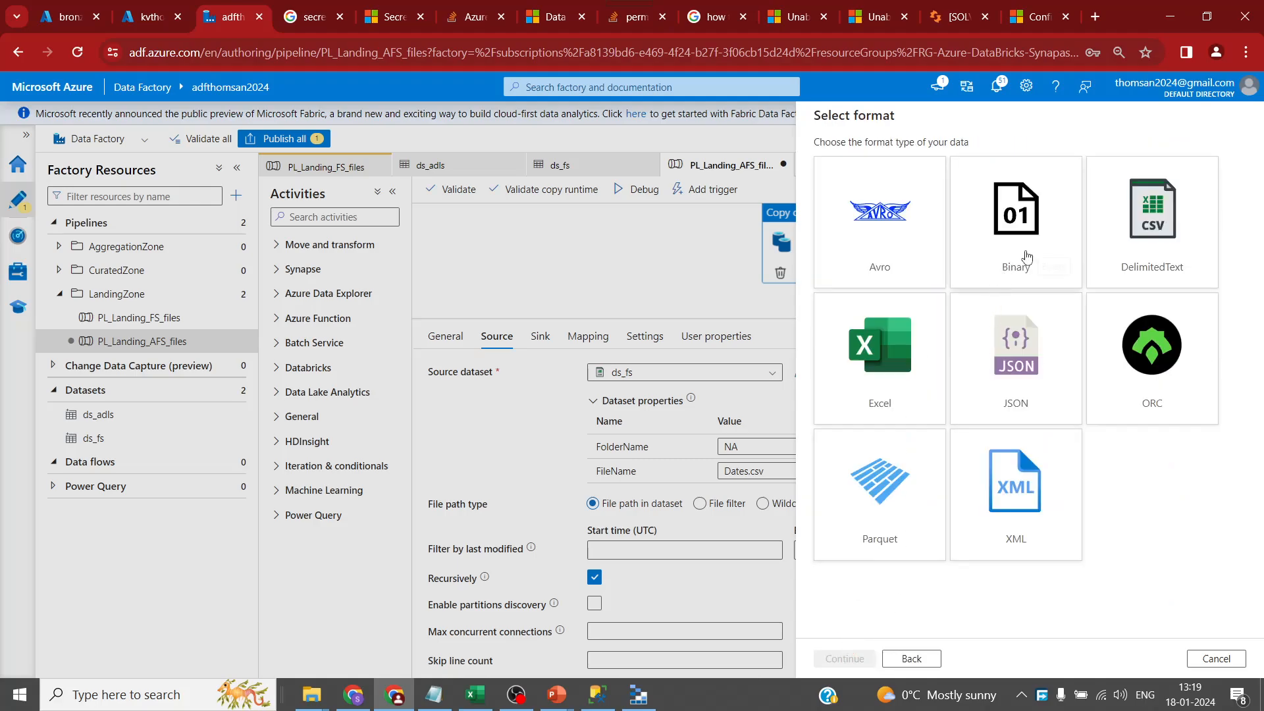
click(1151, 224)
click(849, 659)
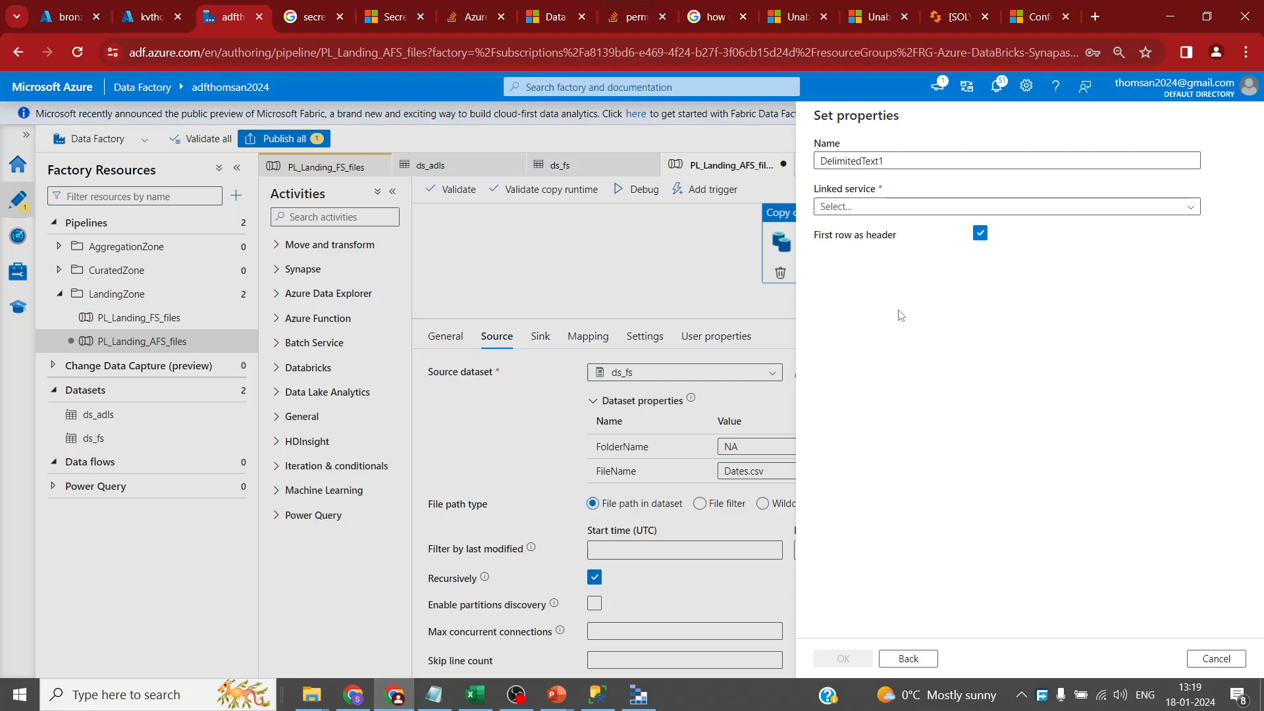
- Name the dataset ds_afs on linked service dl_afs, then go to Azure portal home
double_click(904, 157)
text(ds)
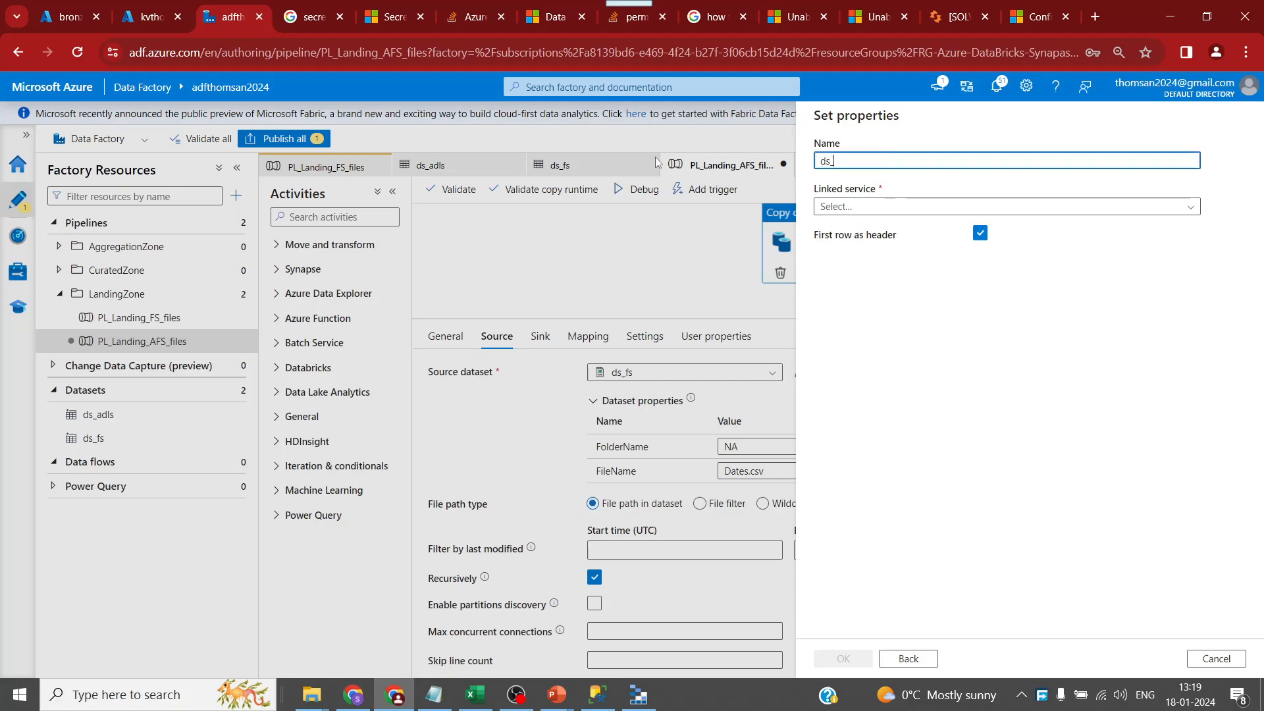
text(_afs)
click(882, 206)
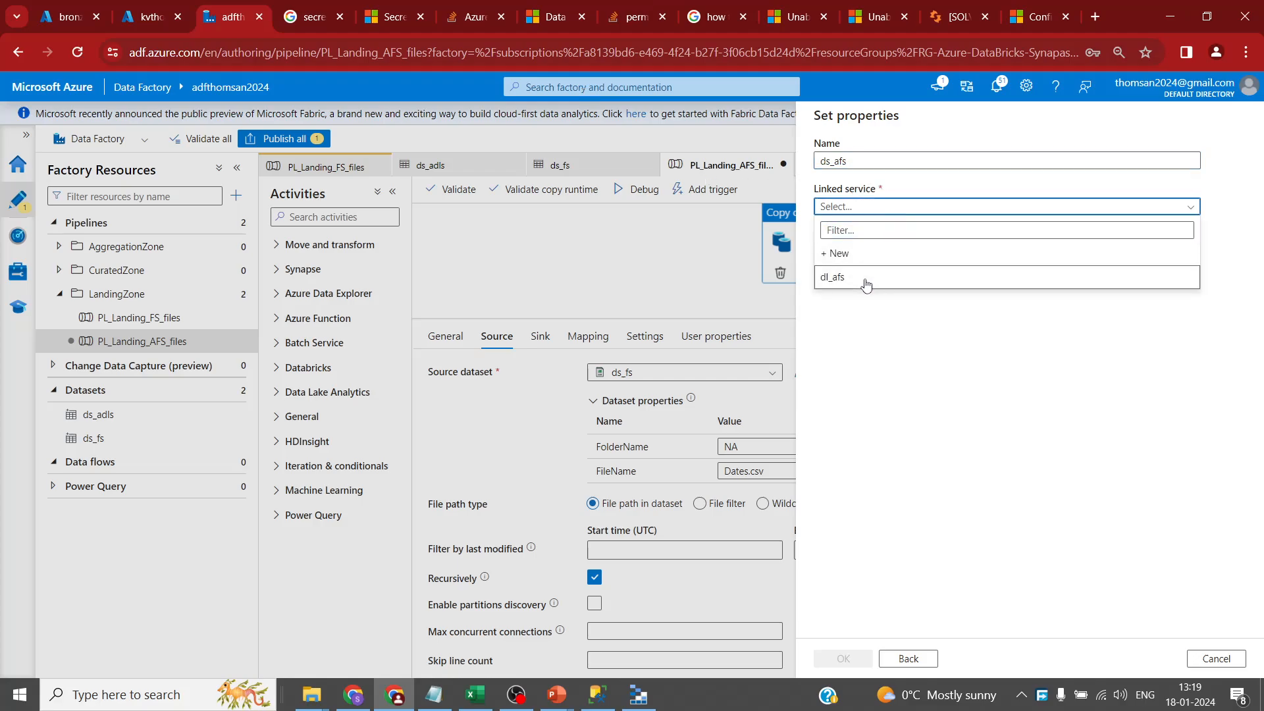
click(865, 285)
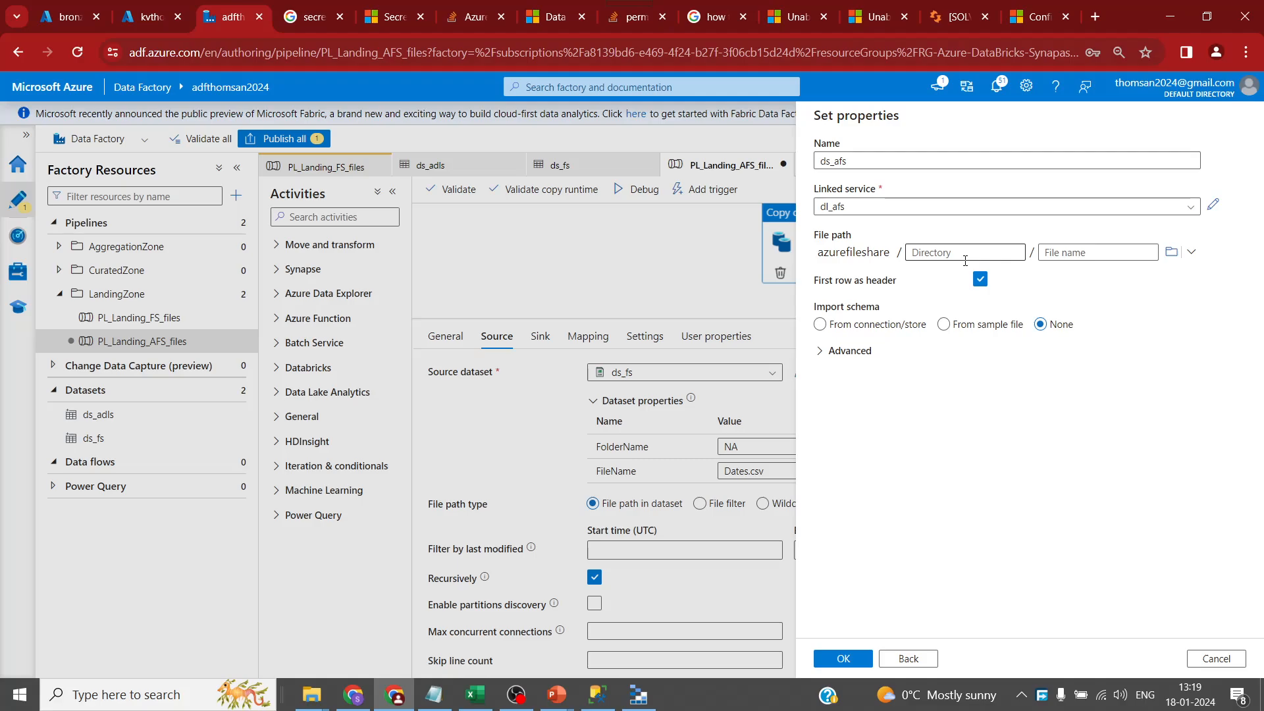
click(850, 658)
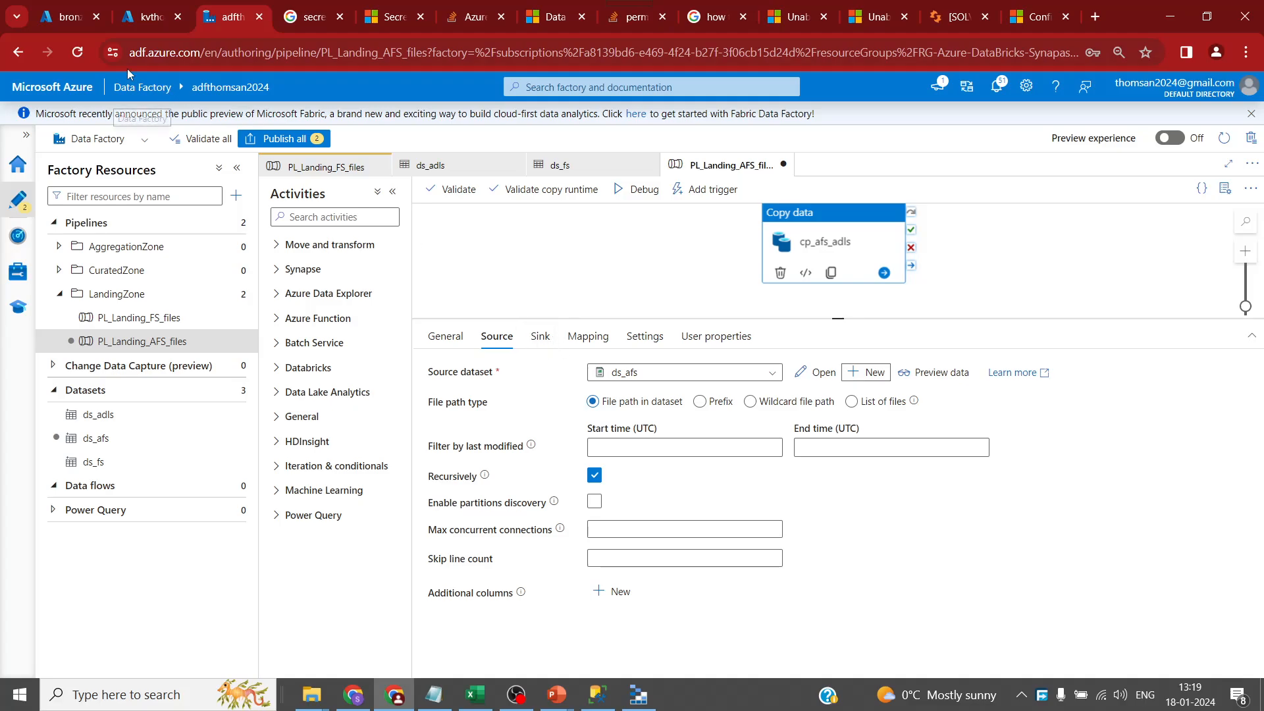
click(144, 22)
click(26, 117)
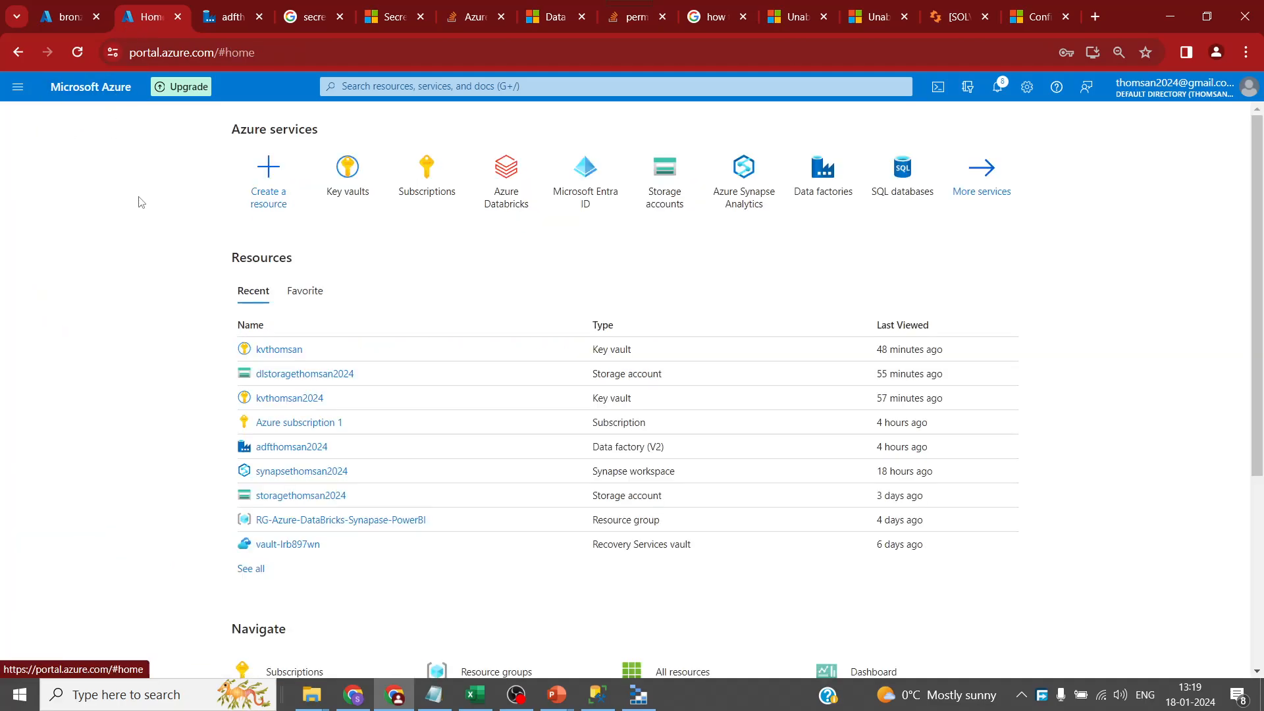
- Browse azurefileshare to see AccountsLegacy.csv, MerchantsLegacy.csv and Users.csv, then return to Data Factory
click(332, 376)
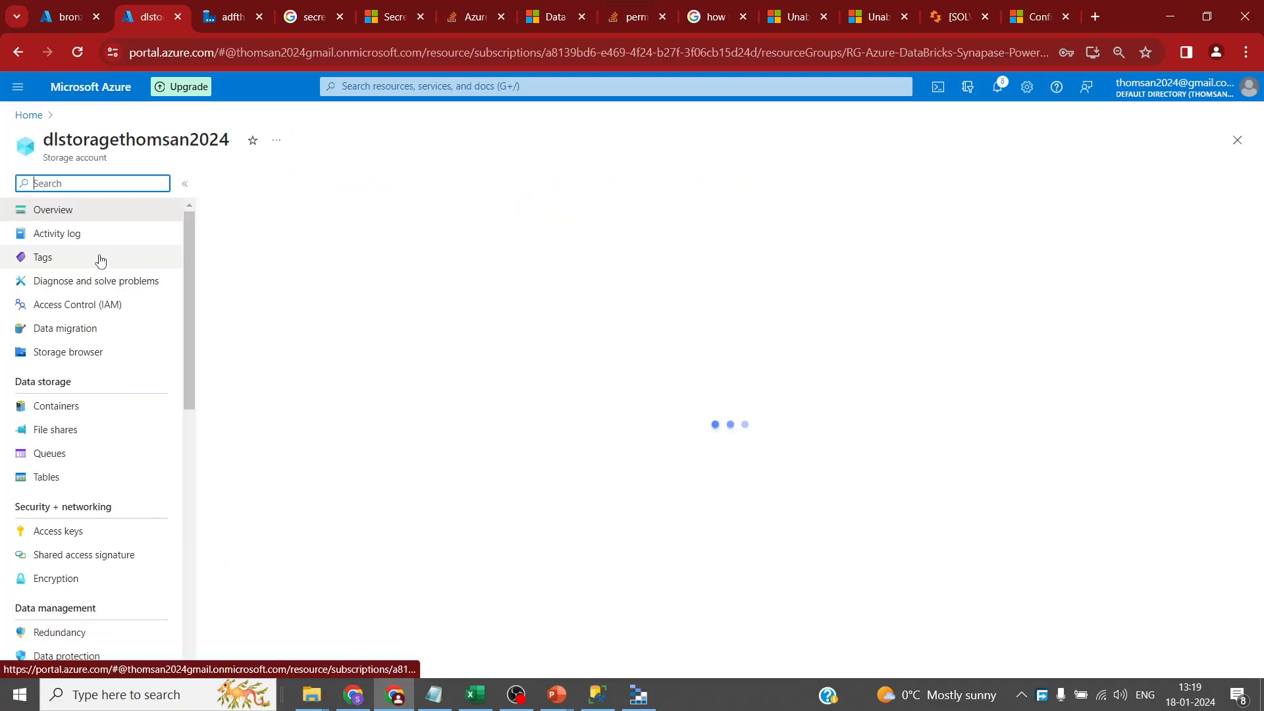
click(65, 451)
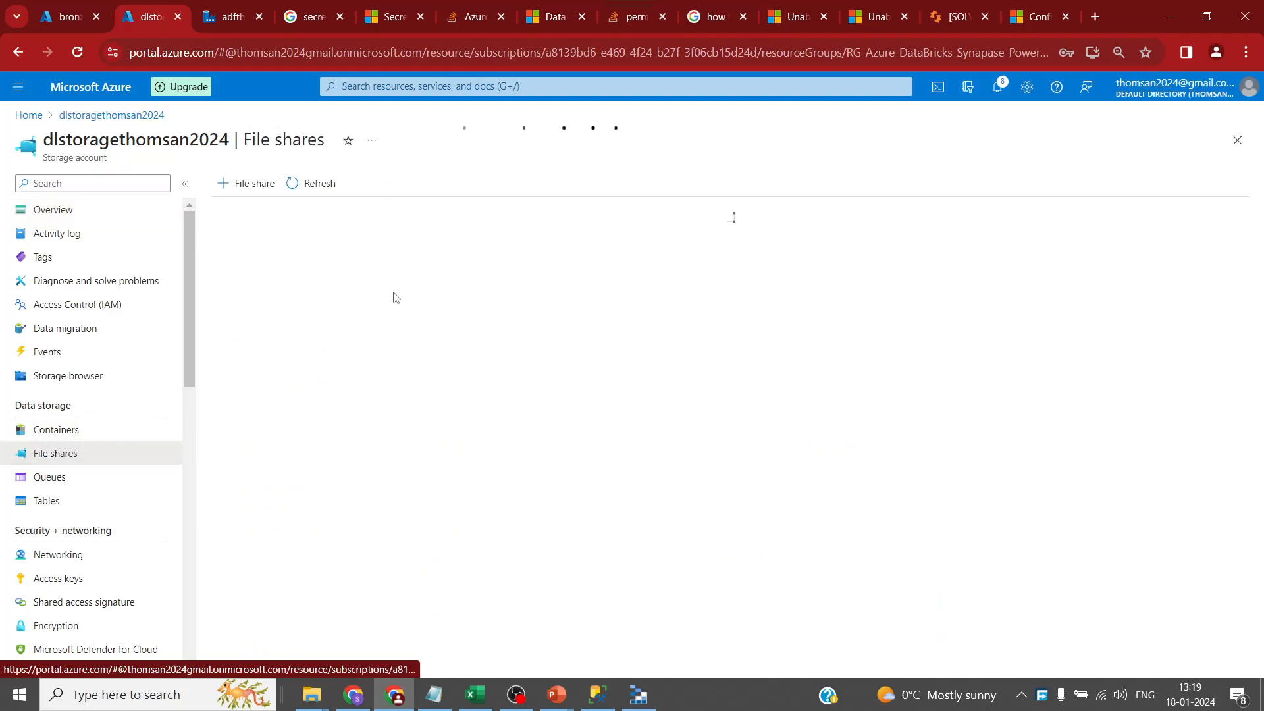
click(293, 342)
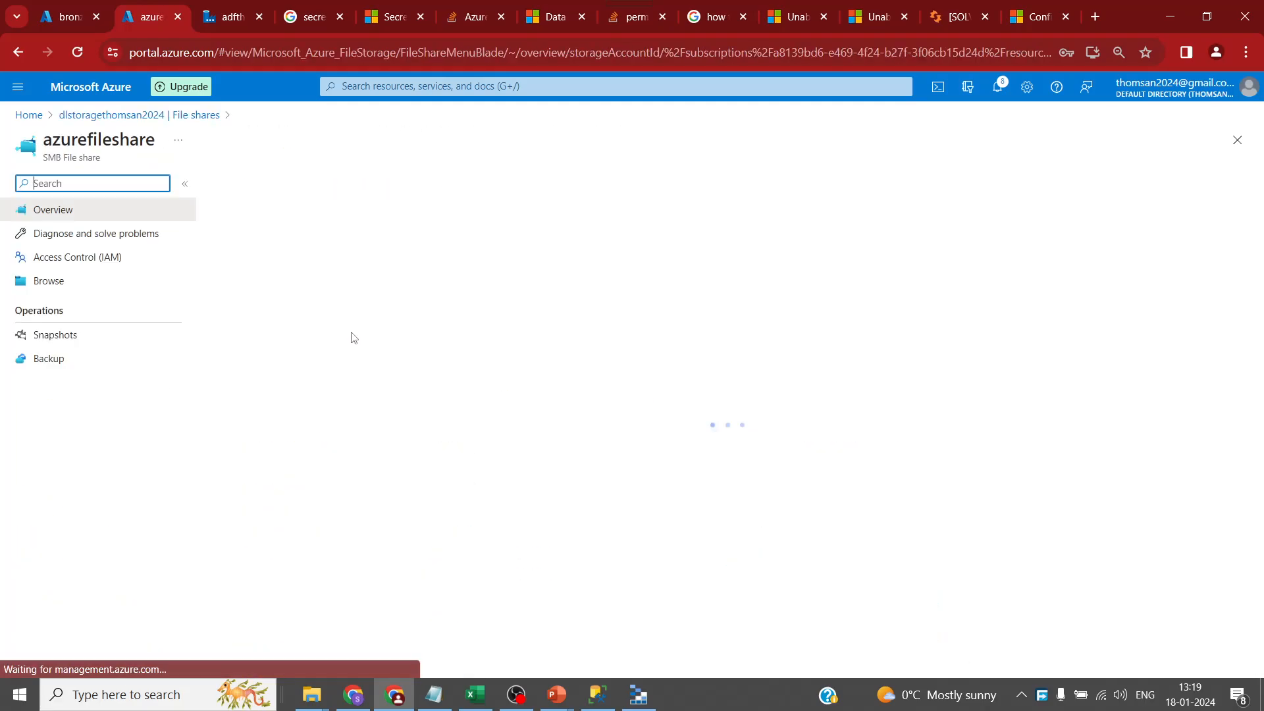
click(122, 279)
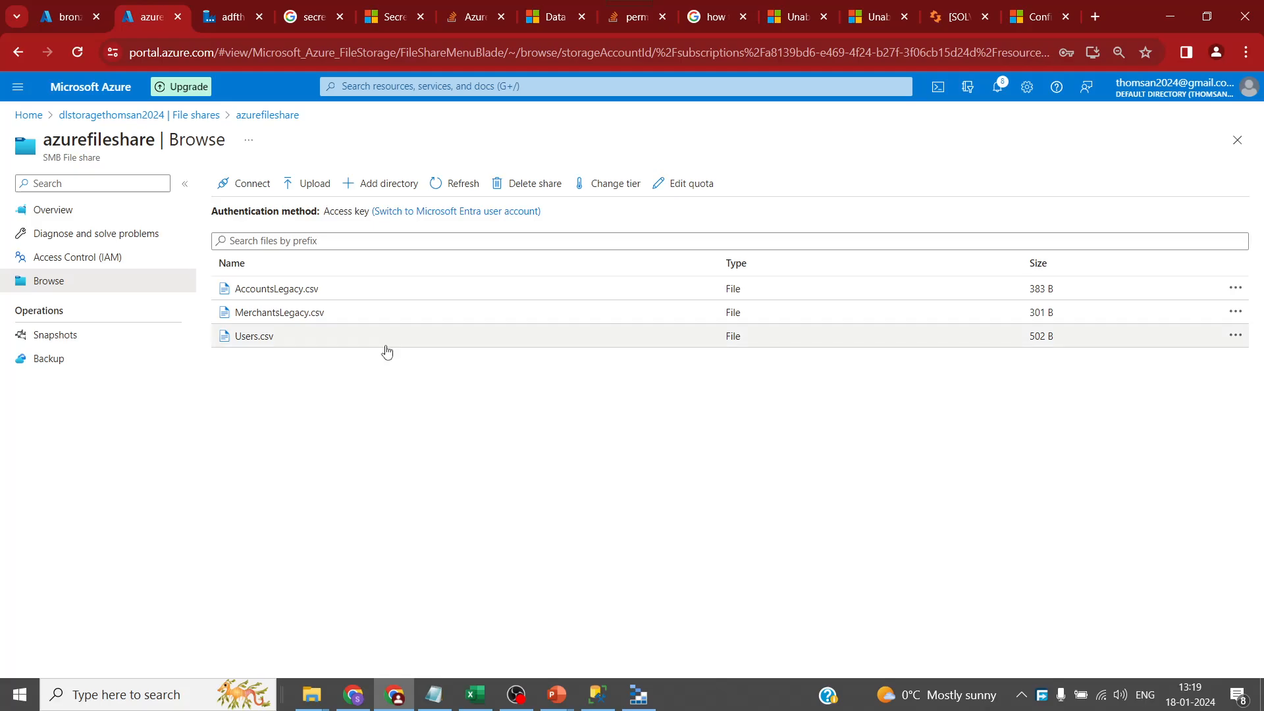
click(224, 25)
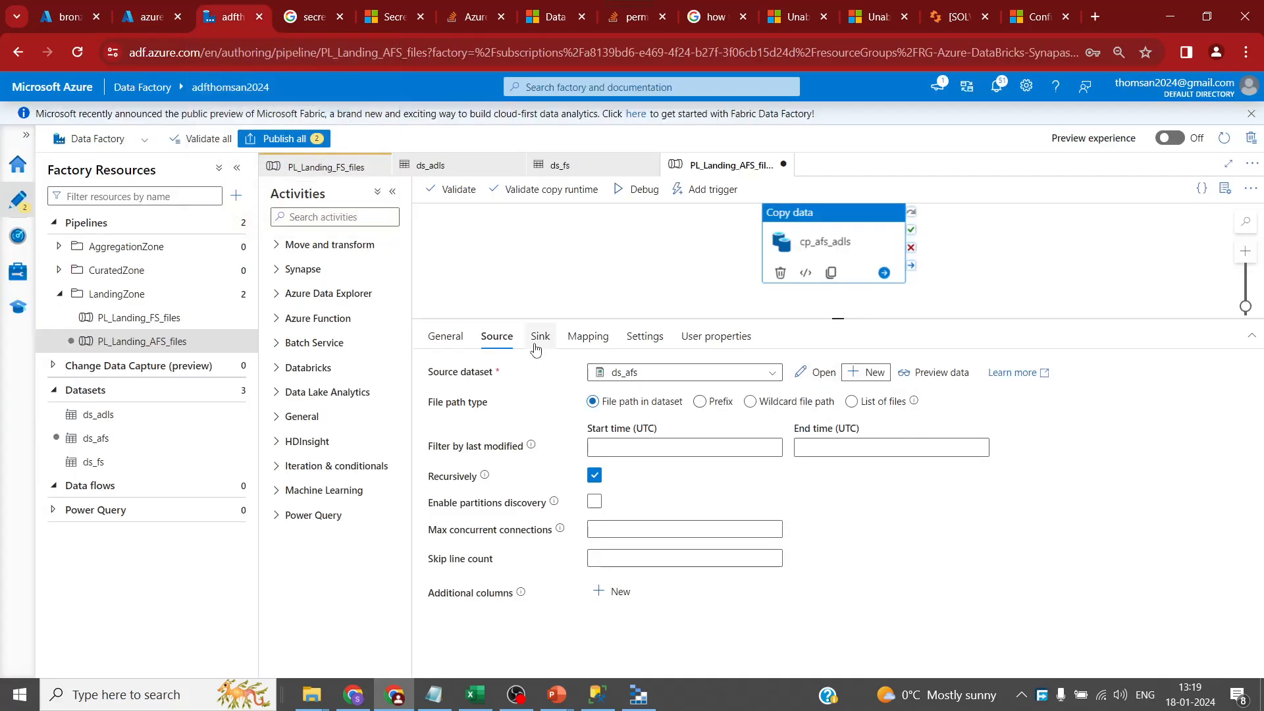
- Open ds_afs and try a * wildcard in its file name, then remove it
click(815, 373)
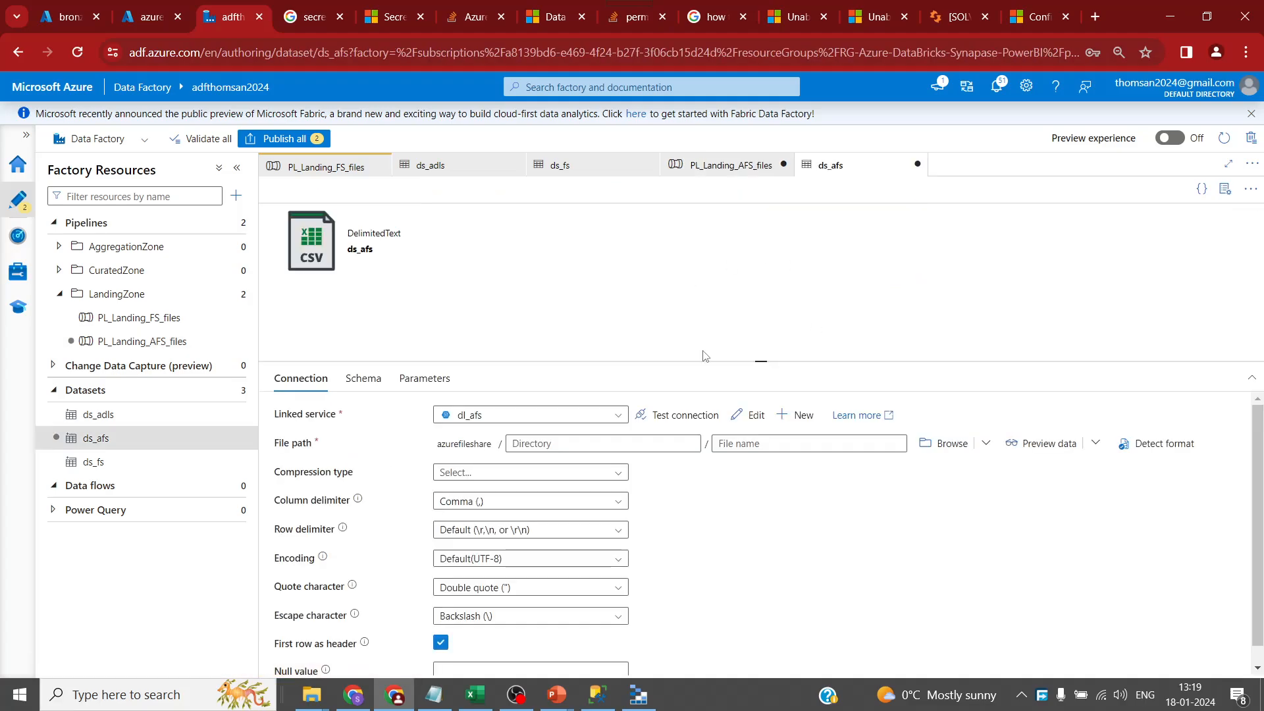
click(779, 445)
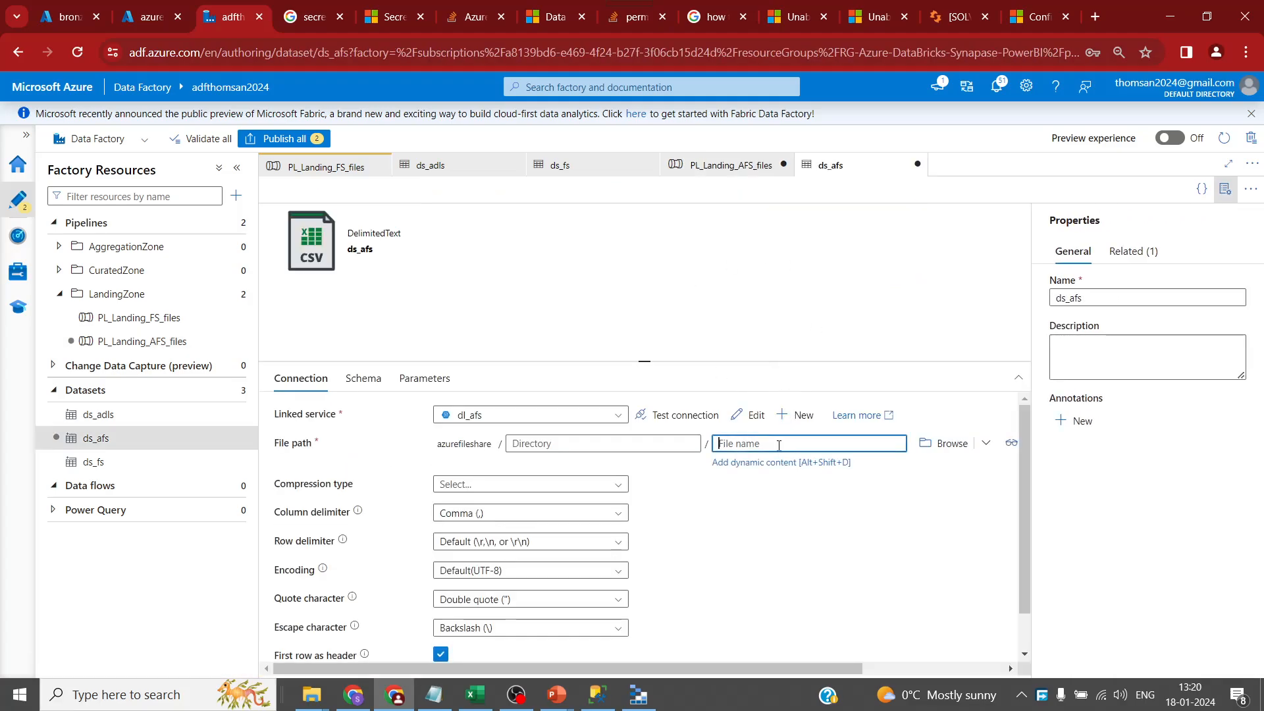
text(*)
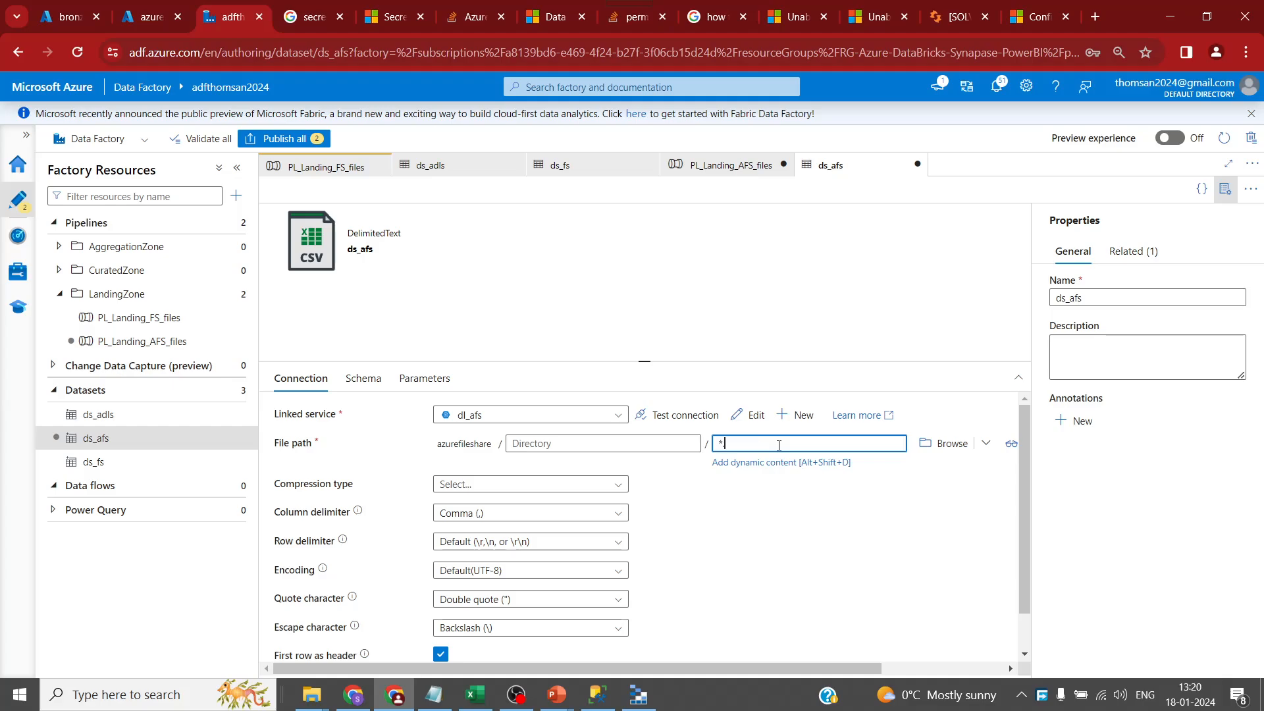
drag(840, 668, 808, 668)
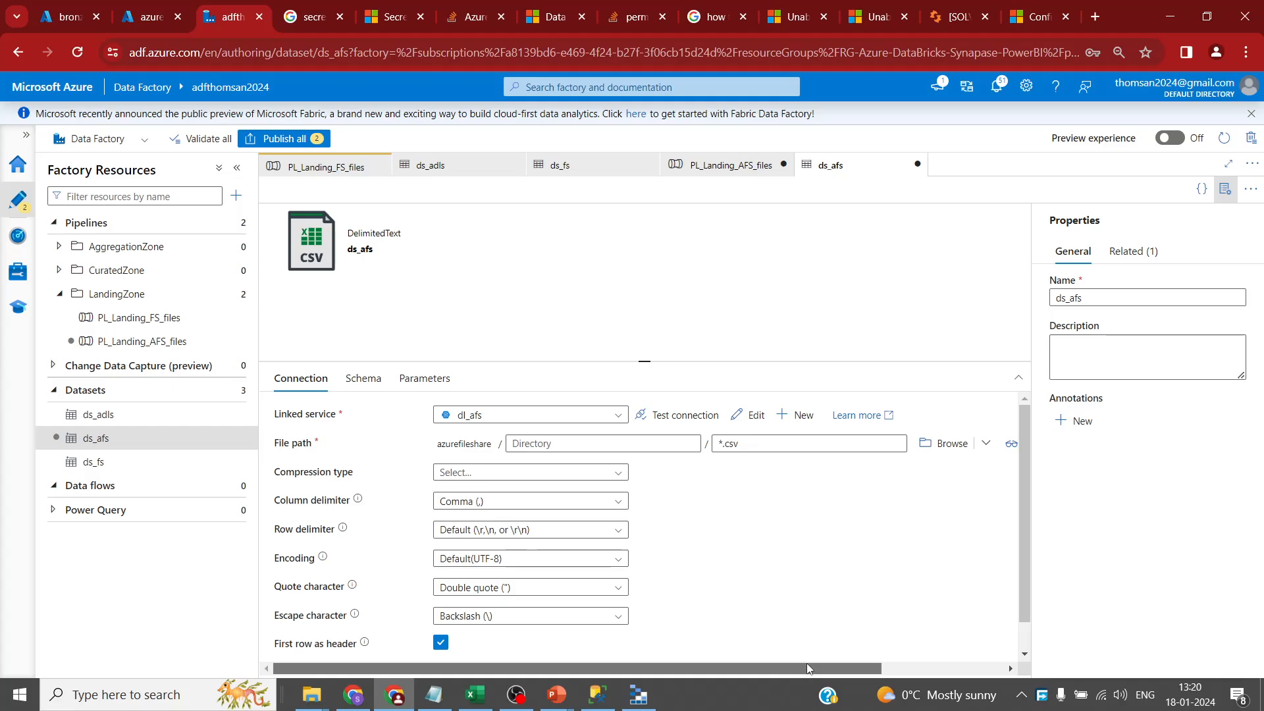
click(757, 444)
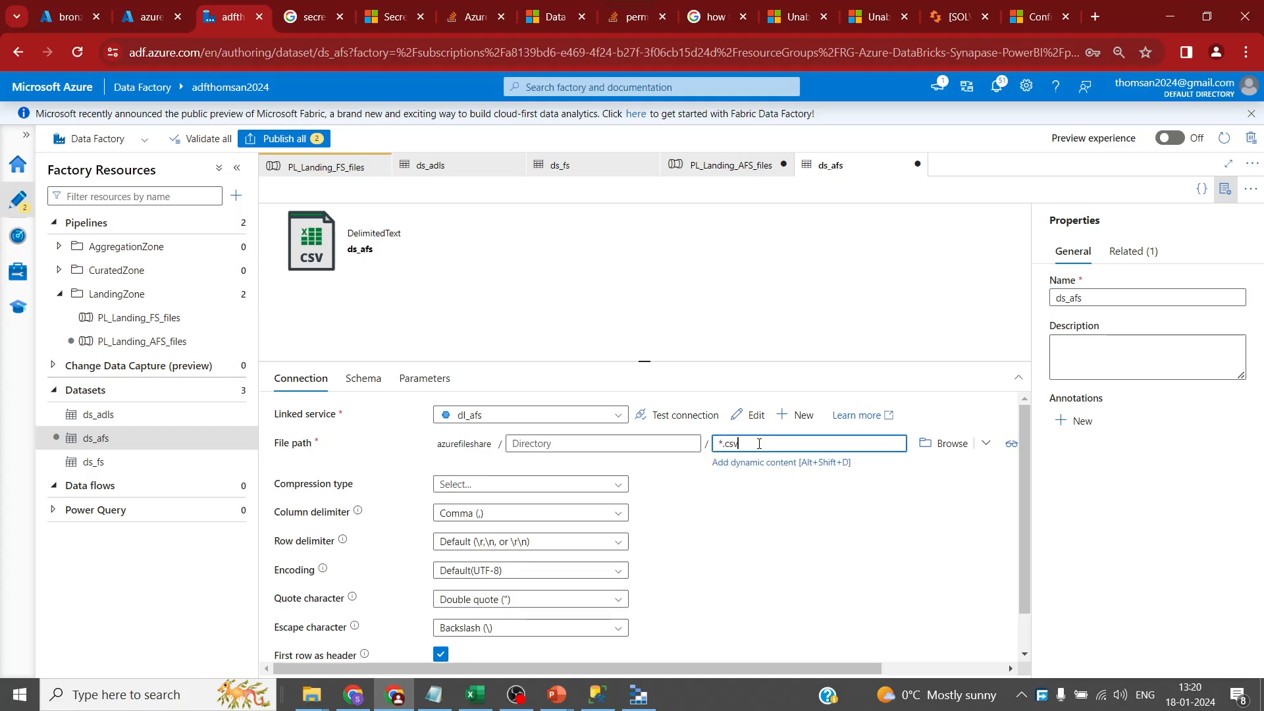
key(BackSpace)
- Copy Users.csv from the share listing into ds_afs's file name and preview its rows
click(113, 24)
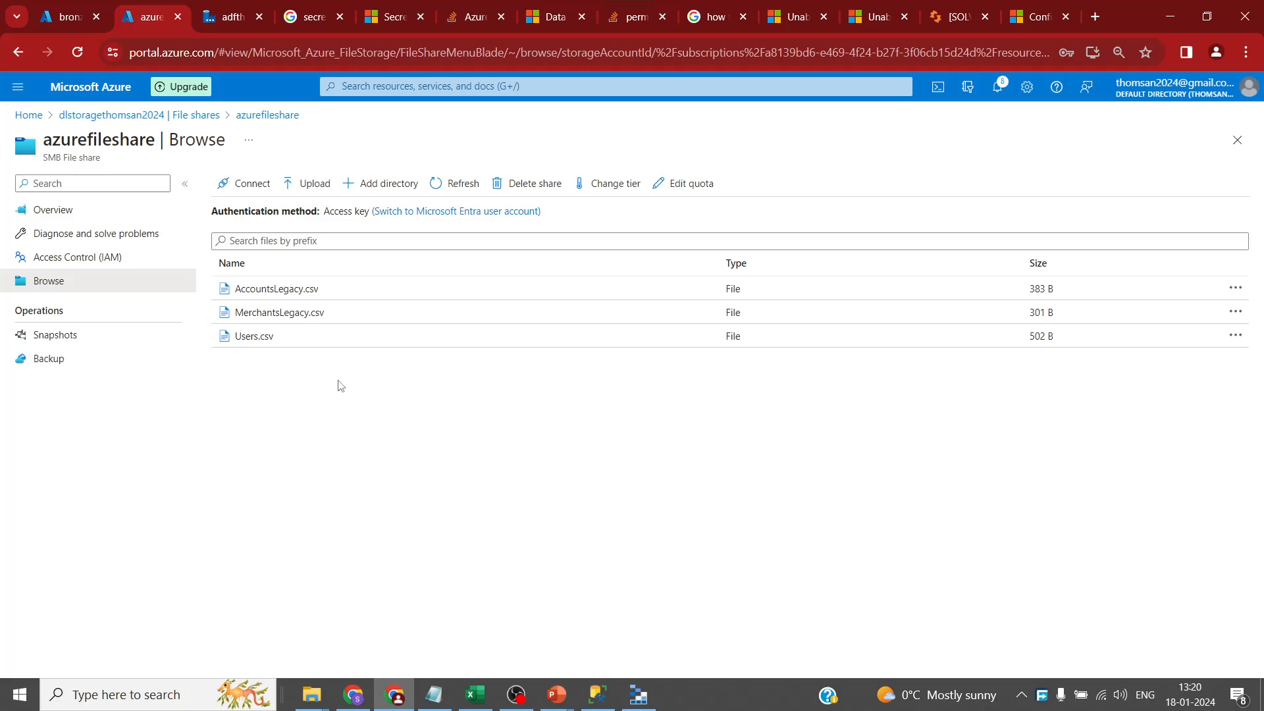
double_click(260, 336)
key(ctrl+c)
click(224, 20)
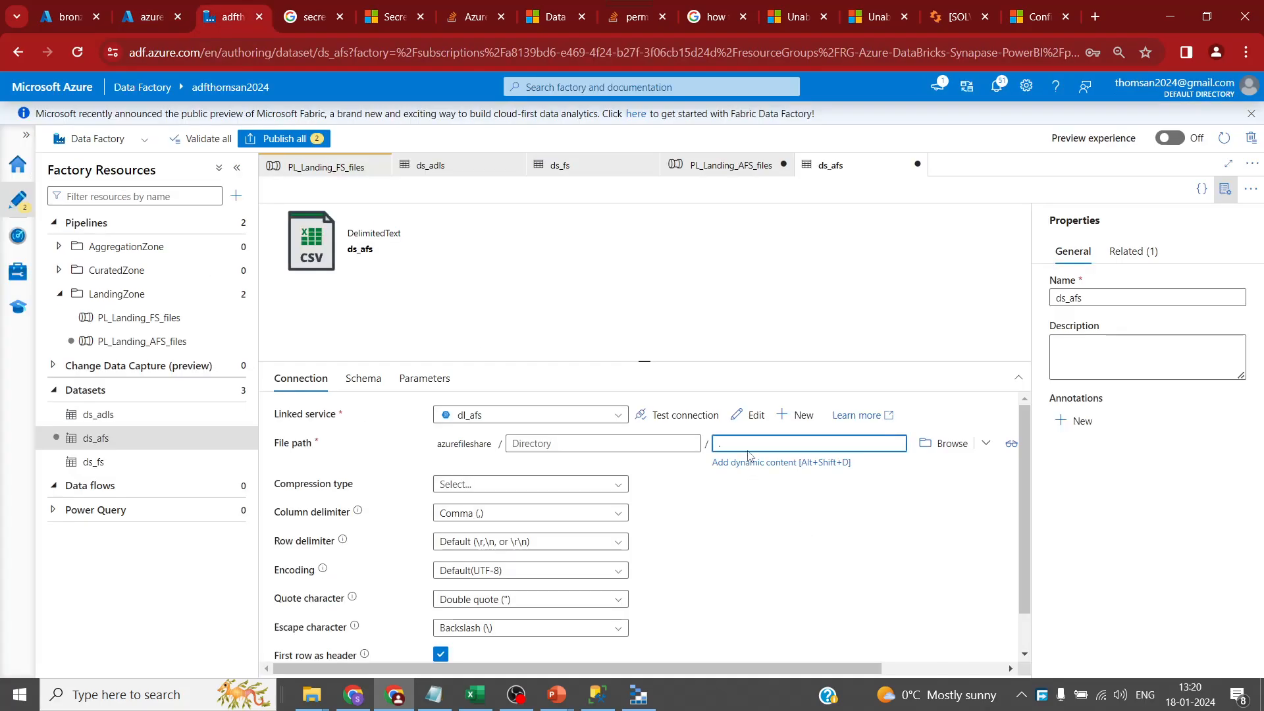
key(ctrl+v)
drag(831, 676, 939, 675)
click(915, 443)
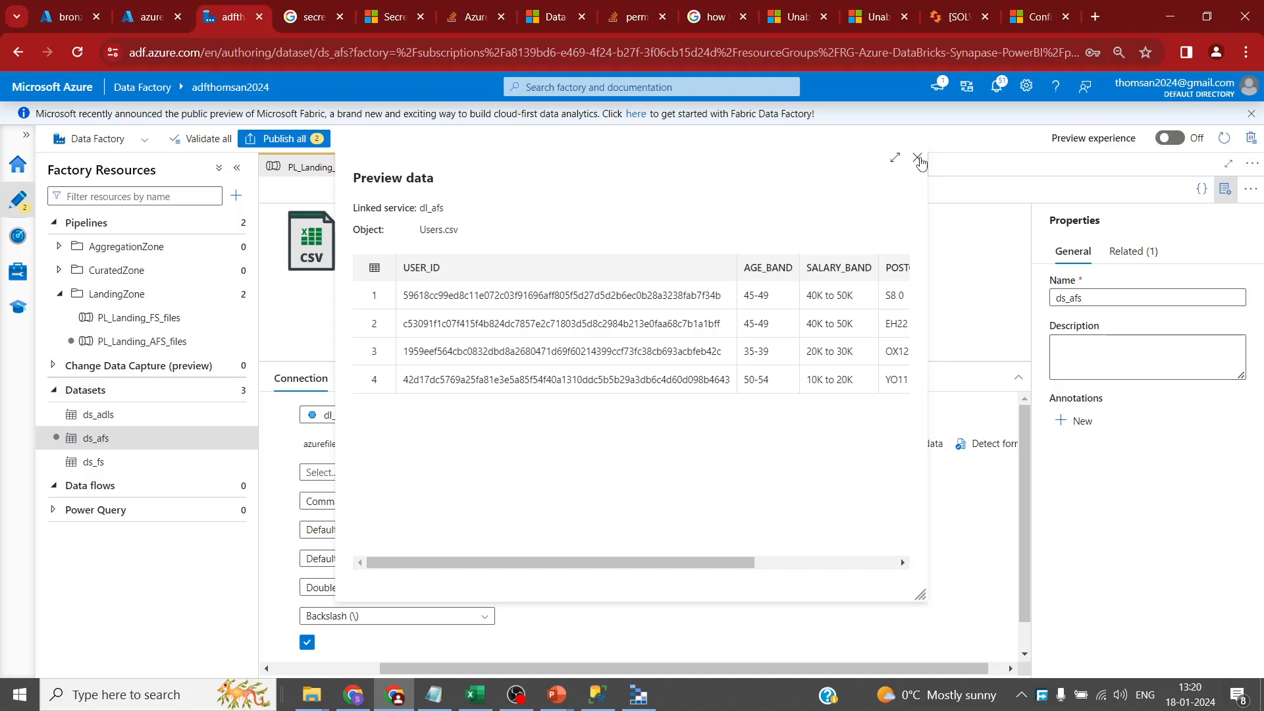
click(917, 158)
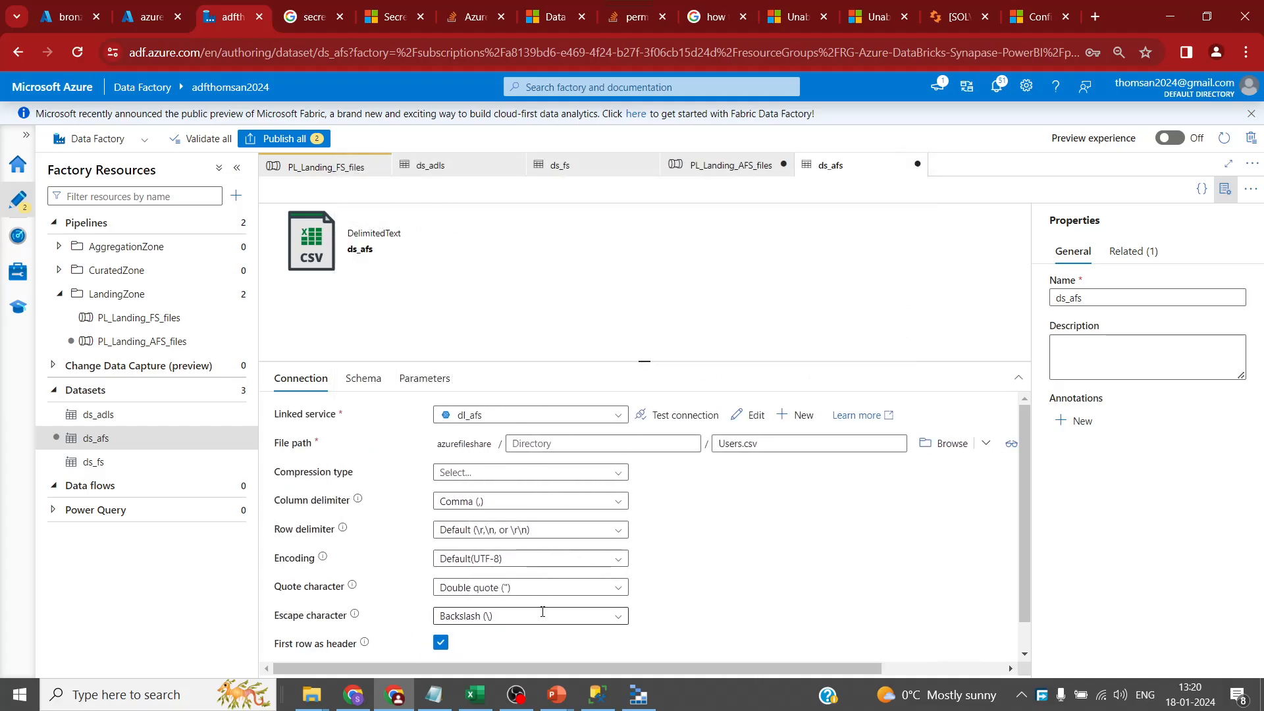
- Change the cp_afs_adls sink FileName from Dates.csv to Users.csv
click(735, 166)
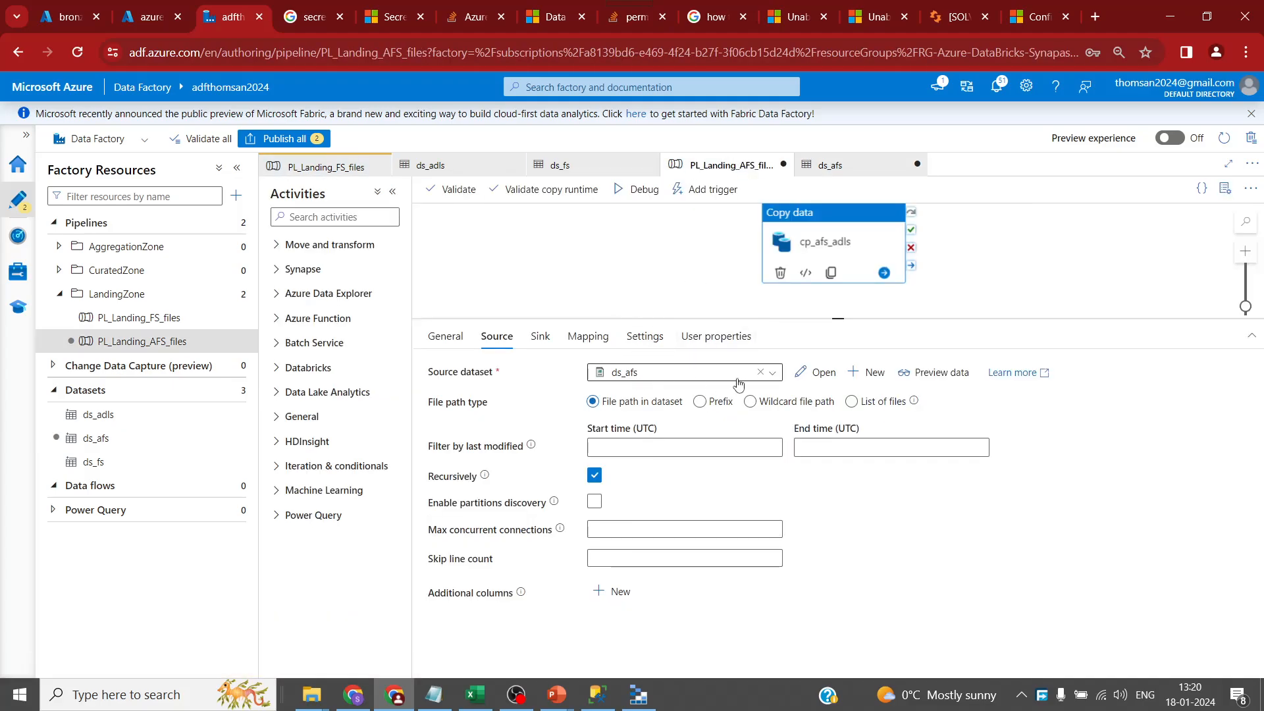
click(538, 337)
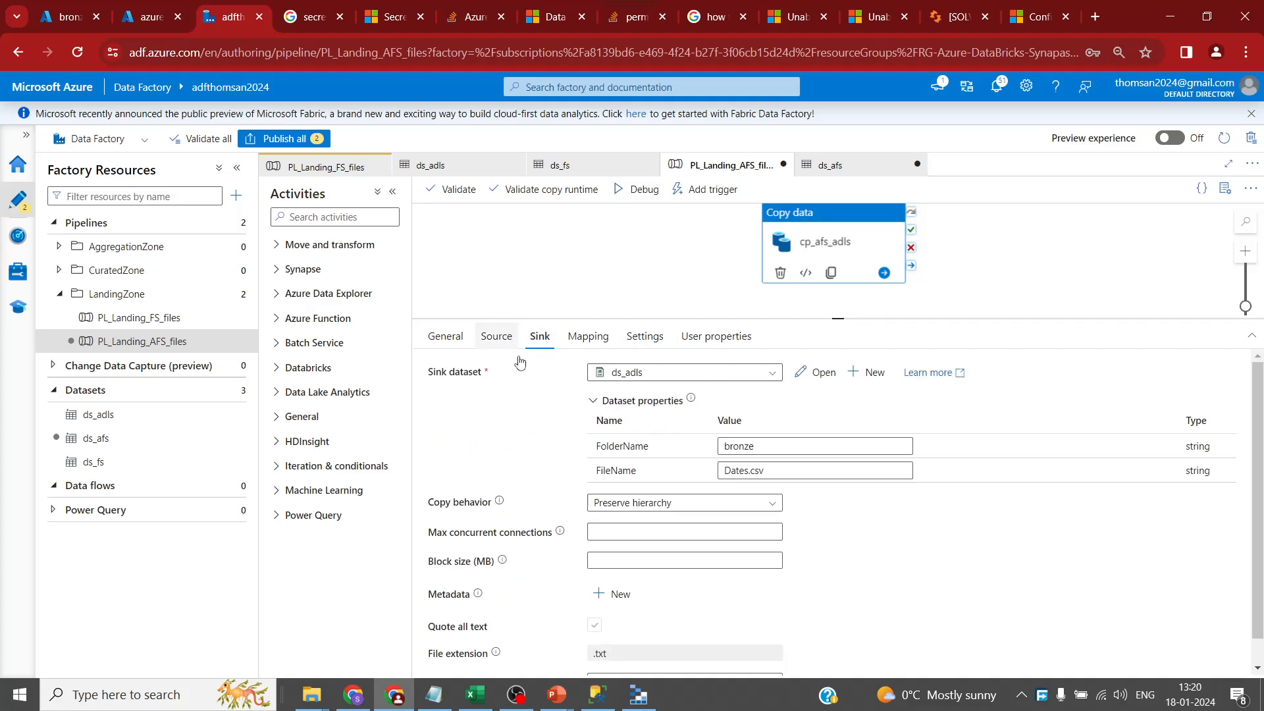
click(776, 472)
text(Users.csv)
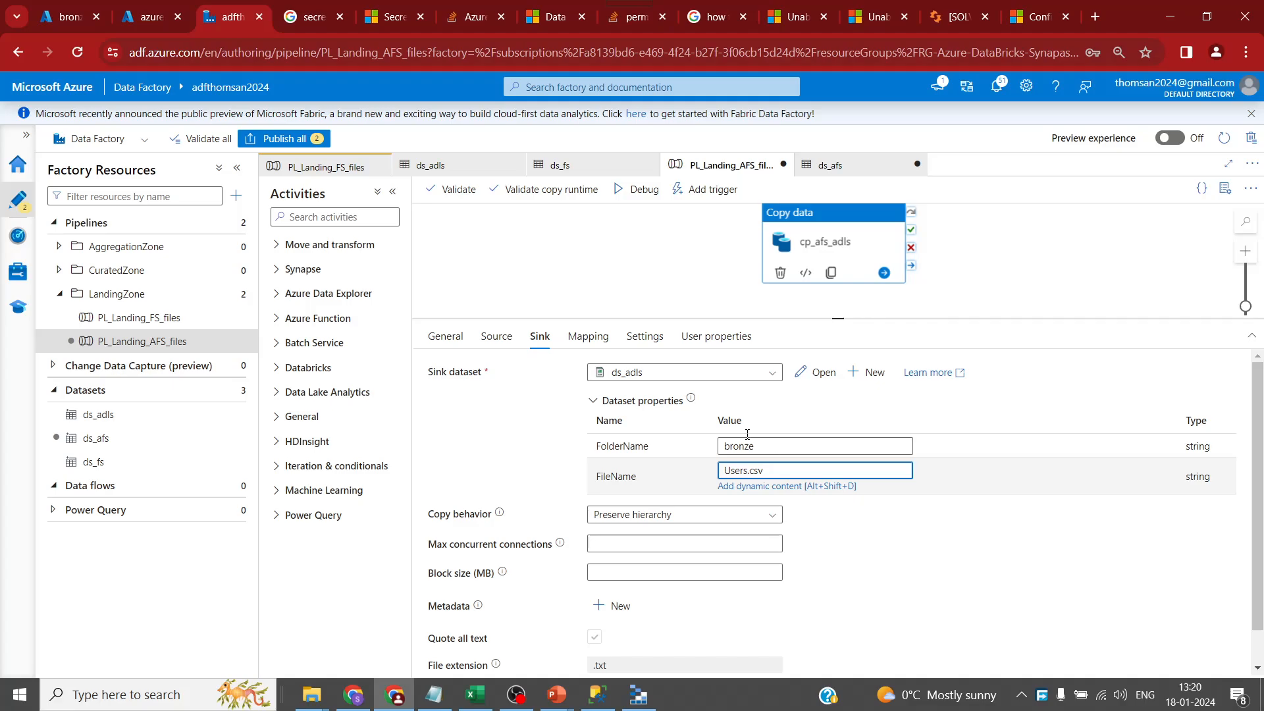
- Review the ds_afs source and ds_adls sink dataset settings and schema
drag(838, 319, 830, 366)
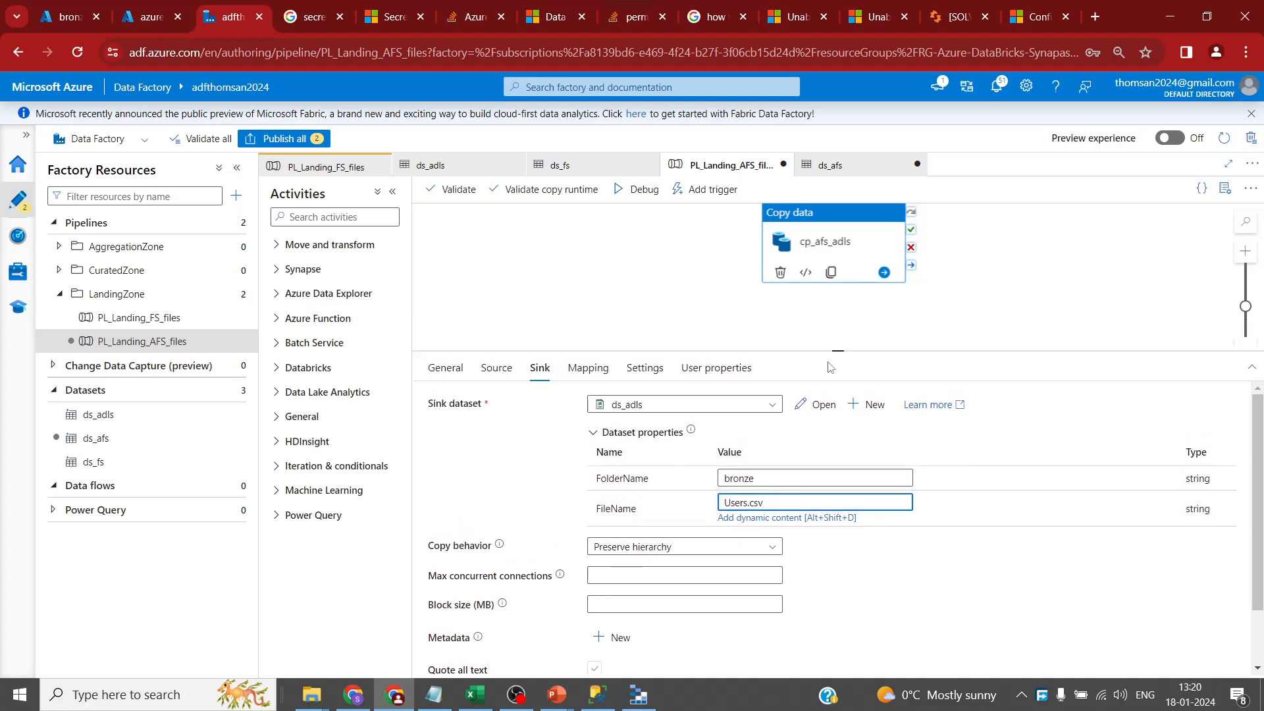
click(832, 164)
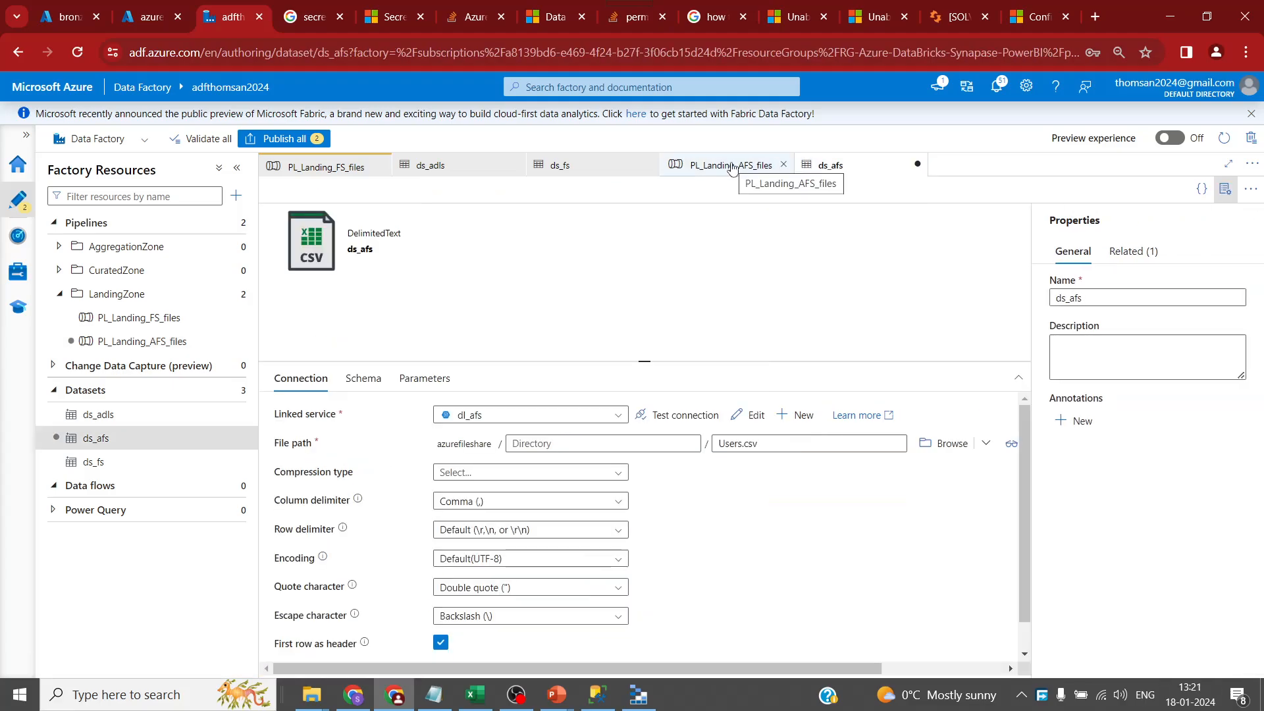
click(733, 167)
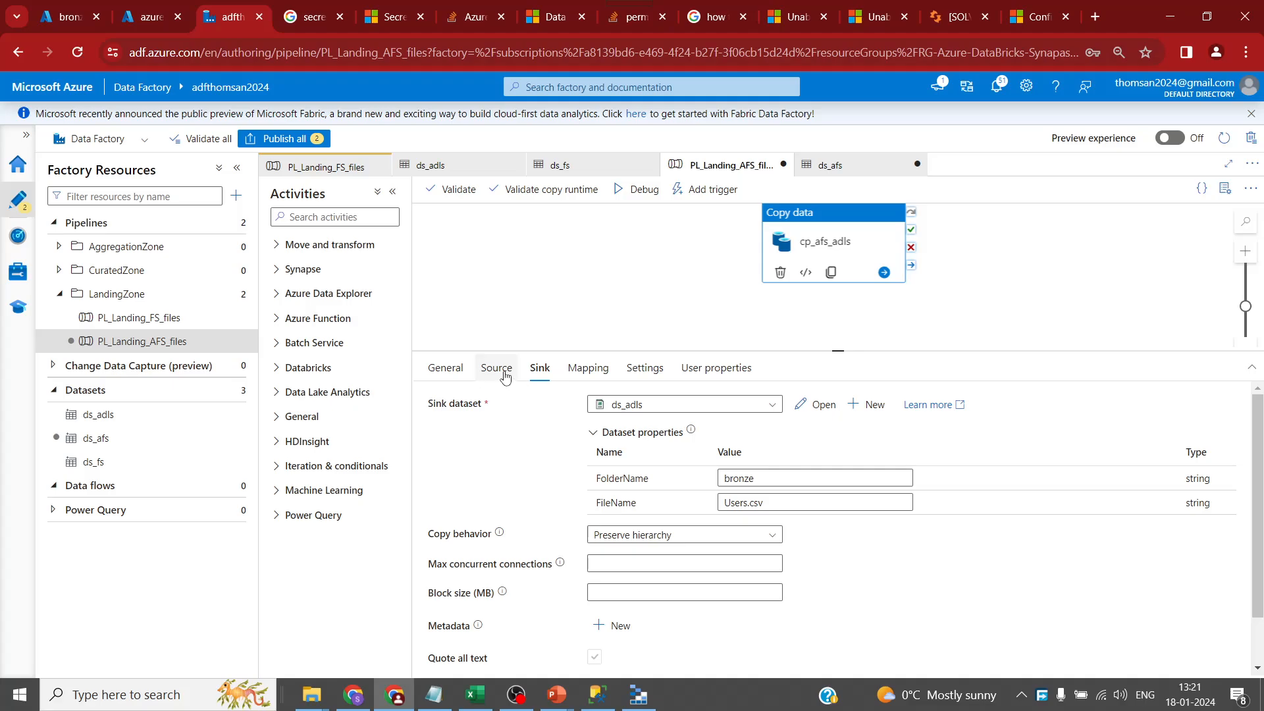
click(818, 404)
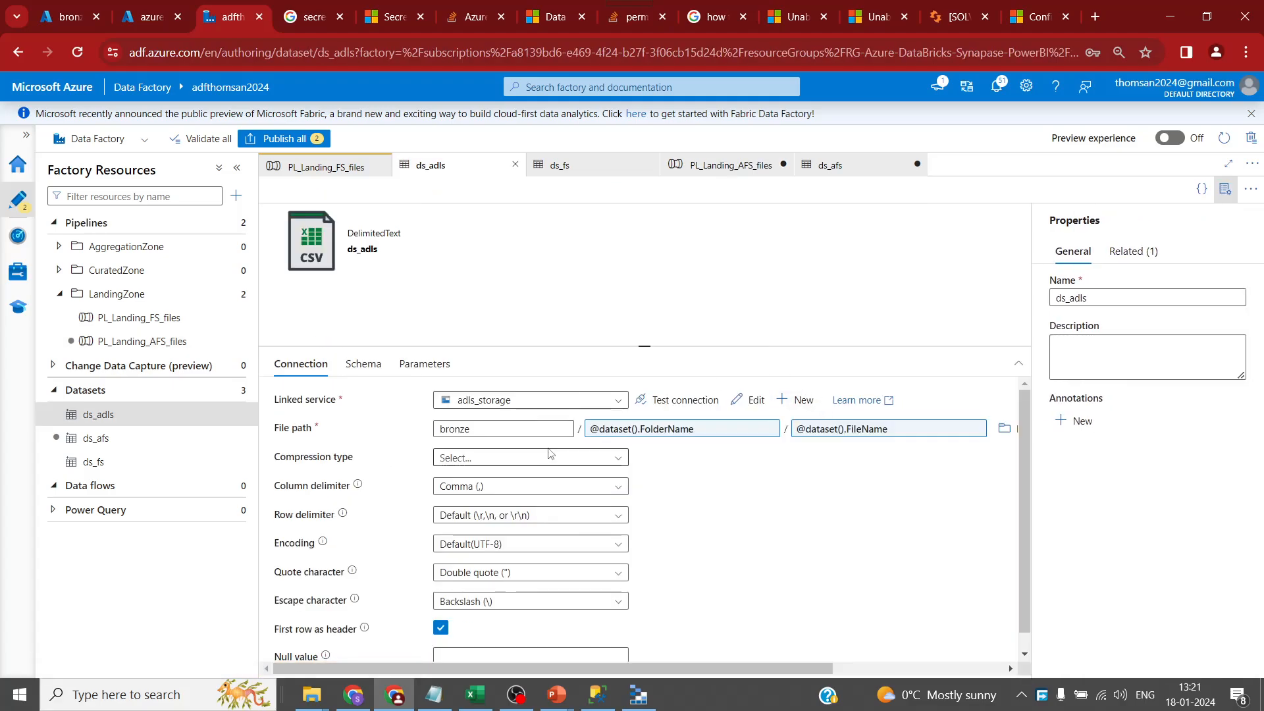
click(360, 366)
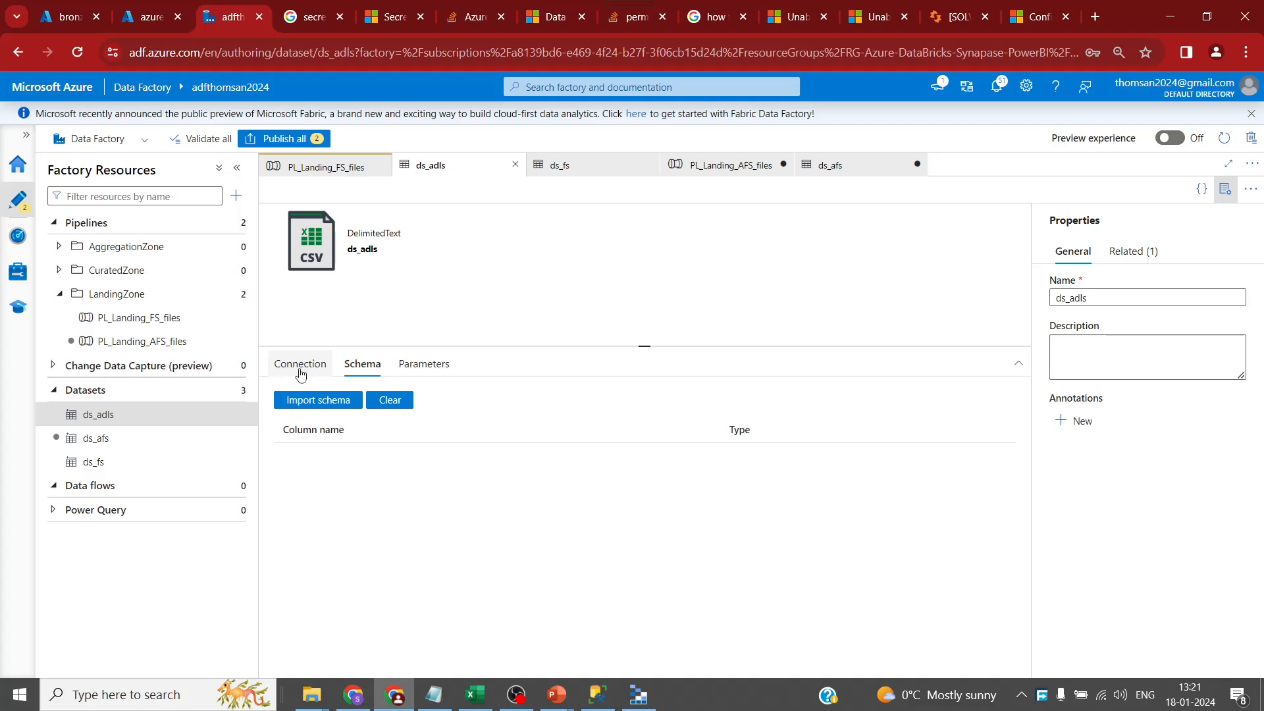
click(302, 366)
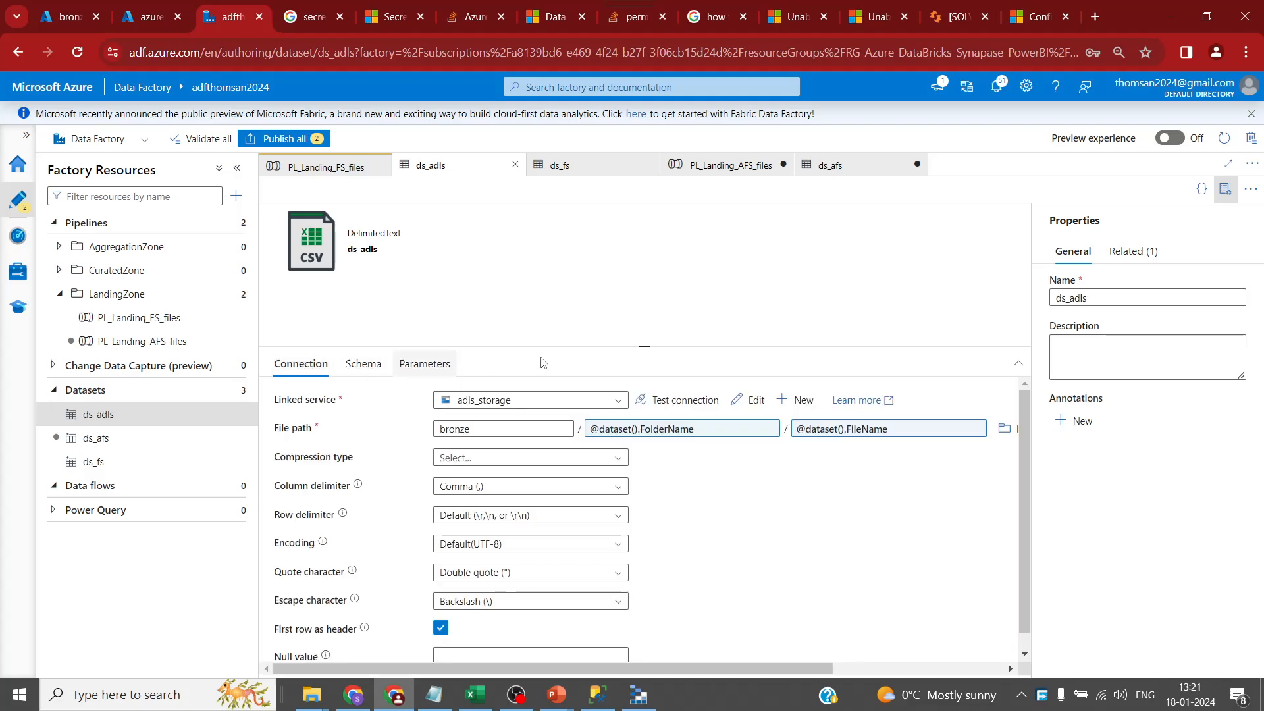
click(862, 170)
click(709, 169)
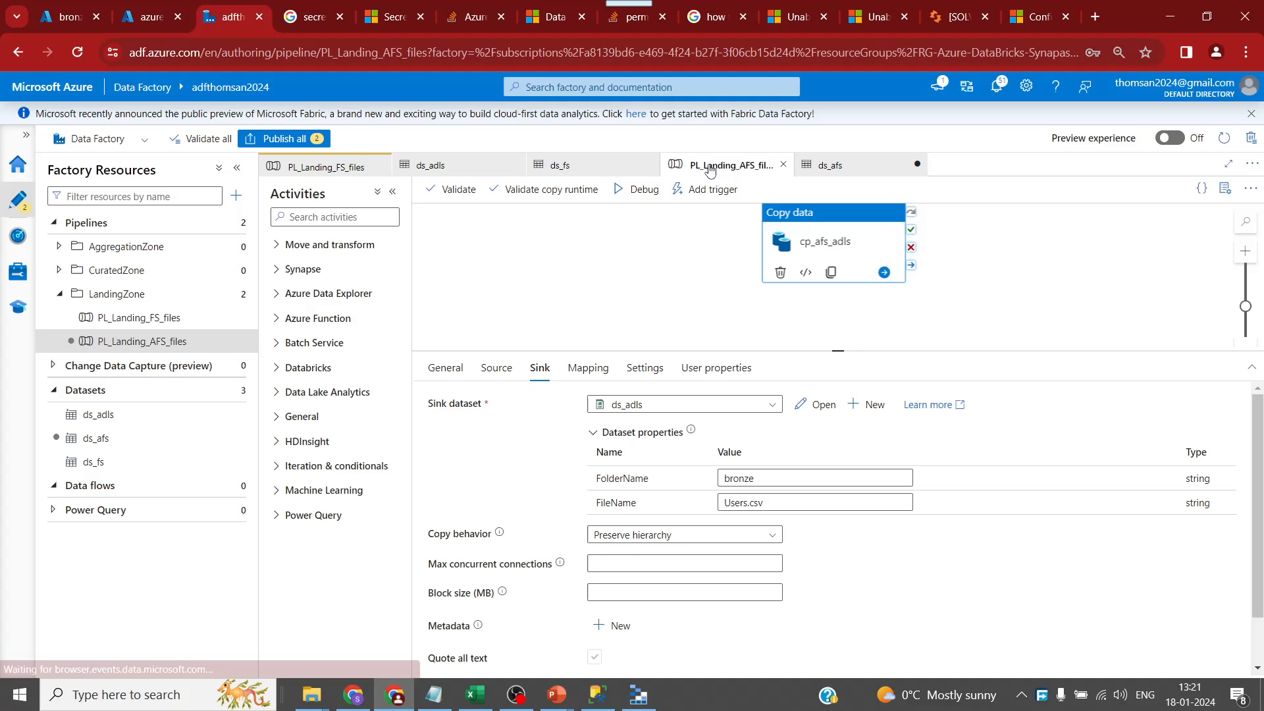
- Replace the PL_Landing_AFS_files sink FolderName value bronze with User
drag(770, 478, 689, 483)
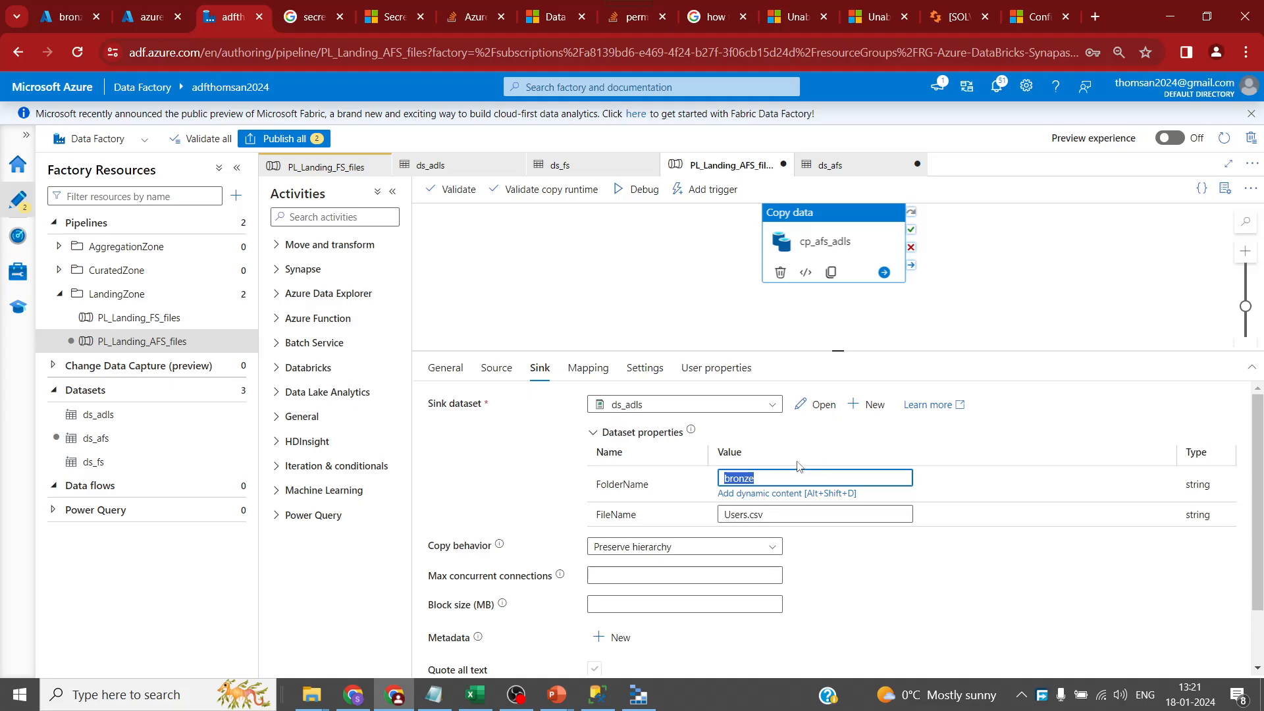
text(User)
click(497, 370)
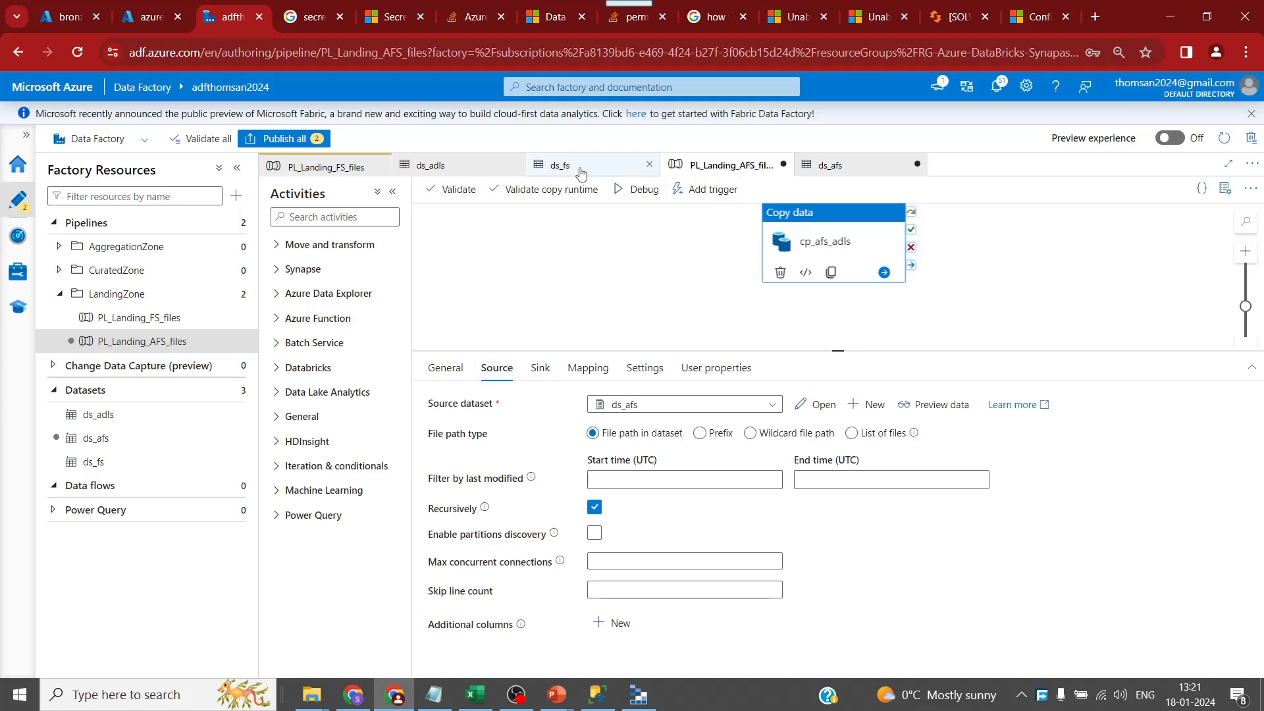
- Change PL_Landing_FS_files' cp_fs_adls sink FolderName to Date and refresh the bronze container listing
click(349, 168)
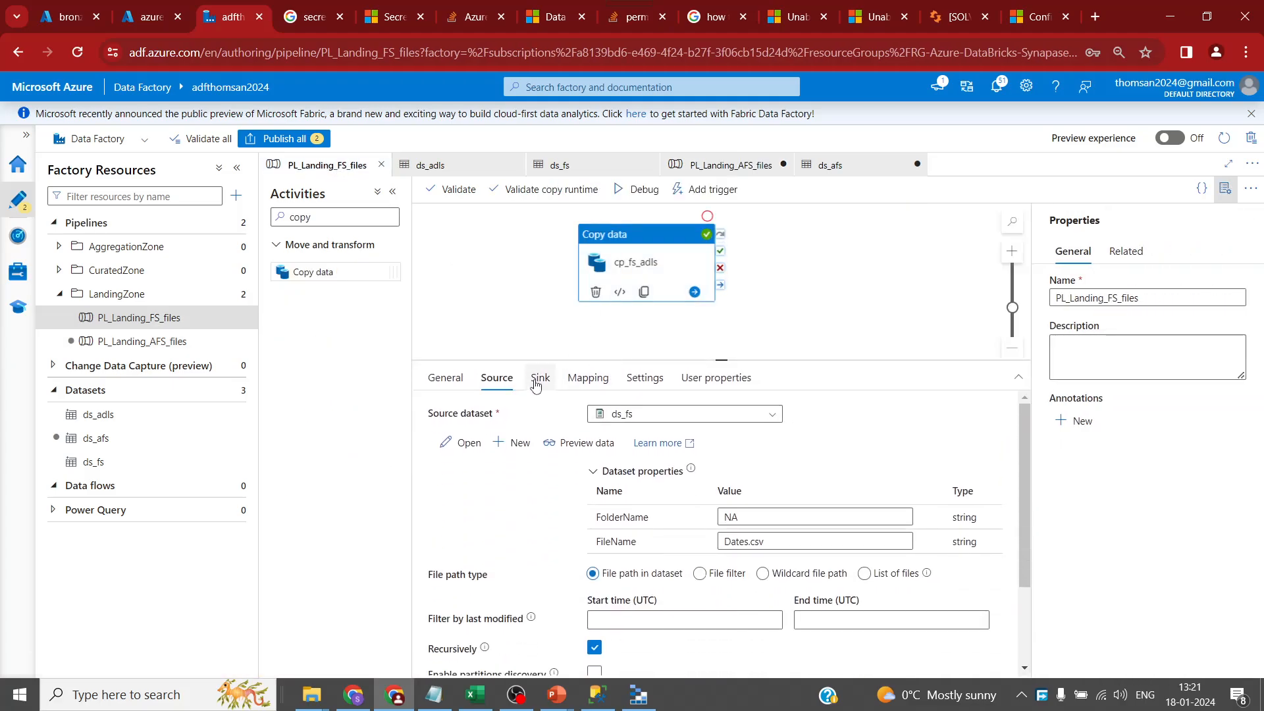
click(538, 381)
double_click(746, 485)
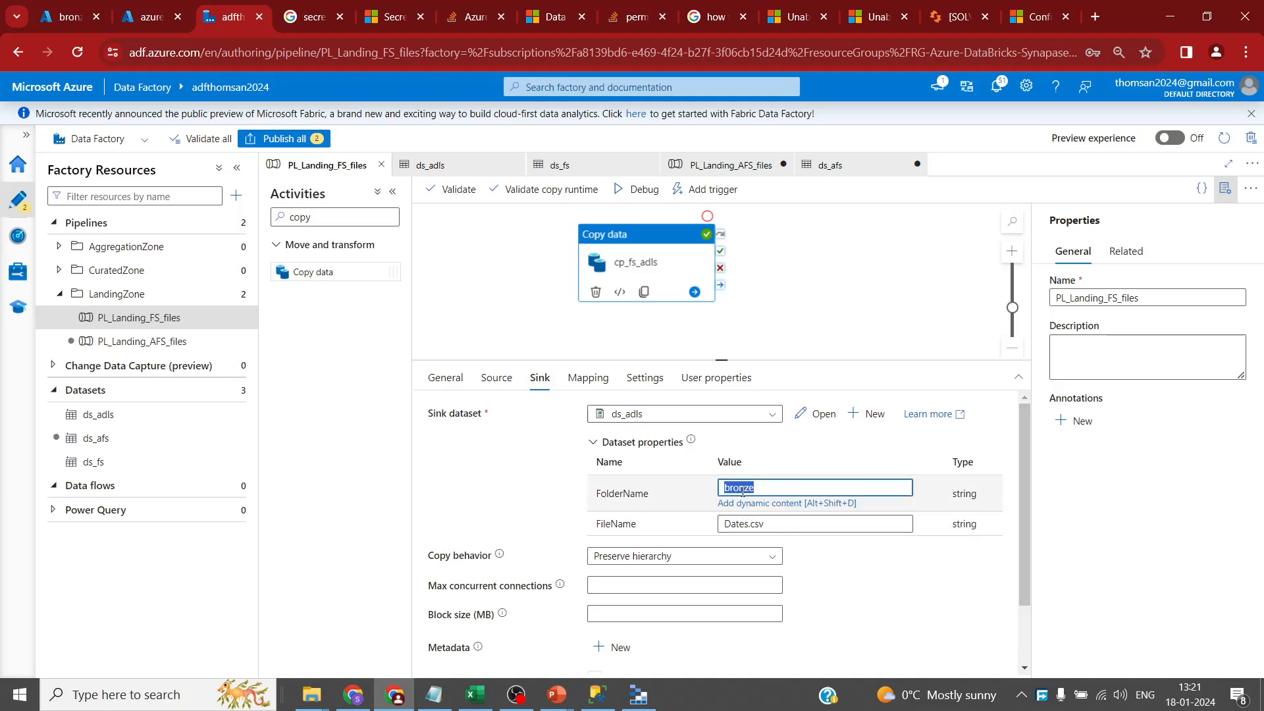
text(Date)
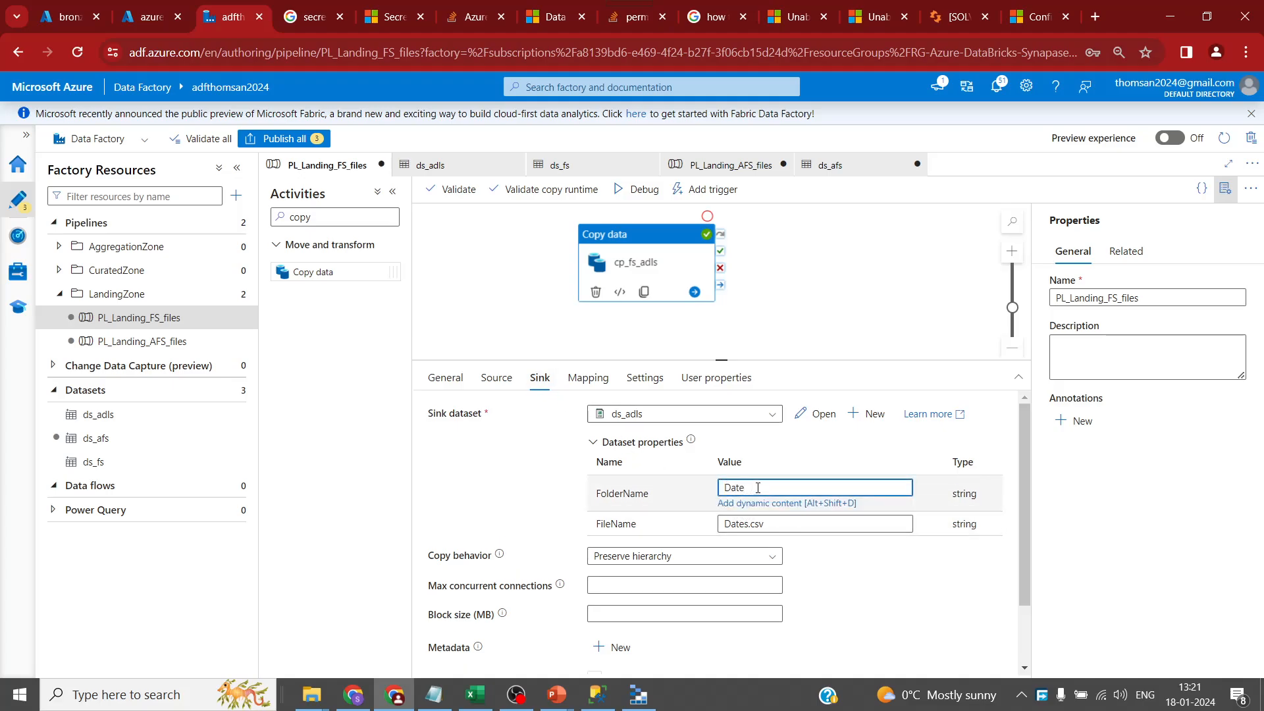
click(64, 19)
click(389, 182)
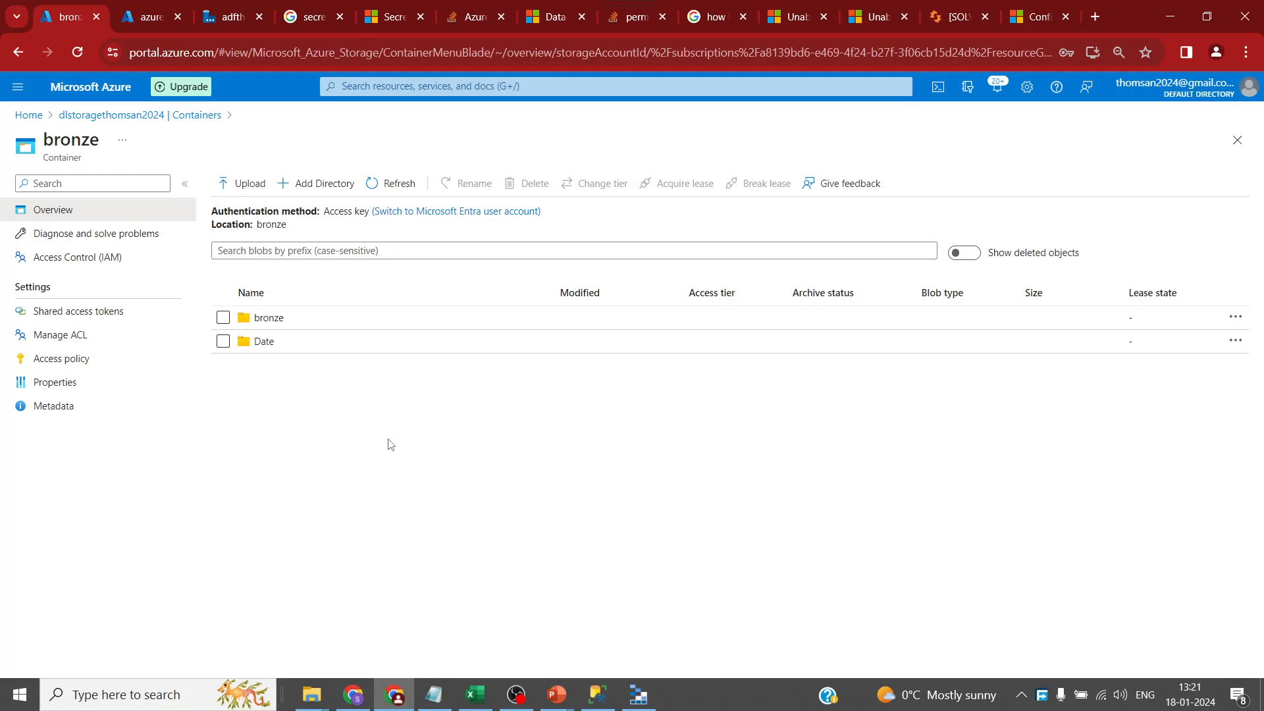
- Delete the nested bronze folder from the bronze container and return to the Data Factory pipeline
right_click(287, 323)
click(347, 433)
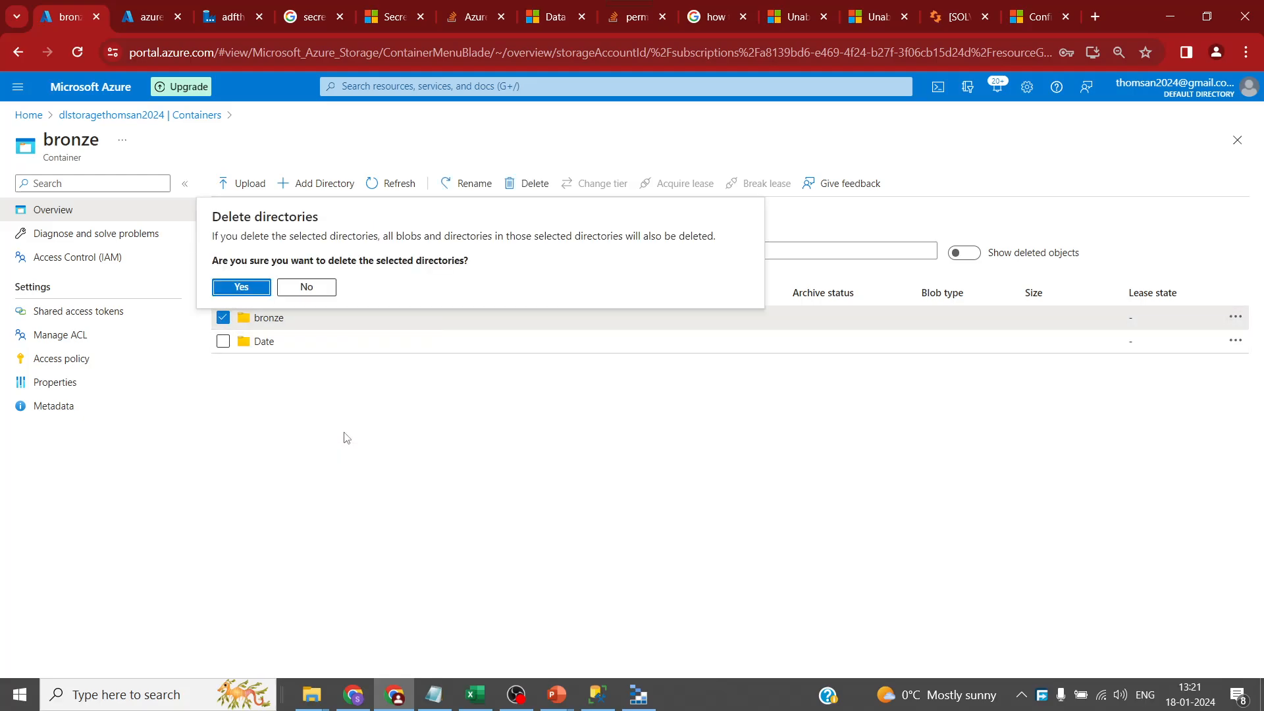
click(245, 288)
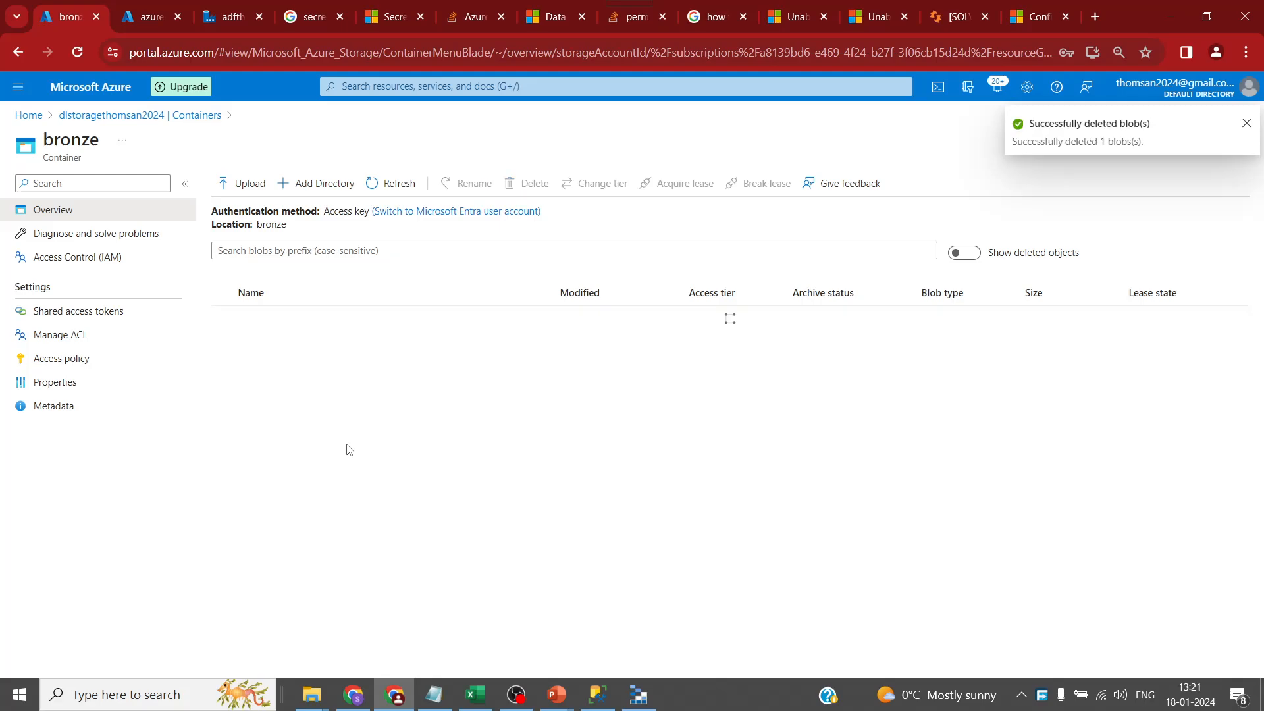
click(223, 20)
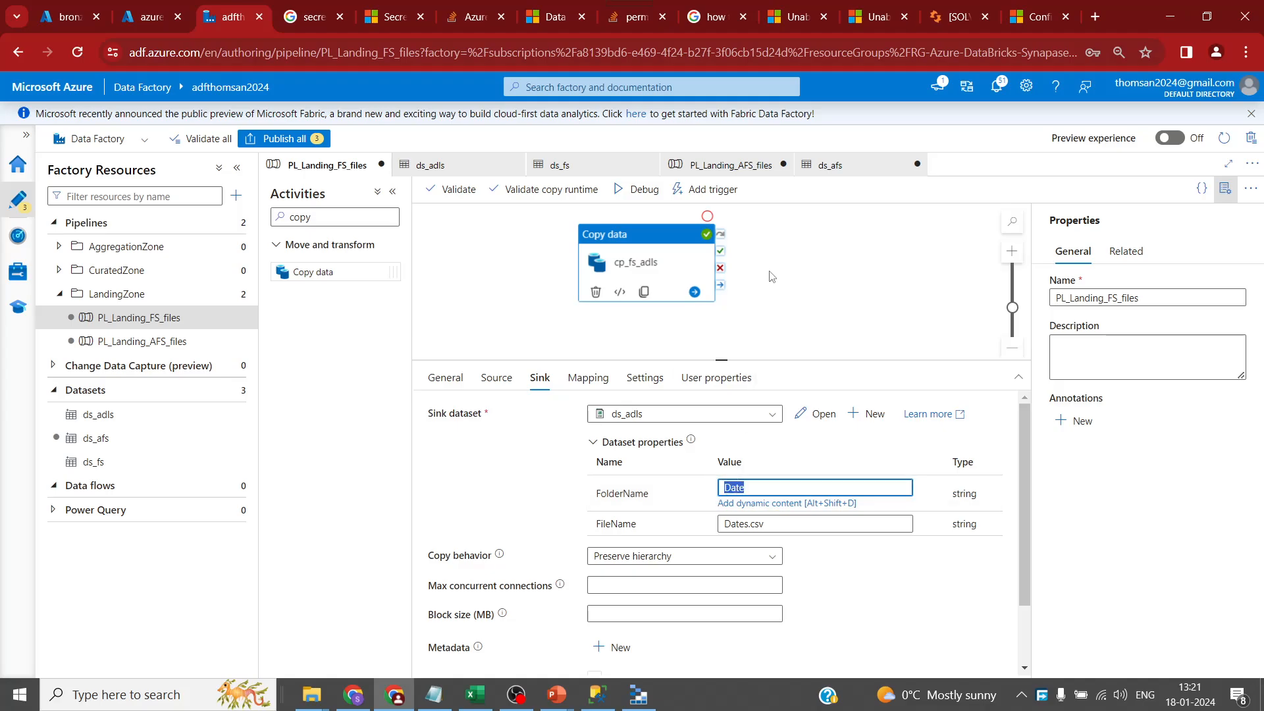
- Paste a duplicate of the cp_afs_adls copy activity into PL_Landing_AFS_files
click(730, 166)
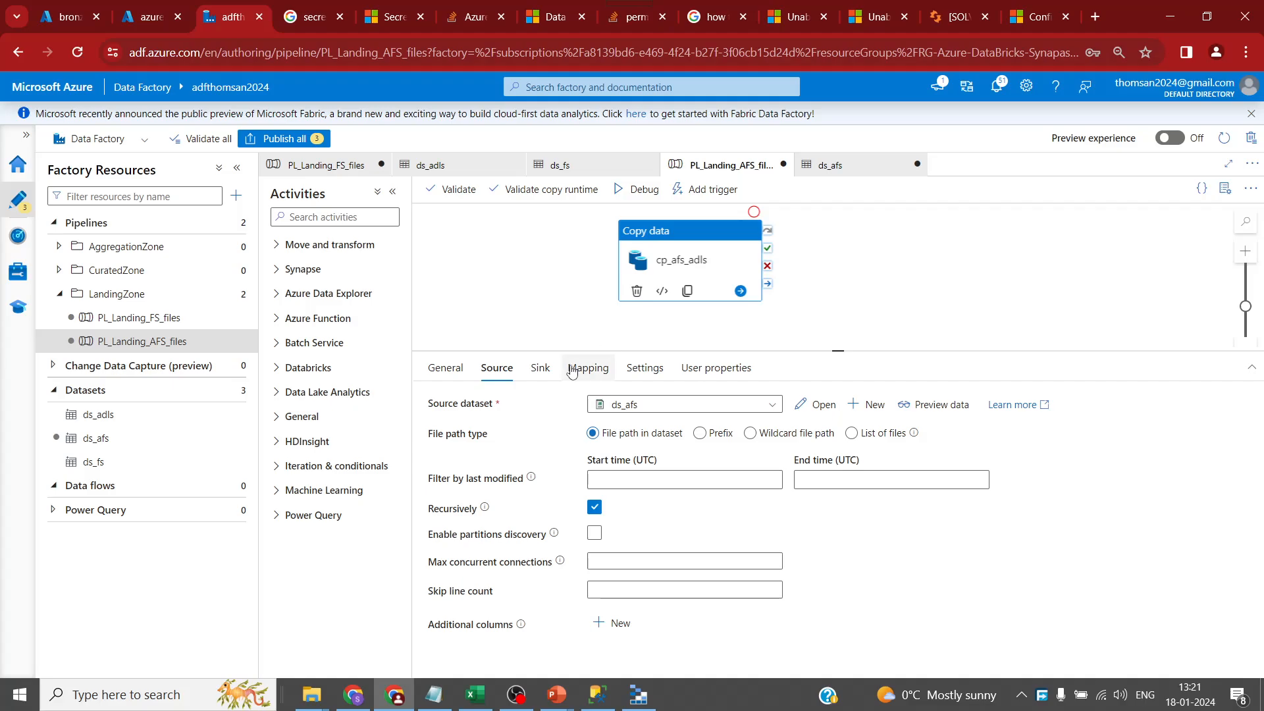
click(550, 374)
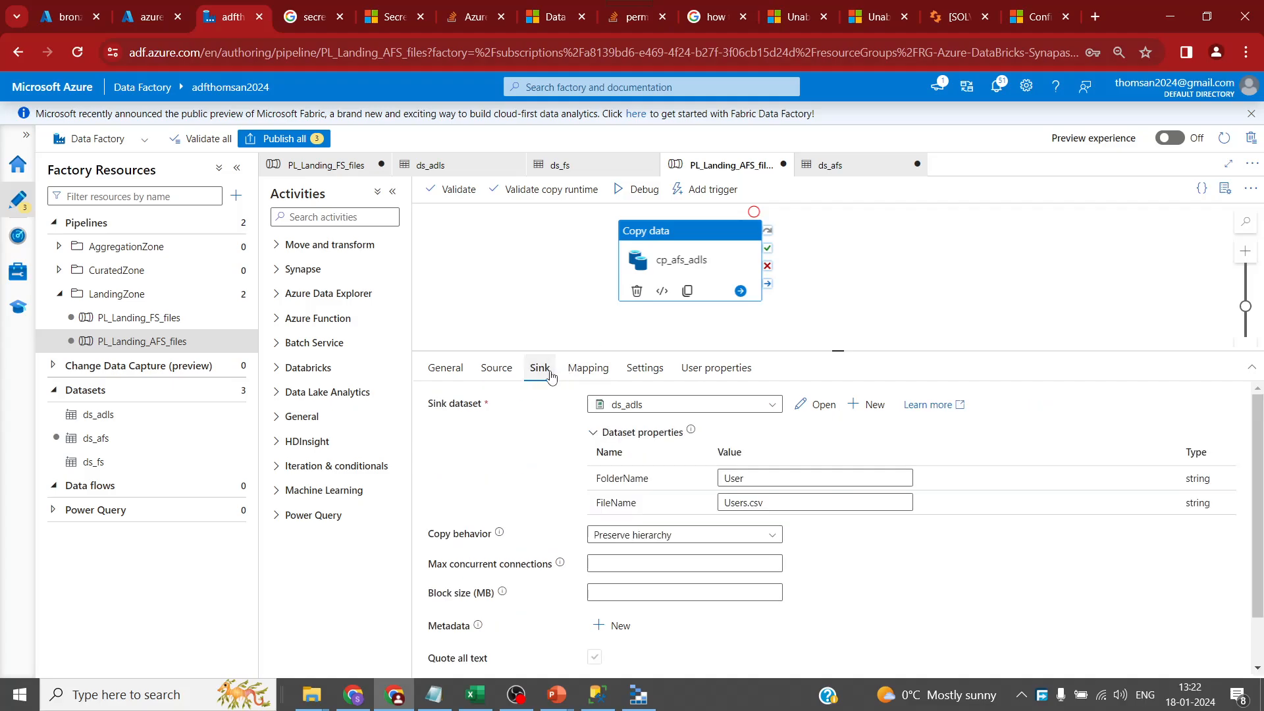
double_click(732, 478)
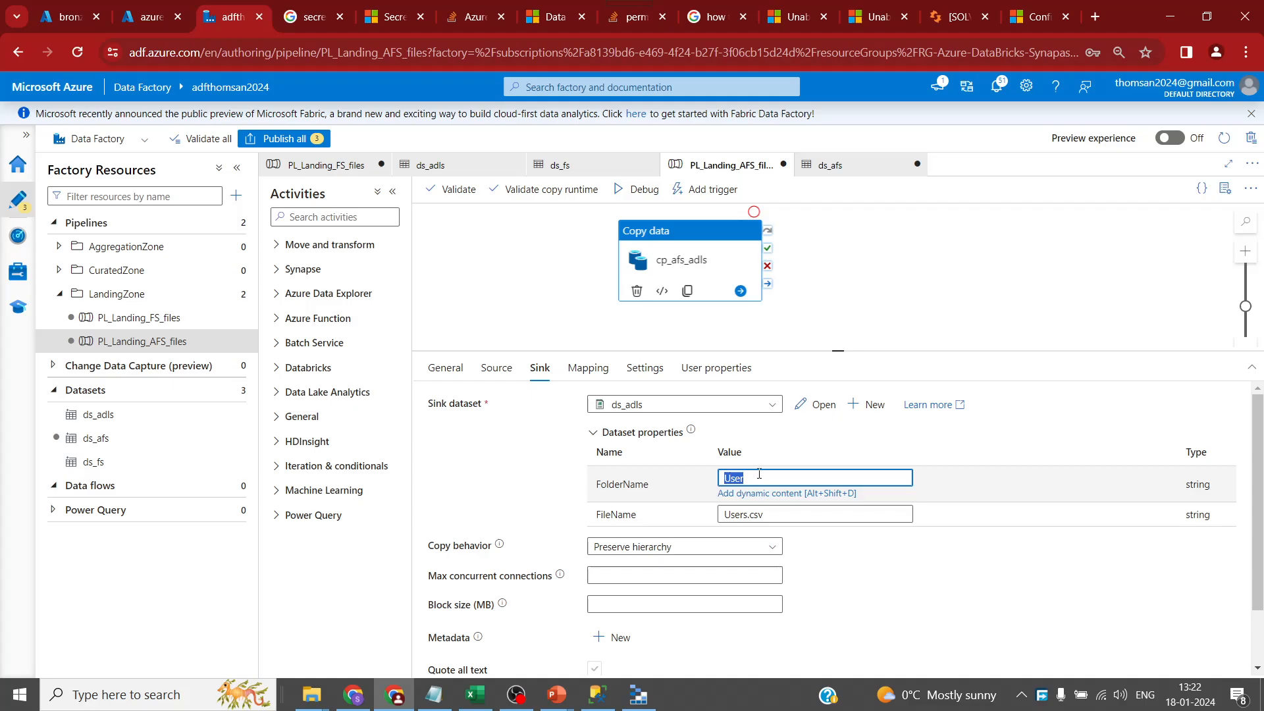
click(747, 318)
click(718, 273)
key(ctrl+c)
click(890, 256)
key(ctrl+v)
- Rename the original cp_afs_adls_user and the duplicate cp_afs_adls_account, then review the duplicate's source and sink
drag(720, 268, 653, 273)
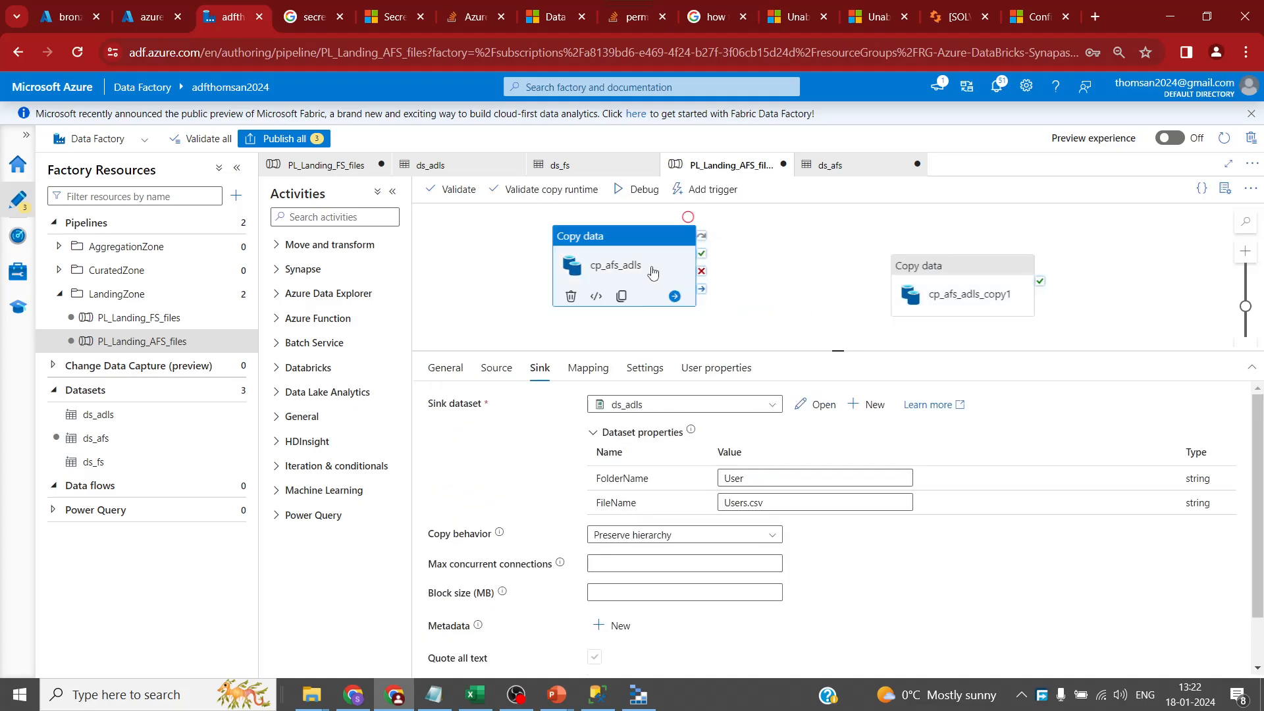
click(445, 368)
click(652, 403)
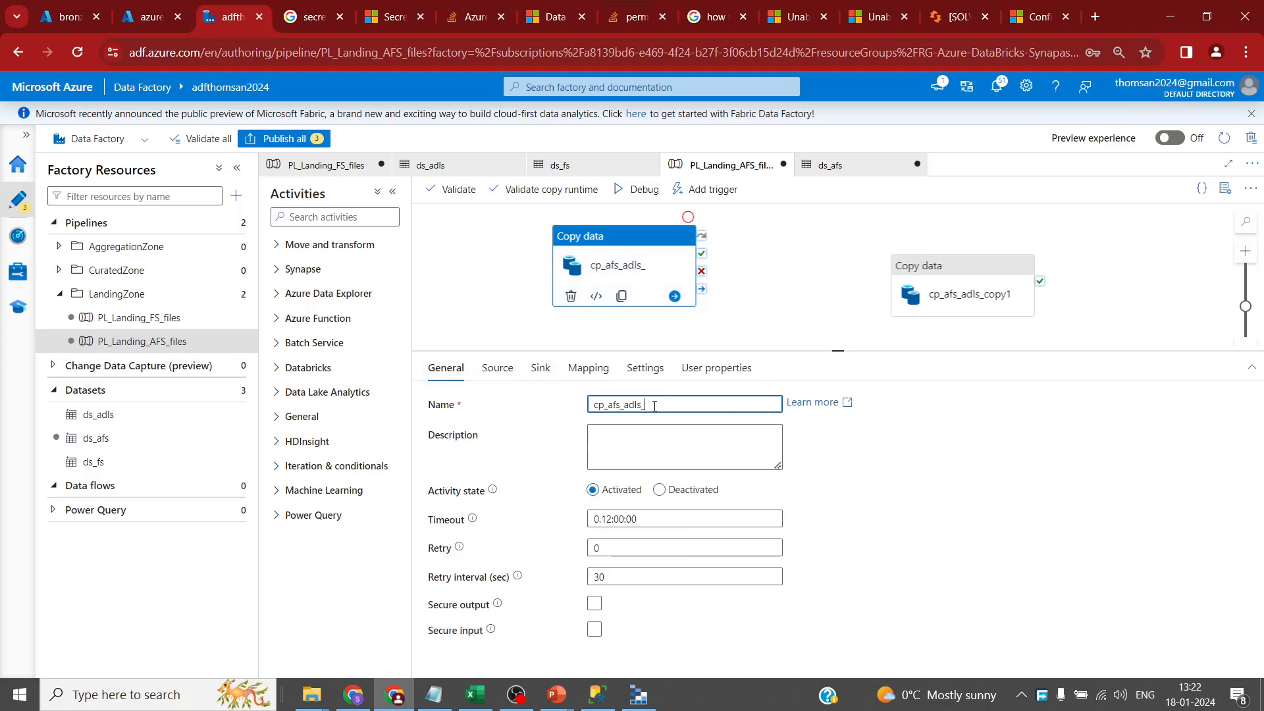
text(_user)
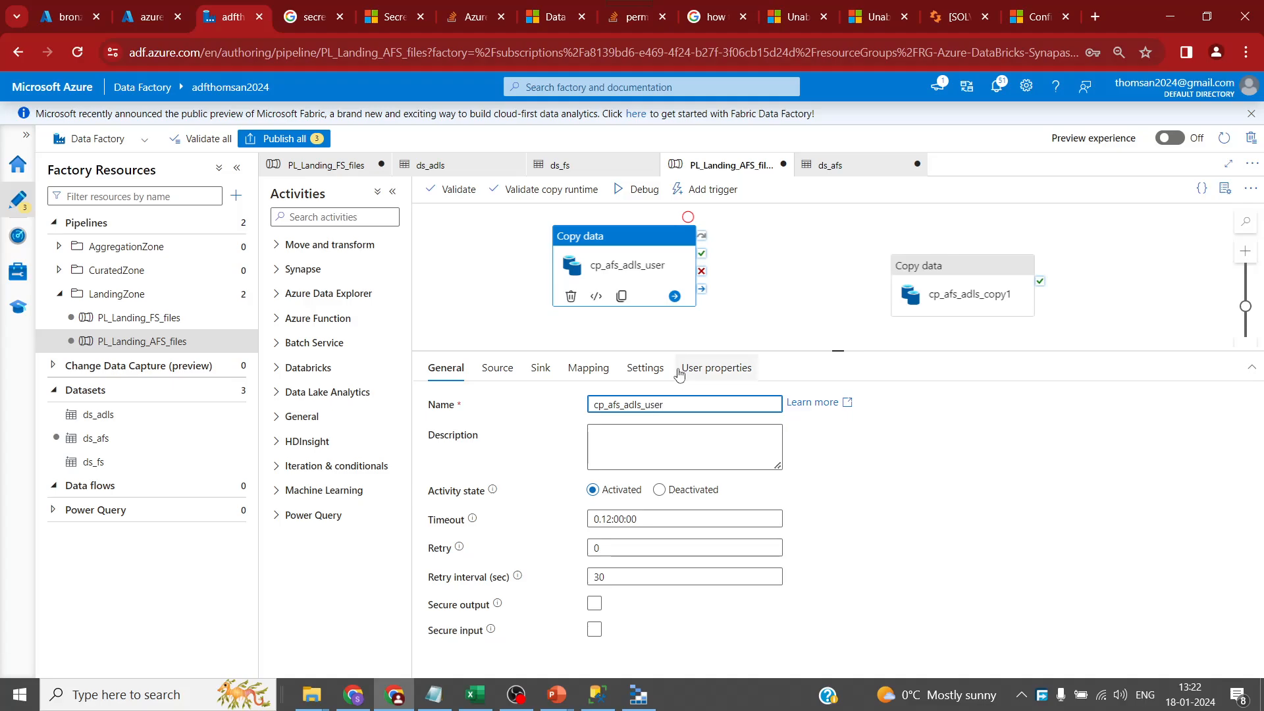
click(1023, 293)
shift+click(646, 406)
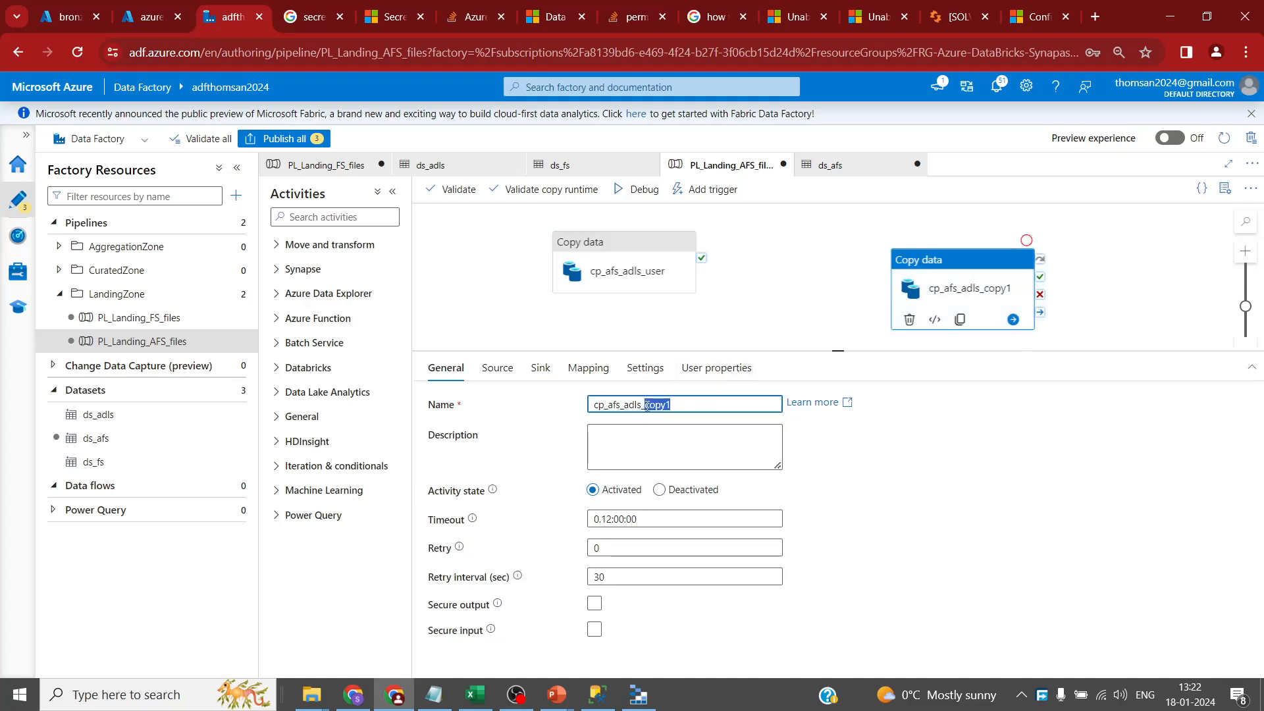
text(Acco)
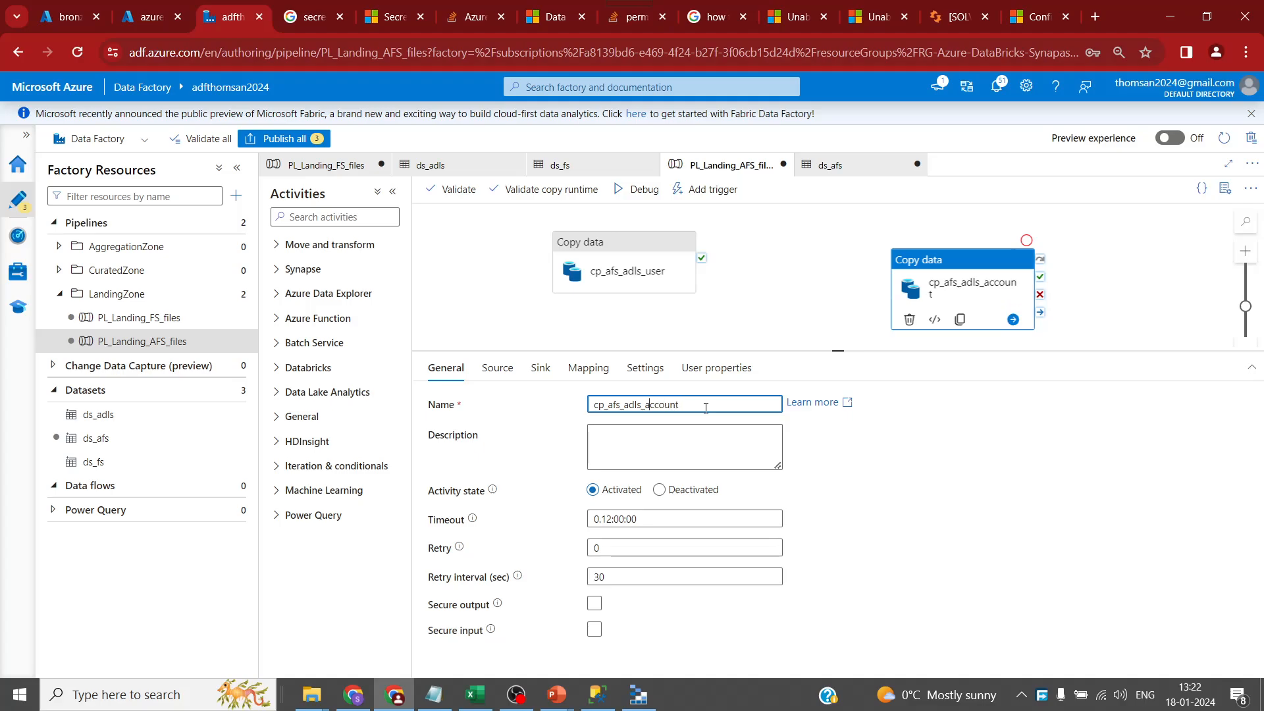
click(497, 367)
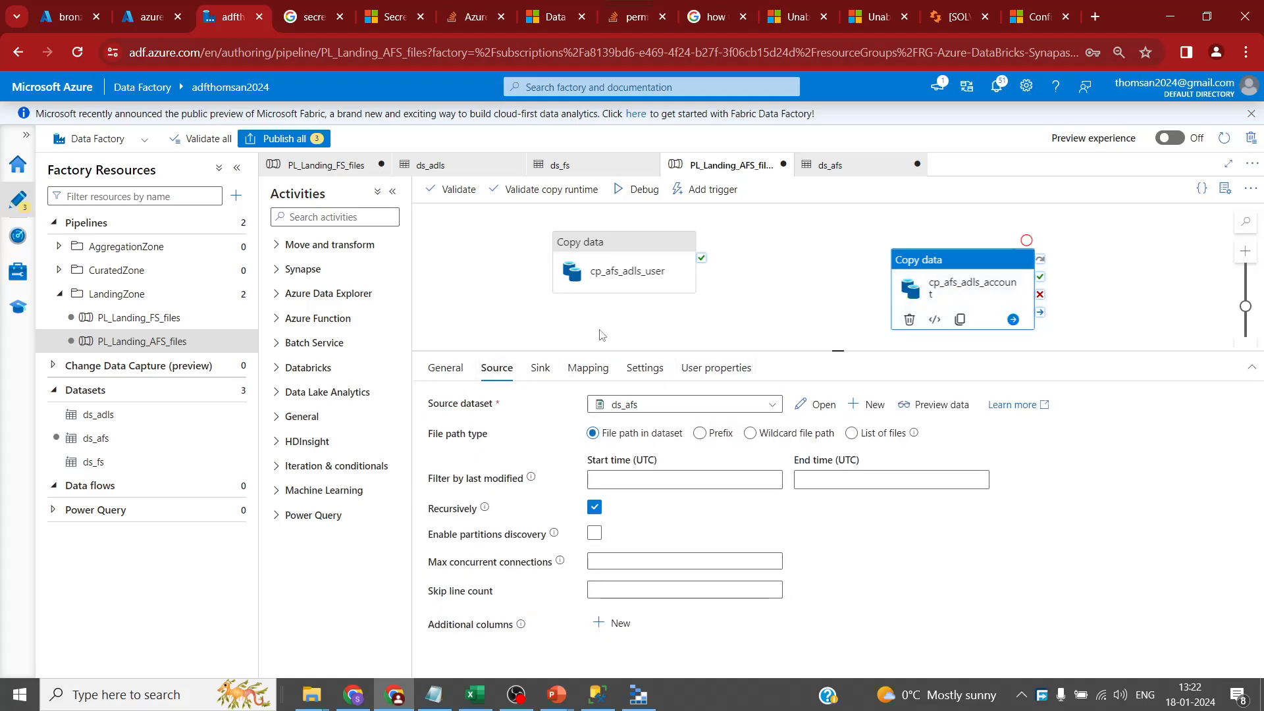
click(540, 369)
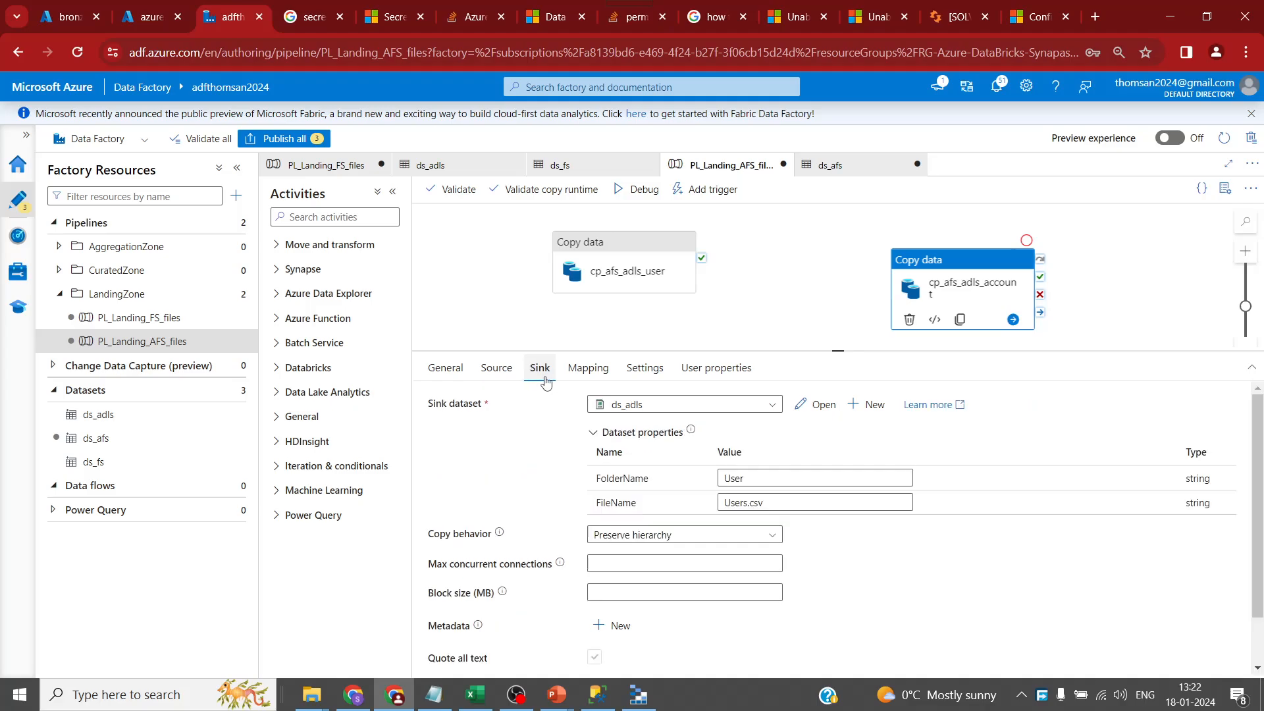
click(497, 368)
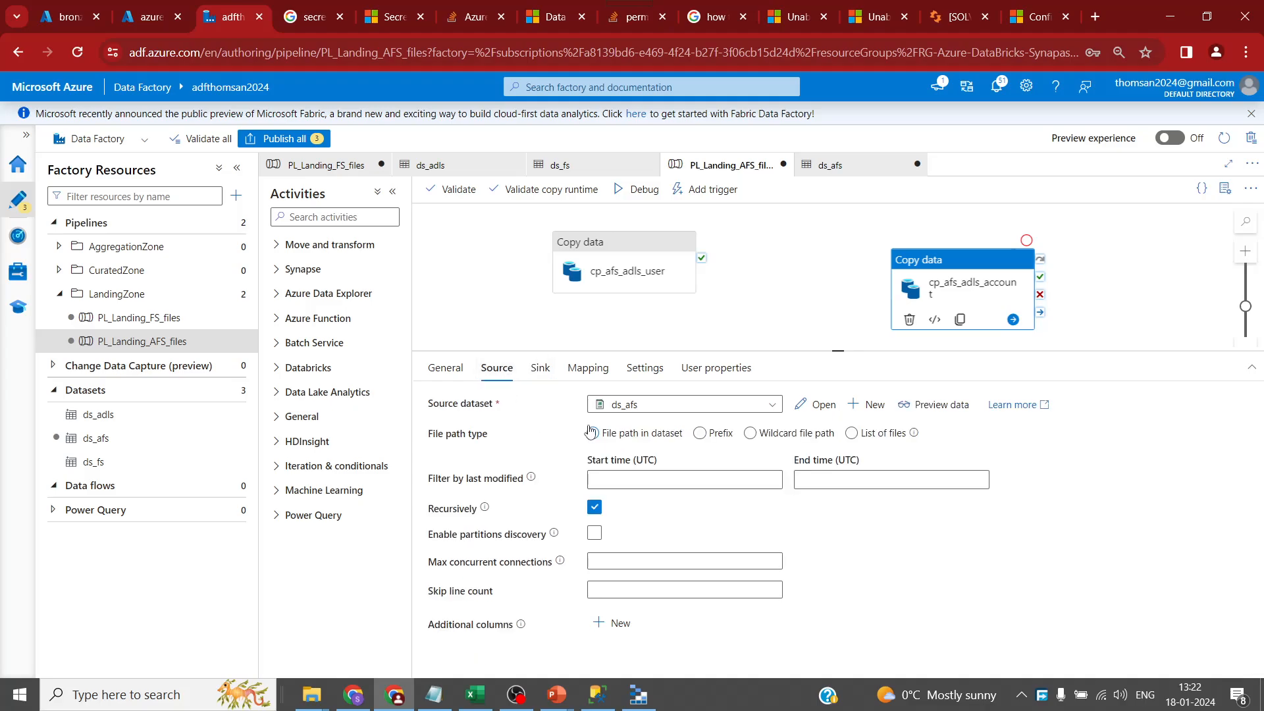
- Add a String parameter named FileName to the ds_afs dataset and focus its value in the pipeline source
click(822, 405)
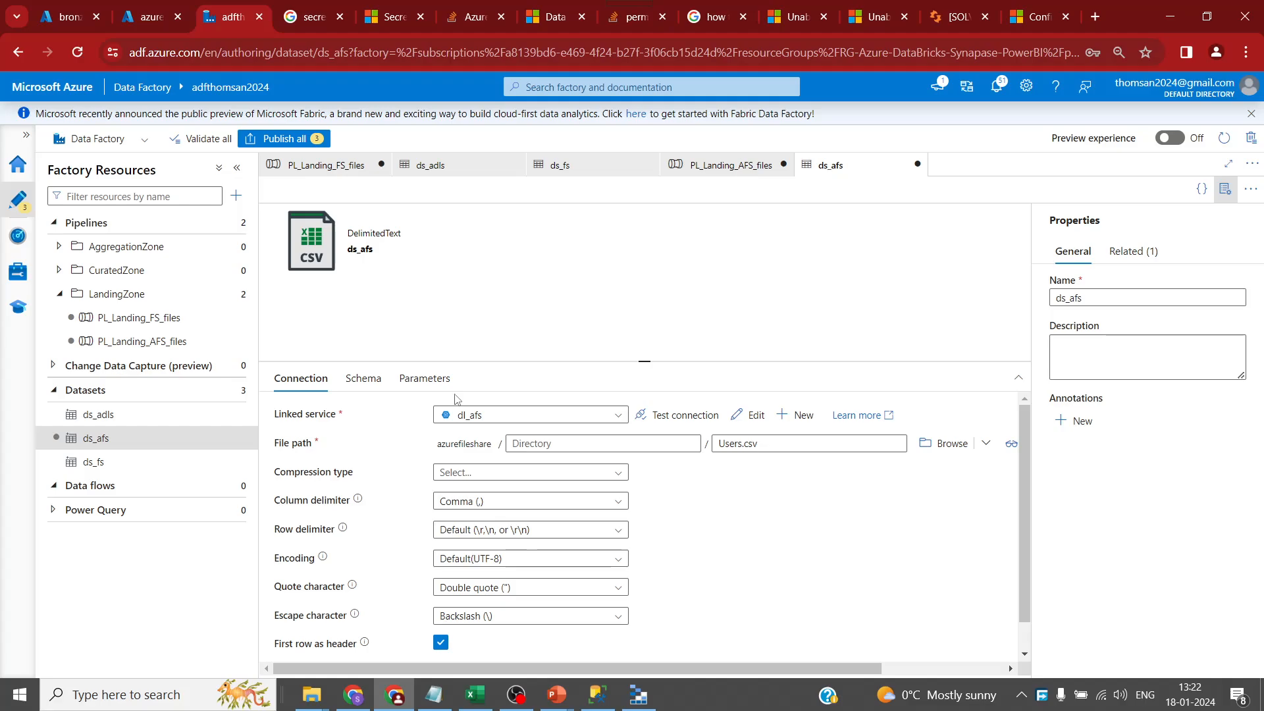
click(424, 378)
click(304, 419)
click(389, 471)
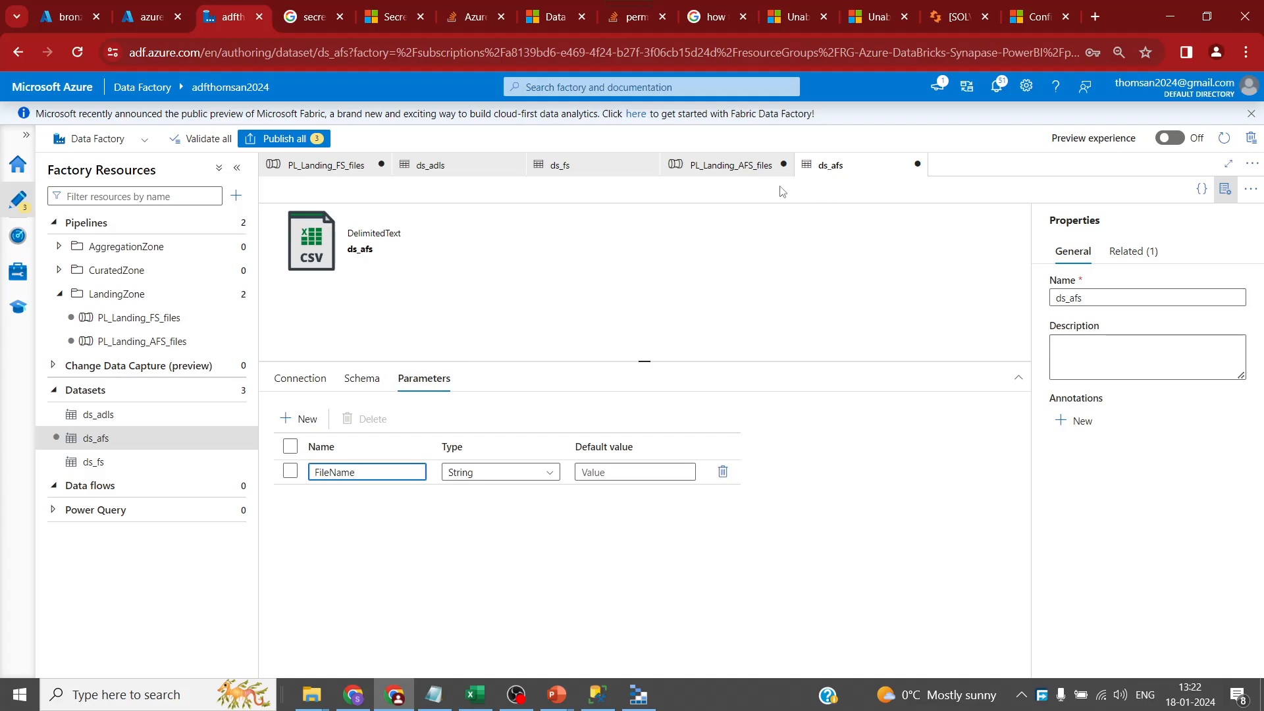
click(745, 165)
click(757, 484)
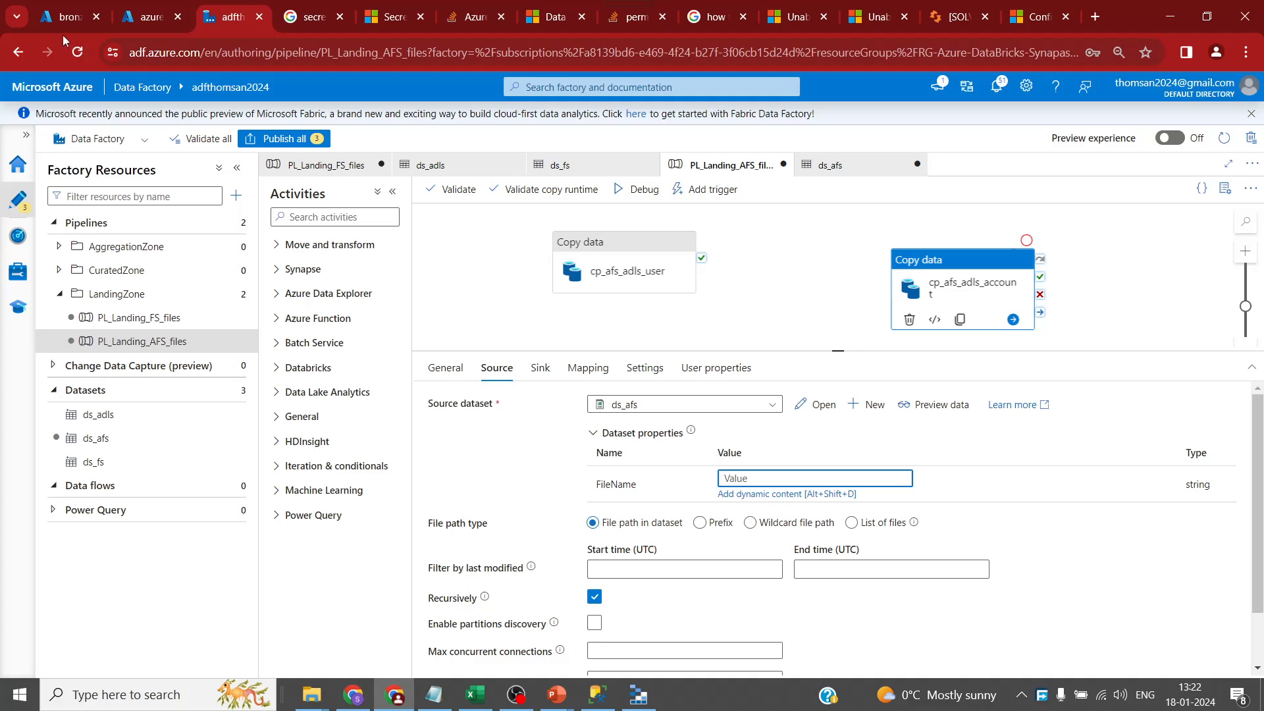
click(71, 17)
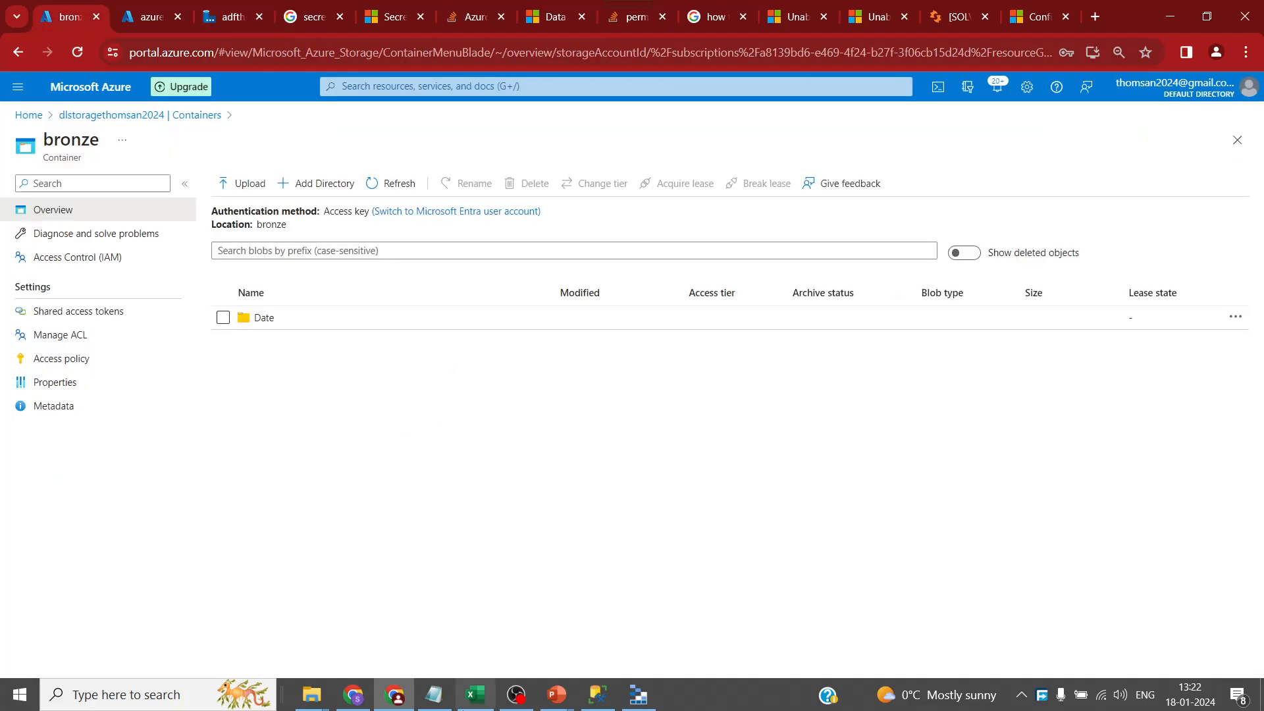
- Paste the AccountsLegacy.csv file name into cp_afs_adls_account's source FileName
mouse_move(311, 695)
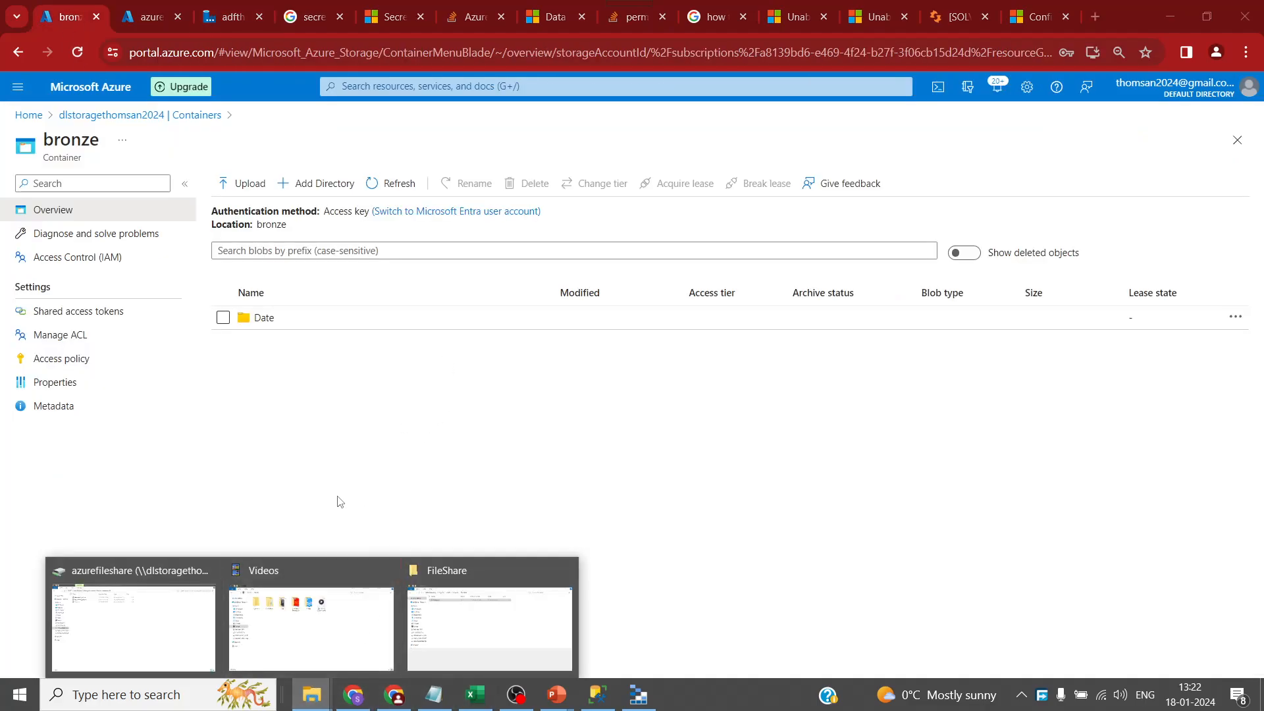
click(137, 595)
click(246, 104)
click(245, 103)
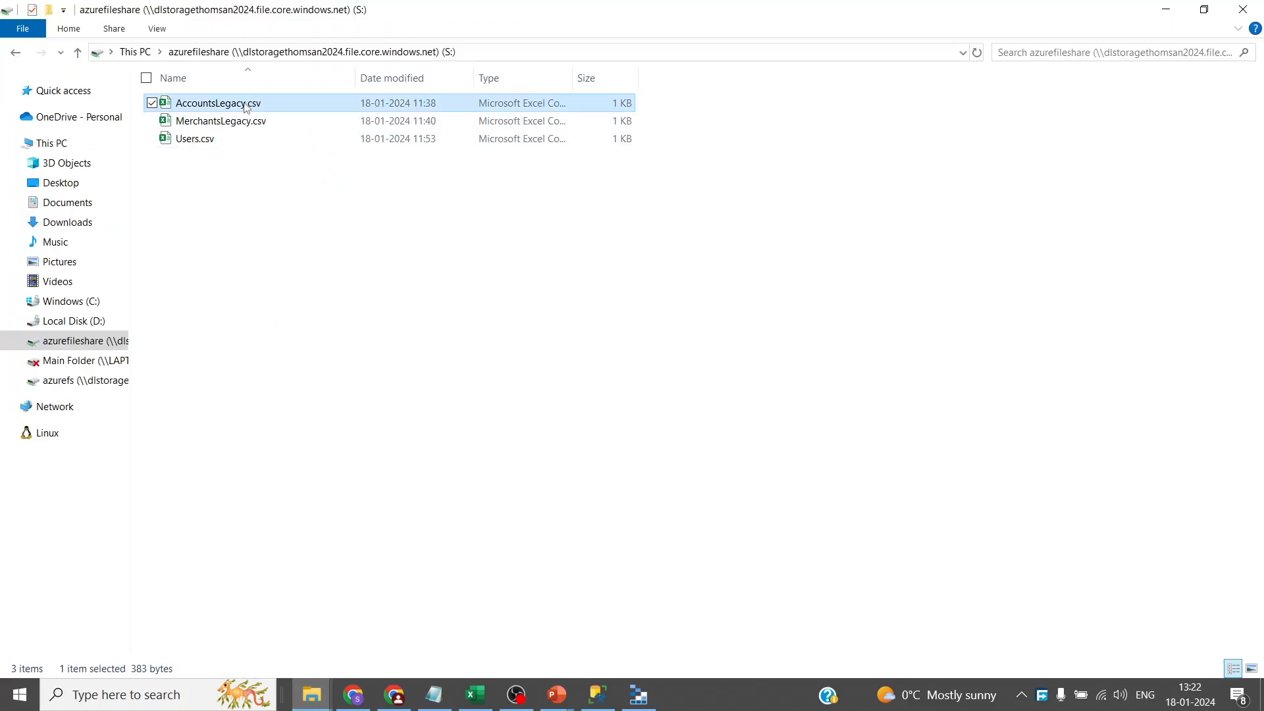
drag(264, 105, 130, 109)
click(326, 195)
key(alt+Tab)
click(230, 18)
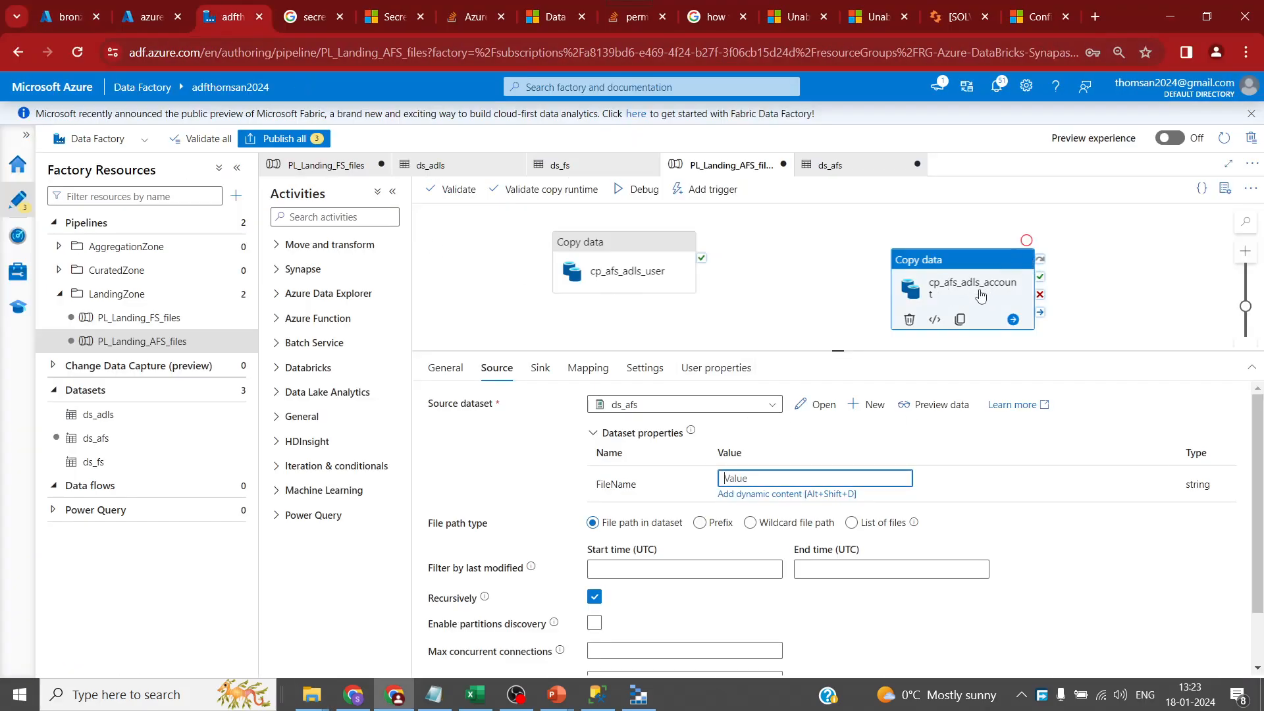
key(ctrl+v)
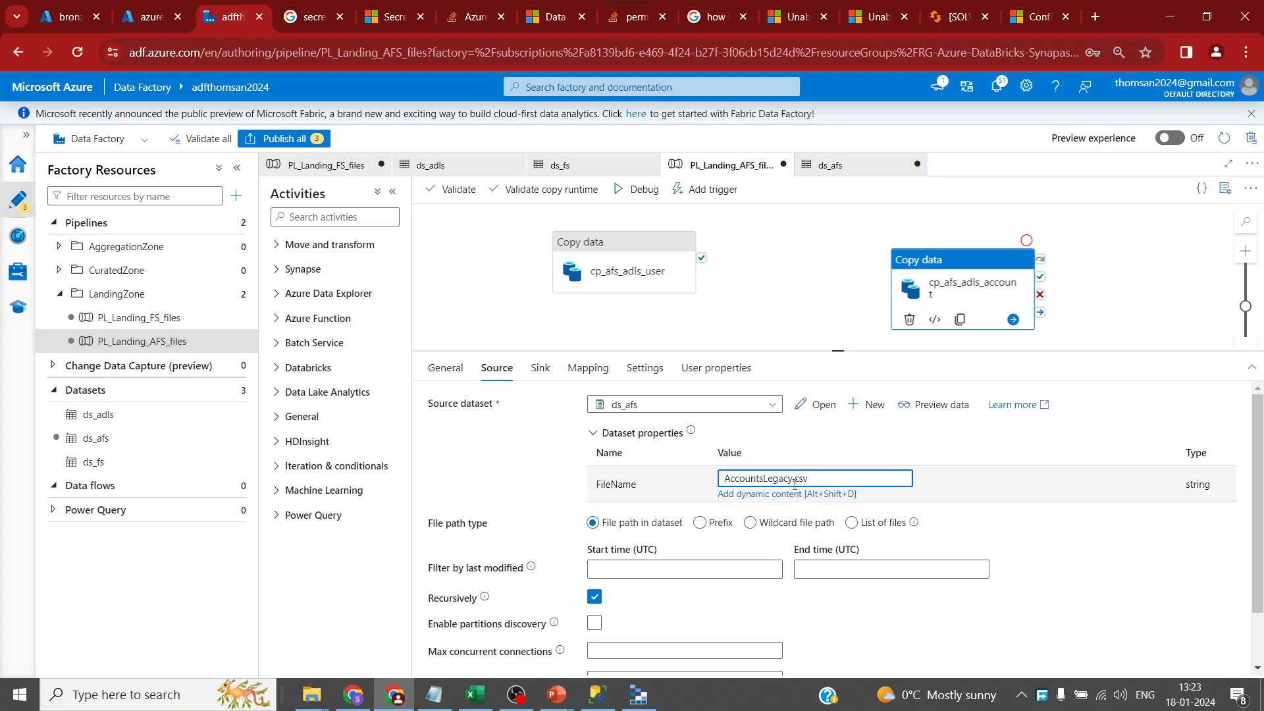
- Review cp_afs_adls_user's source and sink file names, both Users.csv
click(619, 260)
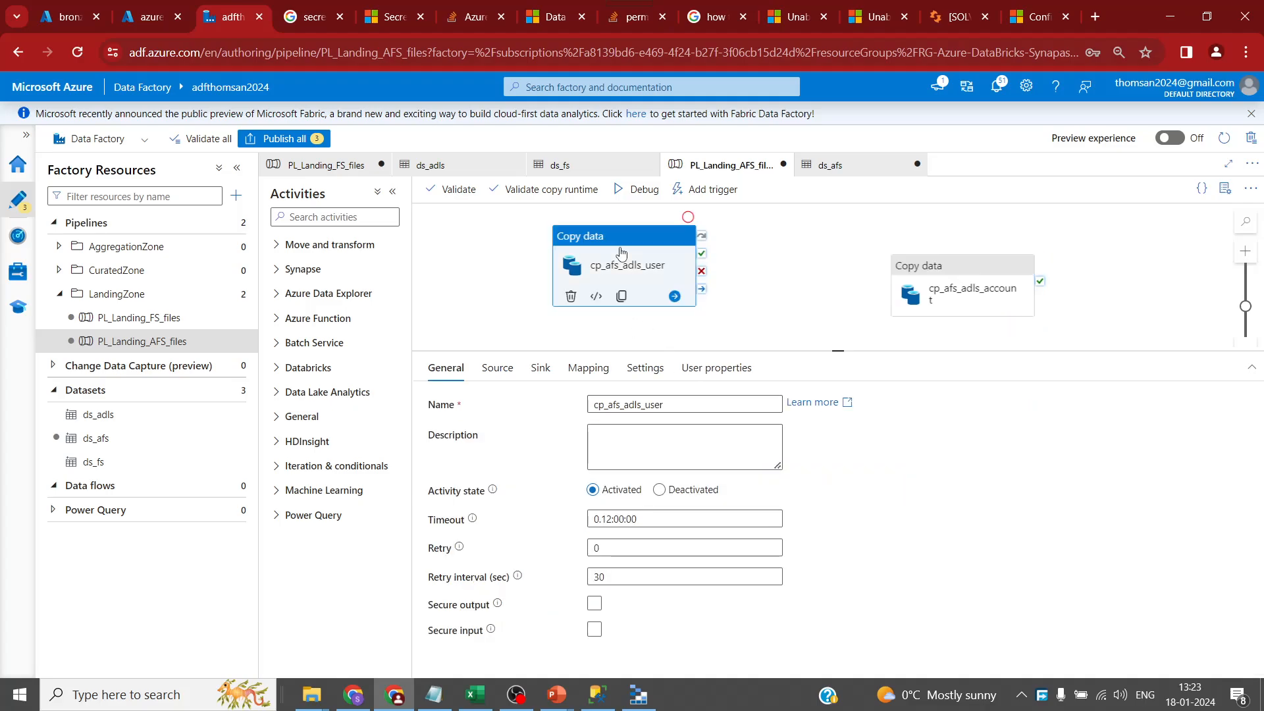
click(538, 368)
click(496, 367)
click(759, 478)
click(540, 367)
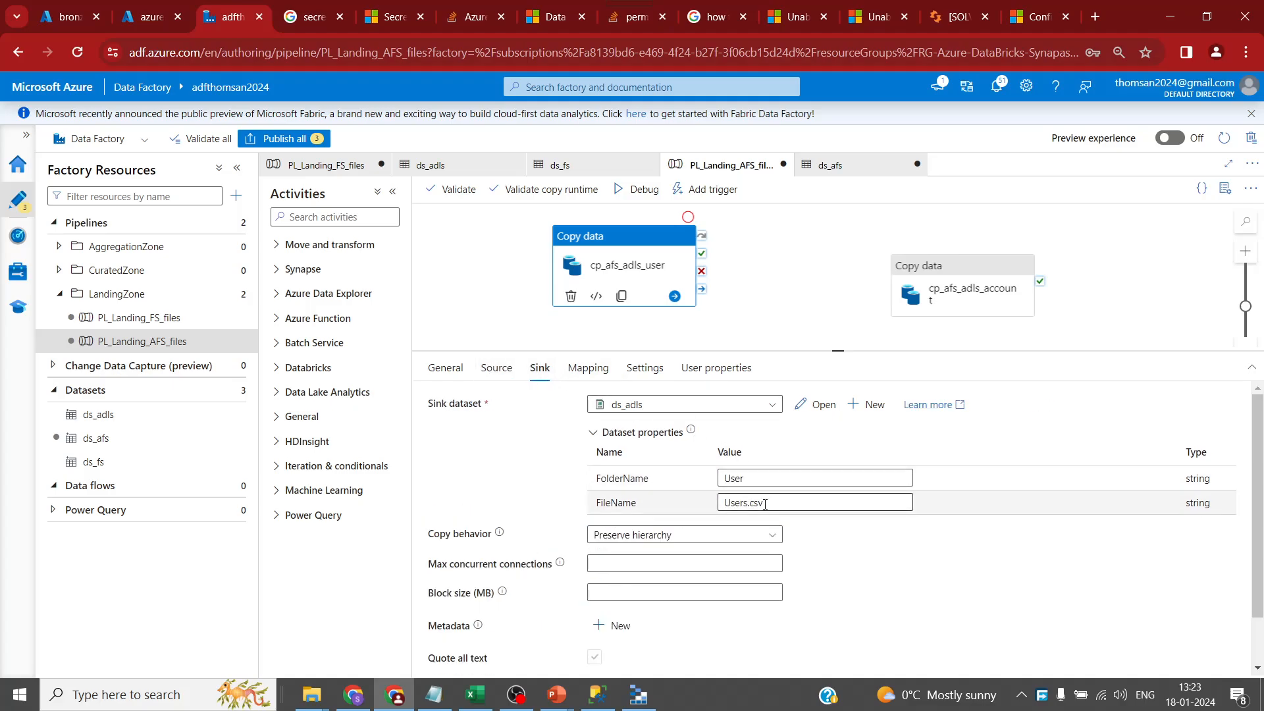
click(497, 367)
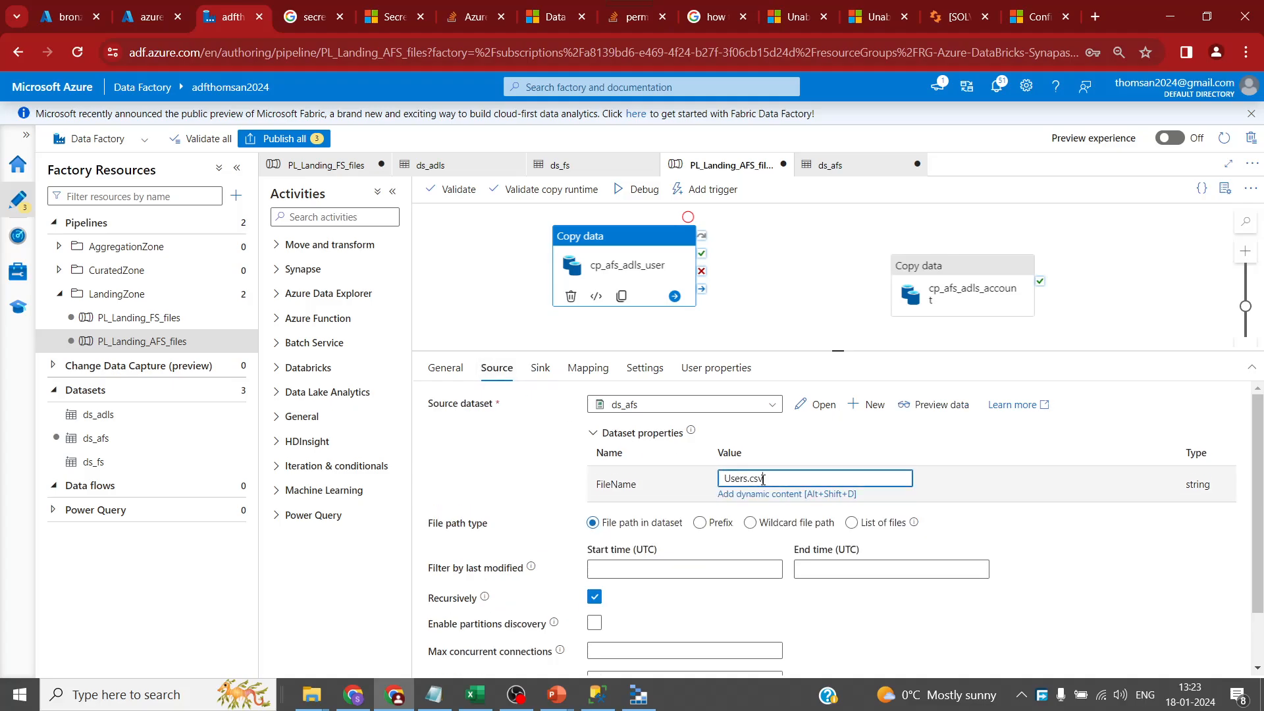
- Run cp_afs_adls_account after cp_afs_adls_user succeeds and paste another copy of the account activity
drag(838, 352, 840, 459)
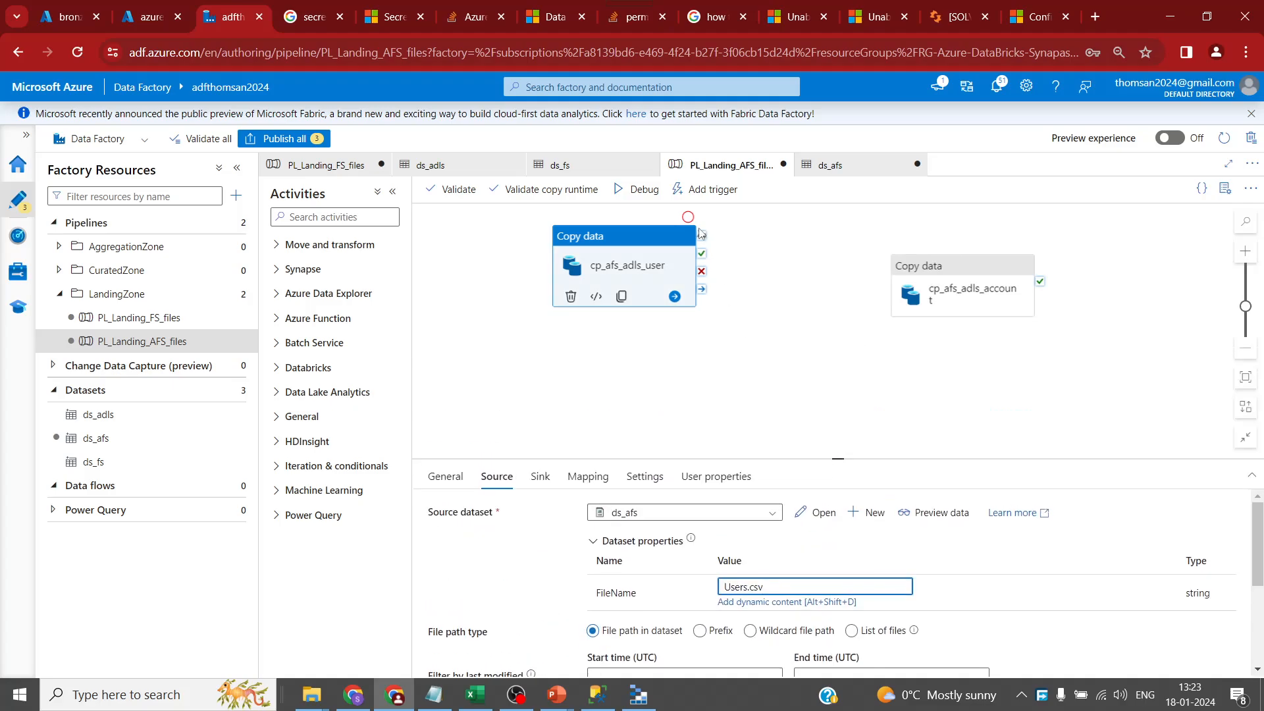
drag(703, 256, 648, 381)
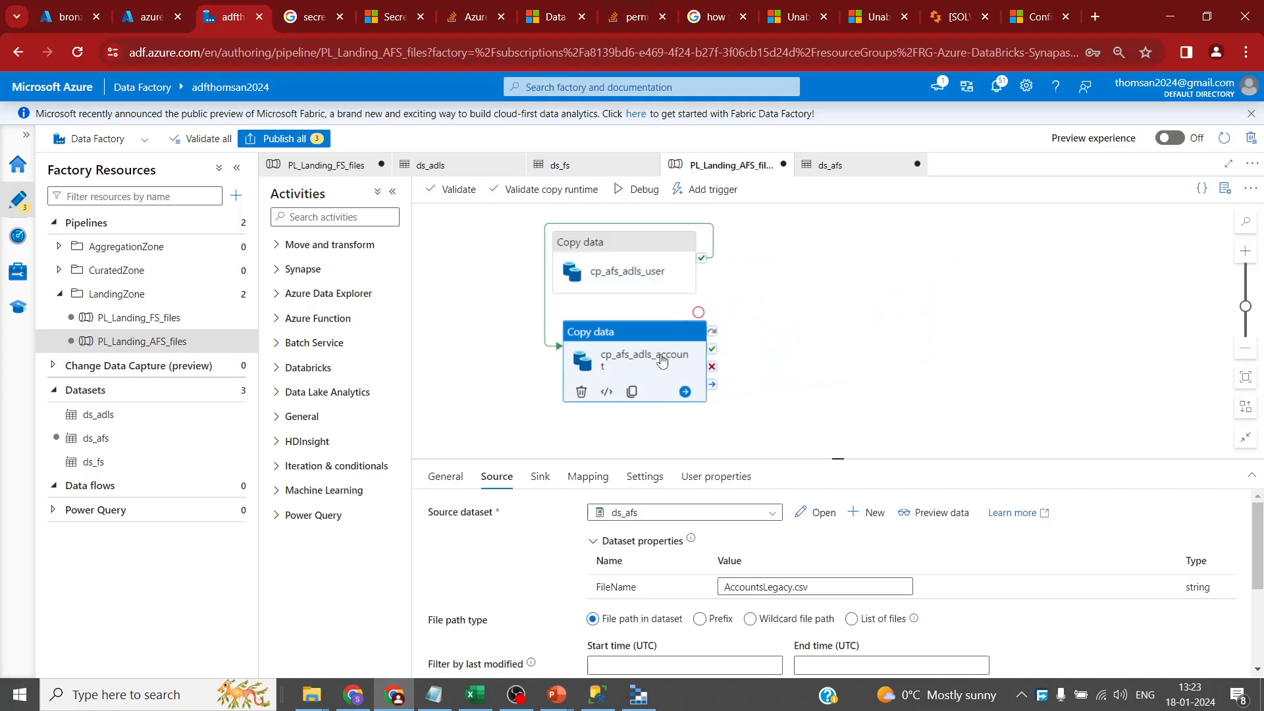
click(853, 363)
key(ctrl+v)
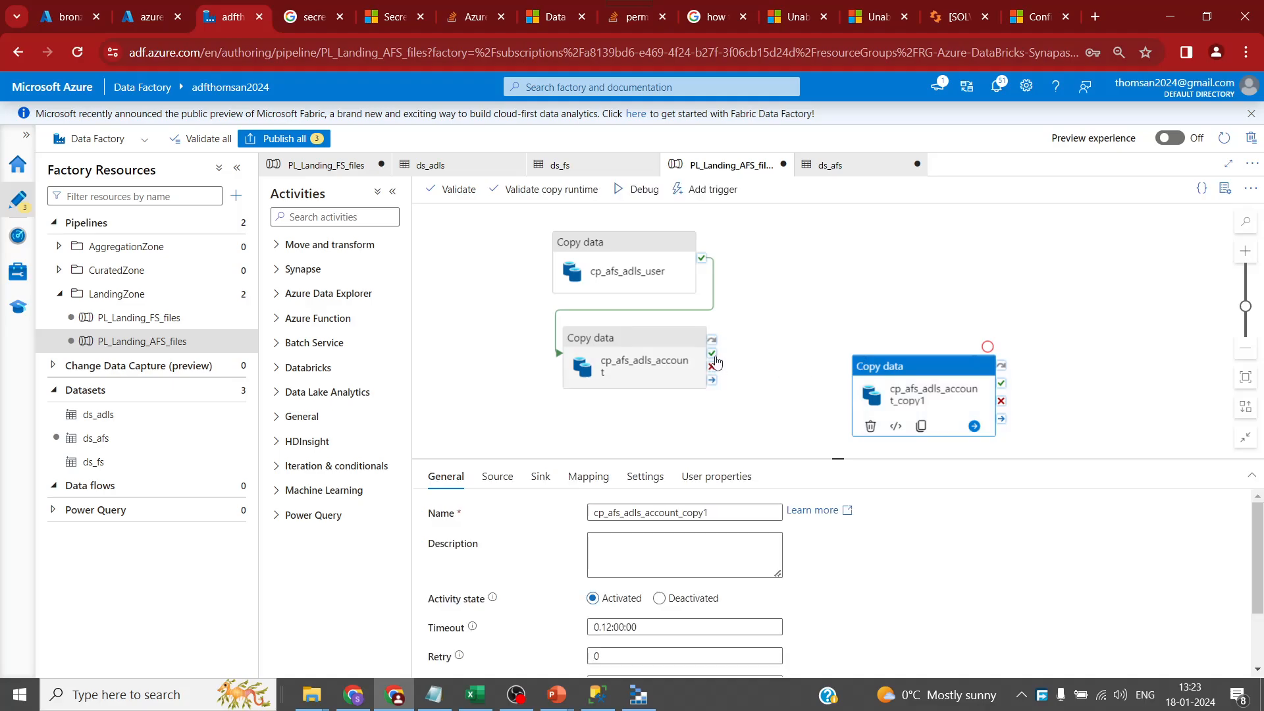
- Move the pasted copy activity below the others and select its name text
drag(894, 428, 608, 448)
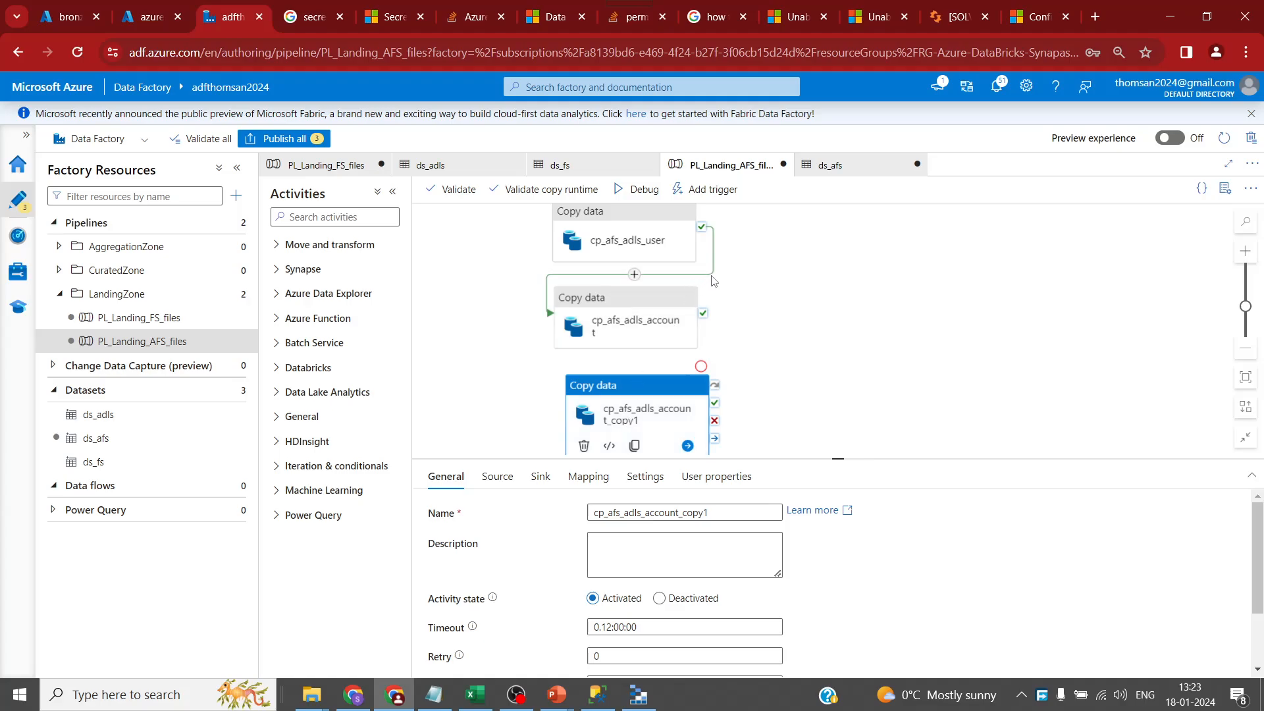
click(711, 280)
click(669, 398)
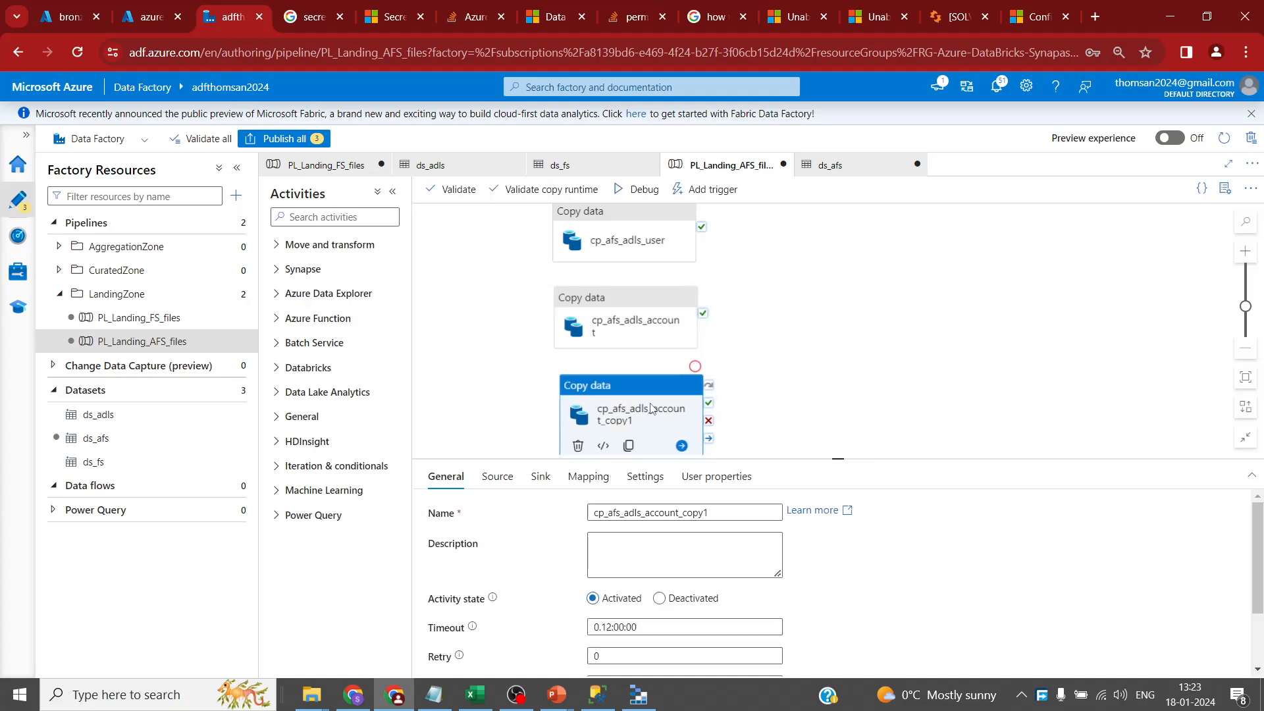
scroll(746, 363, down, 2)
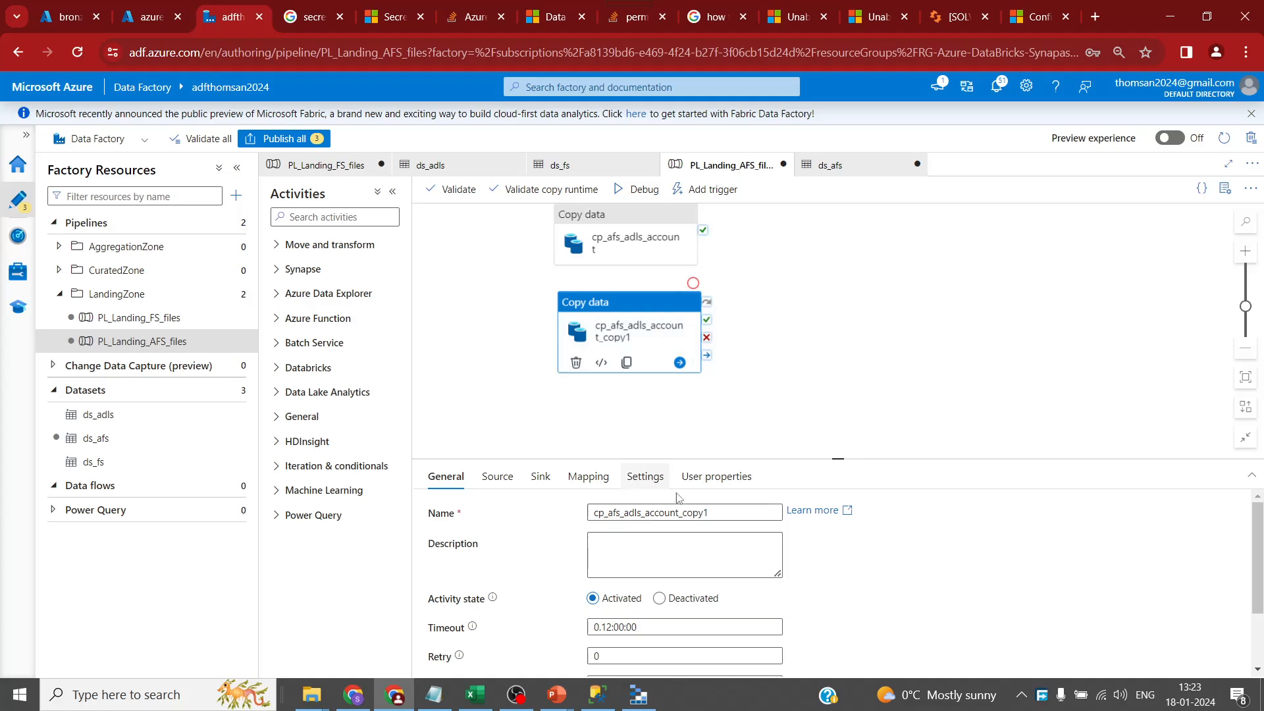
drag(714, 512, 644, 512)
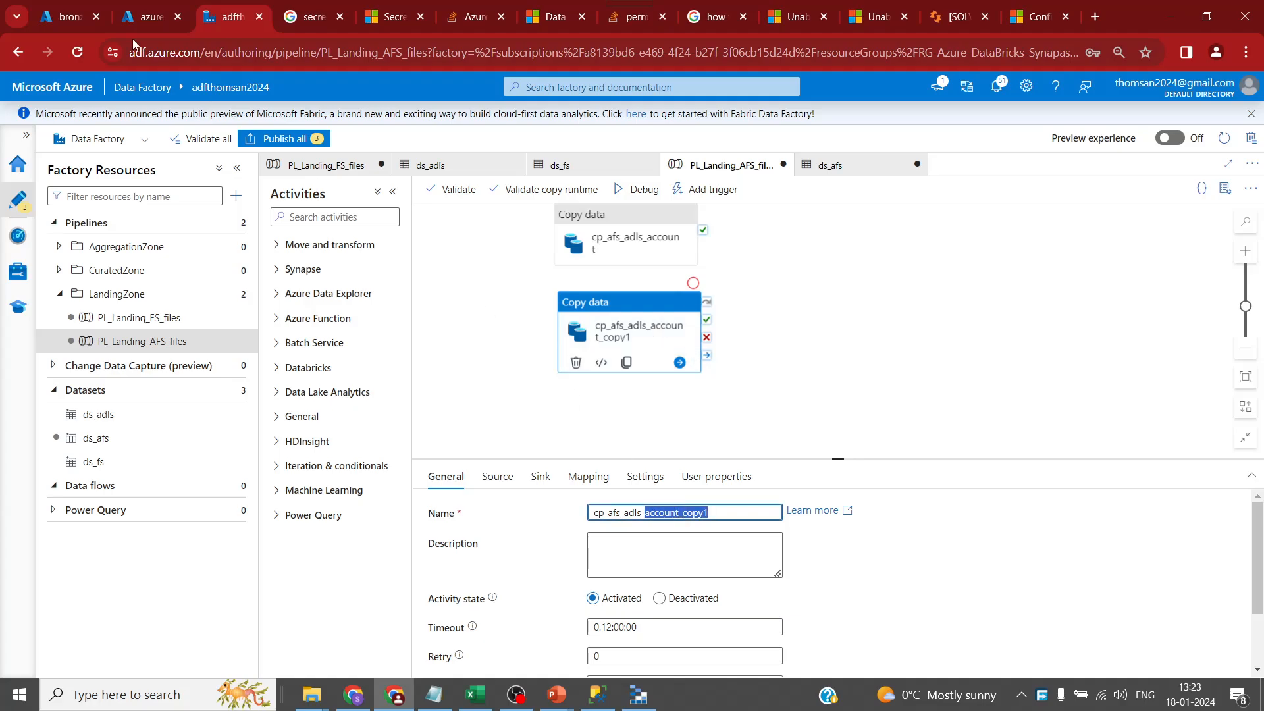
- Copy the MerchantsLegacy.csv file name and rename the duplicate activity cp_afs_adls_merchants
click(71, 18)
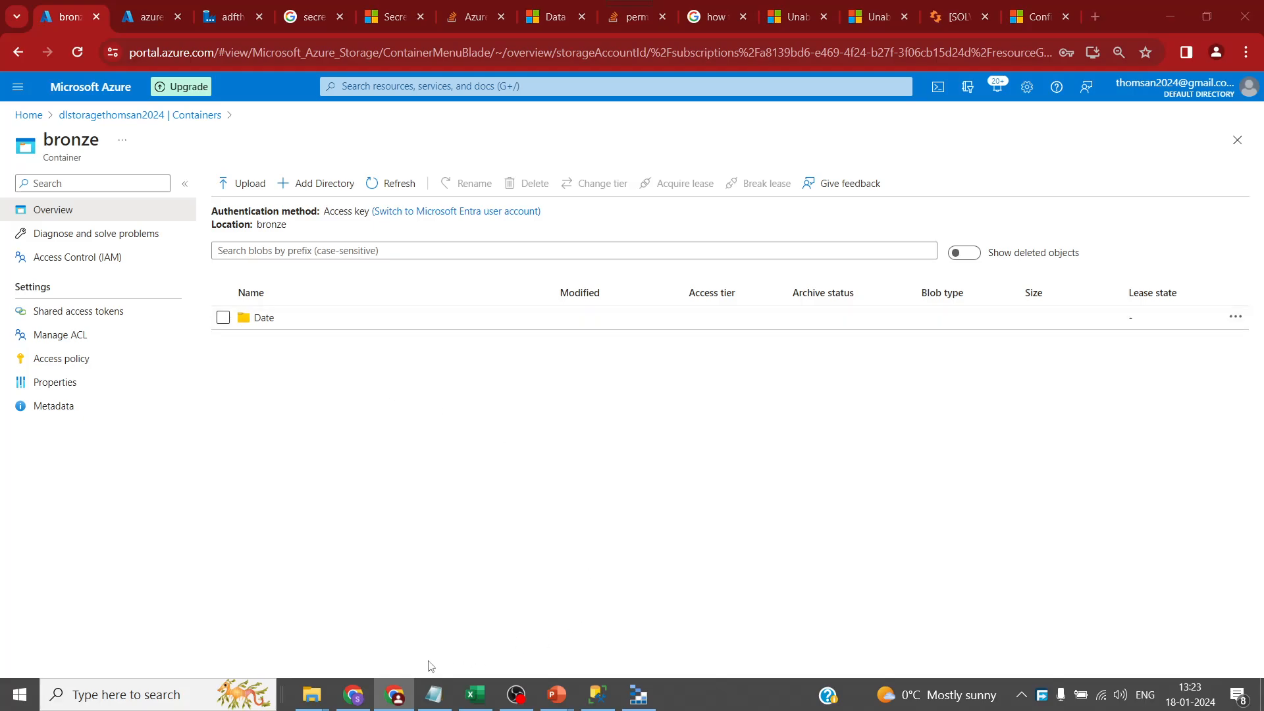
key(alt+Tab)
click(227, 123)
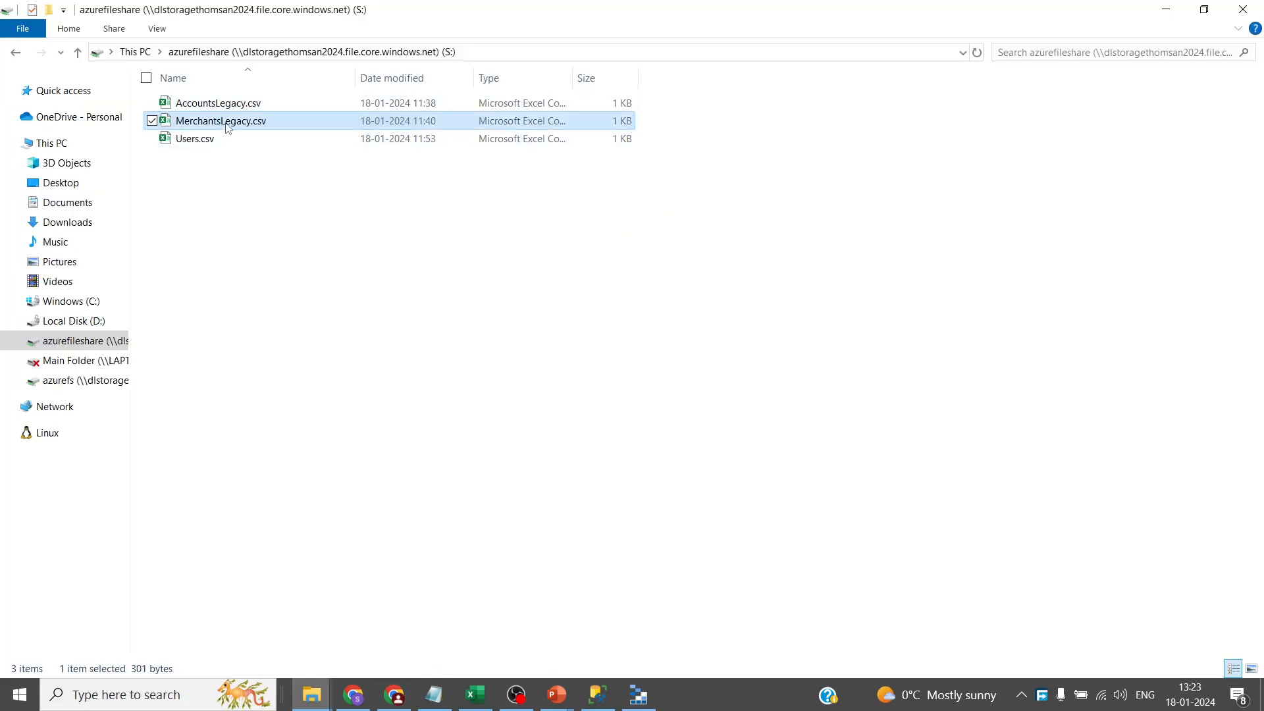
click(227, 124)
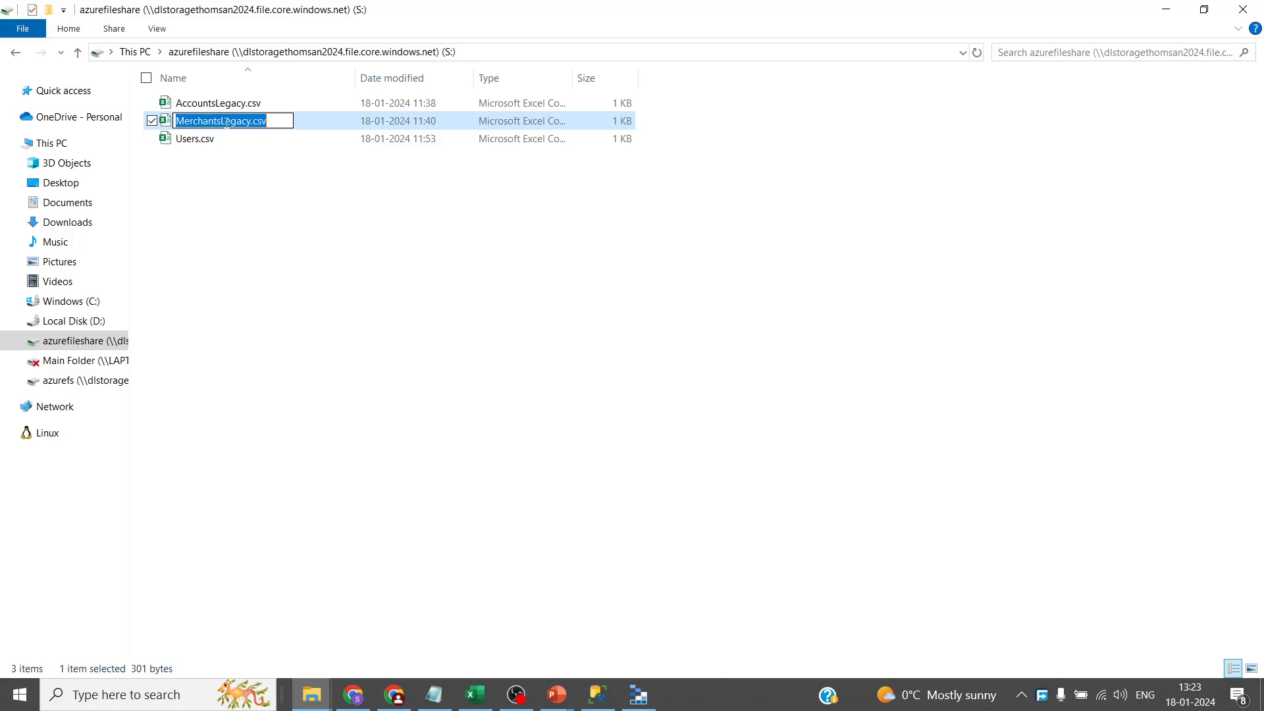
key(alt+Tab)
click(224, 17)
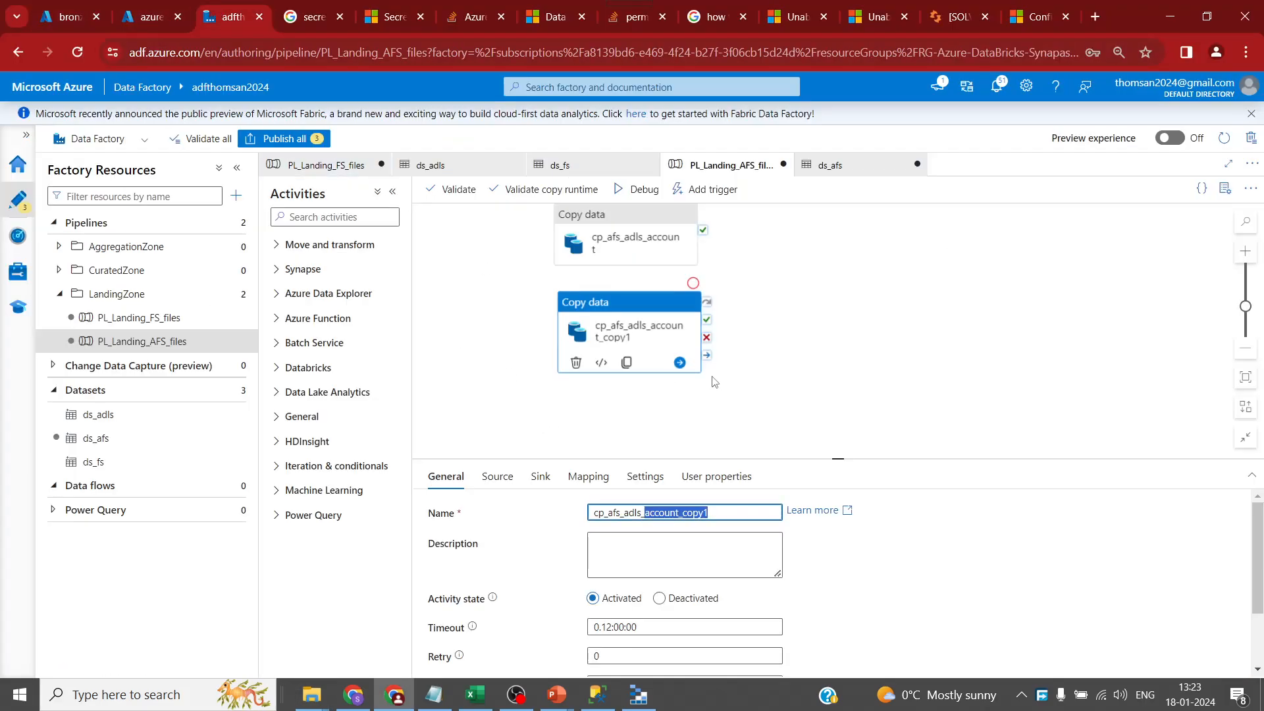
click(731, 513)
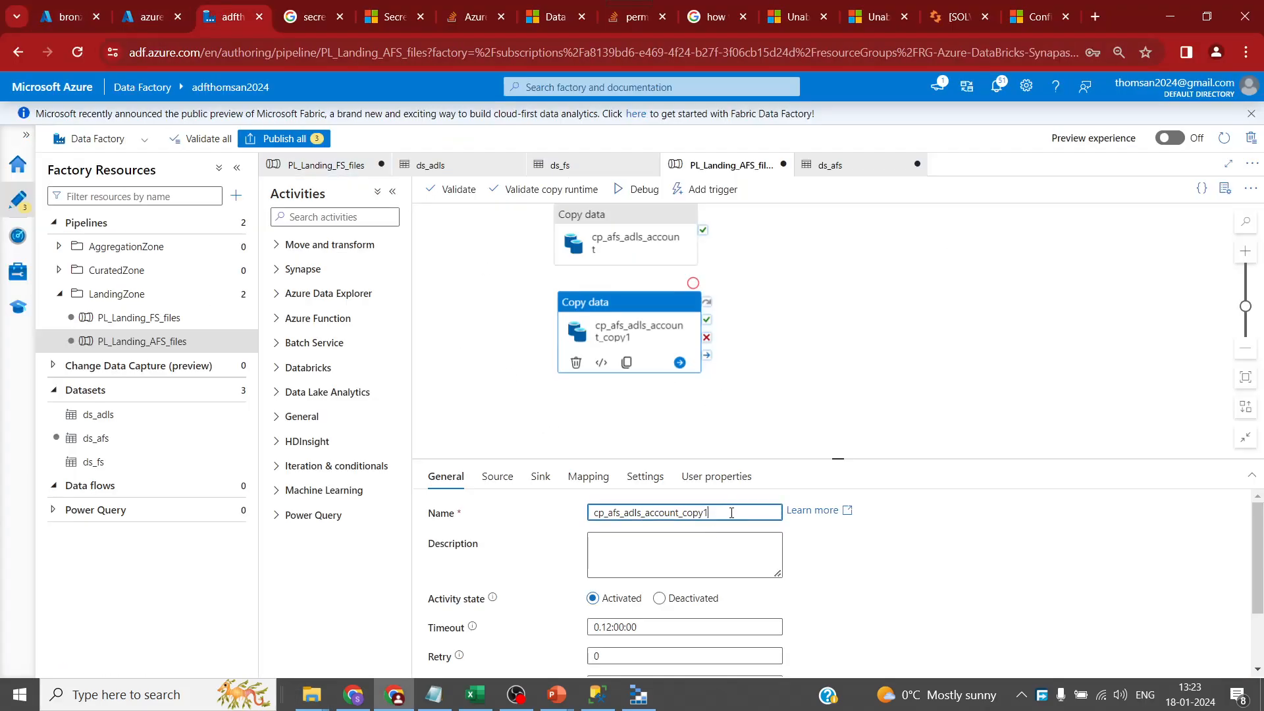
shift+click(645, 514)
text(merch)
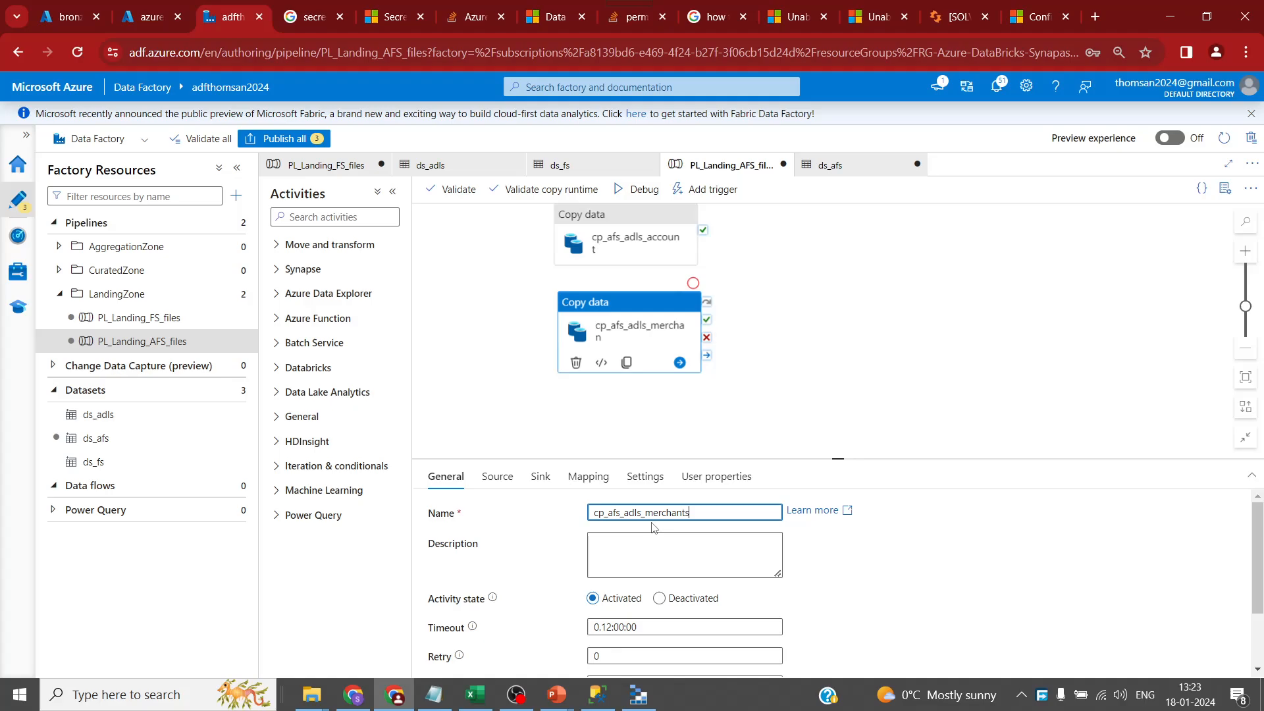
- Give cp_afs_adls_merchants sink file MerchantsLegacy.csv, sink folder Merchant, and source FileName MerchantsLegacy.csv
click(540, 476)
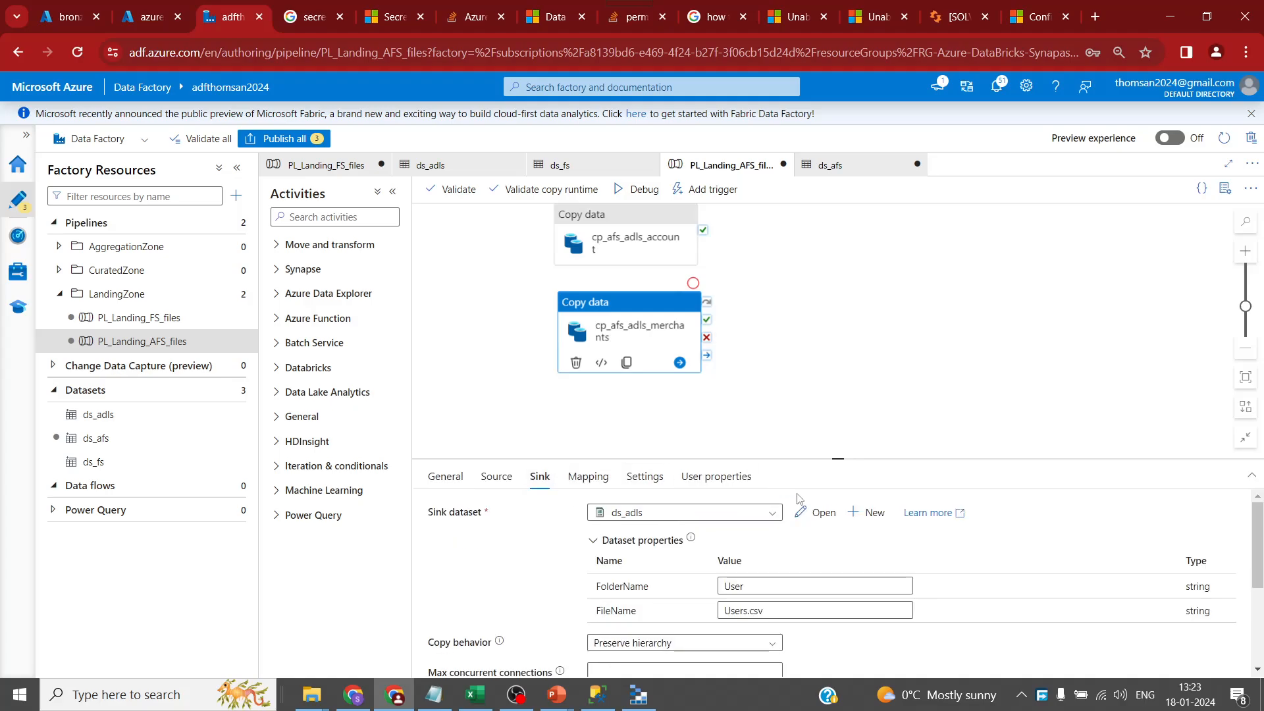
triple_click(777, 611)
text(MerchantsLegacy.csv)
triple_click(762, 587)
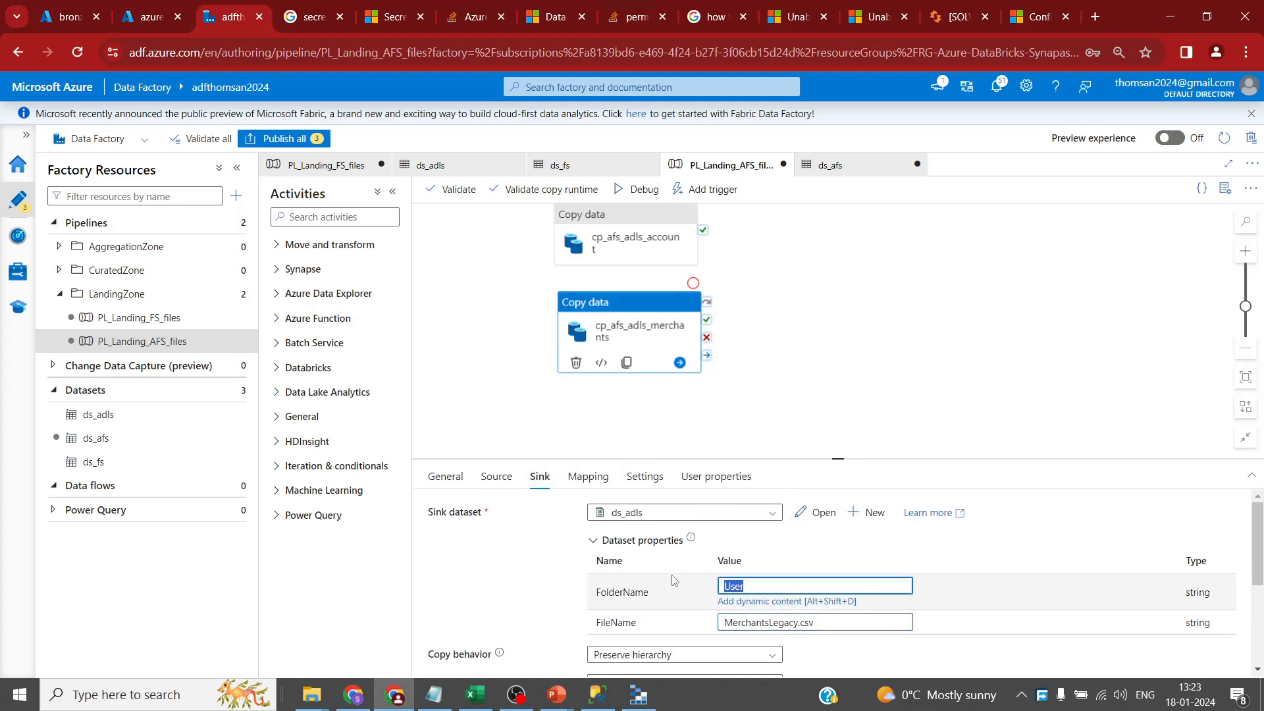
text(Merchant)
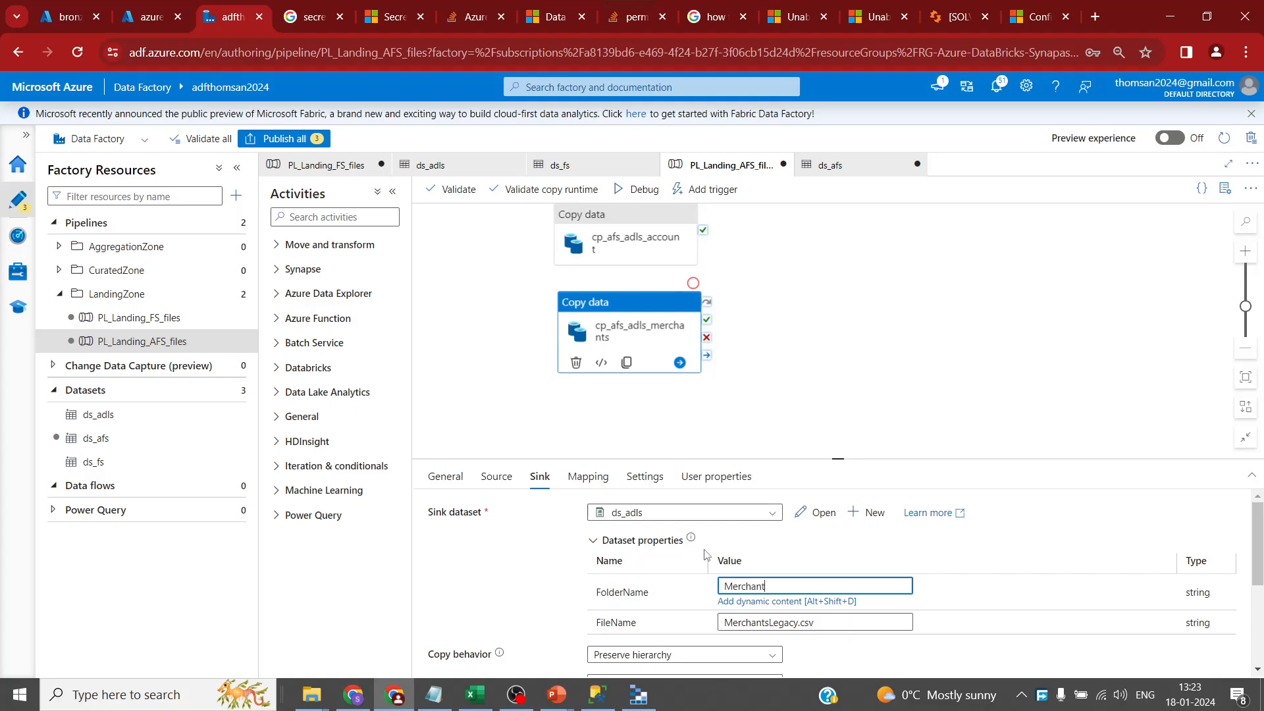
click(506, 480)
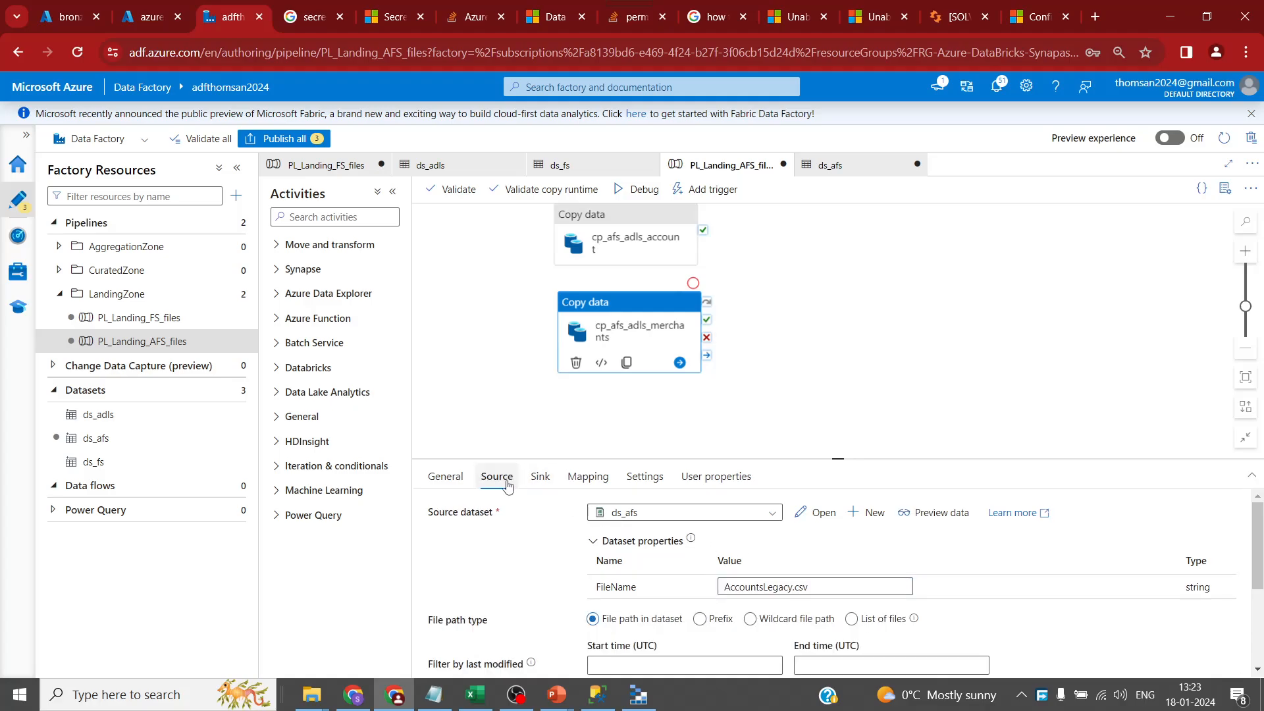
triple_click(785, 584)
text(MerchantsLegacy.csv)
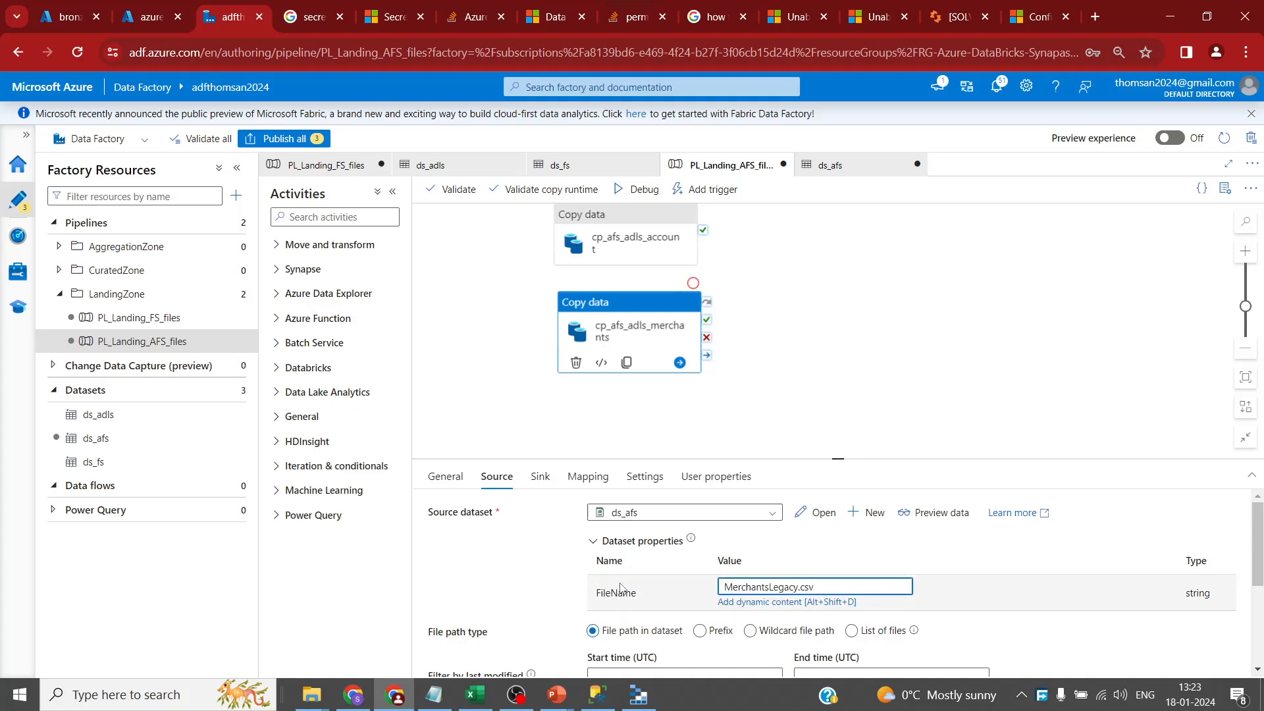
- Change cp_afs_adls_account's sink FolderName from User to Account
click(626, 243)
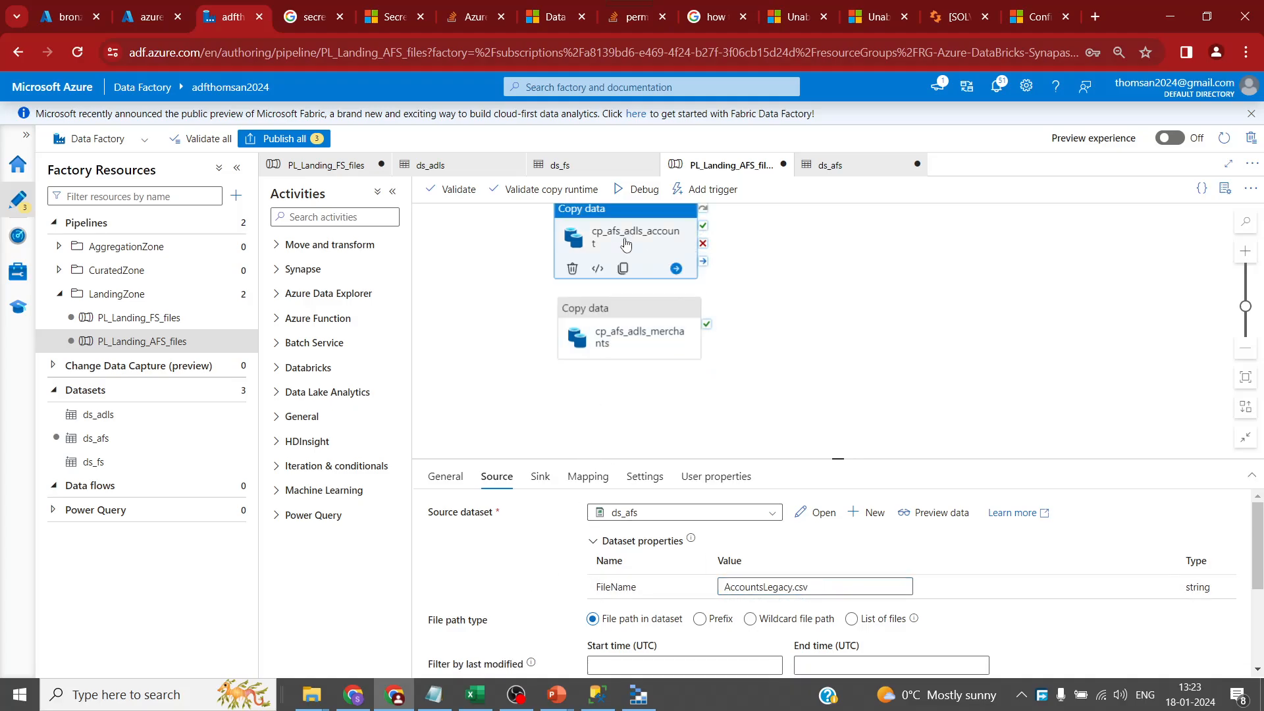
click(536, 477)
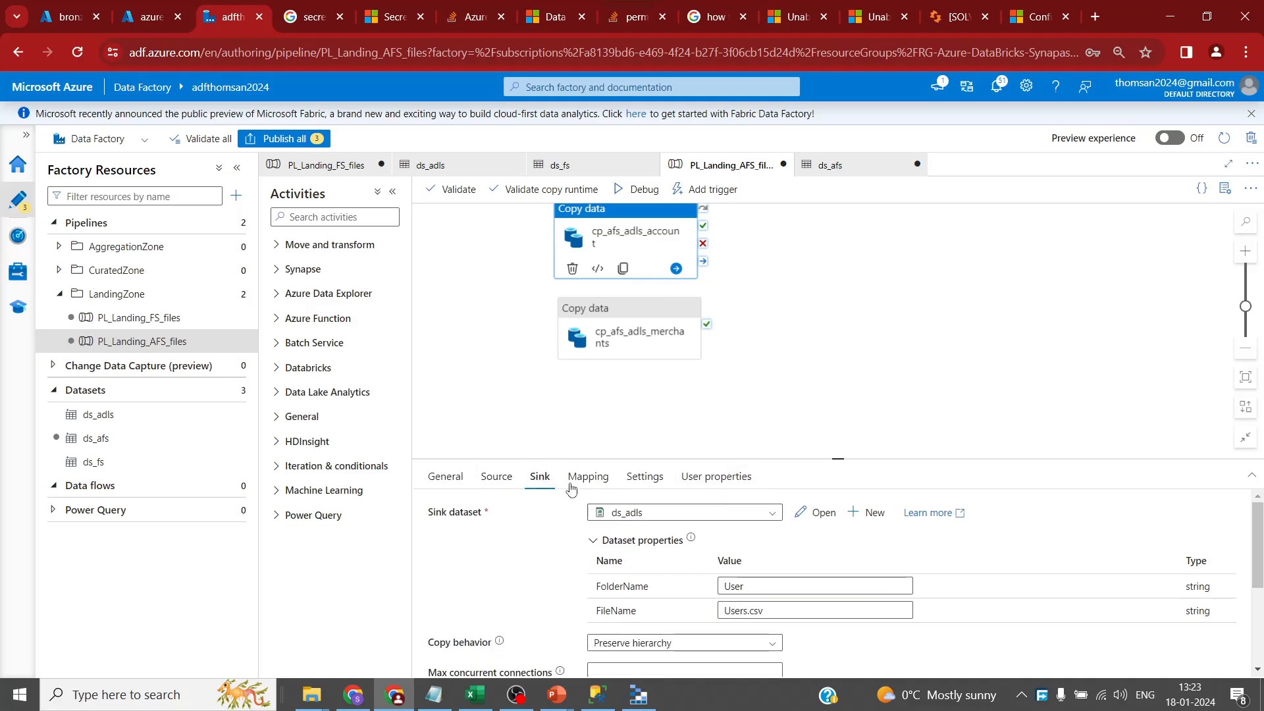
double_click(760, 586)
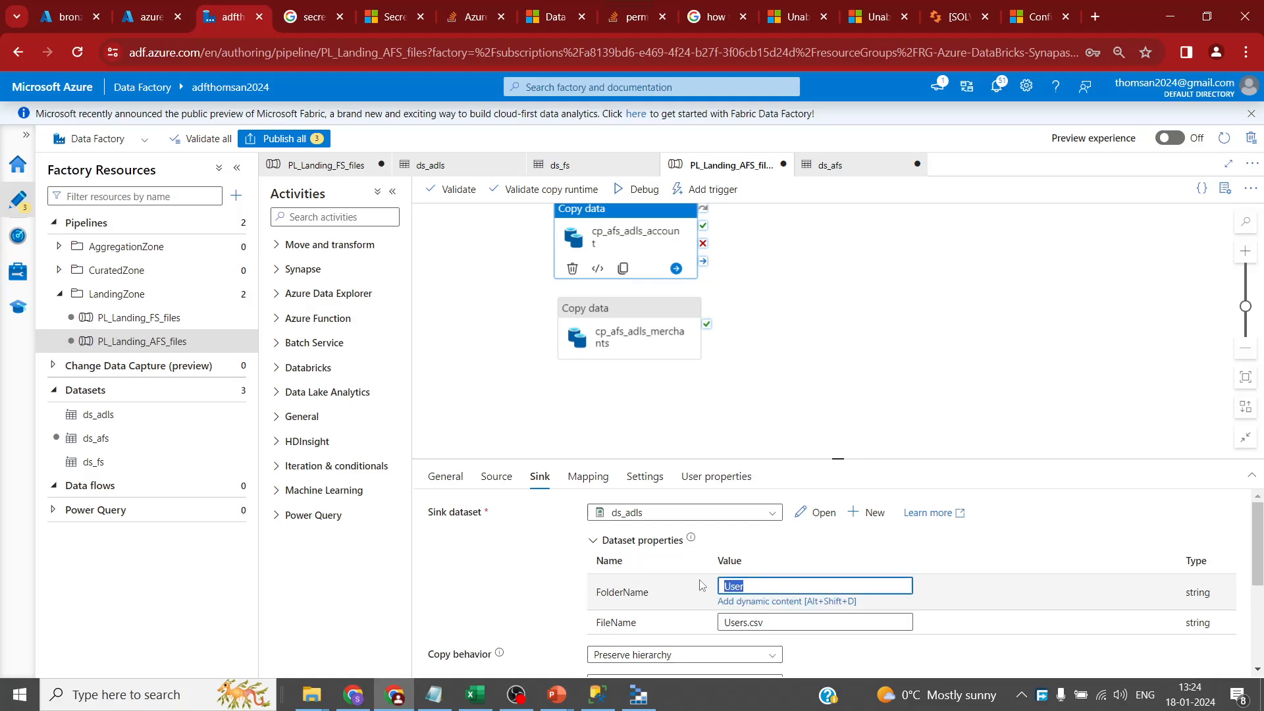
text(Account)
scroll(790, 395, up, 3)
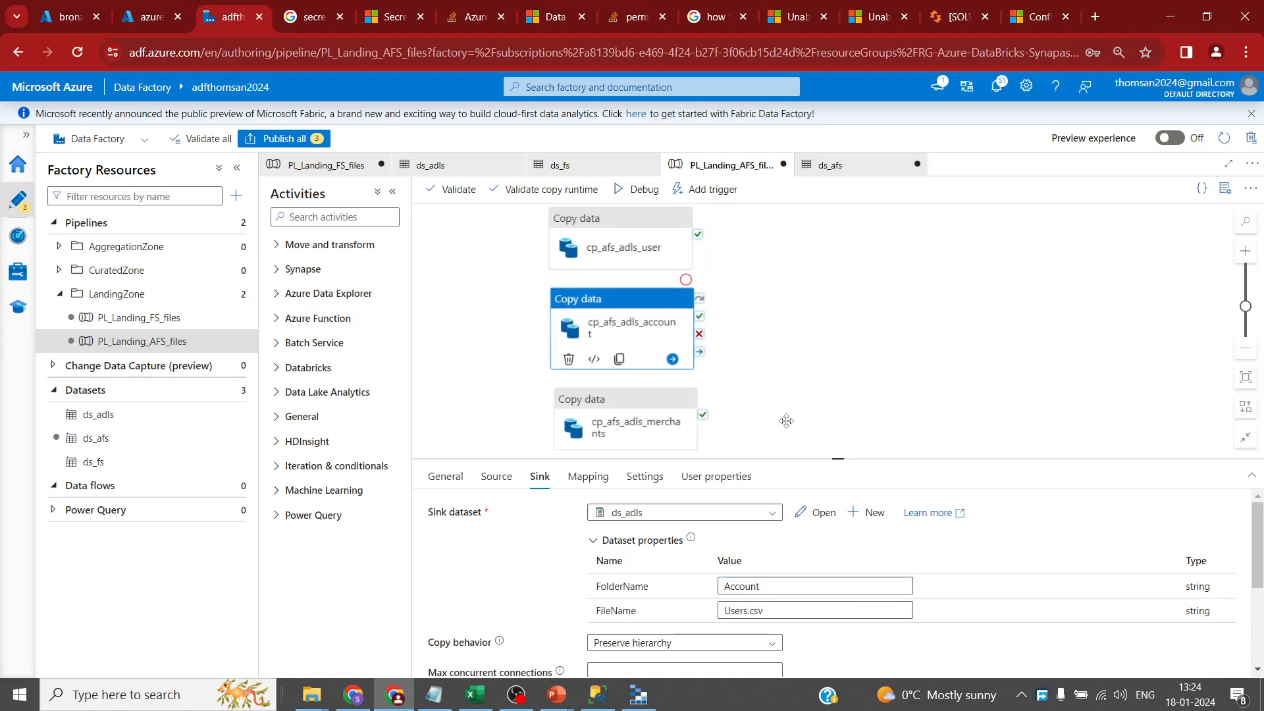
scroll(786, 398, down, 3)
double_click(764, 586)
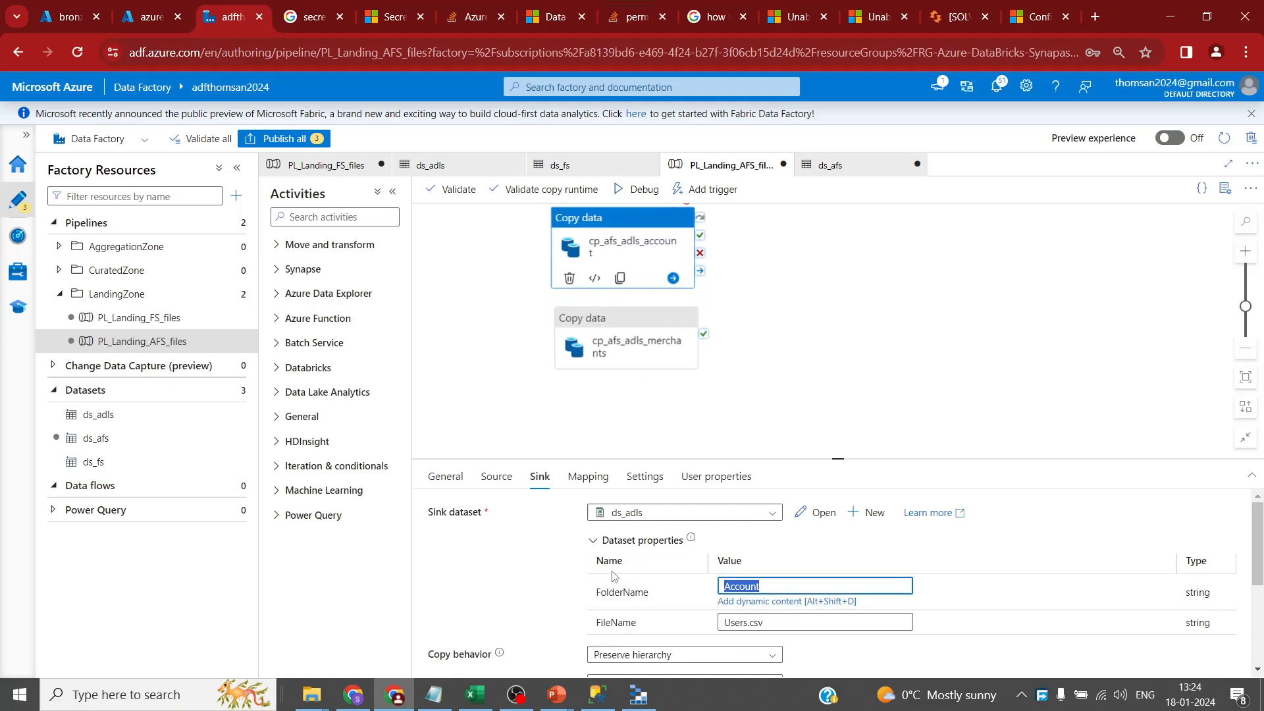
- Replace cp_afs_adls_account's sink FileName Users.csv with AccountsLegacy.csv and verify folder Account
click(81, 23)
key(alt+Tab)
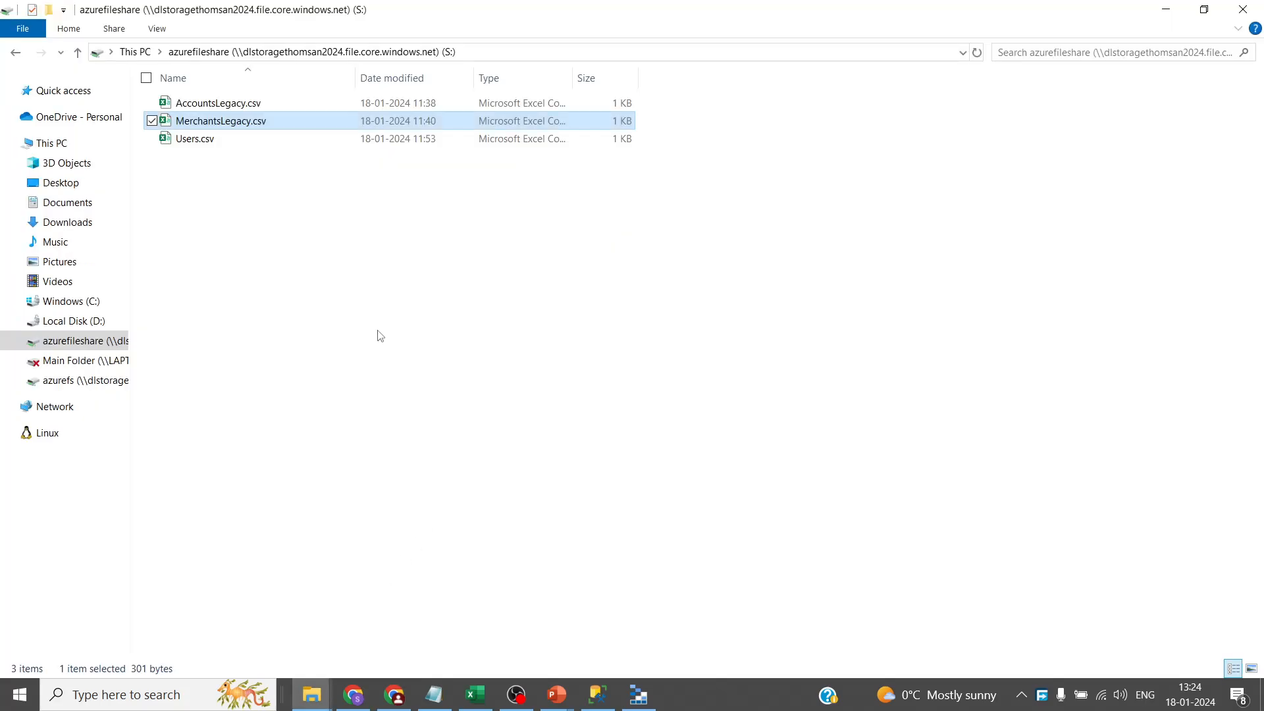
click(233, 106)
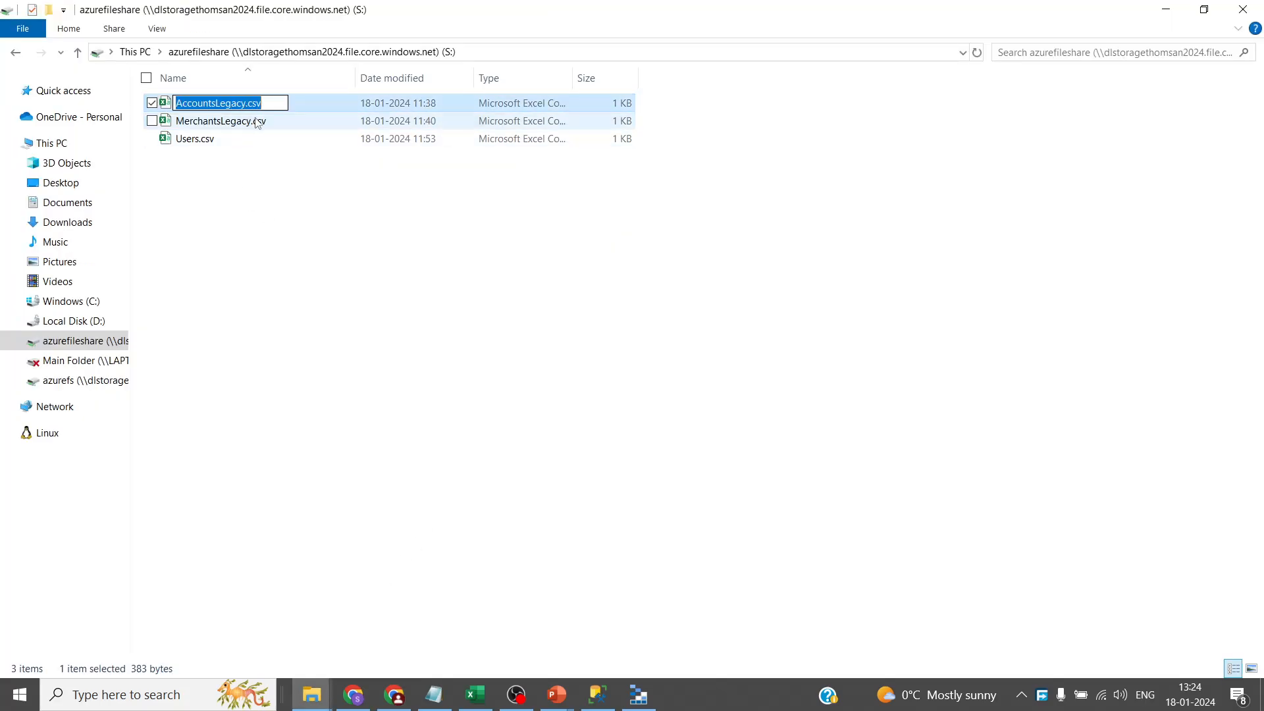
key(alt+Tab)
click(222, 19)
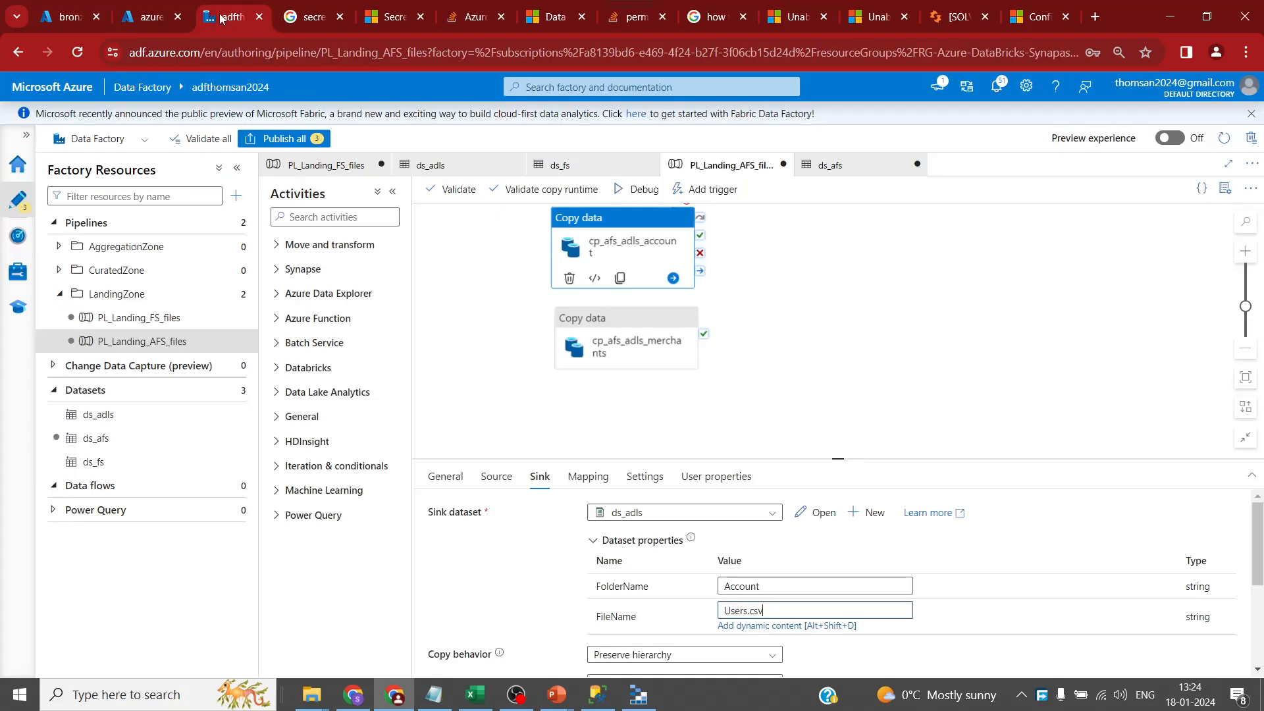
click(795, 605)
drag(764, 611, 660, 613)
text(AccountsLegacy.csv)
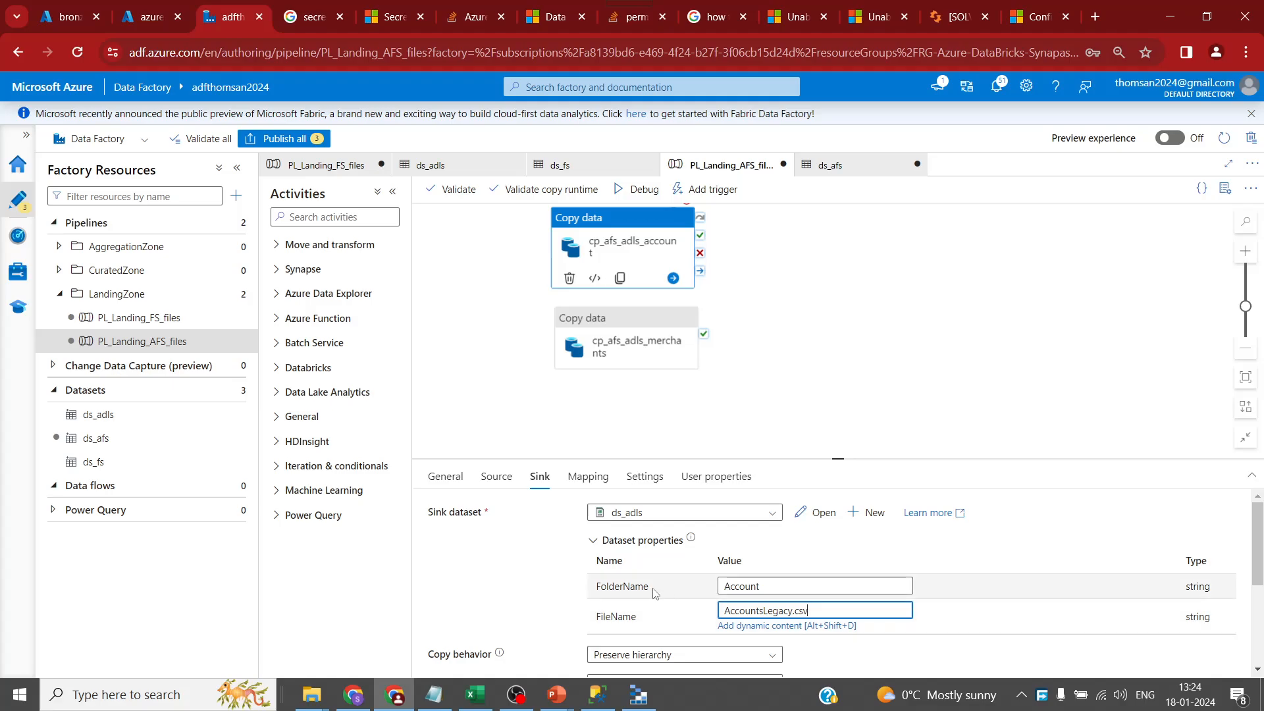
click(726, 586)
double_click(727, 586)
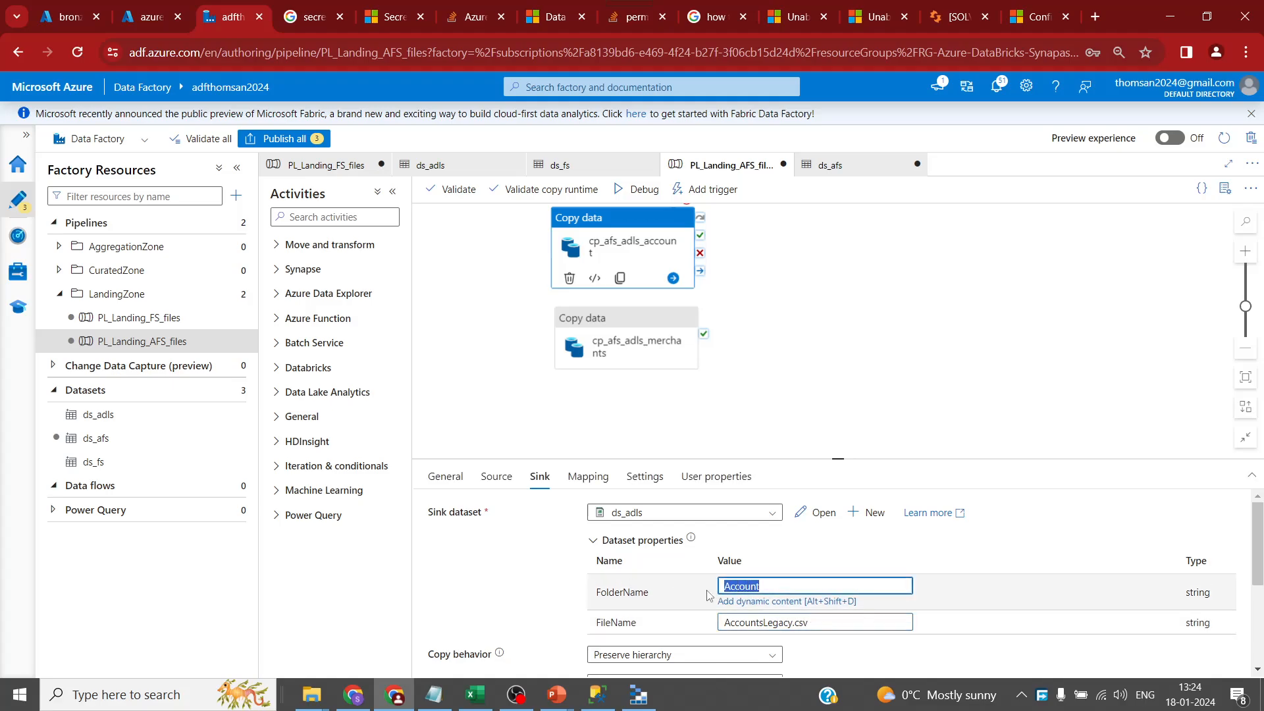
click(763, 622)
double_click(764, 610)
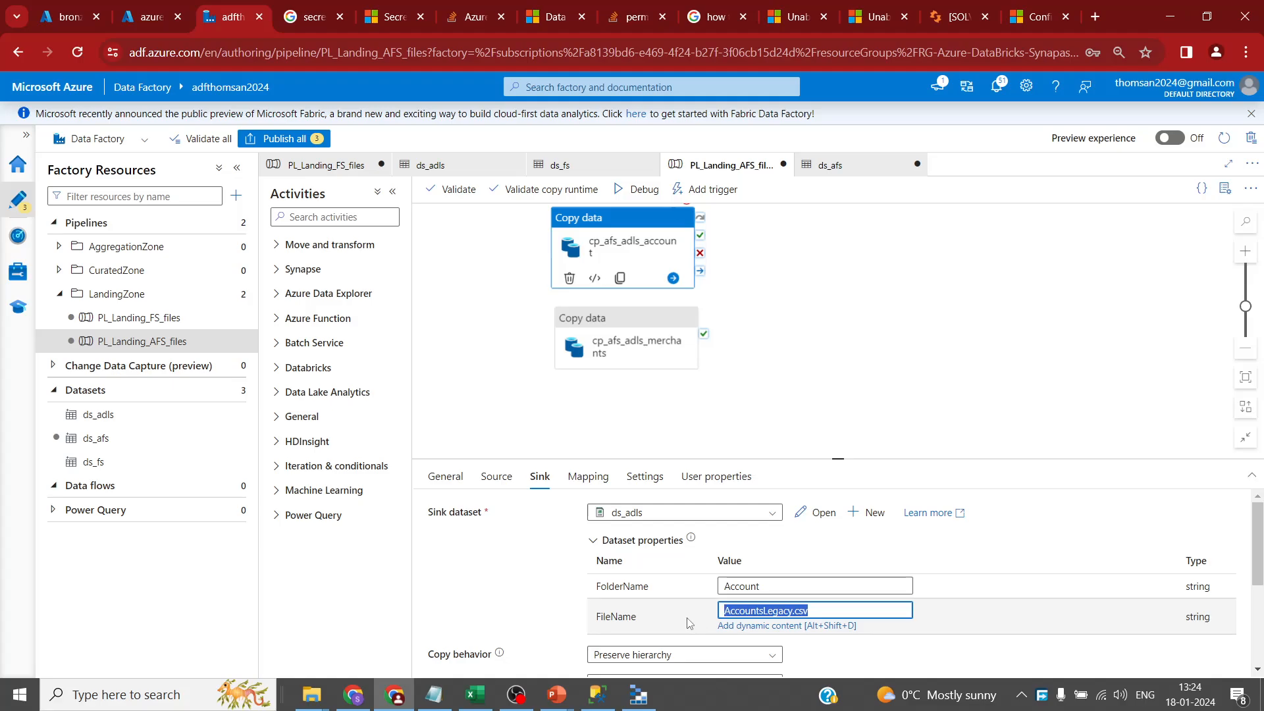
click(497, 478)
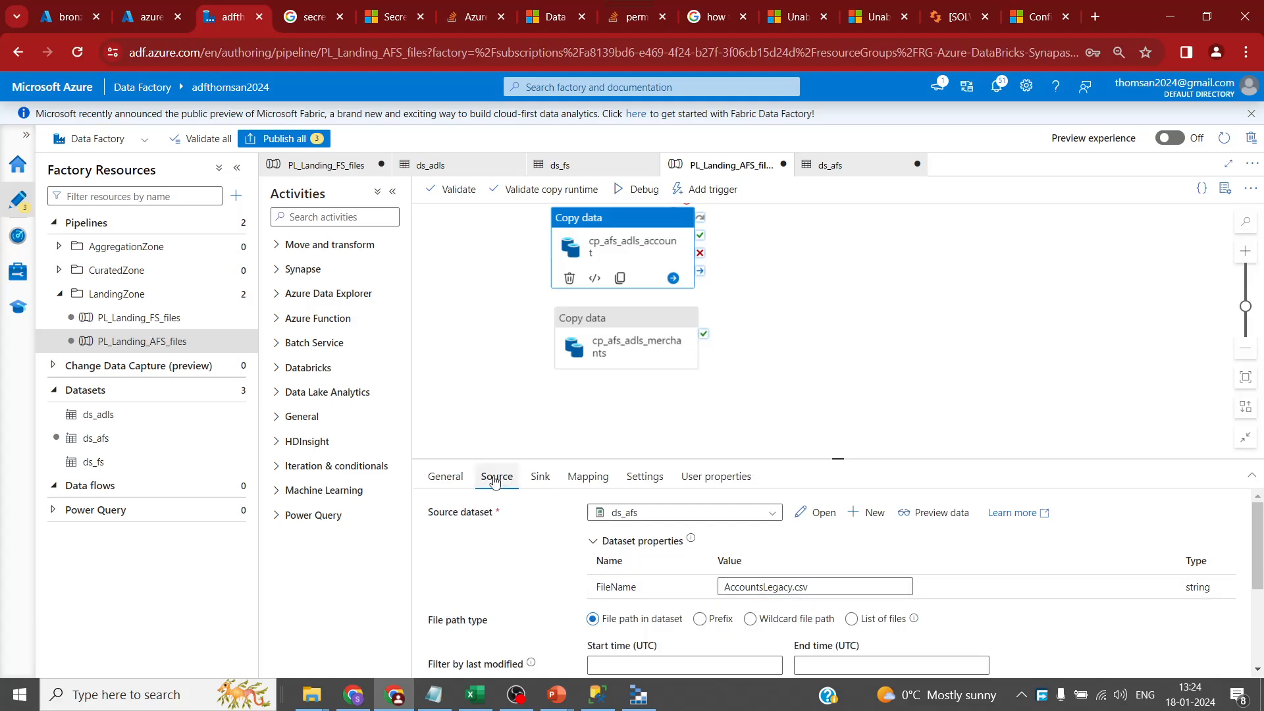
- Check cp_afs_adls_merchants' sink folder Merchant and file name MerchantsLegacy.csv
click(642, 363)
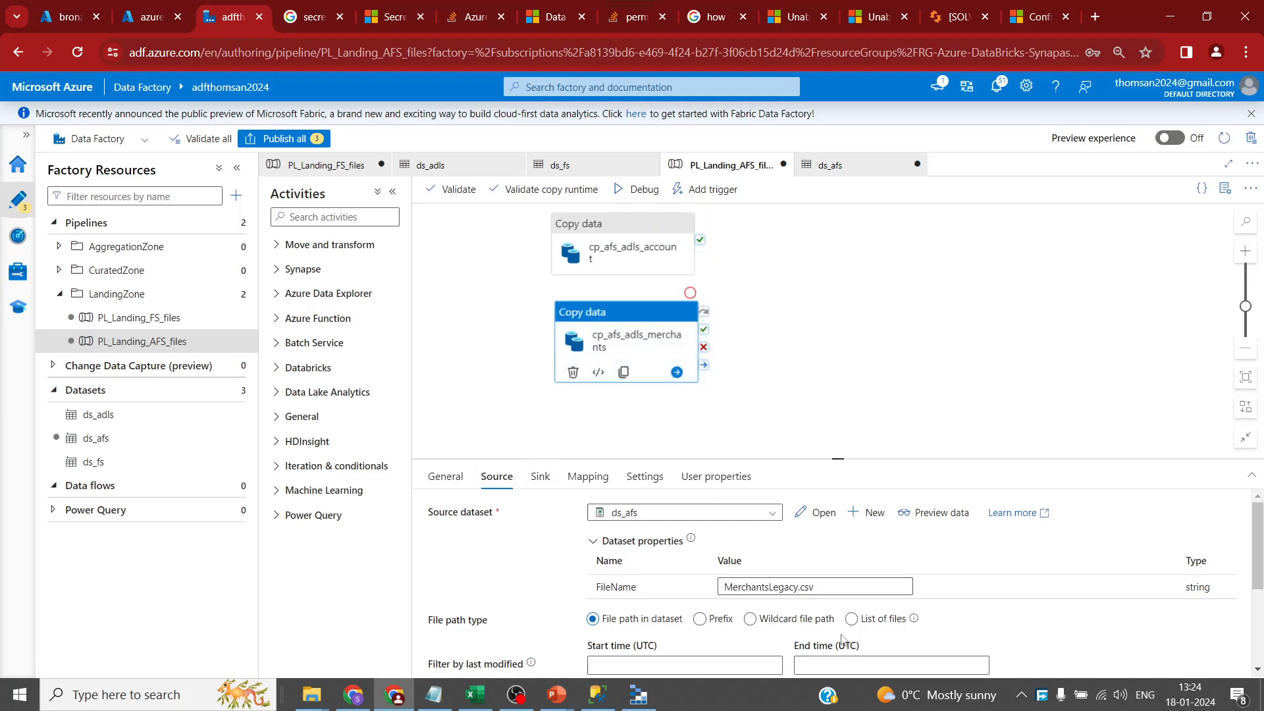
click(540, 475)
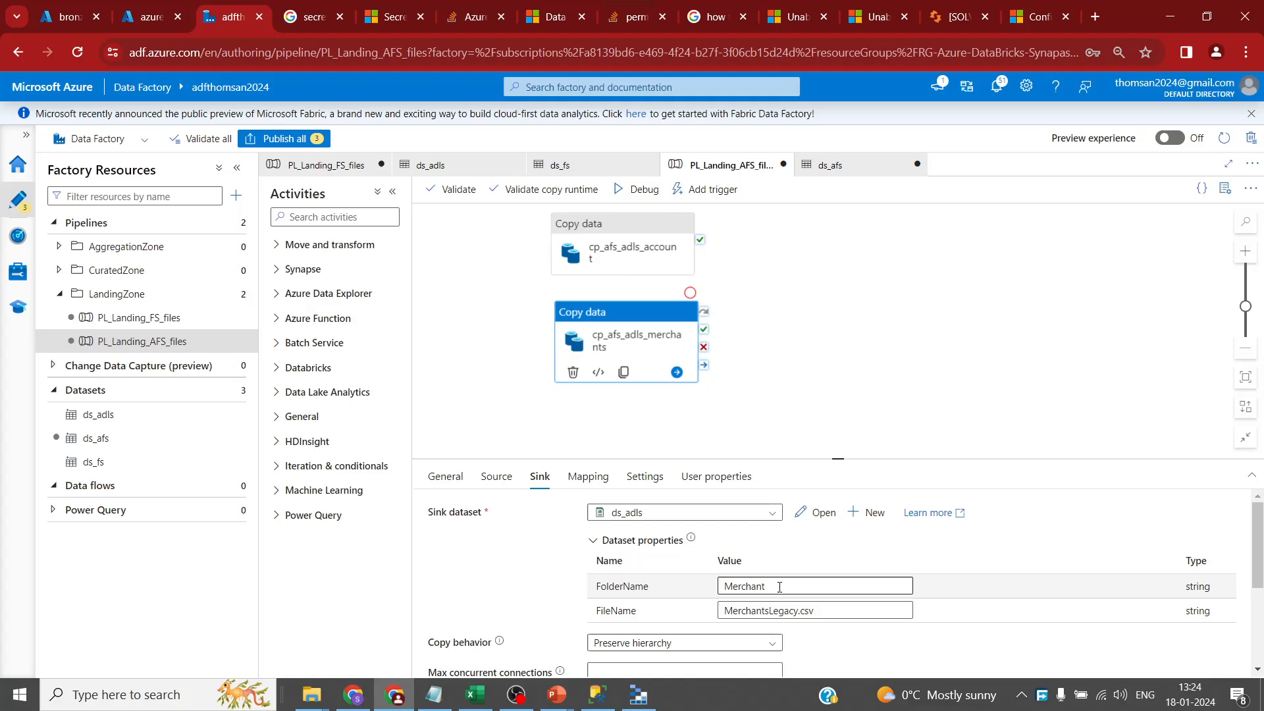
click(779, 587)
key(Tab)
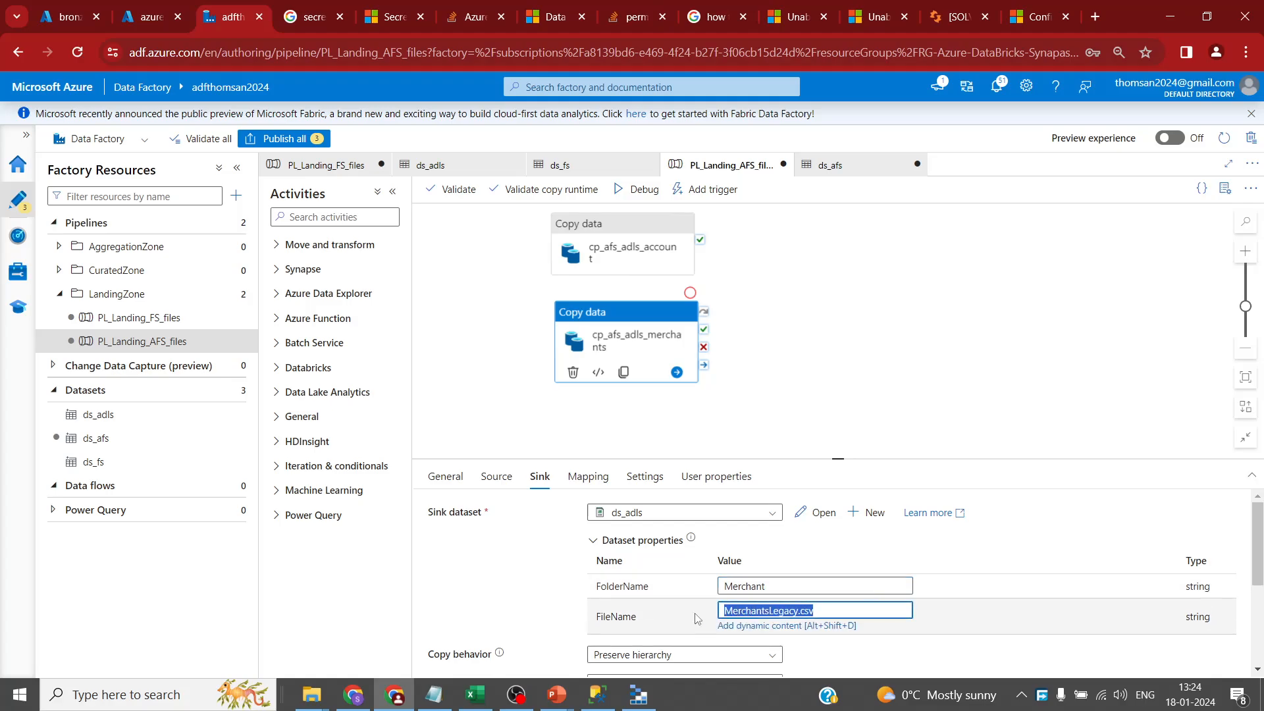
drag(503, 324, 502, 348)
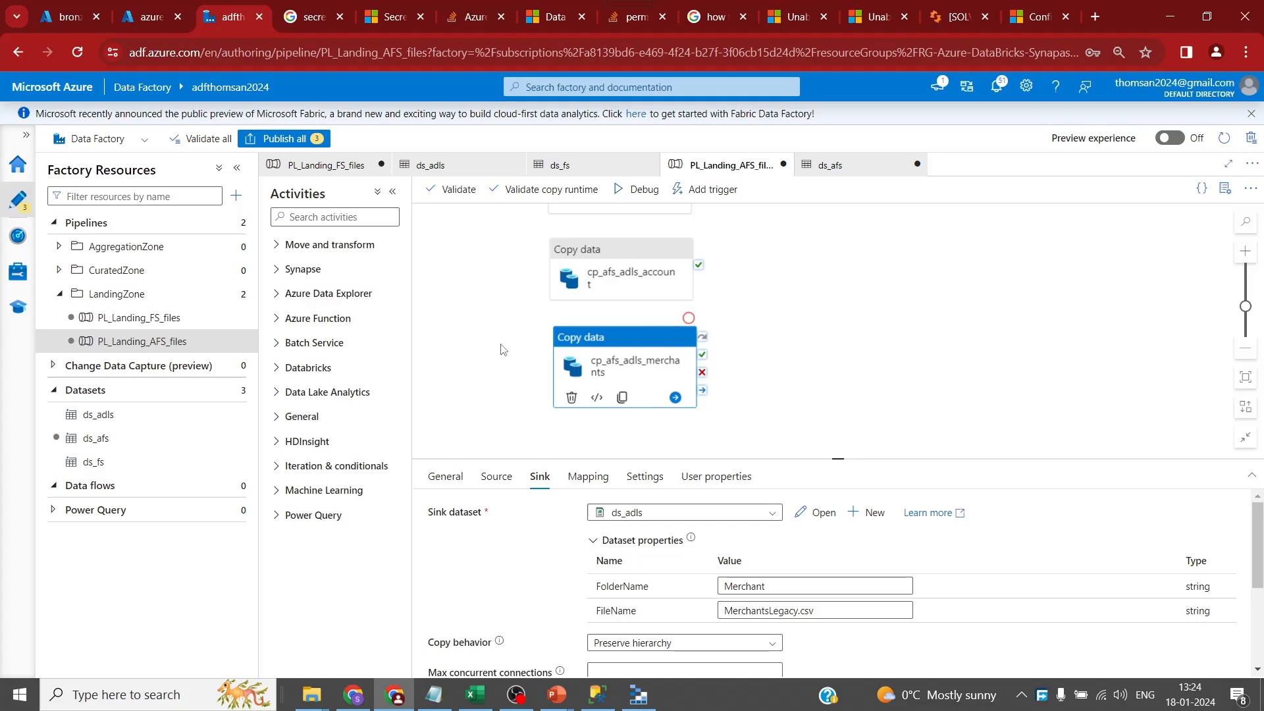
- Publish all three pending pipeline changes, then view the bronze container's empty Date folder
drag(489, 311, 480, 337)
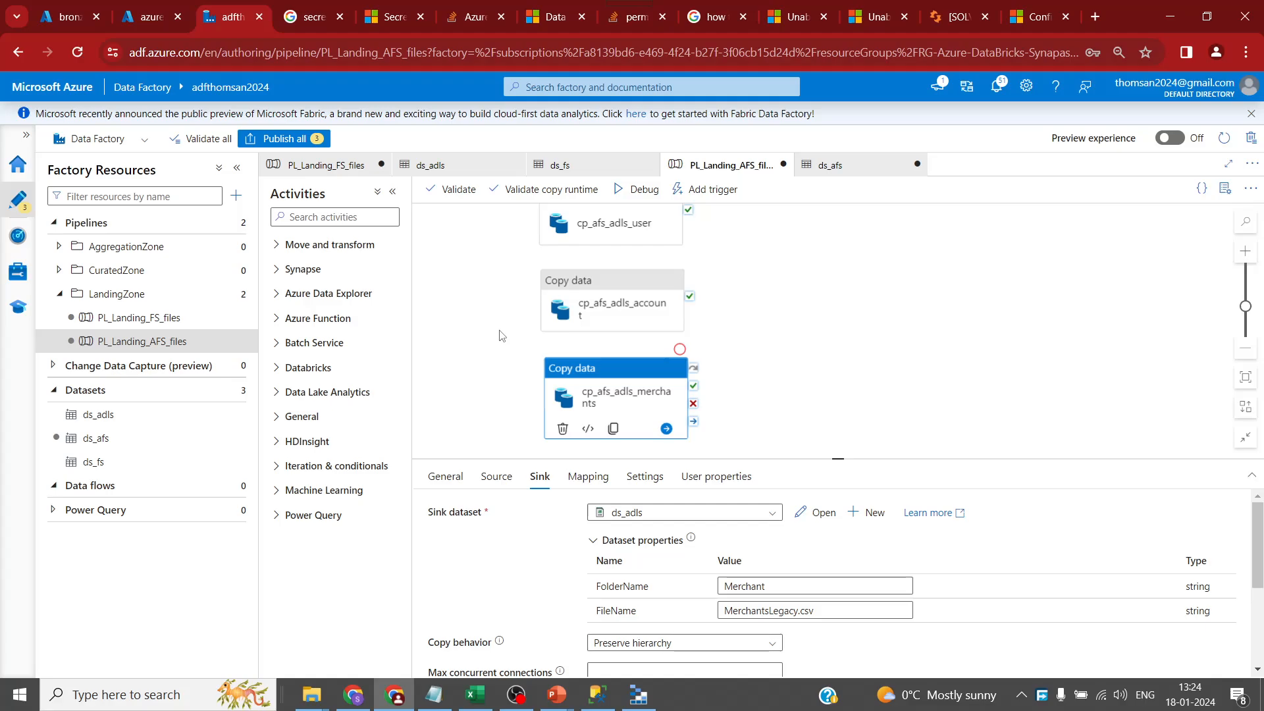
drag(486, 302, 502, 333)
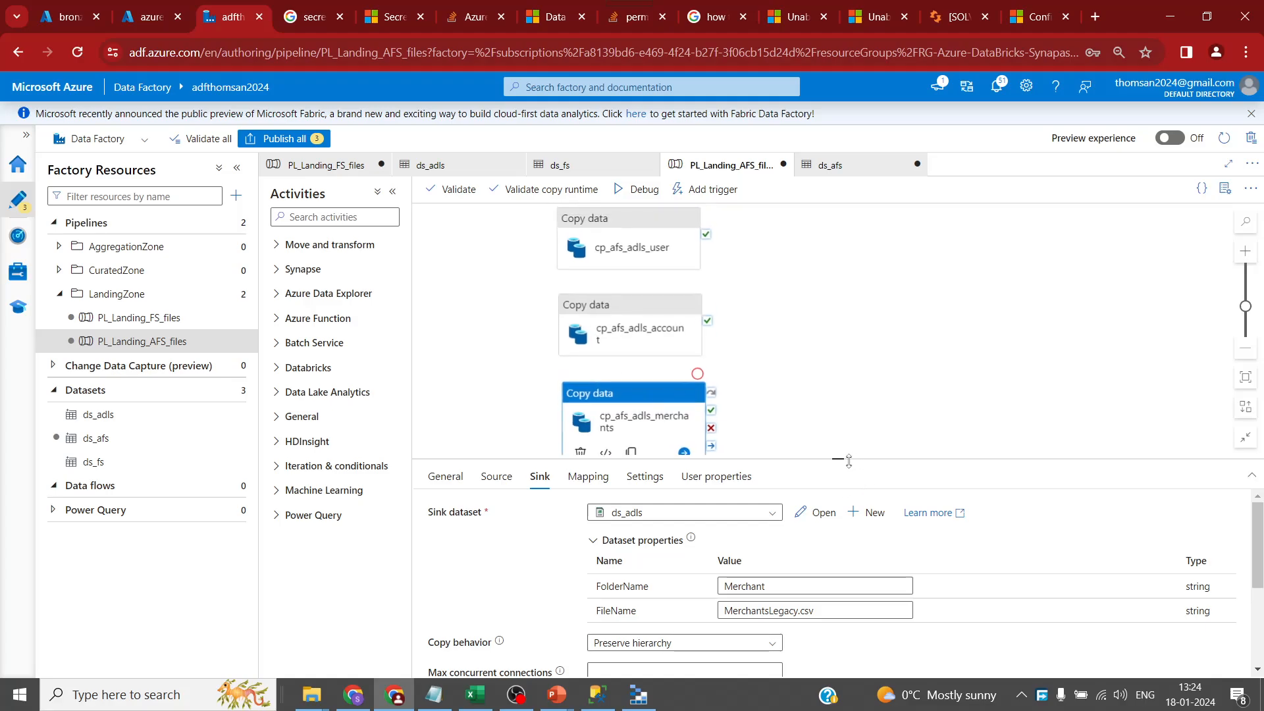
drag(848, 461, 848, 526)
click(309, 139)
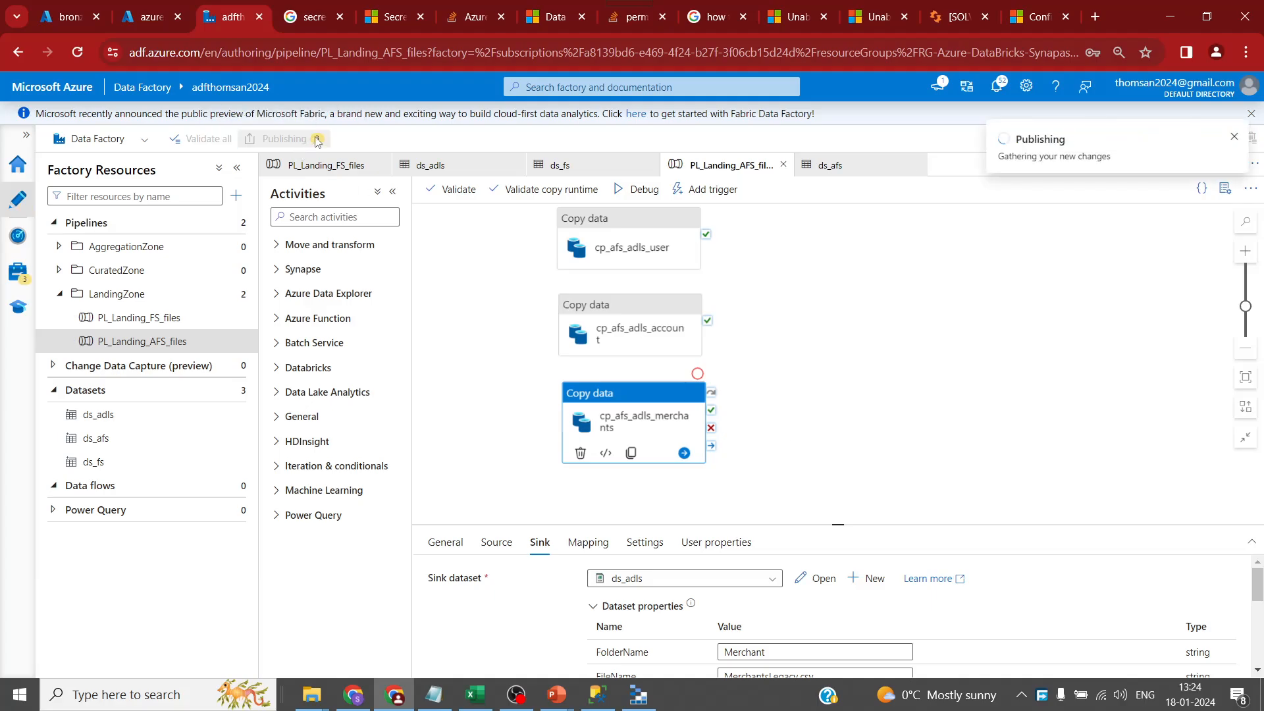
click(842, 658)
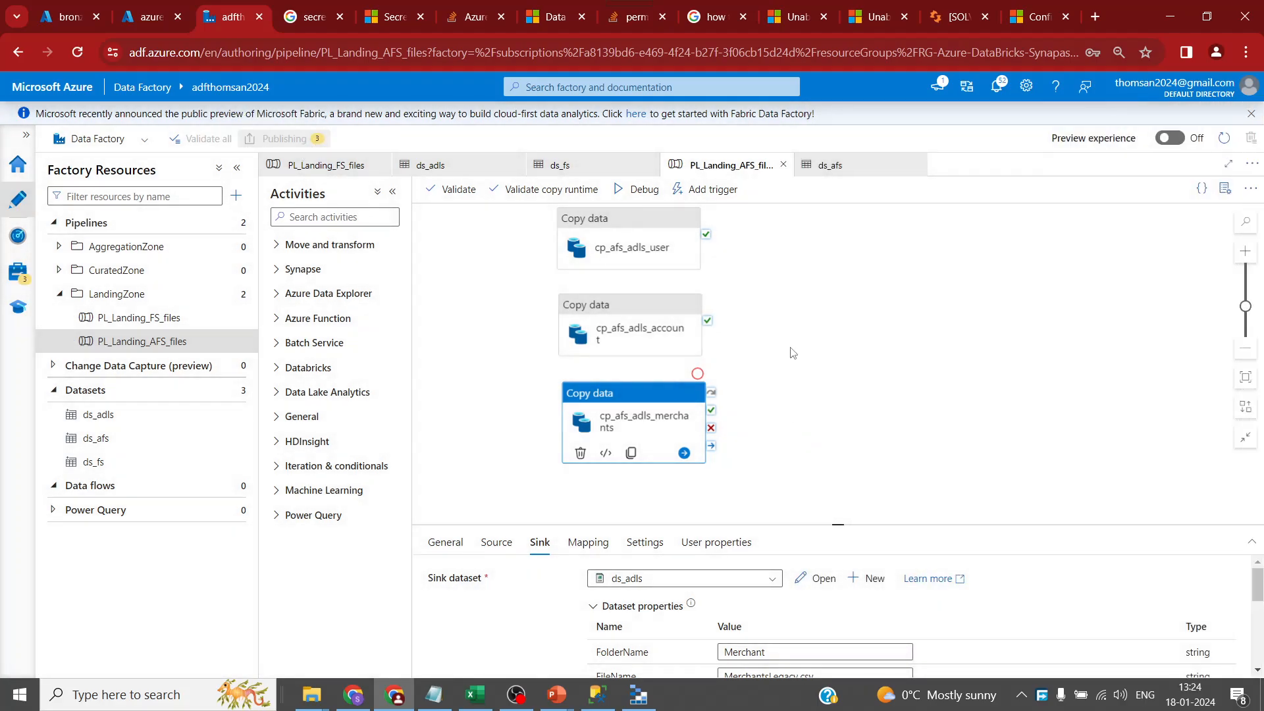
click(791, 349)
click(70, 18)
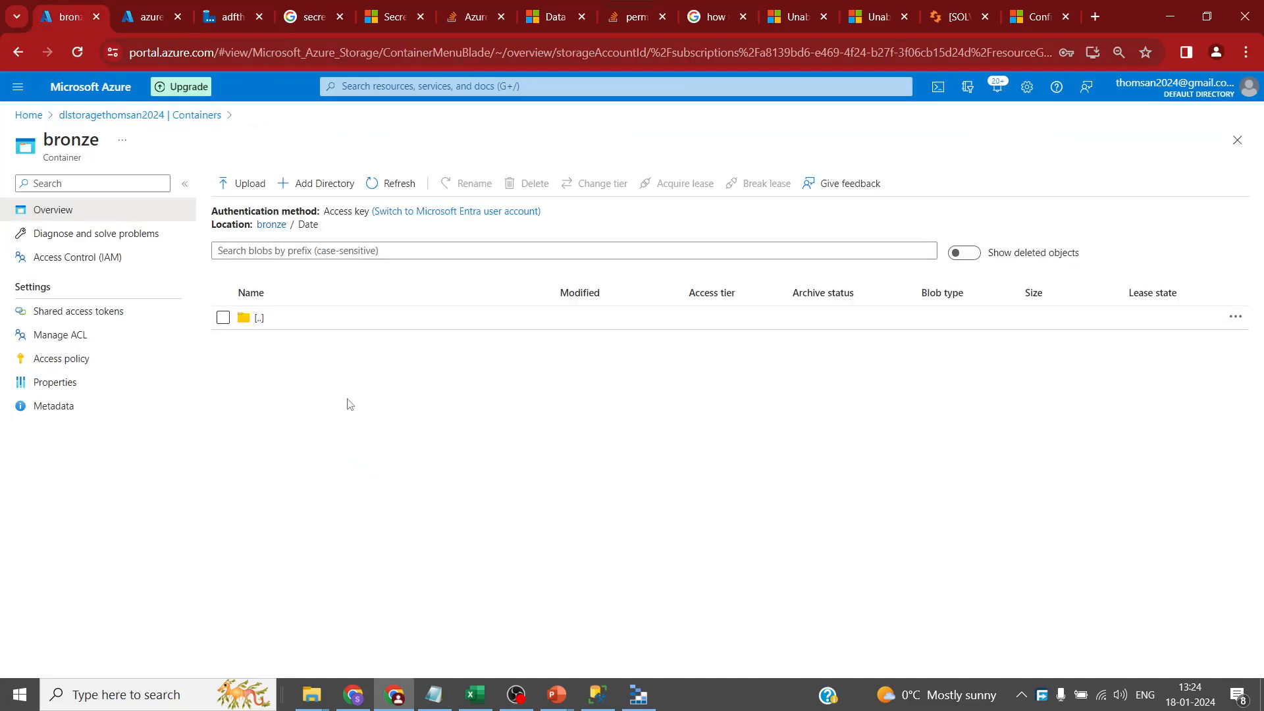
- Delete the Date folder from the bronze container root, leaving it empty, and return to Data Factory
click(273, 225)
right_click(288, 326)
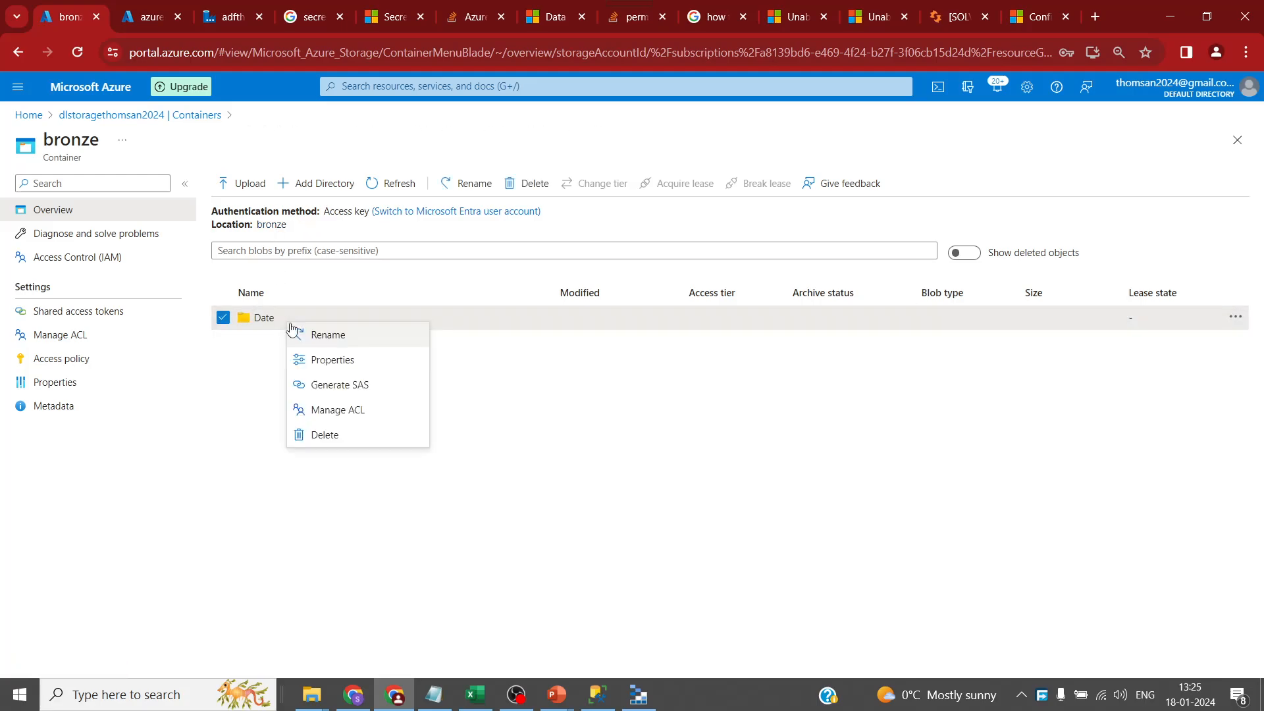
click(347, 441)
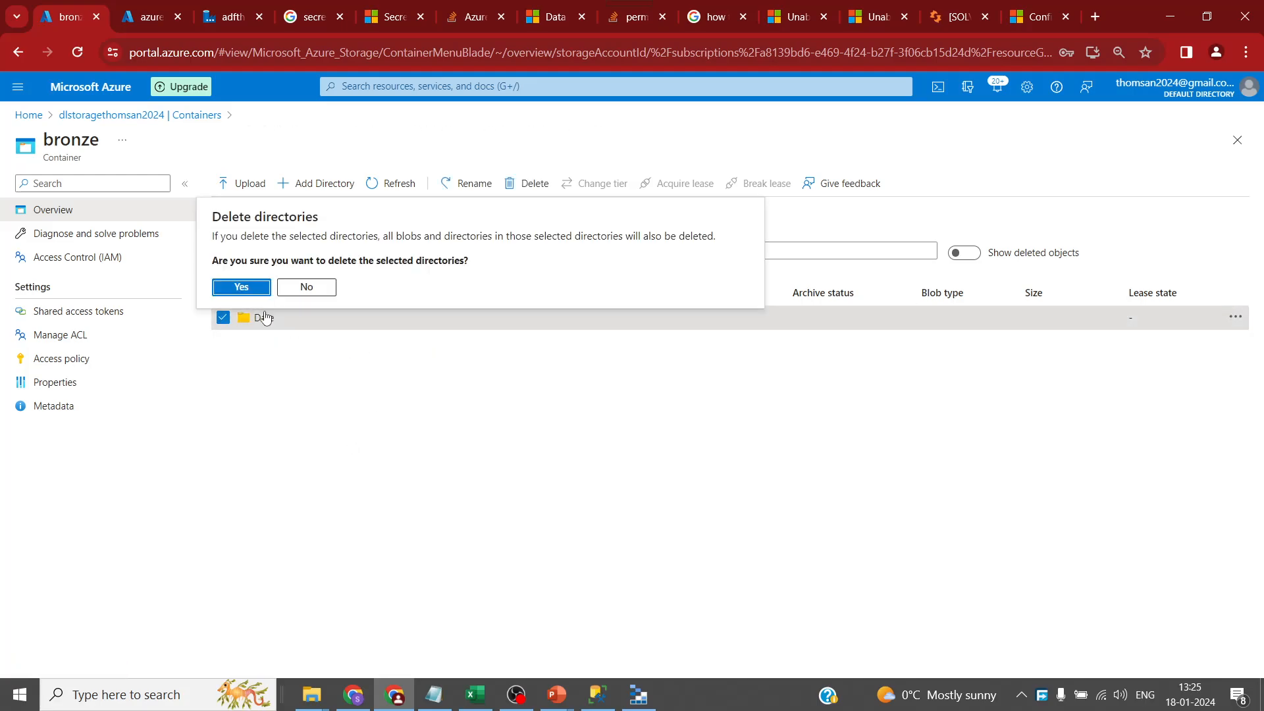
click(242, 288)
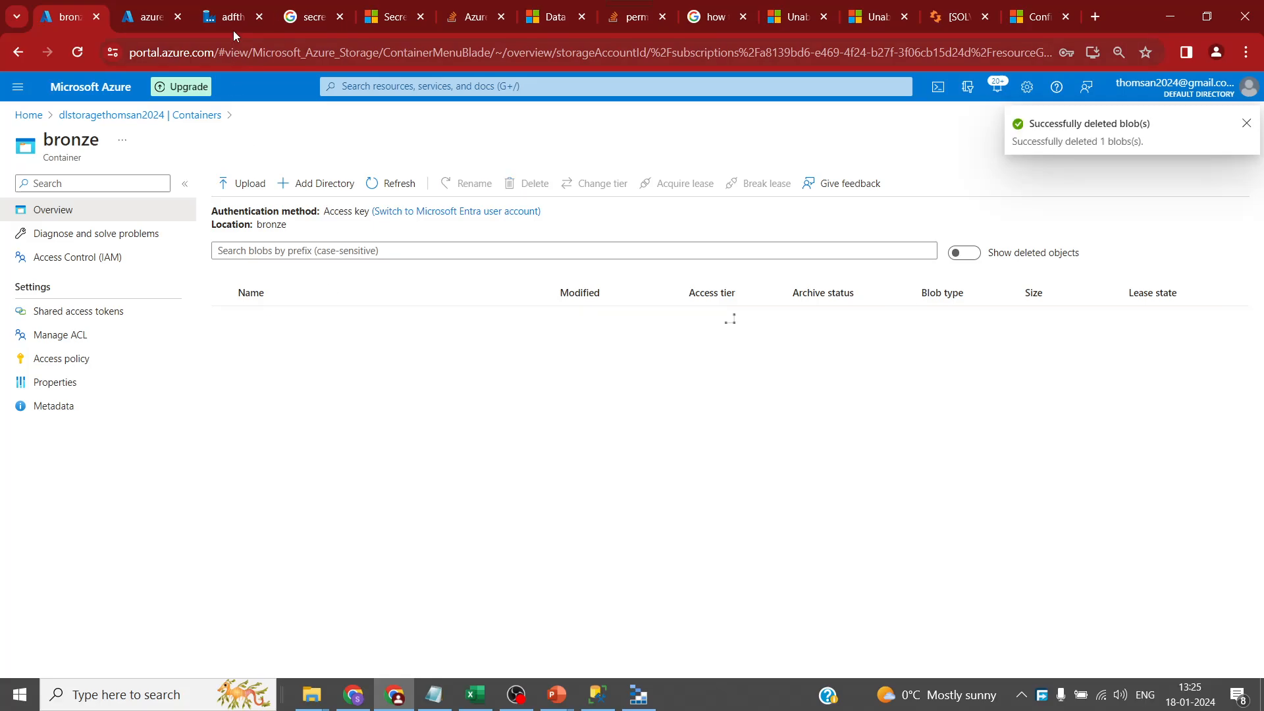
click(230, 17)
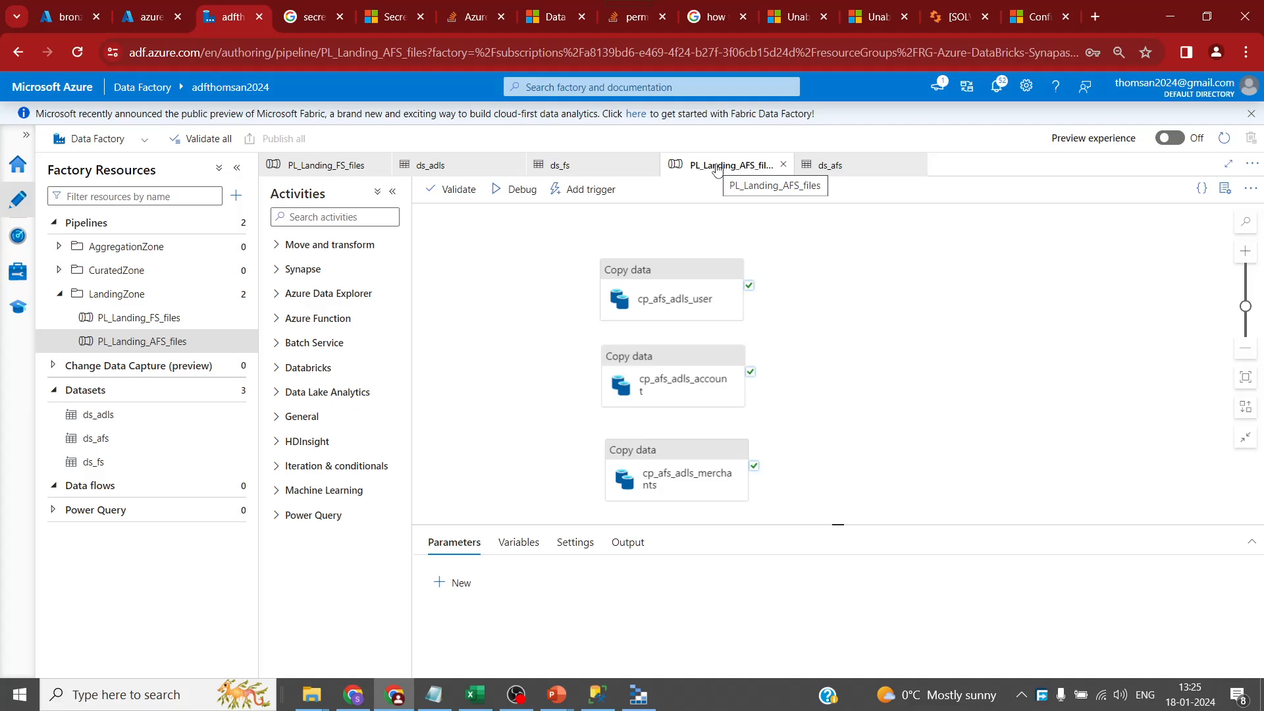
- Confirm the bronze container is empty, then refresh the PL_Landing_AFS_files debug run's activities
click(61, 25)
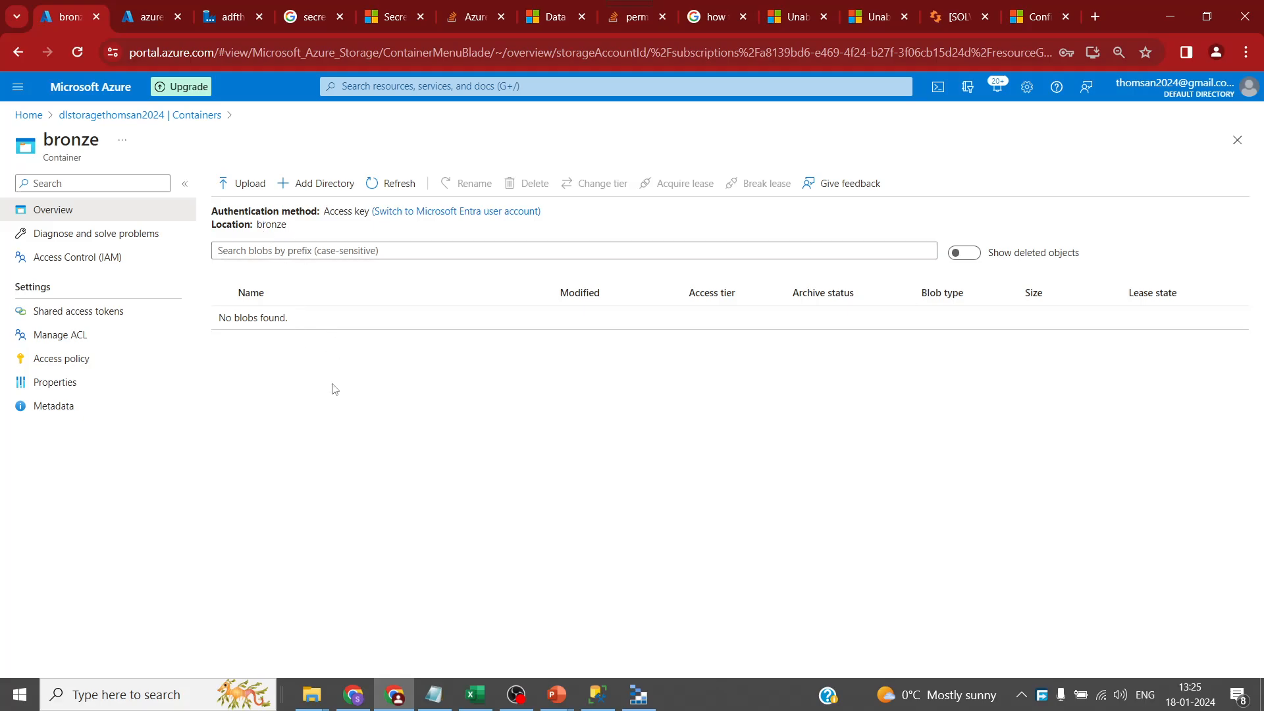
click(223, 20)
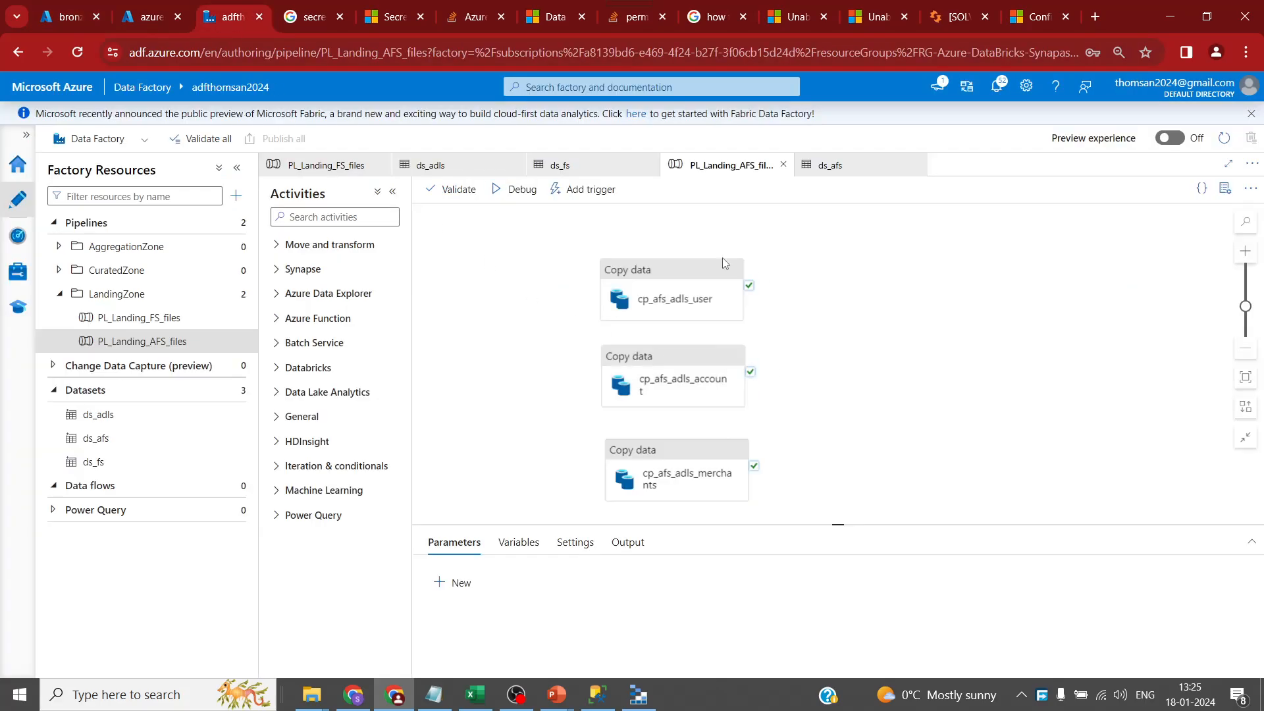
click(503, 166)
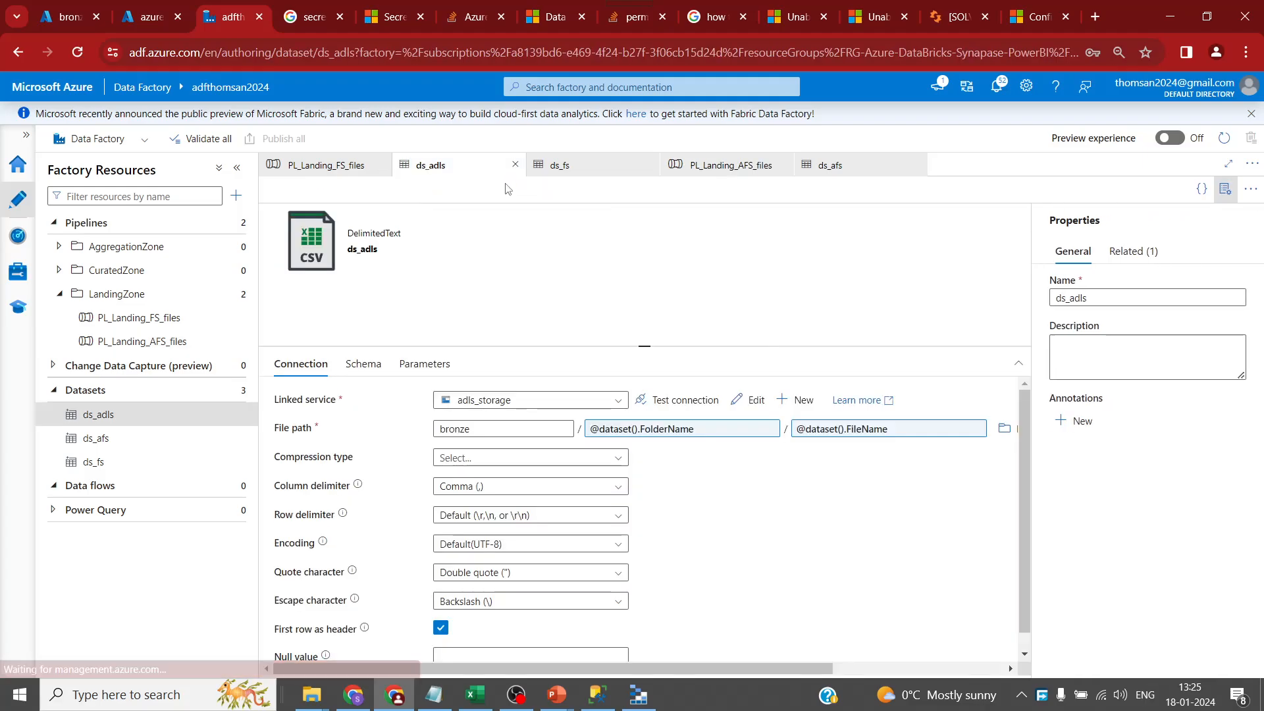
click(725, 171)
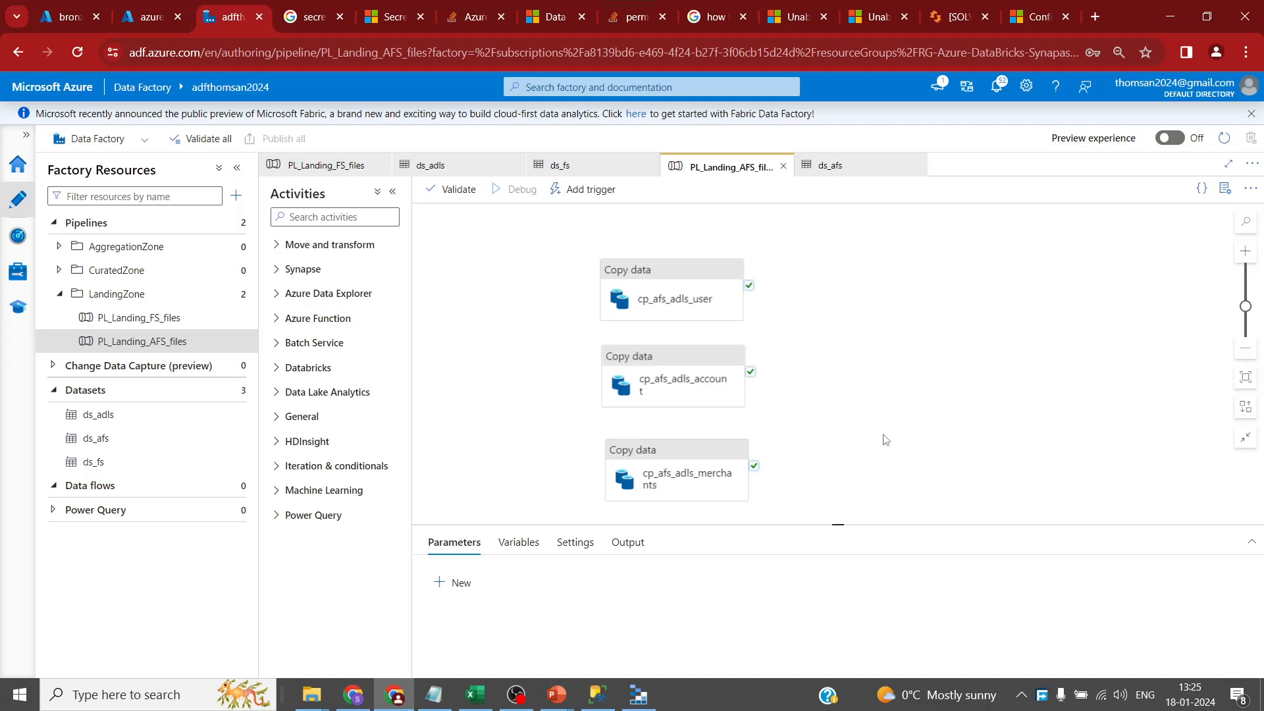
drag(842, 444, 826, 411)
drag(839, 522, 837, 364)
click(739, 418)
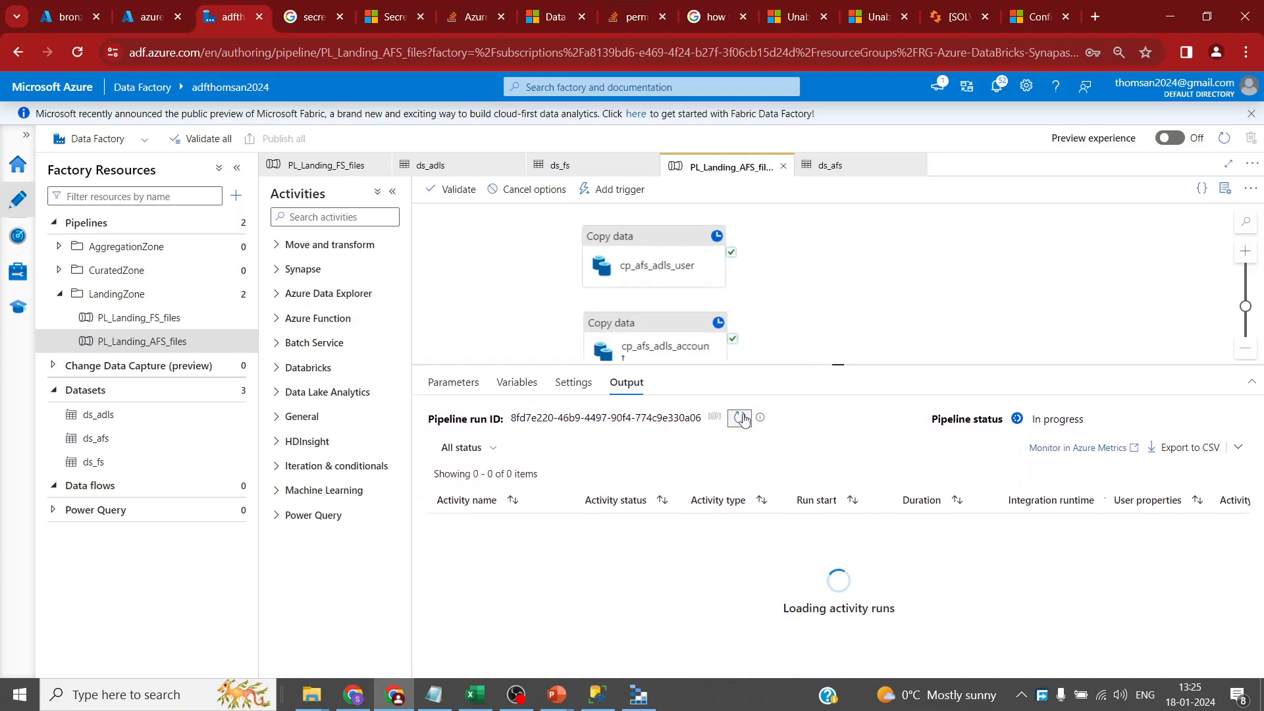
click(741, 419)
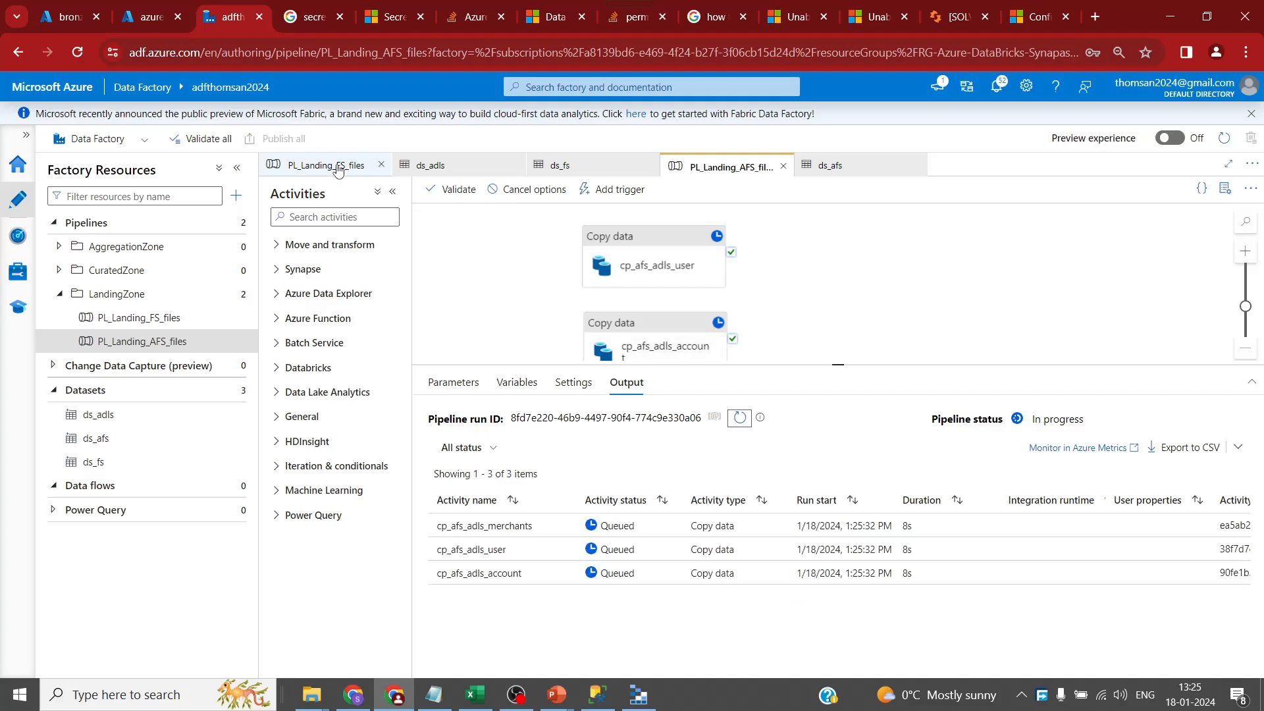
- Review PL_Landing_FS_files' copy source and sink settings, then start its debug run
click(337, 167)
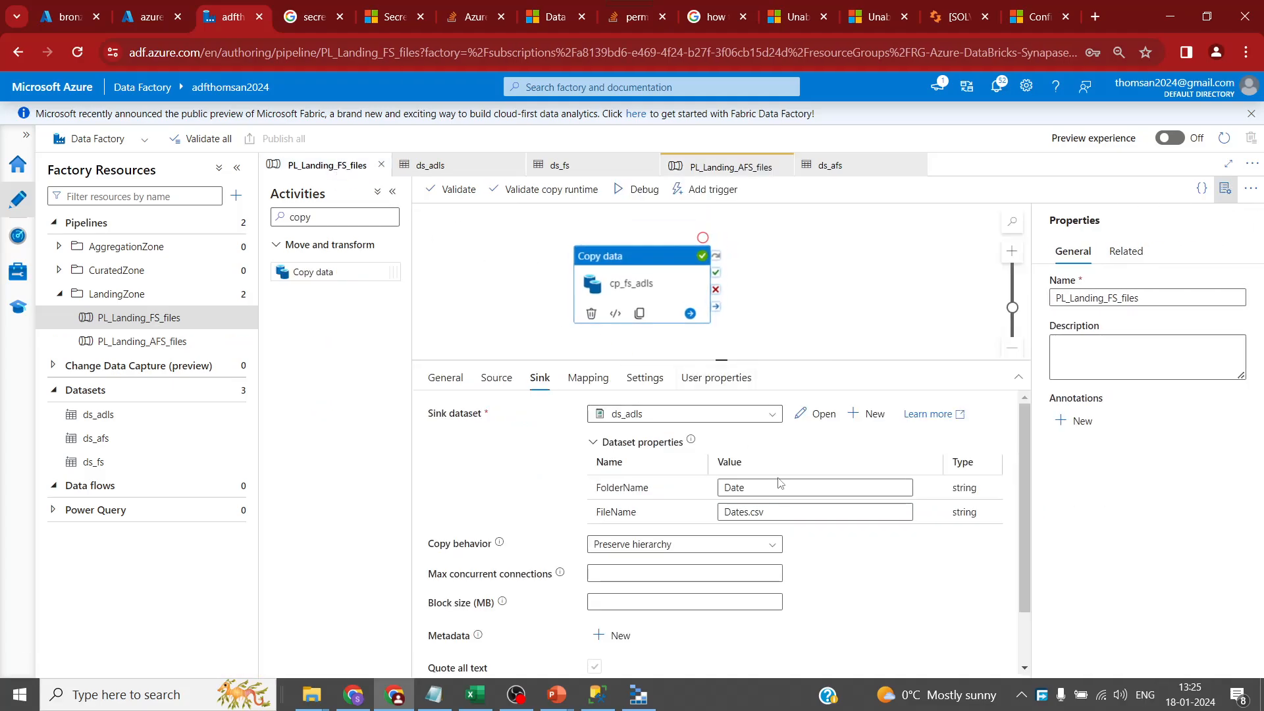
click(496, 378)
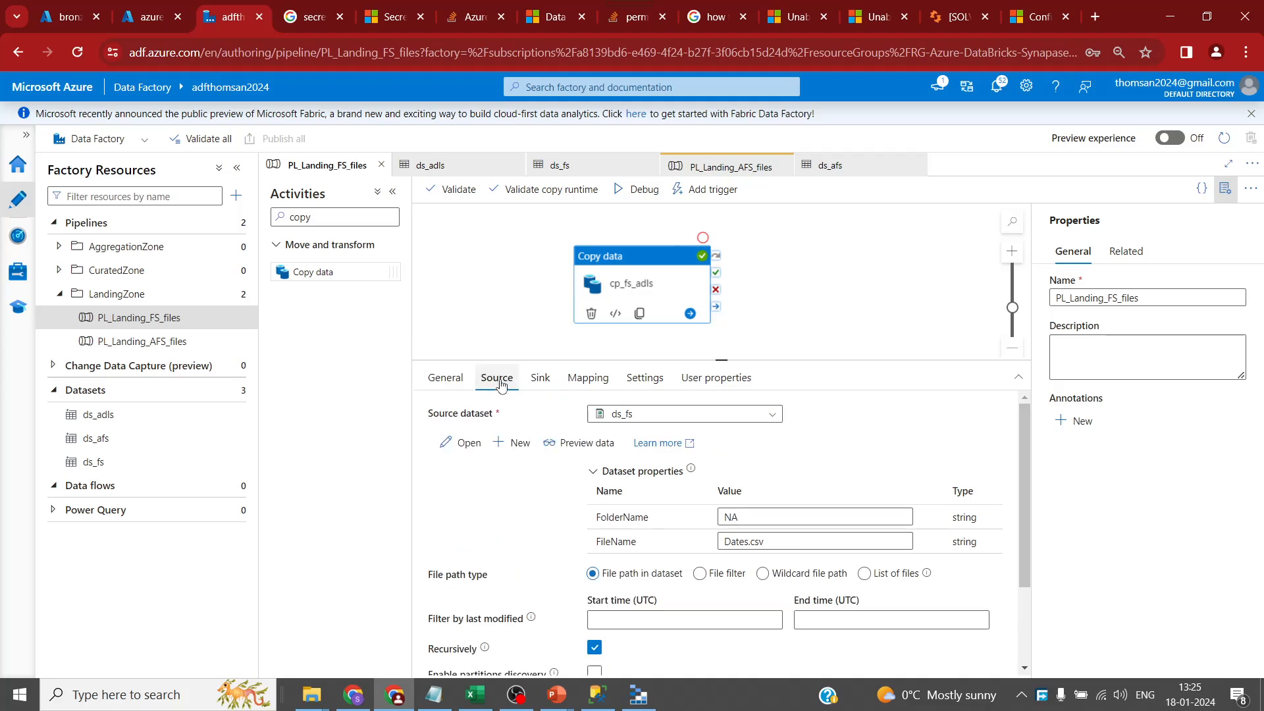
click(535, 385)
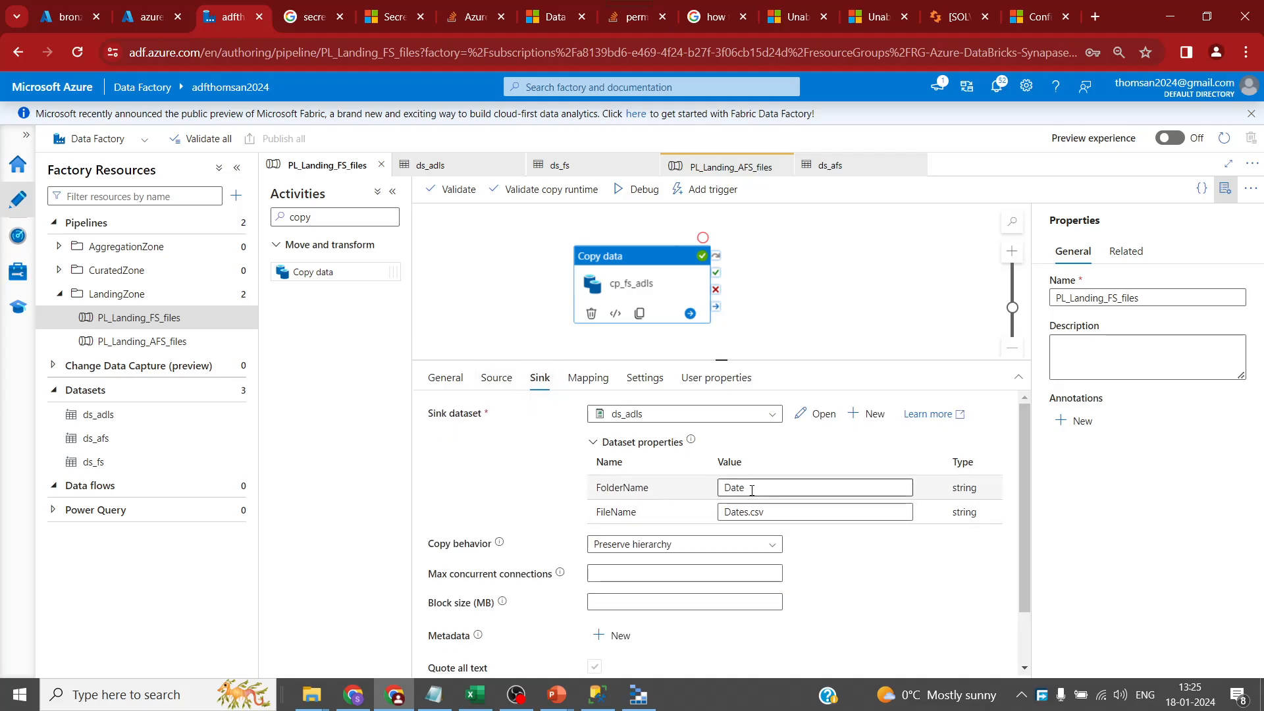
click(641, 192)
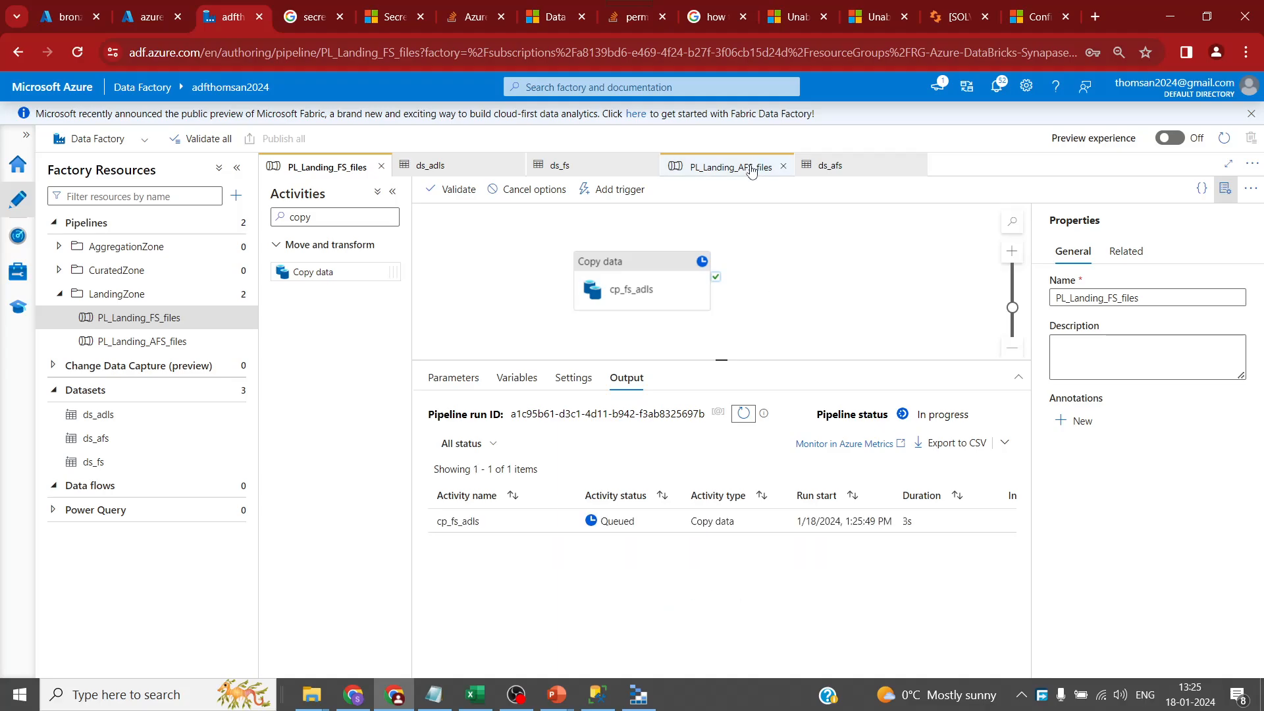
- Refresh PL_Landing_AFS_files' activity runs, then go back to PL_Landing_FS_files
click(726, 167)
click(739, 418)
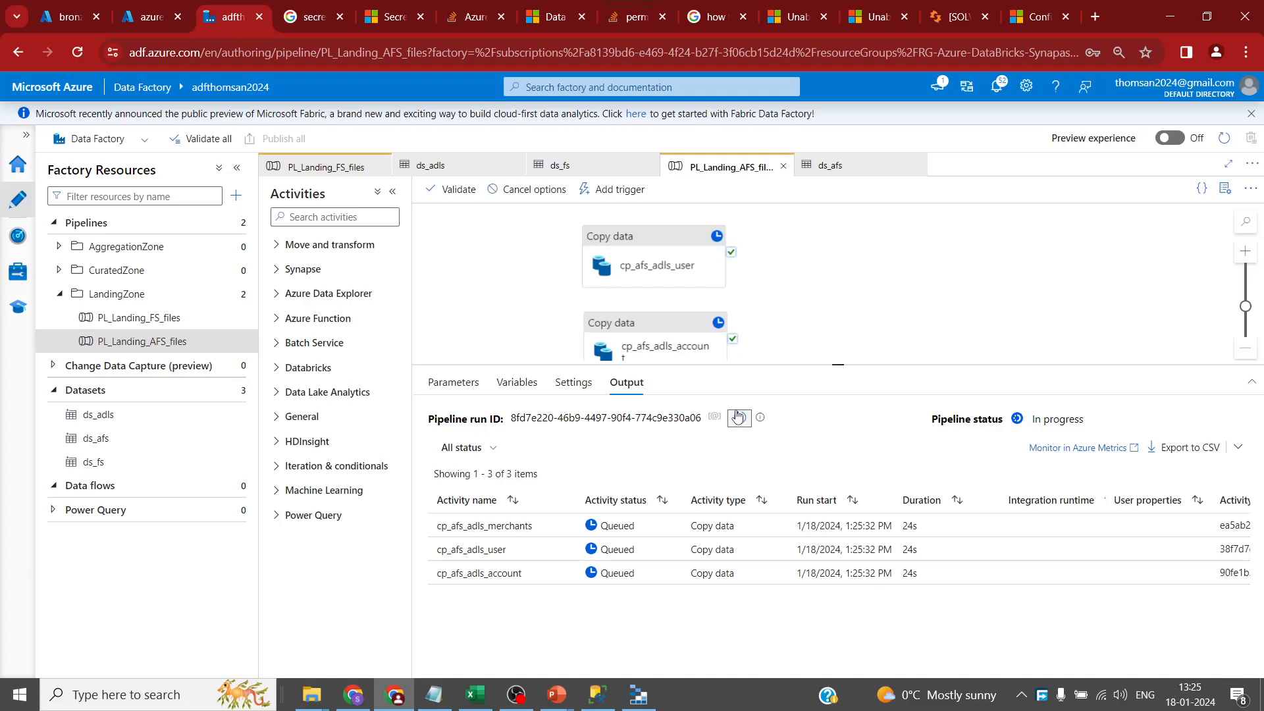
click(356, 169)
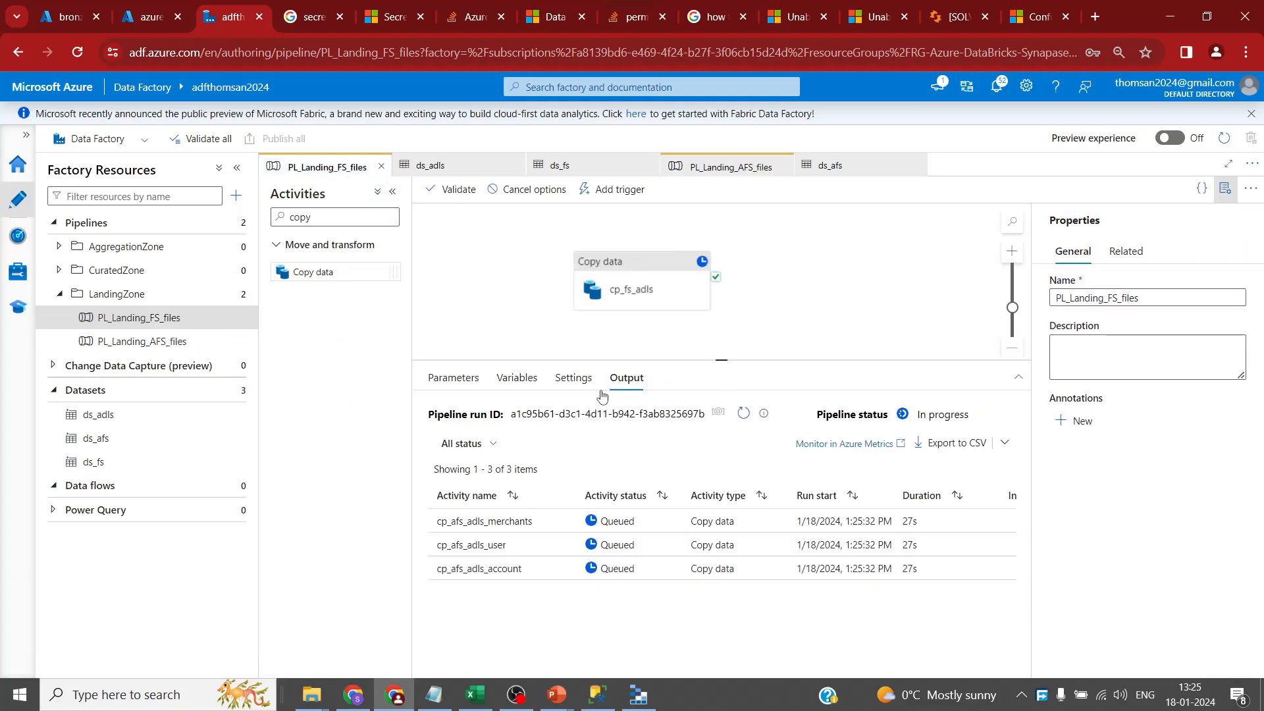
click(235, 341)
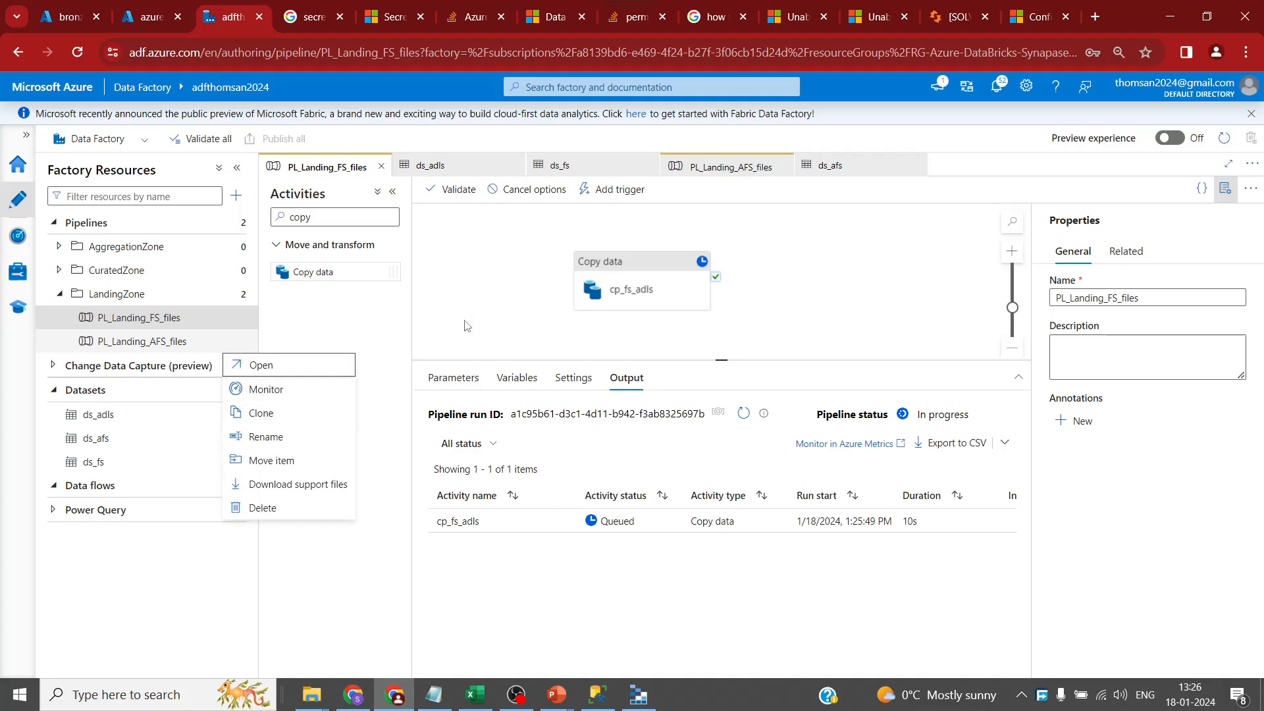
- Clone PL_Landing_FS_files and rename the clone's copy activity to cp_bs_adls
click(241, 318)
click(240, 319)
click(271, 389)
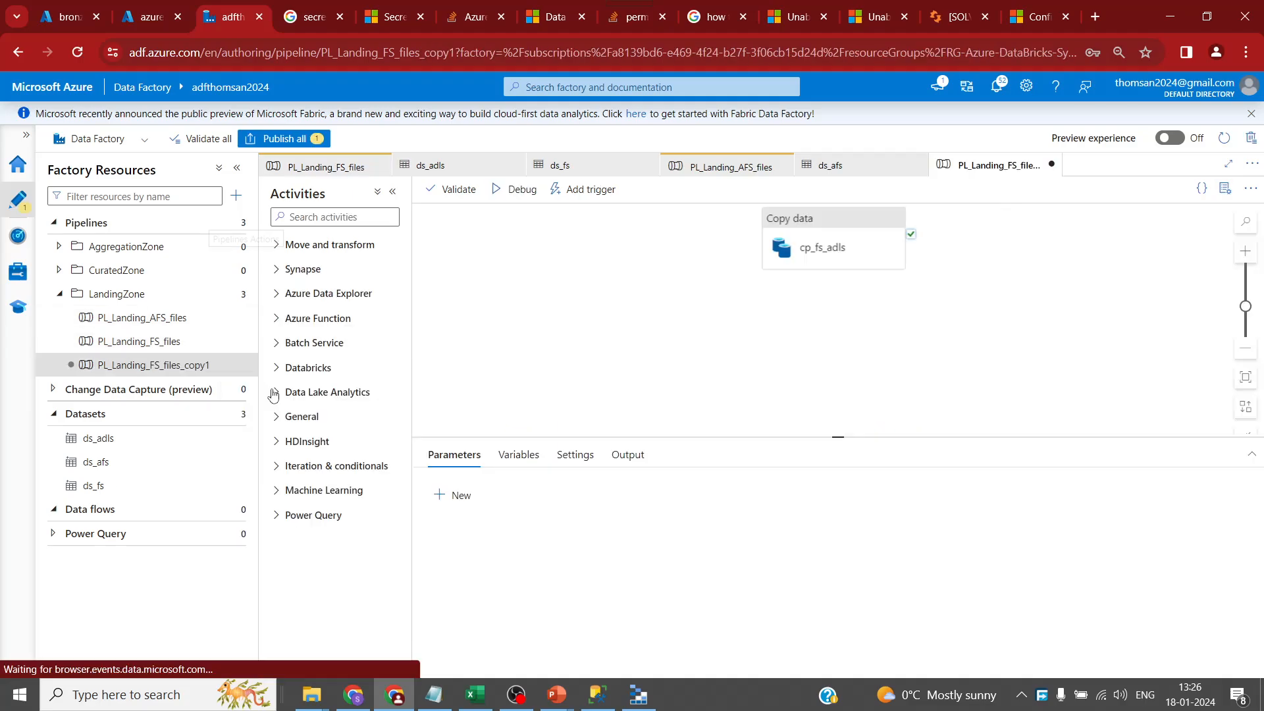
click(680, 290)
drag(680, 290, 676, 292)
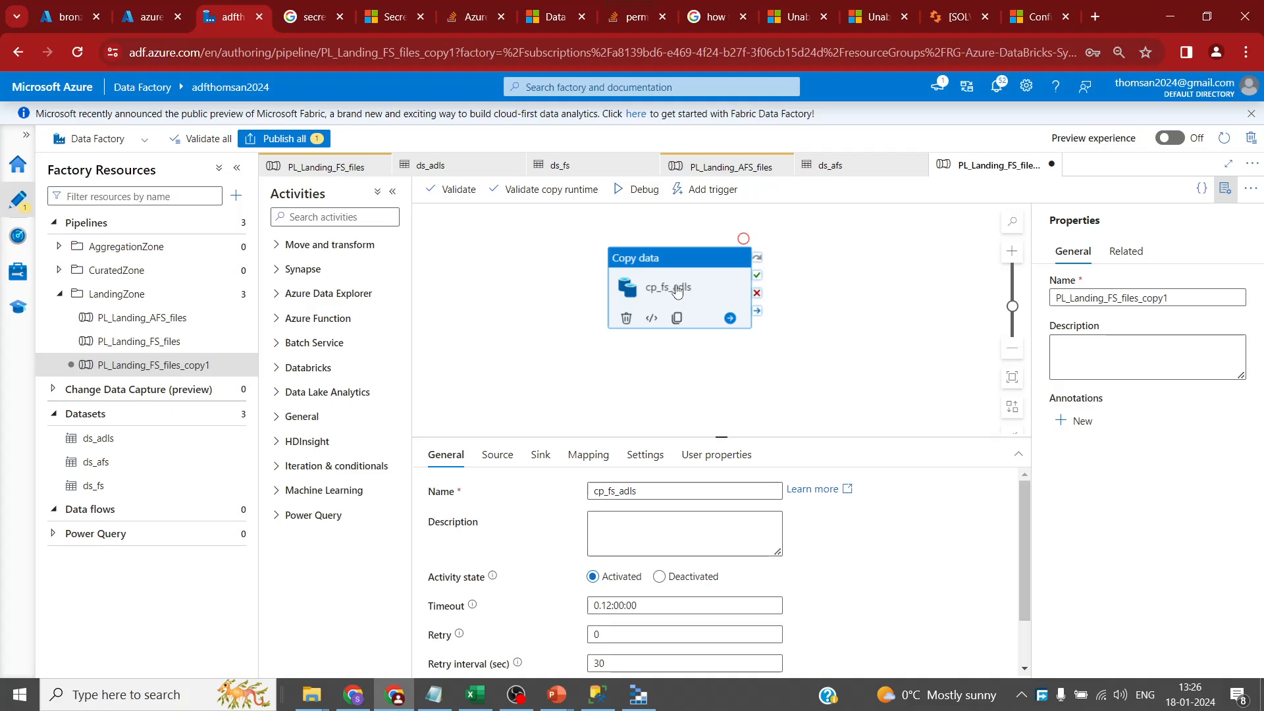
click(612, 491)
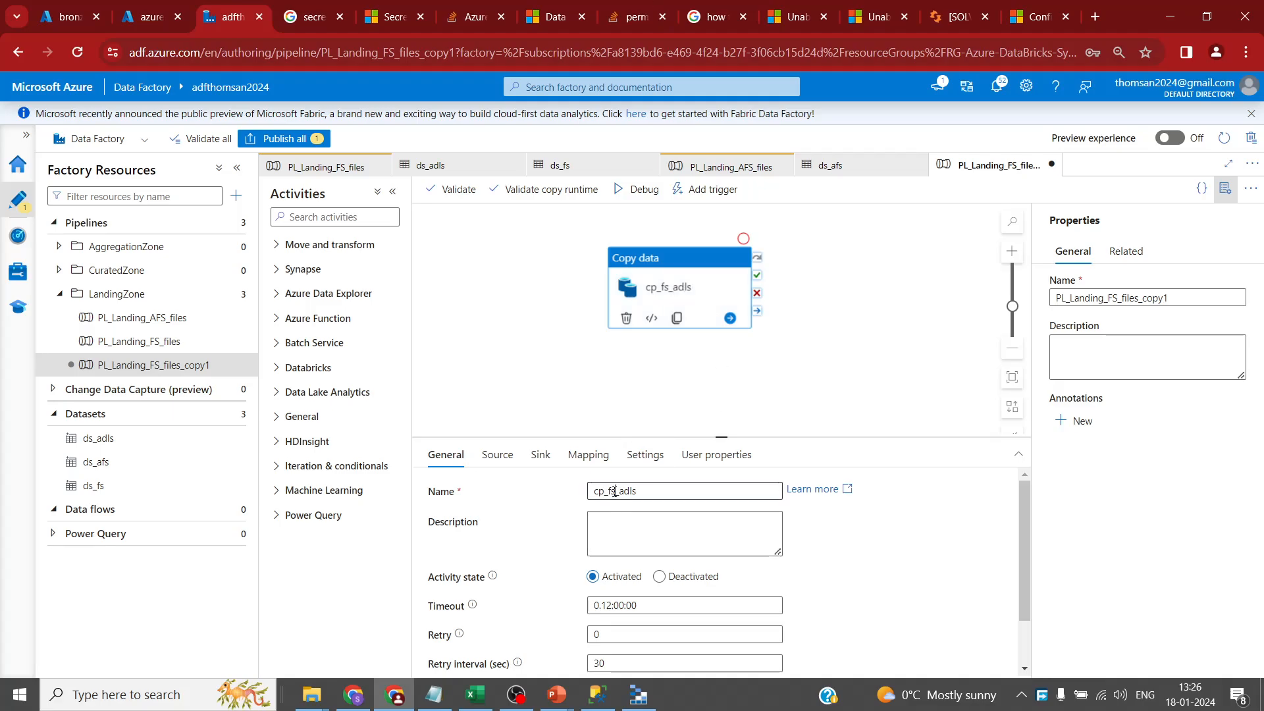
key(BackSpace)
key(BackSpace)
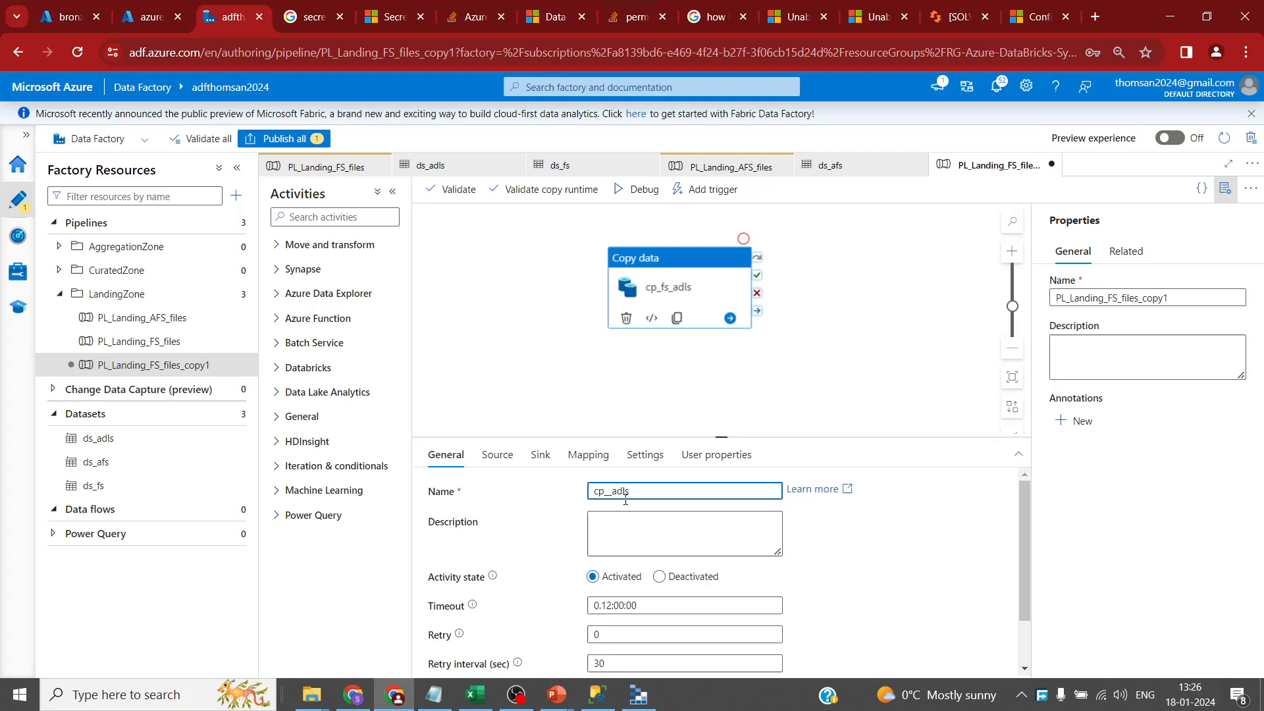
text(bs)
- Glance at Storage Explorer, then refresh PL_Landing_AFS_files' debug run activities
click(636, 701)
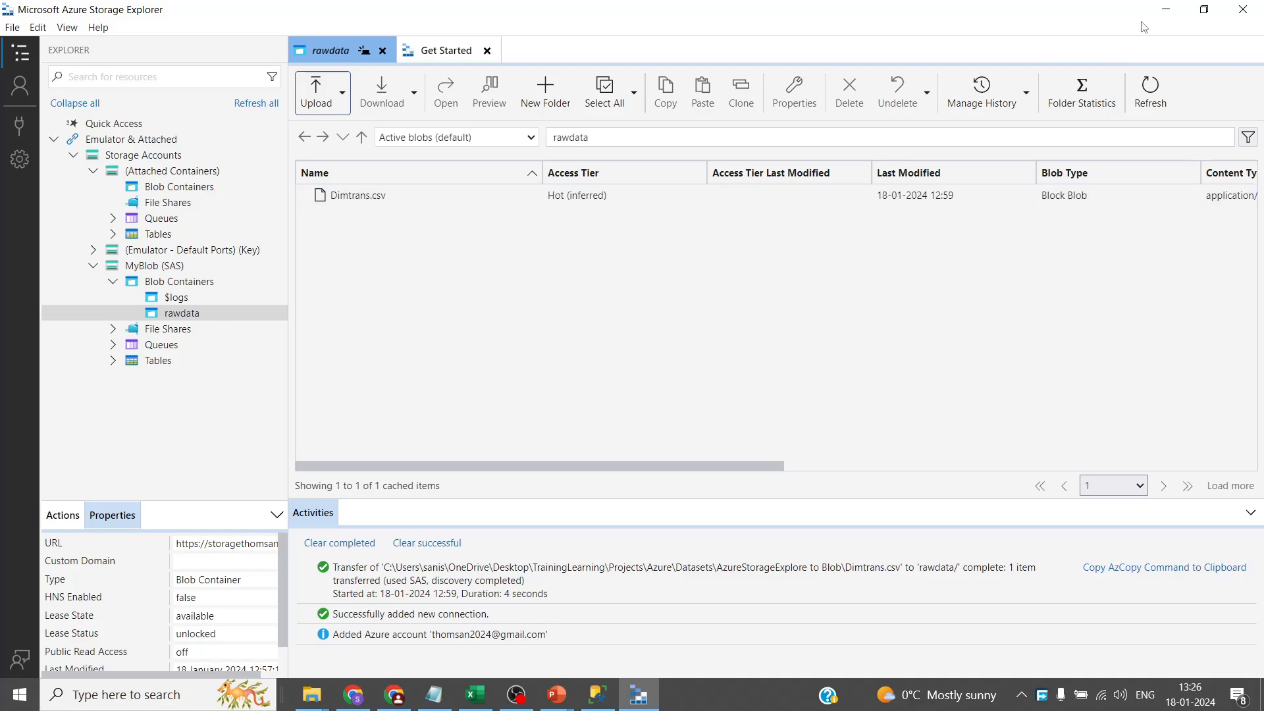
click(1166, 9)
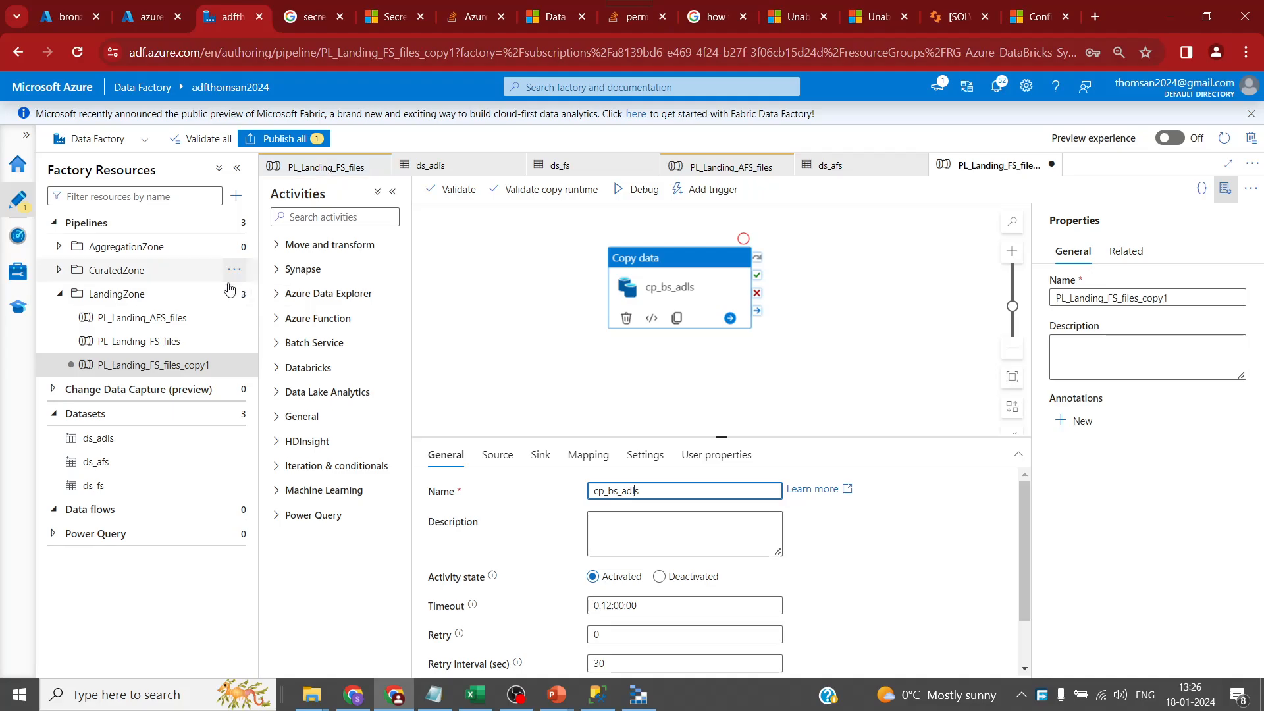
click(174, 321)
click(740, 418)
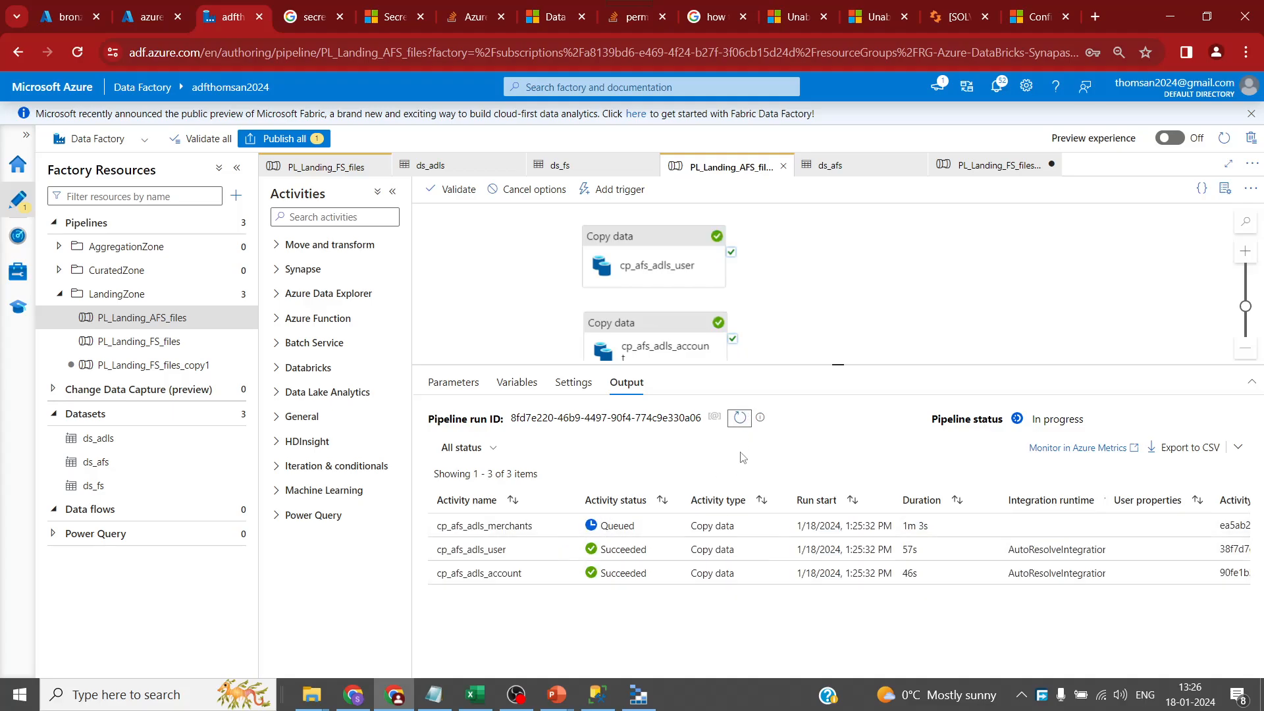
- Refresh the debug output until the merchants copy succeeds, then view the bronze container in the portal
click(740, 422)
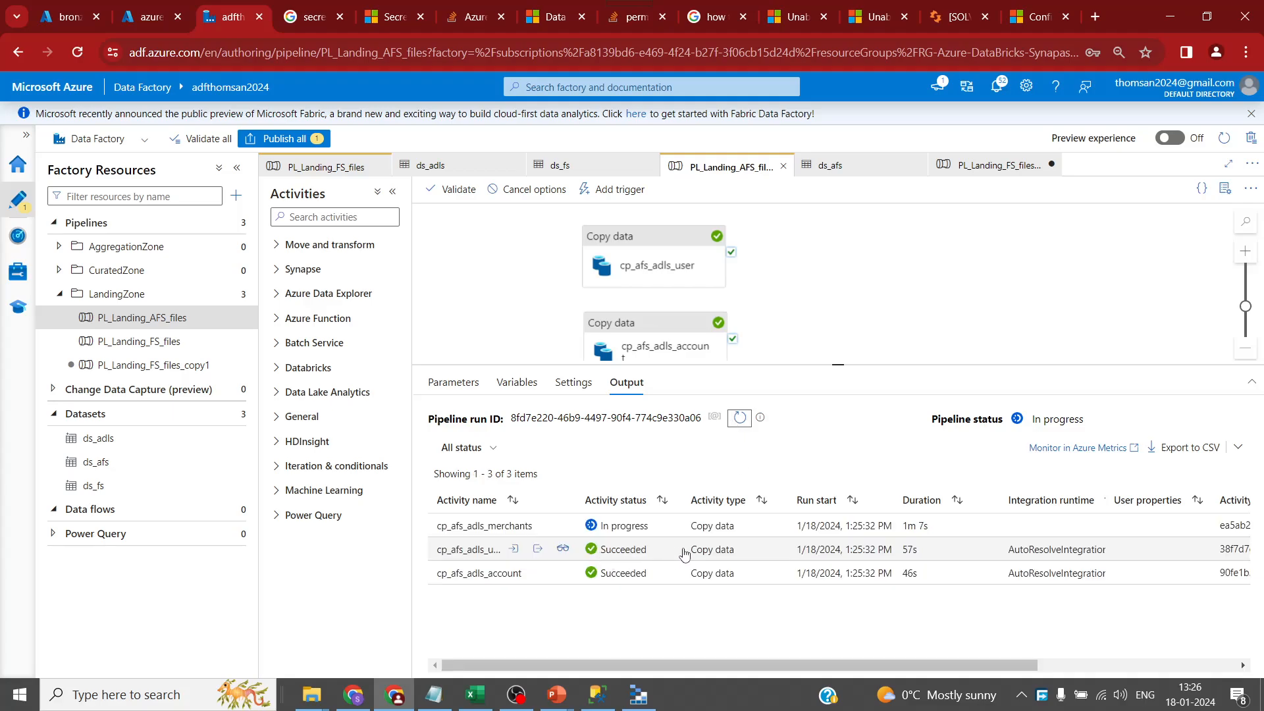
click(740, 422)
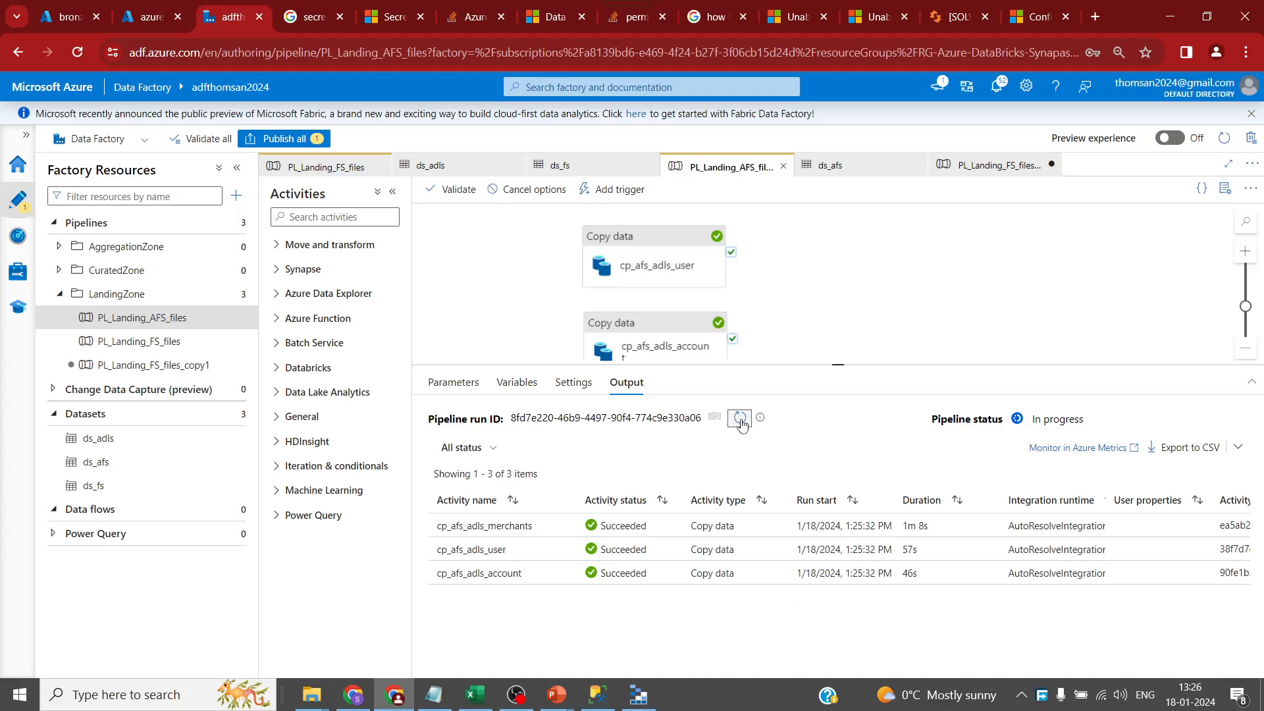
click(175, 341)
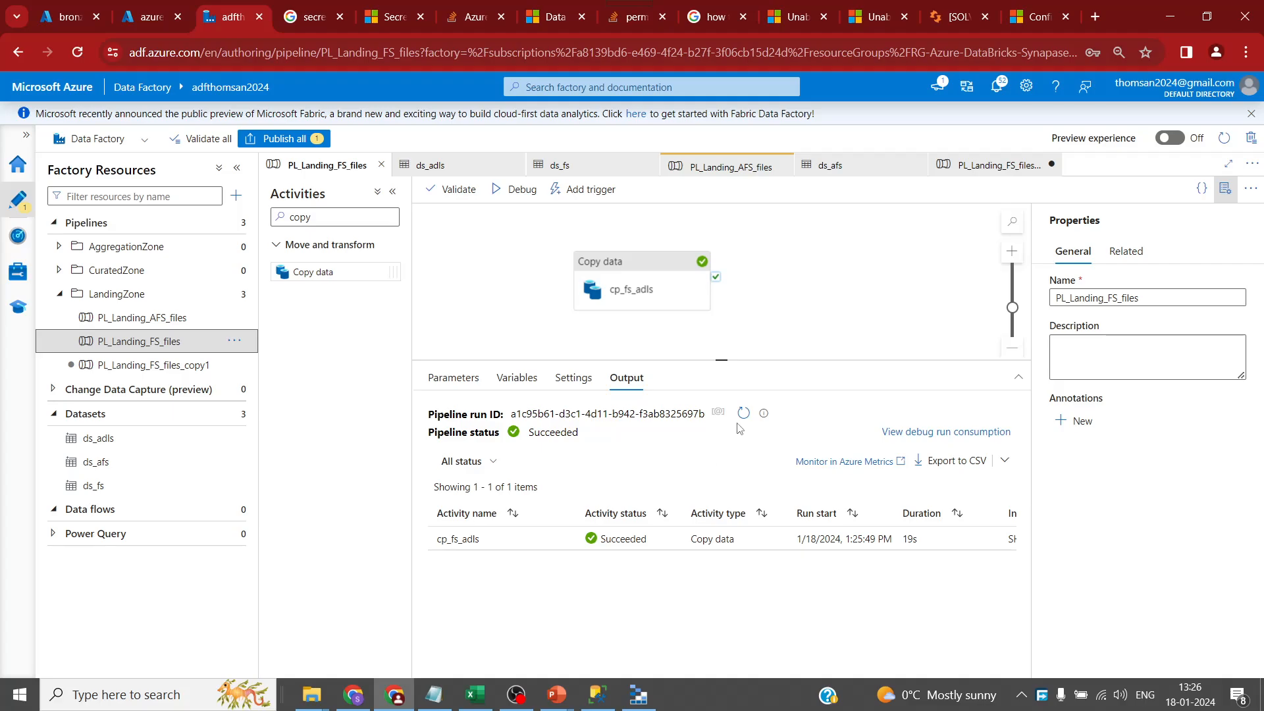
click(64, 18)
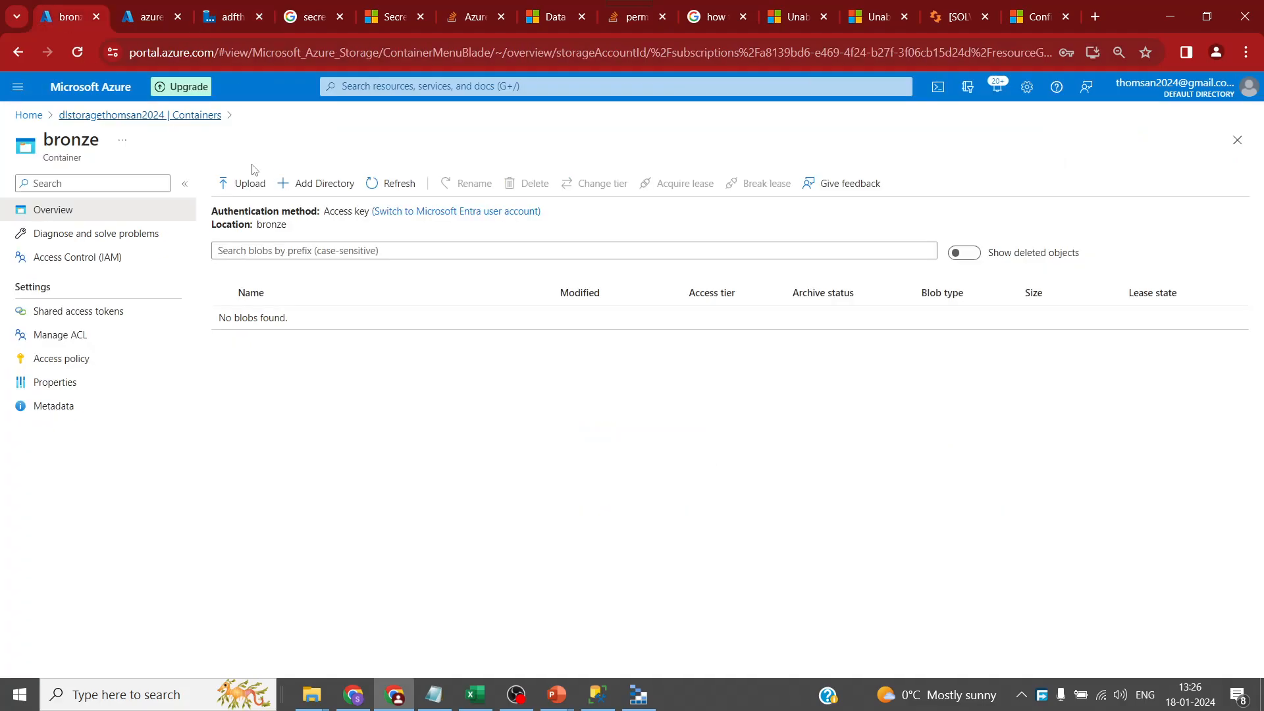
- Refresh the bronze container and inspect its Account, Date, Merchant and User folders
click(404, 187)
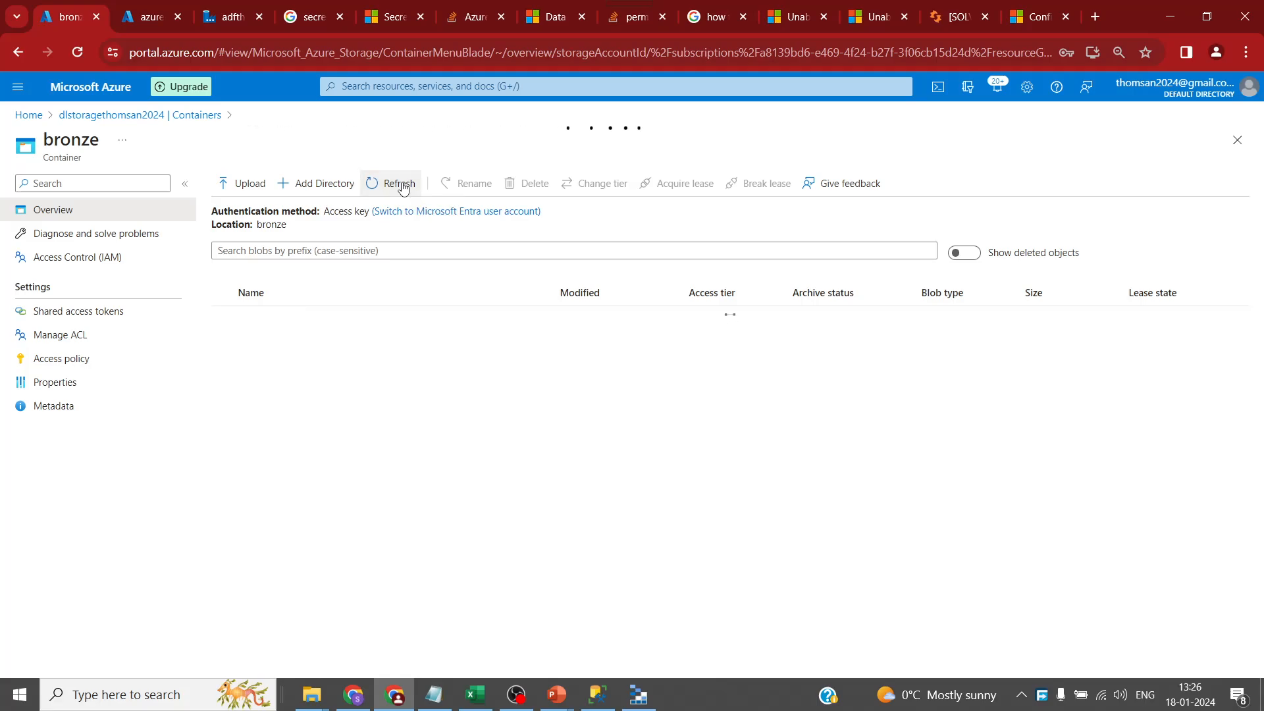
click(298, 319)
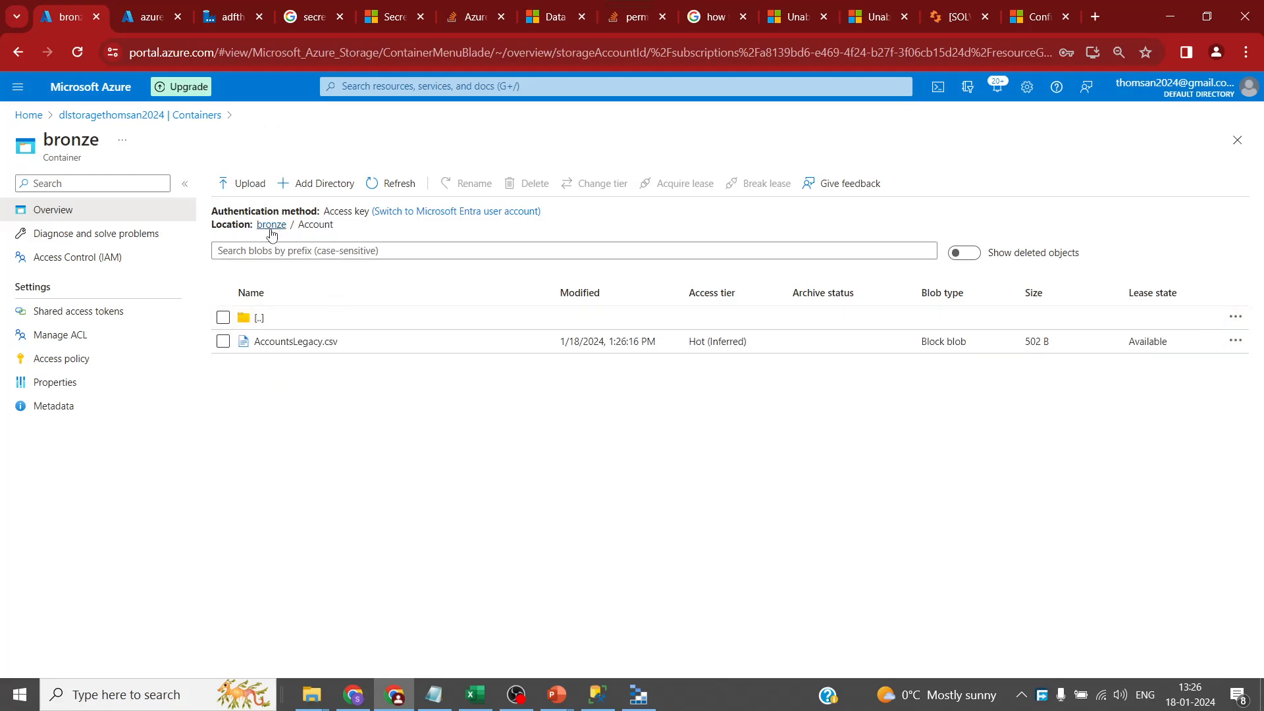
click(271, 227)
click(312, 343)
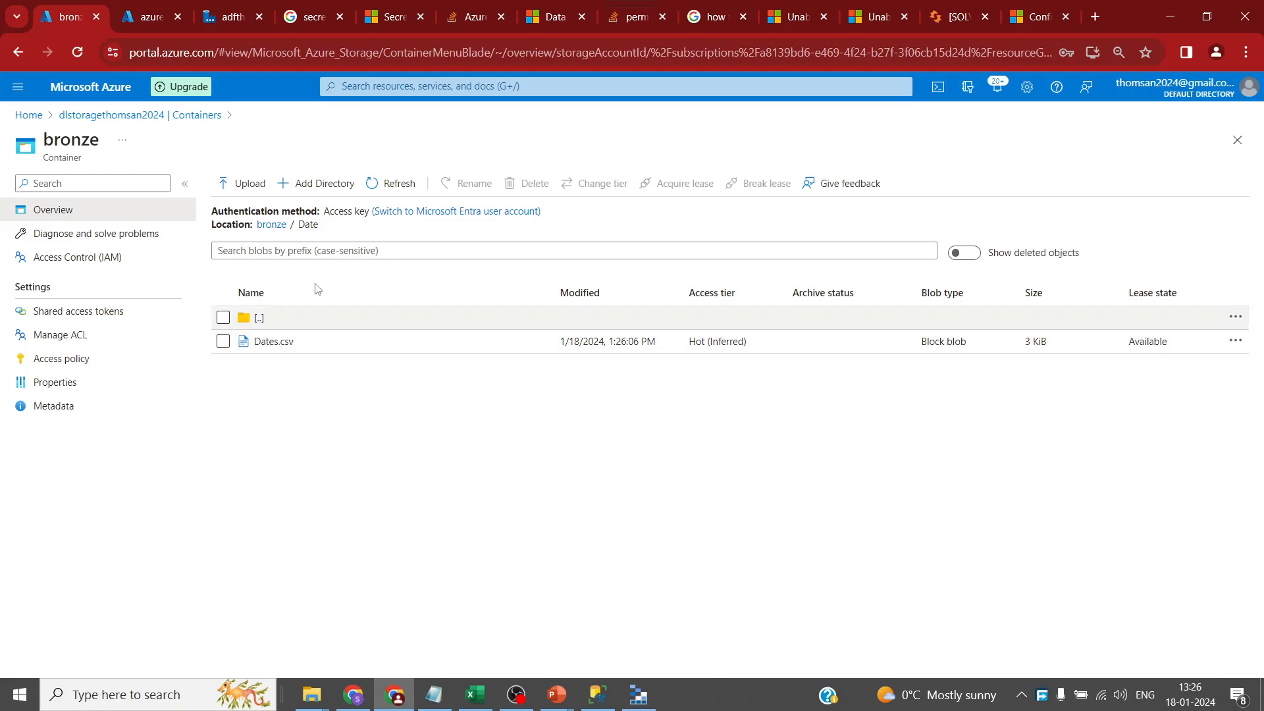
click(271, 224)
click(332, 364)
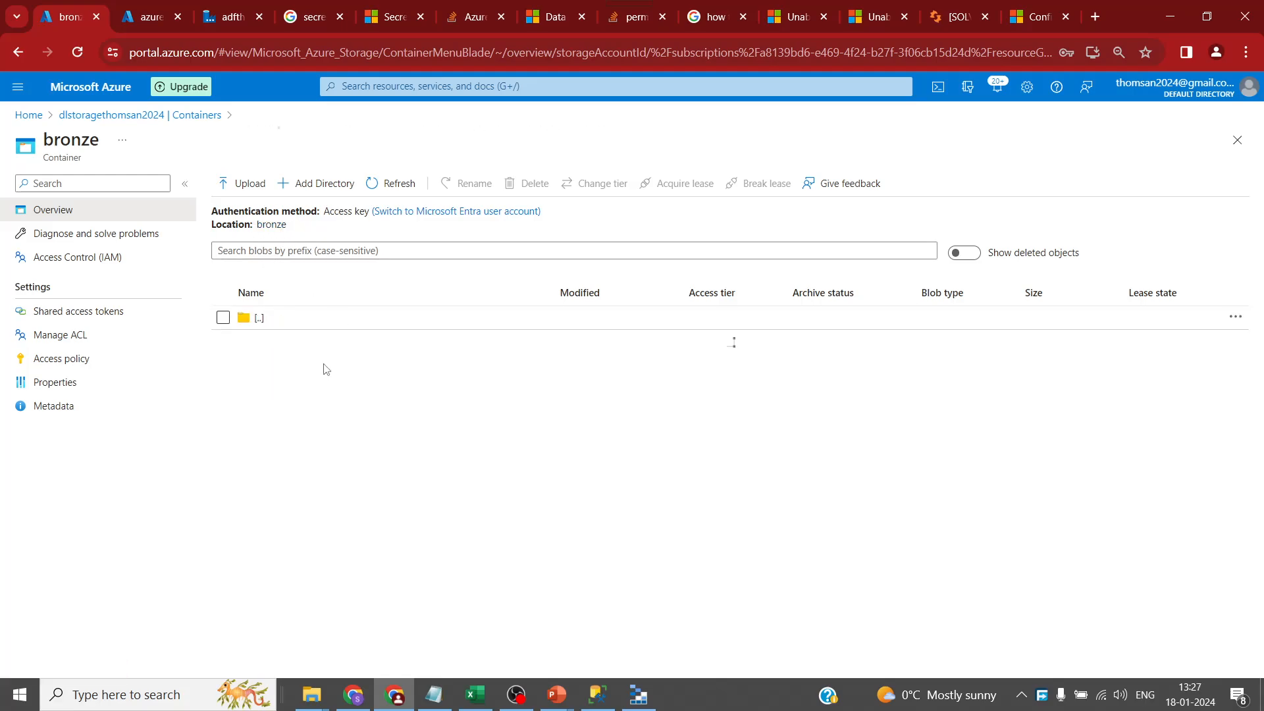
click(271, 225)
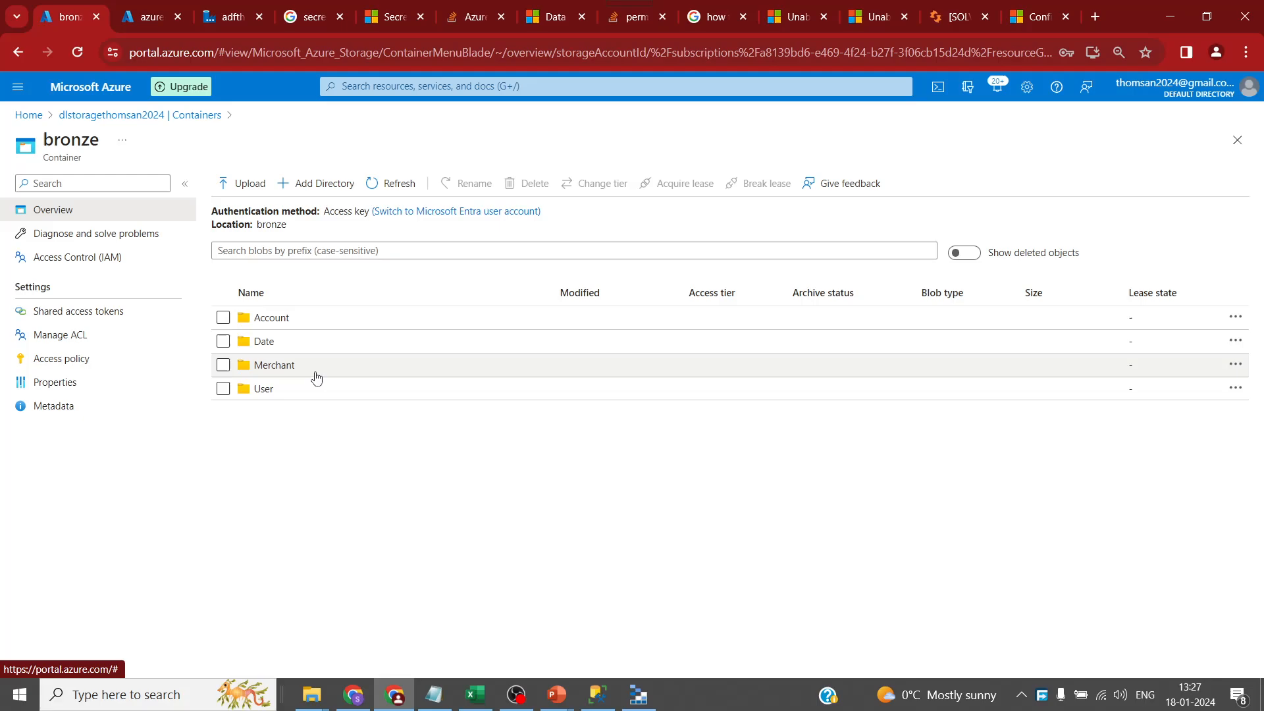
click(314, 389)
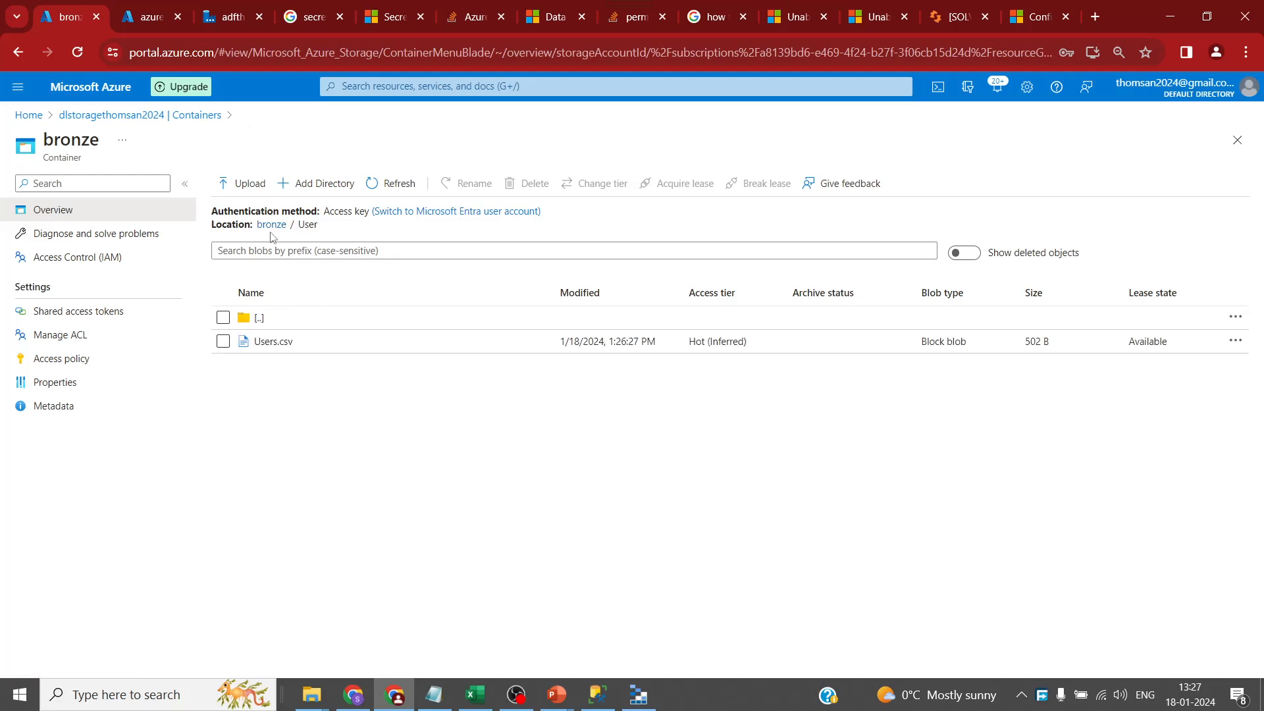
click(271, 225)
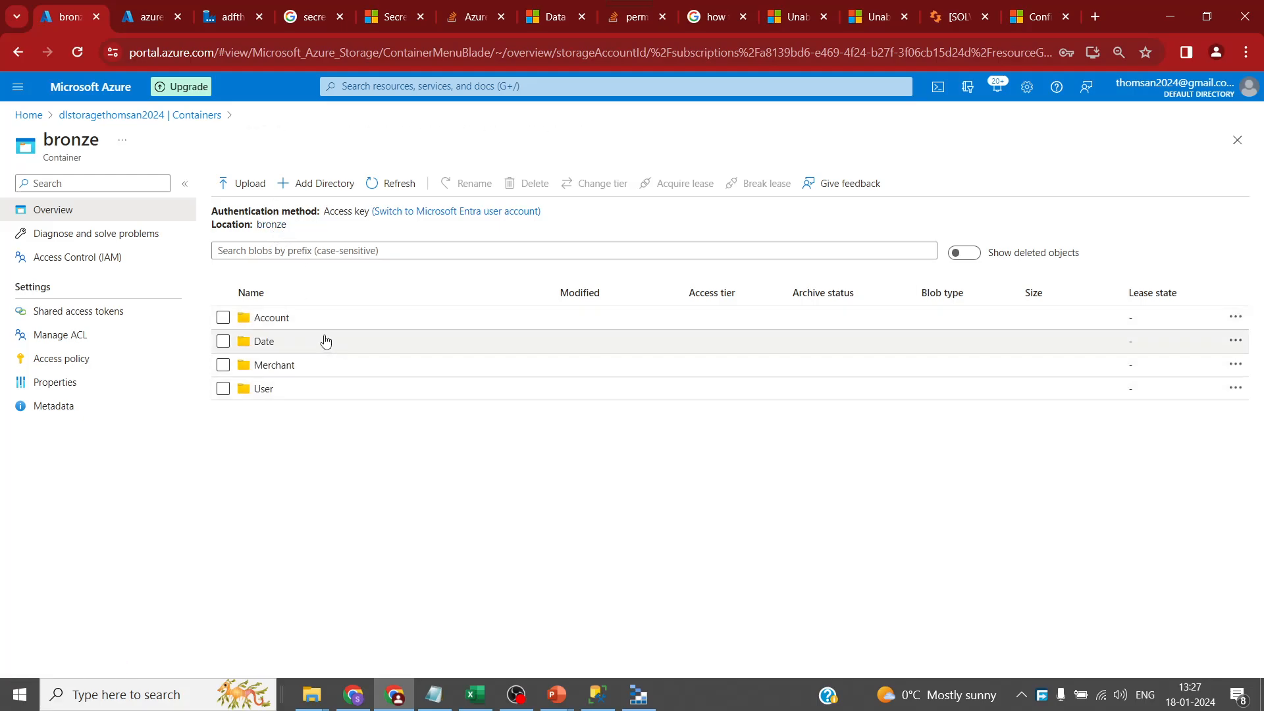
click(215, 18)
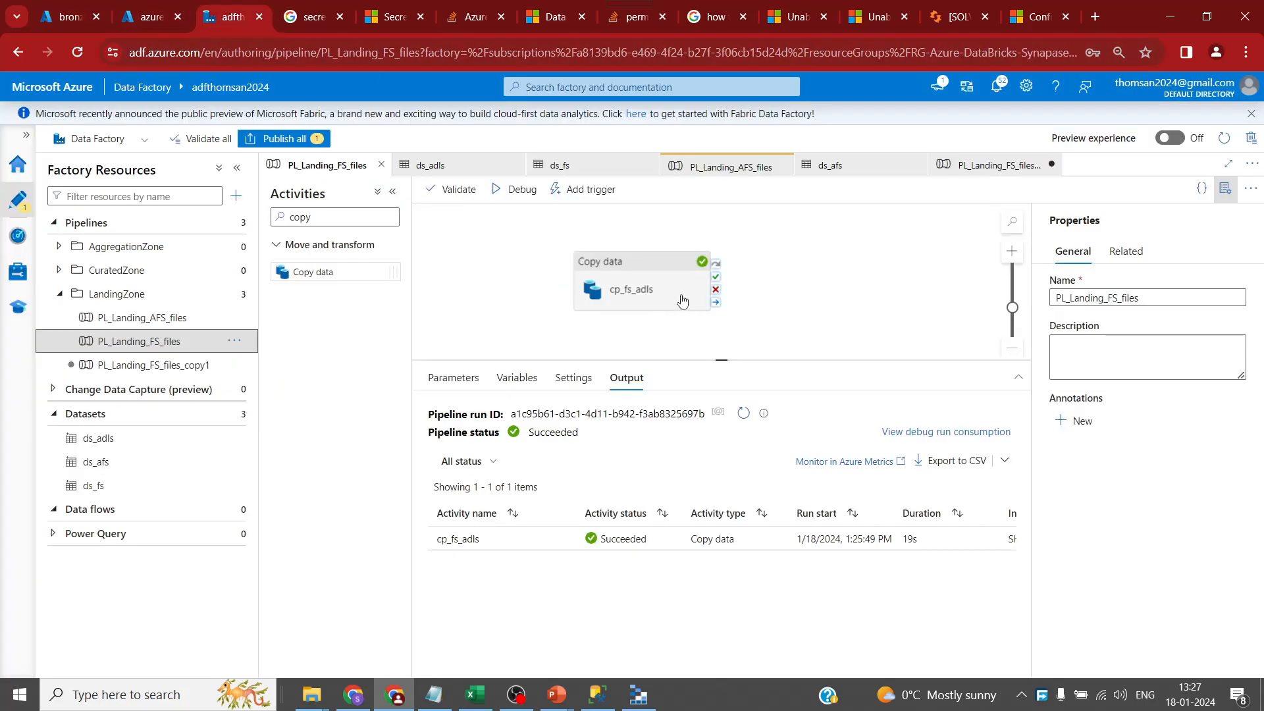
- Rename the PL_Landing_FS_files_copy1 pipeline to PL_Landing_BS_files
drag(720, 360, 724, 389)
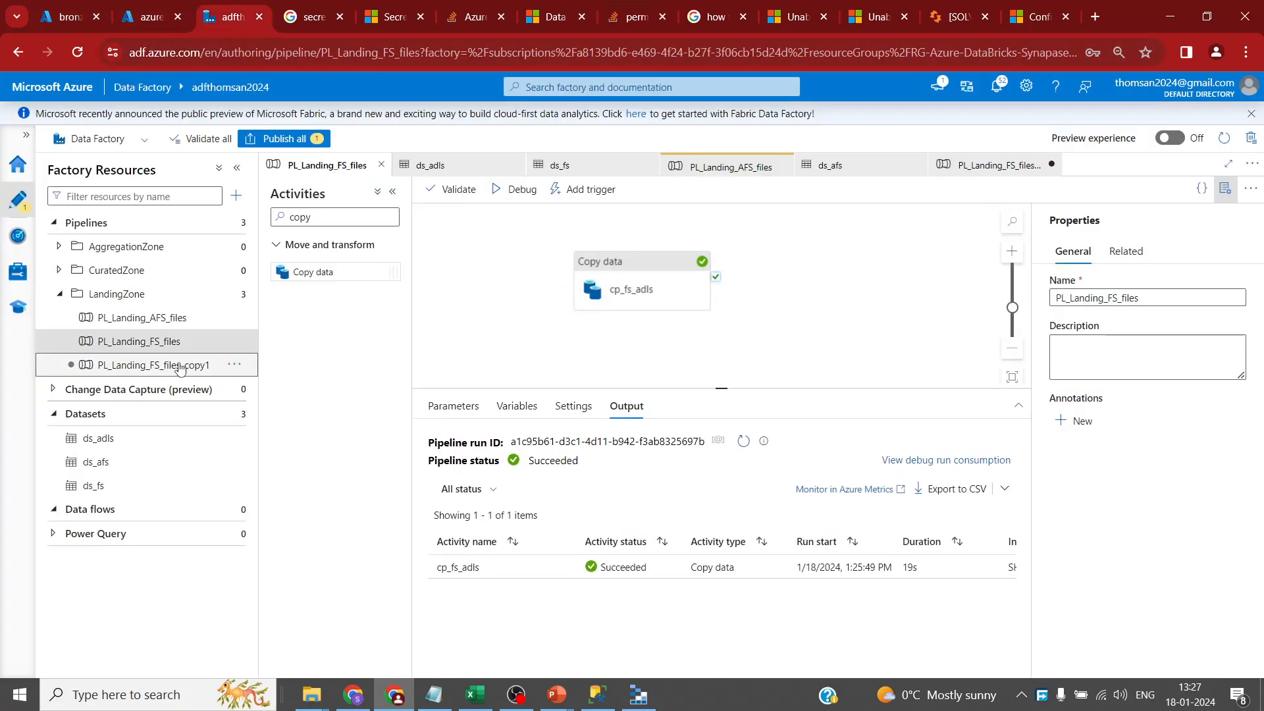
click(158, 365)
click(1106, 299)
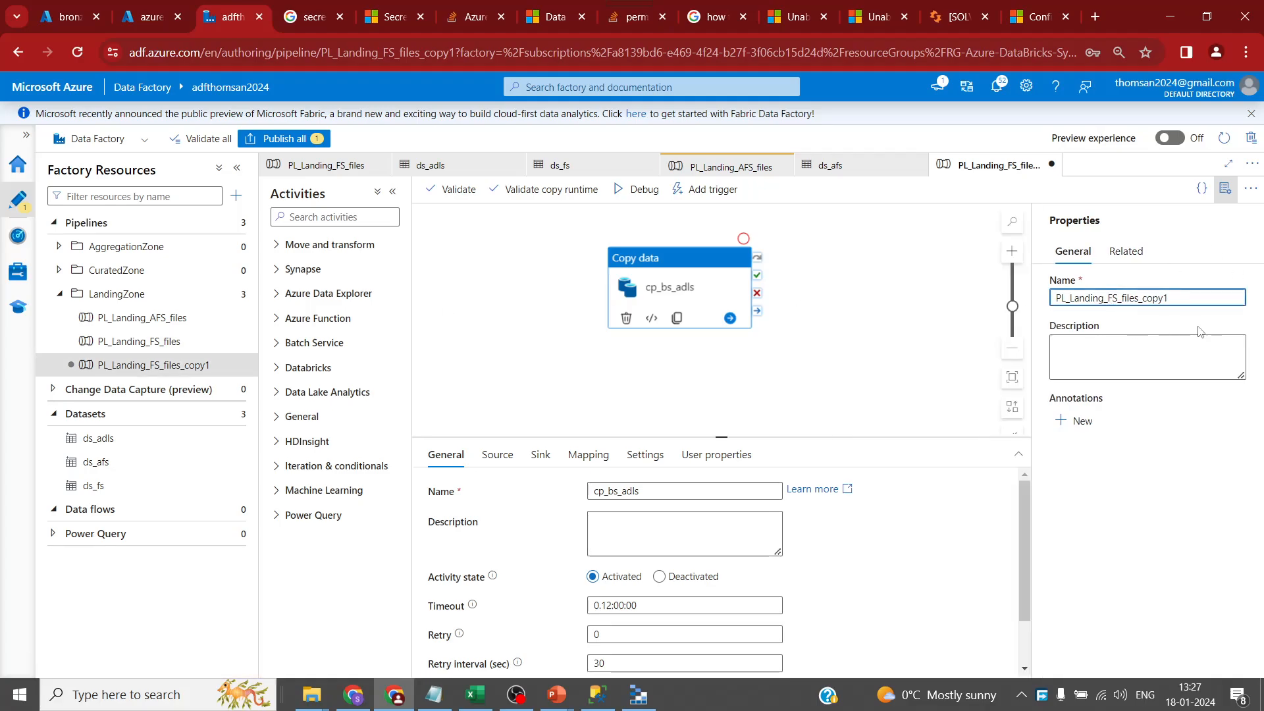
text(B)
- Show the copy activity's Source settings with side panes collapsed, and list source dataset choices
click(497, 454)
drag(720, 447, 723, 317)
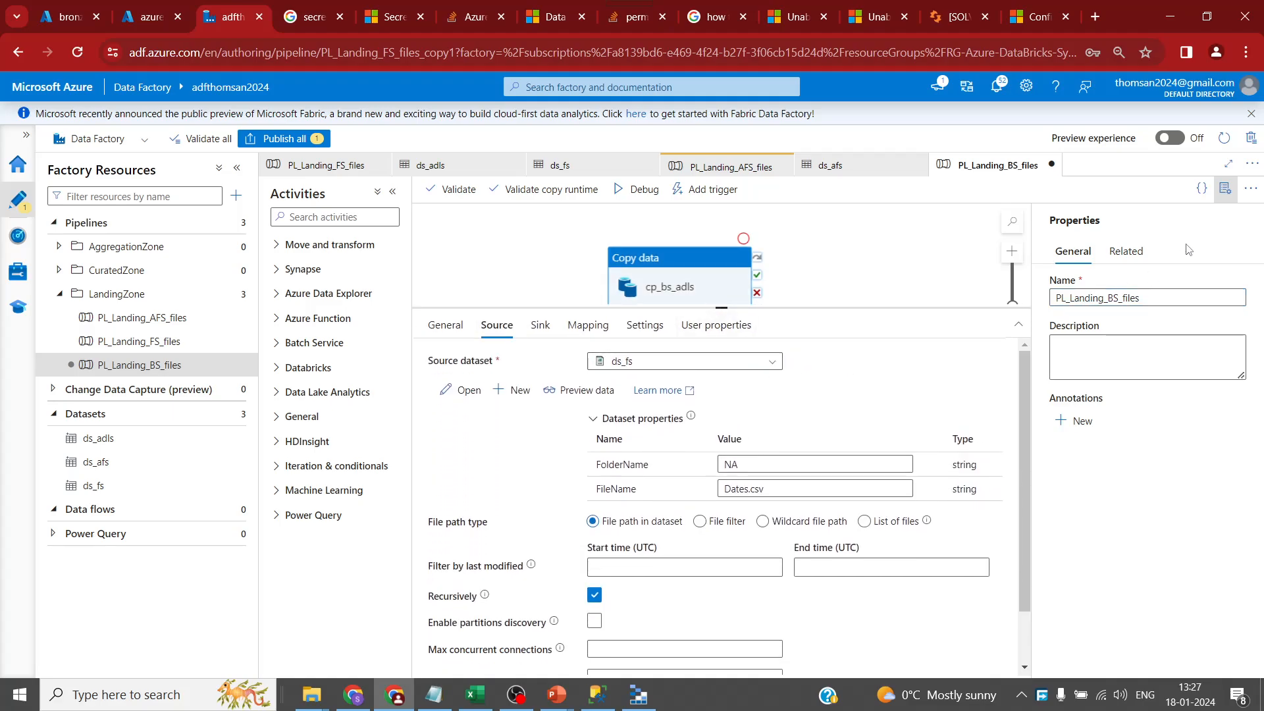
click(1225, 189)
click(237, 168)
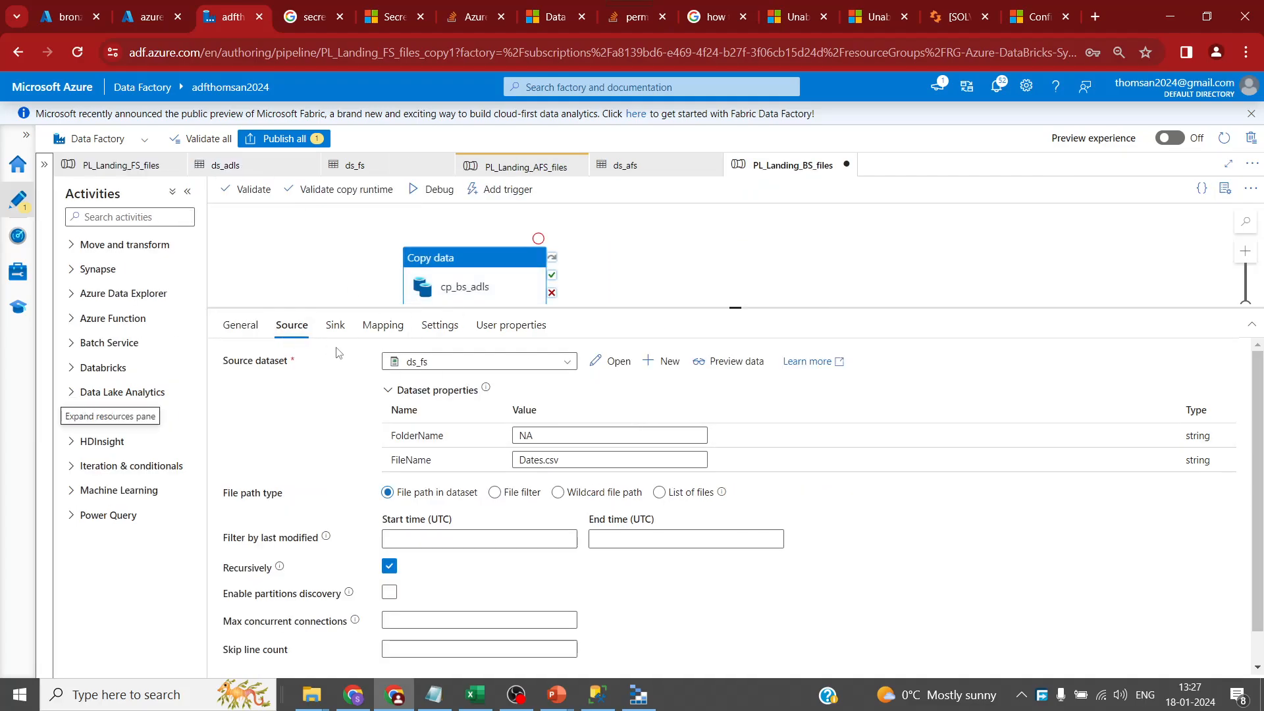
click(567, 362)
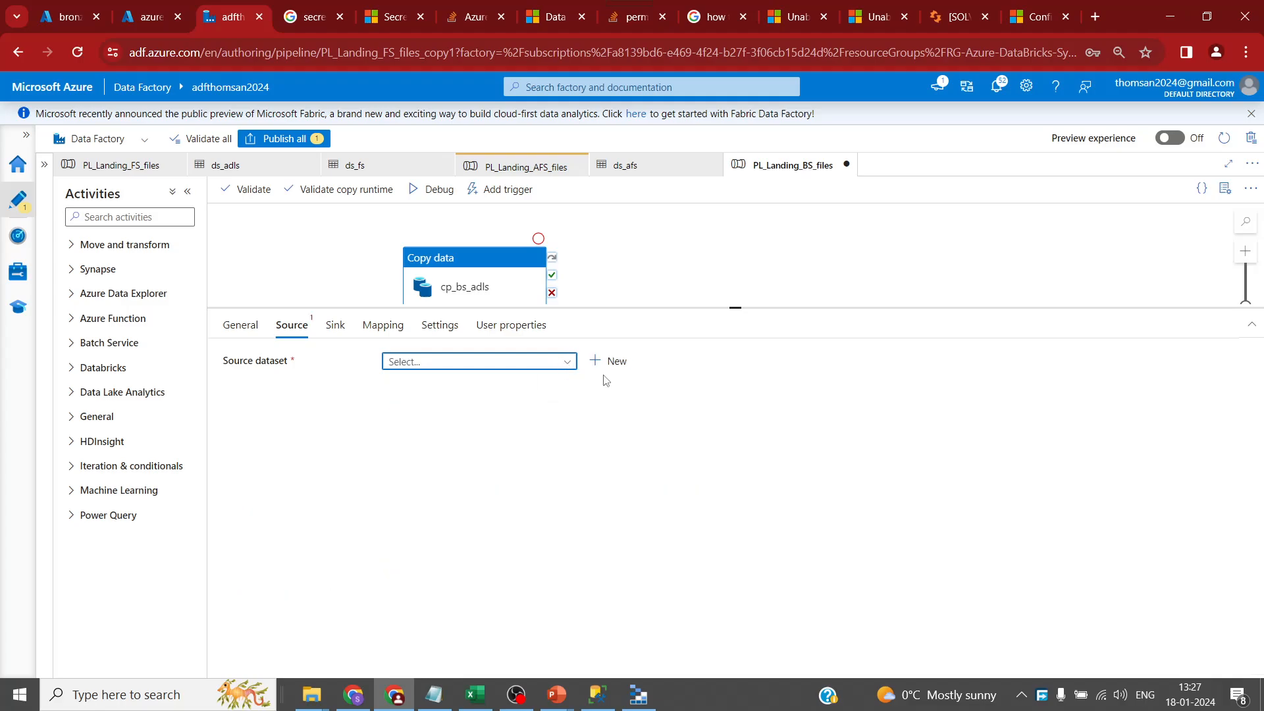
- Start a new source dataset of type Azure Blob Storage in DelimitedText format
click(609, 360)
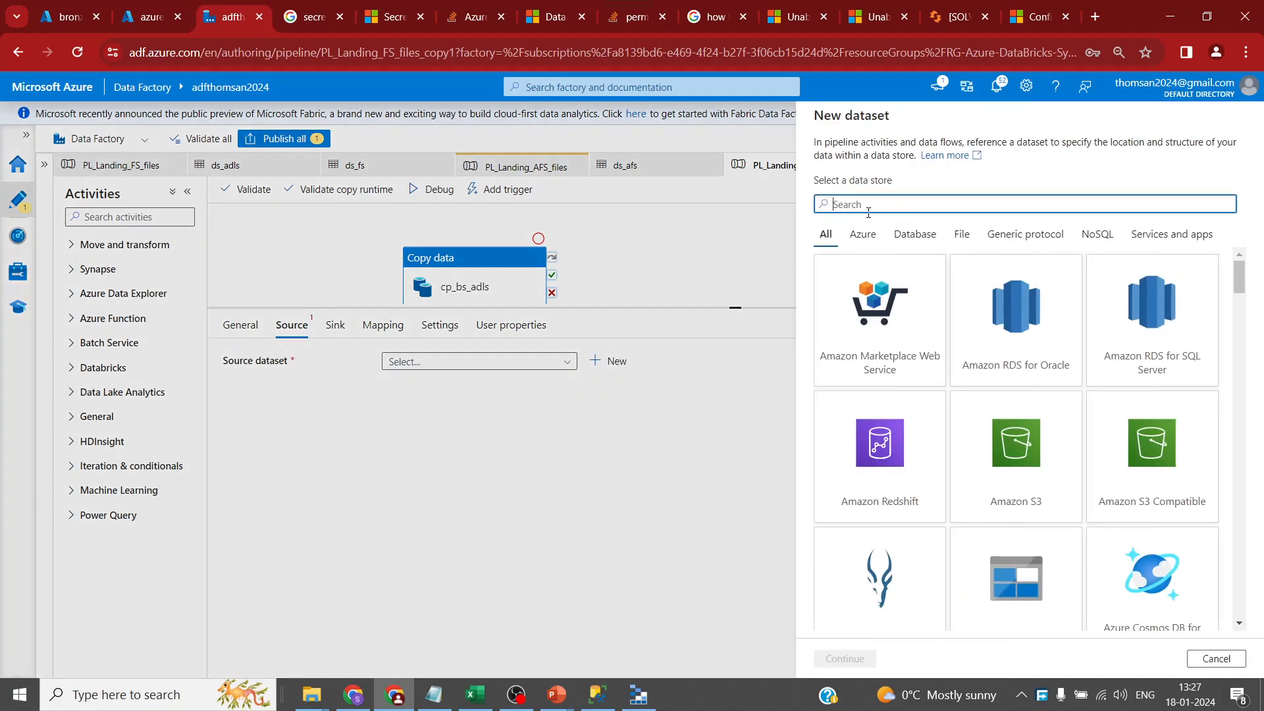
text(blb)
key(BackSpace)
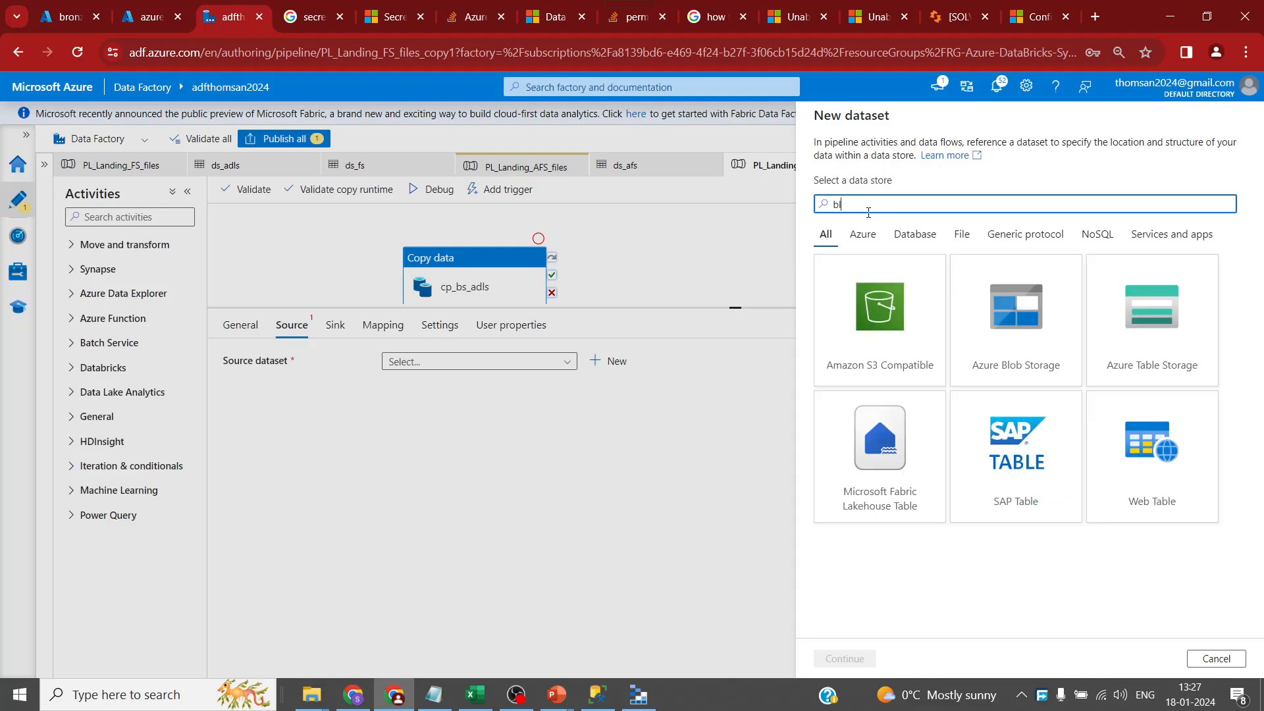
click(1024, 333)
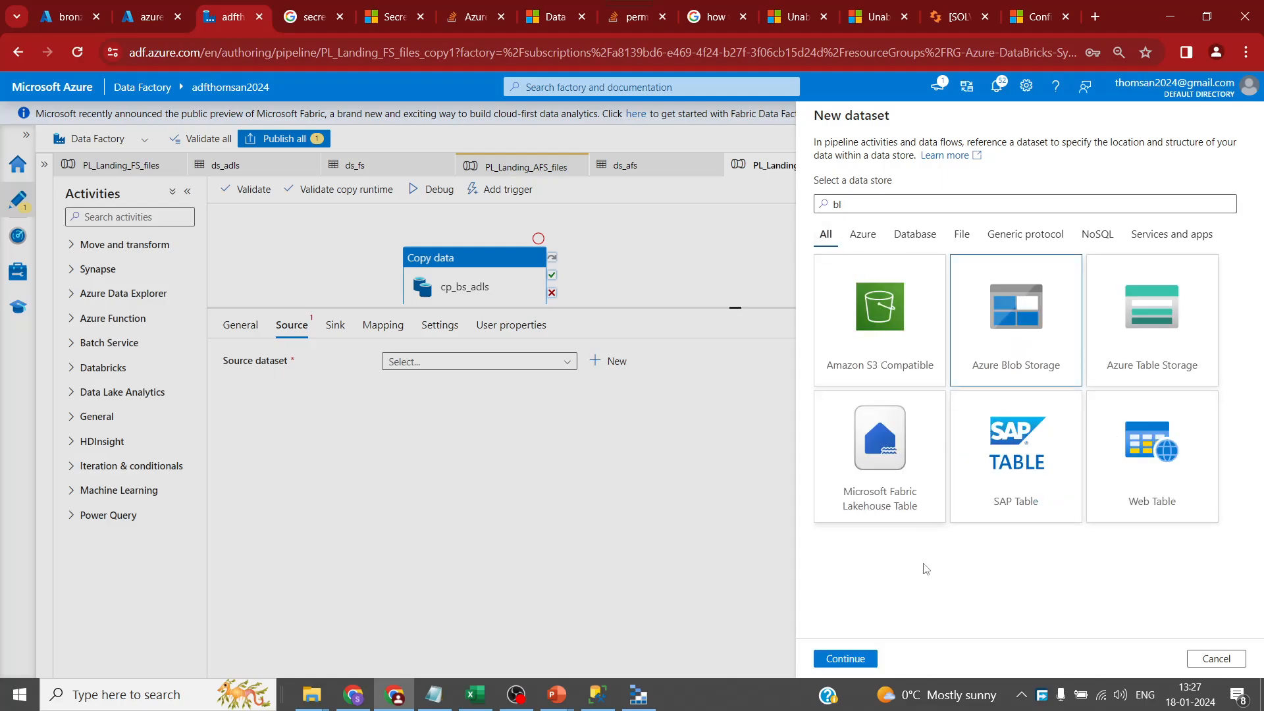
click(846, 658)
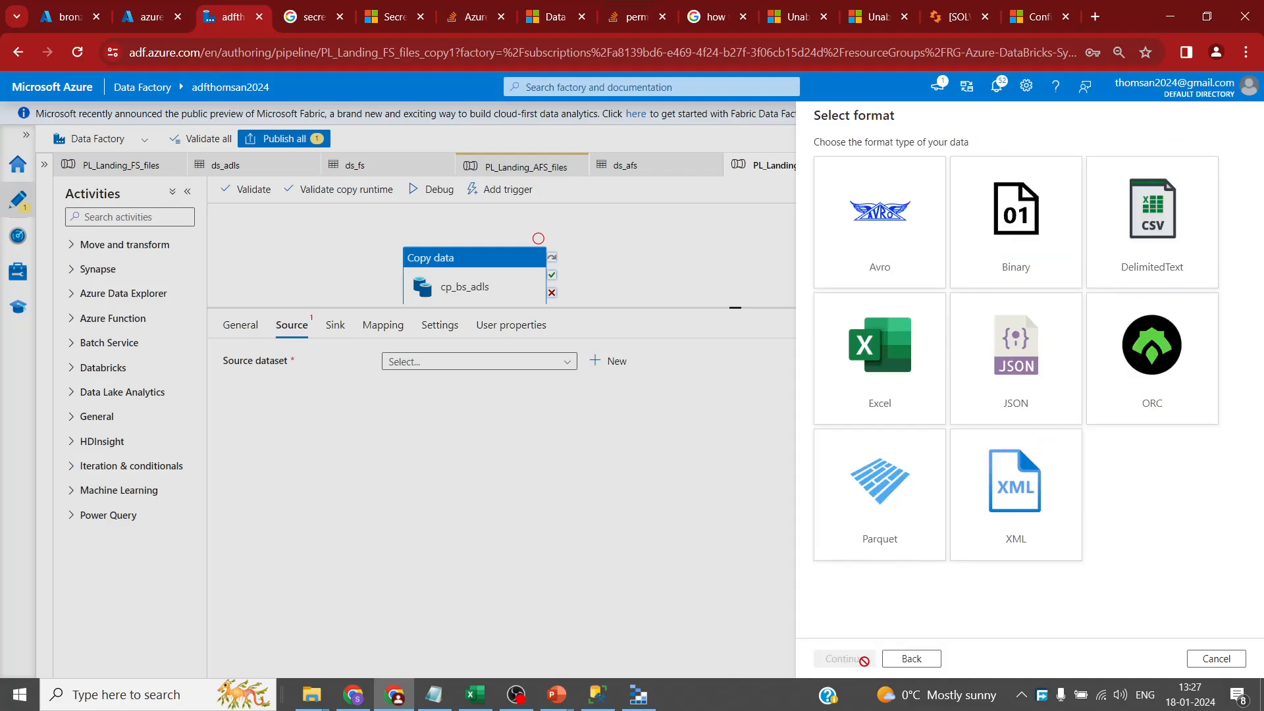
click(1136, 267)
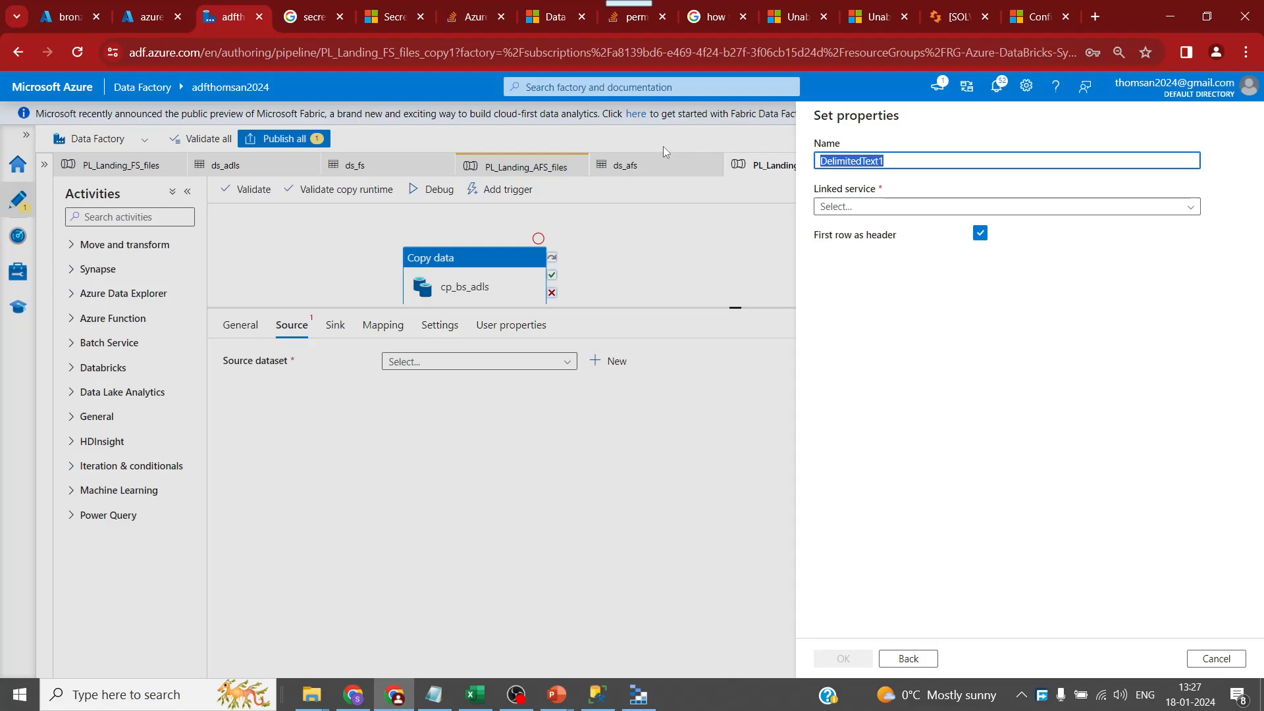
- Name the dataset ds_bs on linked service bs_storage, with file path rawdata/Dimtrans.csv
text(bs)
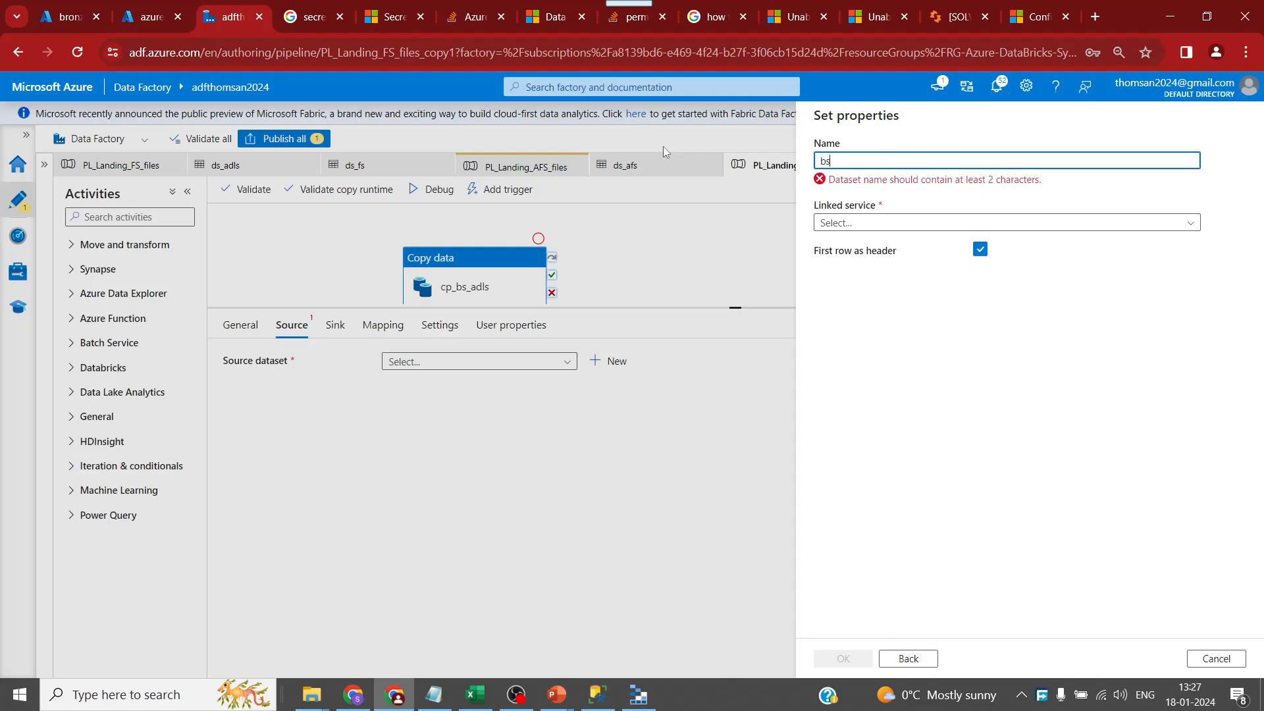
key(BackSpace)
key(BackSpace)
text(ds_bs)
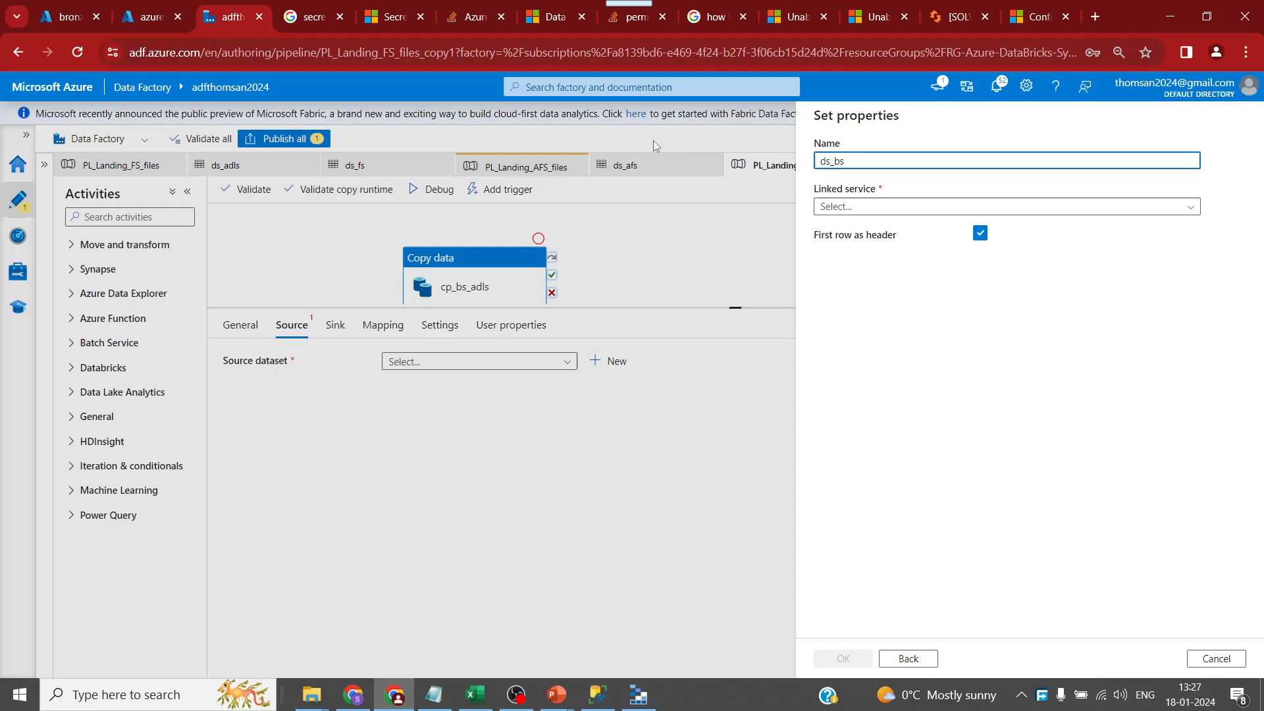
click(922, 206)
click(848, 274)
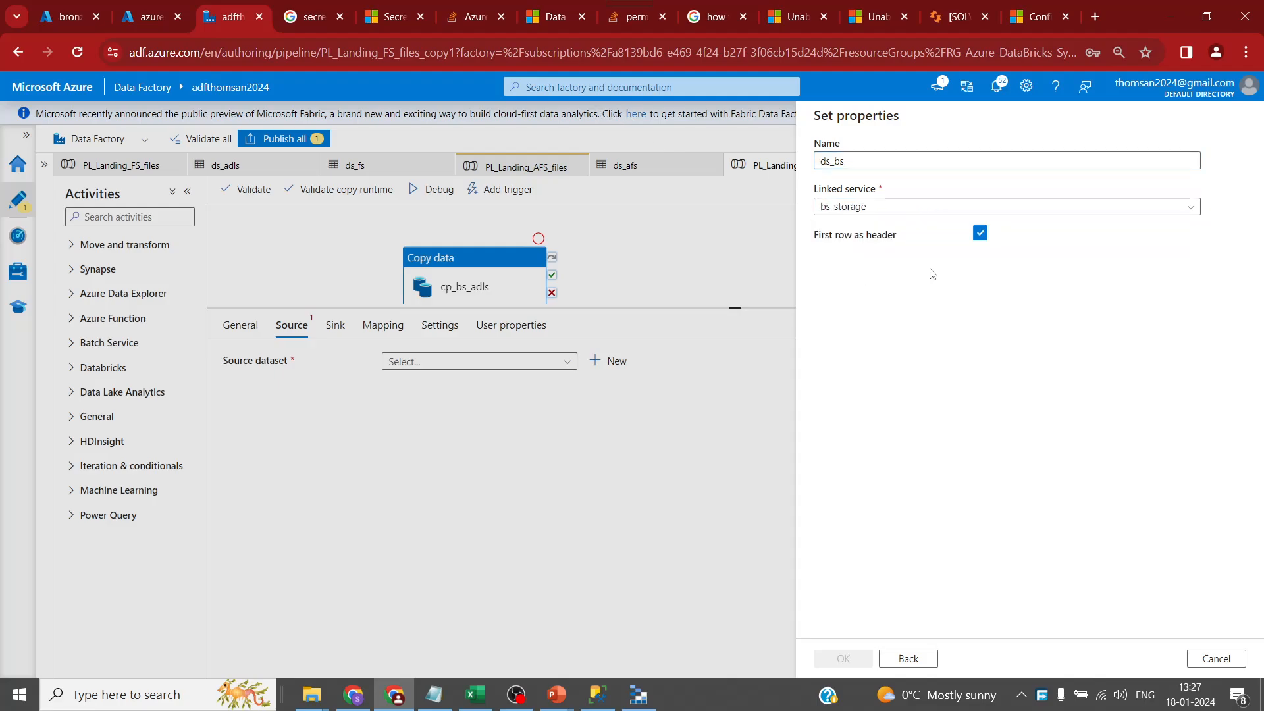
click(1211, 249)
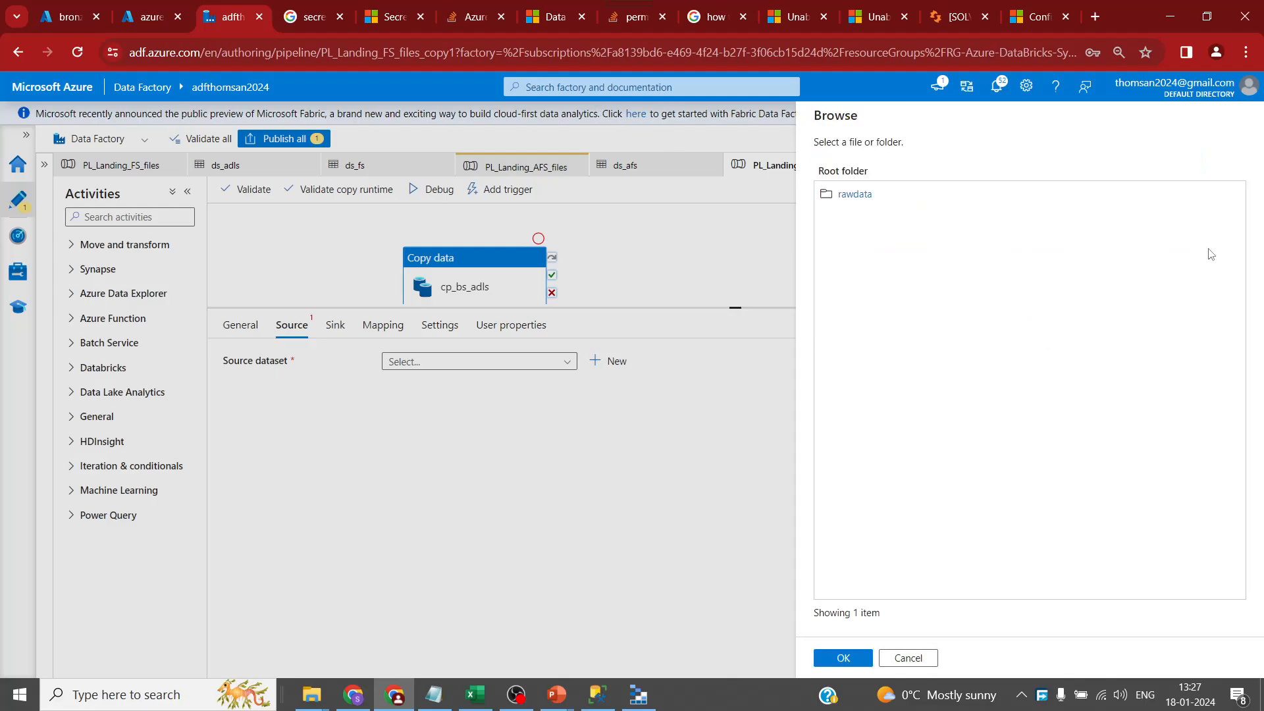
double_click(861, 195)
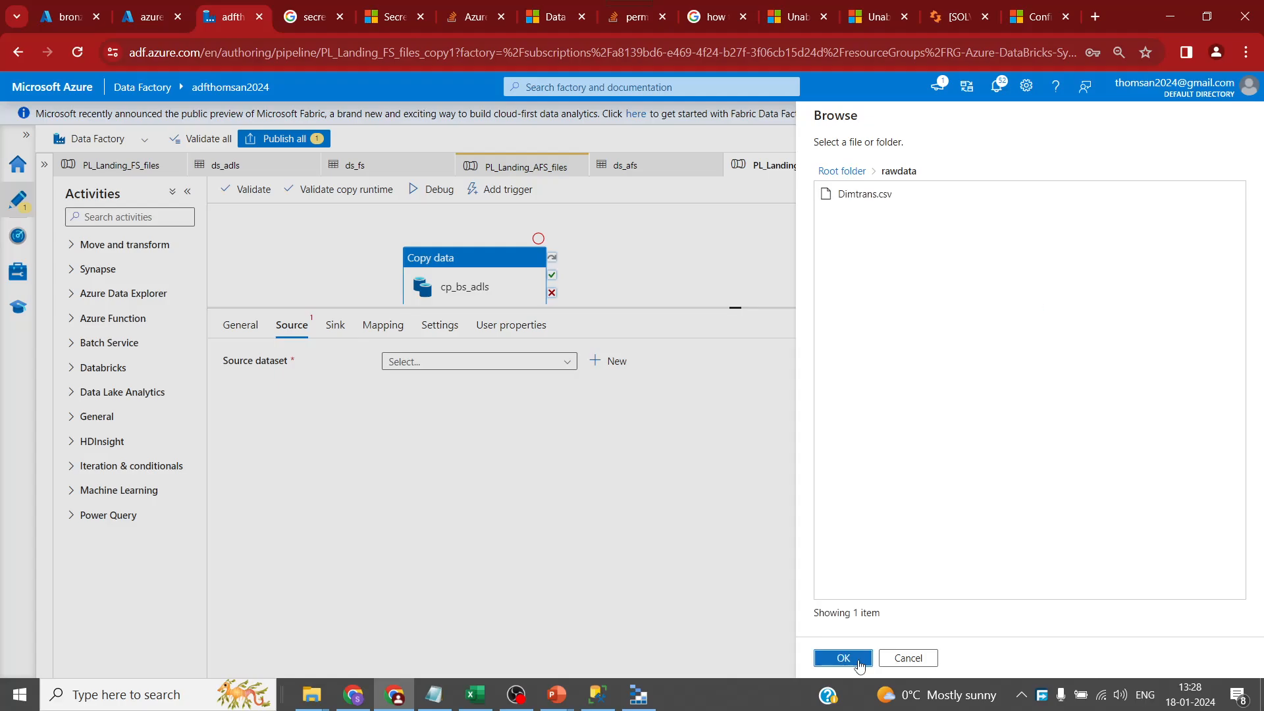
click(849, 659)
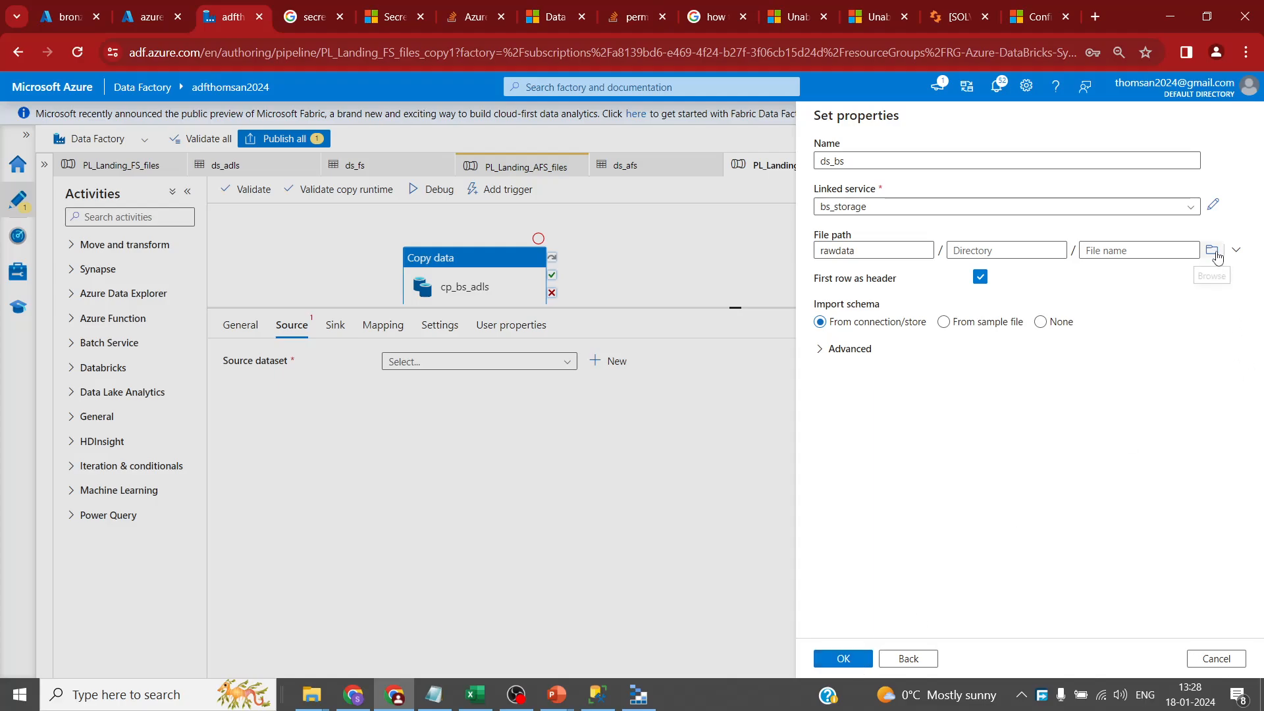
click(1212, 249)
click(860, 197)
click(855, 658)
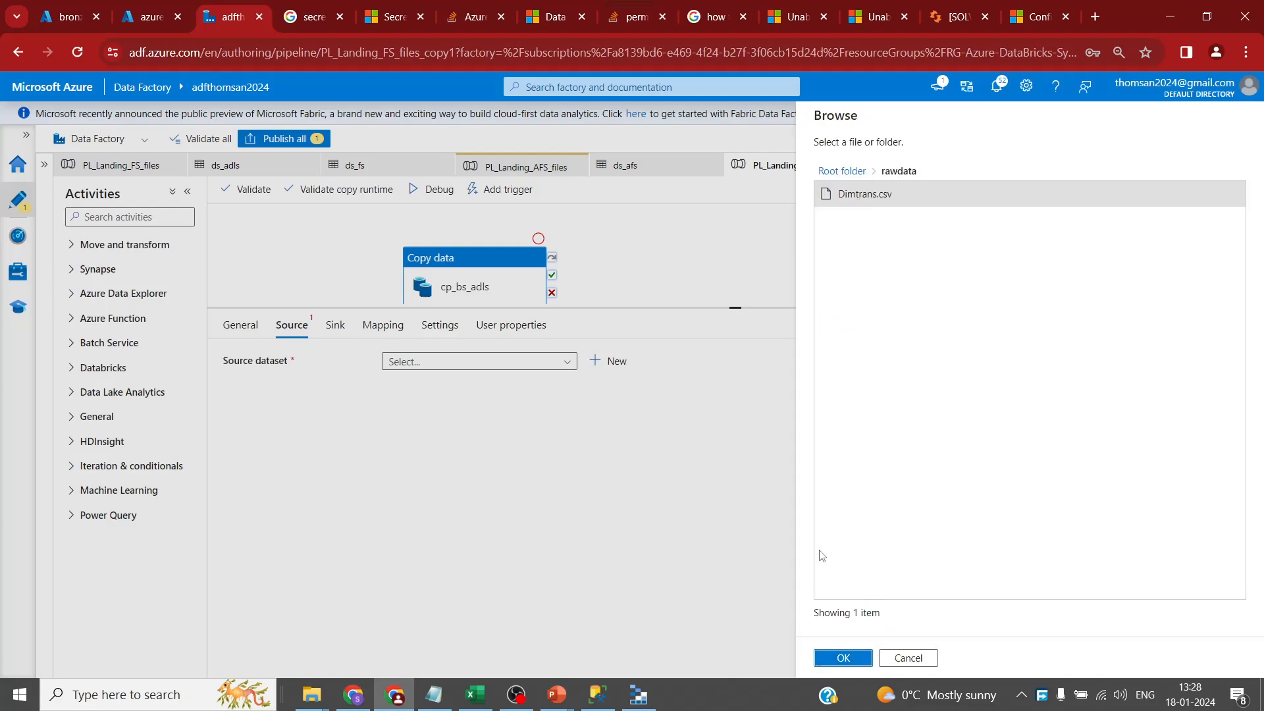
click(849, 659)
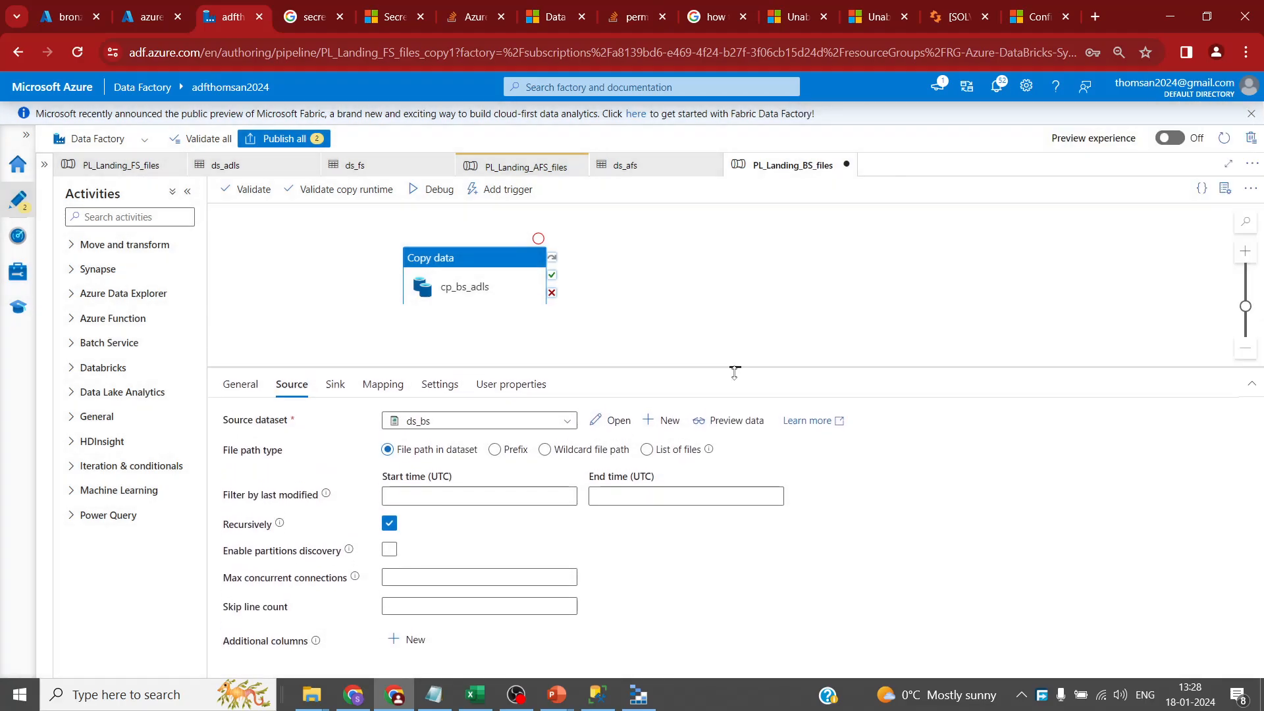
- In cp_bs_adls's sink, replace the FolderName value Date with Transactions
click(335, 393)
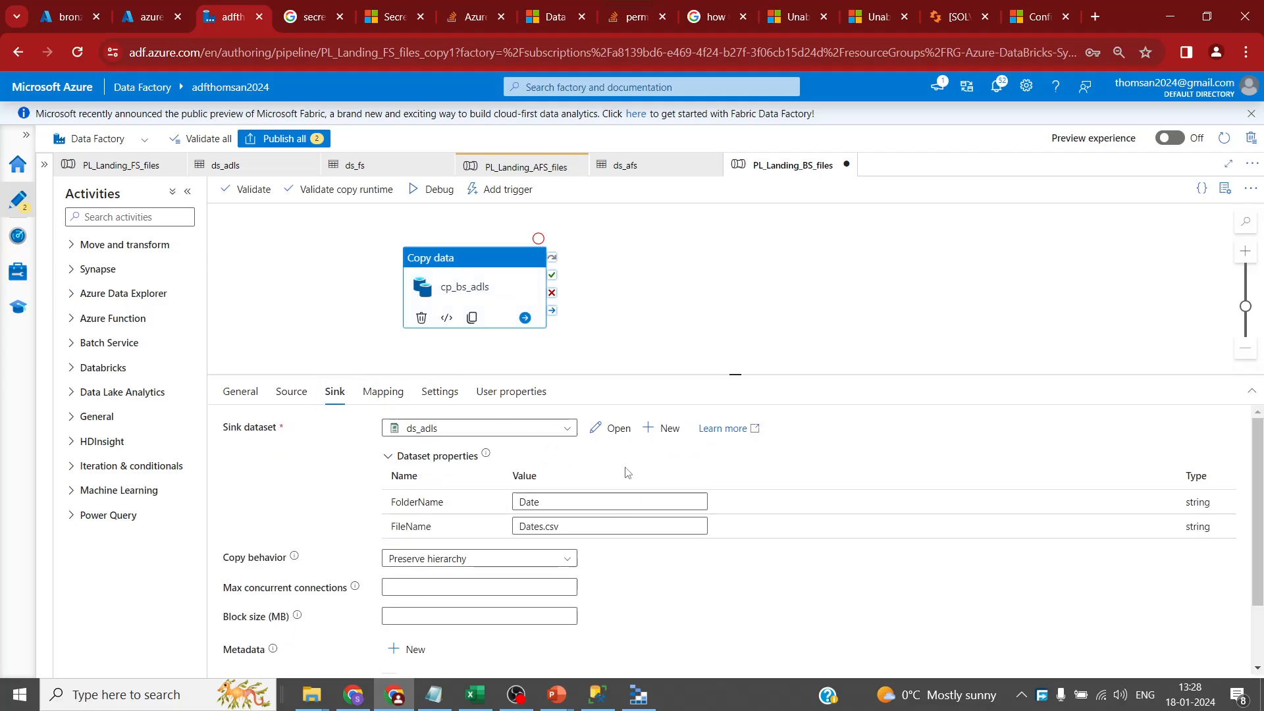
click(582, 502)
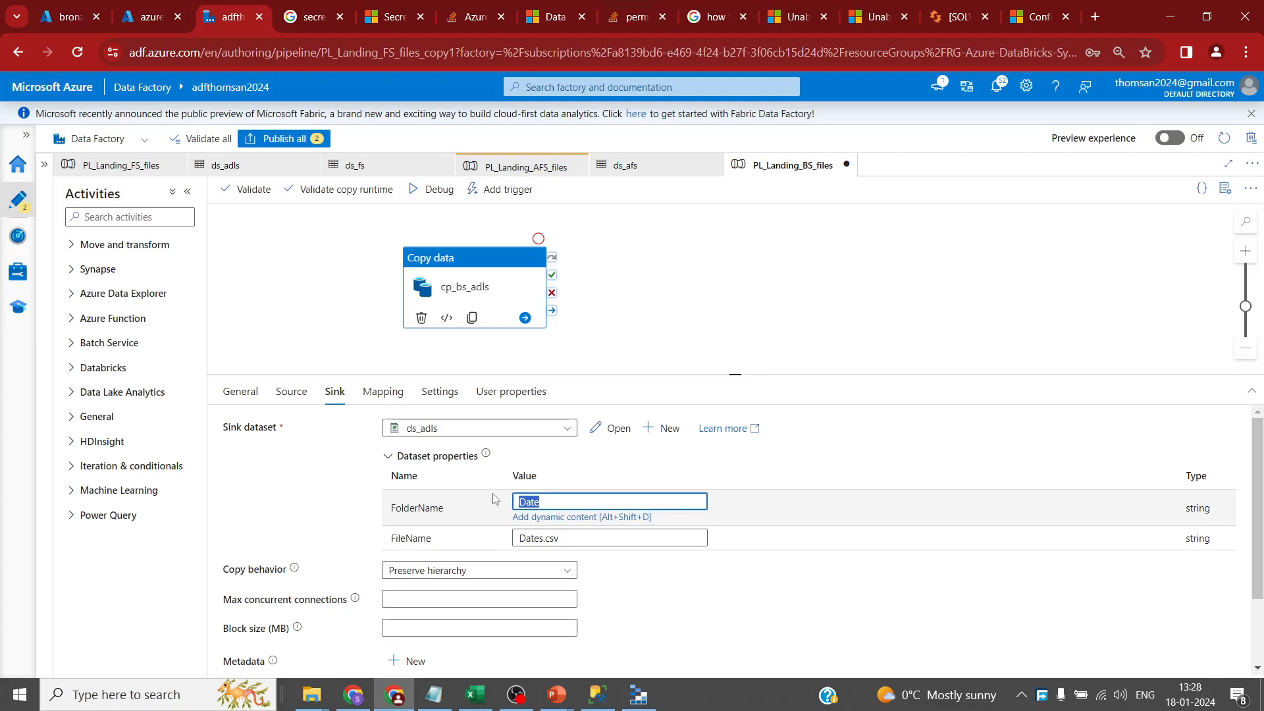
key(Right)
key(BackSpace)
key(BackSpace)
text(Tr)
drag(748, 373, 754, 322)
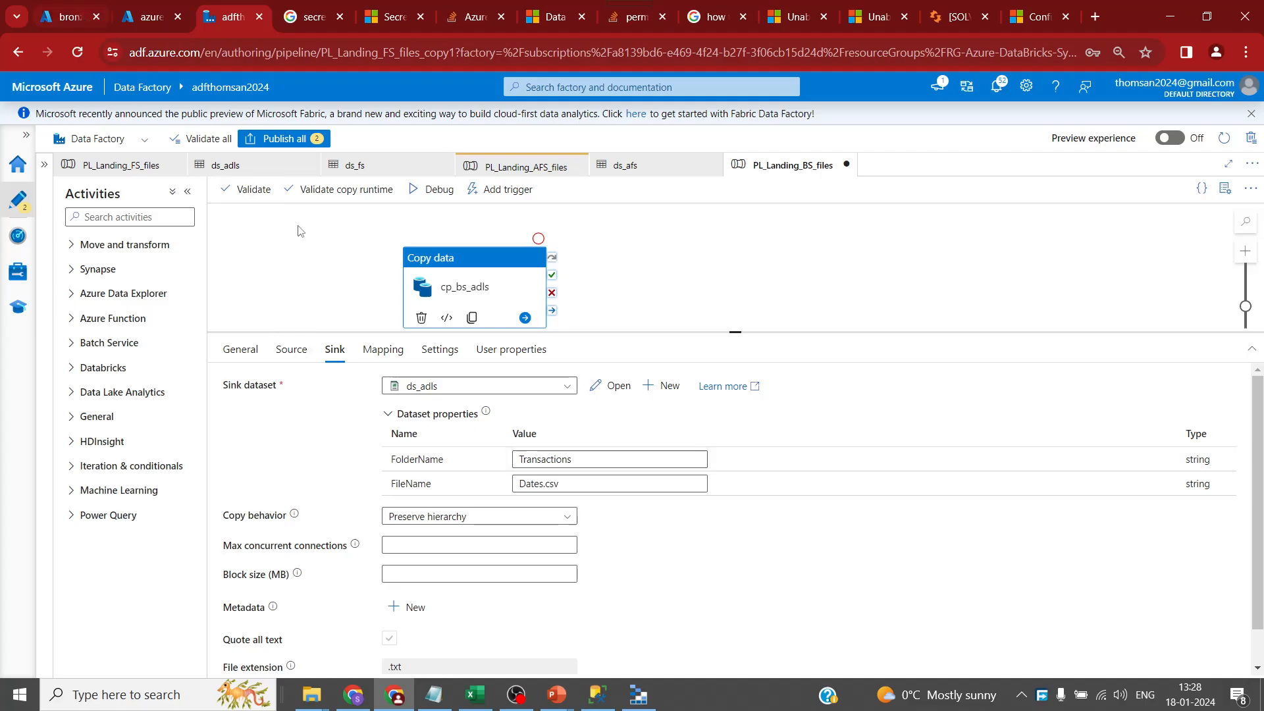
mouse_move(323, 688)
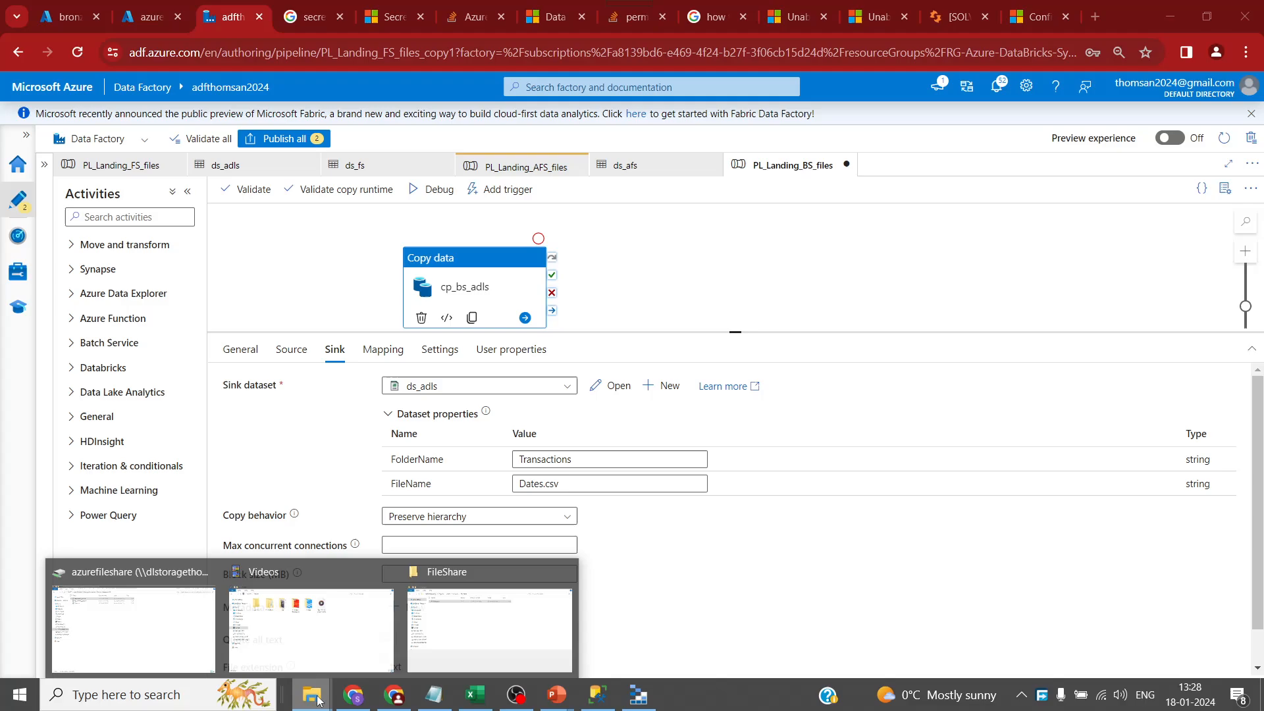
click(477, 599)
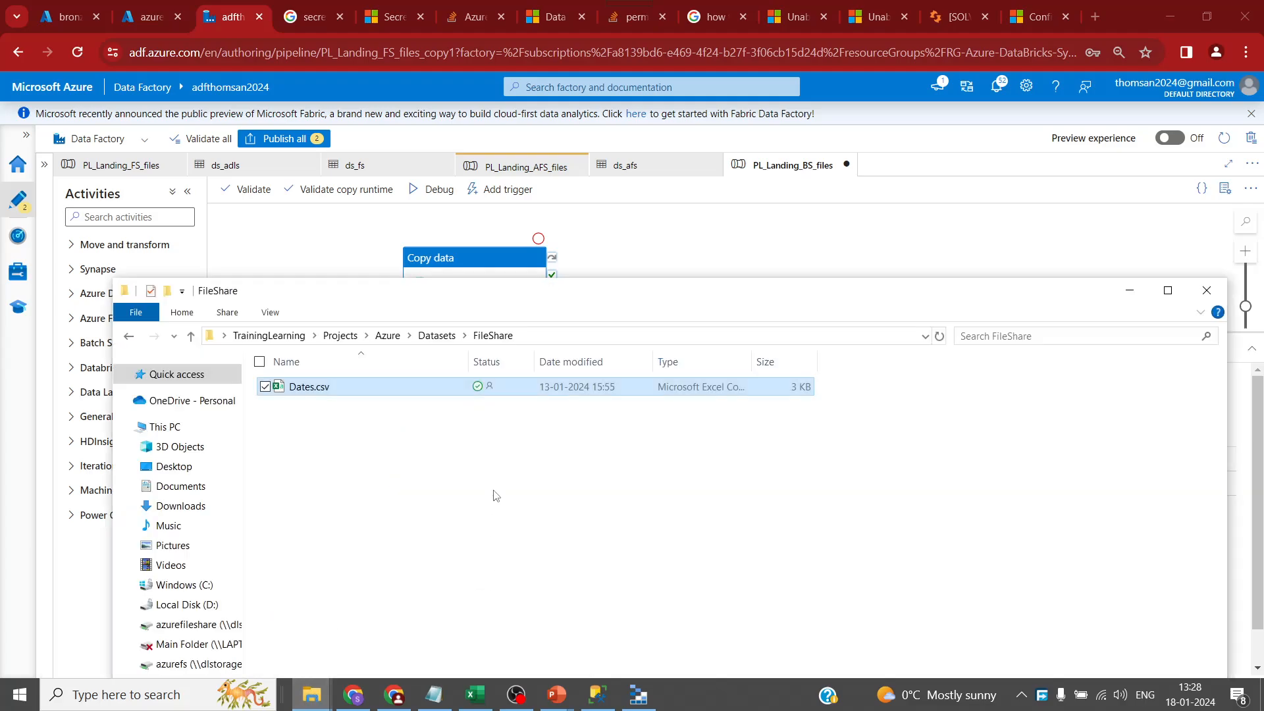
click(436, 335)
double_click(403, 409)
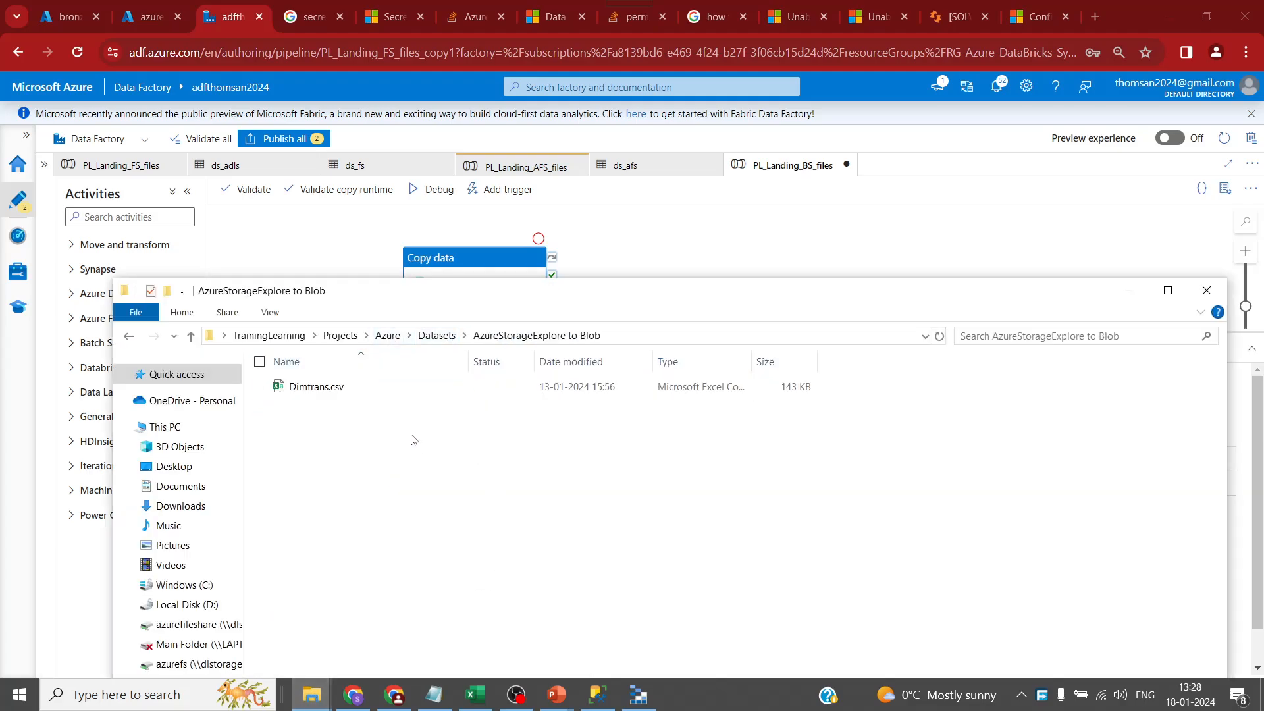
click(379, 388)
key(F2)
click(358, 387)
key(ctrl+a)
key(ctrl+c)
click(444, 479)
click(141, 21)
click(141, 20)
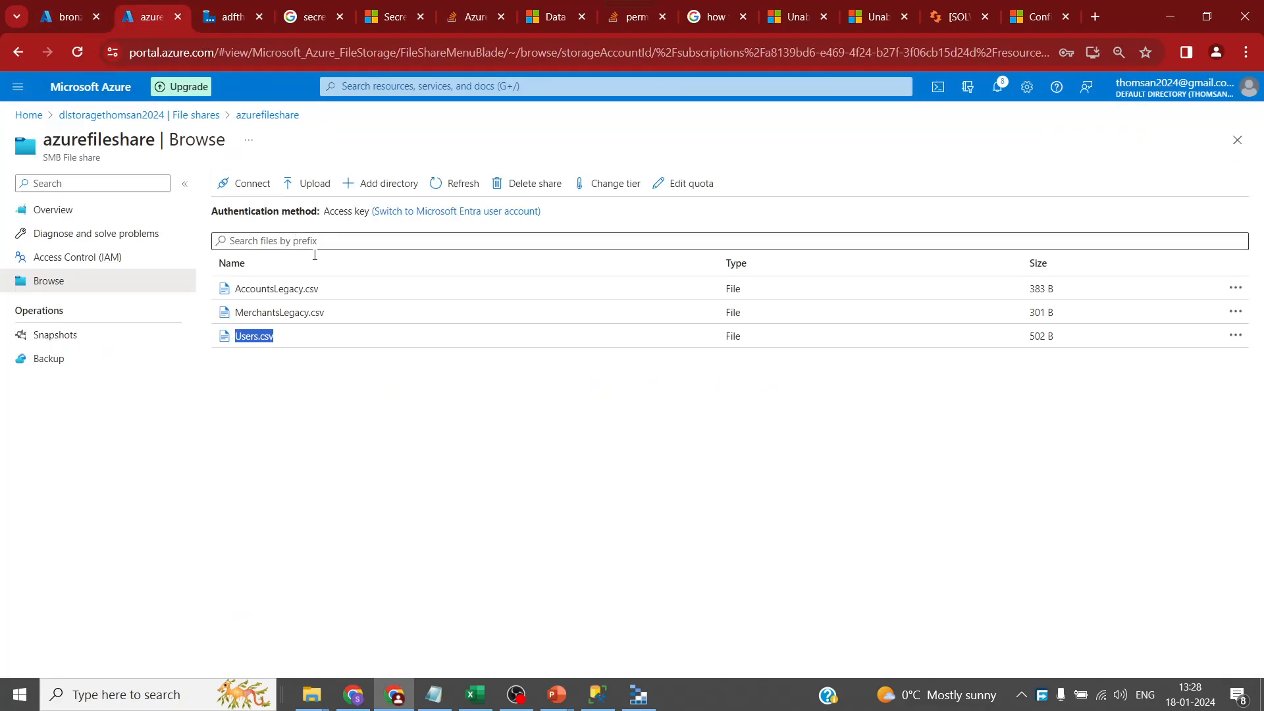
click(452, 183)
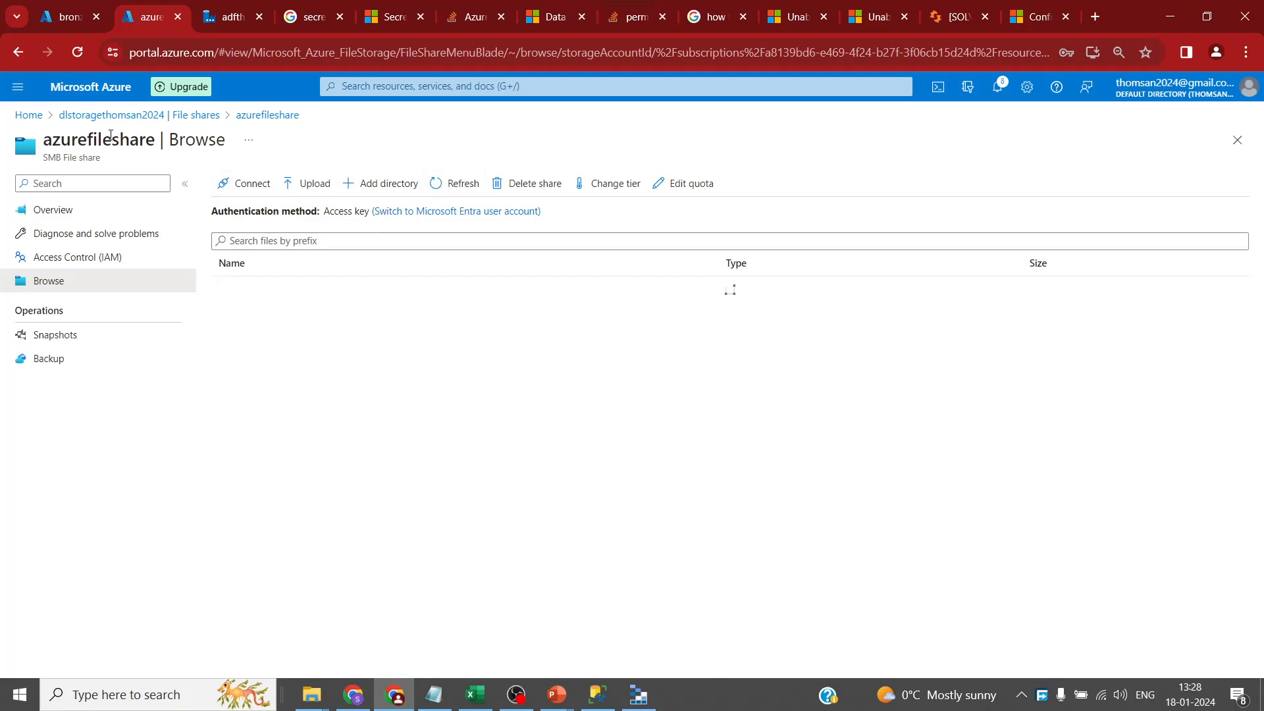
click(28, 115)
click(232, 18)
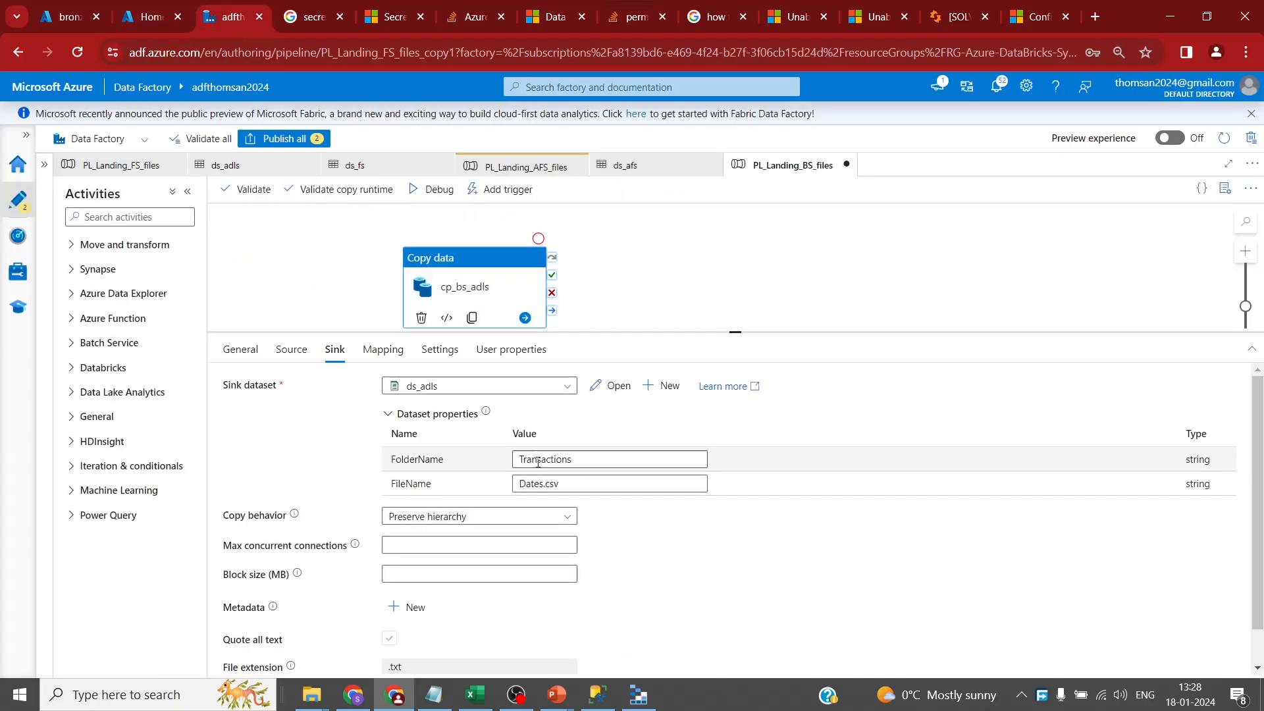
- Replace the sink FileName Dates.csv with Dimtrans.csv
triple_click(540, 483)
key(ctrl+v)
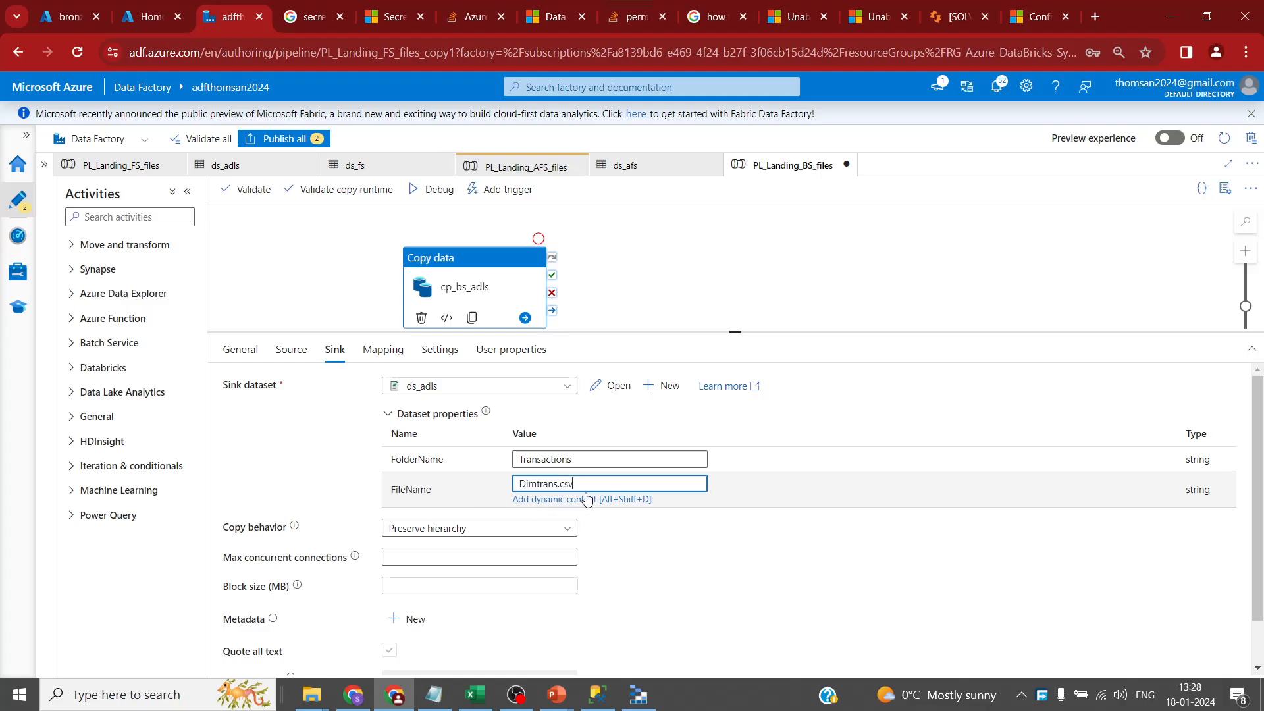
drag(457, 272, 595, 252)
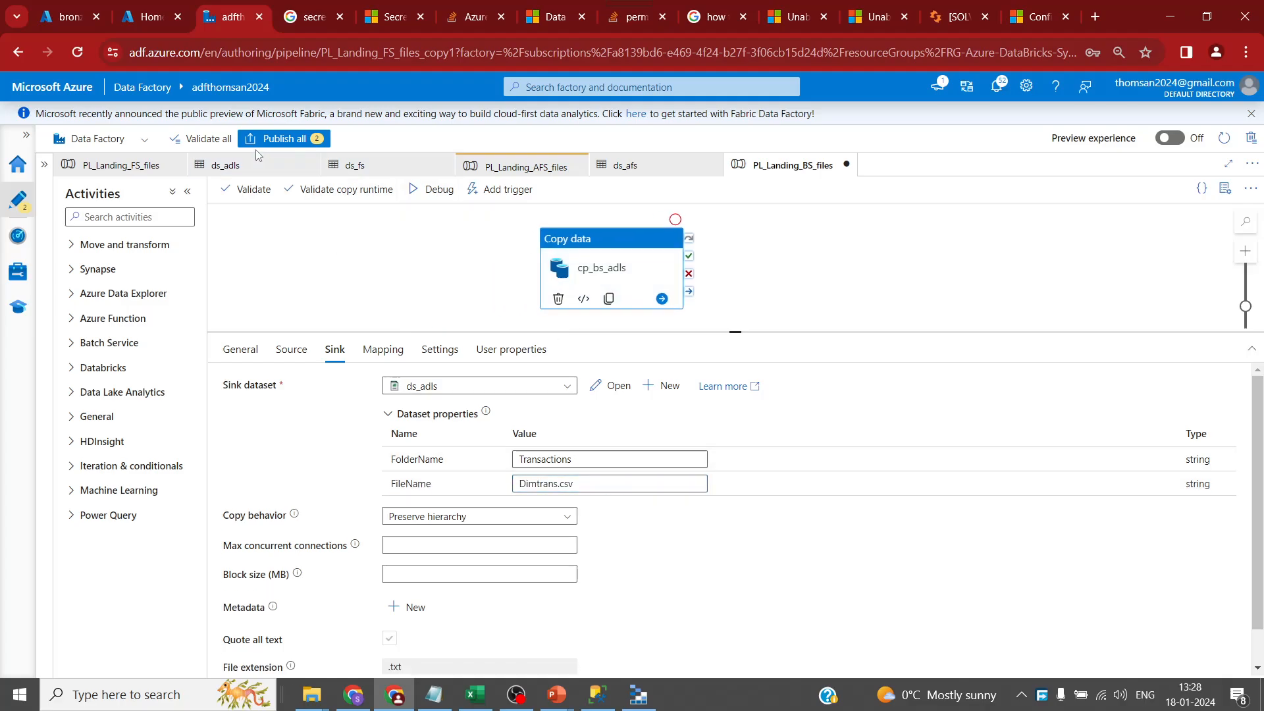
- Publish all pending changes, then expand and widen the Factory Resources list
click(279, 138)
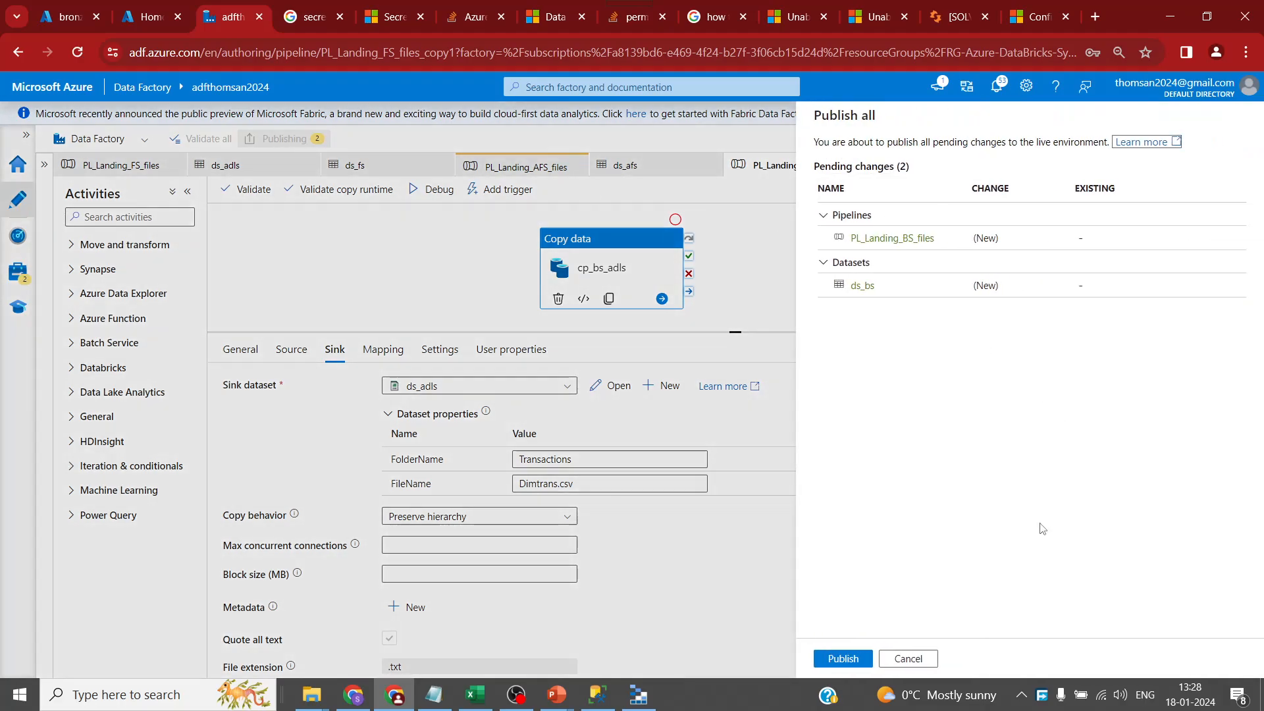
click(862, 661)
drag(737, 332, 736, 469)
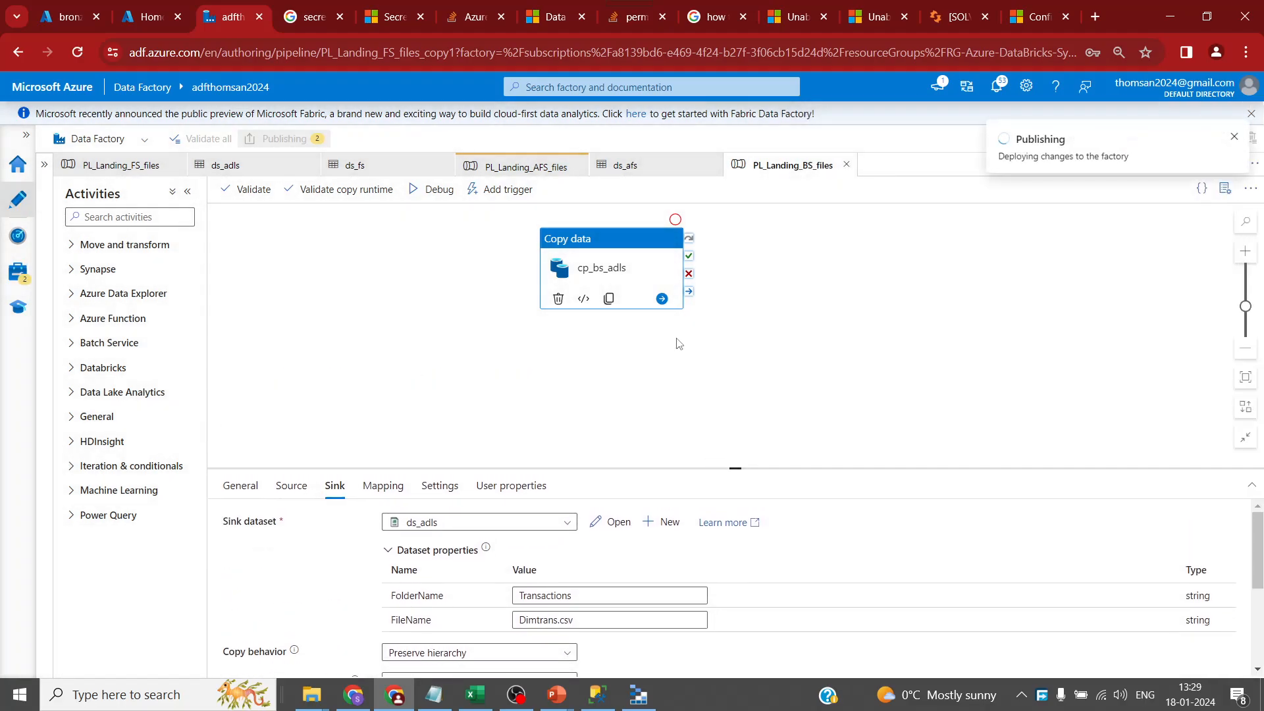
click(44, 164)
drag(262, 266, 320, 268)
click(296, 367)
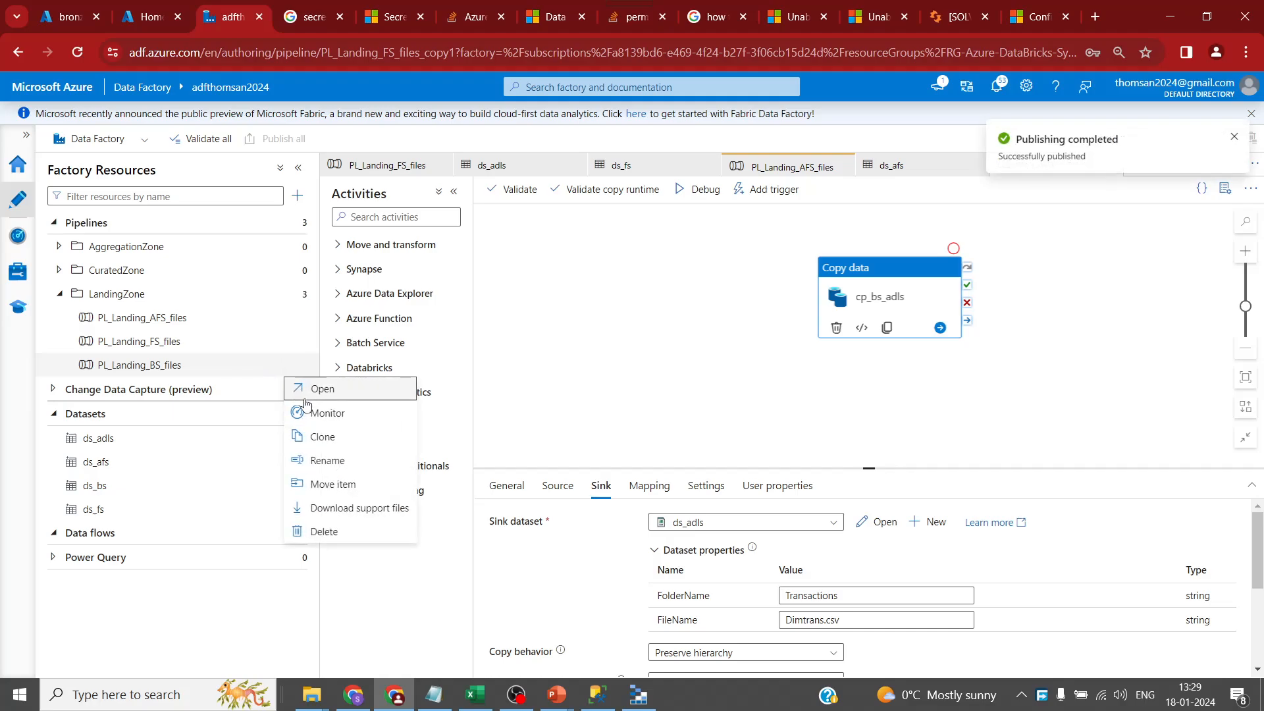
- Clone PL_Landing_BS_files, then start a debug run of PL_Landing_BS_files
click(306, 437)
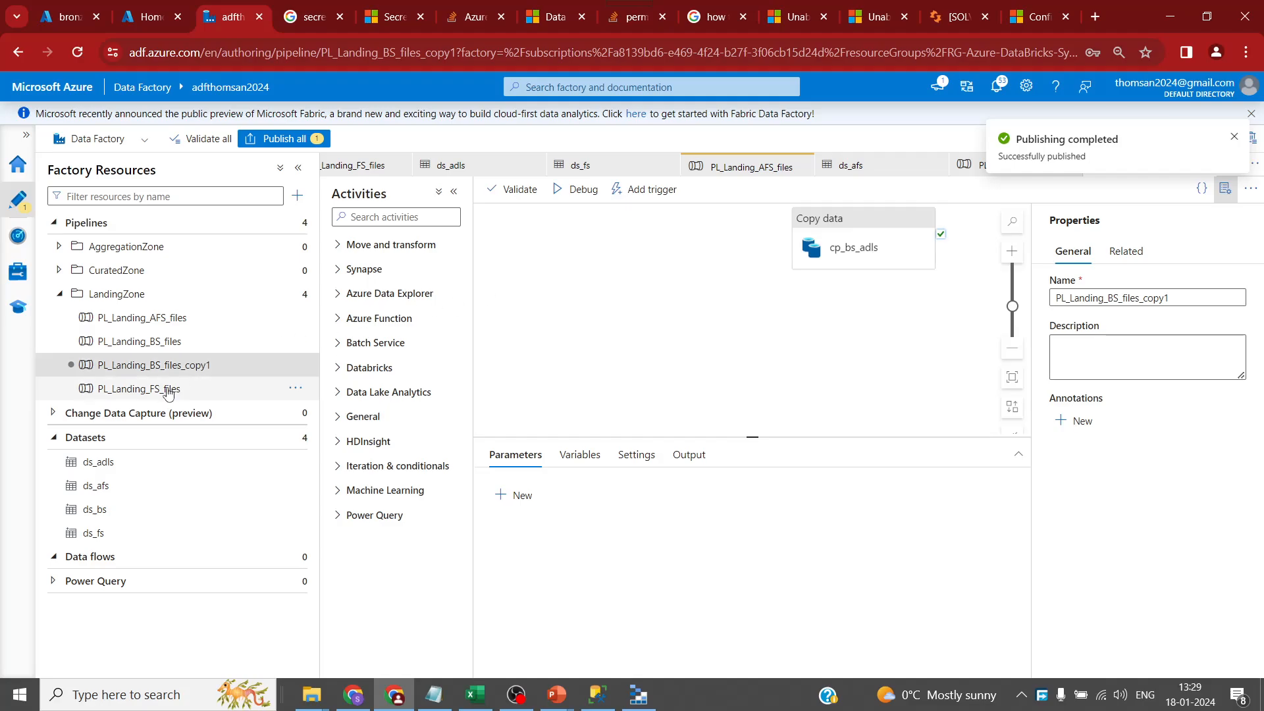
click(161, 341)
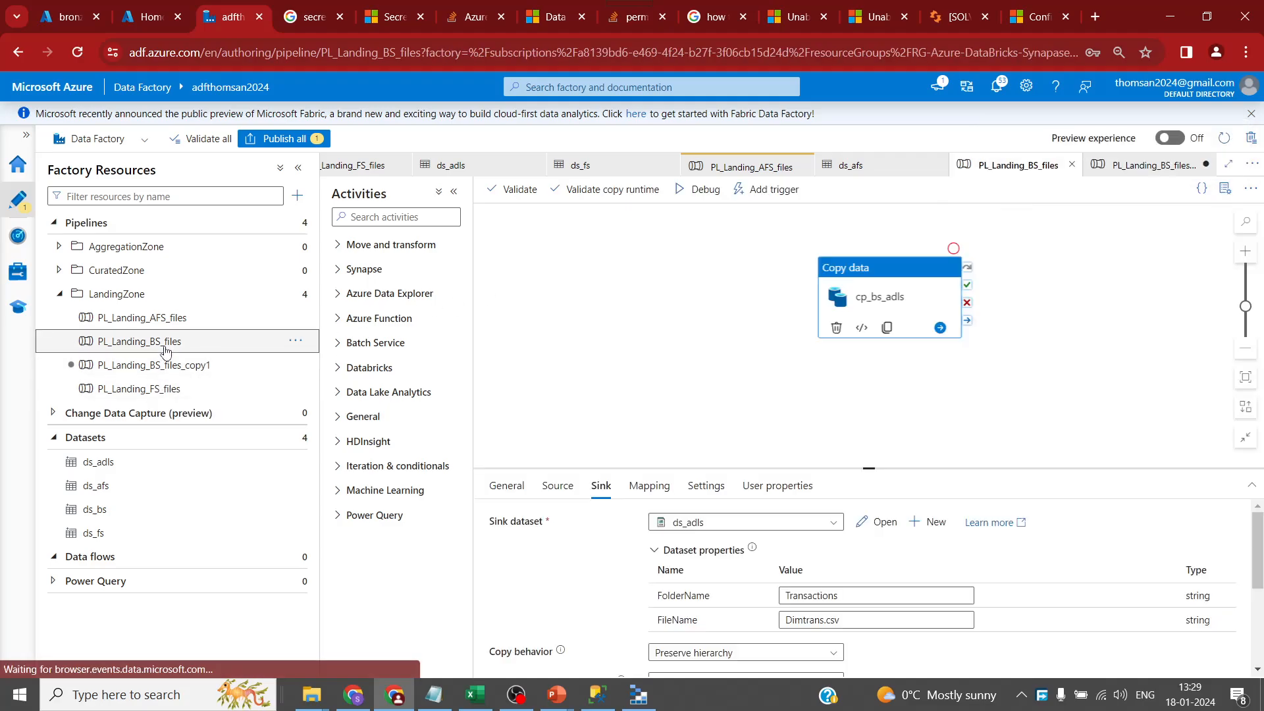
click(578, 189)
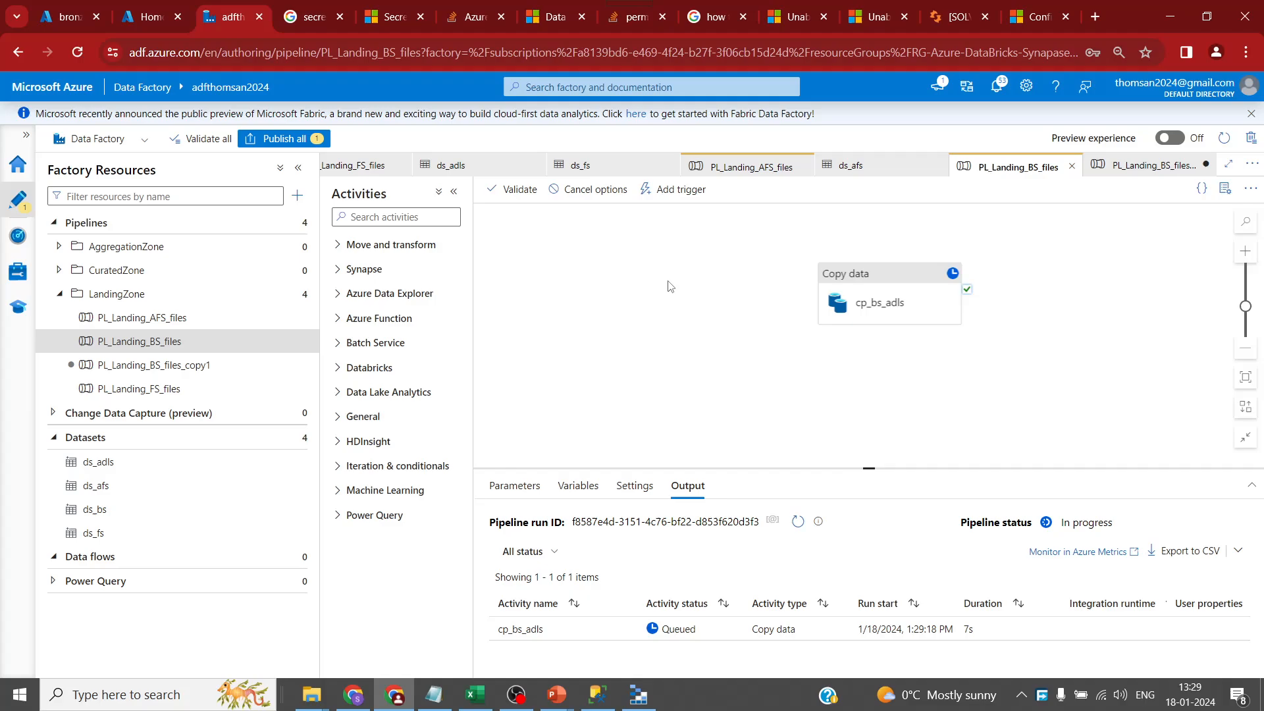
- Refresh the debug run's activity status and open PL_Landing_BS_files_copy1
click(798, 521)
drag(869, 469, 872, 405)
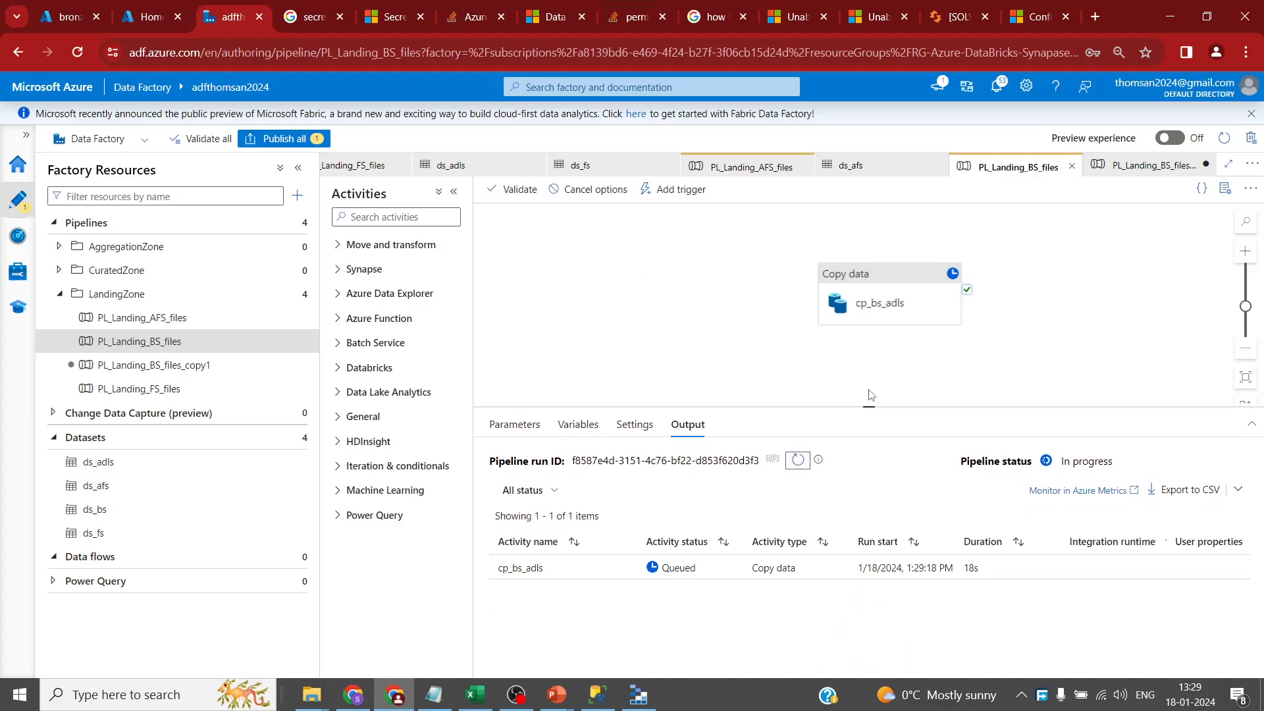
click(214, 366)
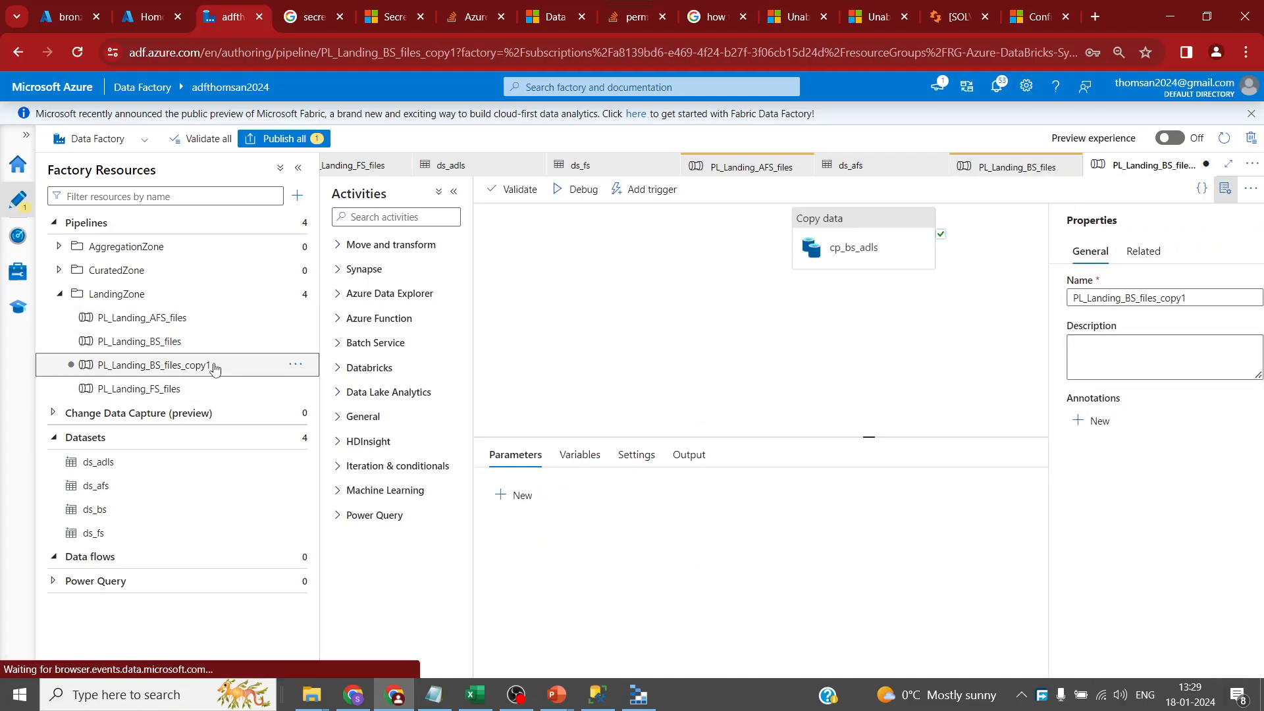
- Rename PL_Landing_BS_files_copy1 to PL_Landing_SOnPrem_files
click(1119, 300)
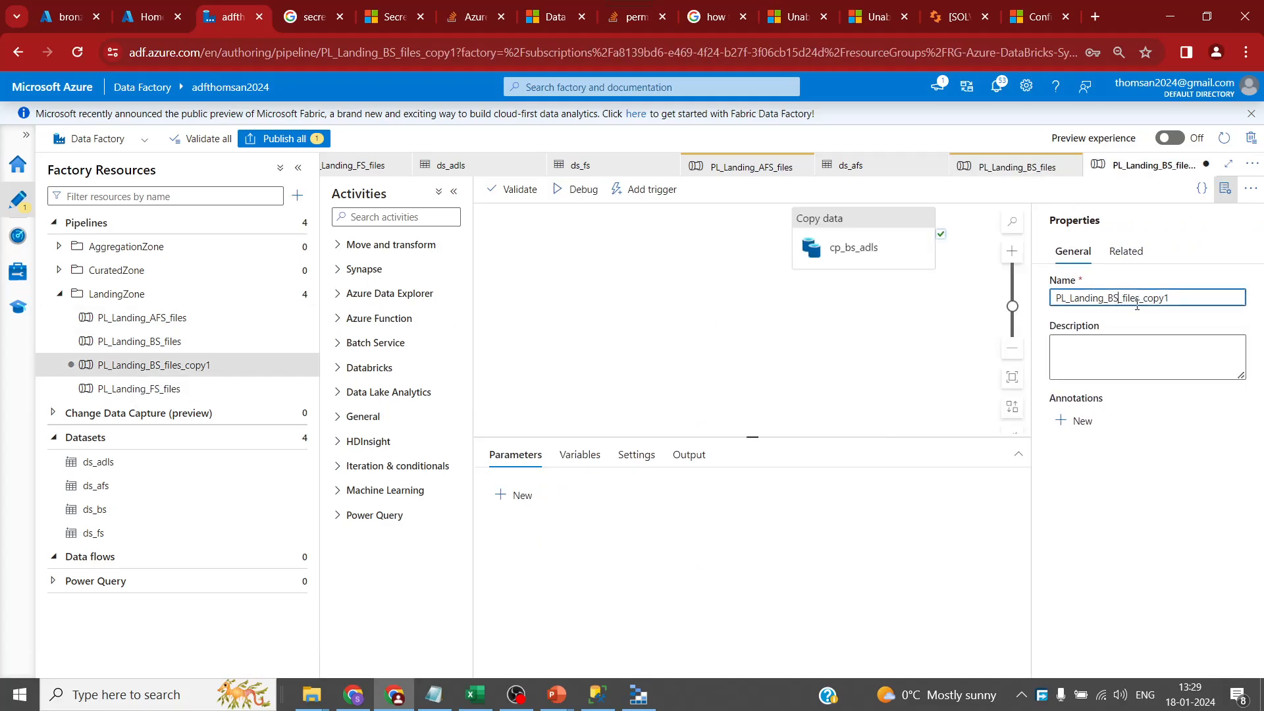
drag(1119, 300, 1107, 299)
text(SOnP)
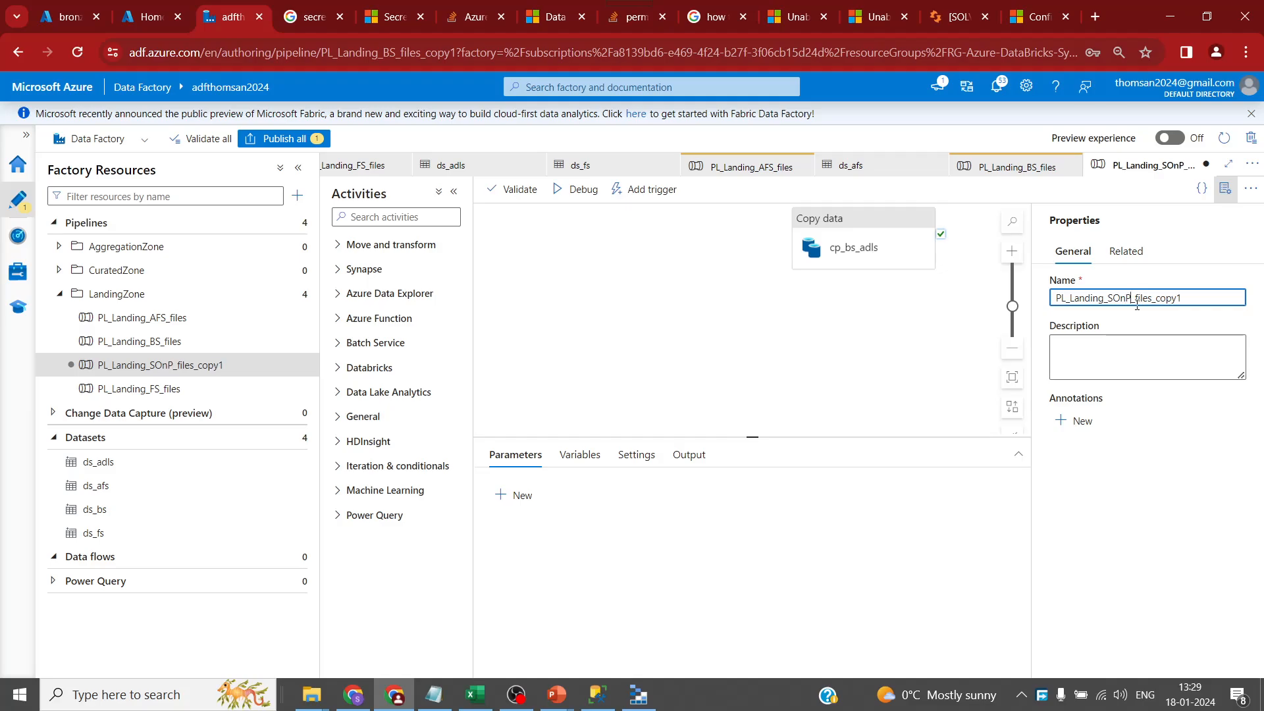
text(rem)
click(1226, 189)
drag(869, 248, 889, 356)
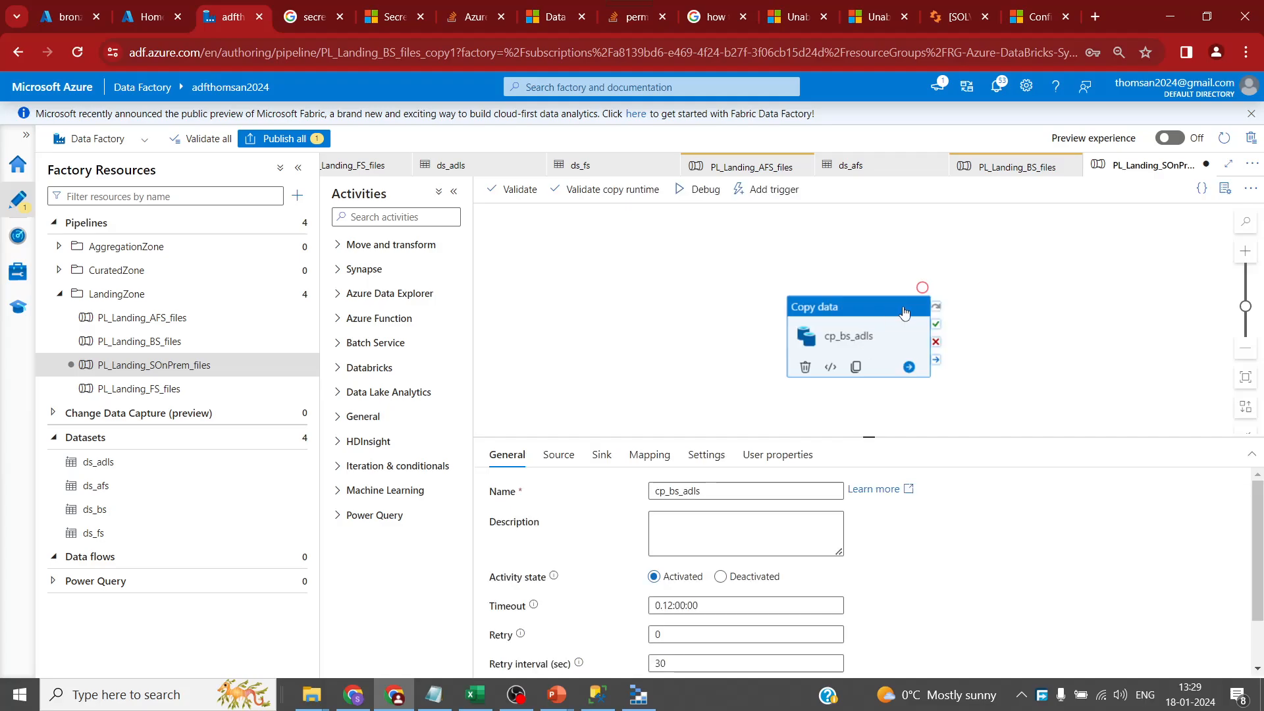
- Refresh the PL_Landing_BS_files debug run's activity list
click(1025, 169)
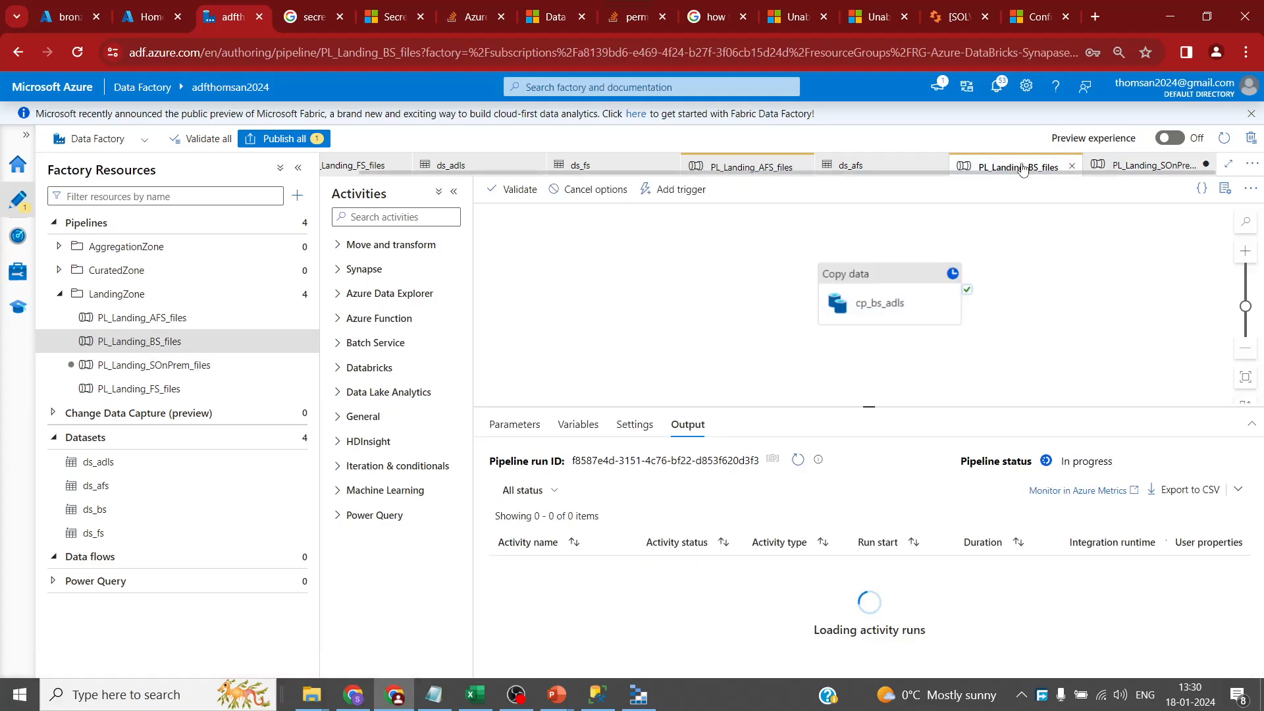
click(798, 461)
click(798, 461)
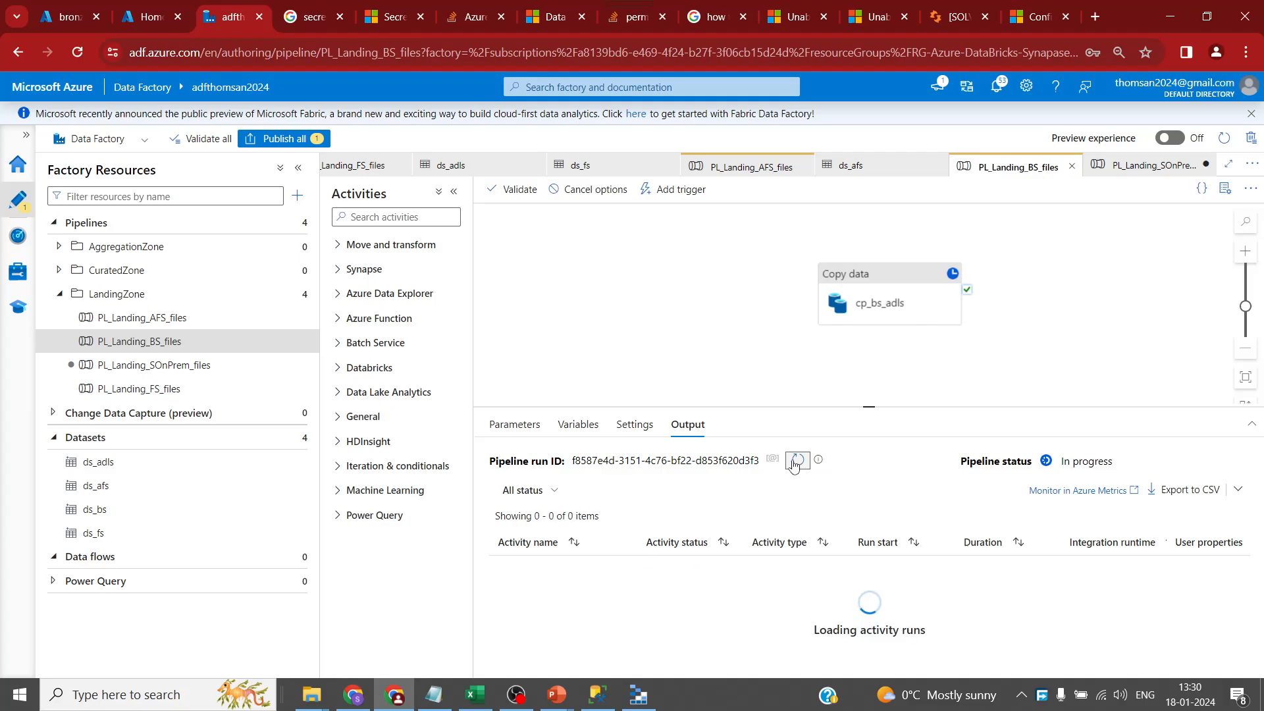
- Back in PL_Landing_SOnPrem_files, show the Copy data activity's Source settings
click(1146, 167)
drag(861, 328, 715, 266)
click(559, 454)
drag(869, 437, 870, 345)
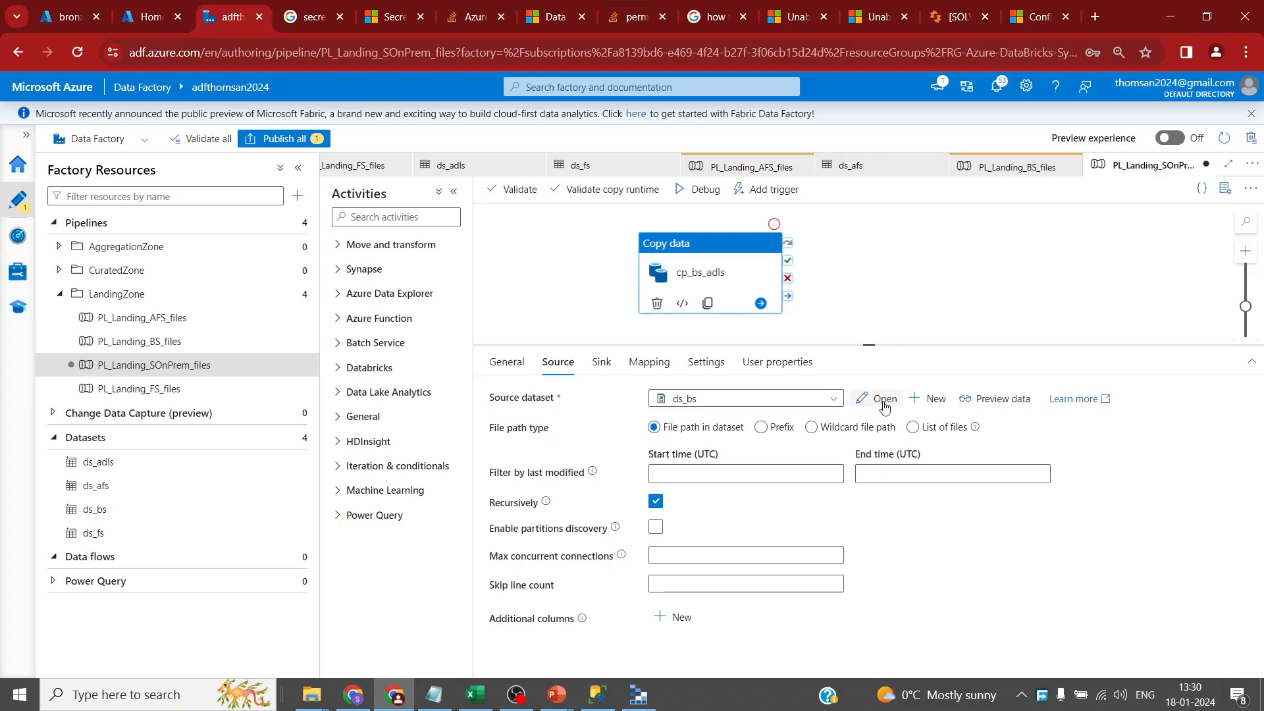
- Cancel the new source dataset and reselect the PL_Landing_SOnPrem_files pipeline
click(932, 399)
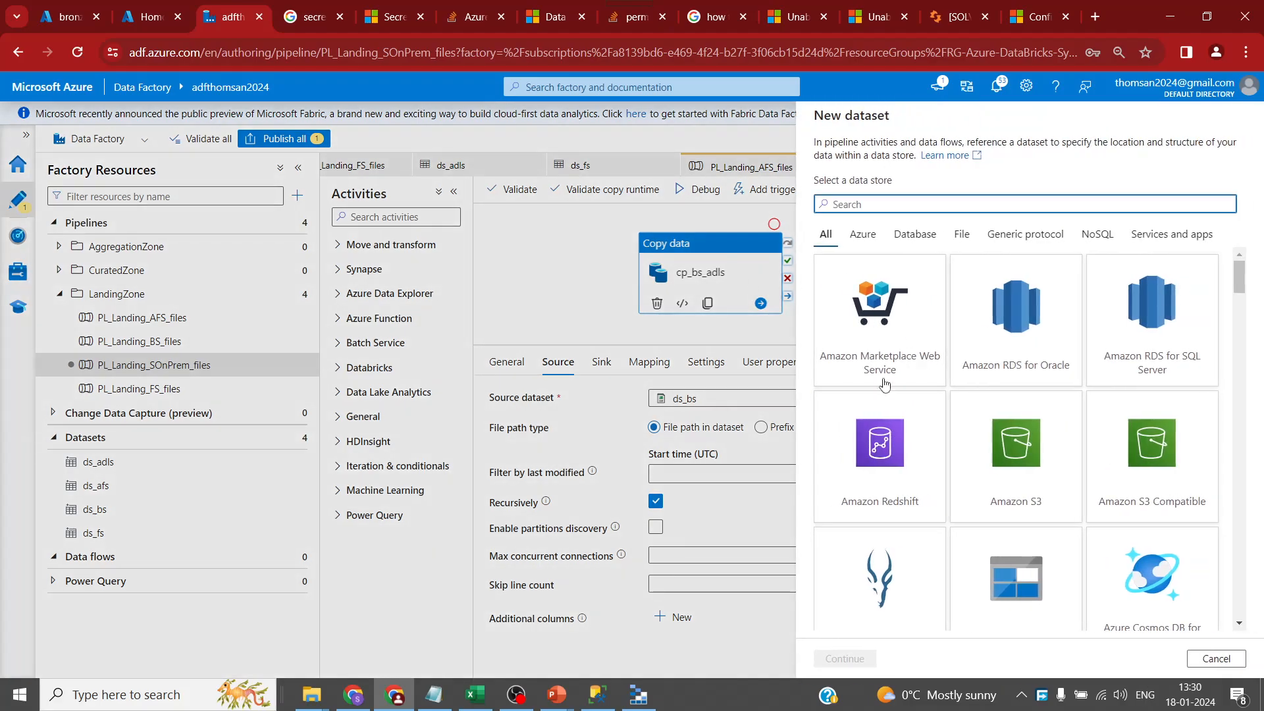
click(1208, 658)
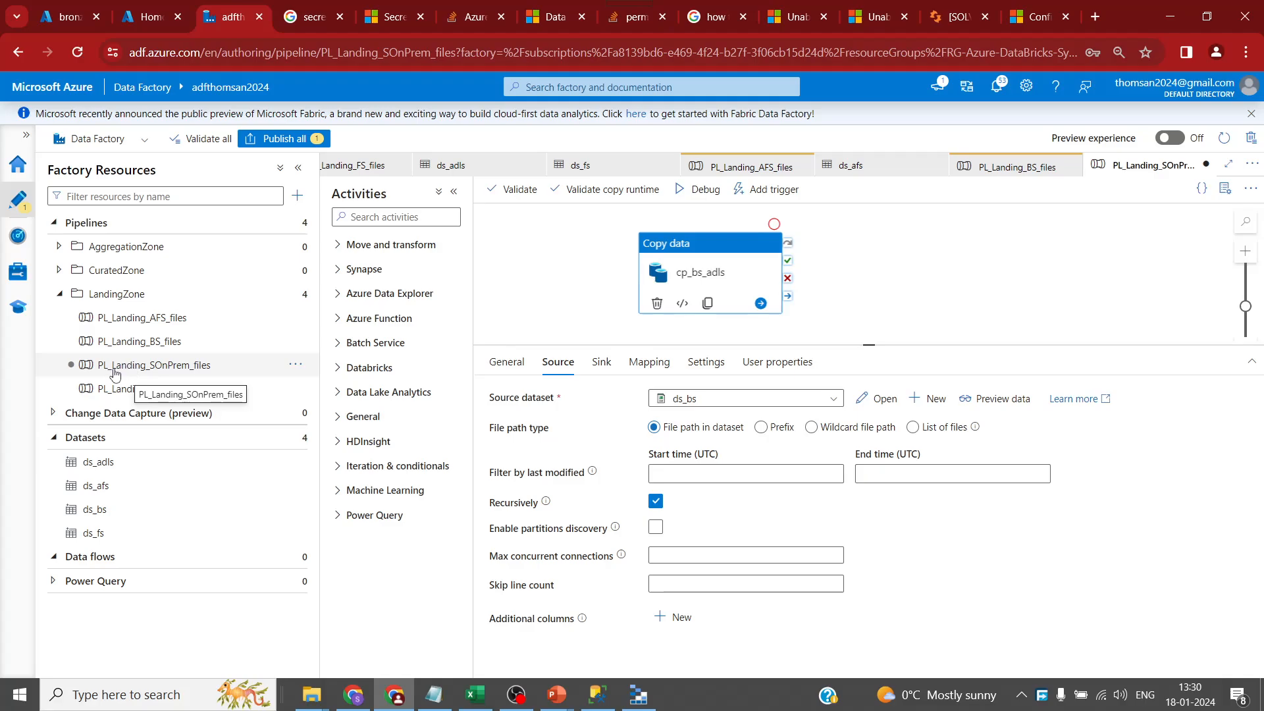
click(192, 373)
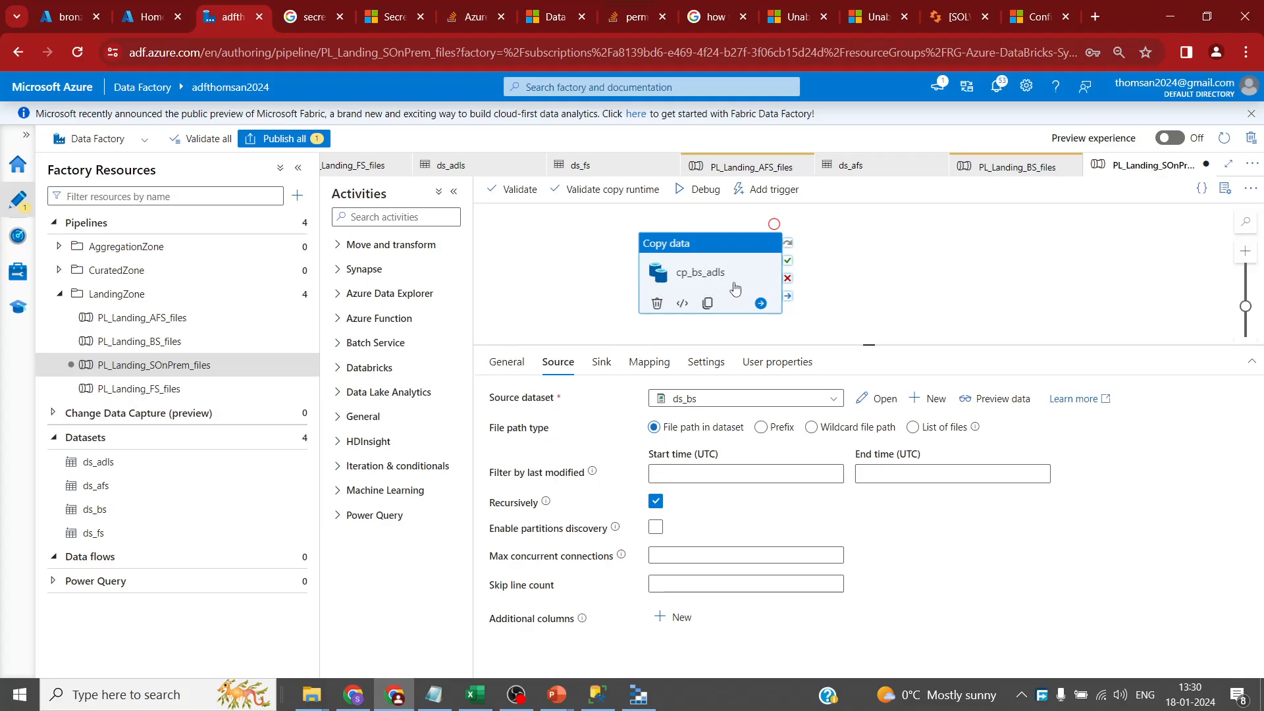
click(1222, 189)
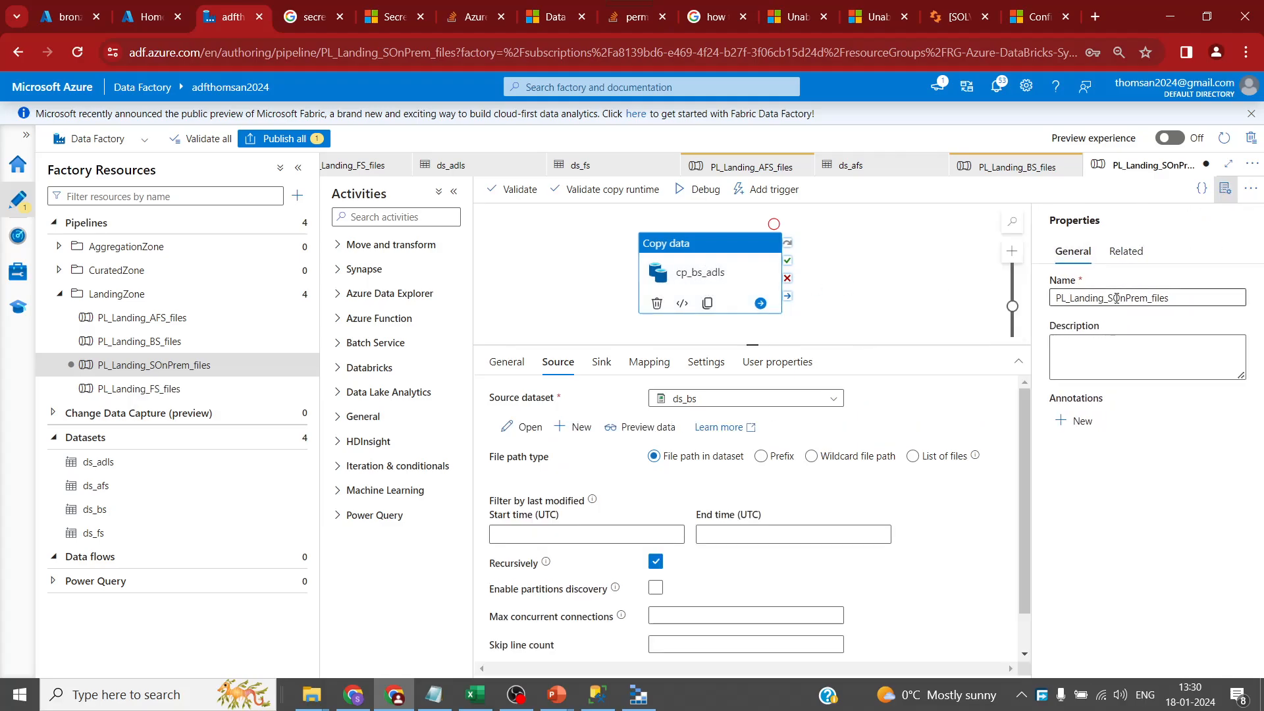
click(1225, 189)
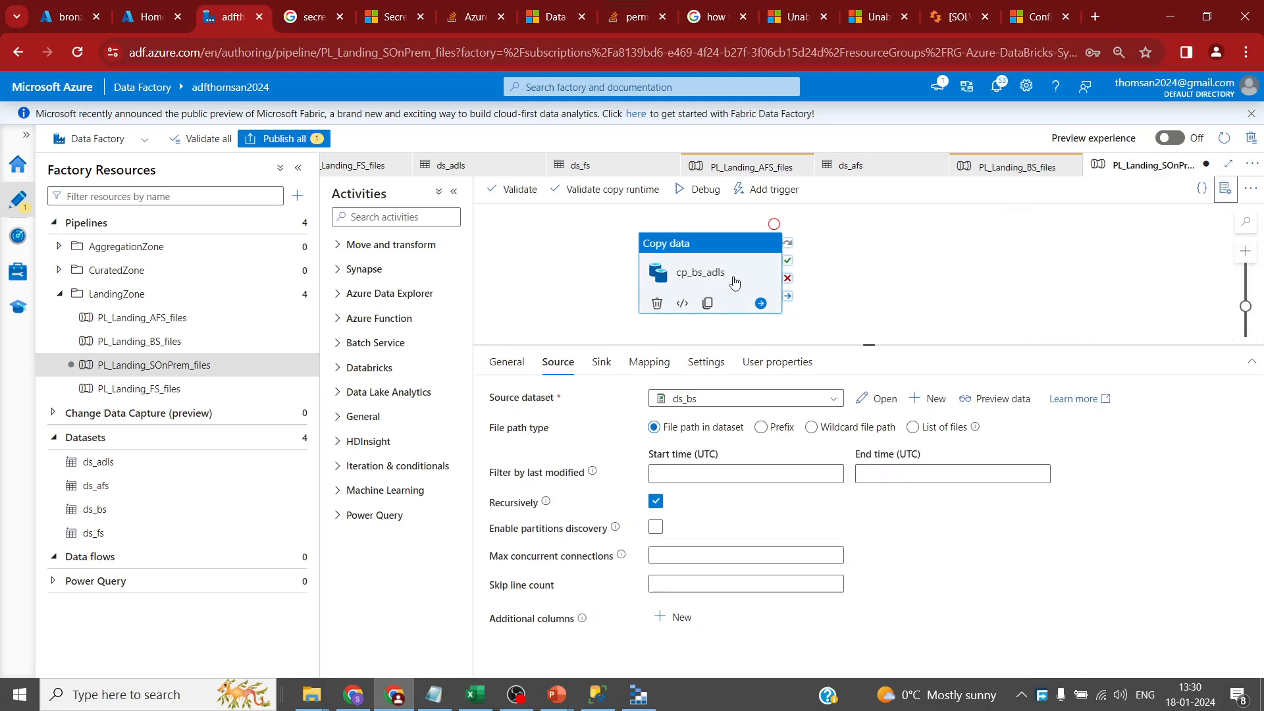
- Rename the copy activity to cp_SOnPrem_adls and return to its Source settings
click(504, 363)
click(669, 400)
key(shift+Right)
key(shift+Right)
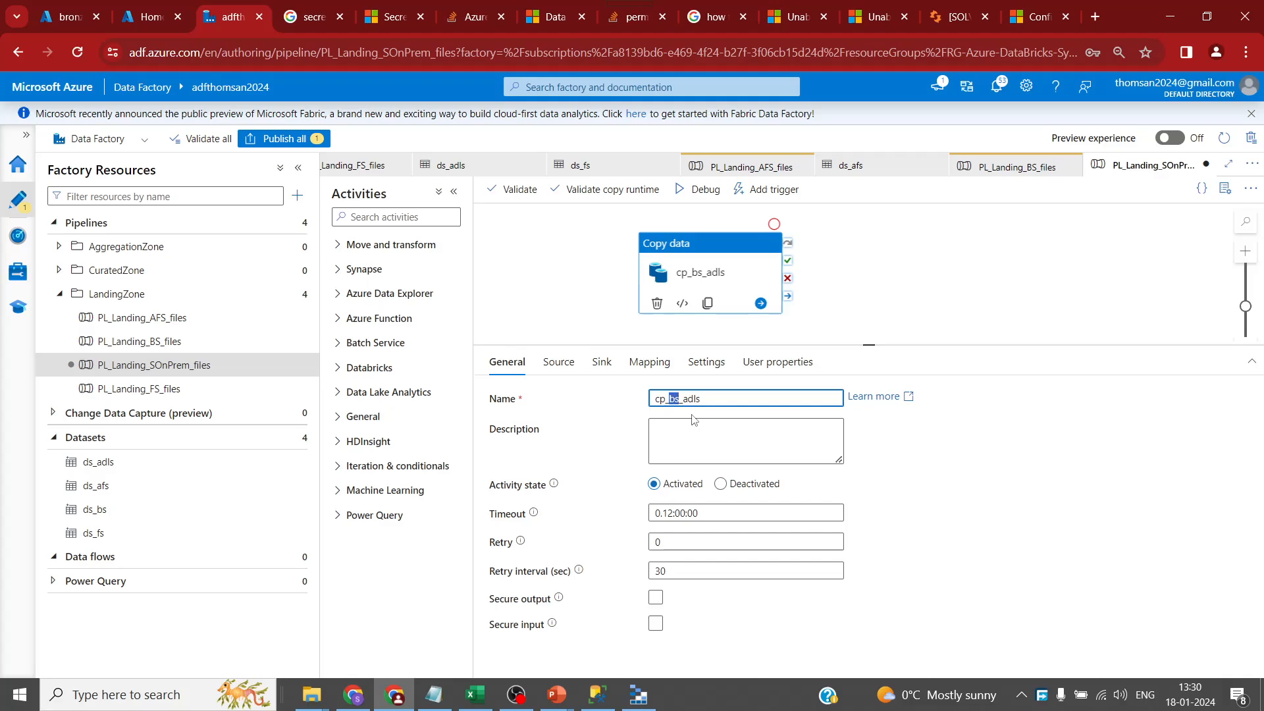
key(BackSpace)
text(SOn)
key(BackSpace)
key(BackSpace)
text(Onore)
key(BackSpace)
key(BackSpace)
key(BackSpace)
text(O)
key(BackSpace)
text(Prem)
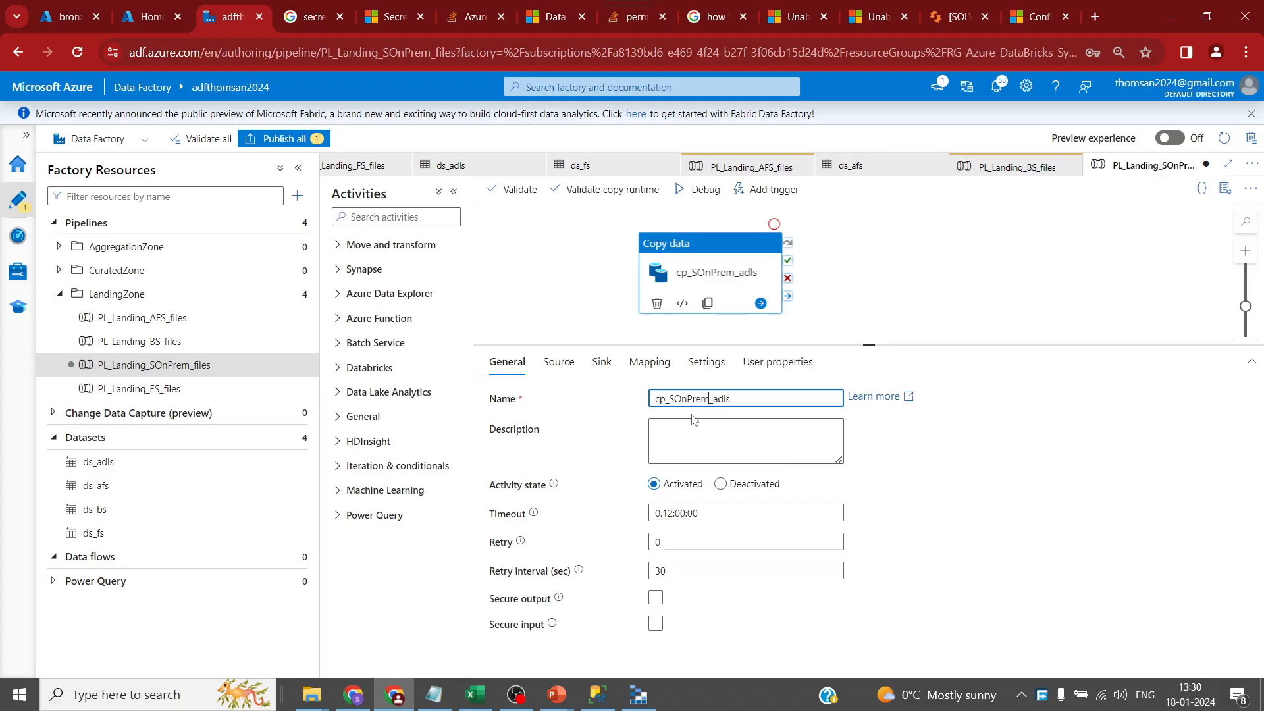
click(558, 362)
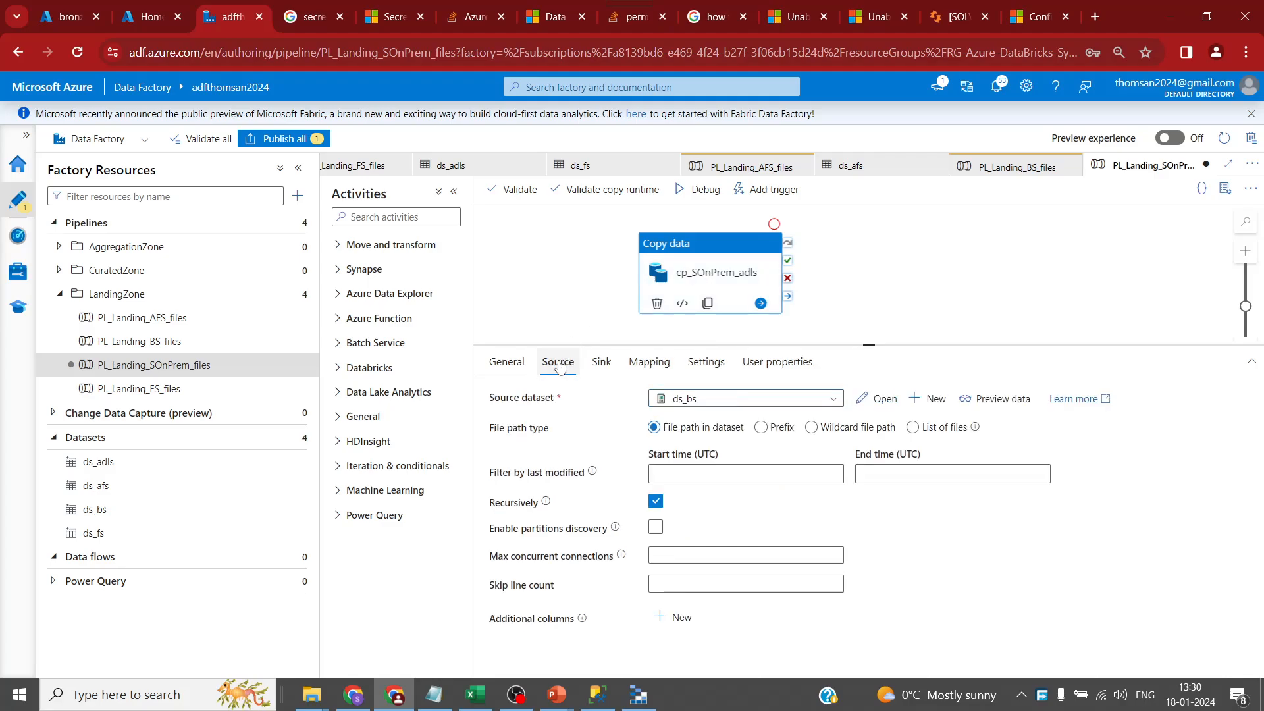
- Start a new source dataset using the SQL Server data store
click(929, 398)
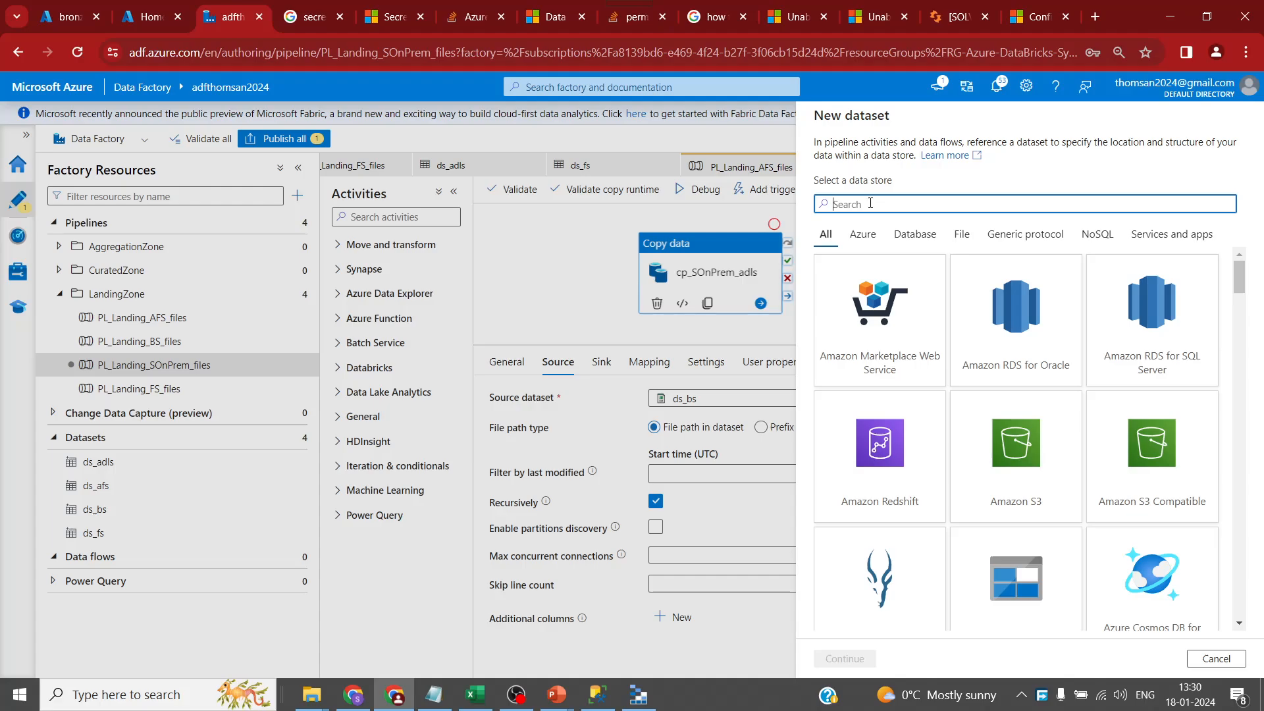
text(sql)
scroll(1115, 489, down, 1)
click(1149, 550)
click(845, 659)
- Name the dataset ds_sqlonpremise, link it to sql_onpremise, and load its table list
click(911, 164)
key(ctrl+a)
text(ds_)
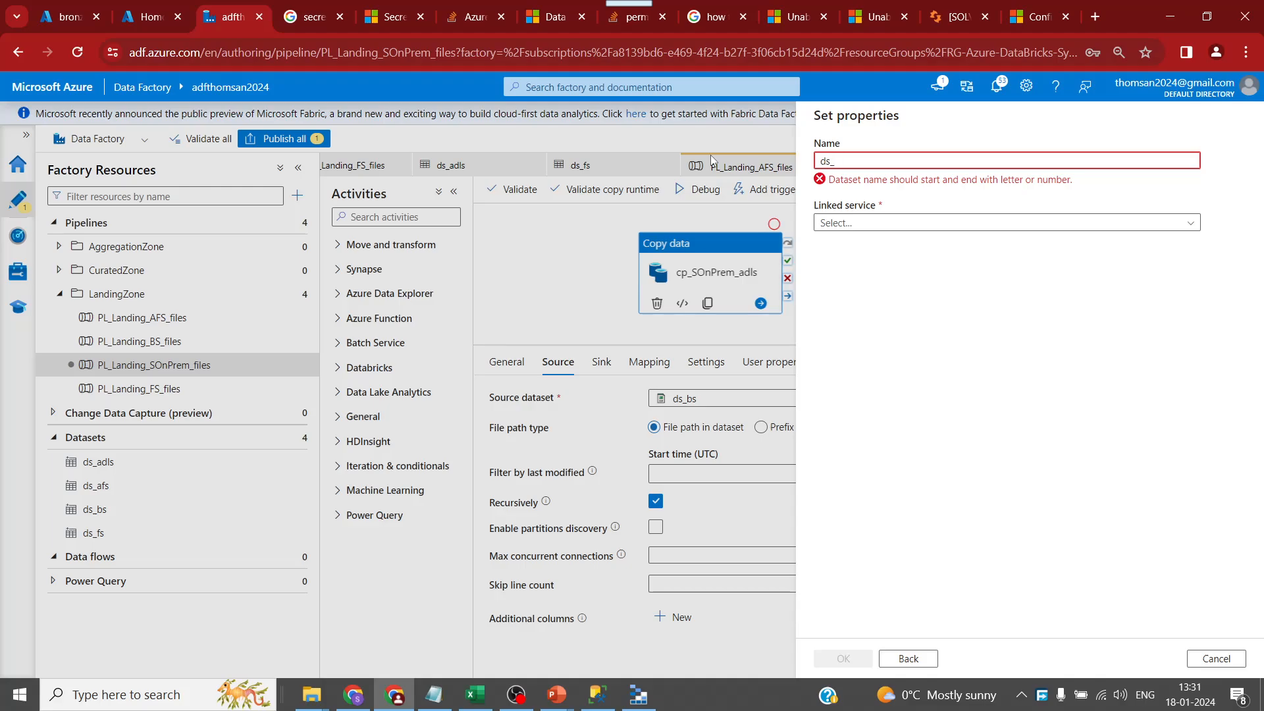
text(sql)
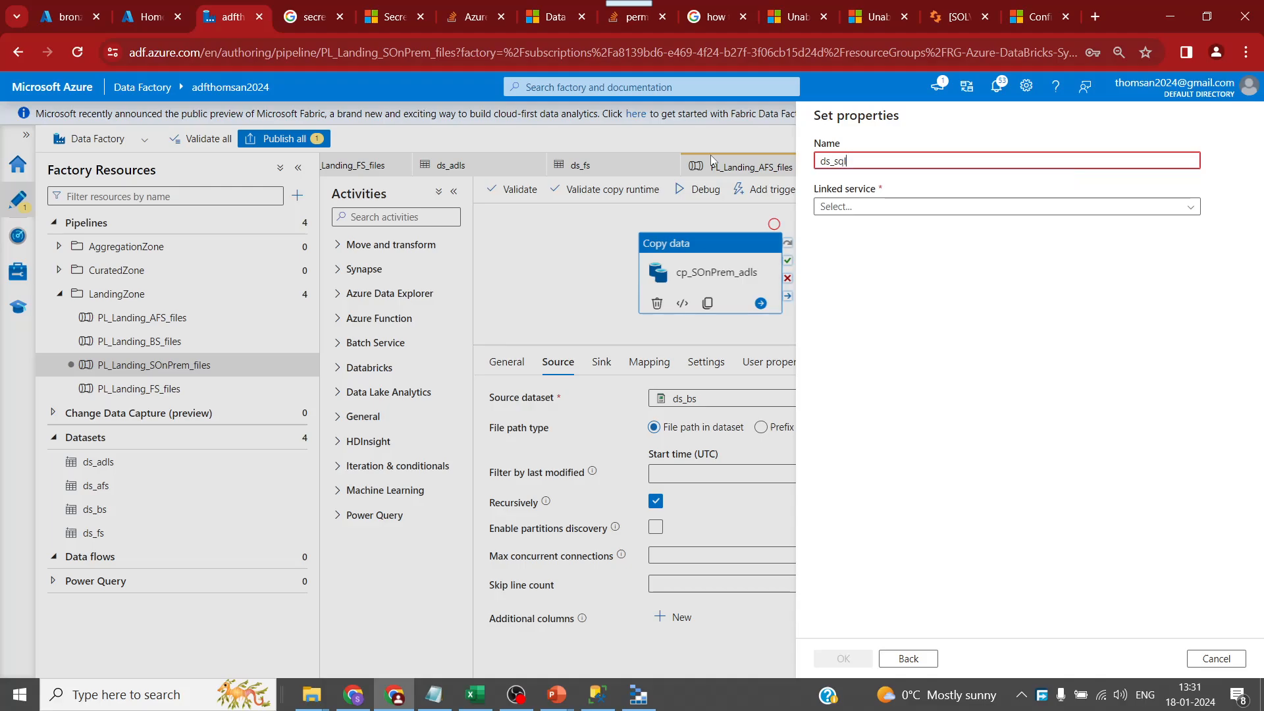
text(onpremise)
click(899, 208)
click(880, 277)
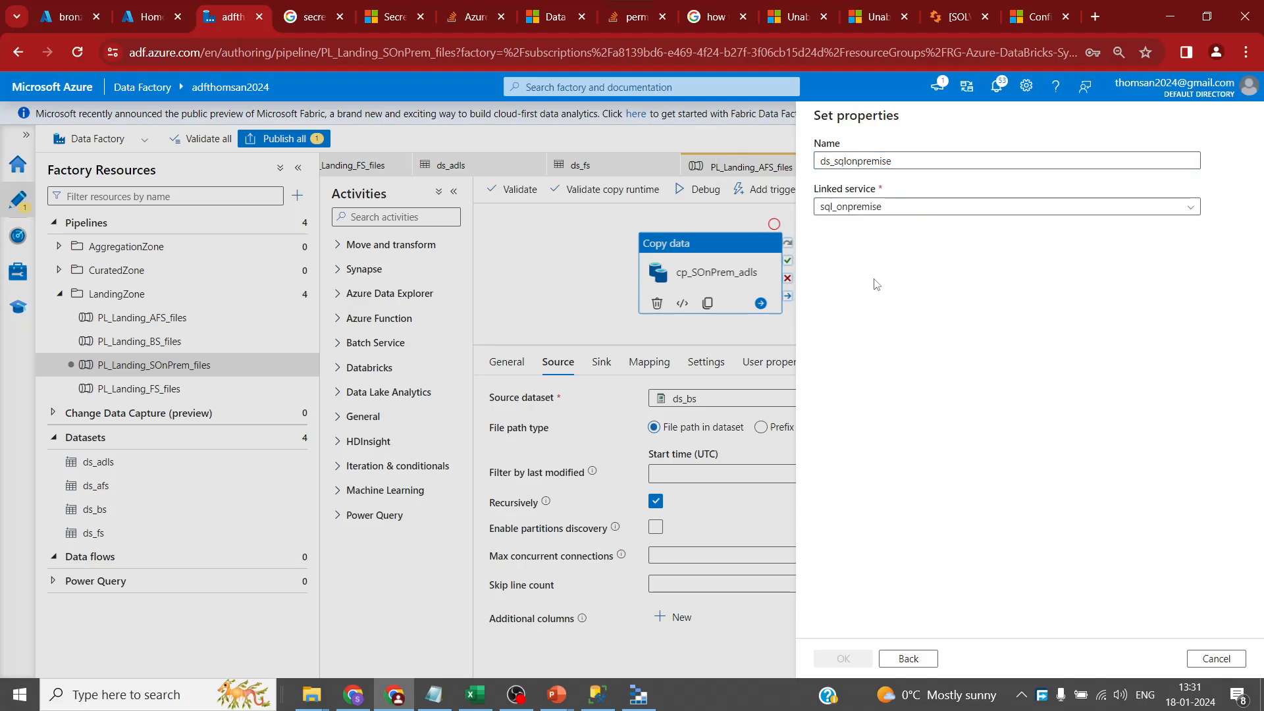
click(896, 298)
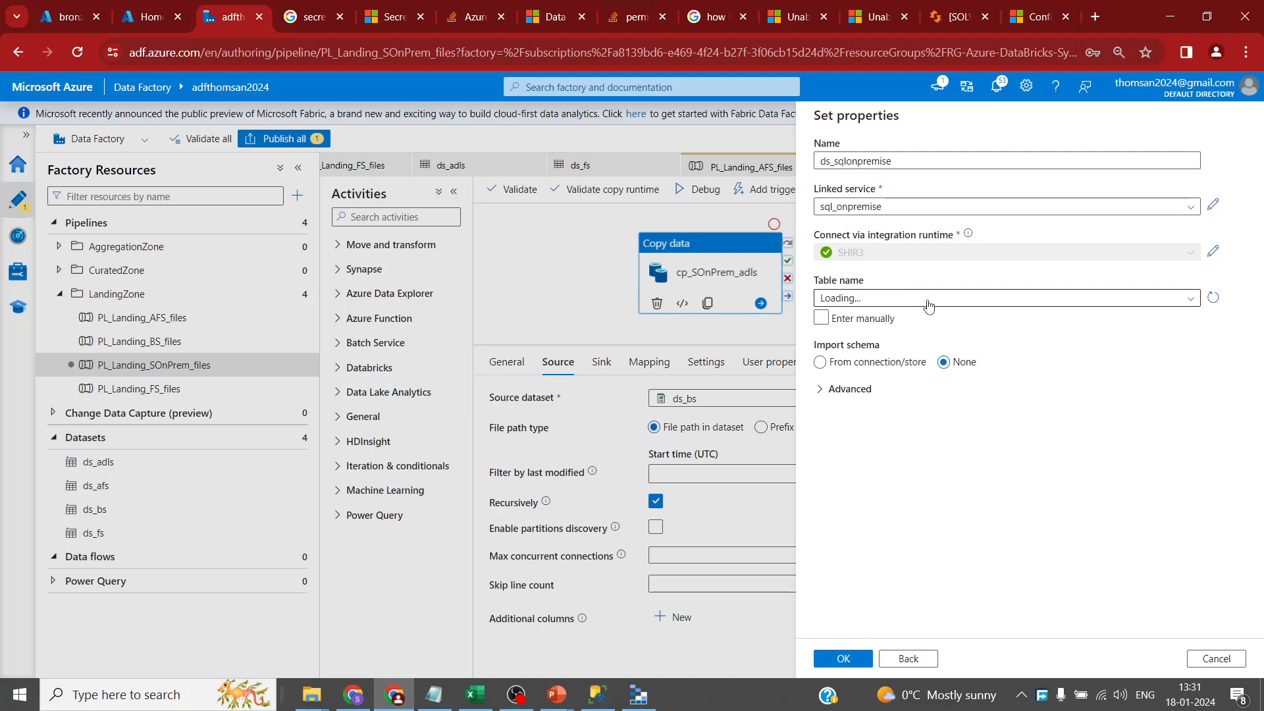
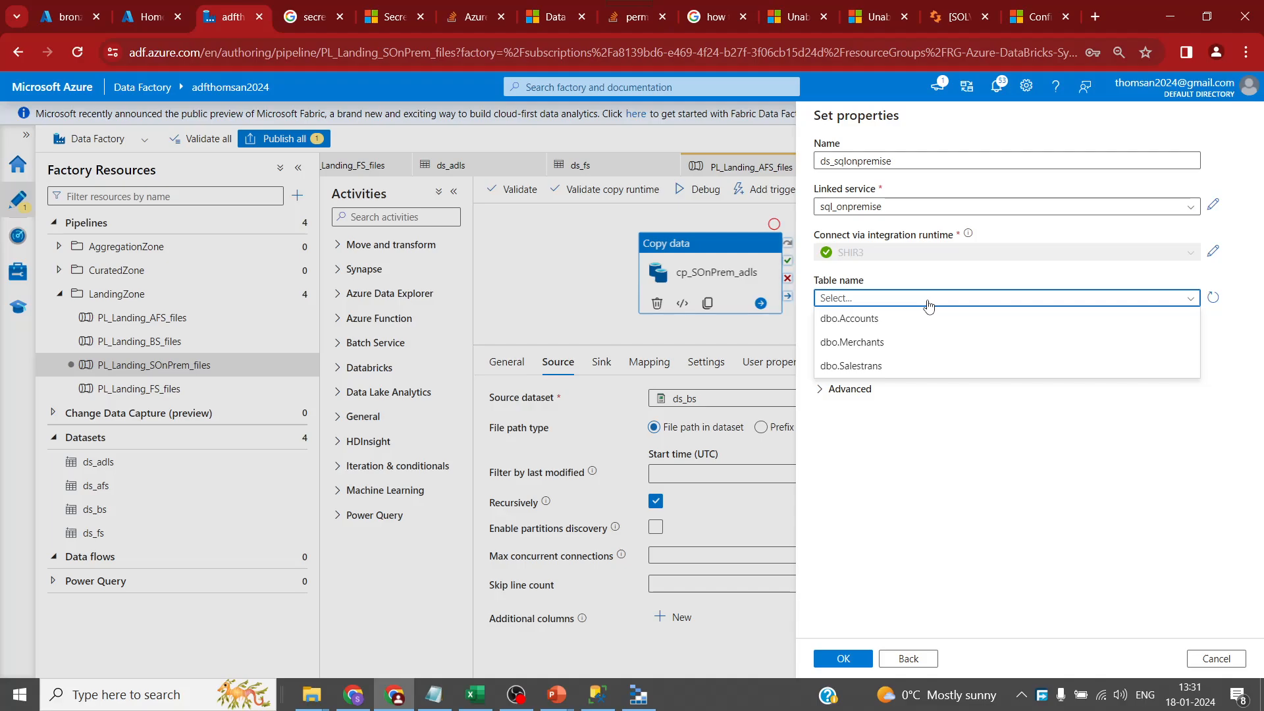
- Point ds_sqlonpremise at table dbo.Accounts, confirm it, and enlarge the pipeline canvas
click(879, 320)
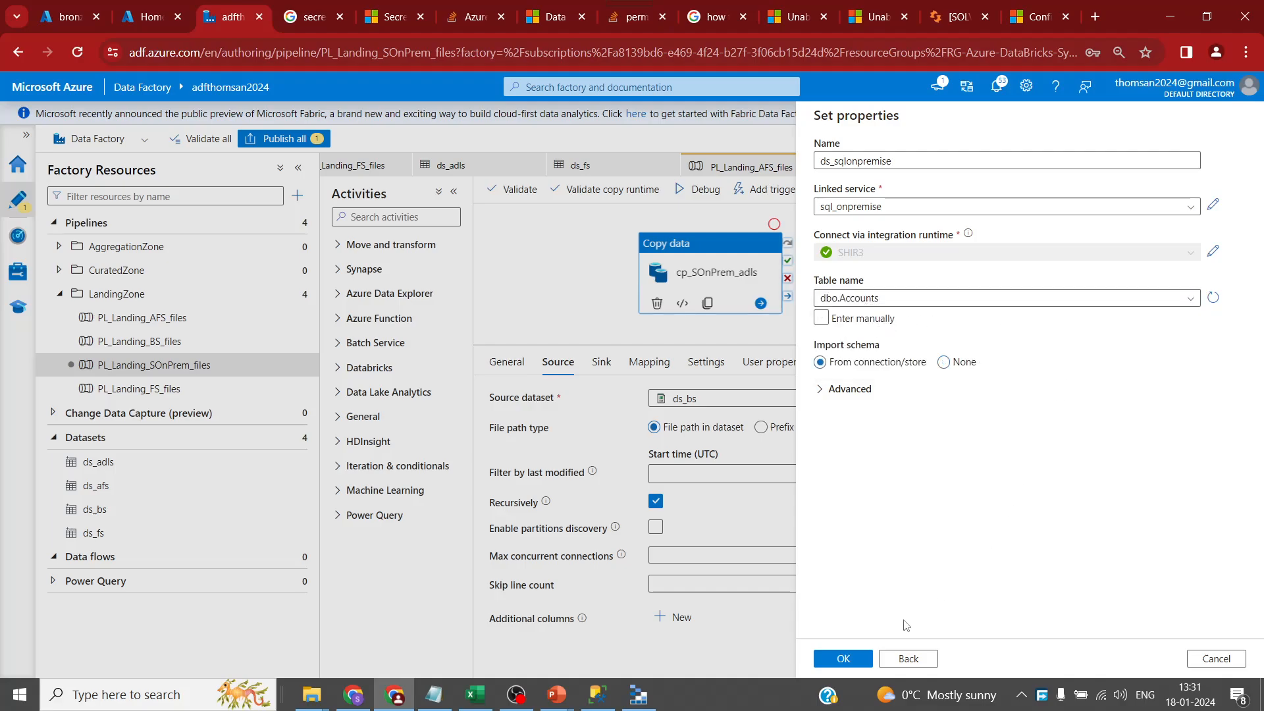
click(861, 659)
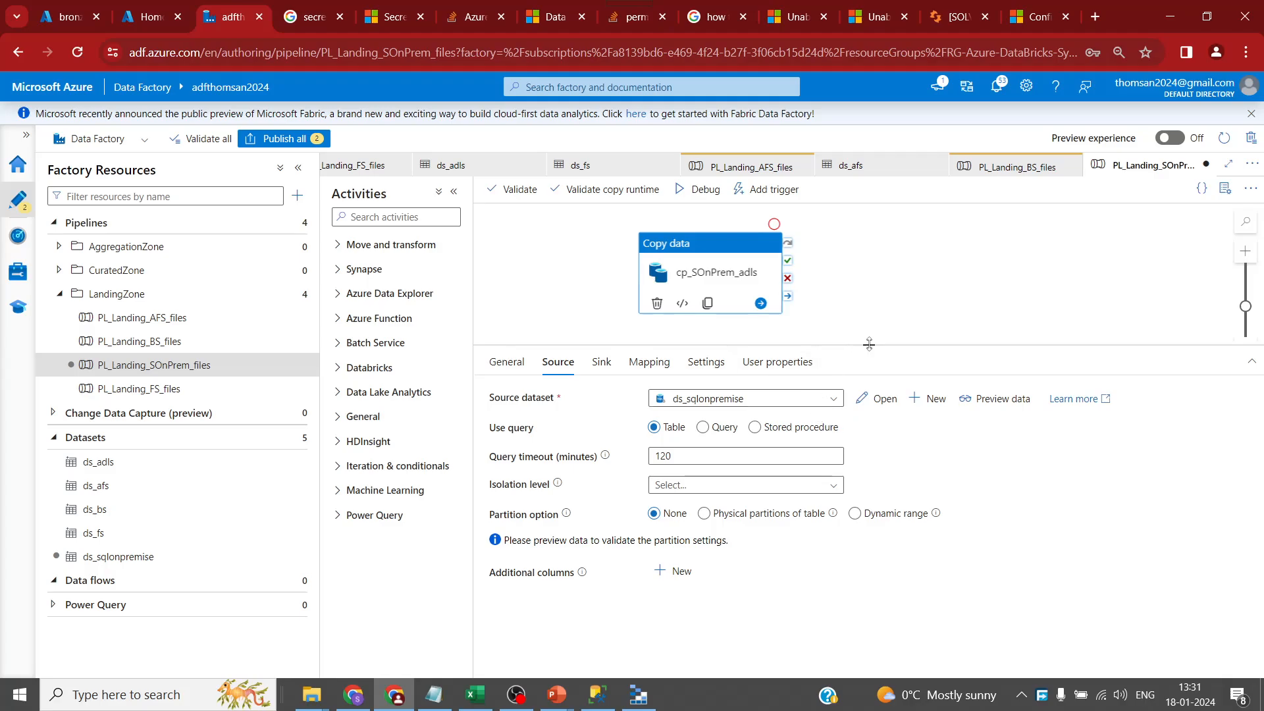
drag(869, 343, 869, 371)
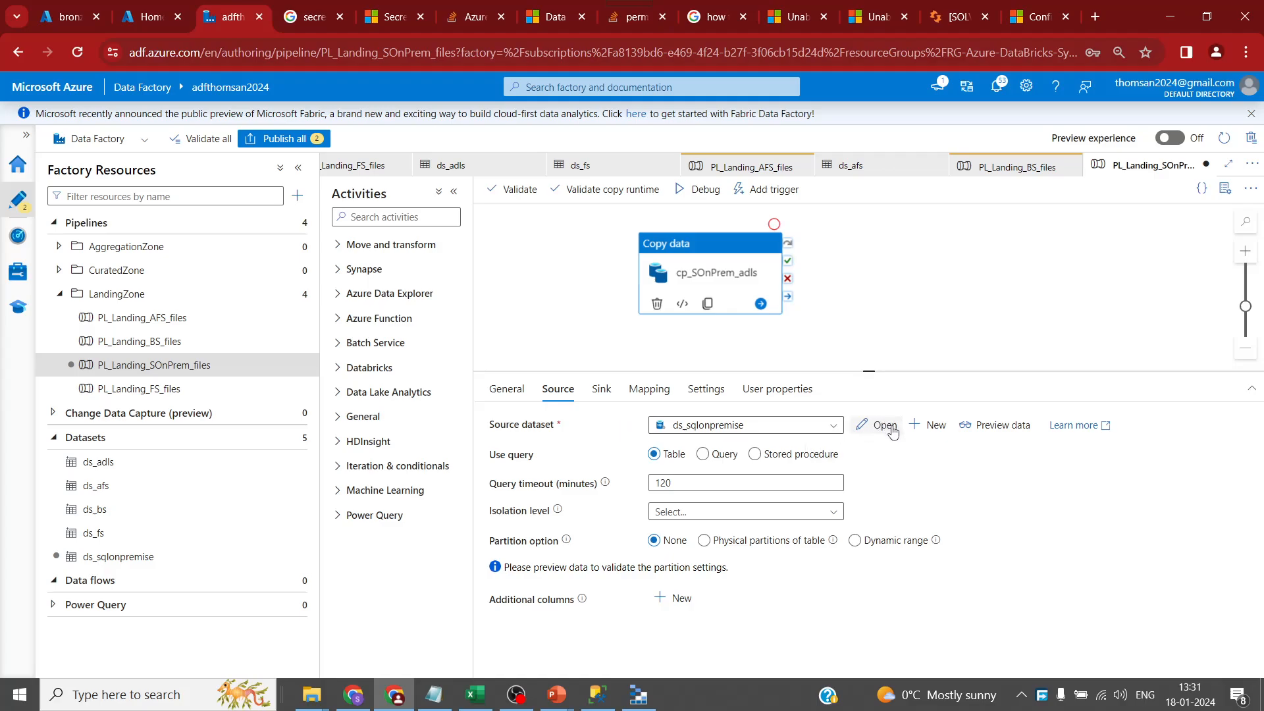
- Add TableName and SchemaName parameters to the ds_sqlonpremise dataset
click(863, 429)
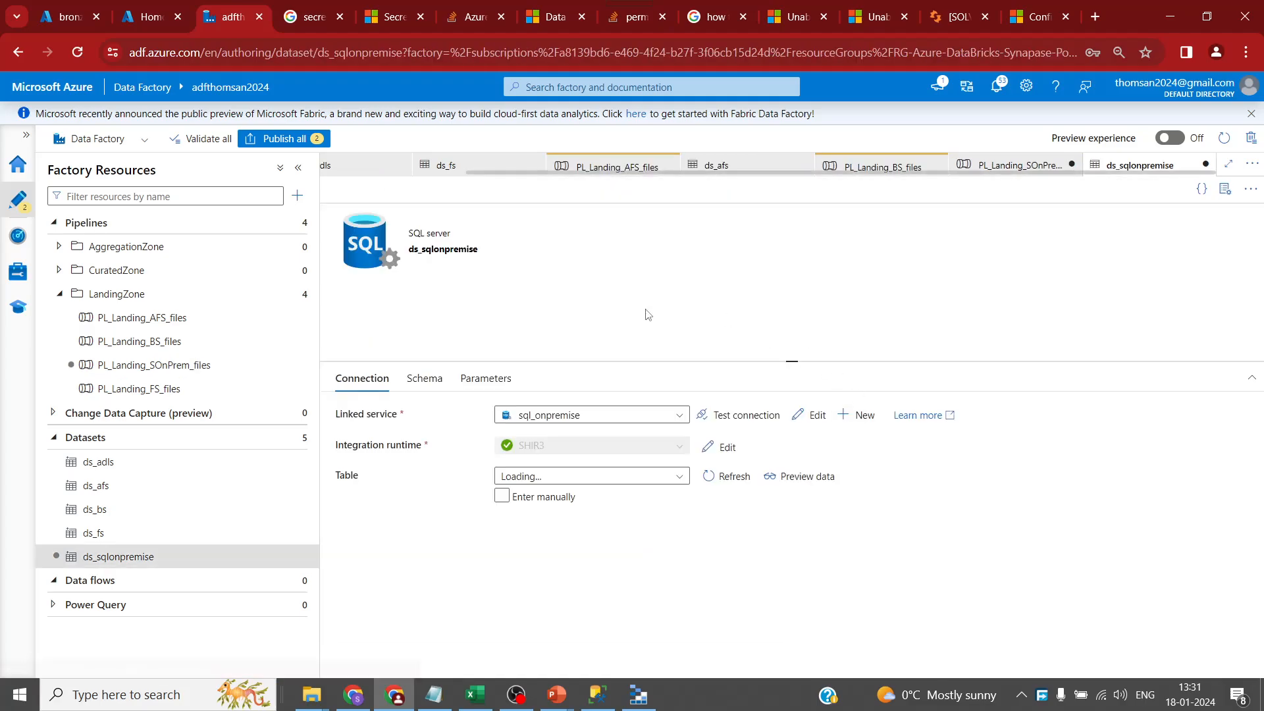
click(486, 377)
click(361, 419)
click(403, 471)
text(F)
key(BackSpace)
text(TableName)
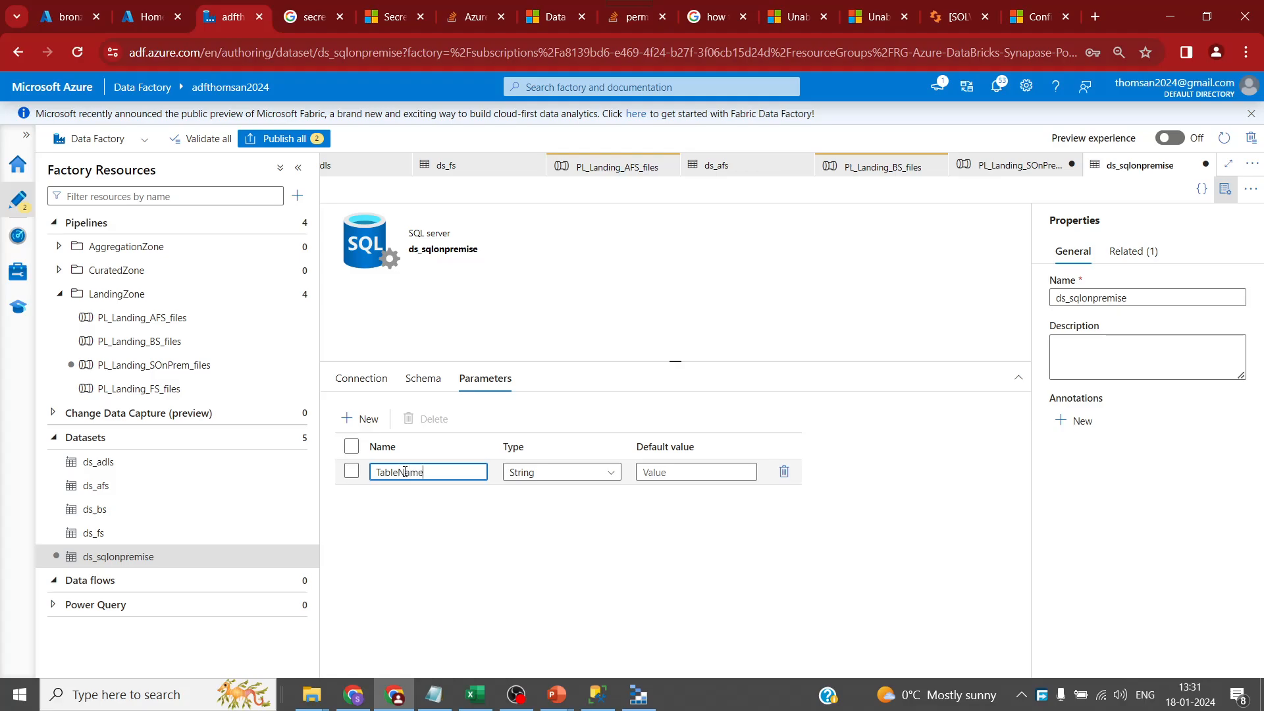
click(355, 419)
click(419, 497)
text(SchemaName)
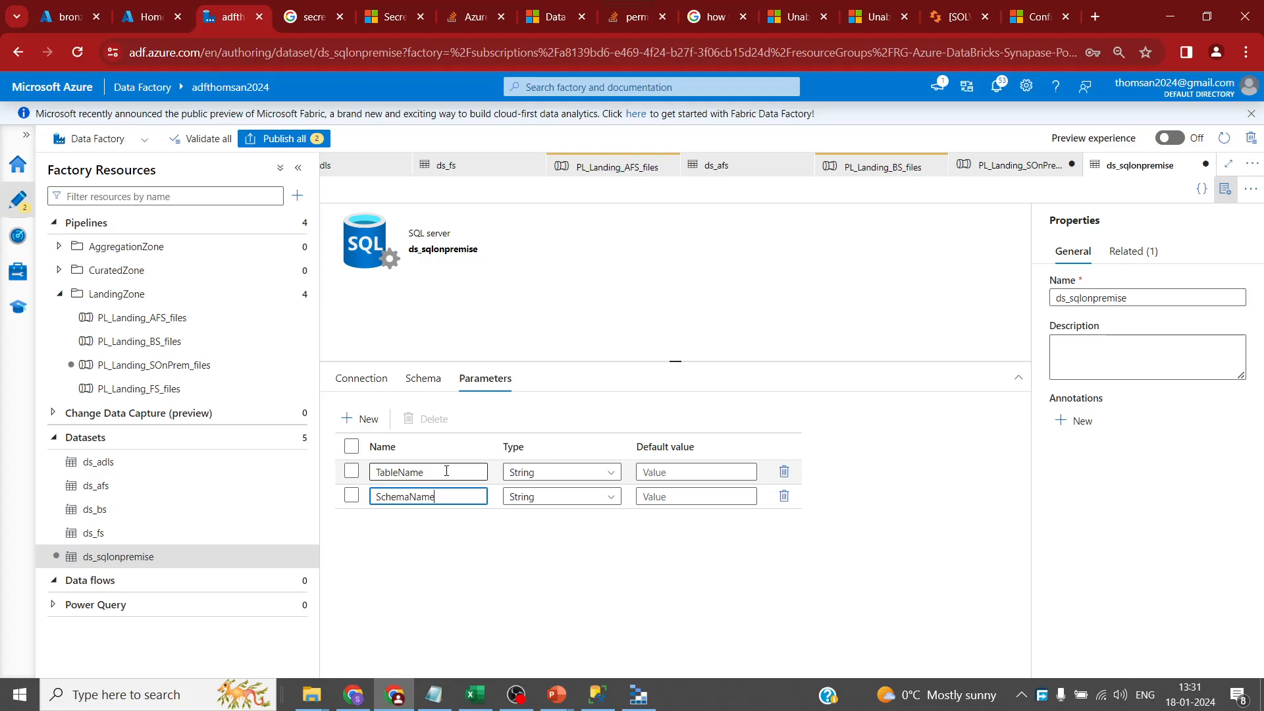
click(362, 378)
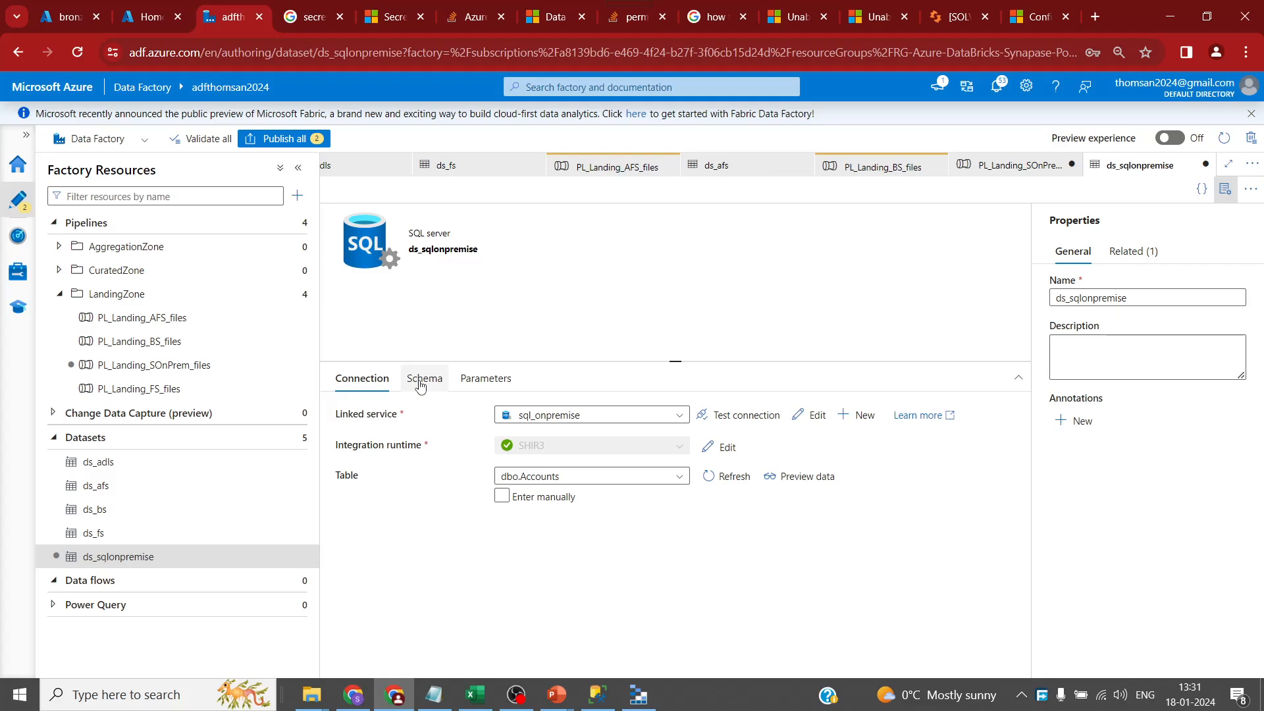
click(510, 498)
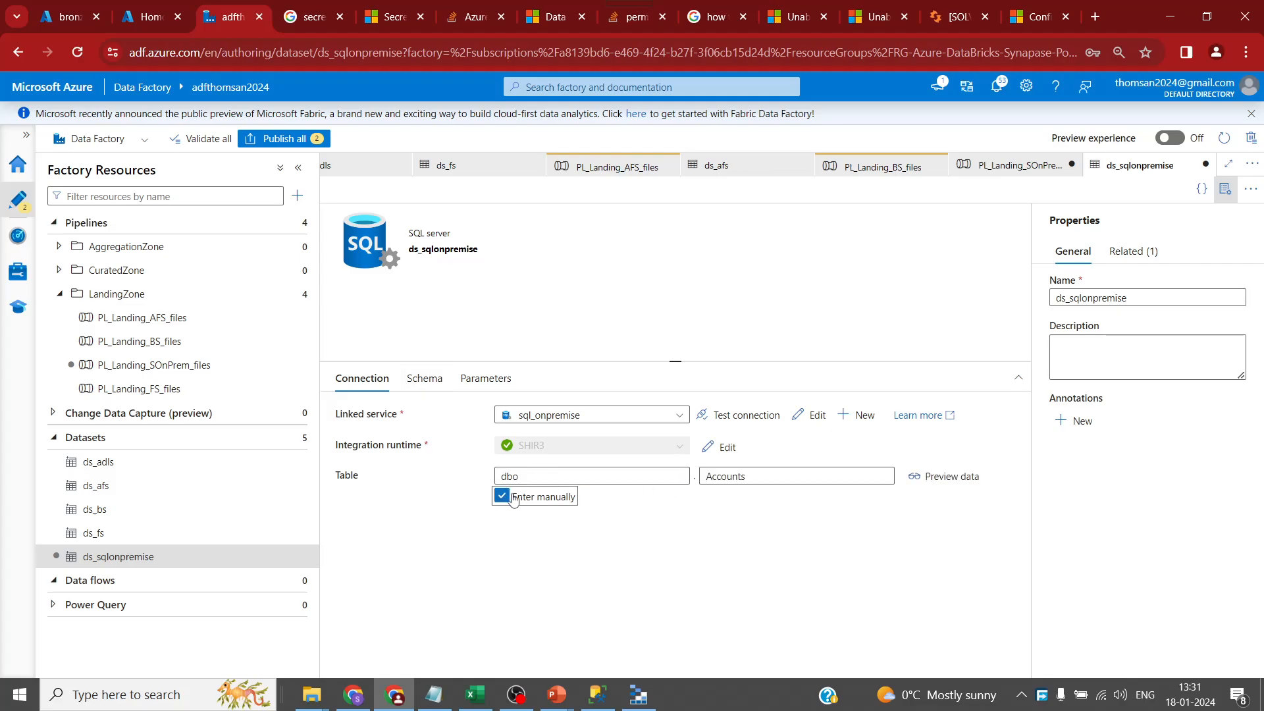
click(574, 495)
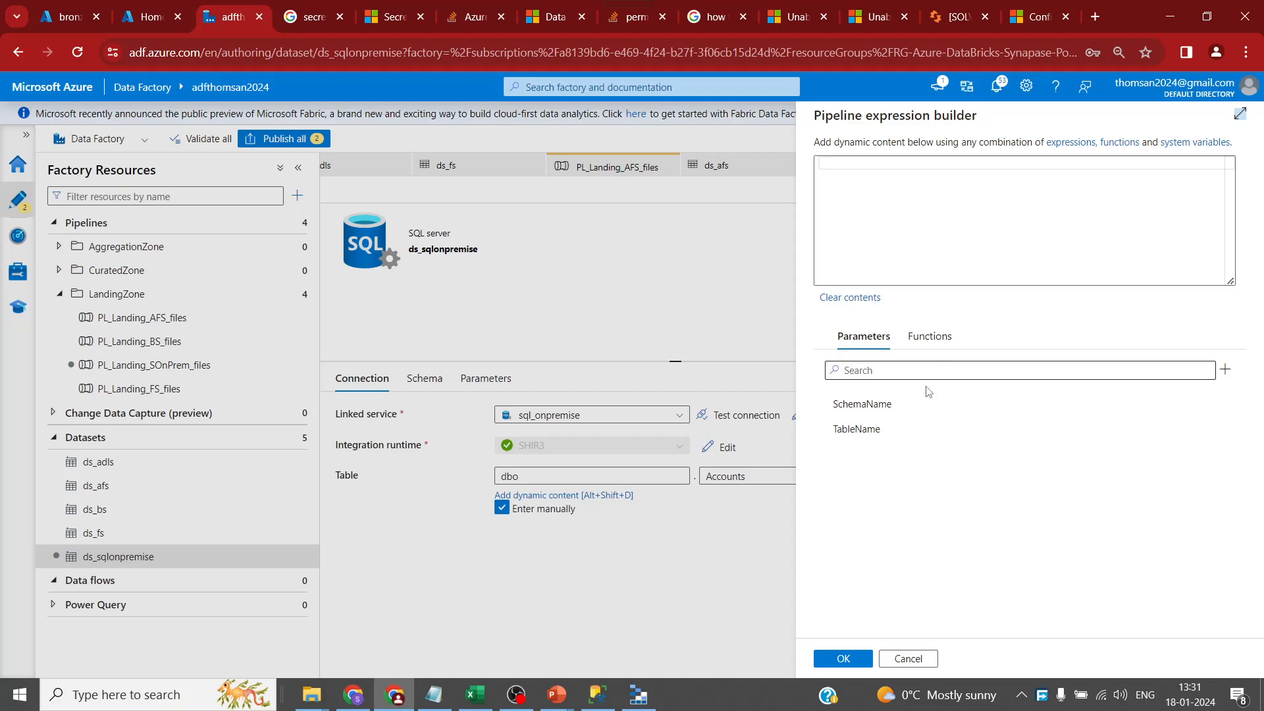
click(862, 404)
click(843, 659)
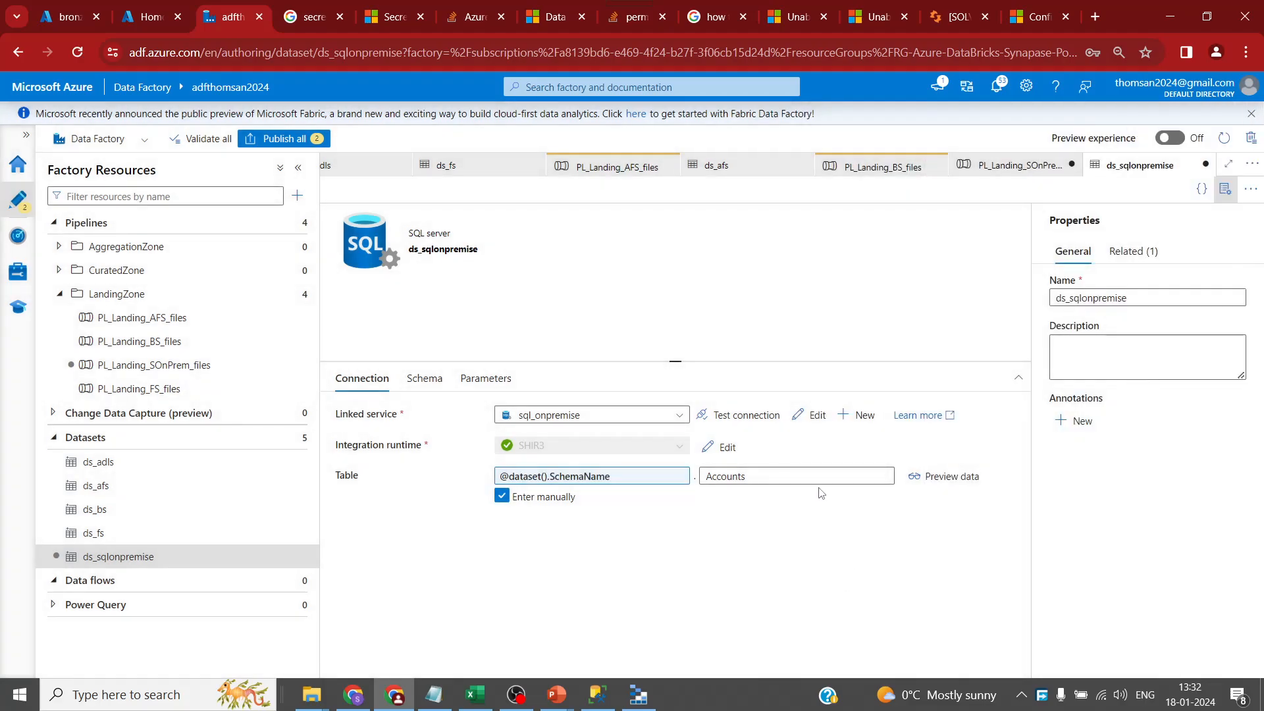
click(760, 496)
click(862, 430)
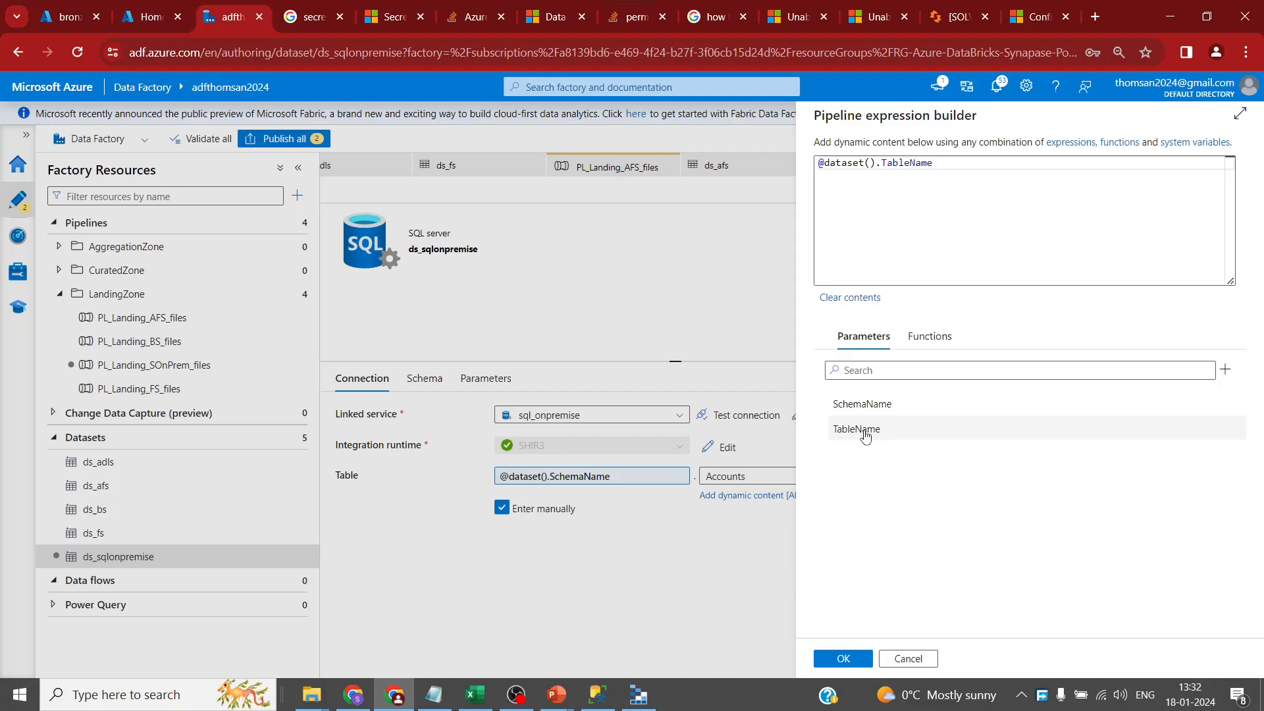
click(843, 658)
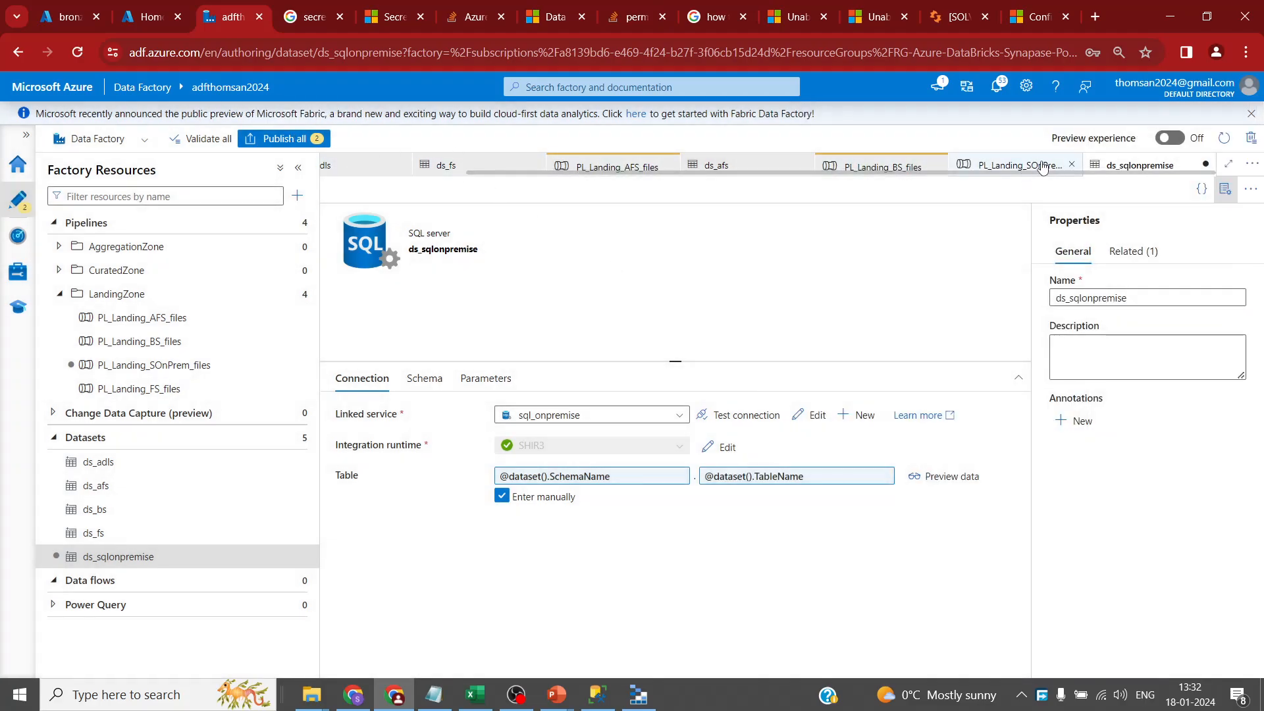
click(1019, 165)
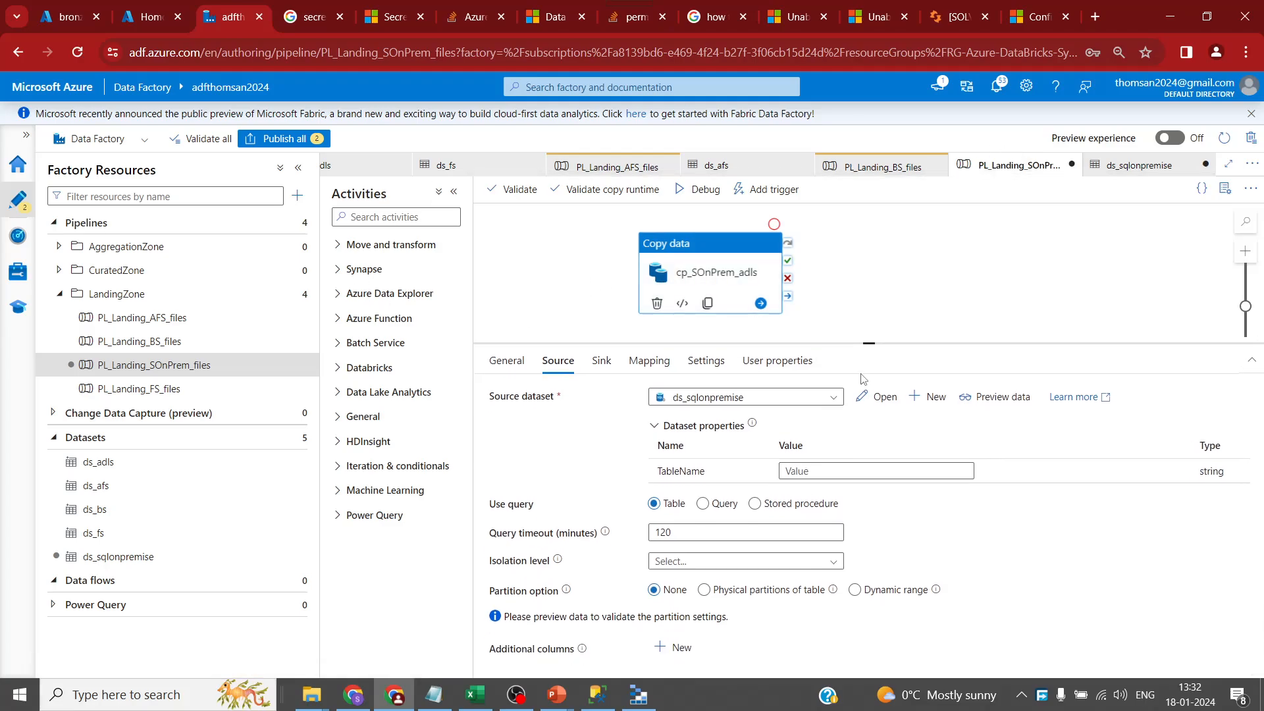
- Reselect ds_sqlonpremise as the copy activity's source dataset
click(833, 397)
click(835, 398)
click(835, 397)
click(822, 398)
click(834, 398)
click(737, 532)
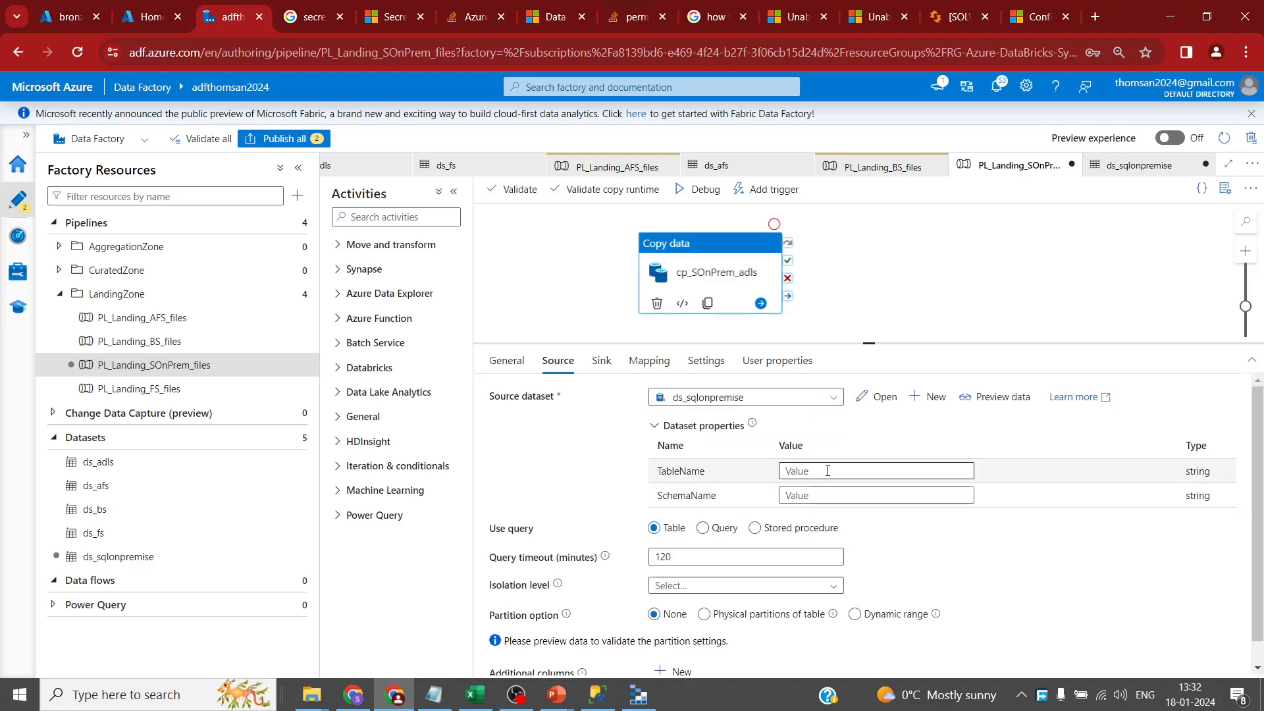
- Set source SchemaName to dbo and TableName to Accounts, copied from SSMS
click(828, 471)
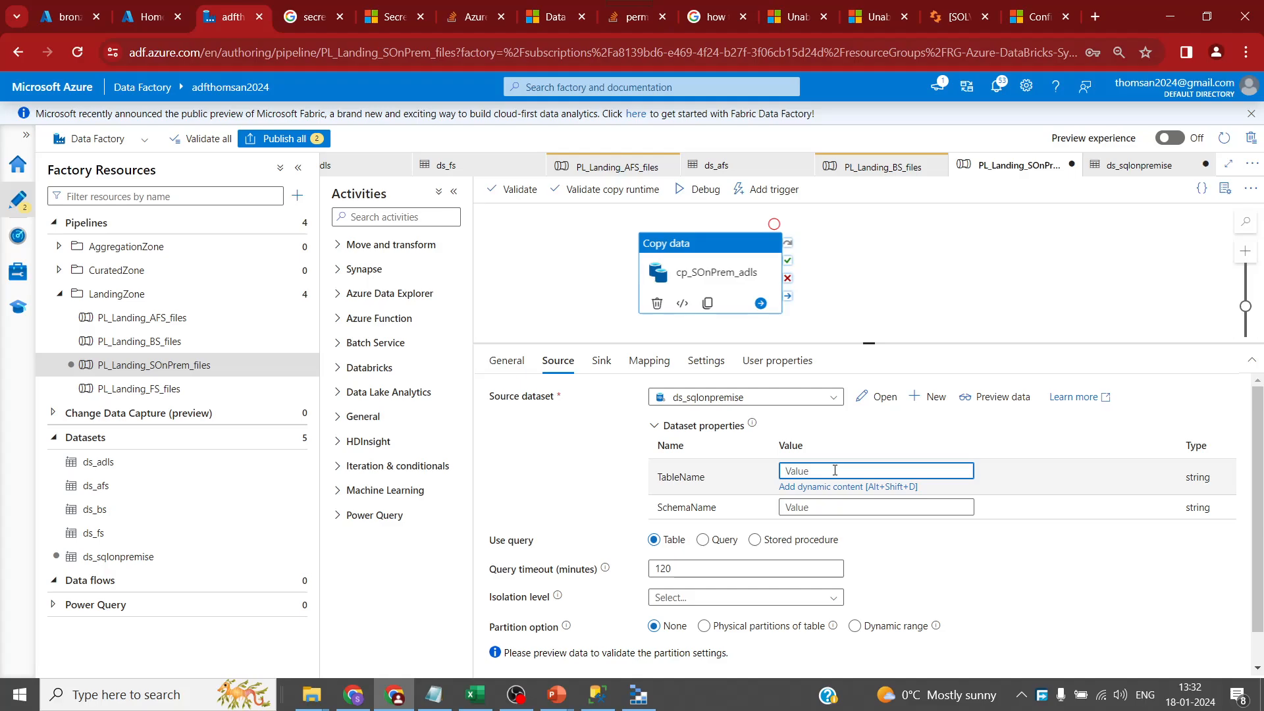
click(834, 507)
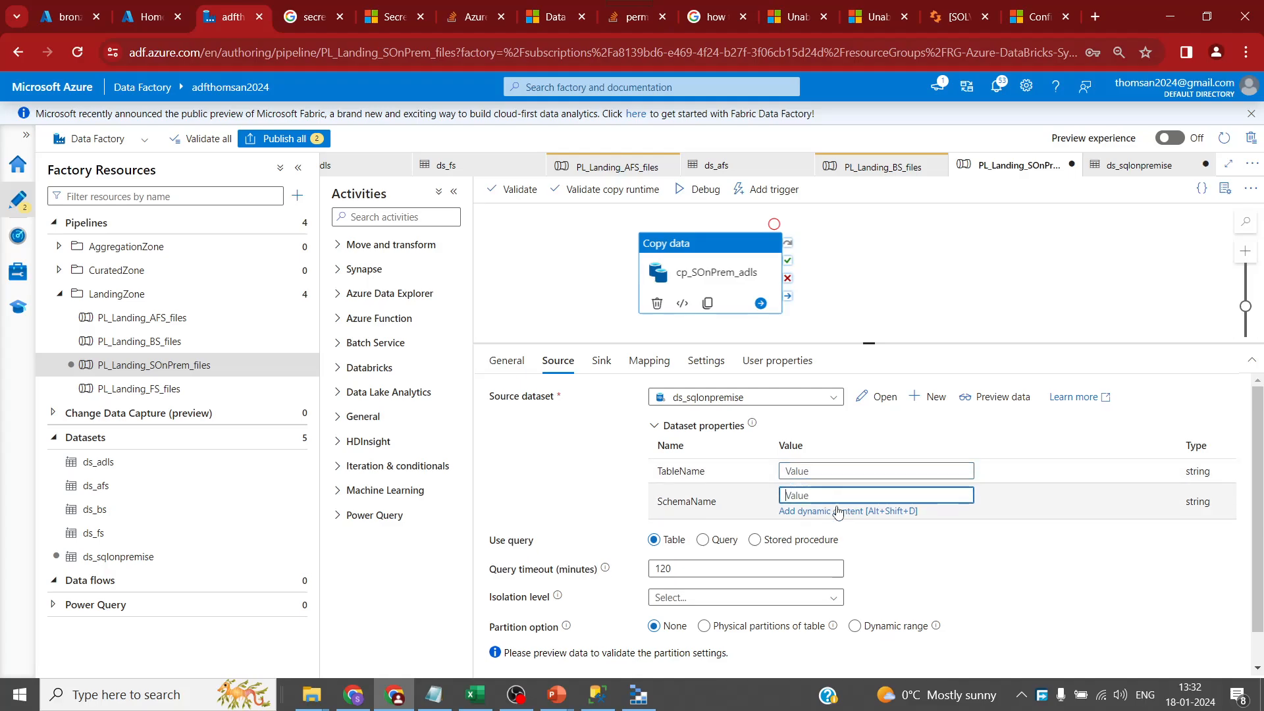
text(dbo)
click(835, 471)
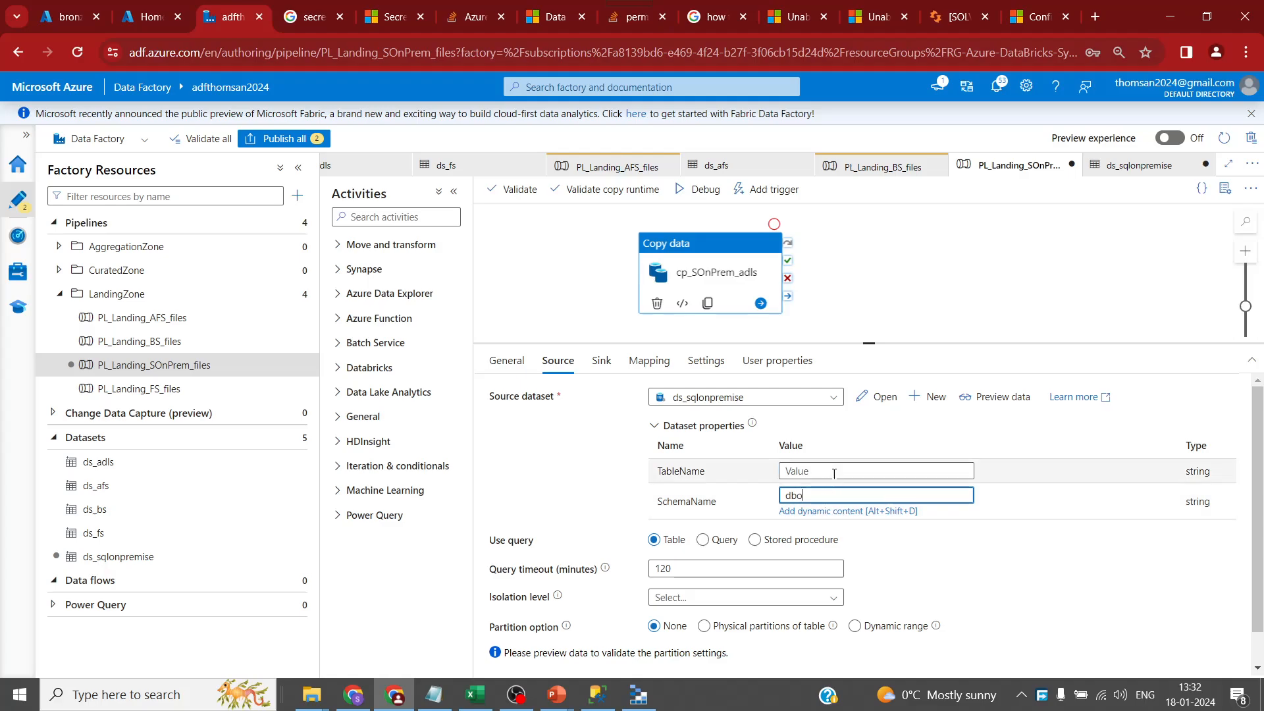
click(598, 694)
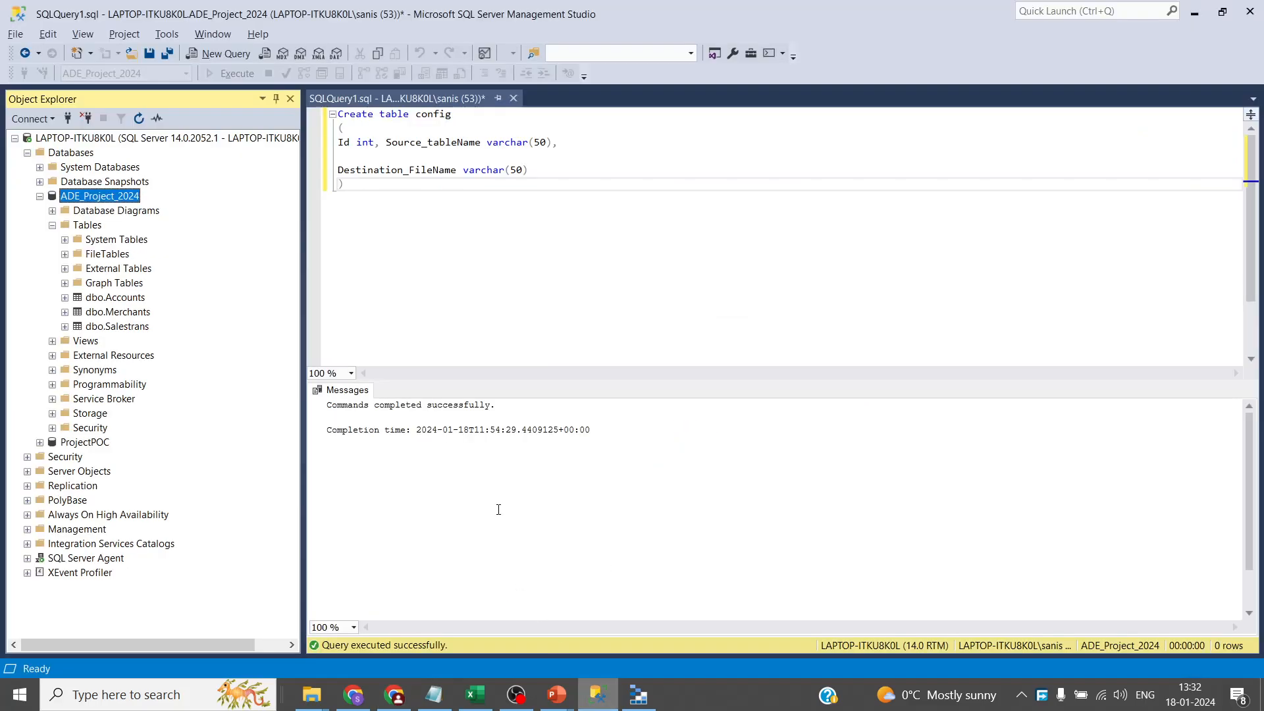
click(128, 301)
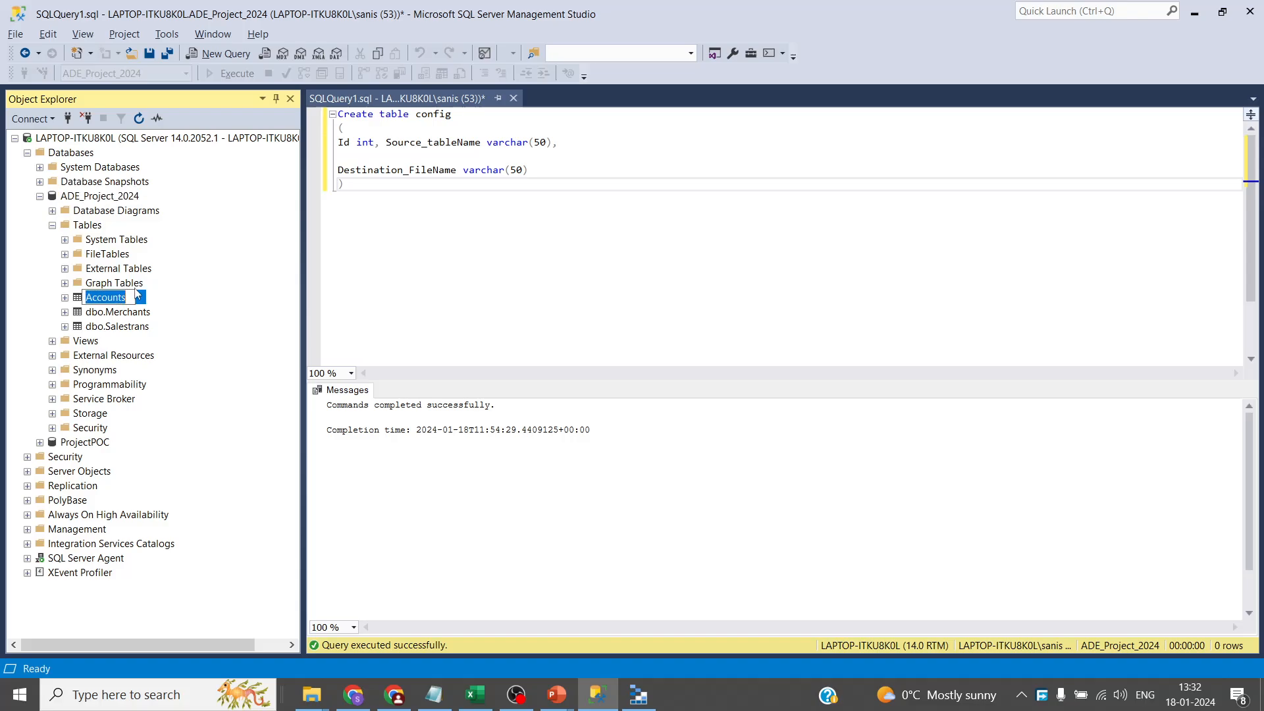
key(alt+Tab)
text(Accounts)
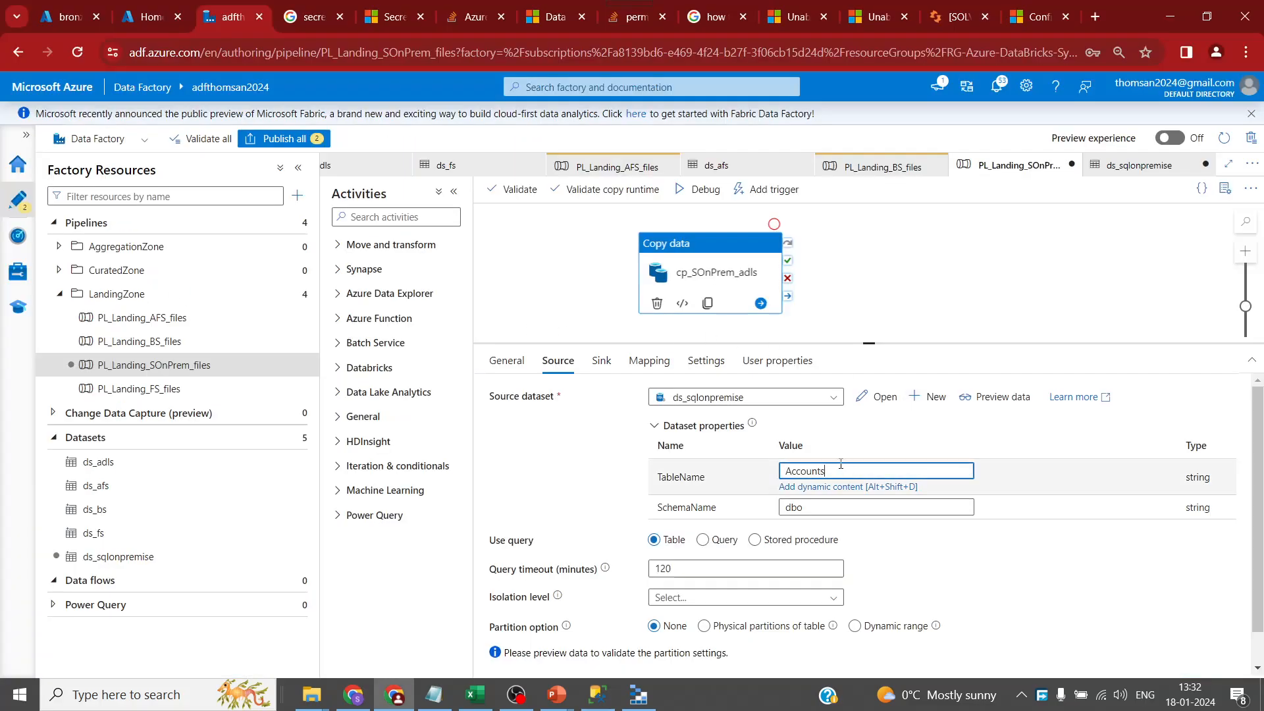
scroll(549, 461, down, 1)
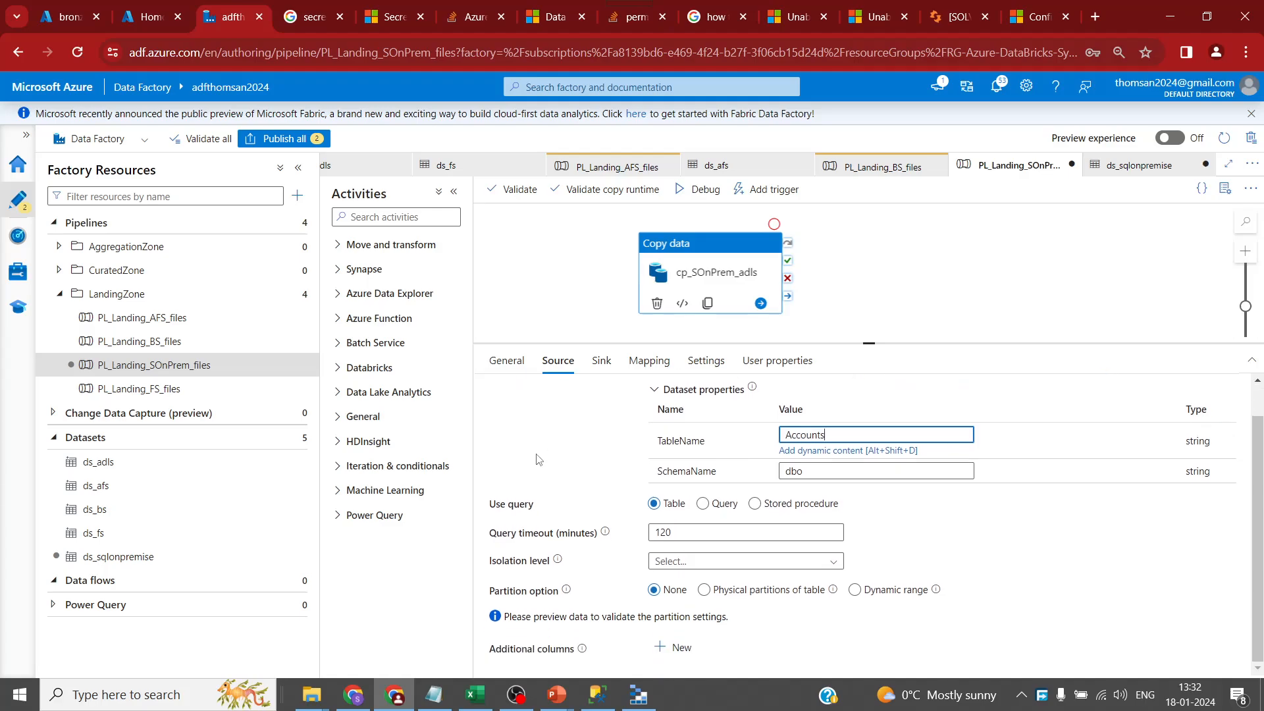
click(601, 361)
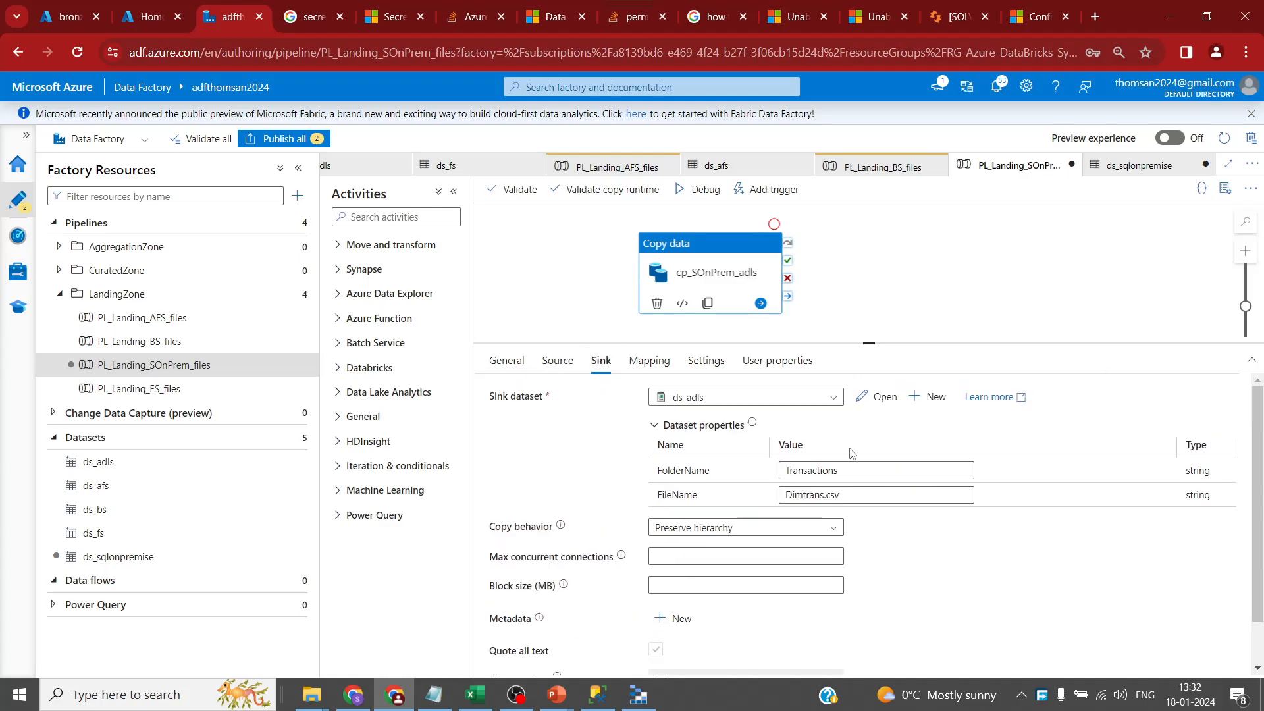
- Set the sink FolderName to Account and FileName to Accounts.csv
double_click(857, 468)
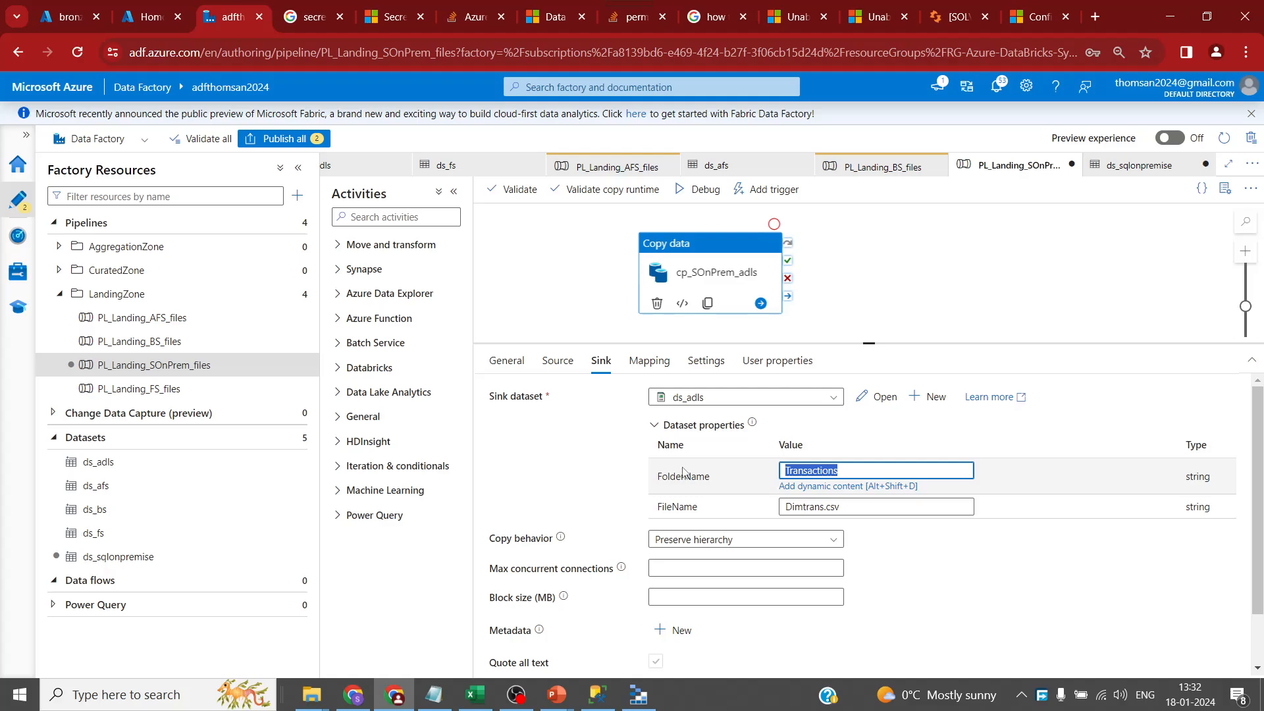
text(Account)
click(873, 505)
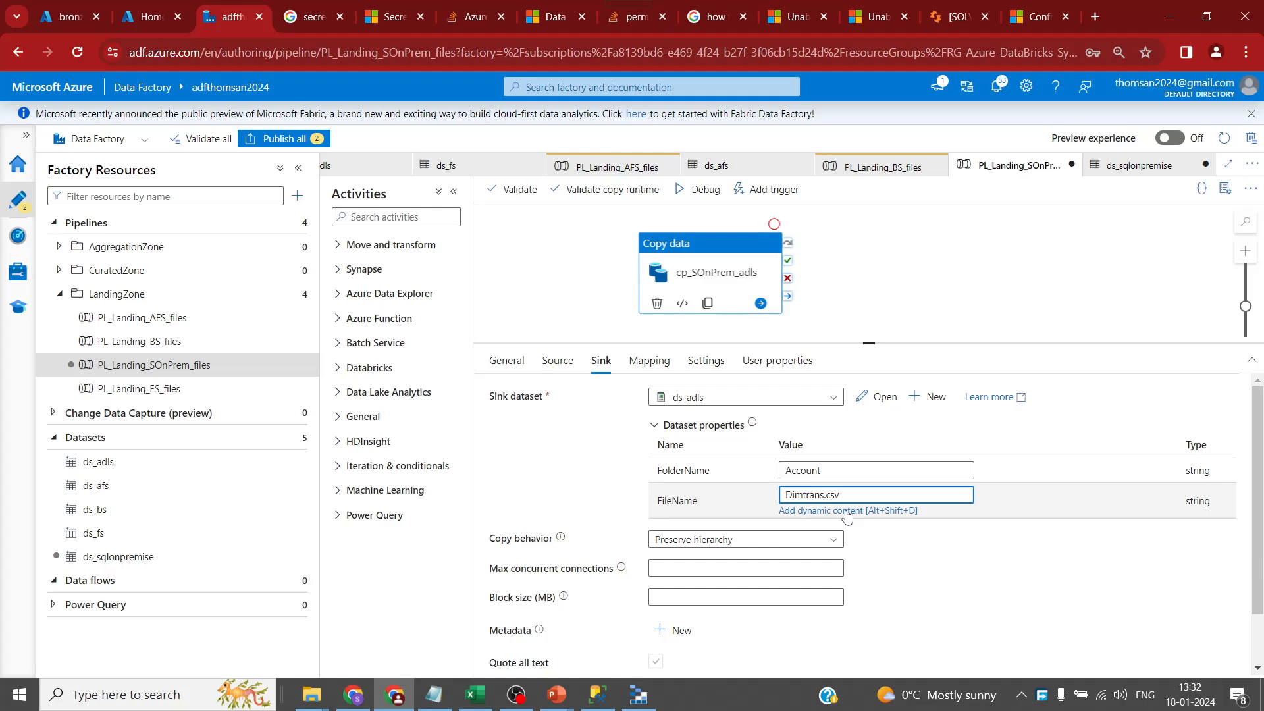
click(557, 360)
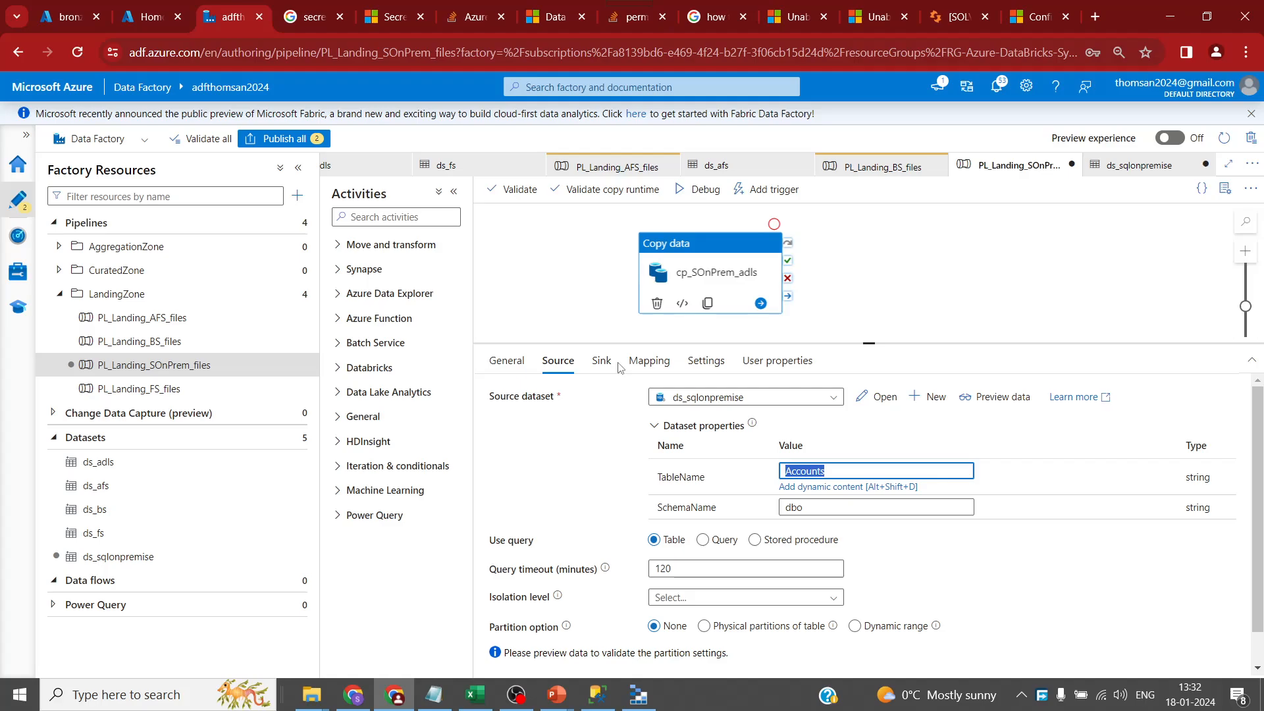
click(601, 360)
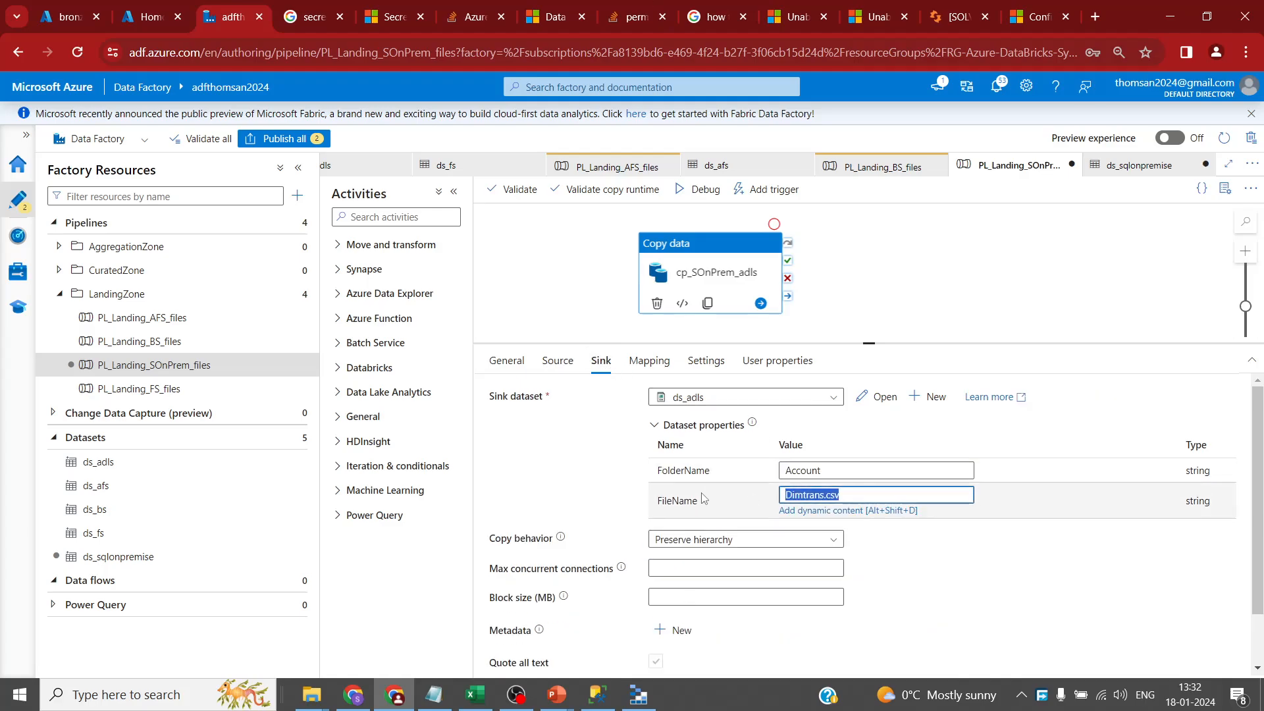
key(Home)
key(shift+Right)
key(shift+Right)
key(shift+Right)
key(shift+Right)
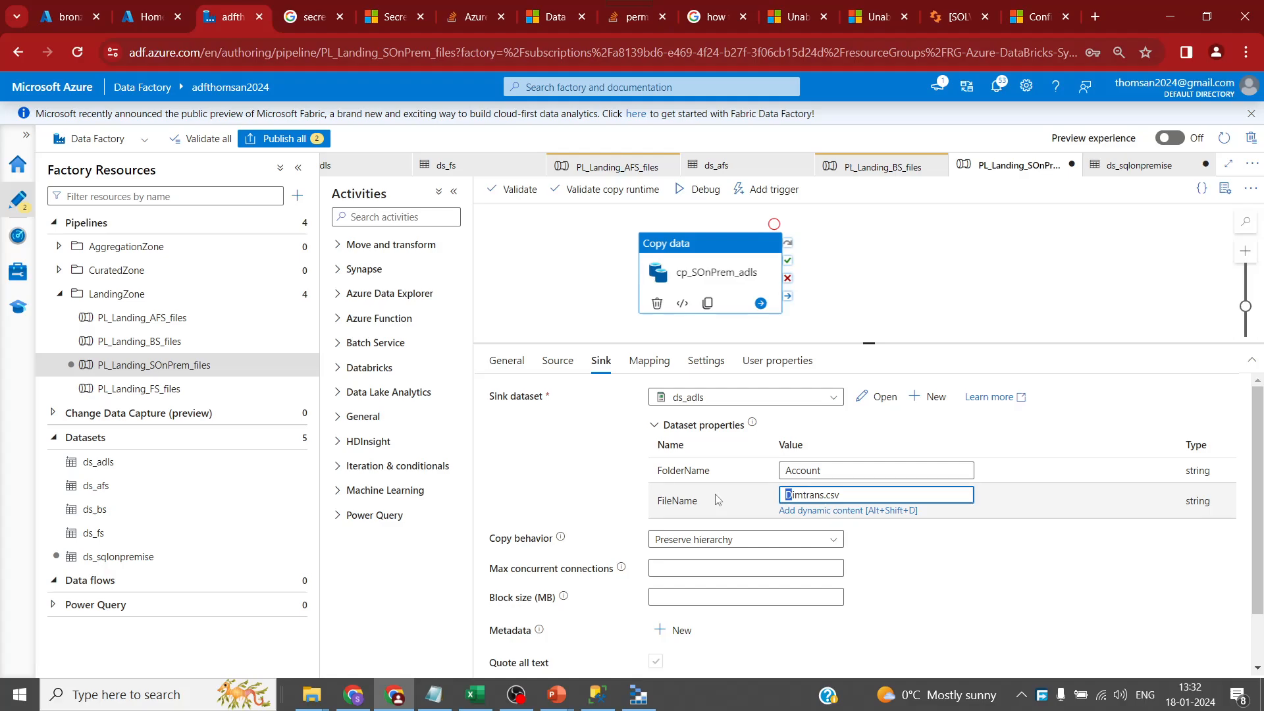
key(shift+Right)
key(shift+Right)
key(shift+Right)
text(Accounts)
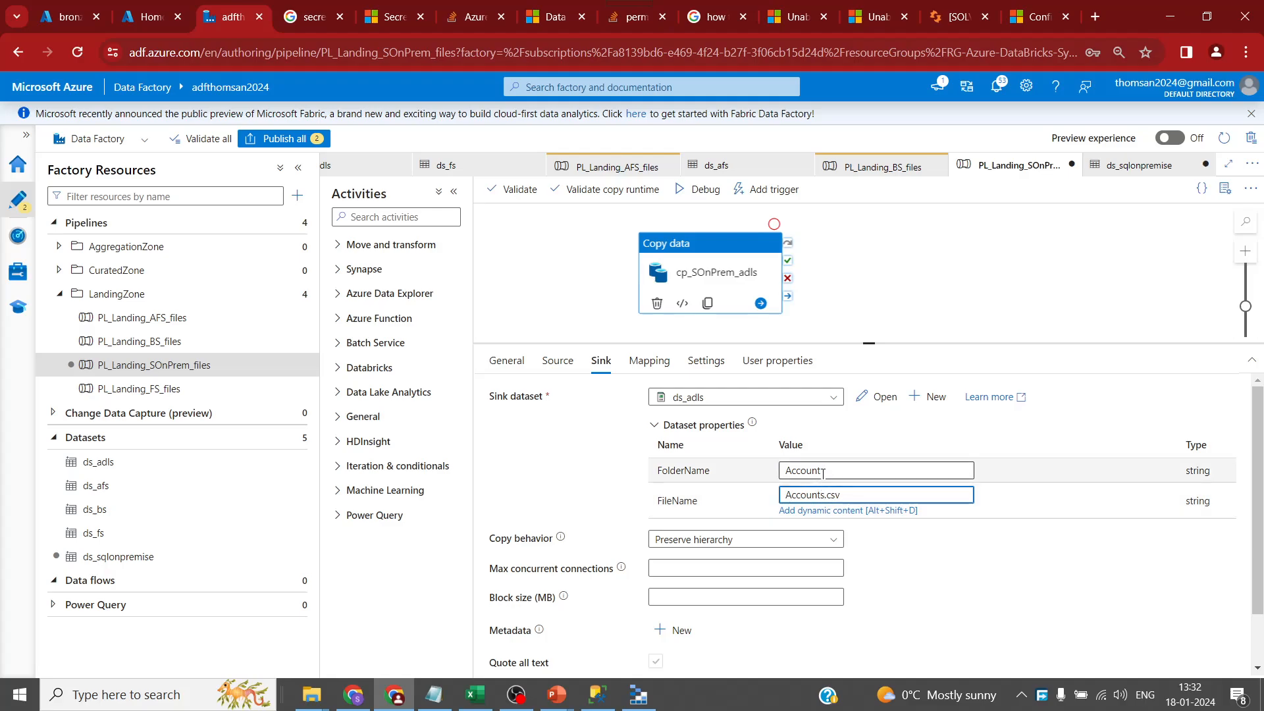
click(49, 18)
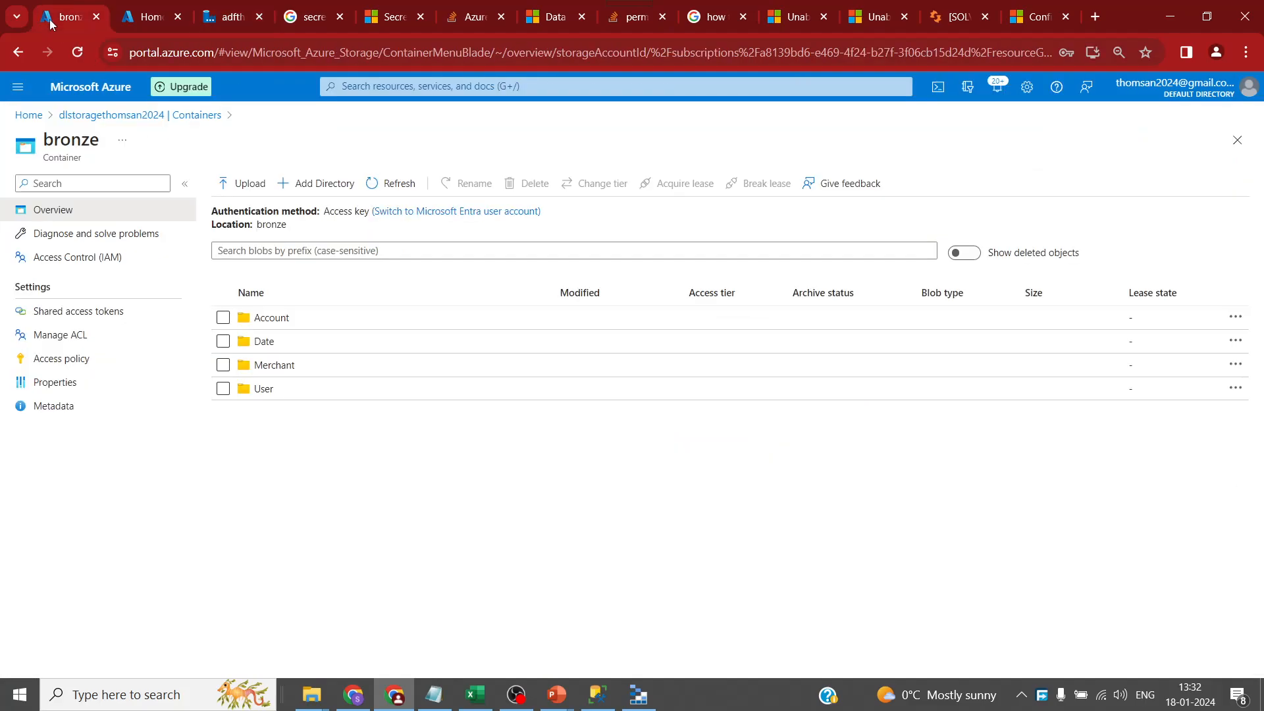
- Open the bronze Account folder to confirm it holds AccountsLegacy.csv
click(304, 340)
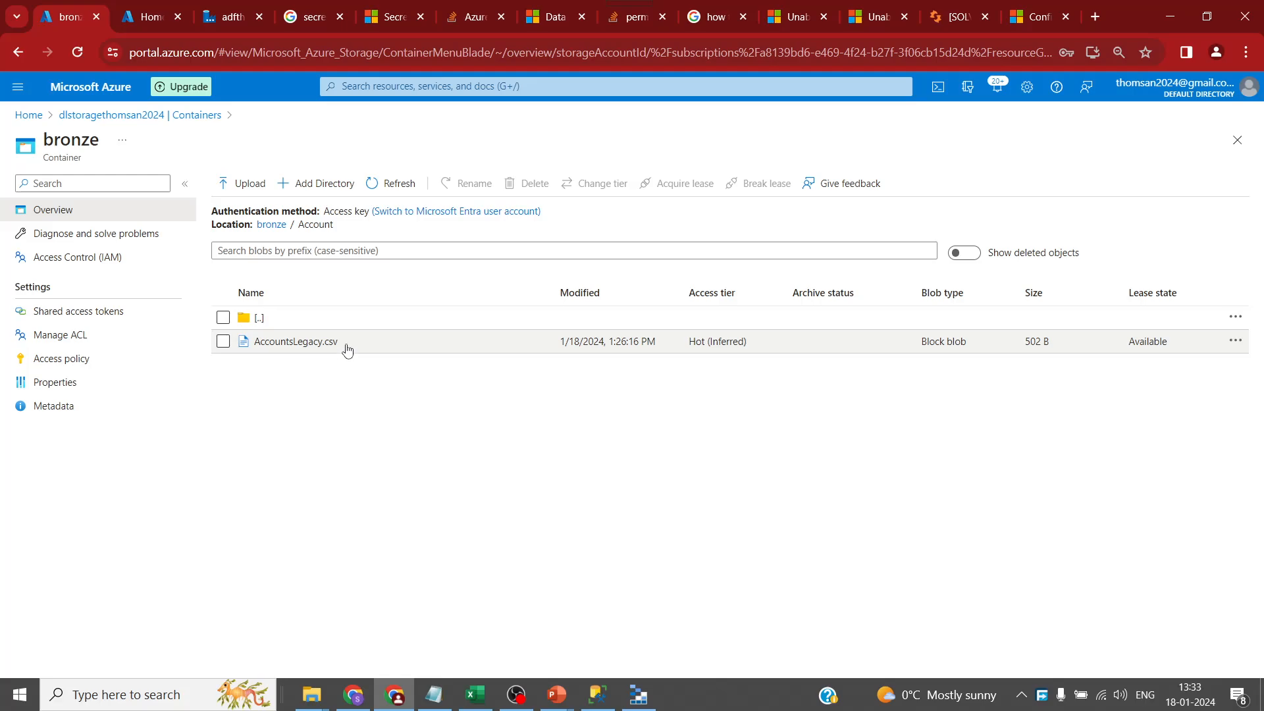
click(224, 16)
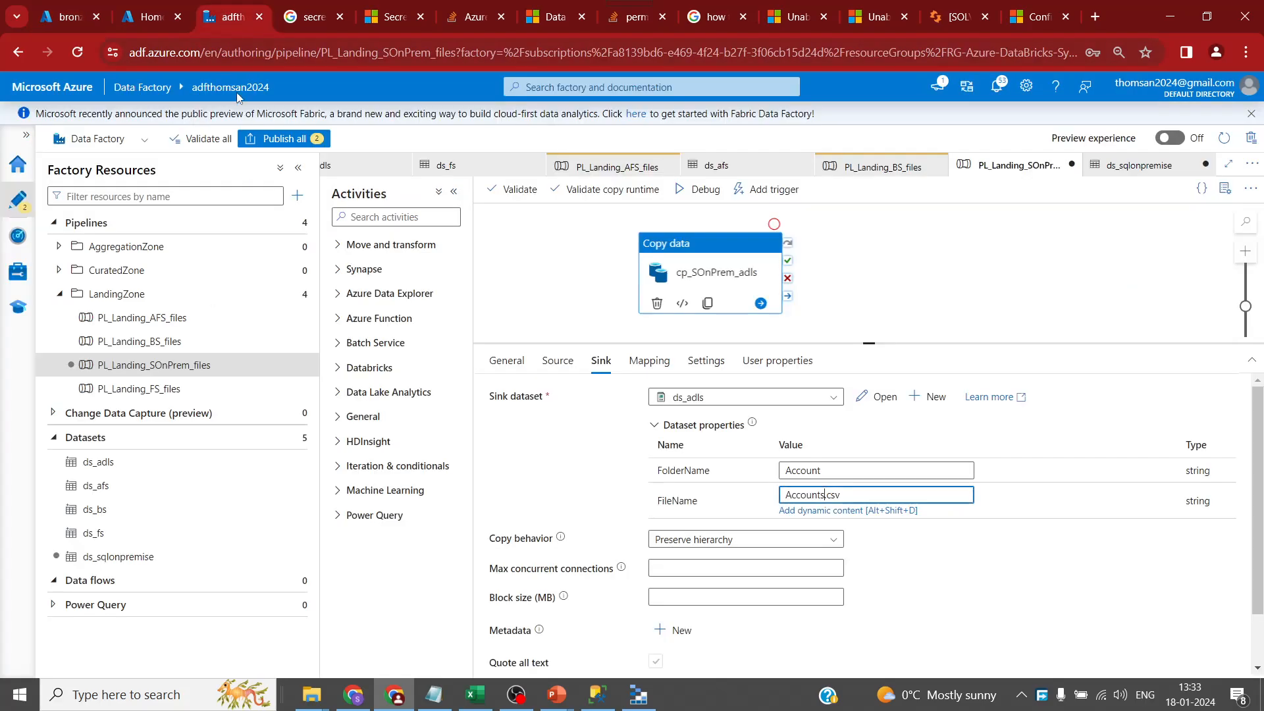
- Duplicate the copy activity, chain it On Success, and name it cp_SOnPrem_adls_merchants
click(753, 280)
key(ctrl+c)
click(900, 274)
key(ctrl+v)
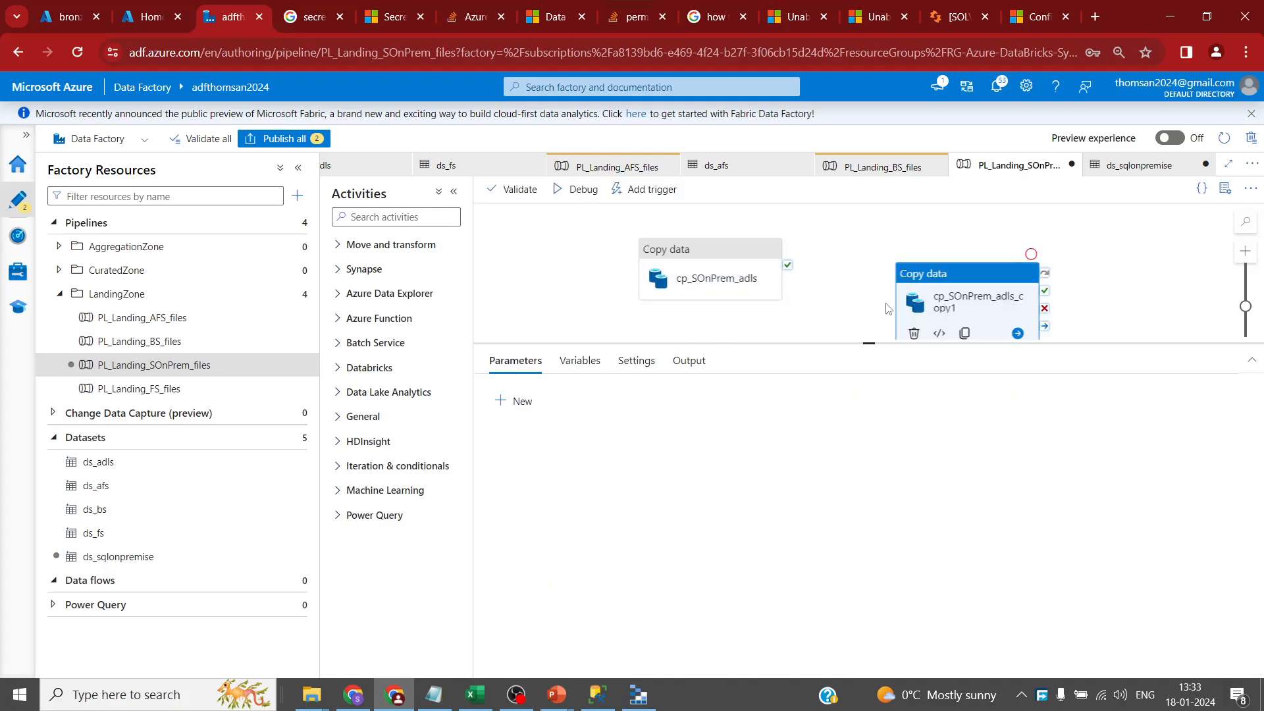
drag(788, 265, 922, 295)
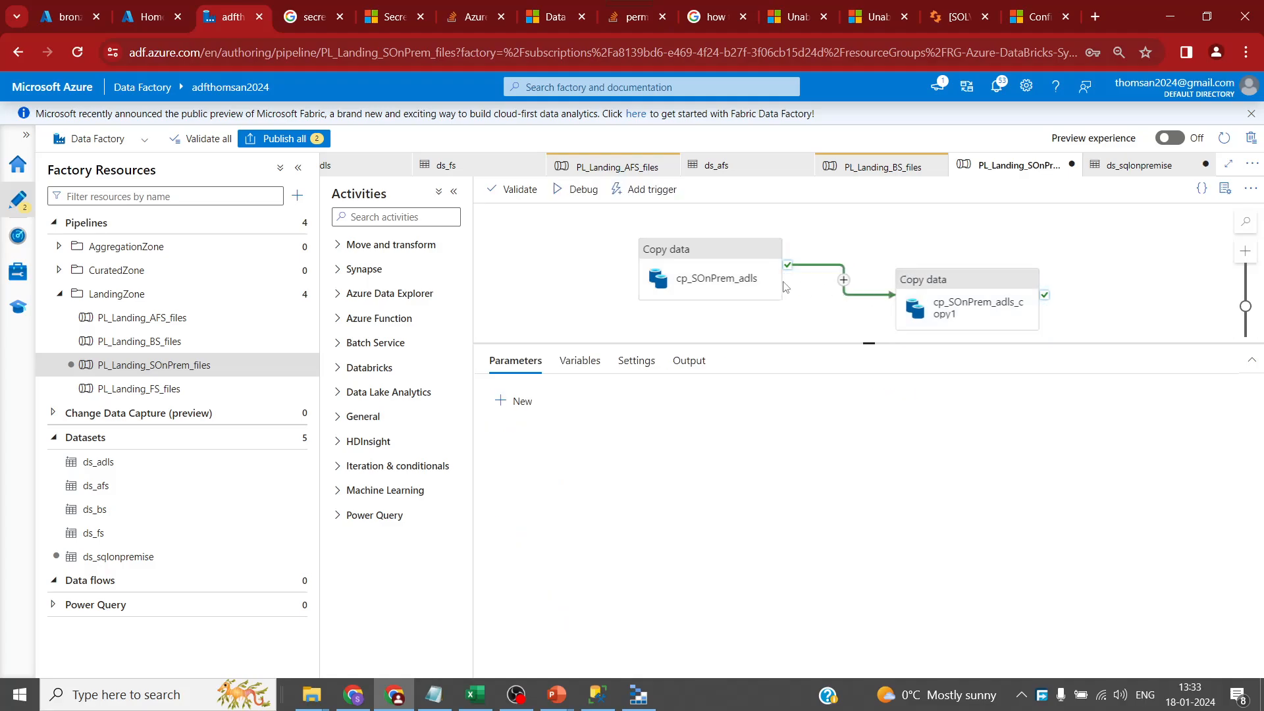
click(737, 280)
click(507, 361)
click(747, 397)
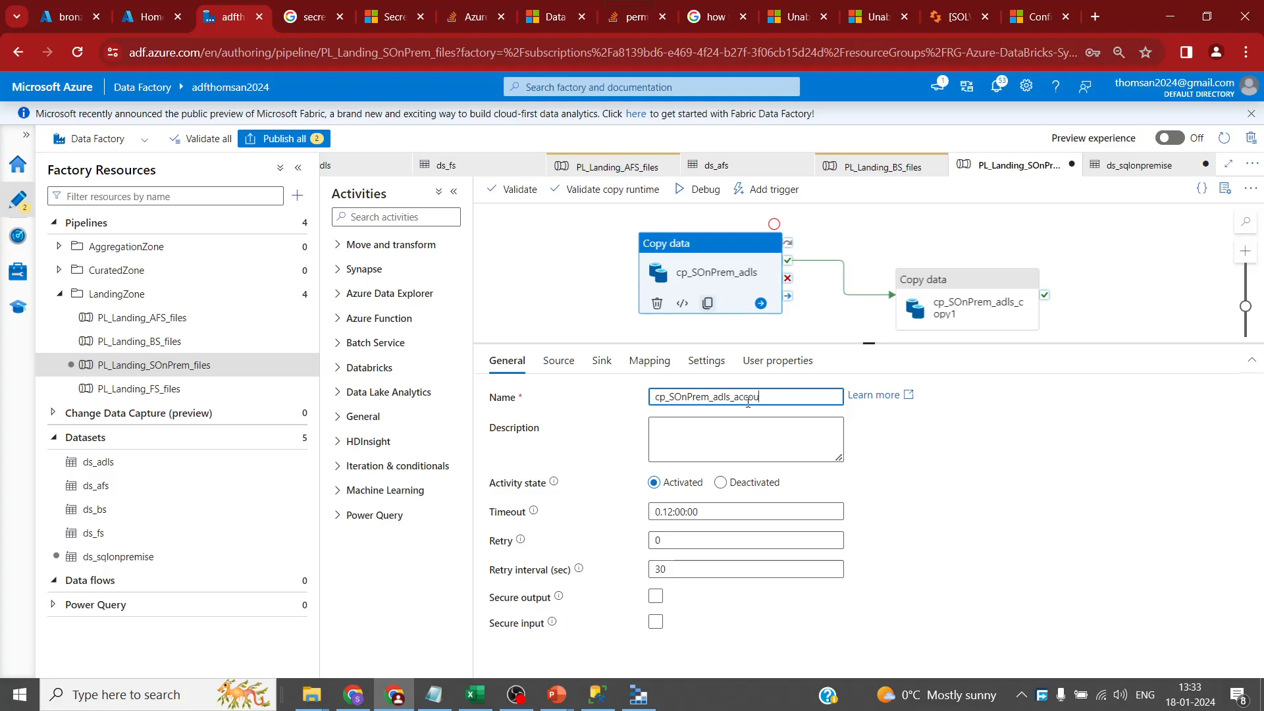
click(971, 304)
drag(764, 397, 737, 404)
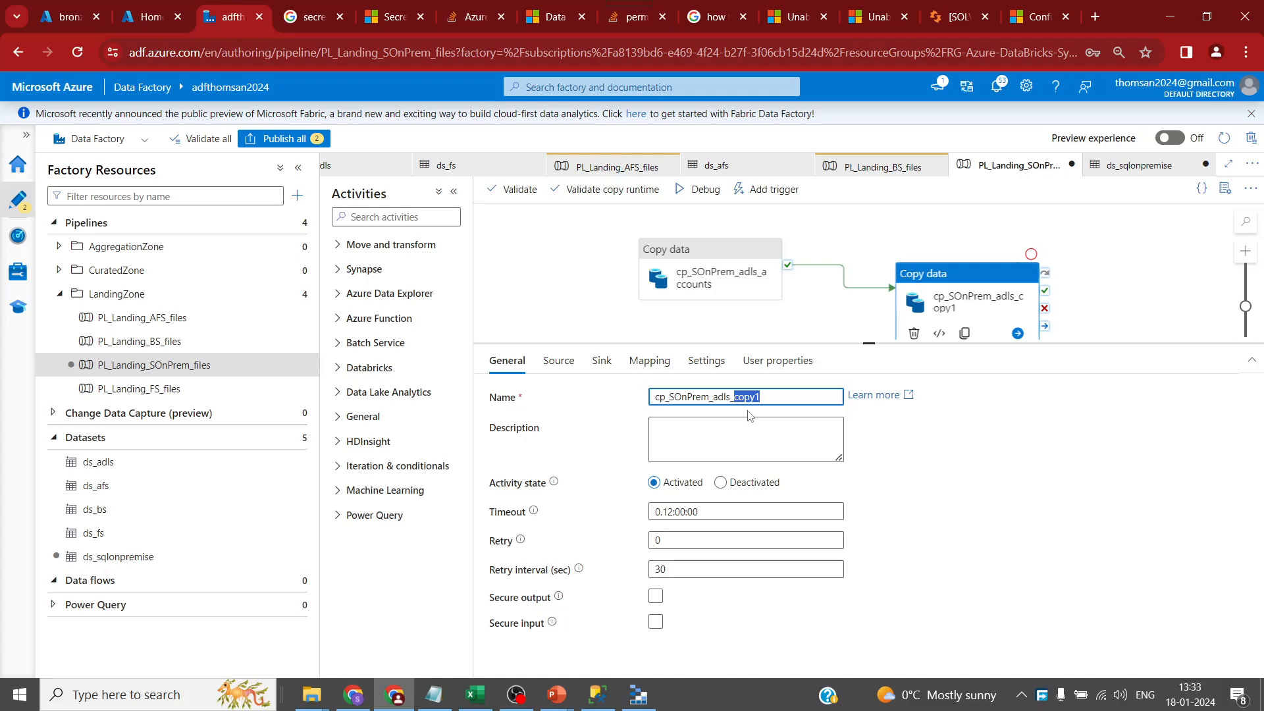
text(merchants)
- Set the merchants source TableName to Merchants, copied from SSMS
click(558, 361)
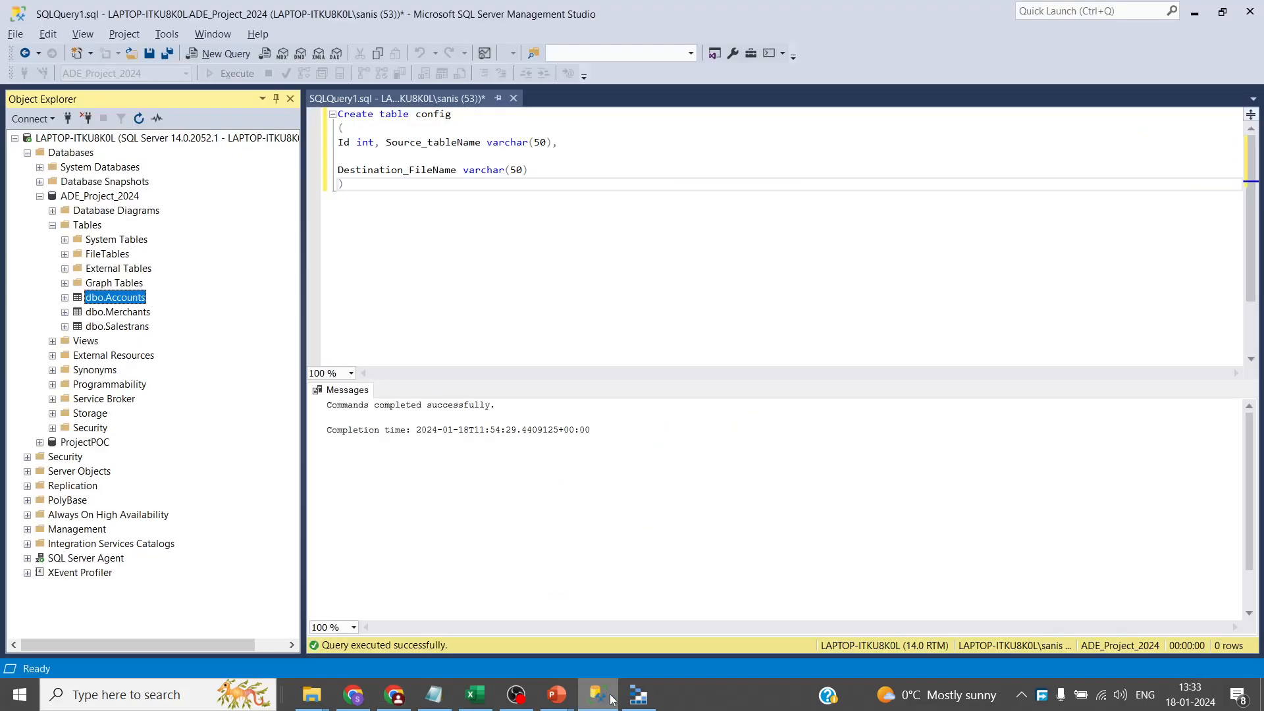
click(597, 695)
click(122, 312)
click(123, 312)
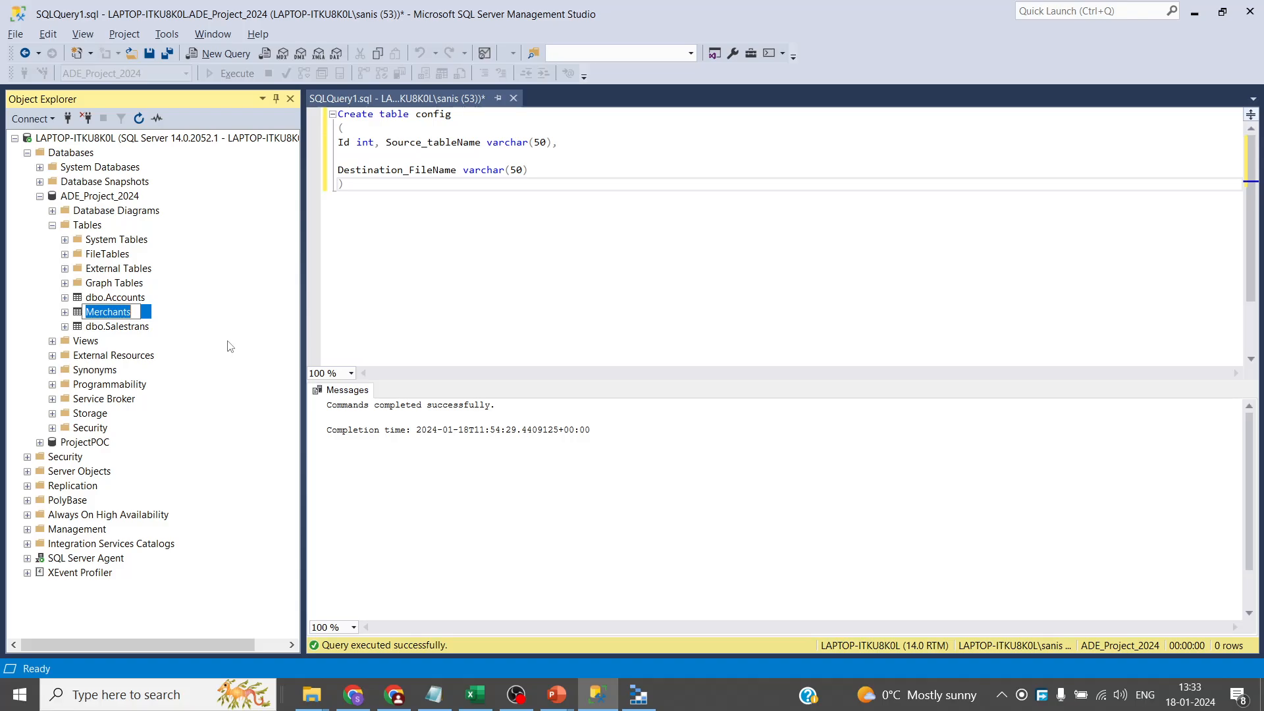
click(394, 695)
double_click(793, 495)
click(809, 471)
key(ctrl+a)
key(ctrl+v)
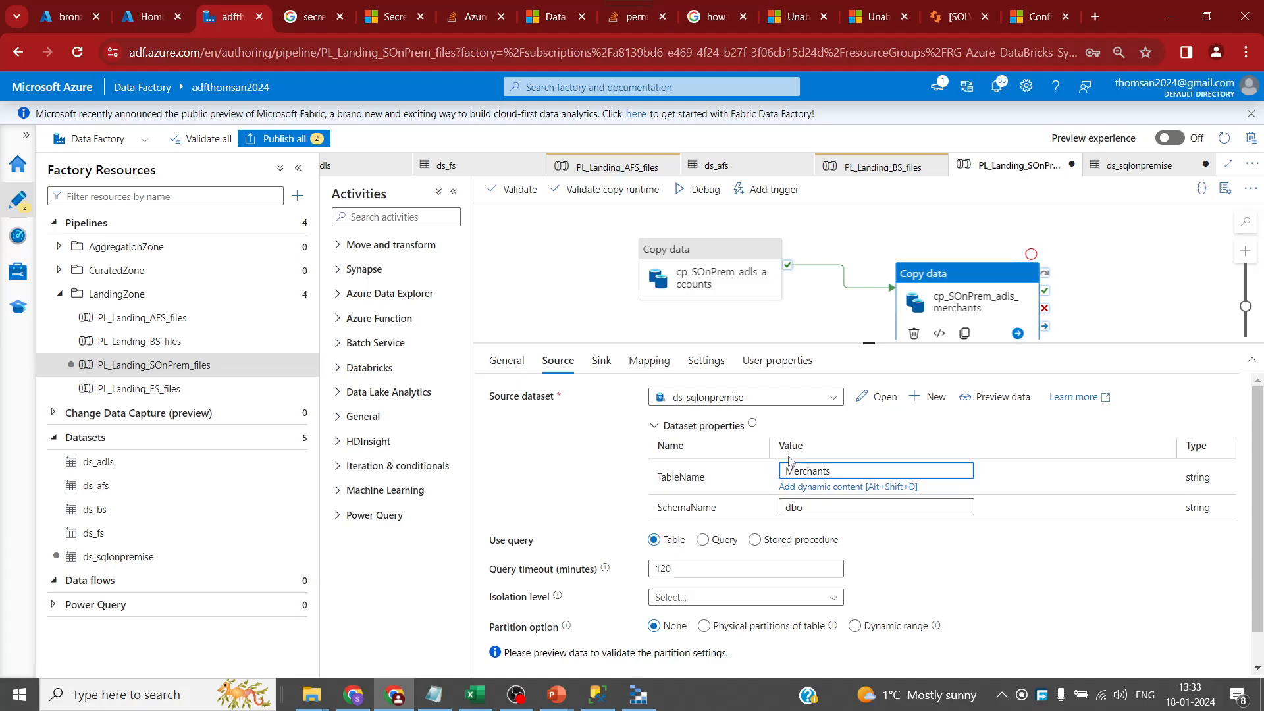
- Change the merchants sink file name to Merchants.csv
click(601, 360)
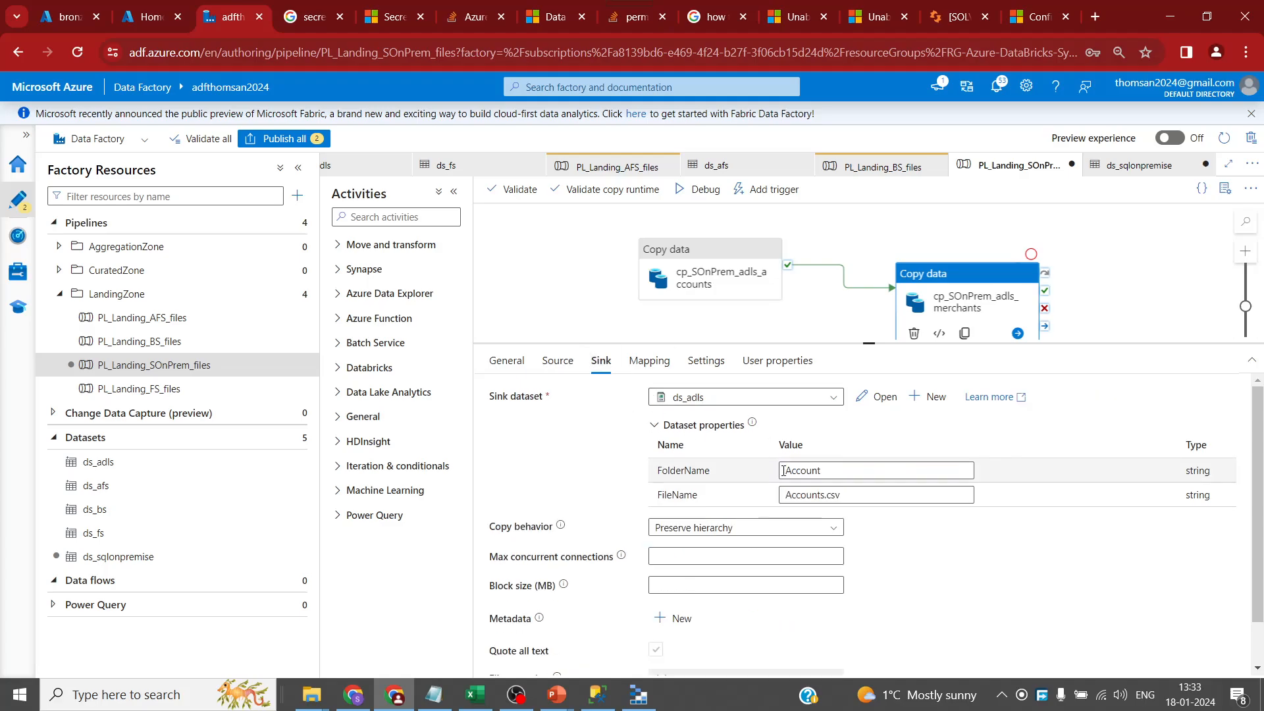
double_click(820, 495)
key(ctrl+v)
click(809, 470)
key(ctrl+a)
- Set the merchants sink FolderName to Merchant, matching the bronze container's Merchant folder
key(ctrl+v)
click(101, 20)
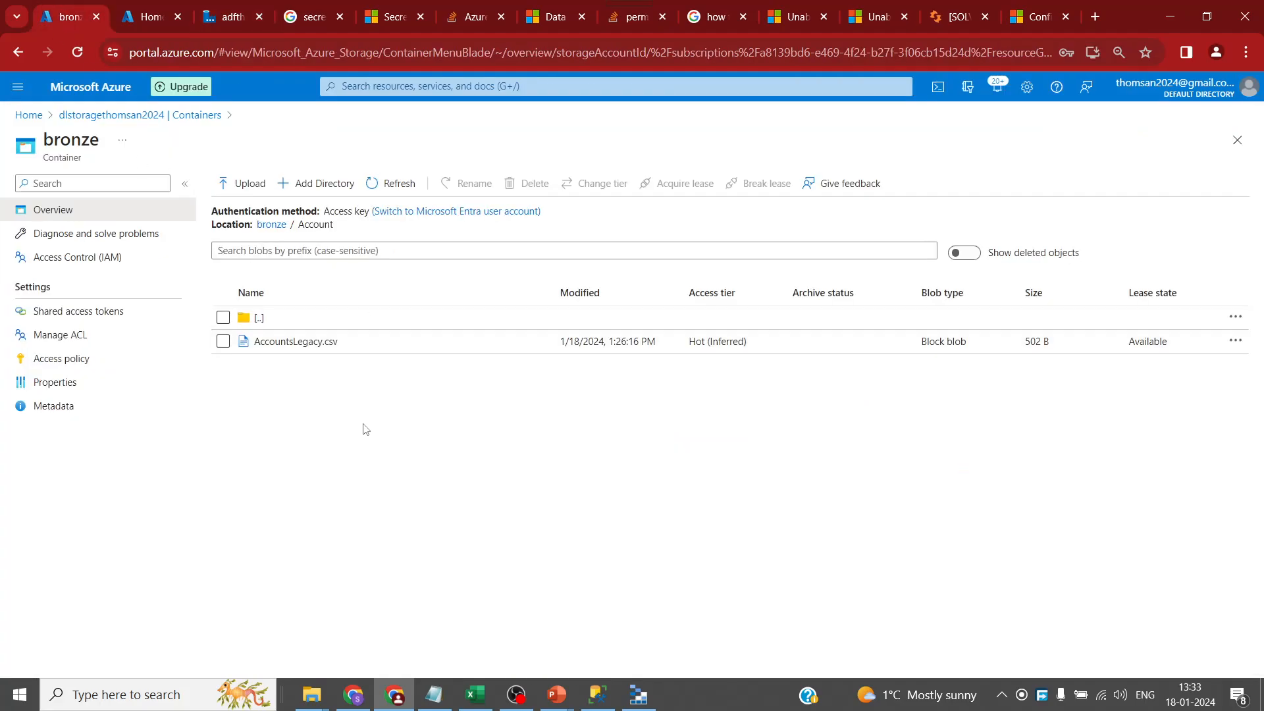
click(265, 225)
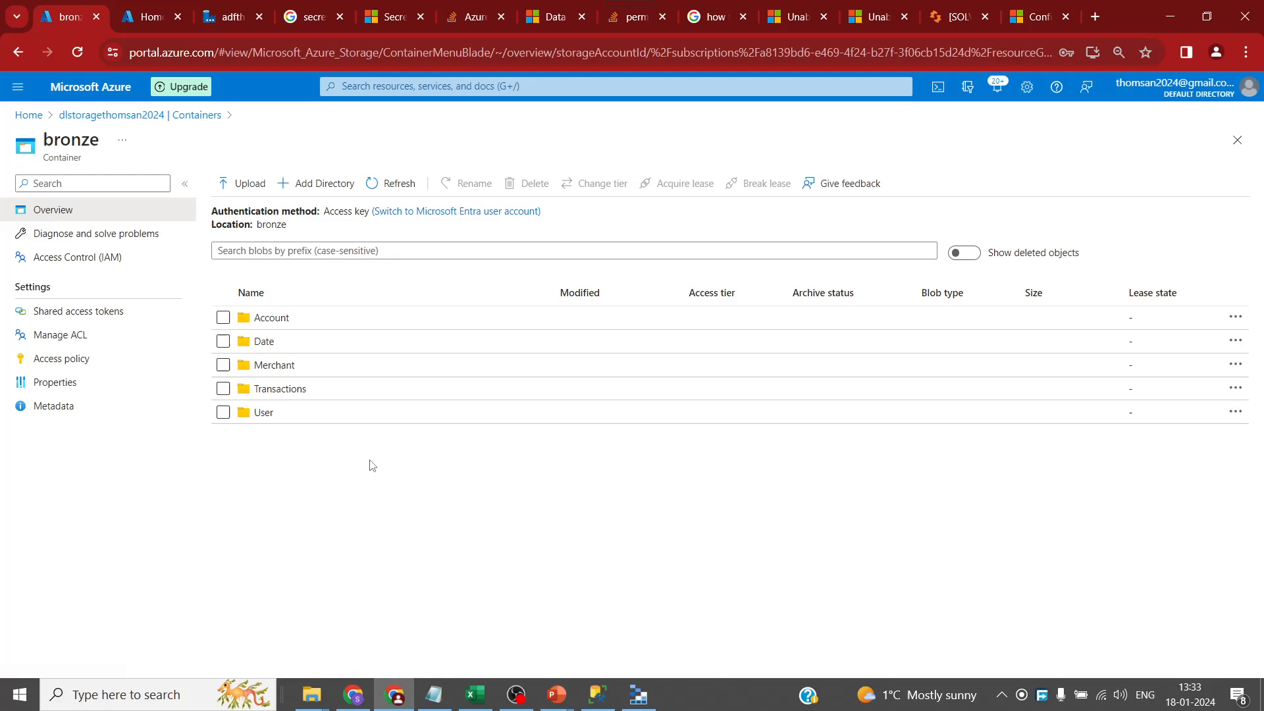
click(225, 18)
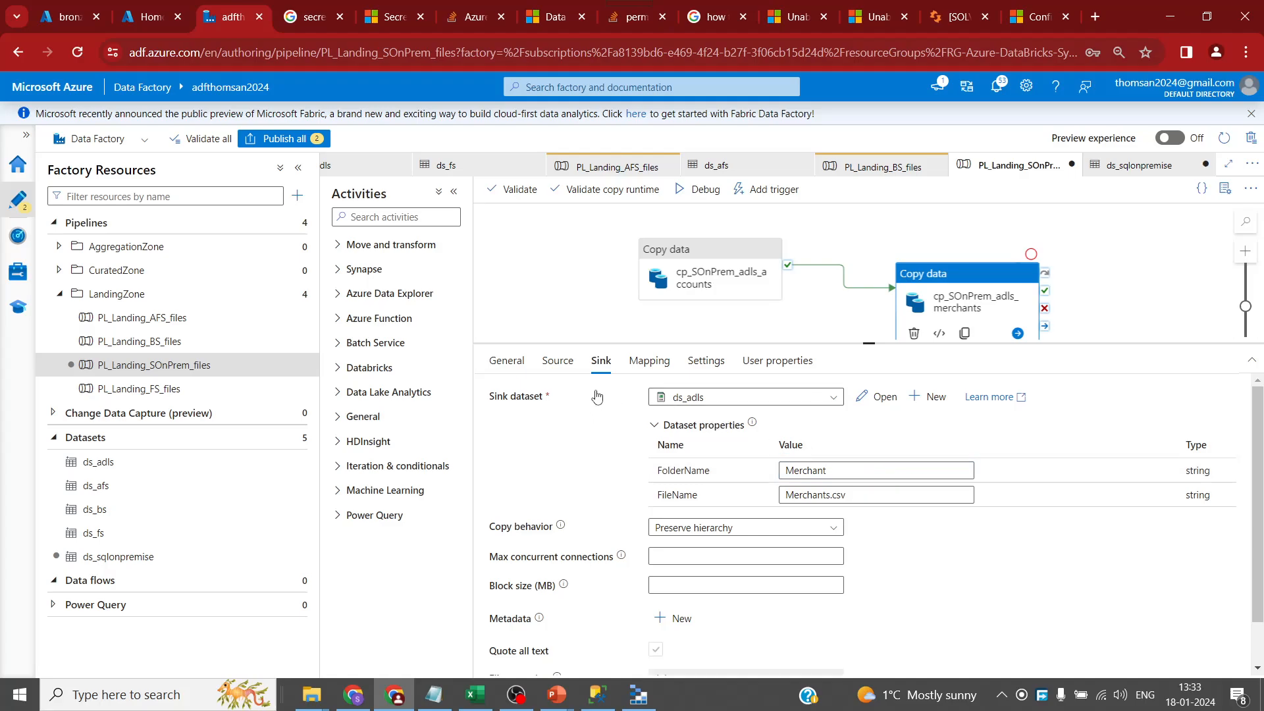
- Duplicate the merchants activity, chain it after merchants, and name it cp_SOnPrem_adls_transaction
drag(872, 351, 870, 456)
drag(971, 298, 925, 294)
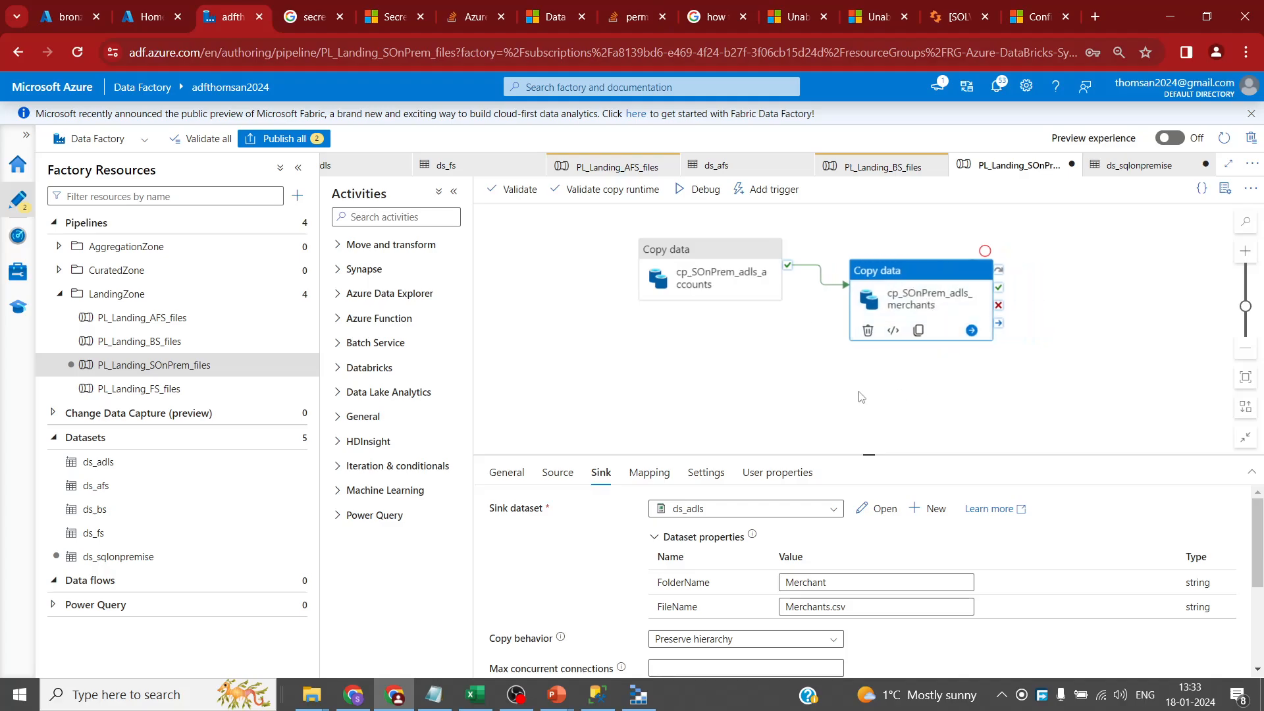
click(918, 330)
drag(998, 291, 935, 422)
drag(922, 306, 776, 334)
drag(644, 343, 607, 344)
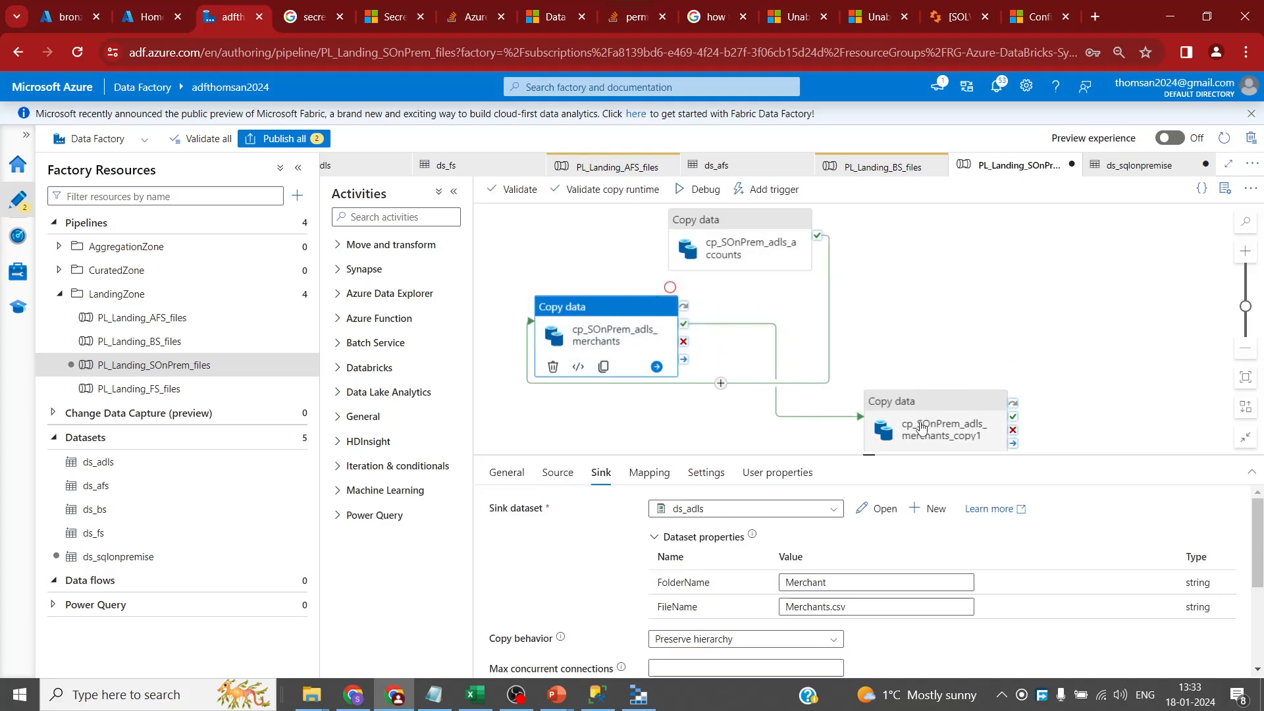
drag(923, 425, 875, 264)
drag(812, 508, 734, 517)
text(tran)
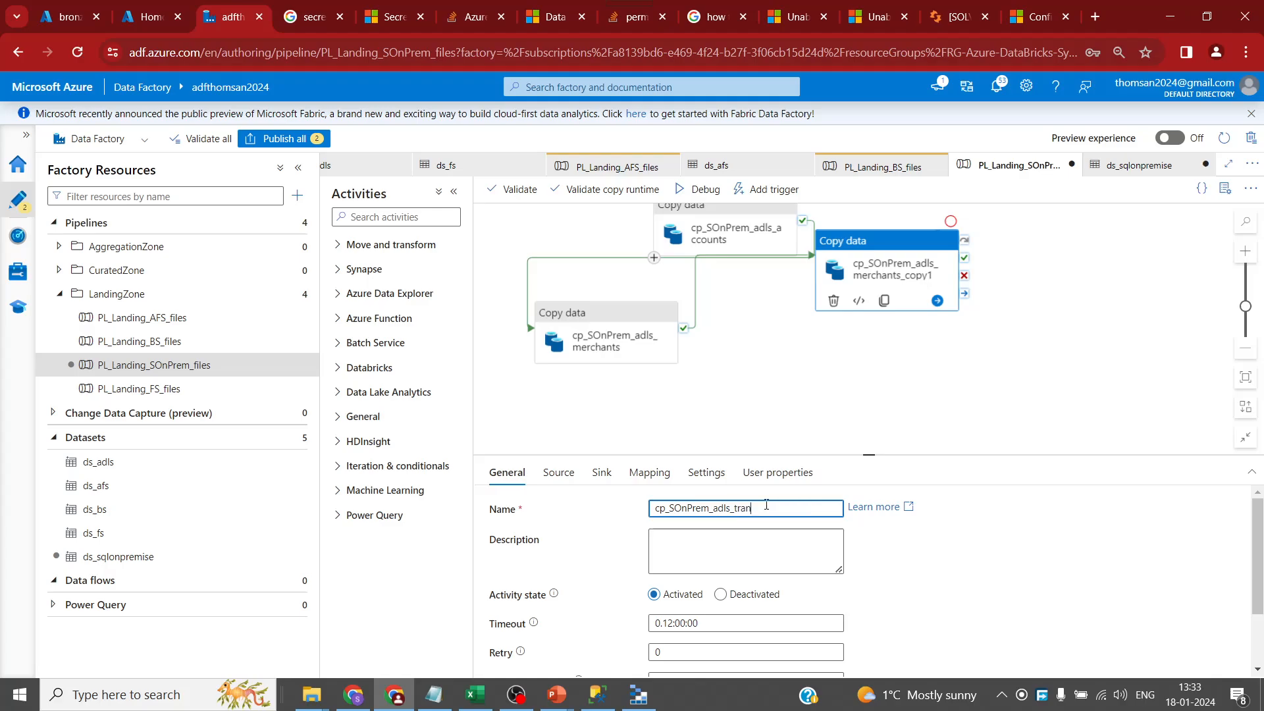
text(saction)
- Set the transaction source TableName to Salestrans, copied from SSMS
click(558, 471)
drag(883, 456, 883, 374)
double_click(826, 500)
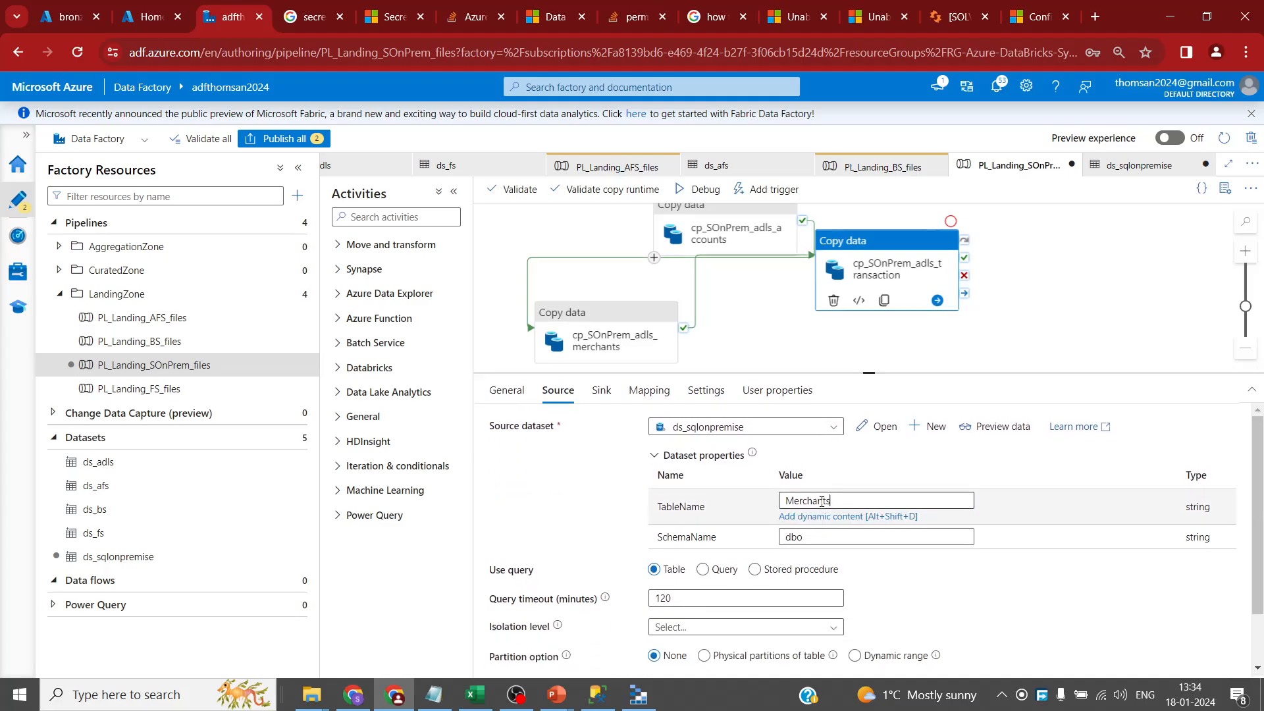
click(825, 501)
click(597, 694)
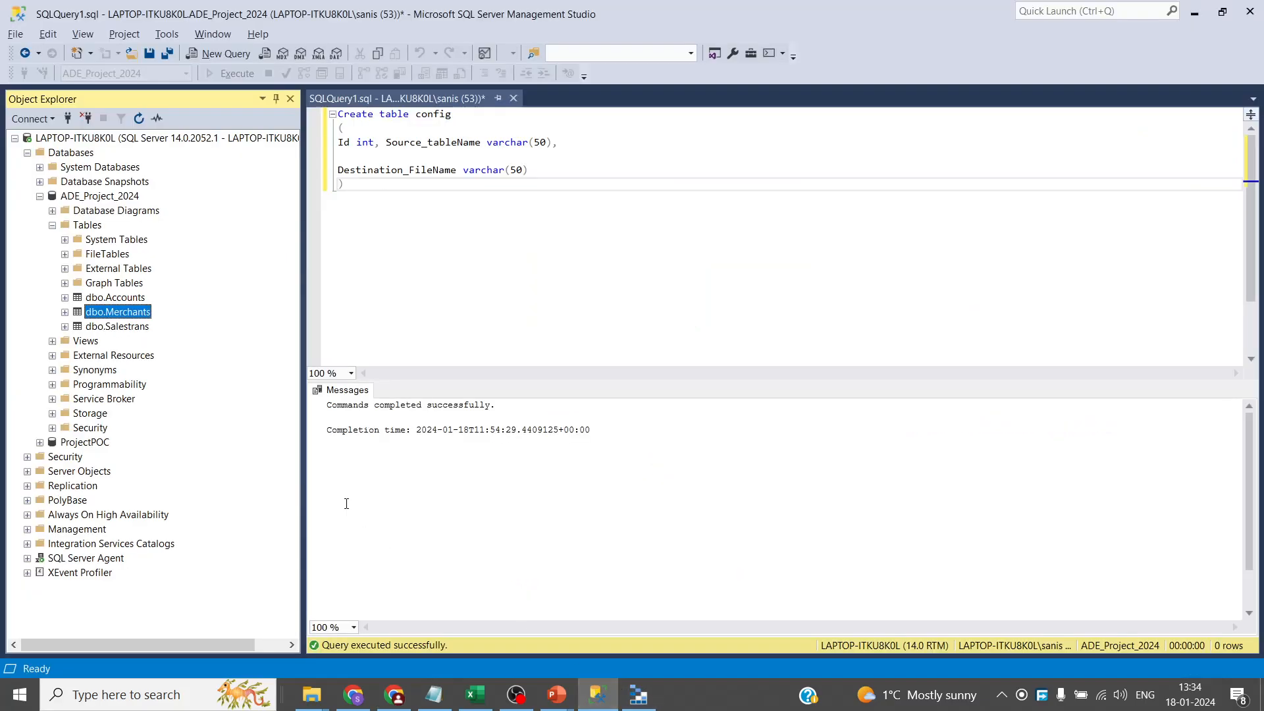
click(134, 327)
click(135, 325)
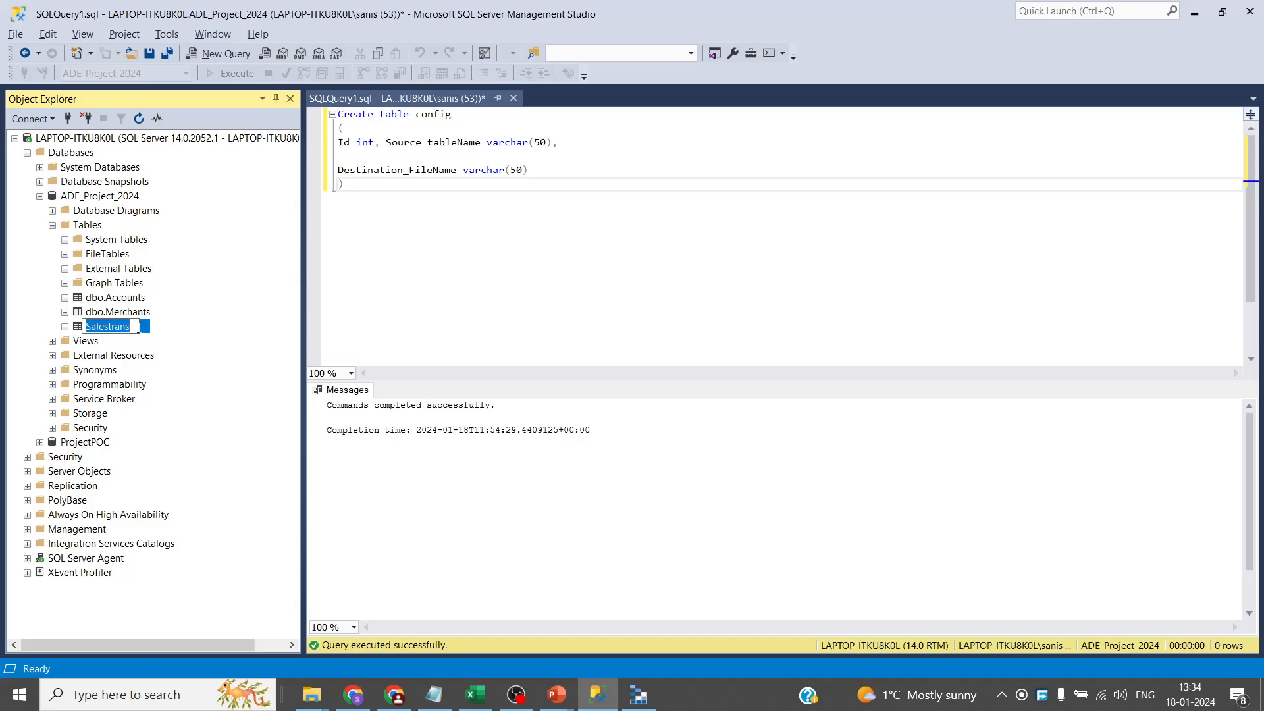
key(alt+Tab)
drag(841, 503, 717, 502)
key(ctrl+v)
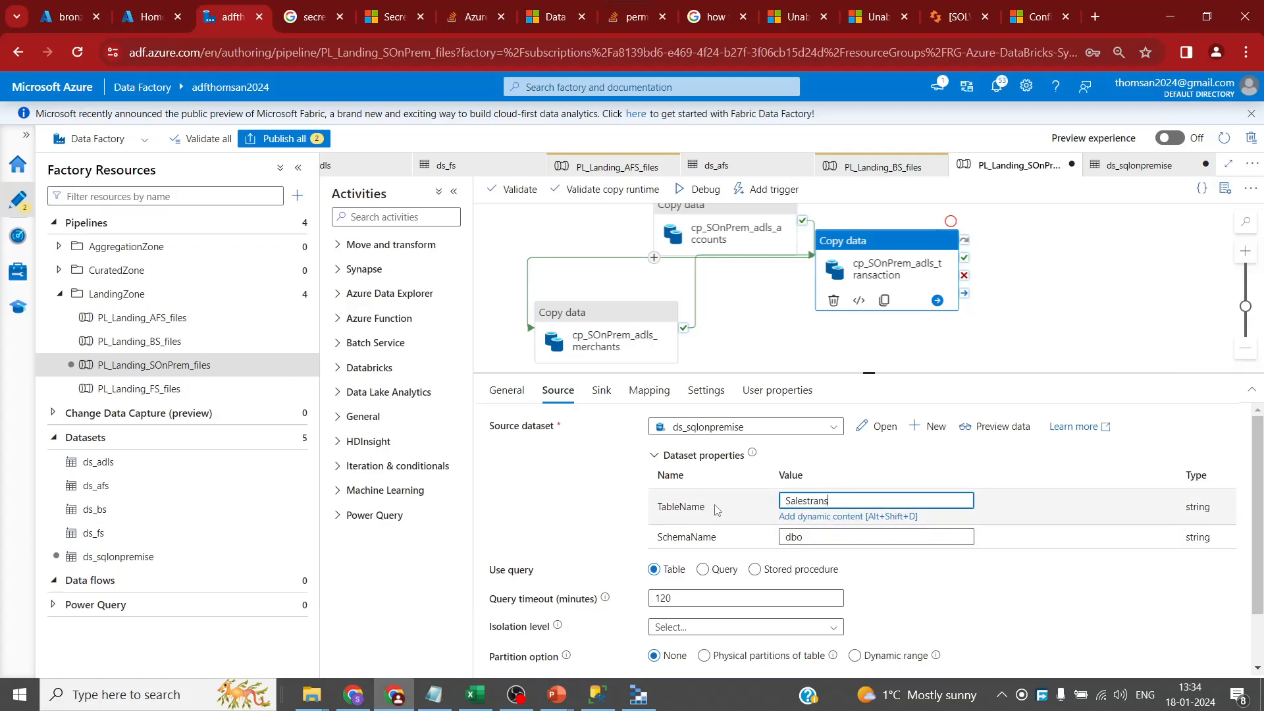
- Set the transaction sink folder to Transaction and file name to Salestrans.csv
click(601, 389)
drag(838, 501, 699, 494)
text(Transaction)
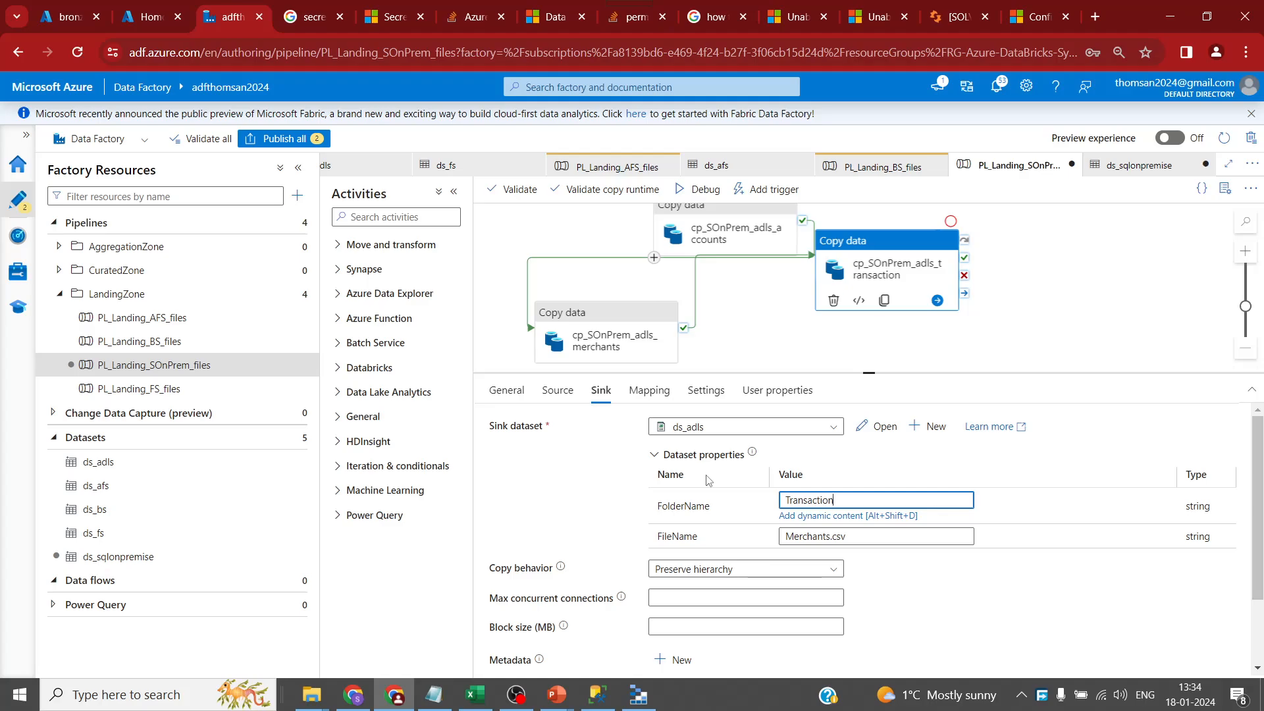
key(alt+Tab)
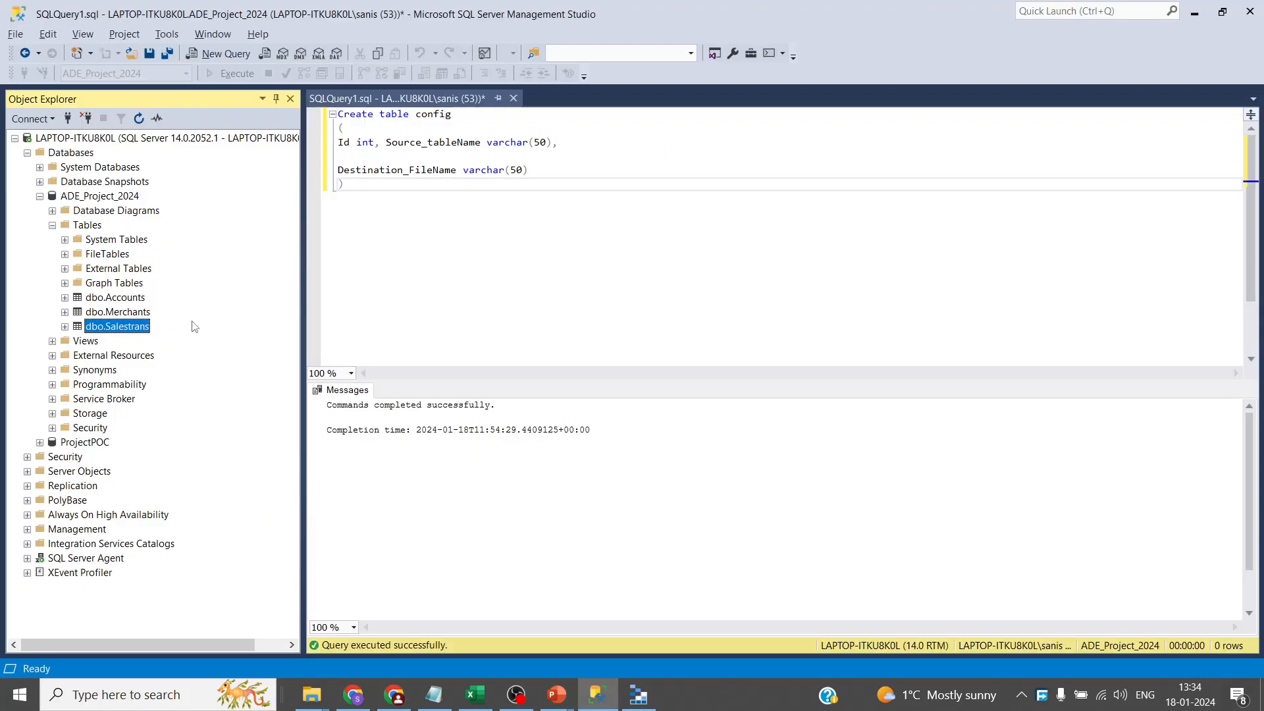
key(F2)
key(ctrl+c)
key(alt+Tab)
double_click(804, 536)
key(ctrl+v)
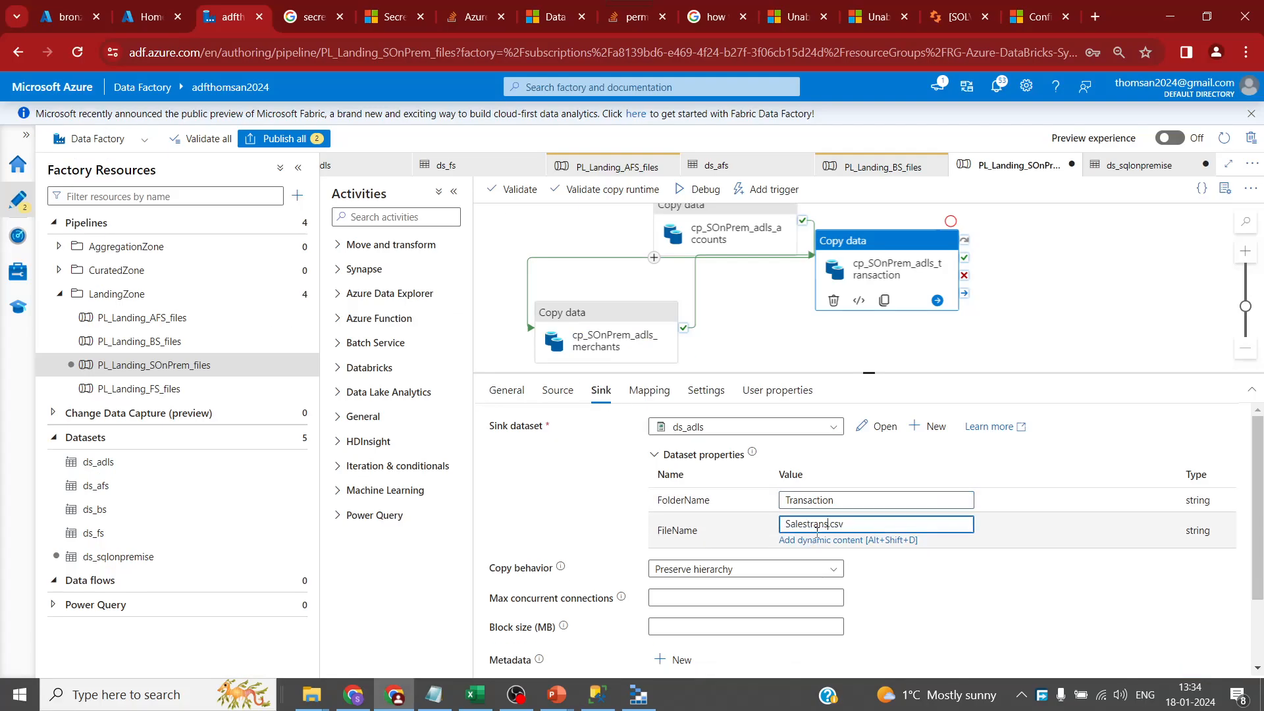
scroll(931, 571, down, 2)
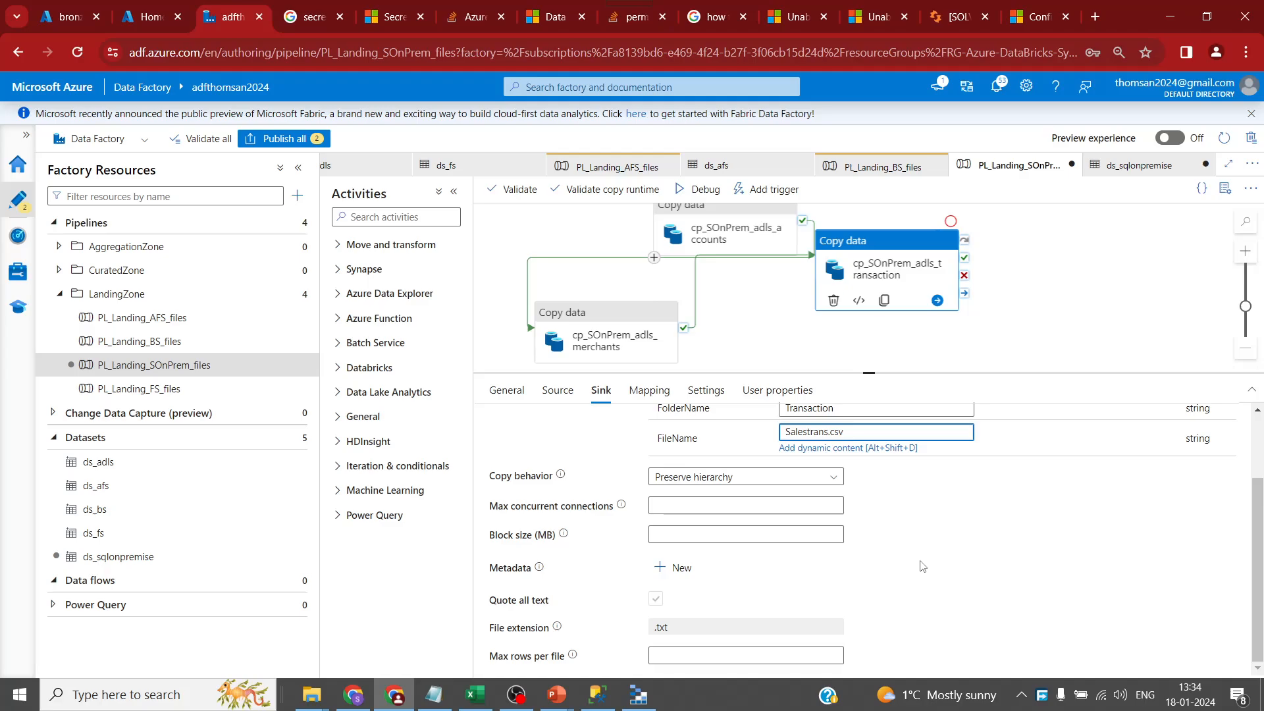
scroll(899, 554, up, 2)
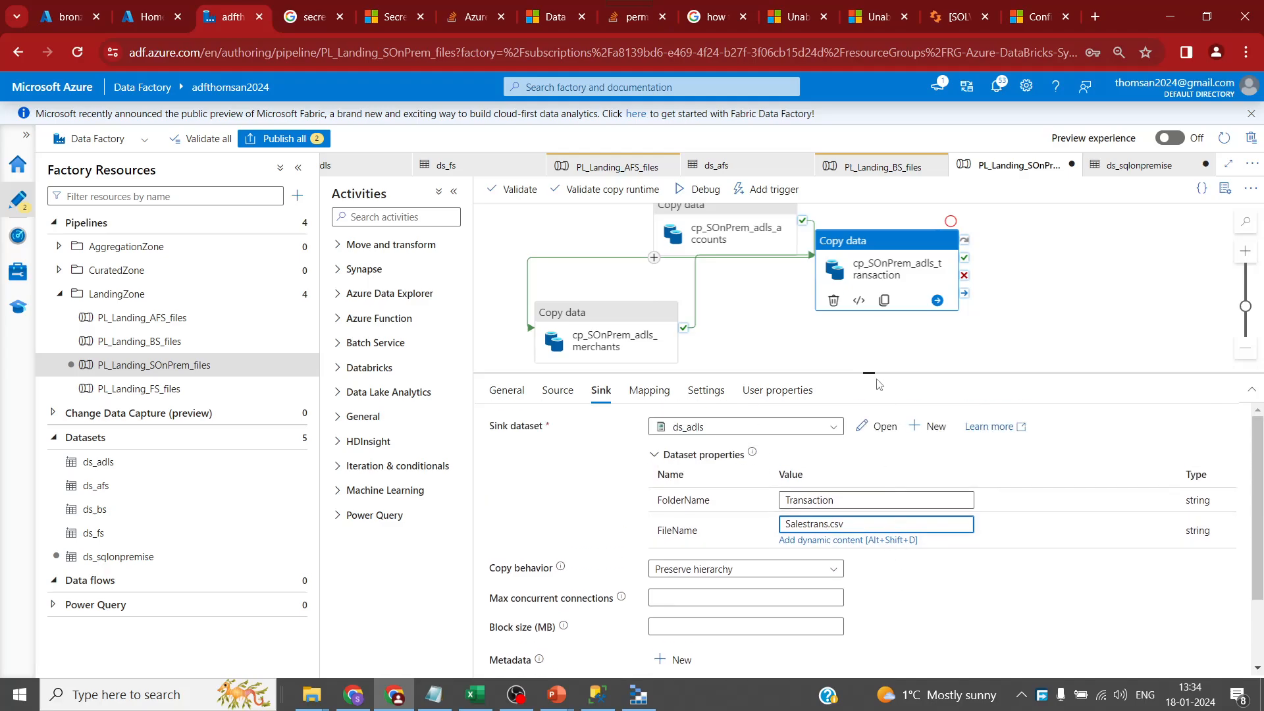
drag(870, 386, 871, 533)
- Publish all changes, then check PL_Landing_BS_files' debug run status
click(284, 139)
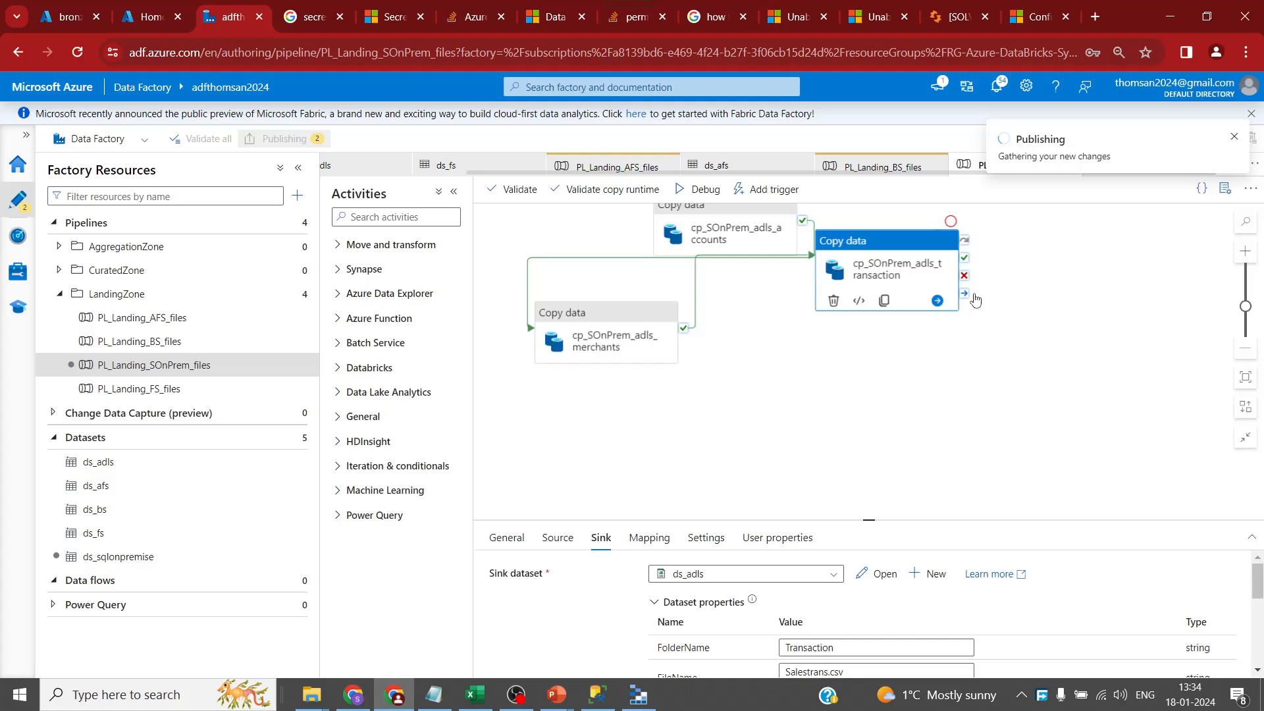
click(853, 661)
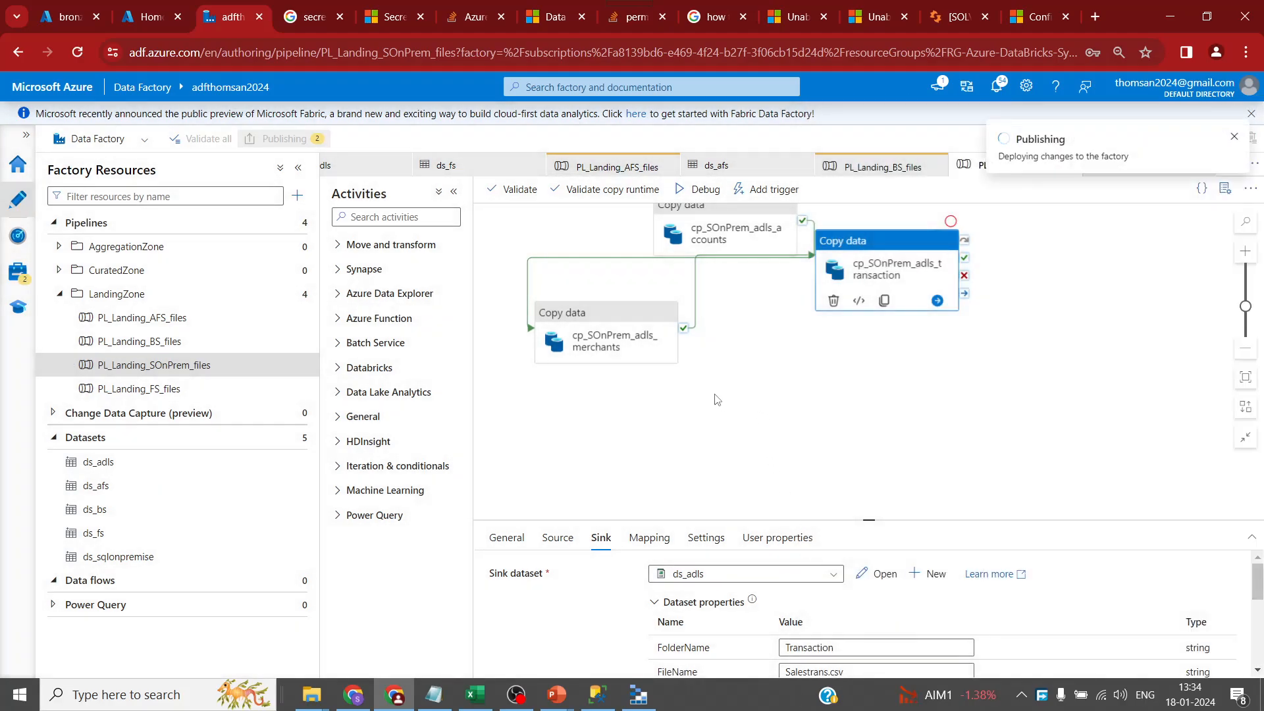
click(177, 342)
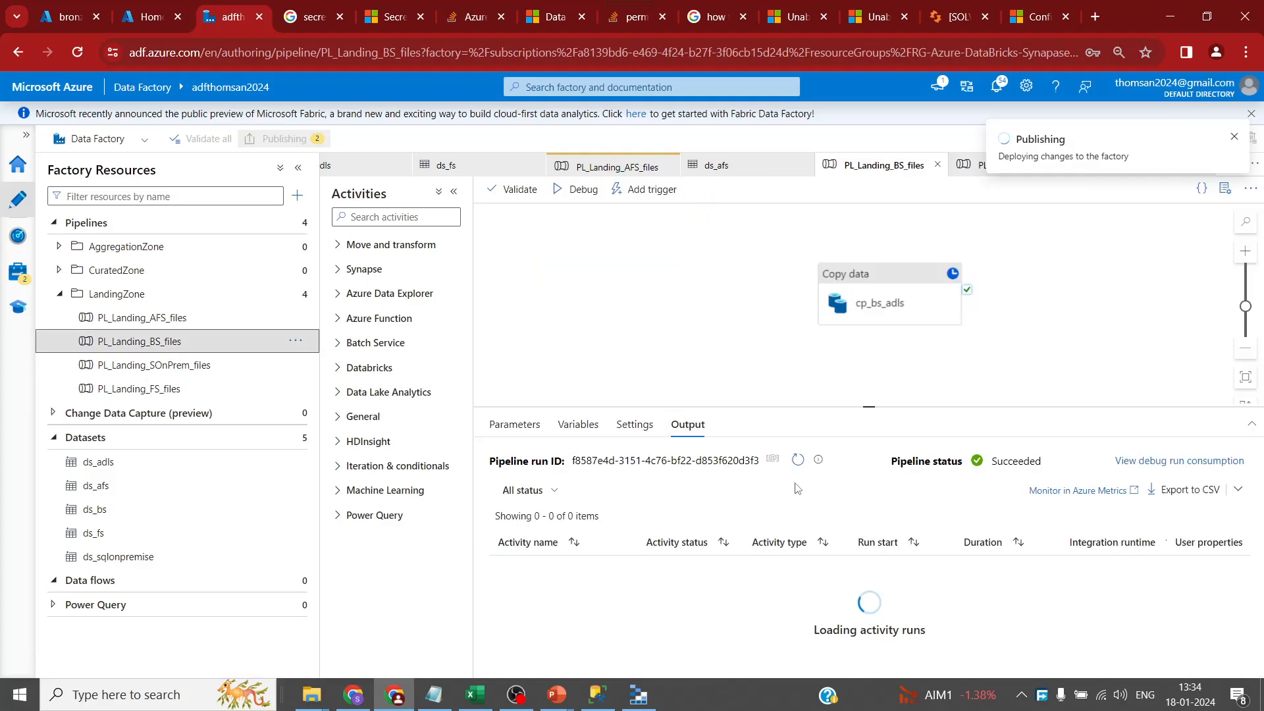
click(795, 461)
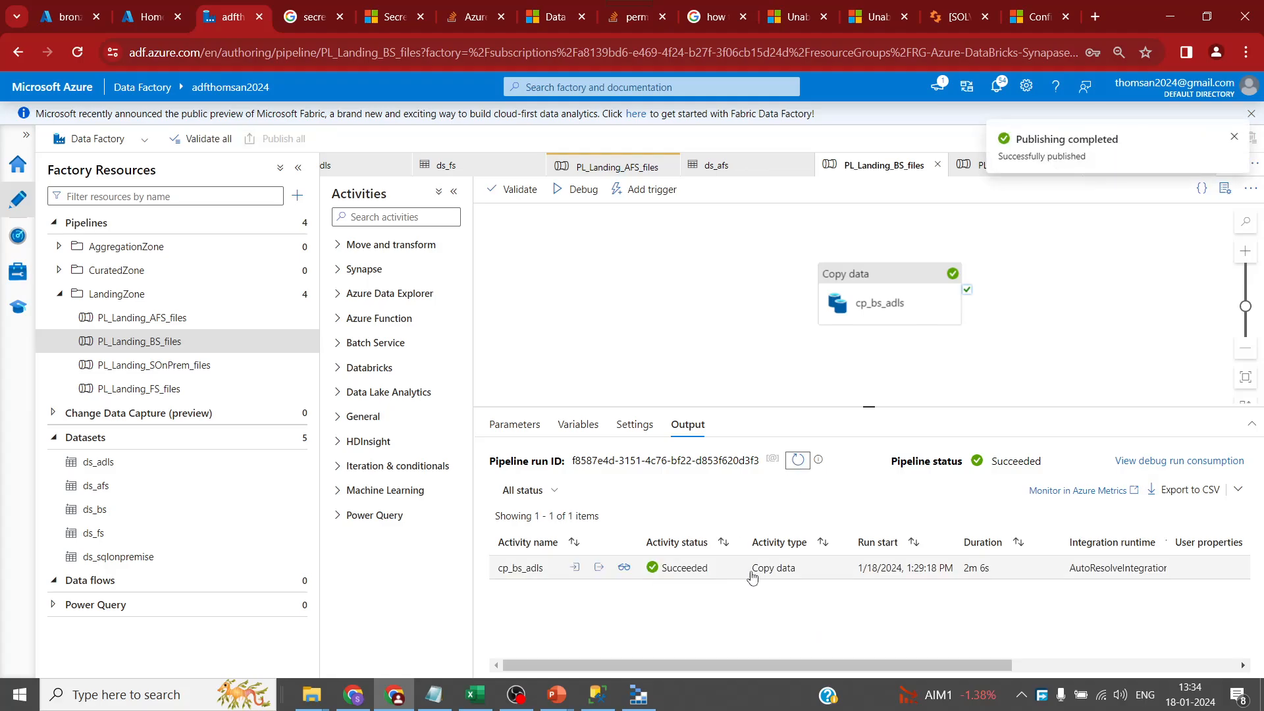
- Refresh the bronze container's Transactions folder to confirm Dimtrans.csv arrived
key(ctrl+1)
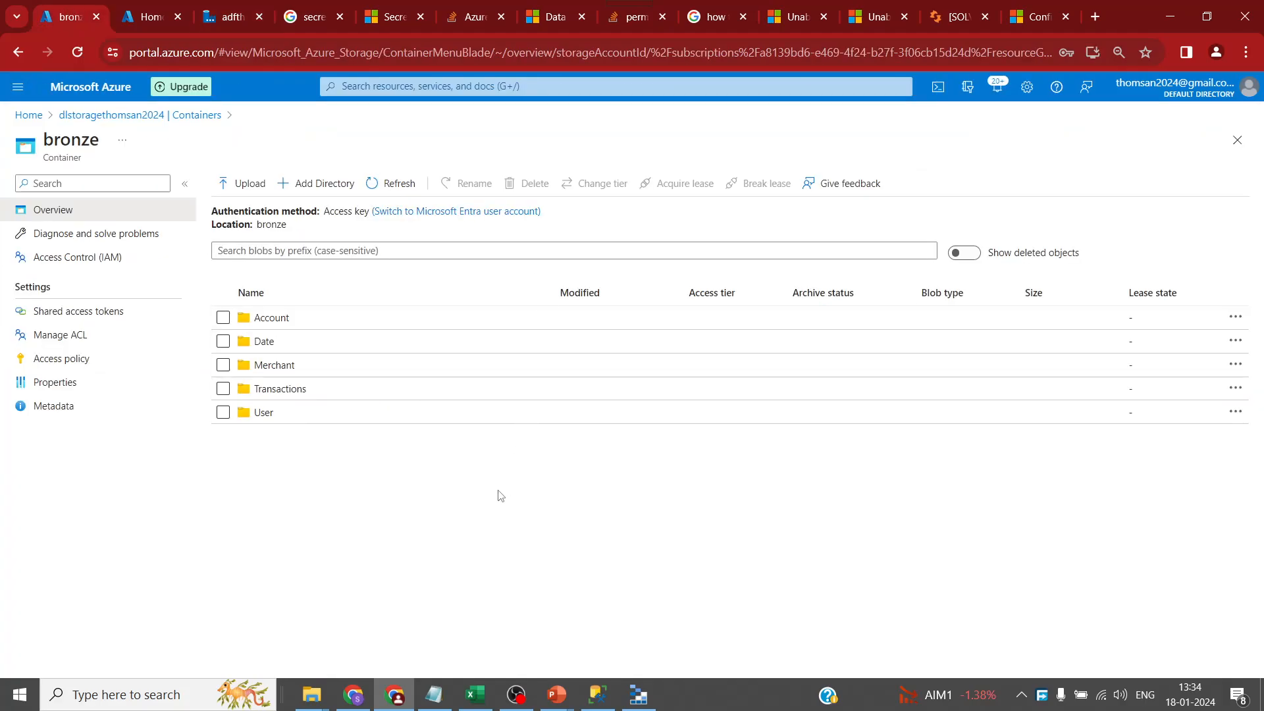
click(401, 187)
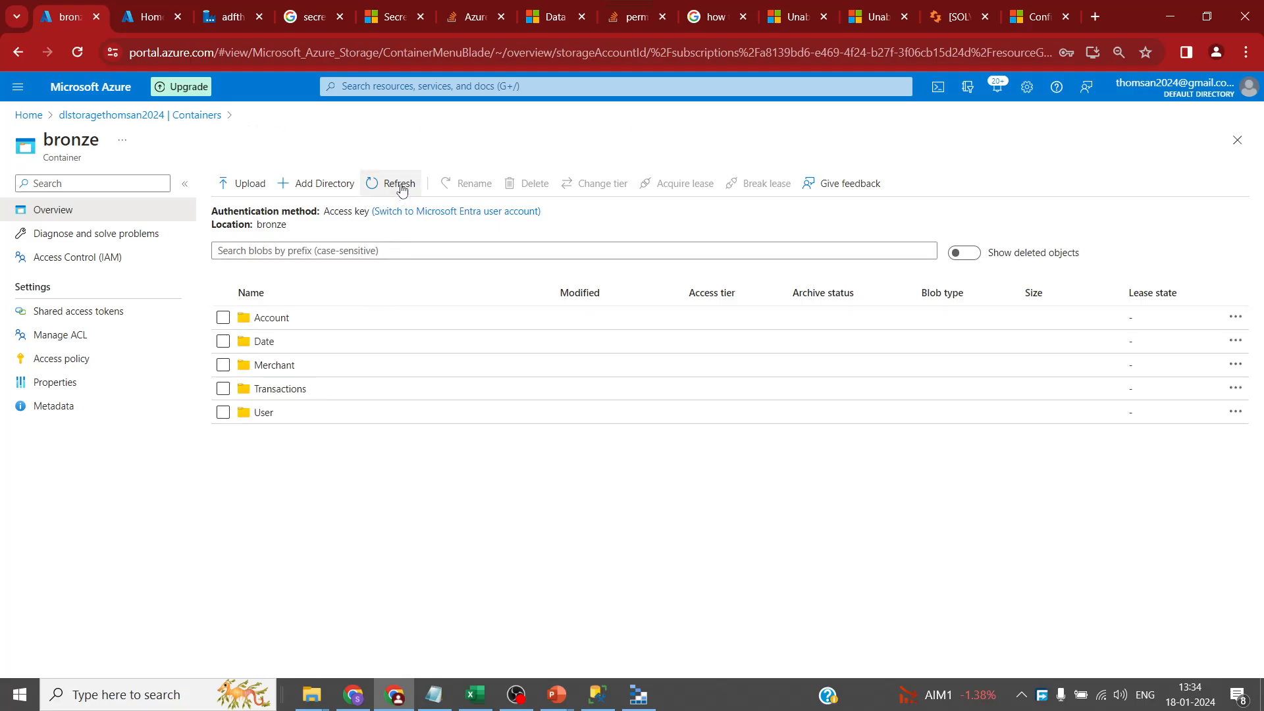
click(306, 389)
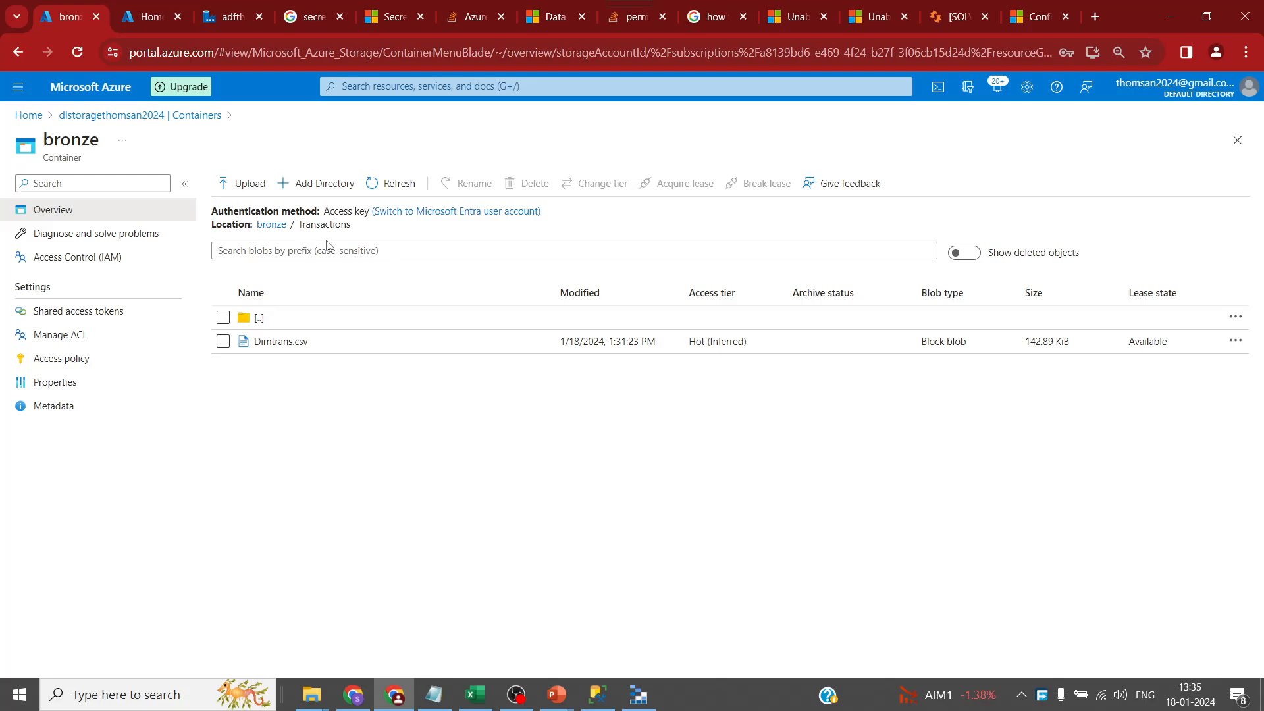
click(394, 183)
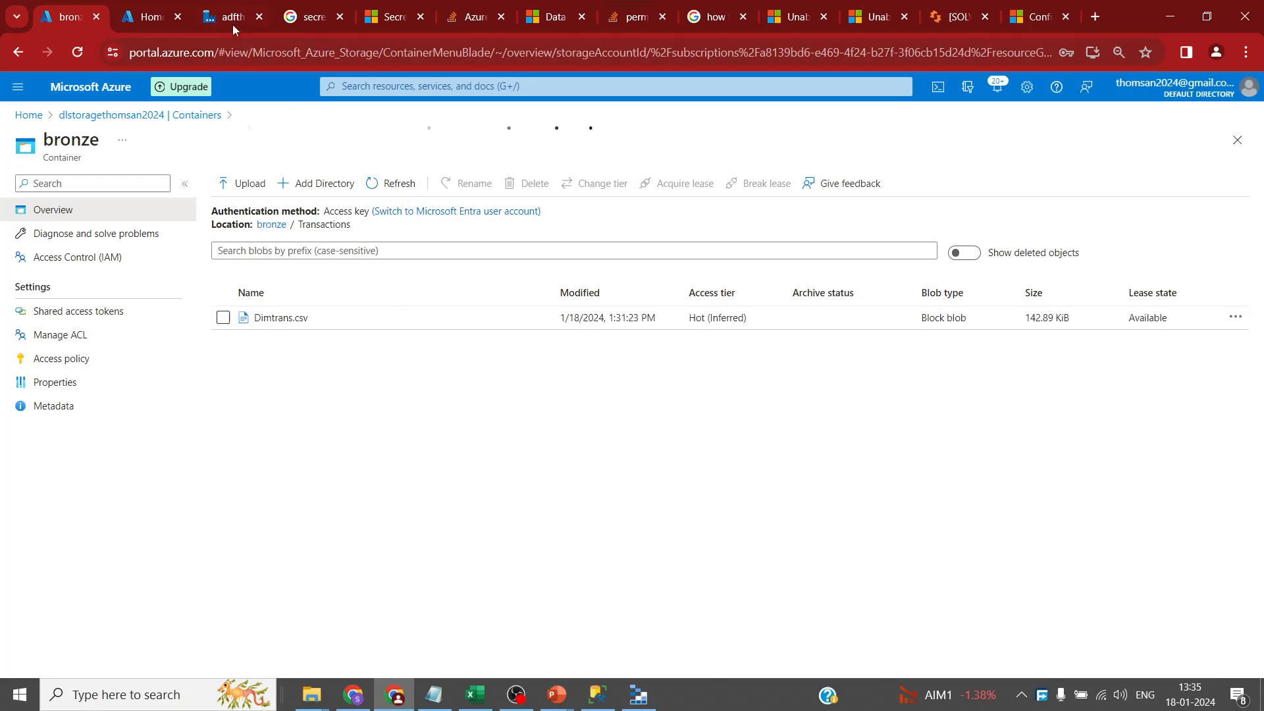
click(234, 24)
drag(871, 409, 863, 473)
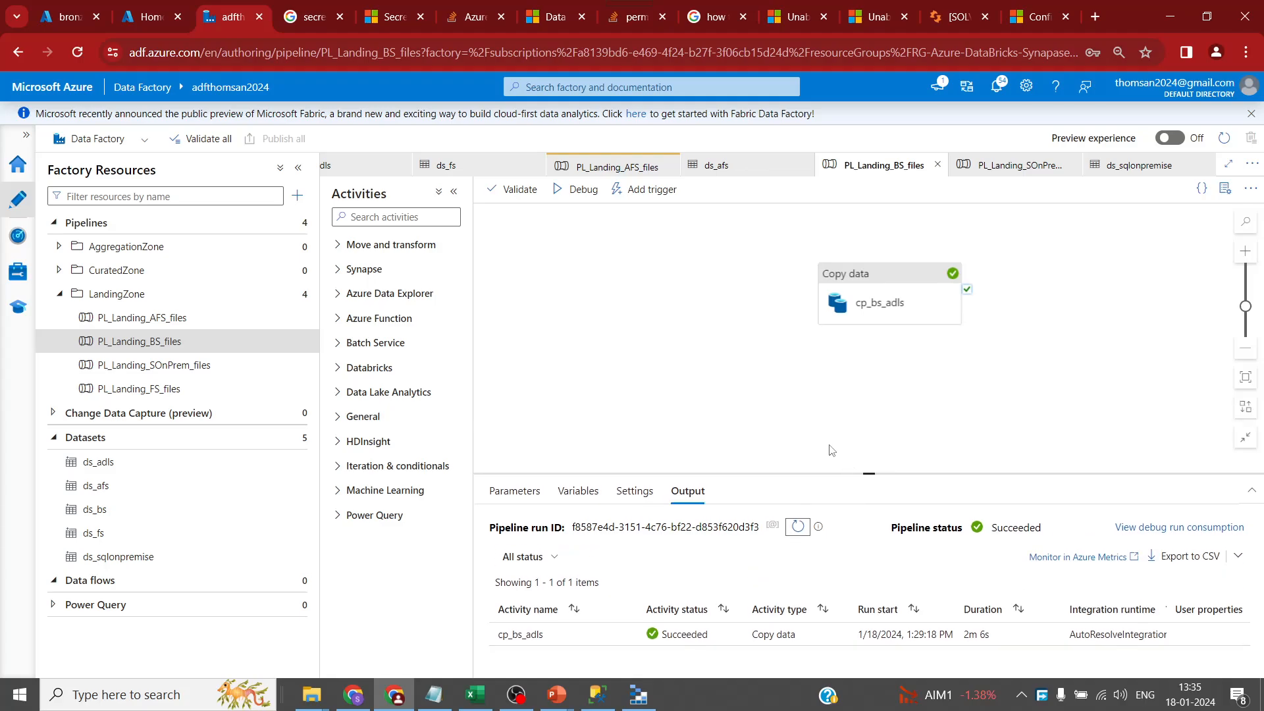
- Debug-run PL_Landing_SOnPrem_files with its three chained copies, then open LandingZone's '...' options
click(199, 366)
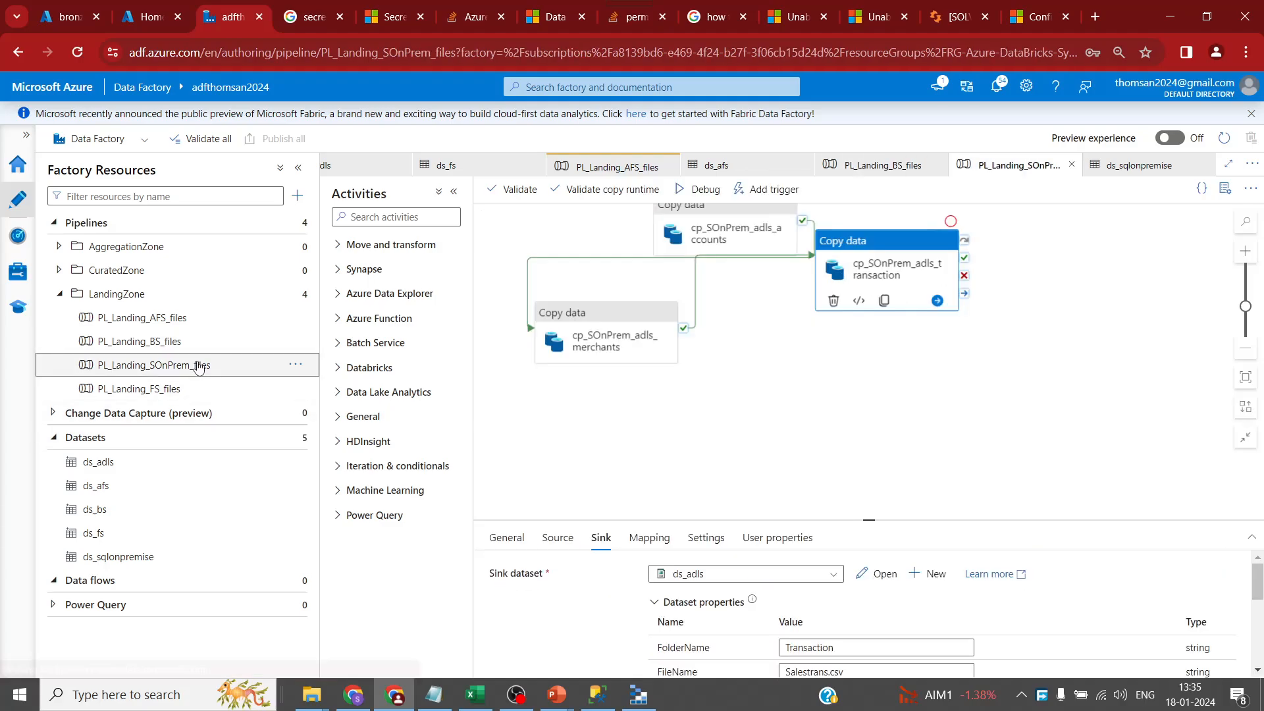
click(700, 193)
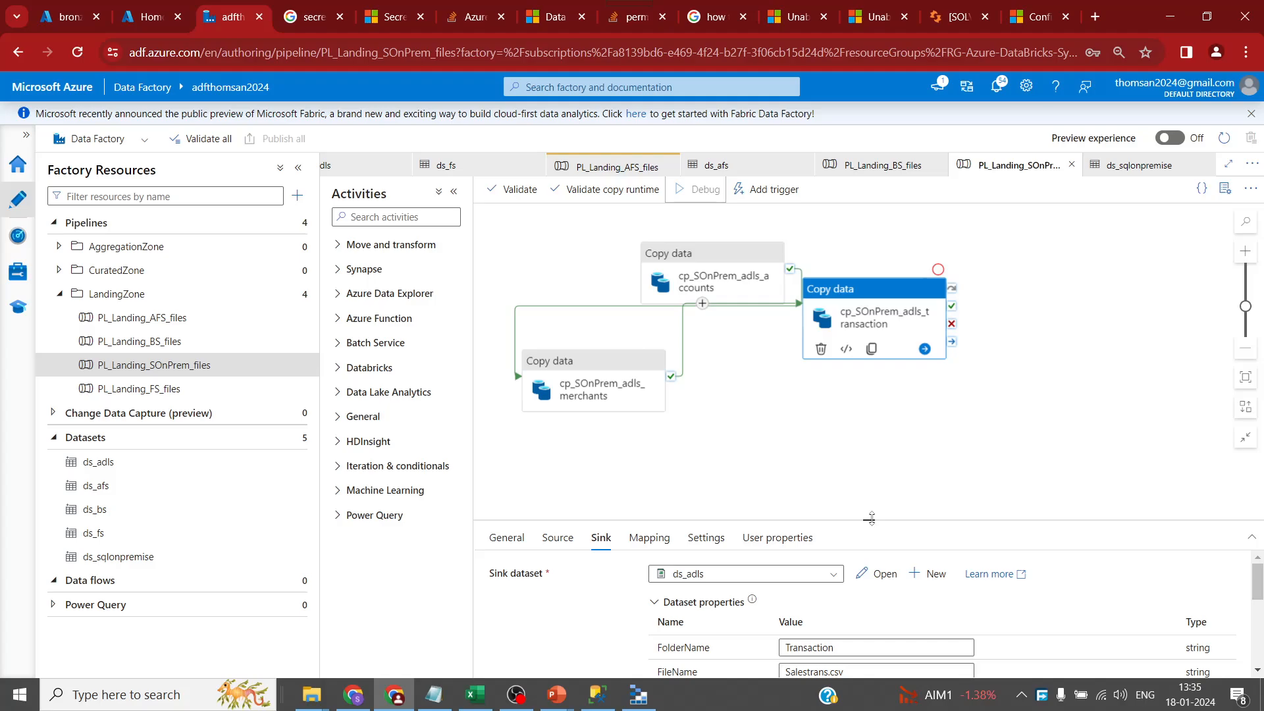
drag(869, 521, 868, 390)
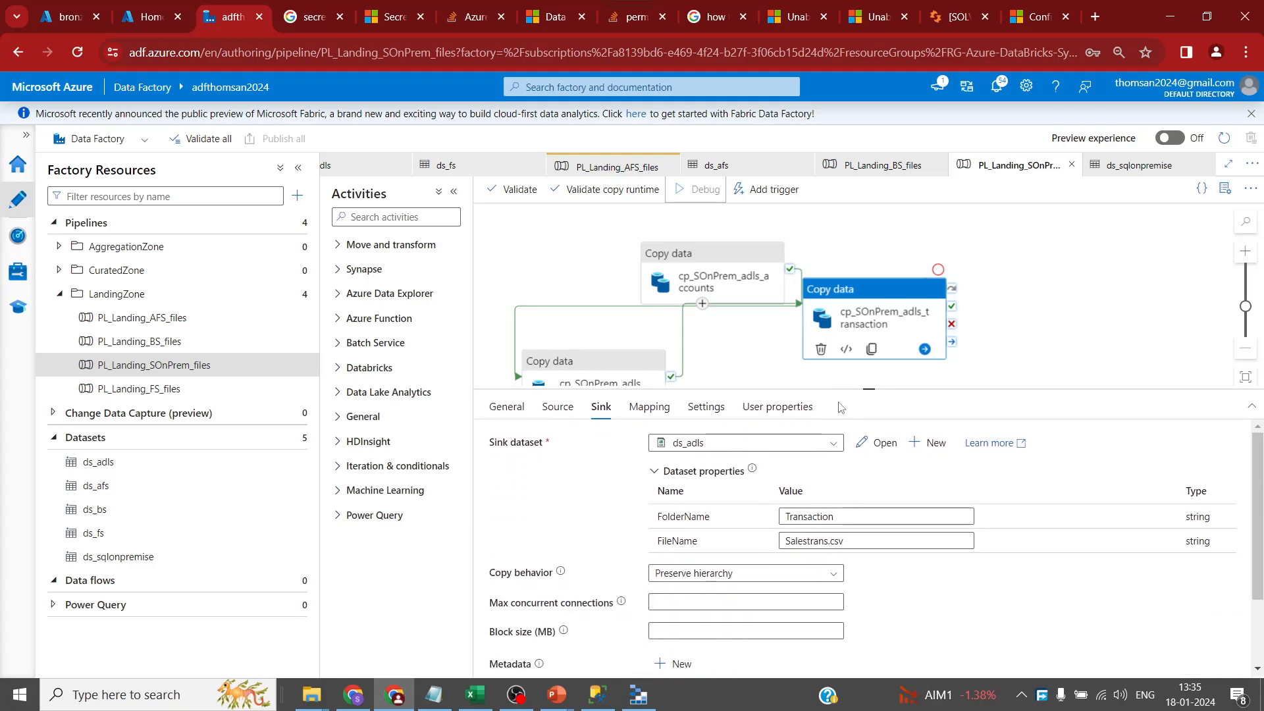
click(958, 256)
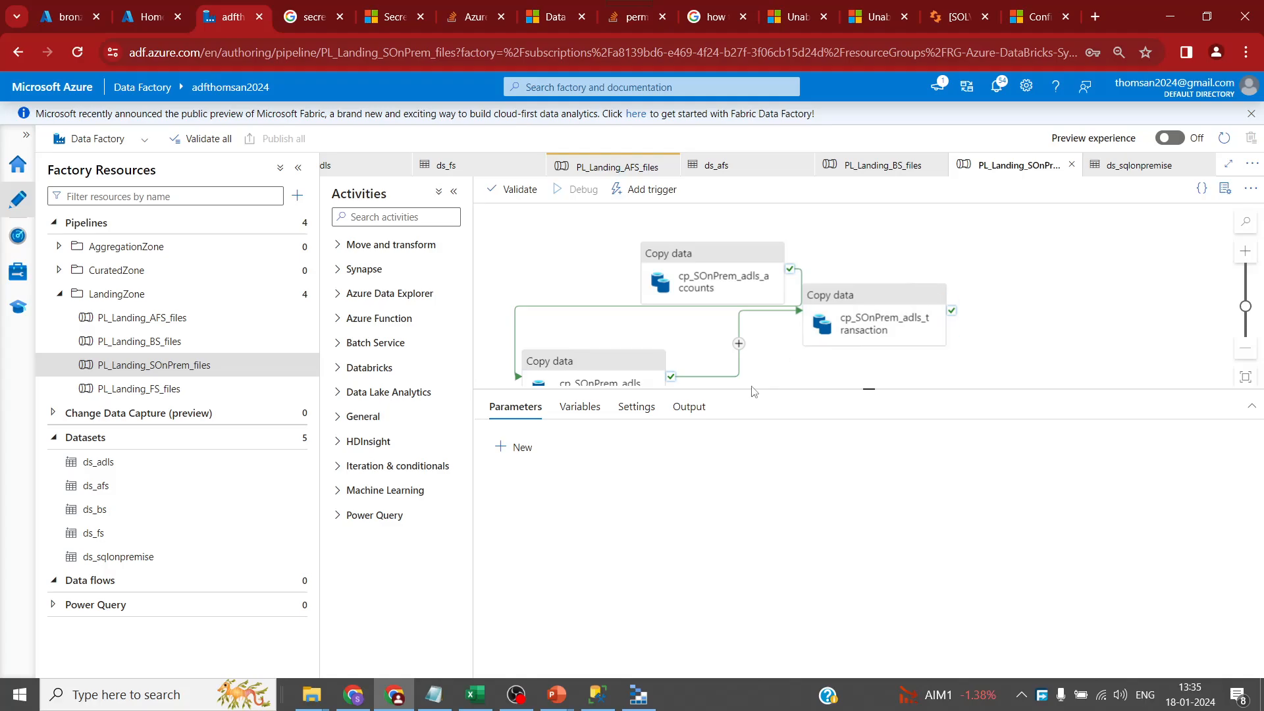
click(258, 373)
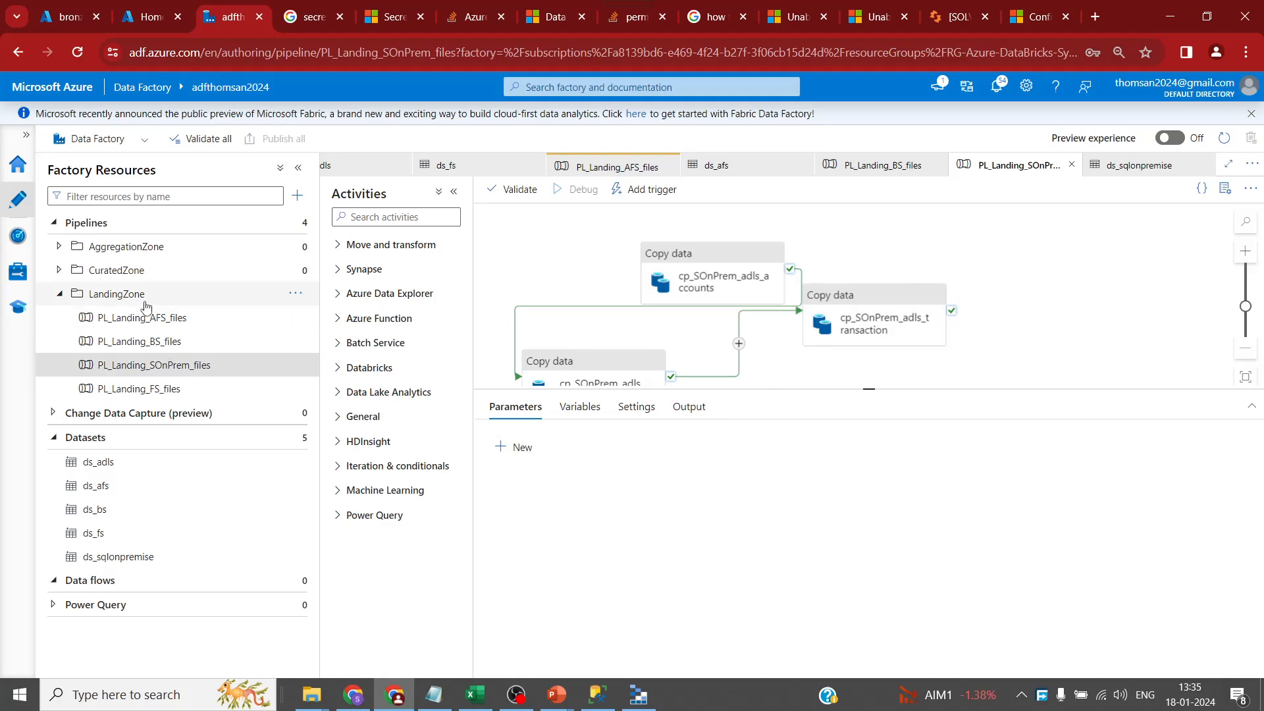
click(294, 296)
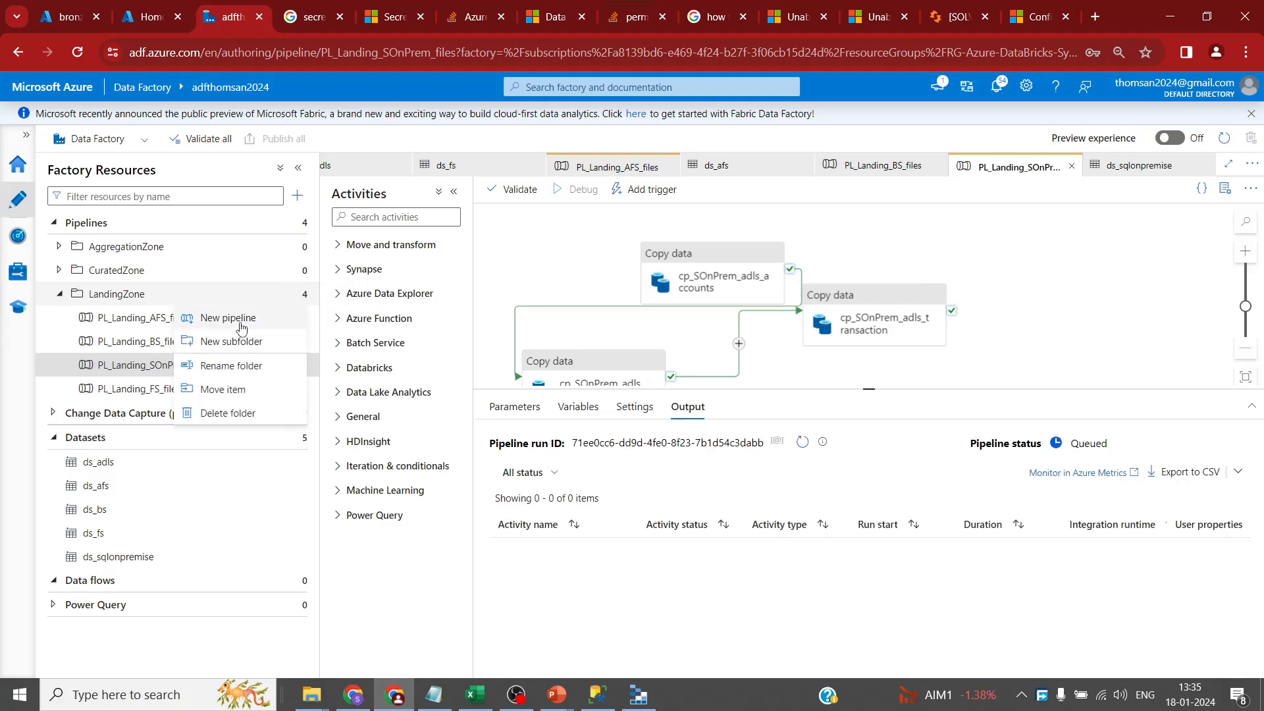
- Create a new pipeline in LandingZone named PL_Landing_Master
click(239, 318)
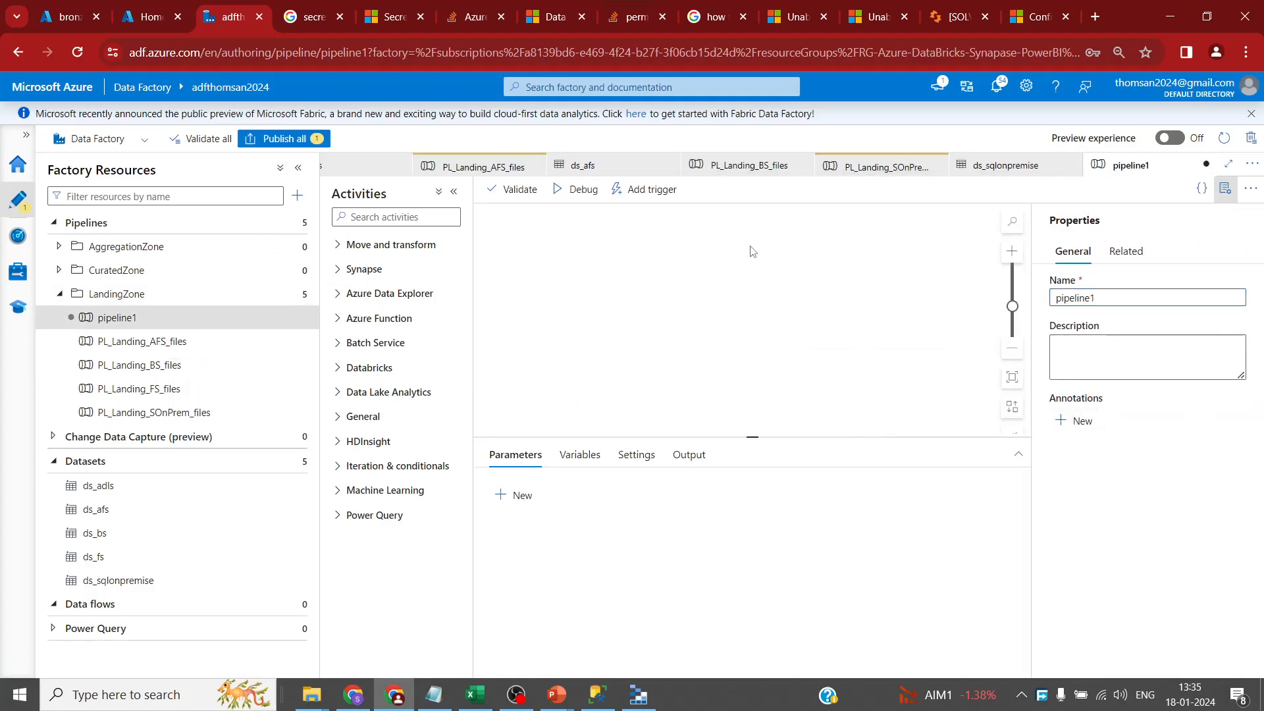
double_click(1134, 294)
text(PL)
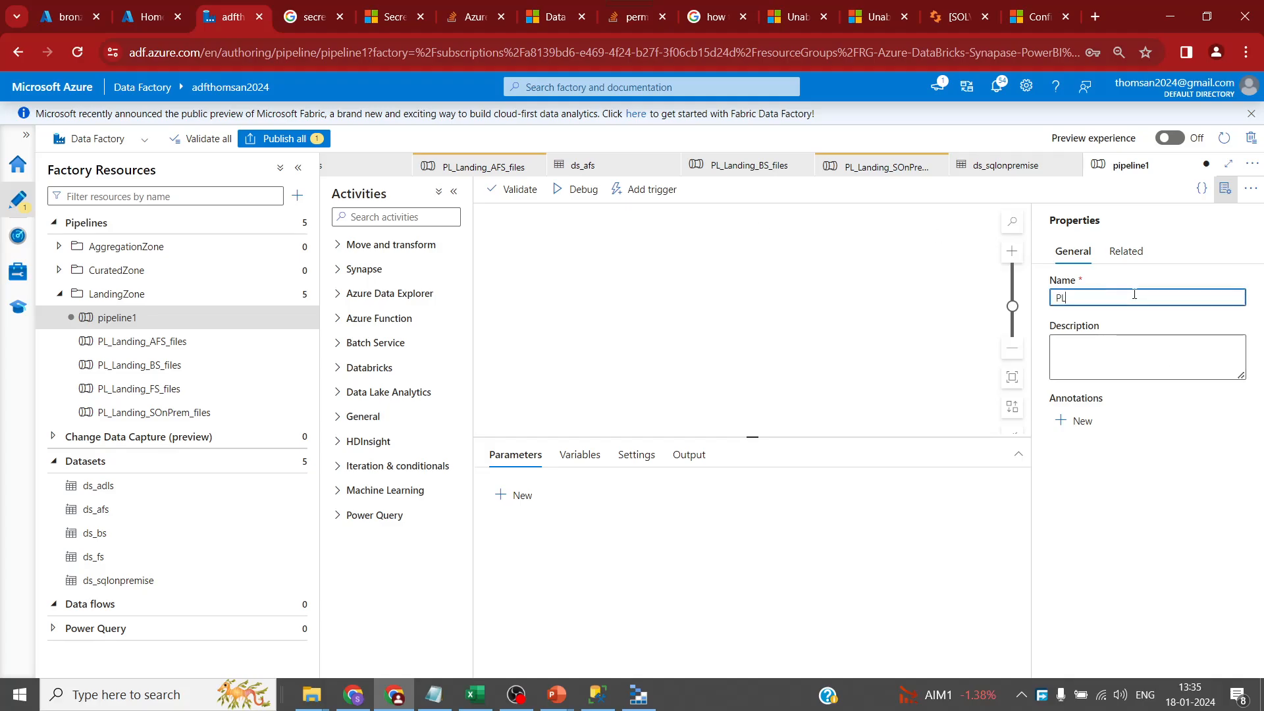
text(_Landing_Master)
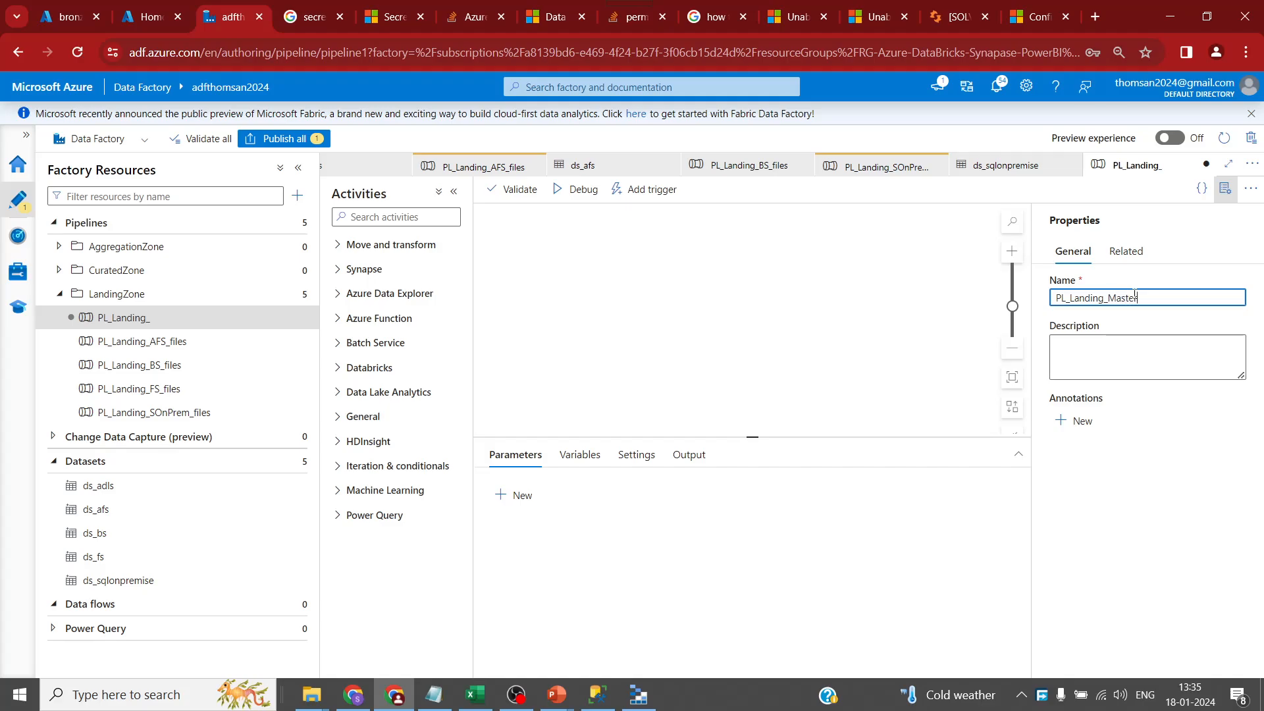
click(676, 287)
- Add an Execute Pipeline activity to the canvas and paste copies of it
click(423, 217)
text(ex)
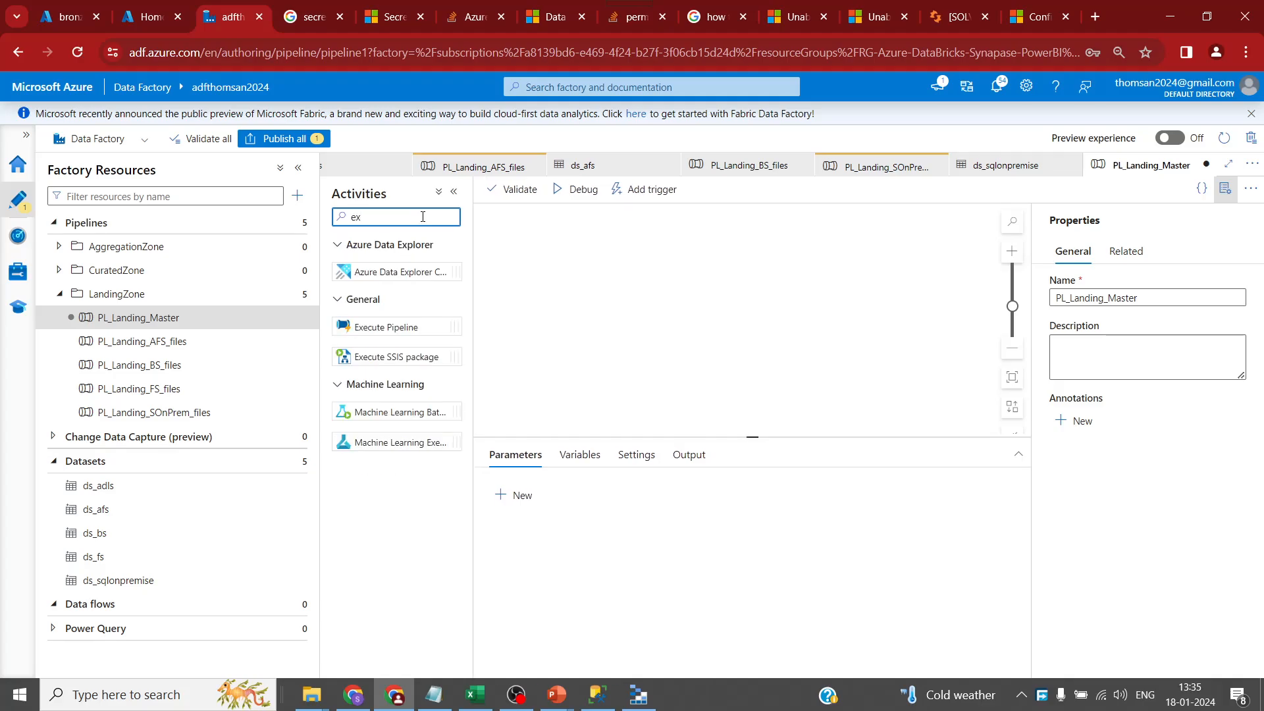
drag(377, 330, 554, 282)
key(ctrl+c)
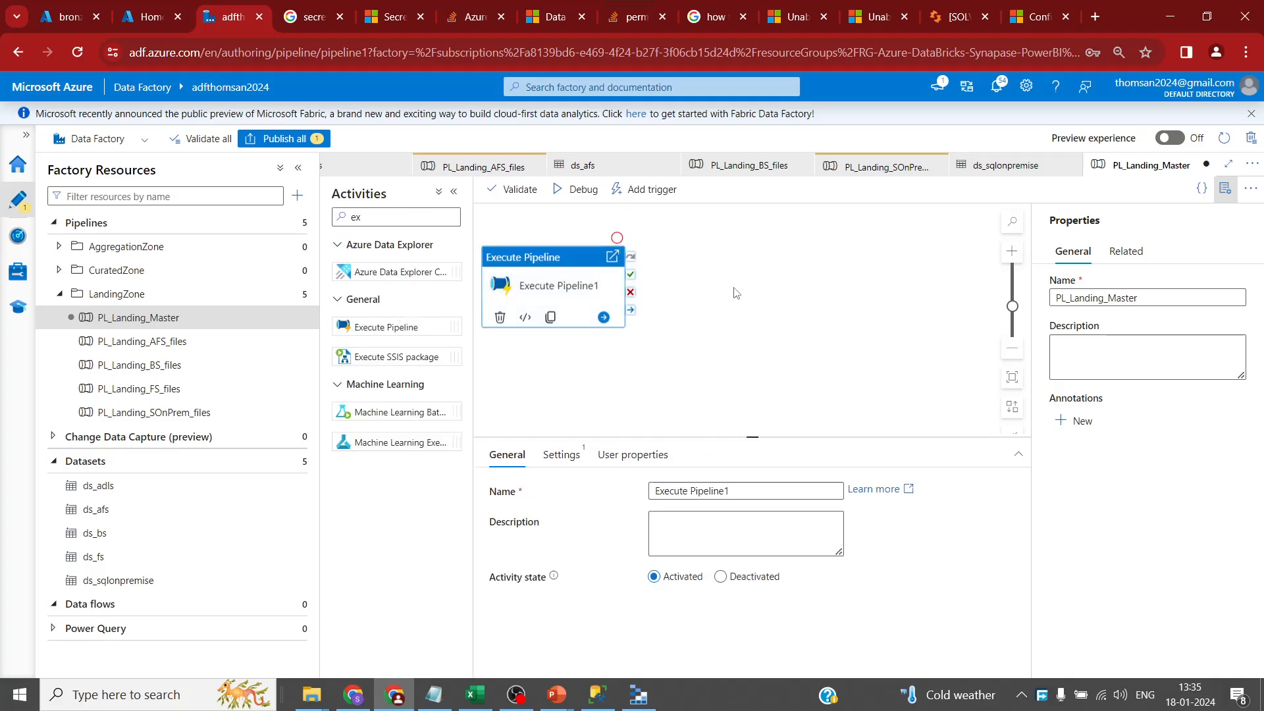
key(ctrl+v)
key(ctrl+v)
key(ctrl+v)
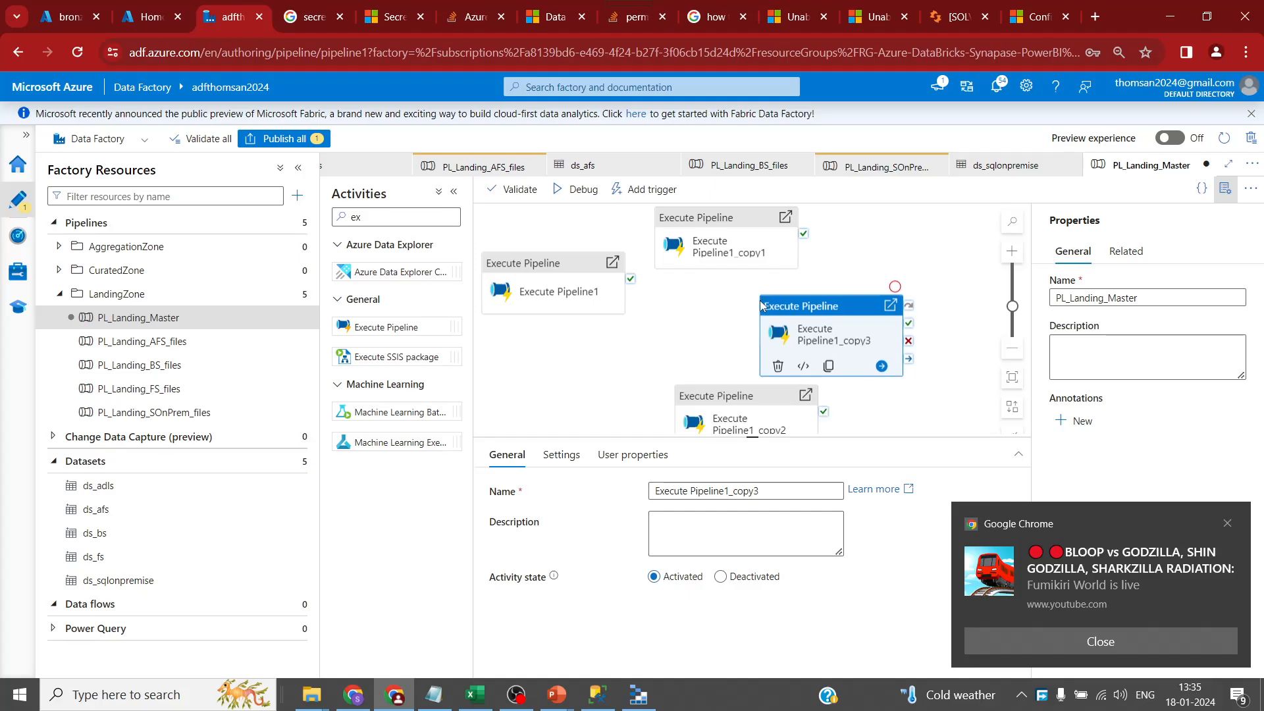
- Chain the four Execute Pipeline activities one after another with success links
click(1228, 524)
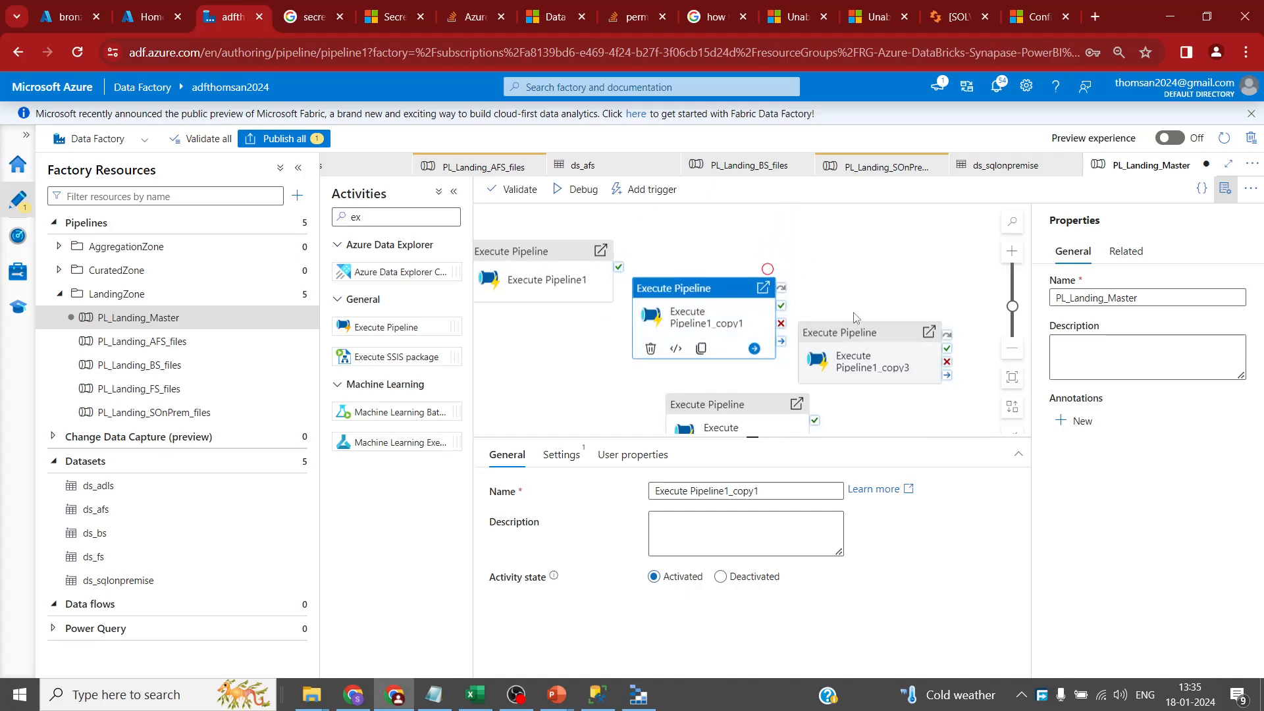
drag(619, 266, 665, 321)
drag(781, 309, 872, 307)
drag(958, 285, 755, 414)
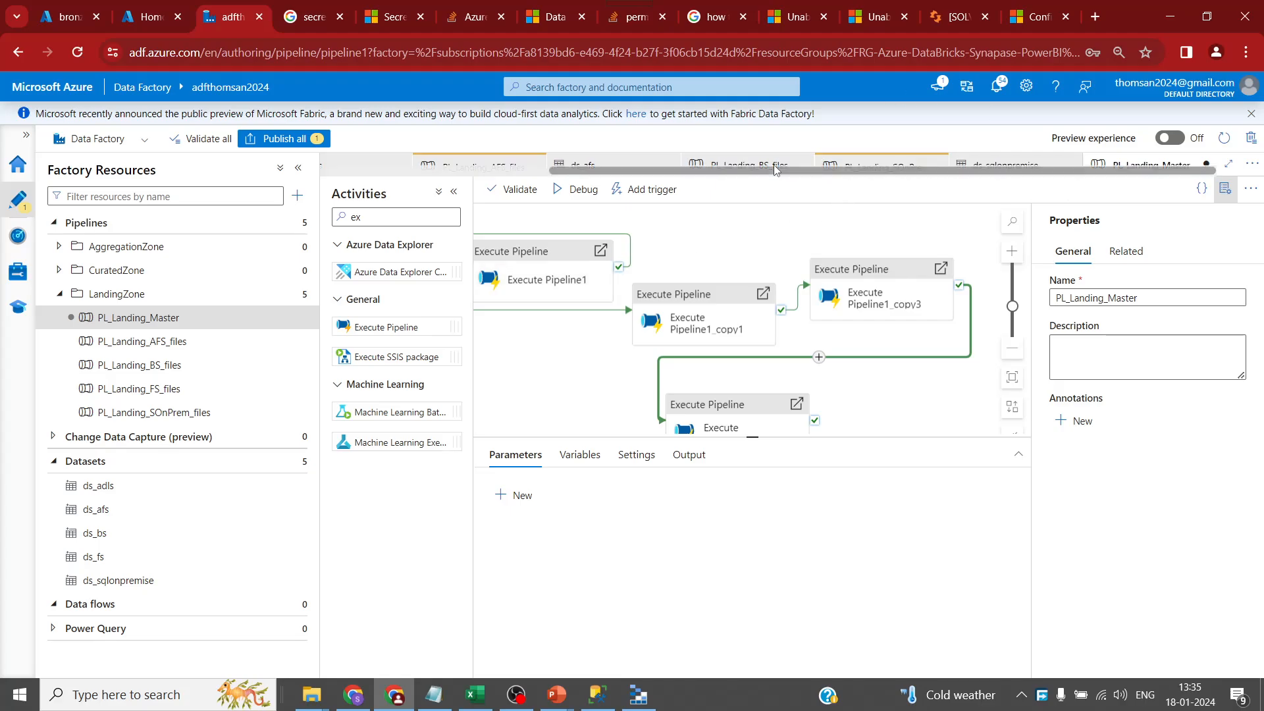
- Refresh the PL_Landing_SOnPrem_files debug run and rearrange its accounts, merchants and transaction copy activities
click(168, 411)
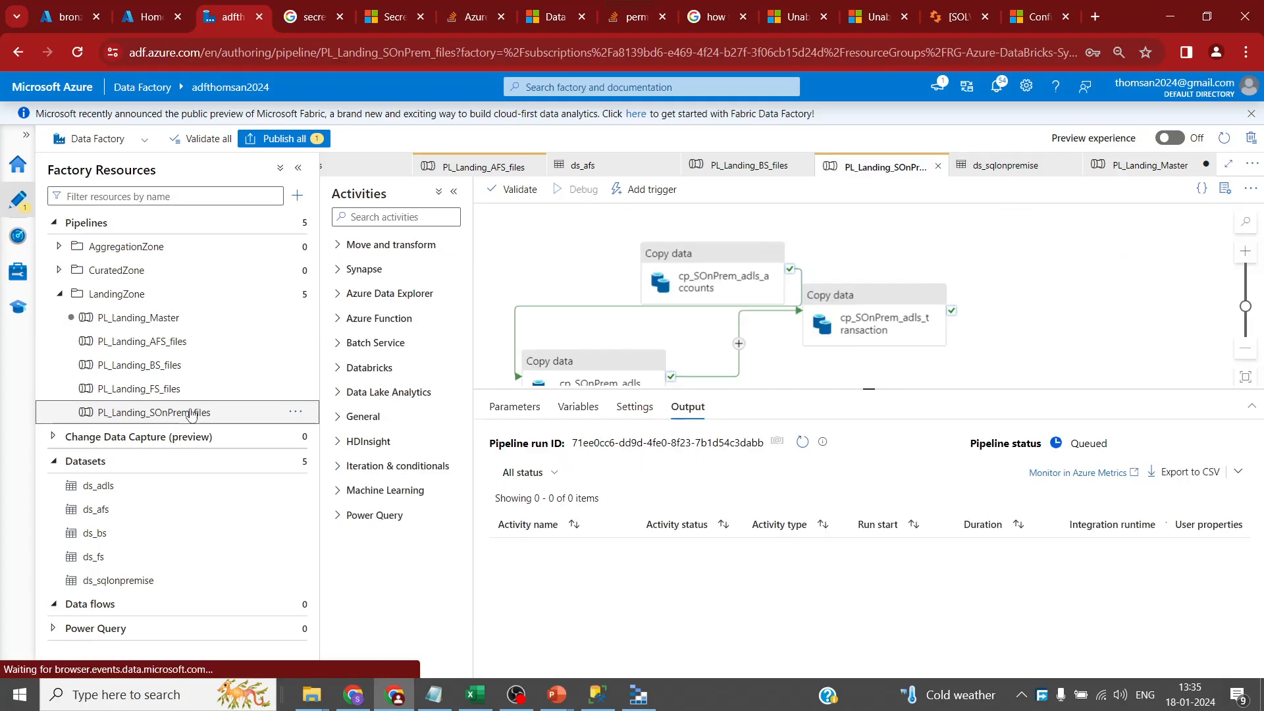
click(797, 447)
click(800, 443)
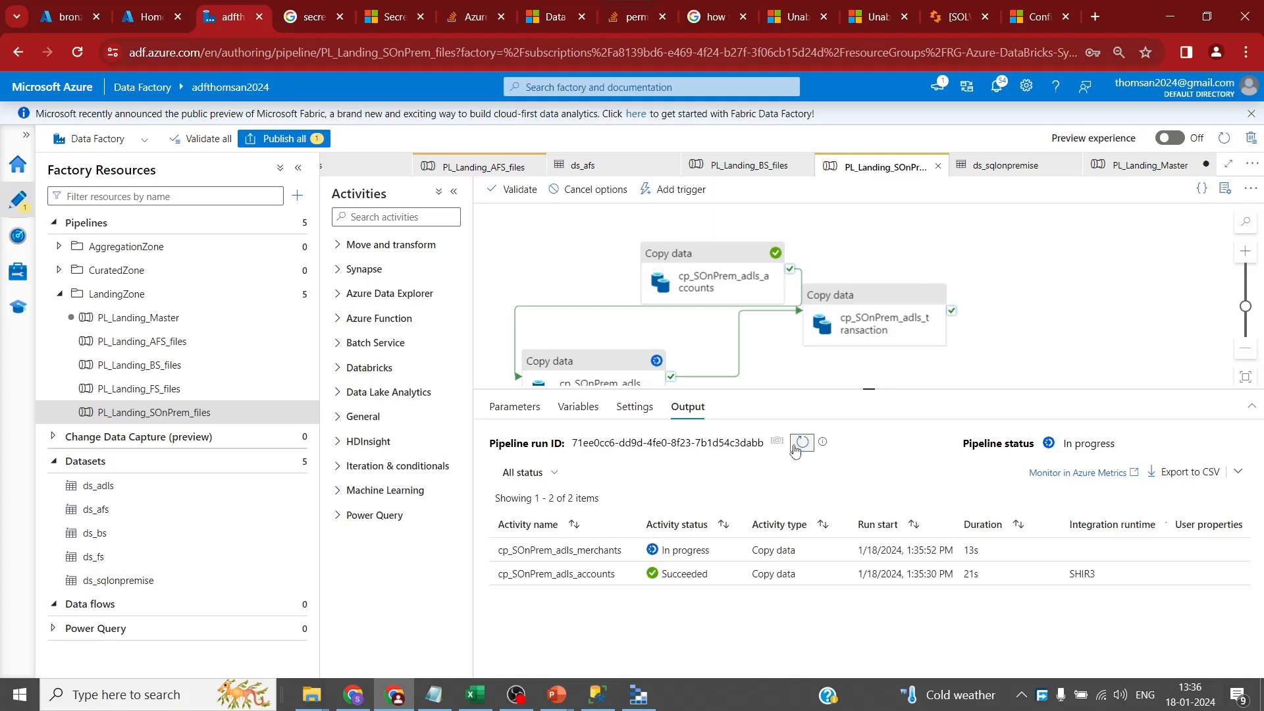
drag(701, 271, 613, 240)
drag(891, 319, 991, 248)
drag(592, 377, 761, 230)
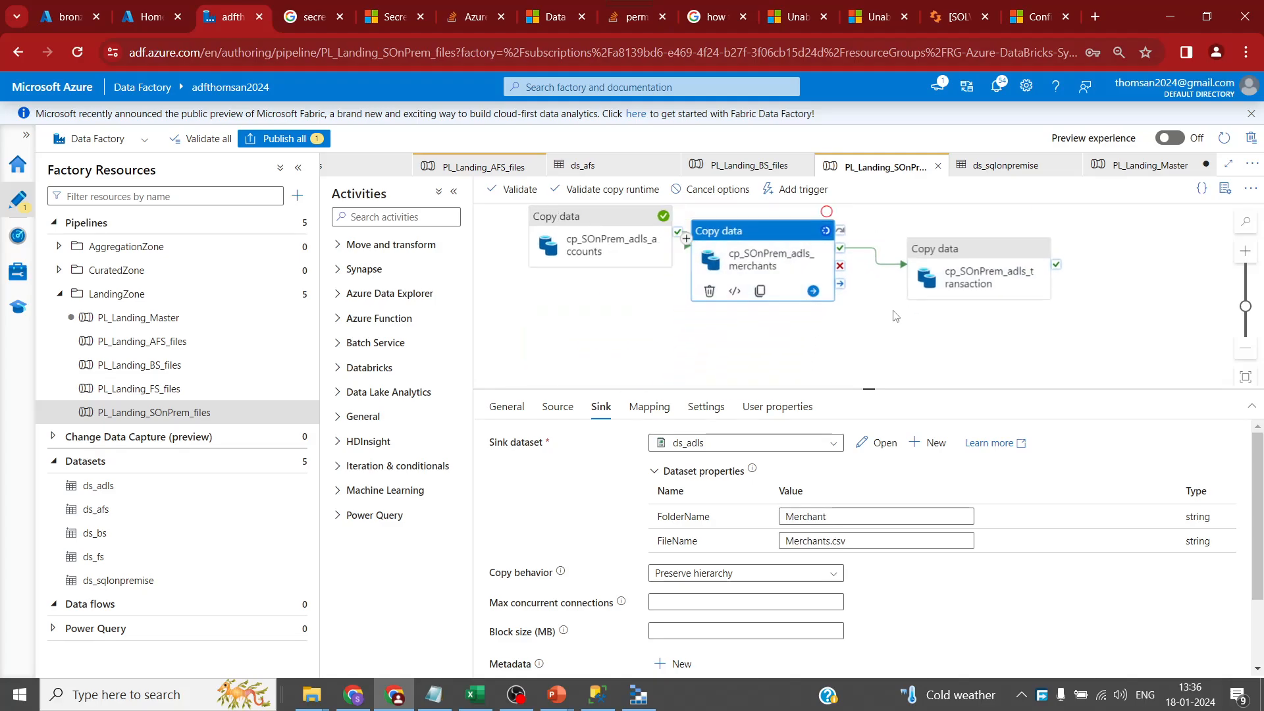
drag(869, 389, 869, 505)
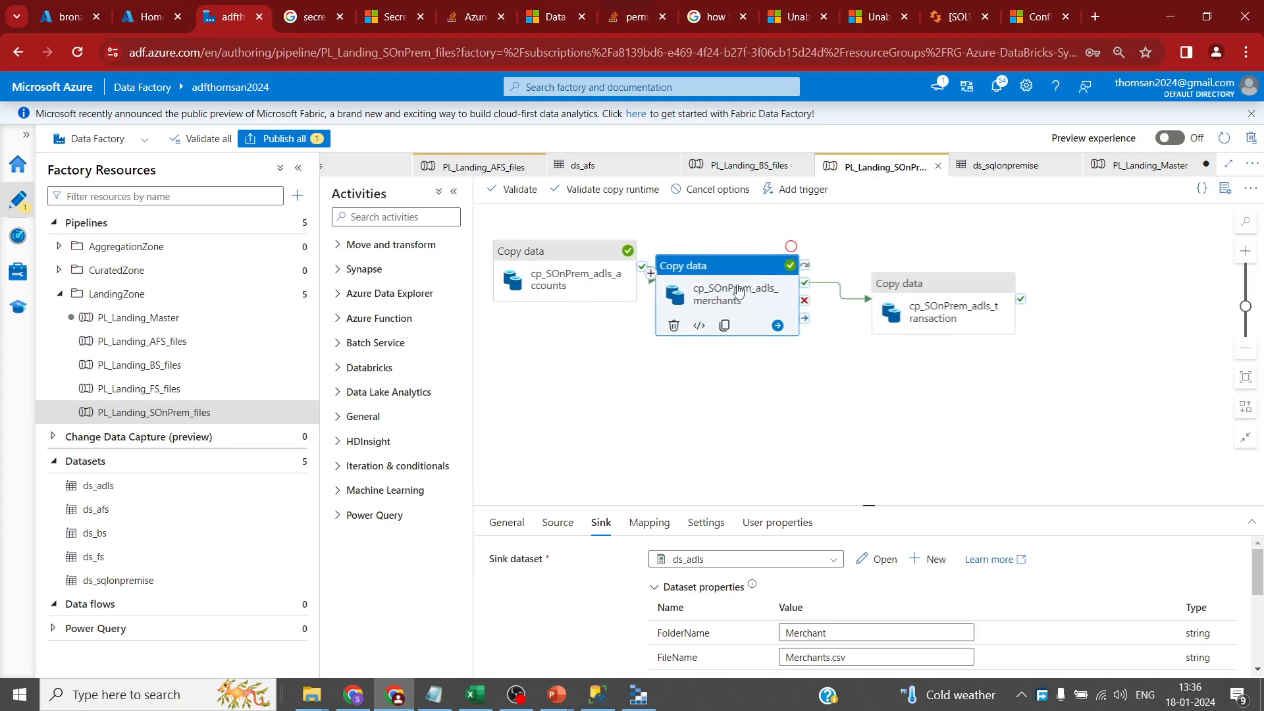
drag(737, 291, 764, 335)
- Enlarge the run output, recheck the debug status, then go to the bronze container
click(887, 424)
drag(869, 504, 869, 407)
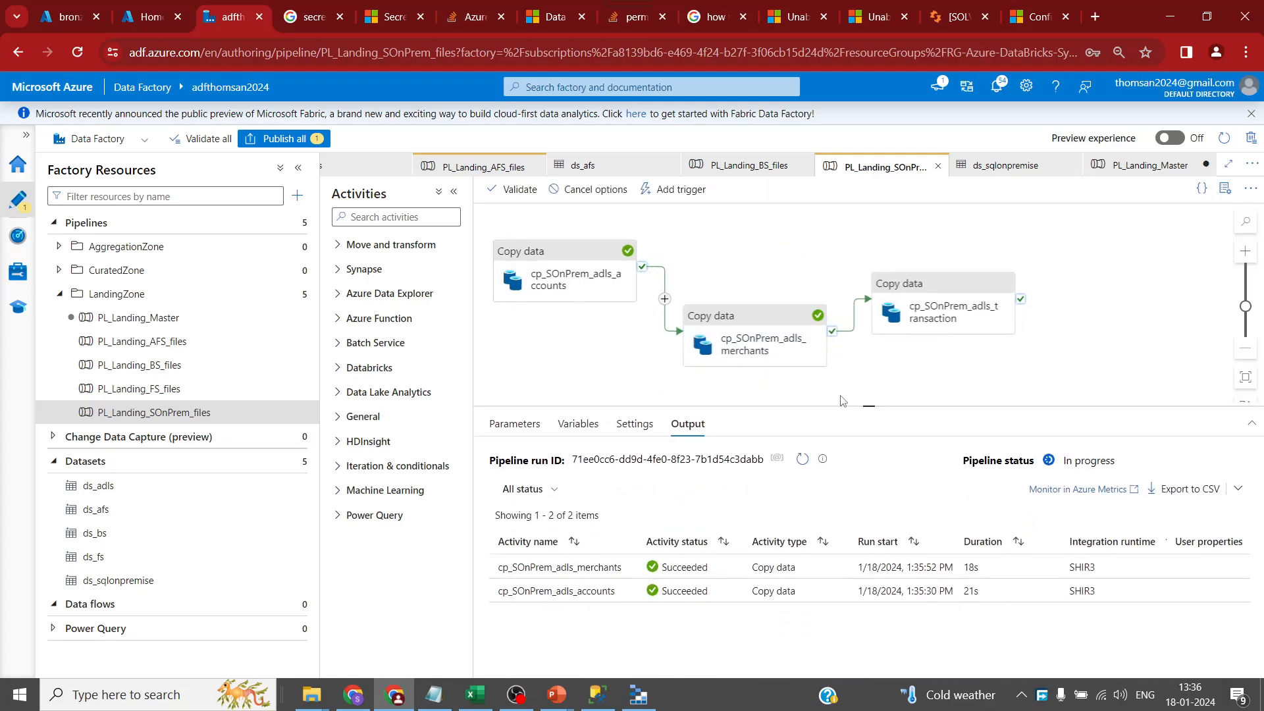
click(802, 461)
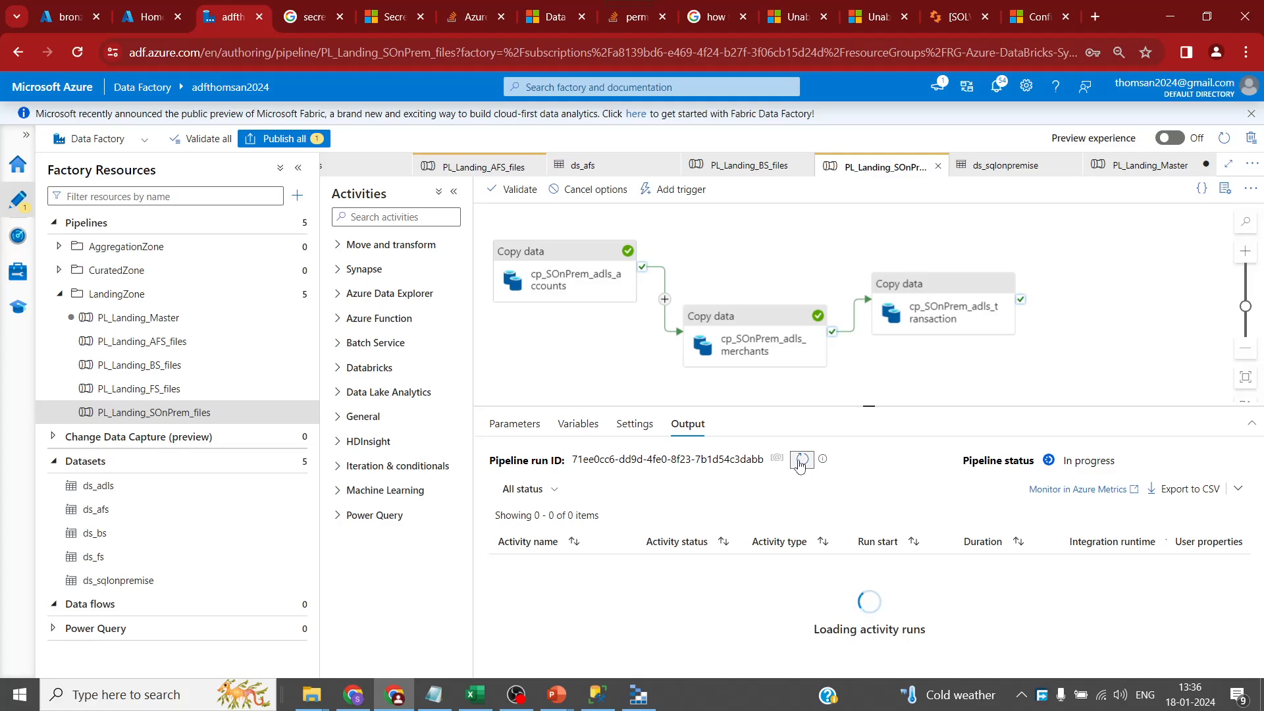
click(69, 20)
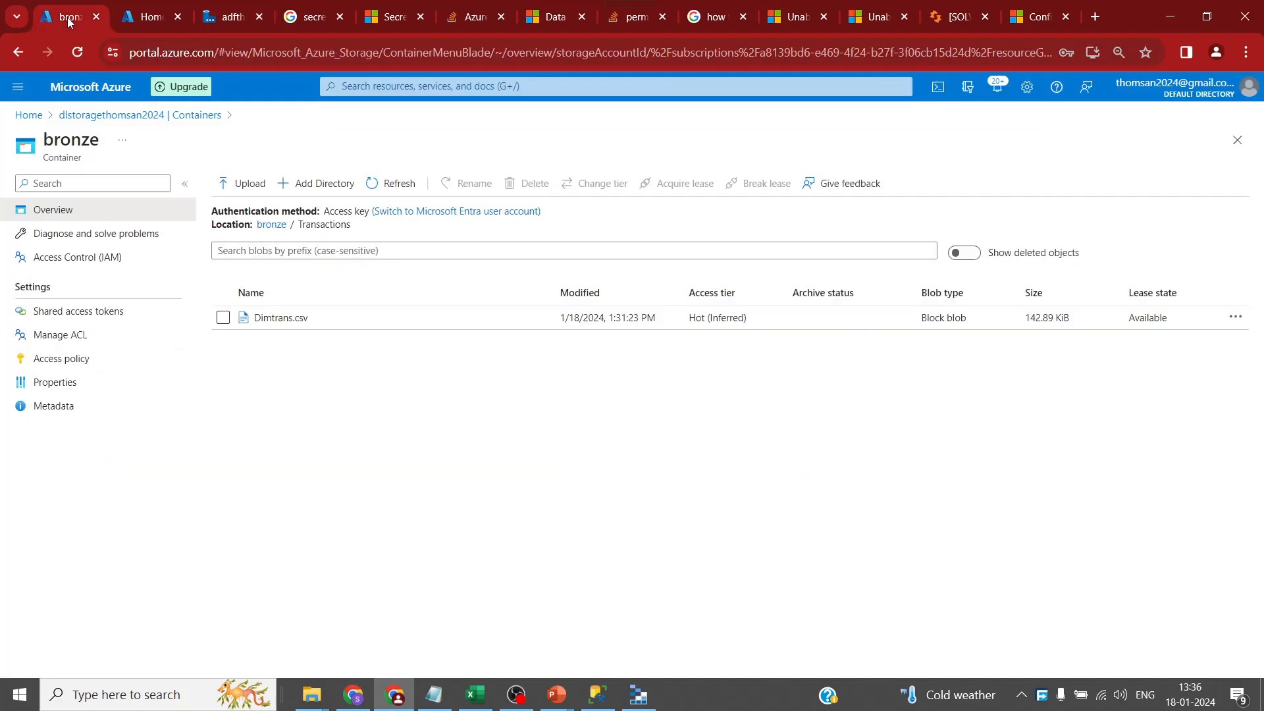
- Refresh the bronze container and inspect the Merchant and Account folders' files
click(399, 187)
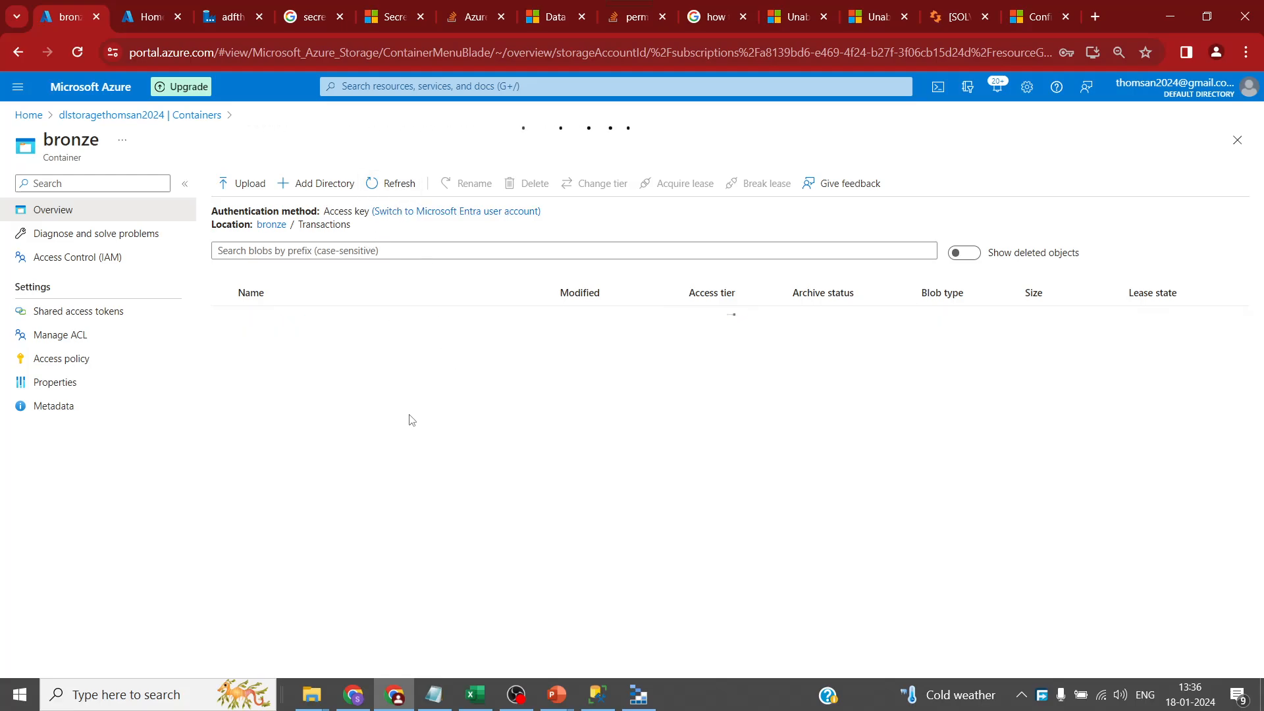
click(271, 225)
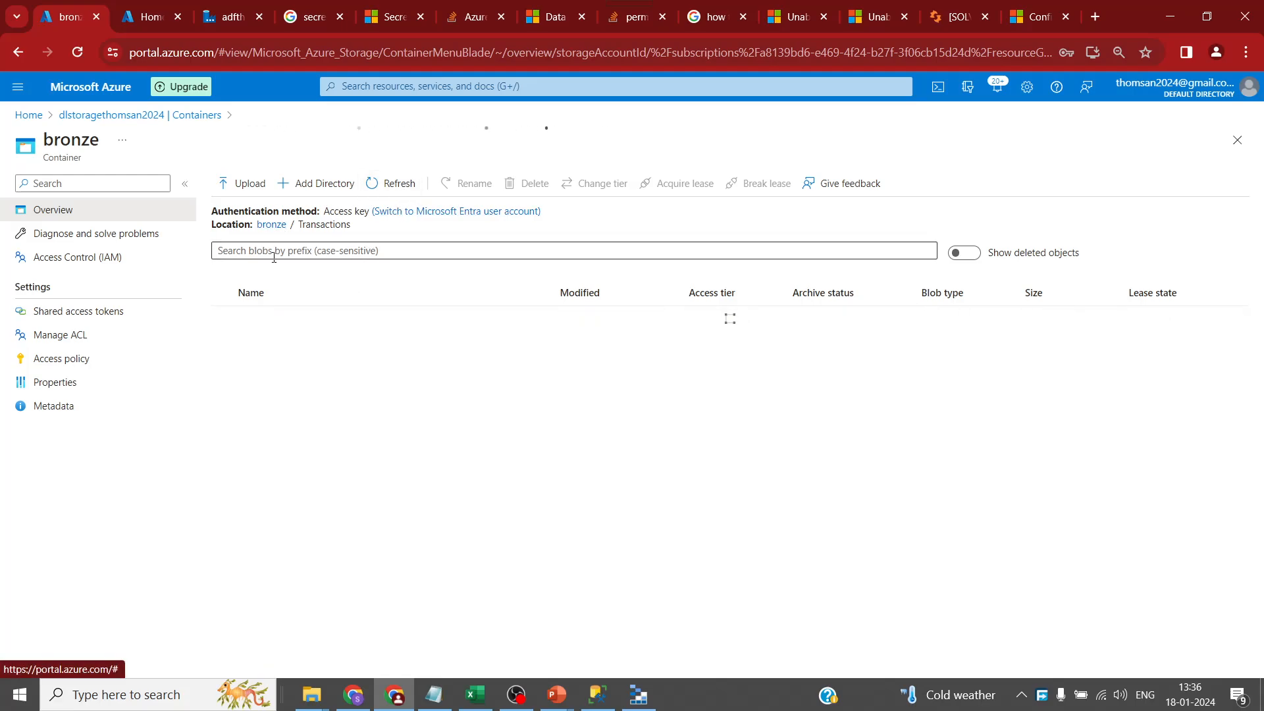
click(292, 365)
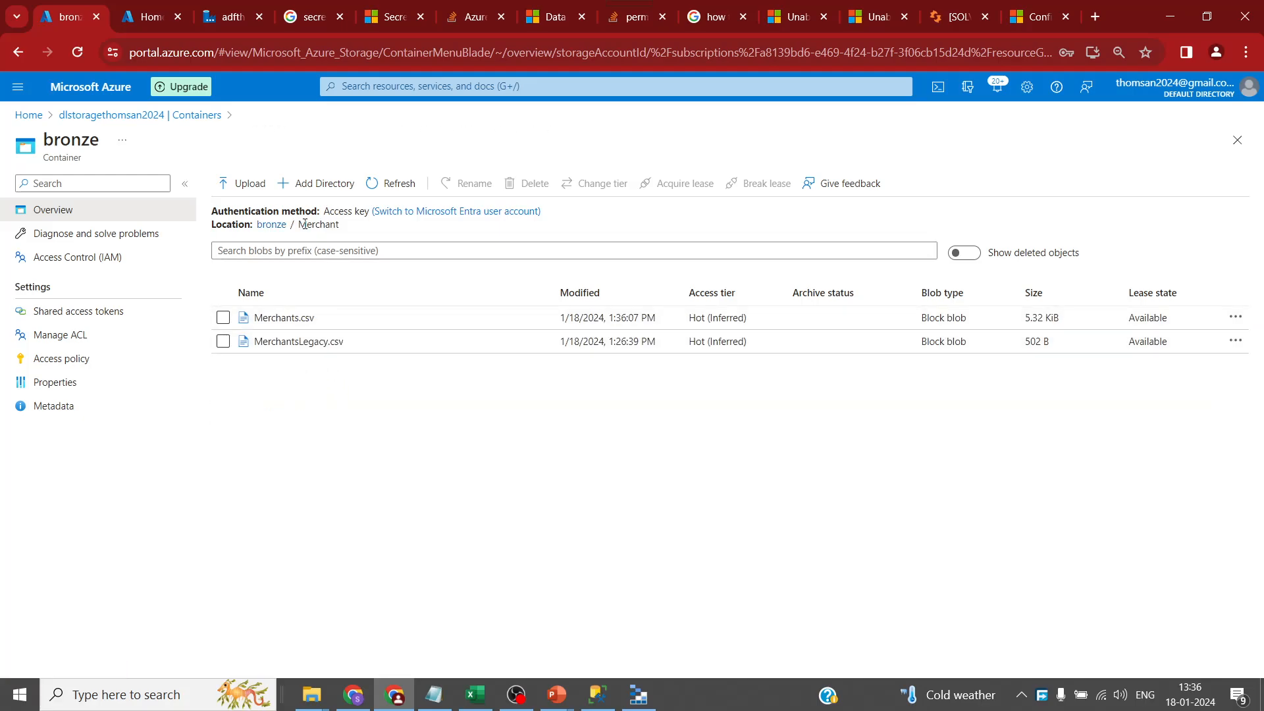
click(269, 226)
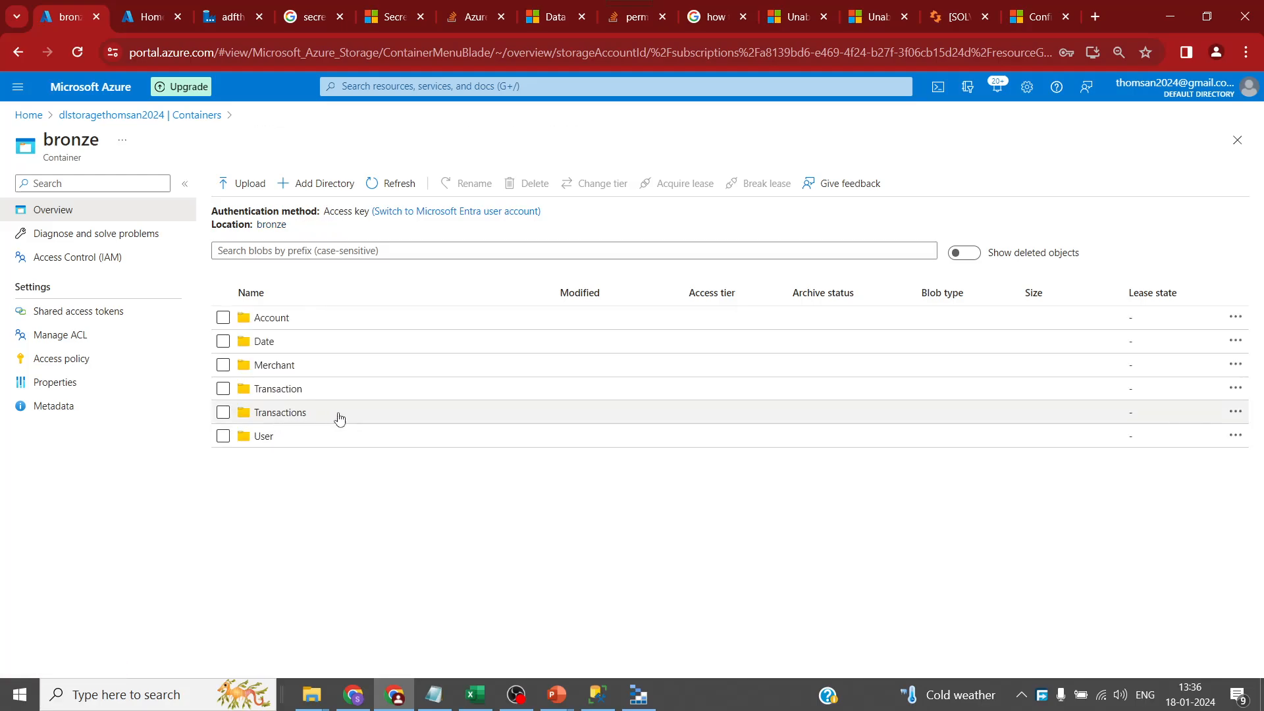
click(308, 316)
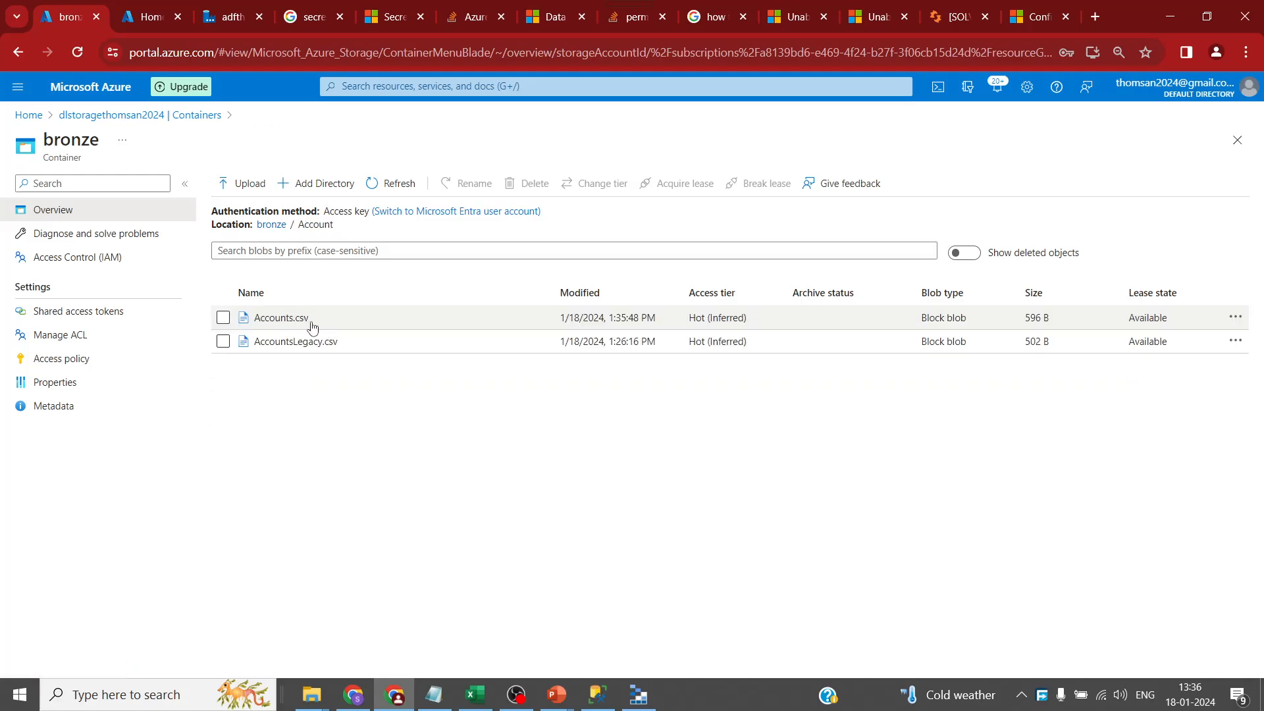
click(272, 224)
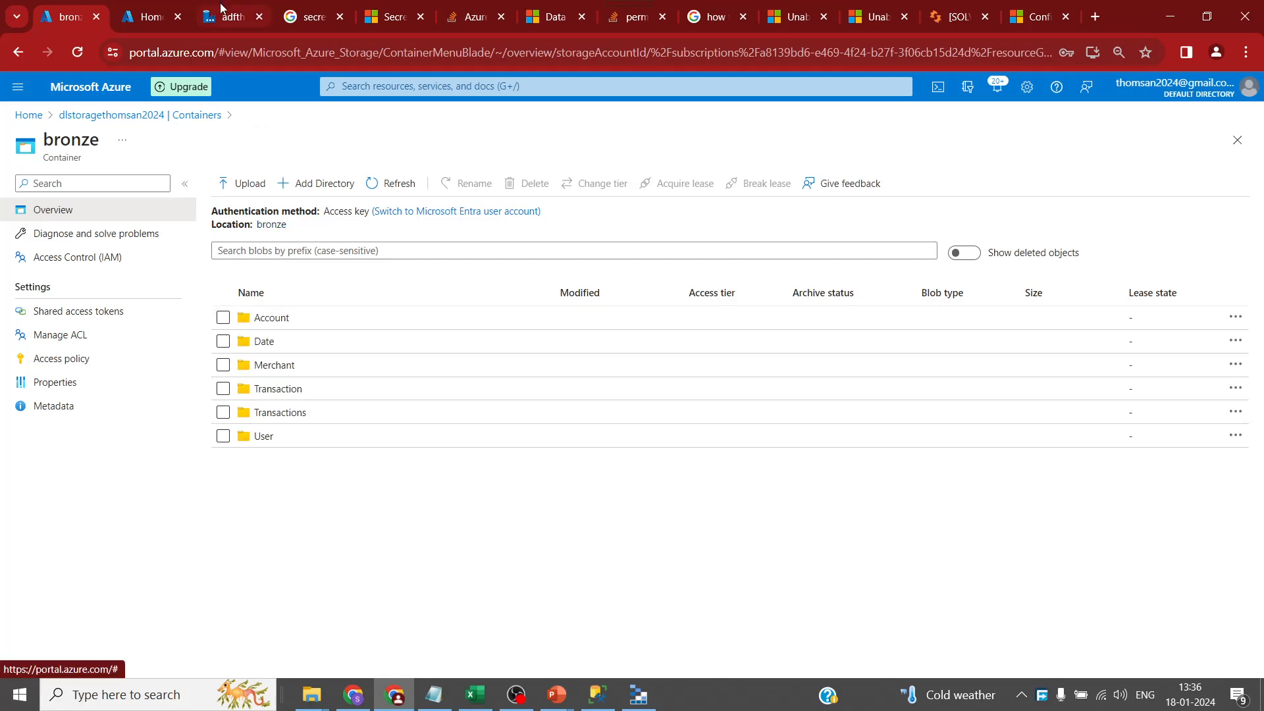
click(224, 12)
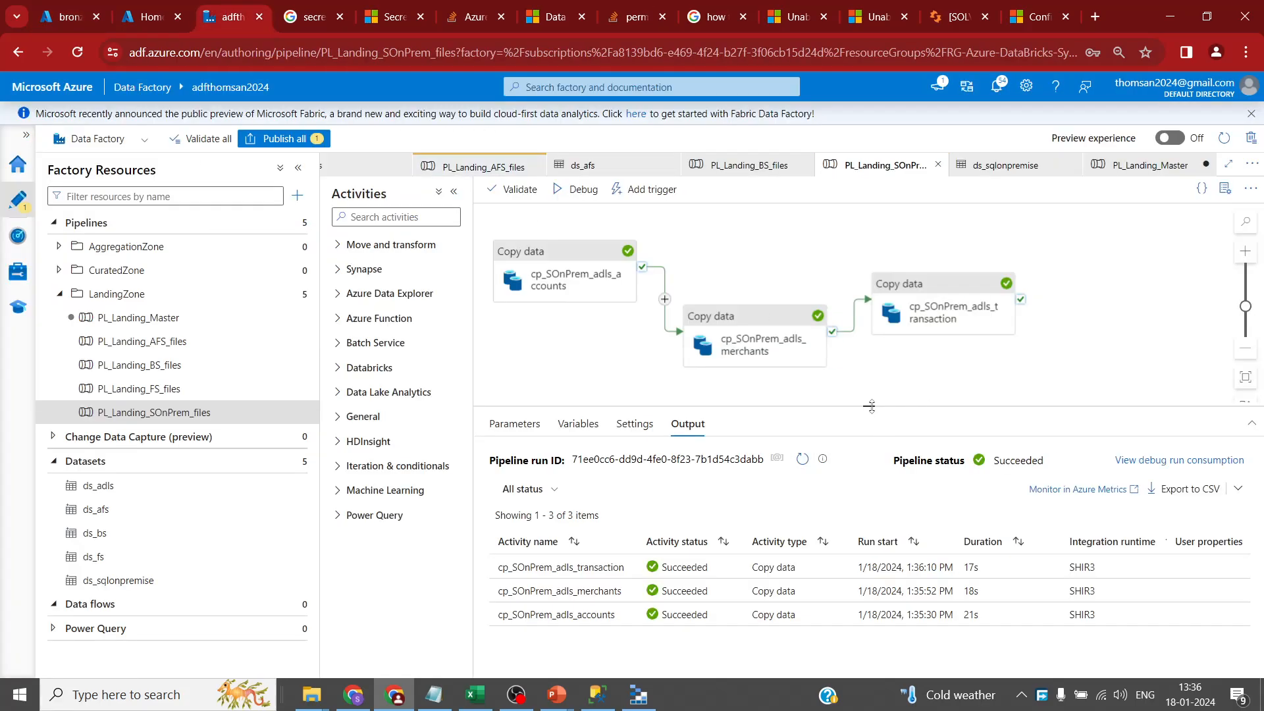
drag(871, 406, 870, 431)
click(70, 17)
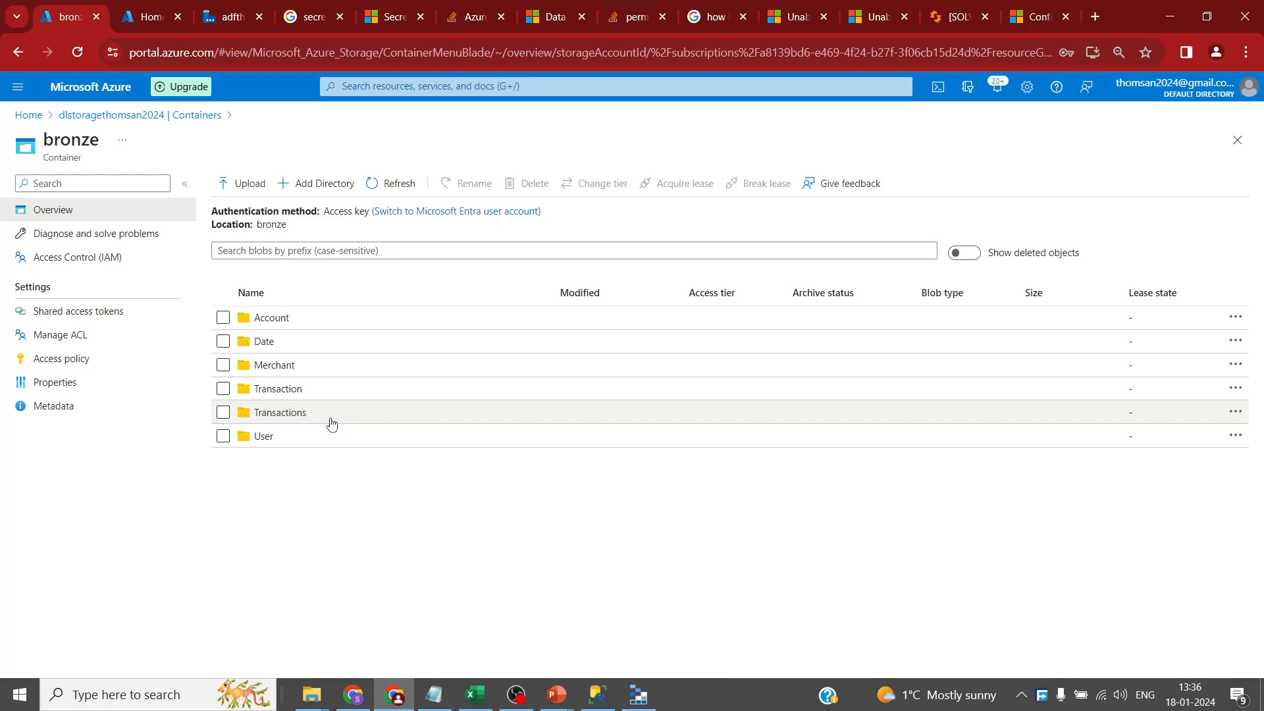
- Compare the Transactions folder with the Transaction folder holding Salestrans.csv
click(280, 413)
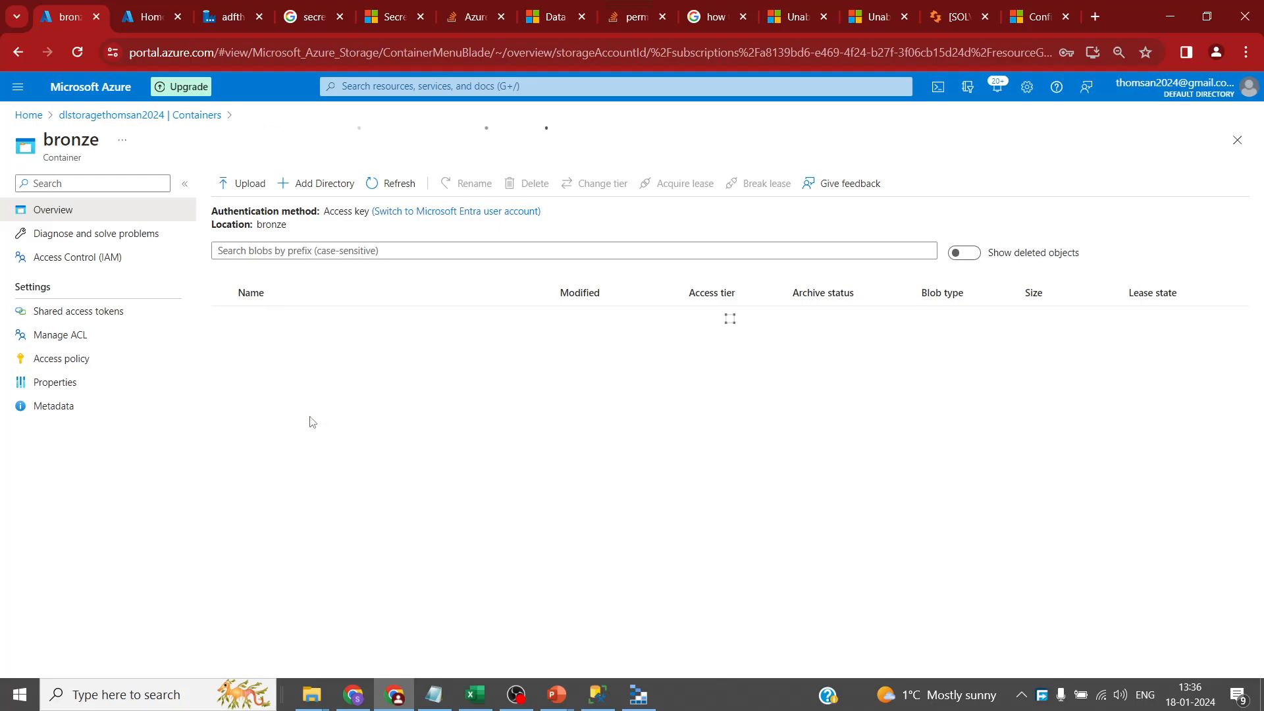
click(279, 227)
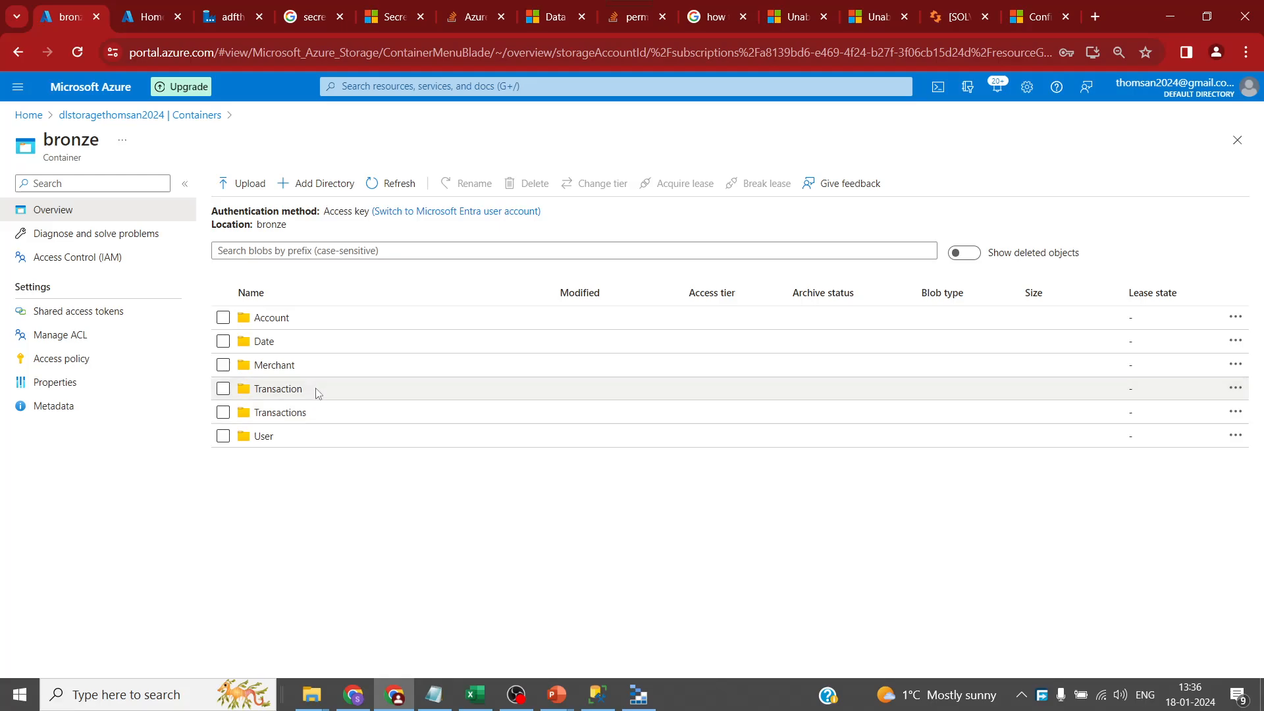
click(317, 392)
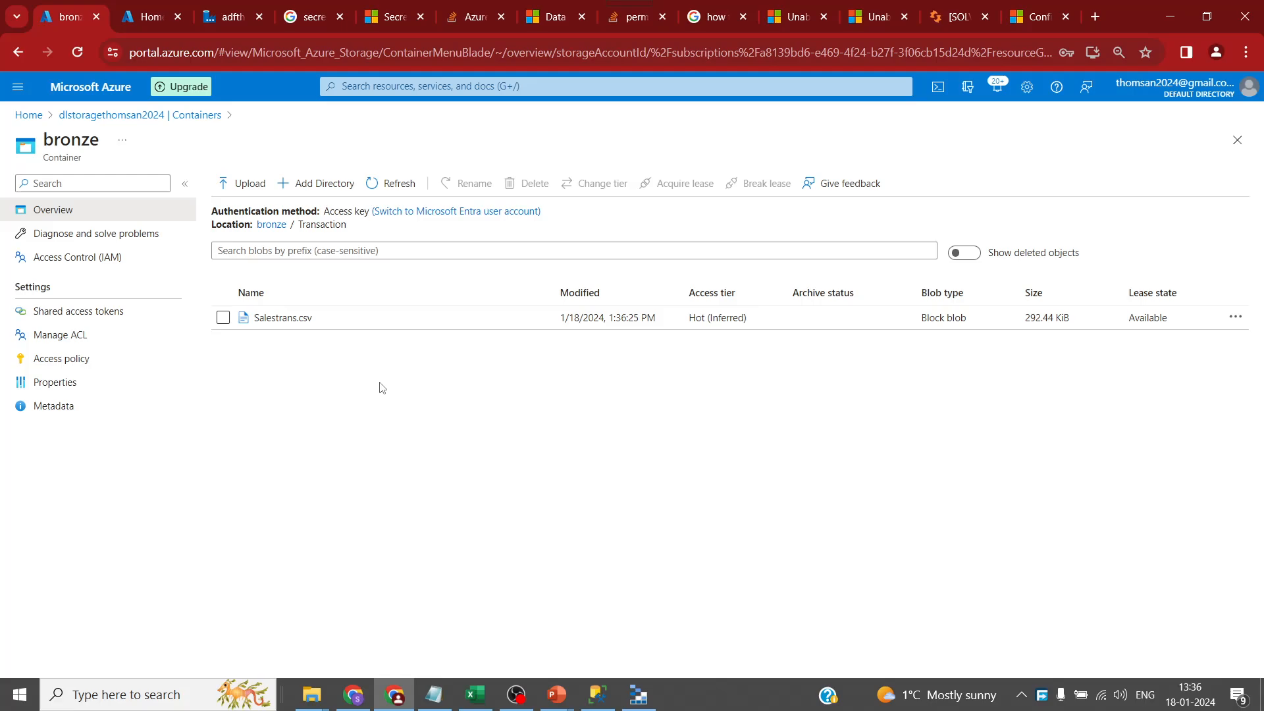
click(270, 225)
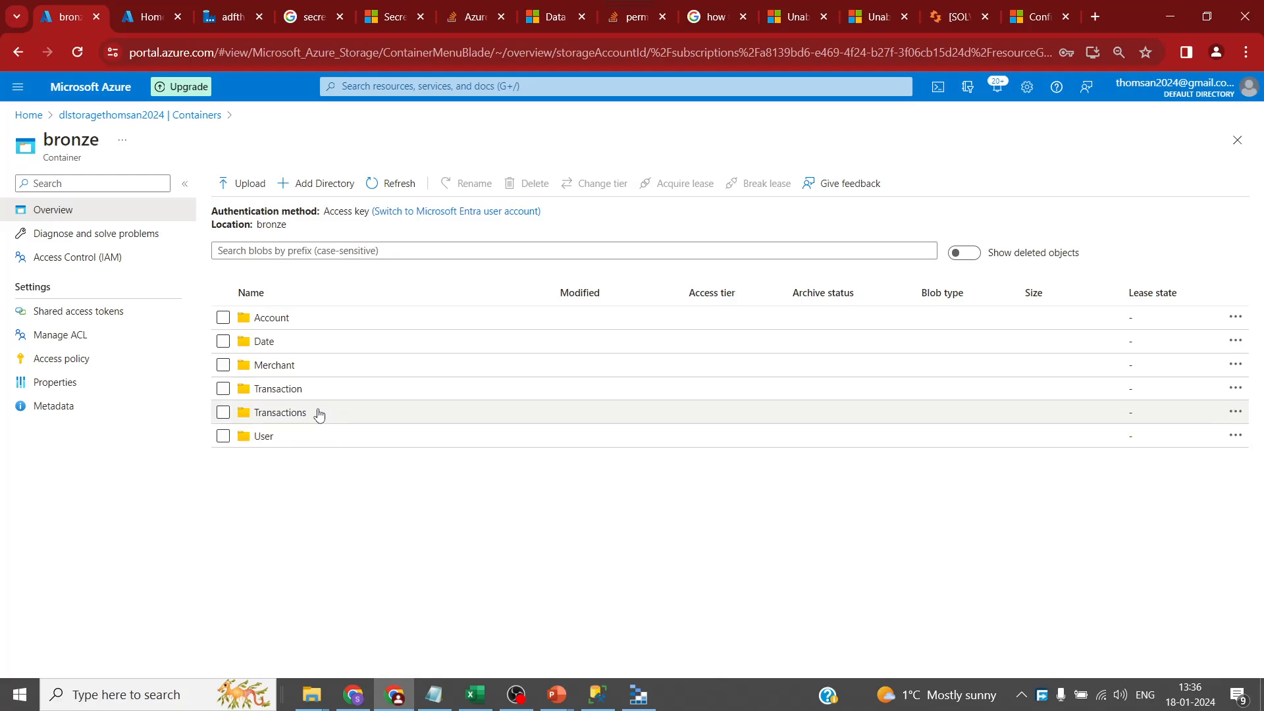
- Delete the duplicate Transactions folder and return to Data Factory
right_click(308, 418)
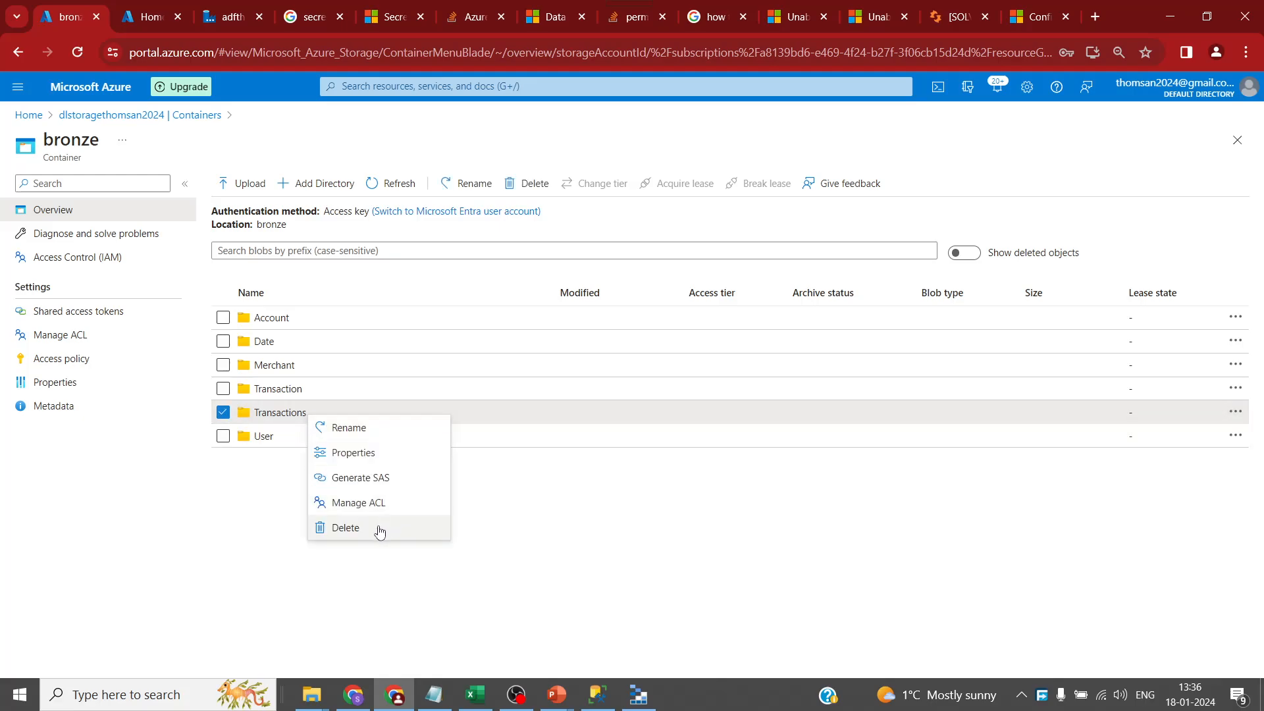
click(379, 527)
click(257, 287)
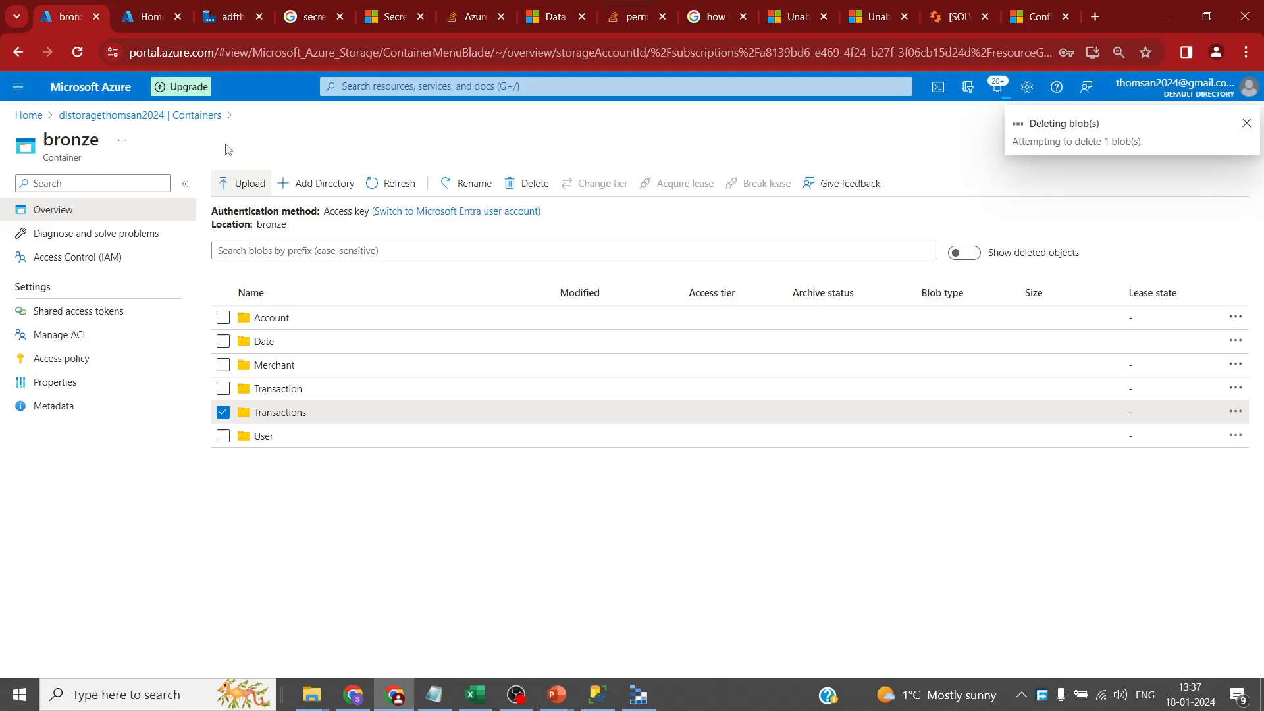
click(235, 9)
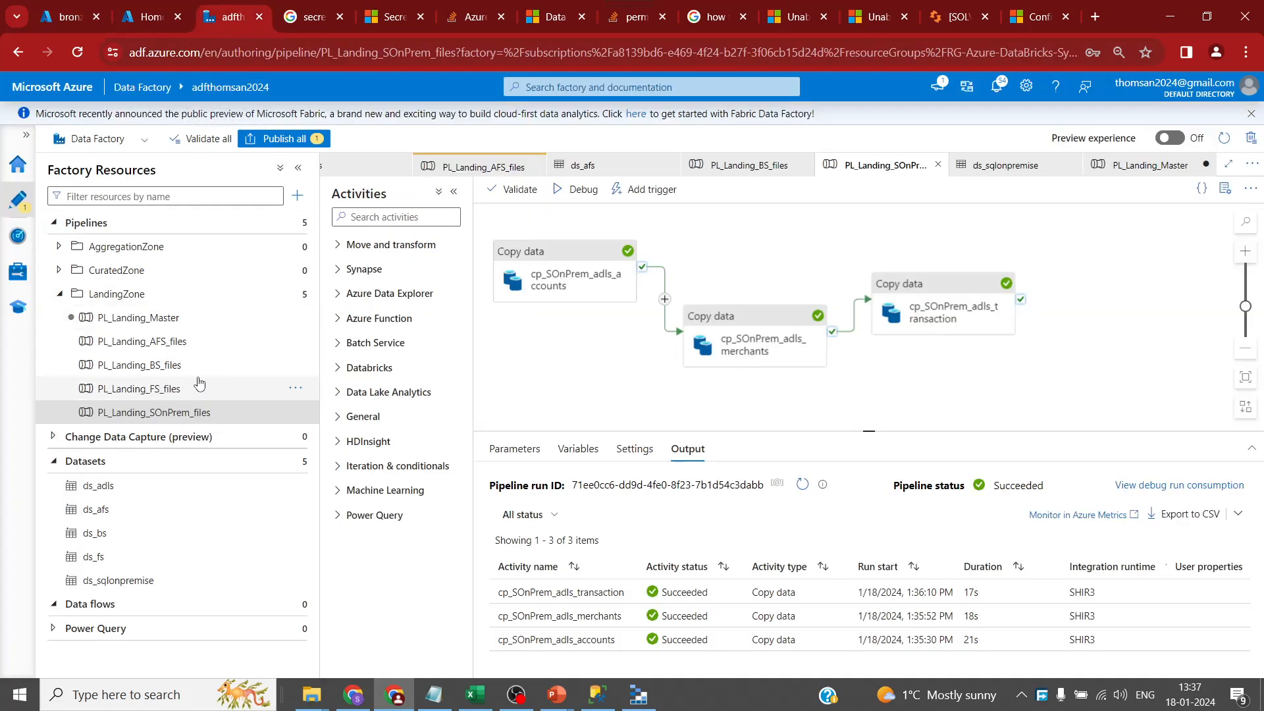
- Set PL_Landing_BS_files' Copy data sink FolderName to Transaction; a Publish all attempt shows validation errors
click(161, 365)
click(859, 298)
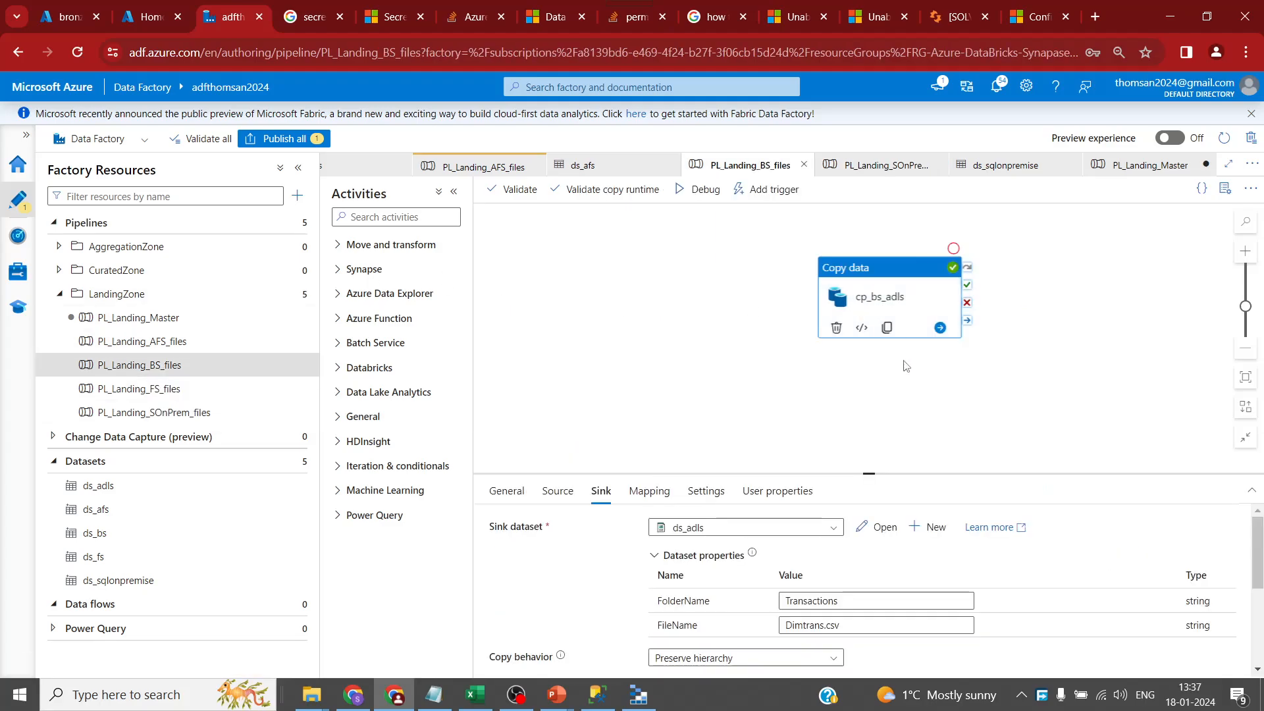
drag(872, 471, 849, 308)
click(844, 437)
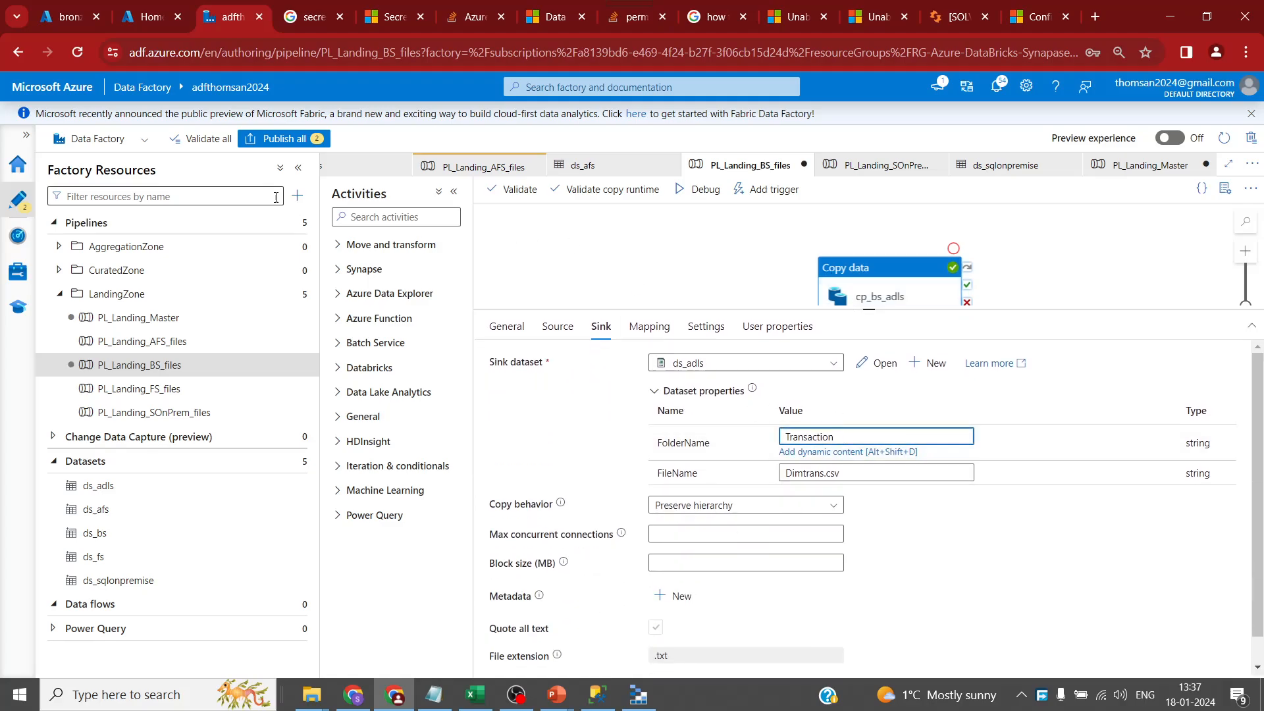
click(283, 139)
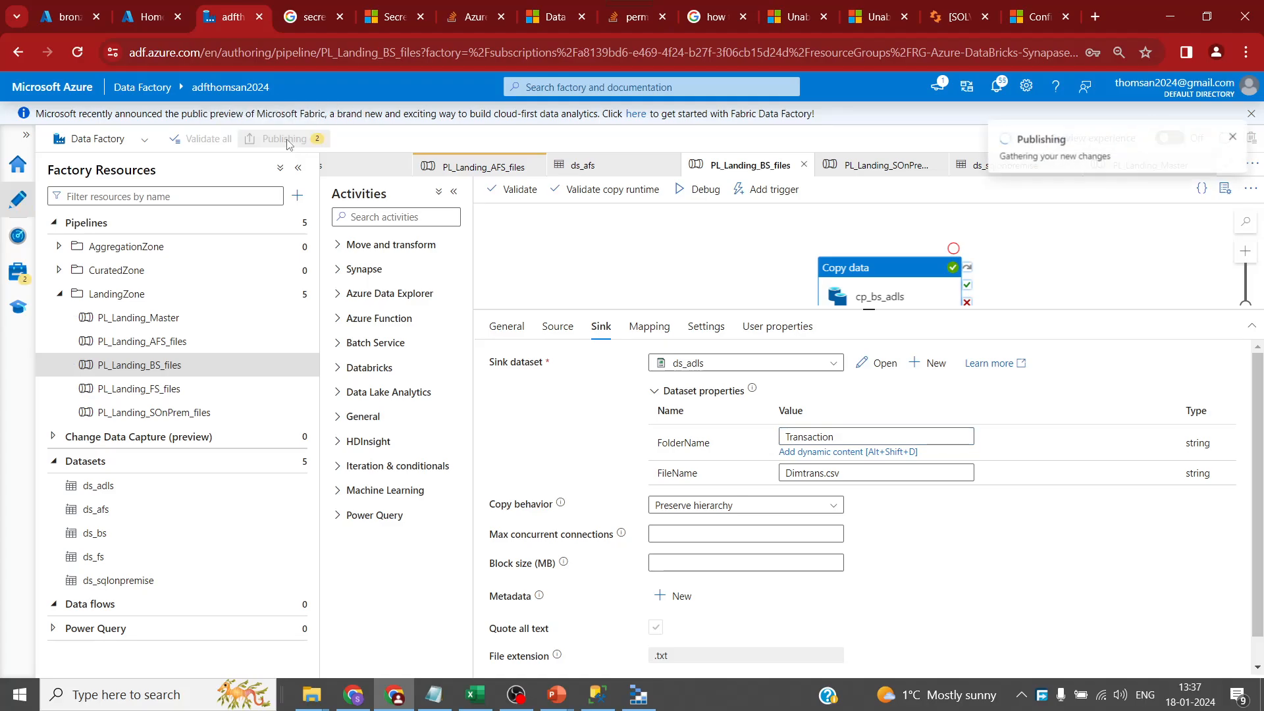
click(1235, 138)
click(990, 658)
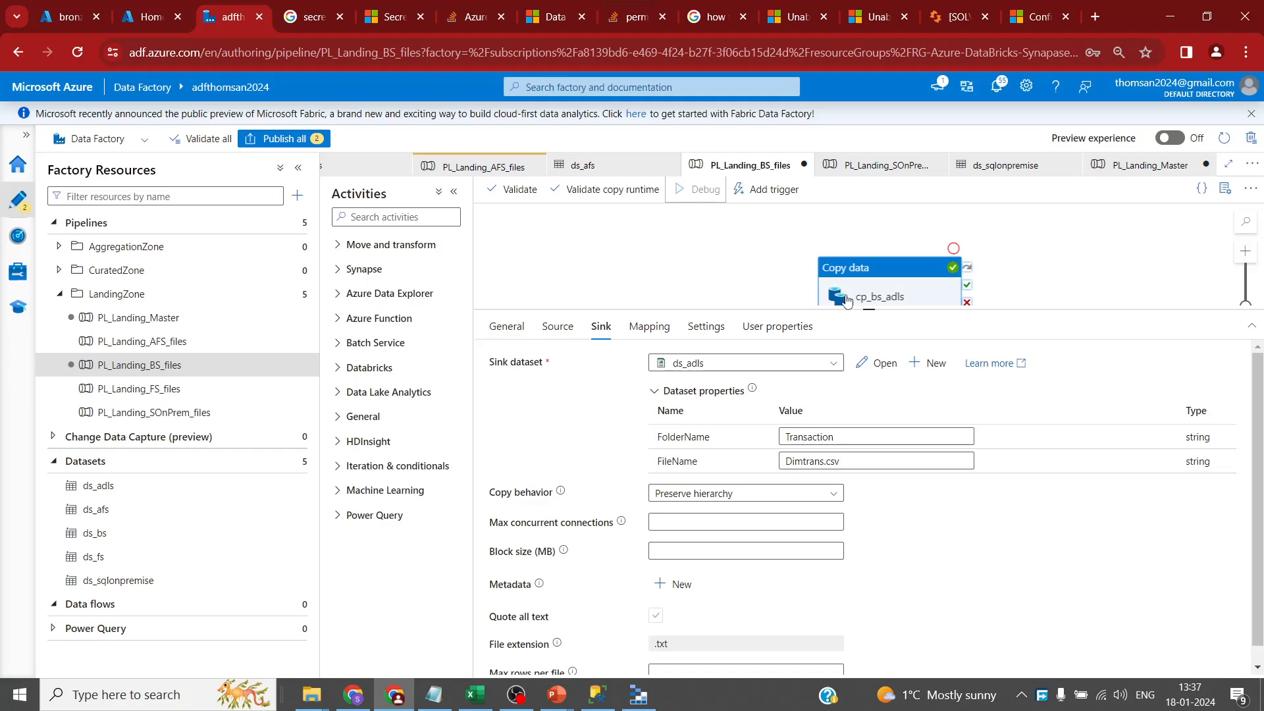
- Debug-run PL_Landing_BS_files, refresh its progress, then go to PL_Landing_Master
click(821, 291)
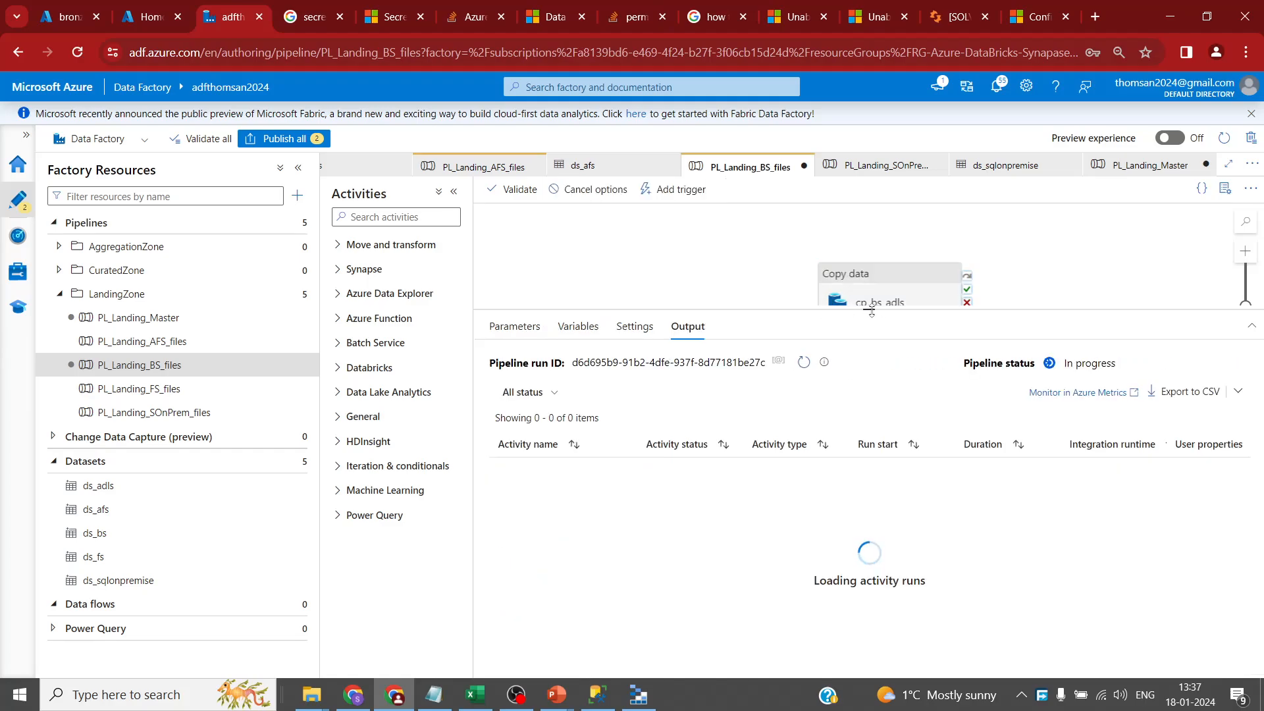
drag(871, 309, 869, 380)
click(805, 434)
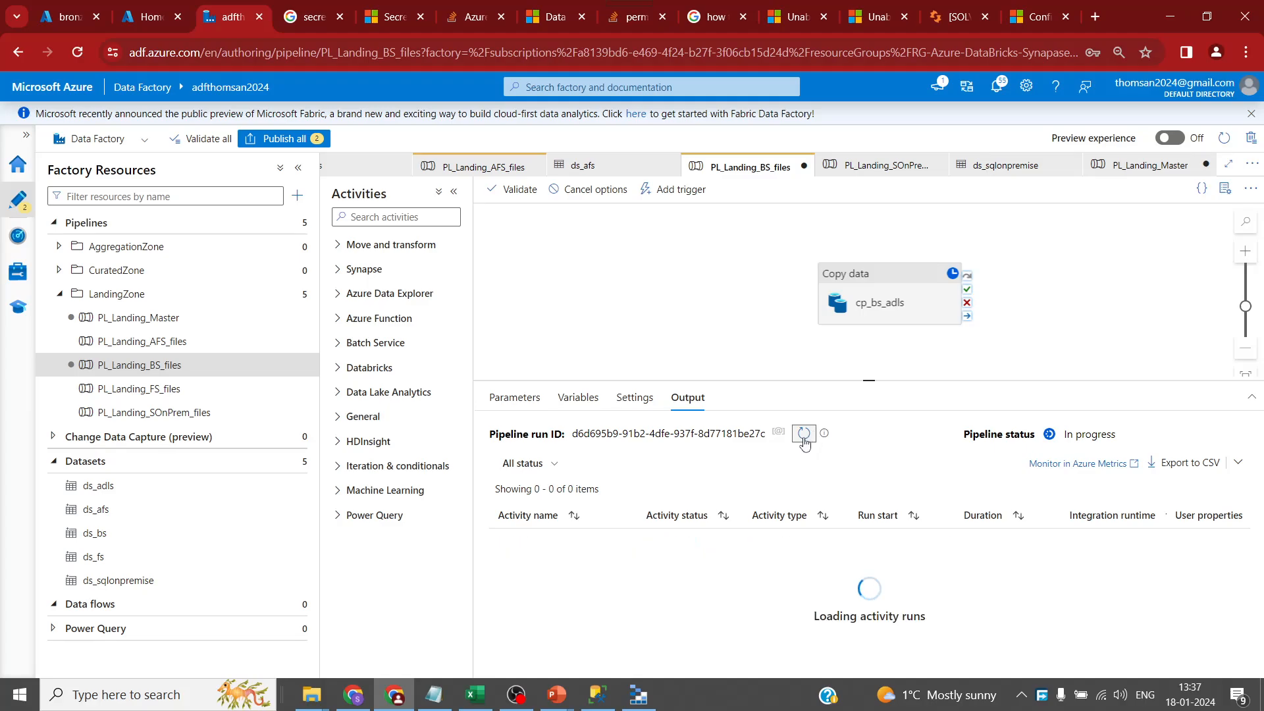
click(804, 434)
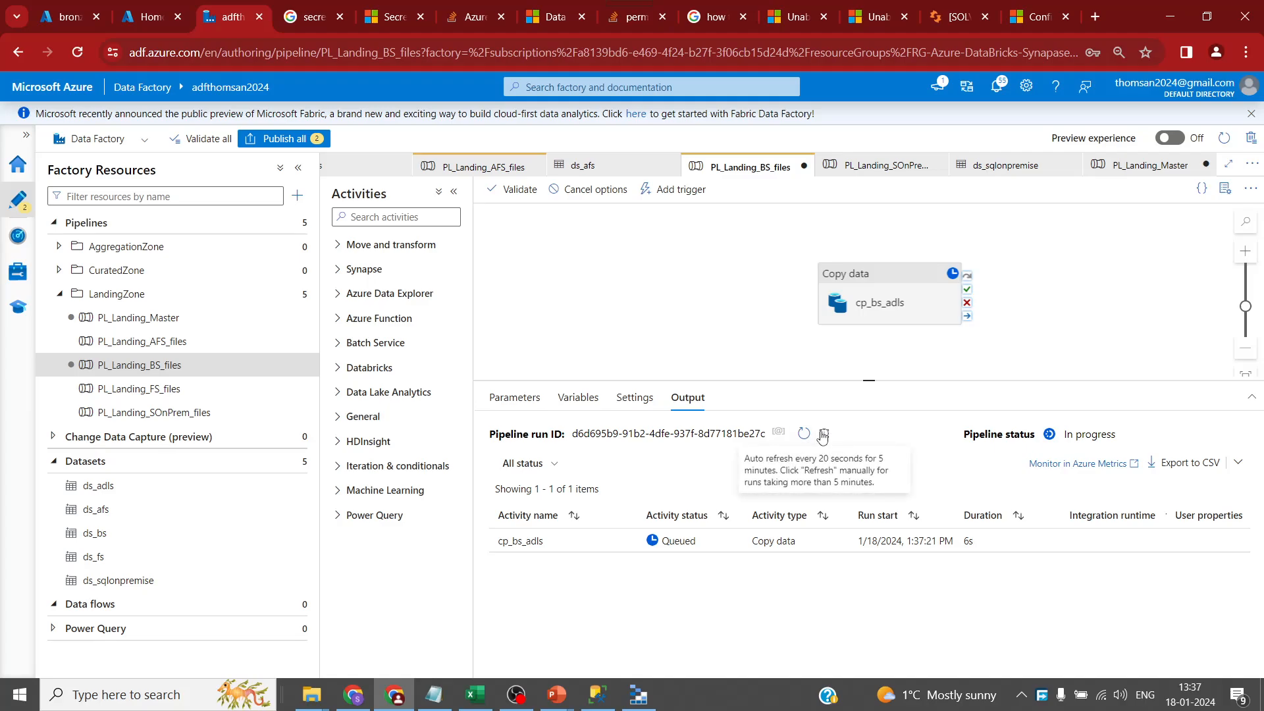
click(803, 433)
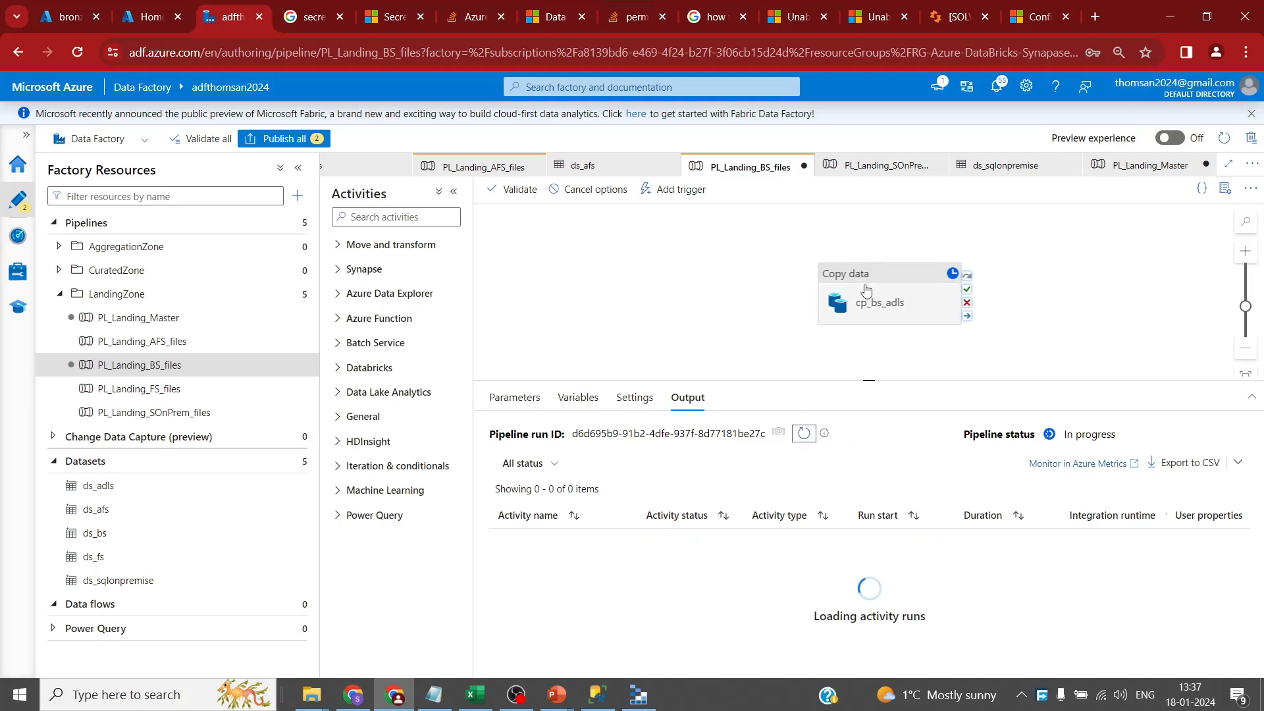
click(1142, 166)
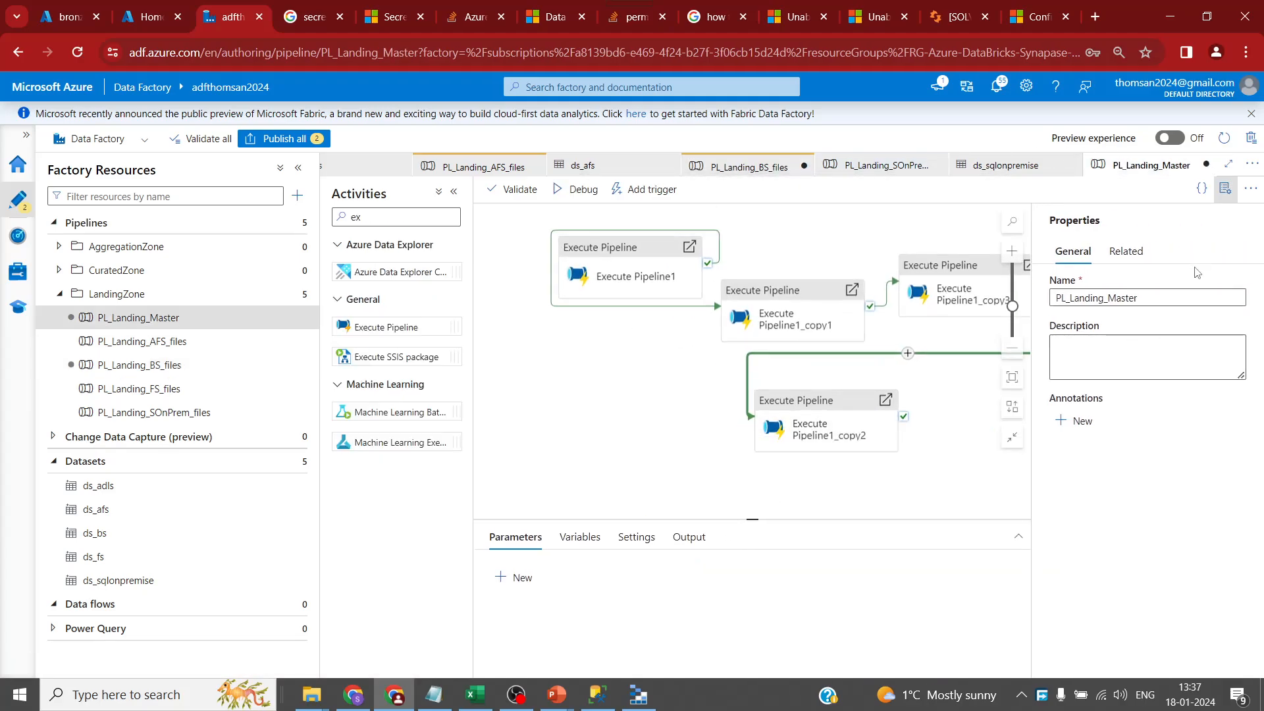
- Rename the first Execute Pipeline activity PL_Landing_AFS_files using the copied pipeline name
click(1224, 189)
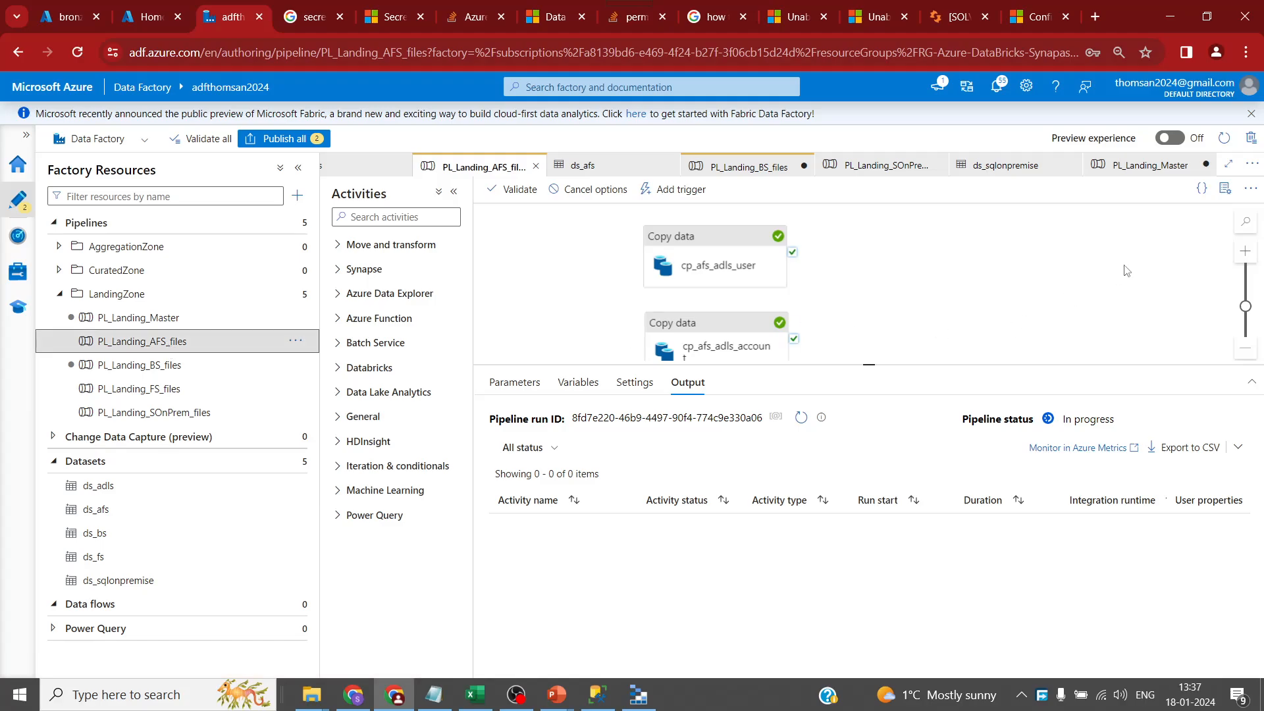
click(1225, 189)
click(1162, 300)
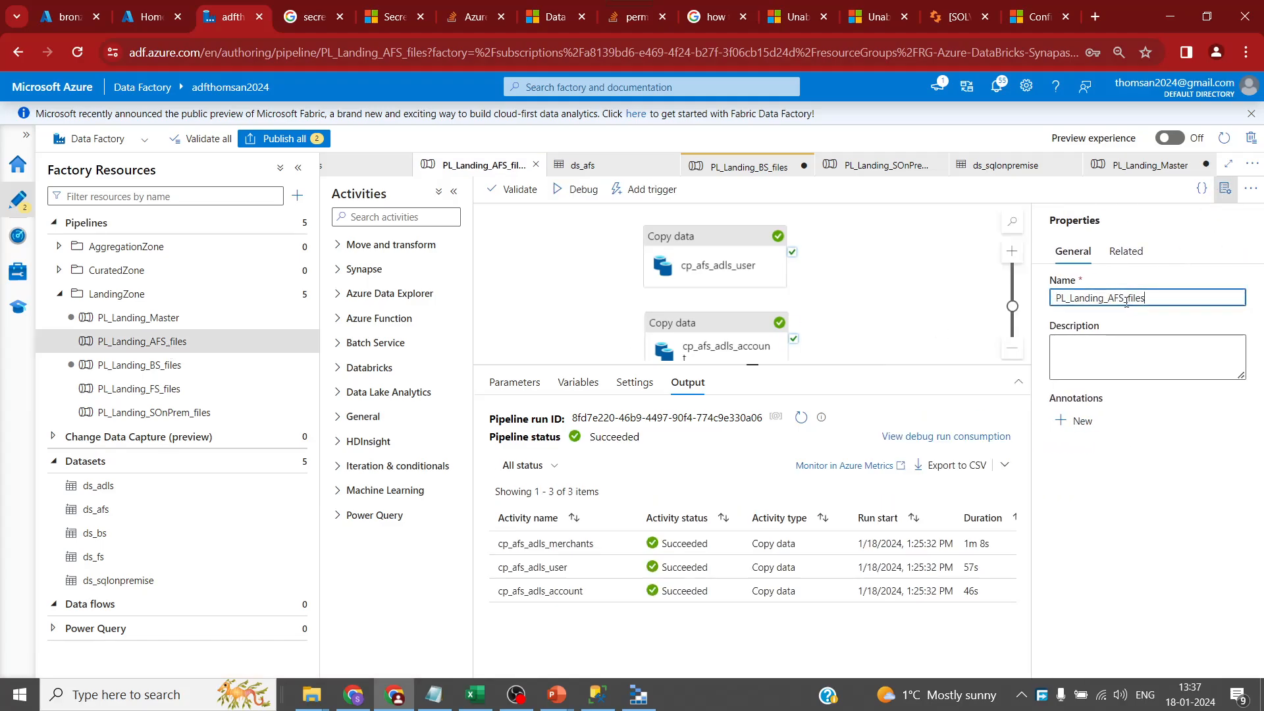
double_click(1128, 298)
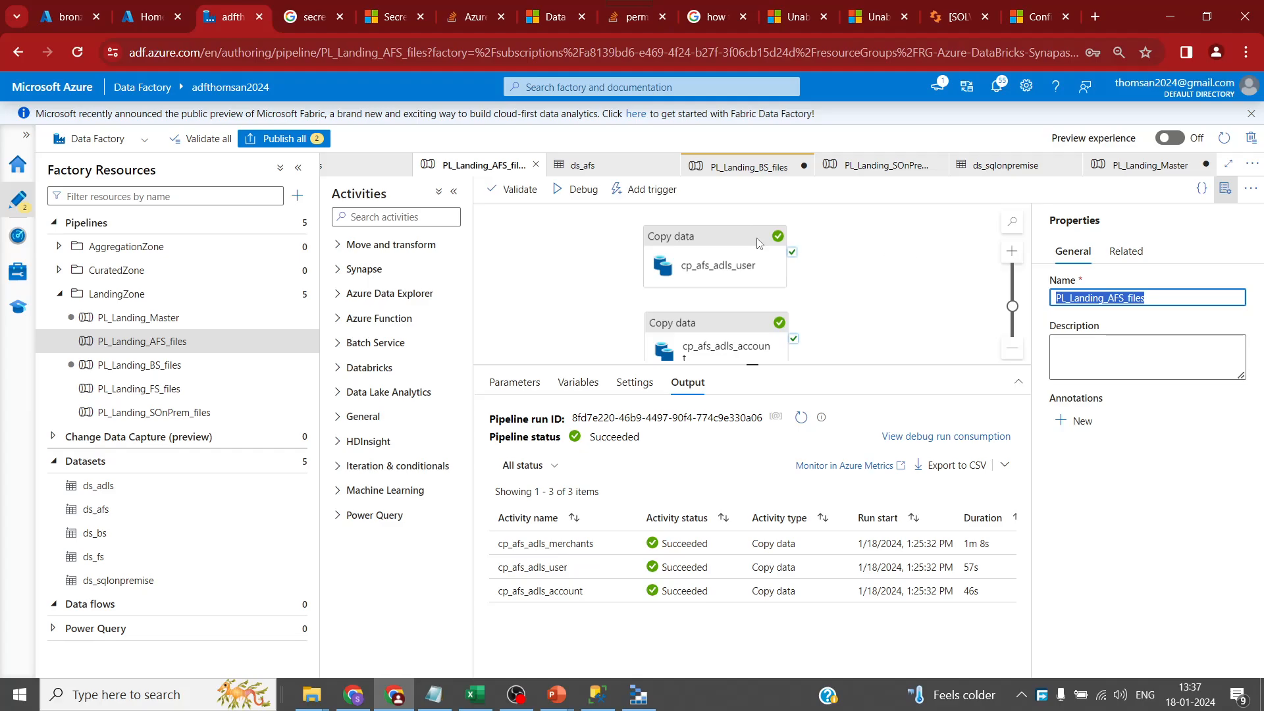
click(1137, 165)
click(632, 270)
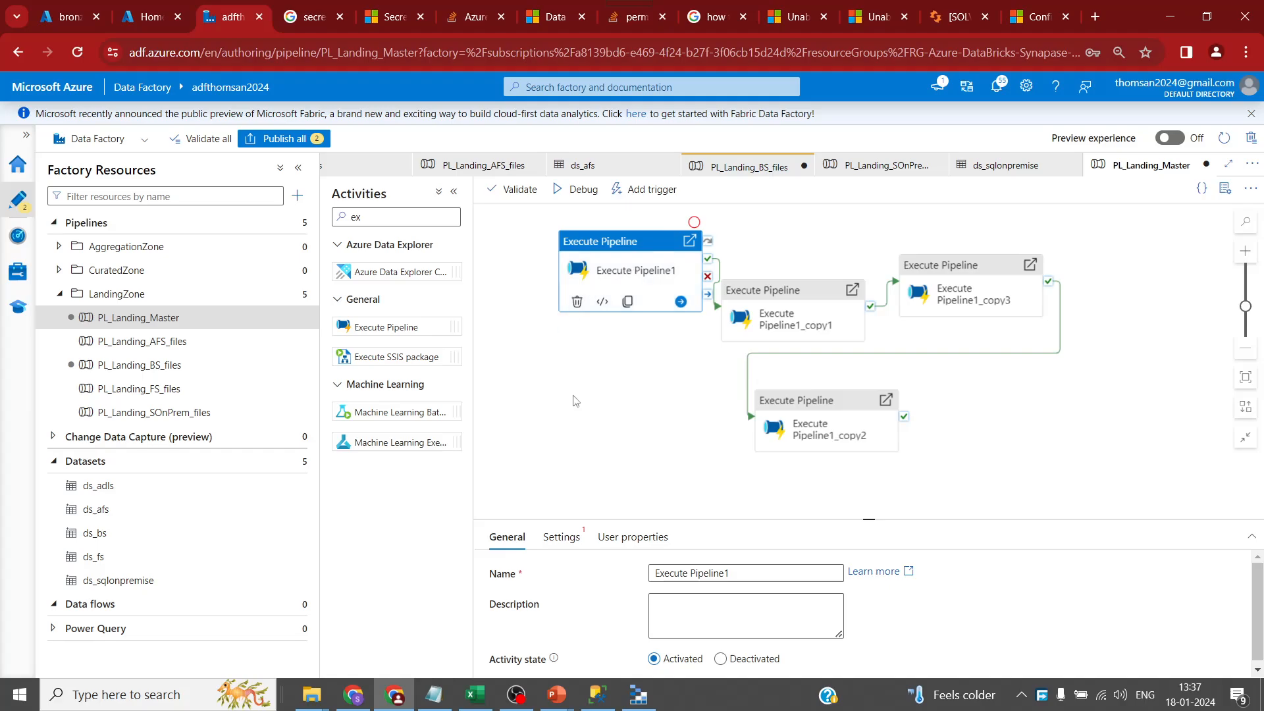
triple_click(745, 571)
key(ctrl+v)
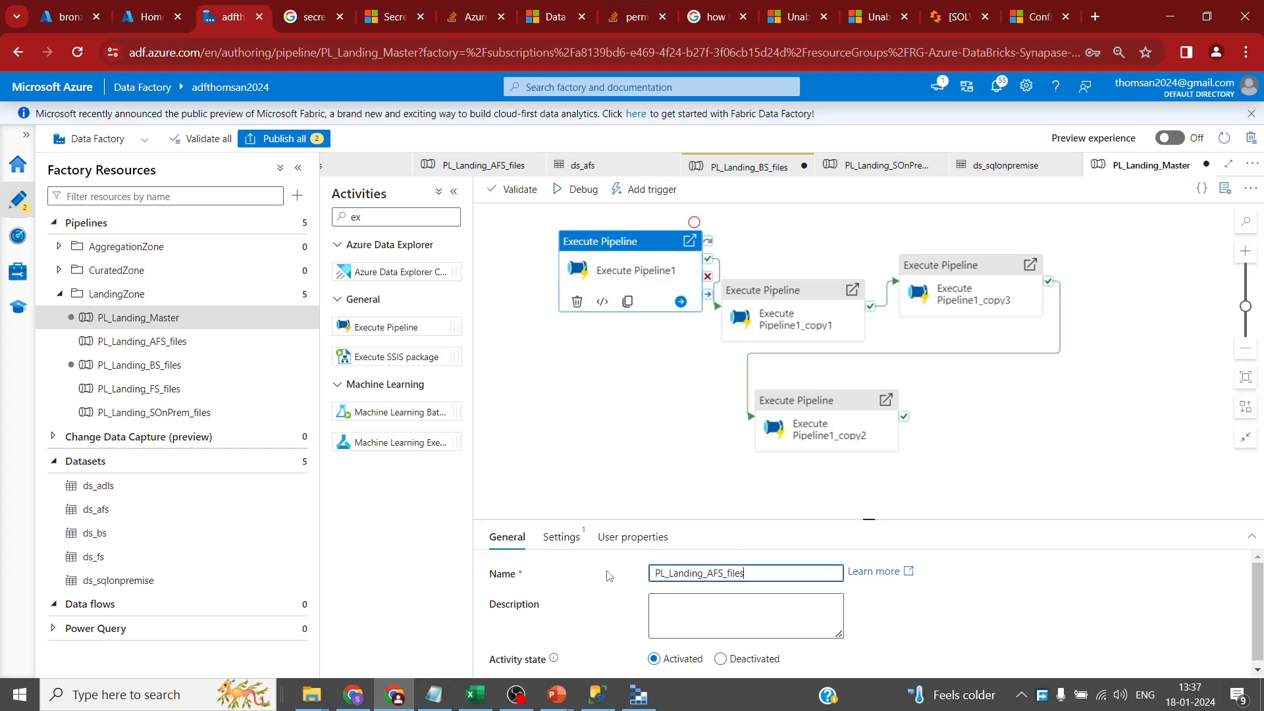
click(875, 524)
drag(870, 520, 869, 454)
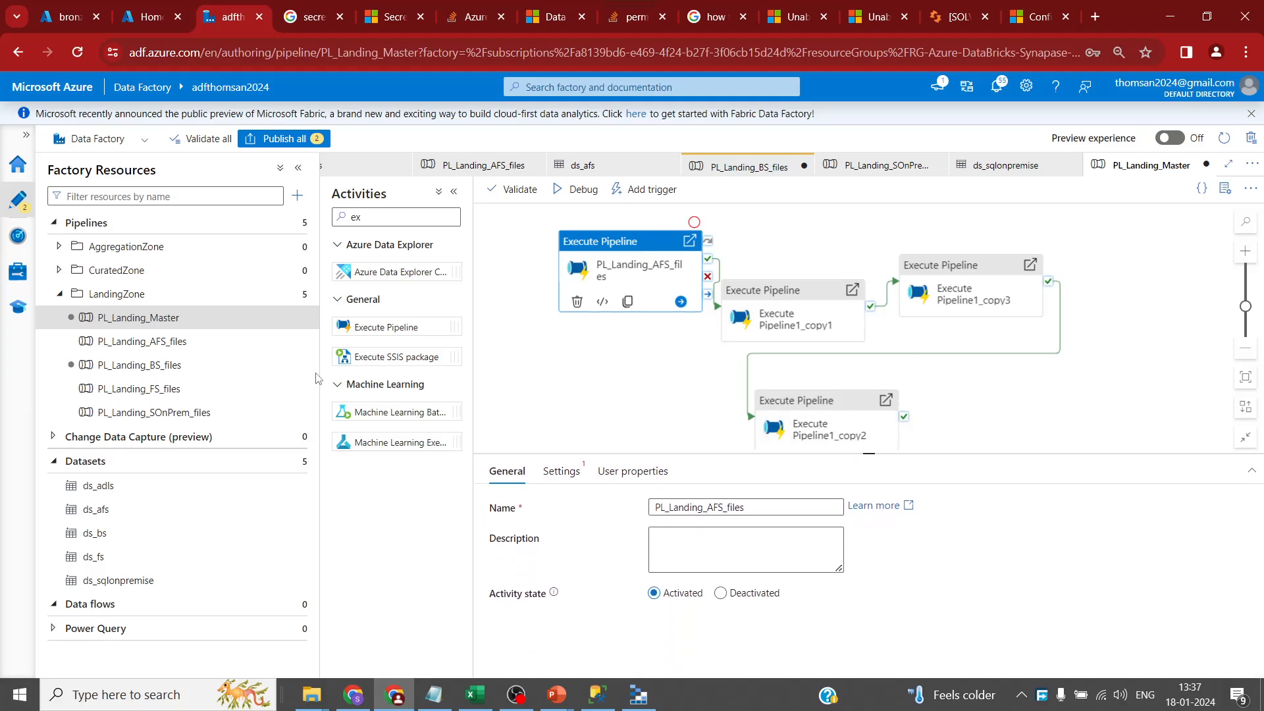
- Rename the second activity PL_Landing_BS_files using the copied pipeline name
click(171, 369)
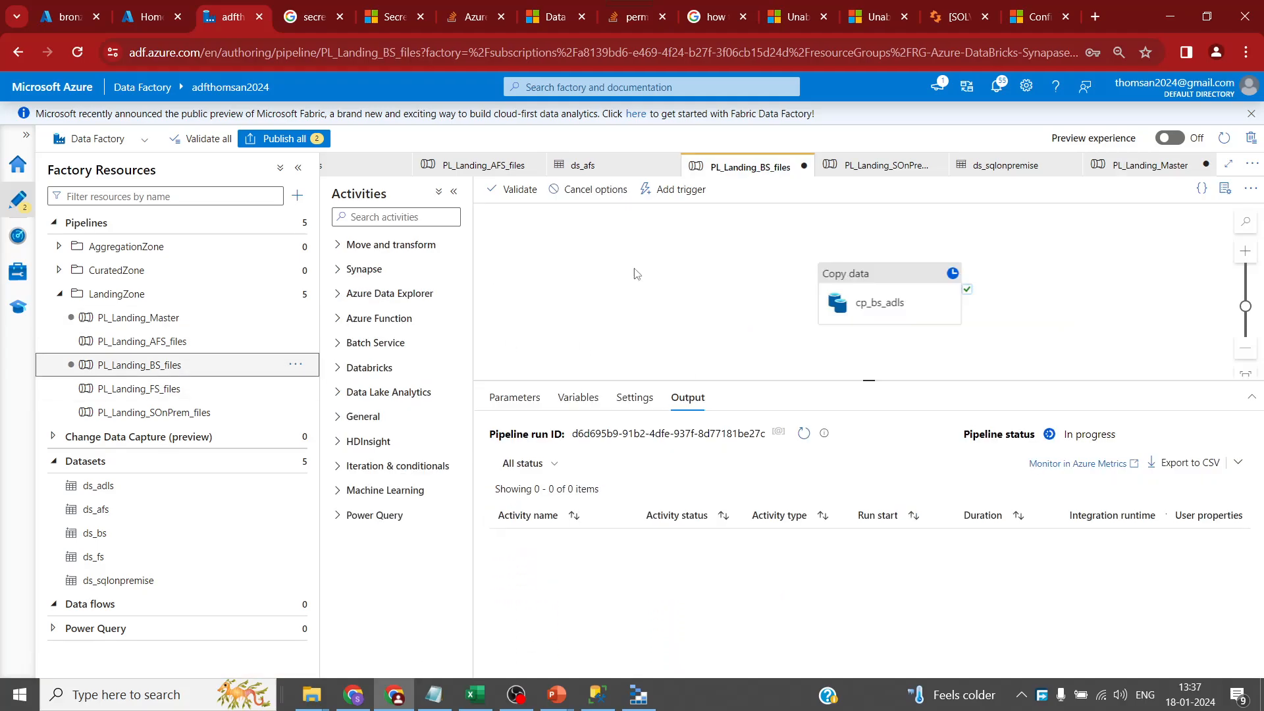
click(1225, 188)
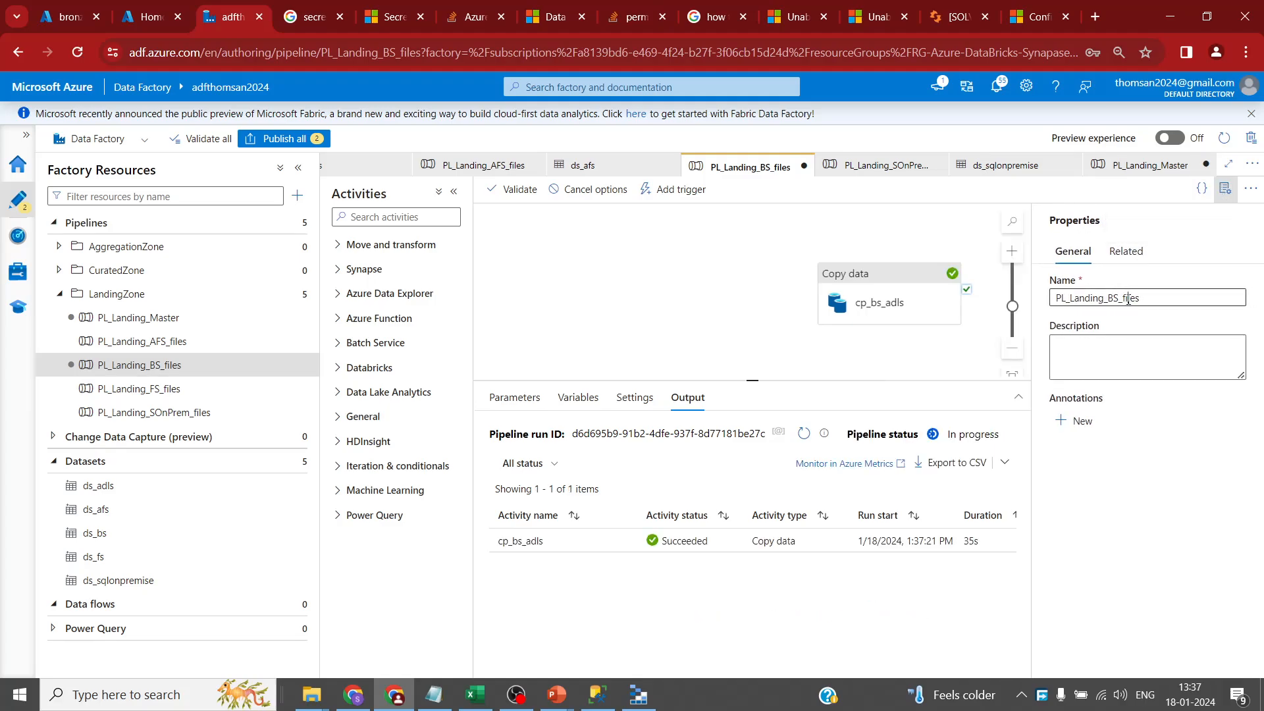
double_click(1126, 300)
click(1148, 166)
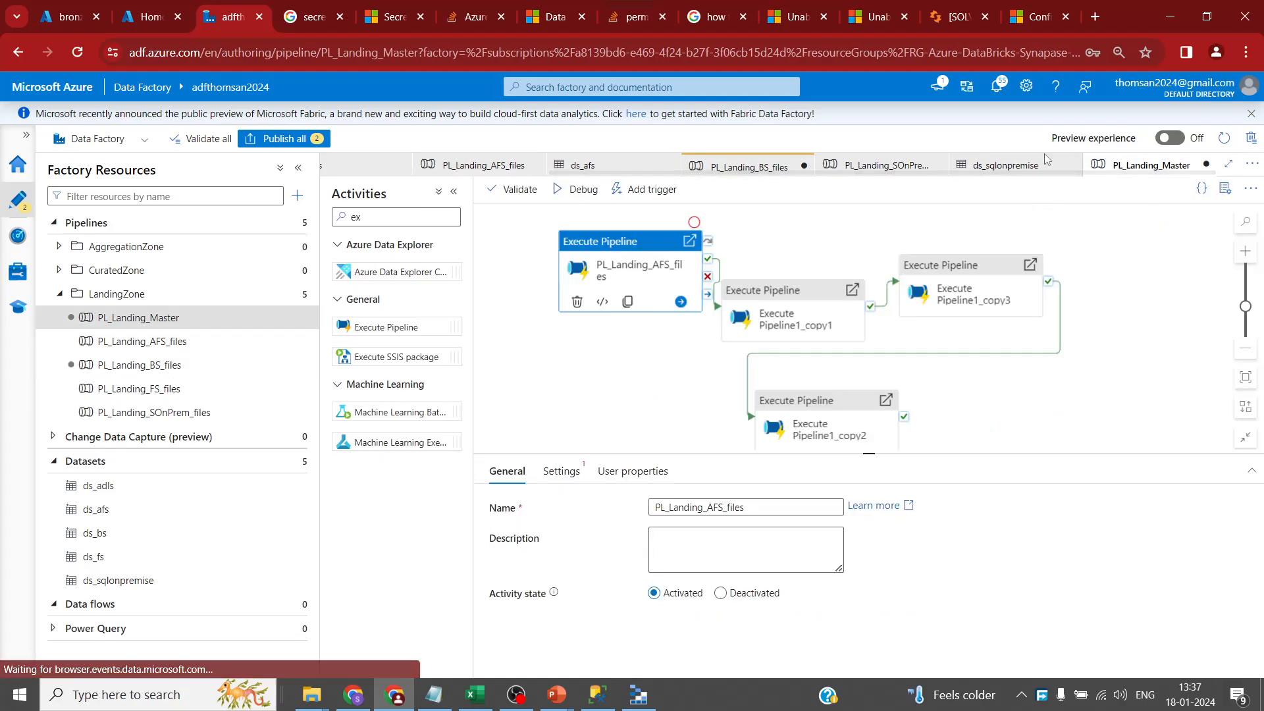
click(777, 313)
click(770, 510)
key(ctrl+a)
key(ctrl+v)
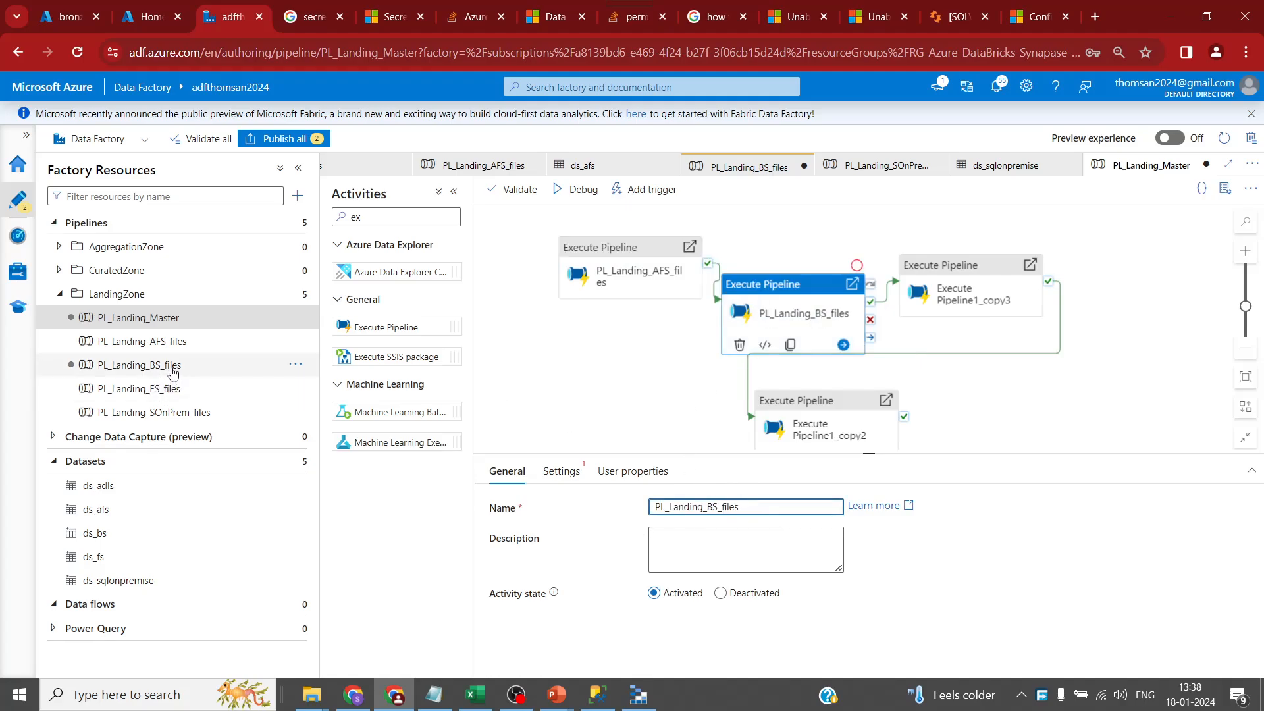
- Copy the PL_Landing_FS_files pipeline name and return to PL_Landing_Master
click(123, 389)
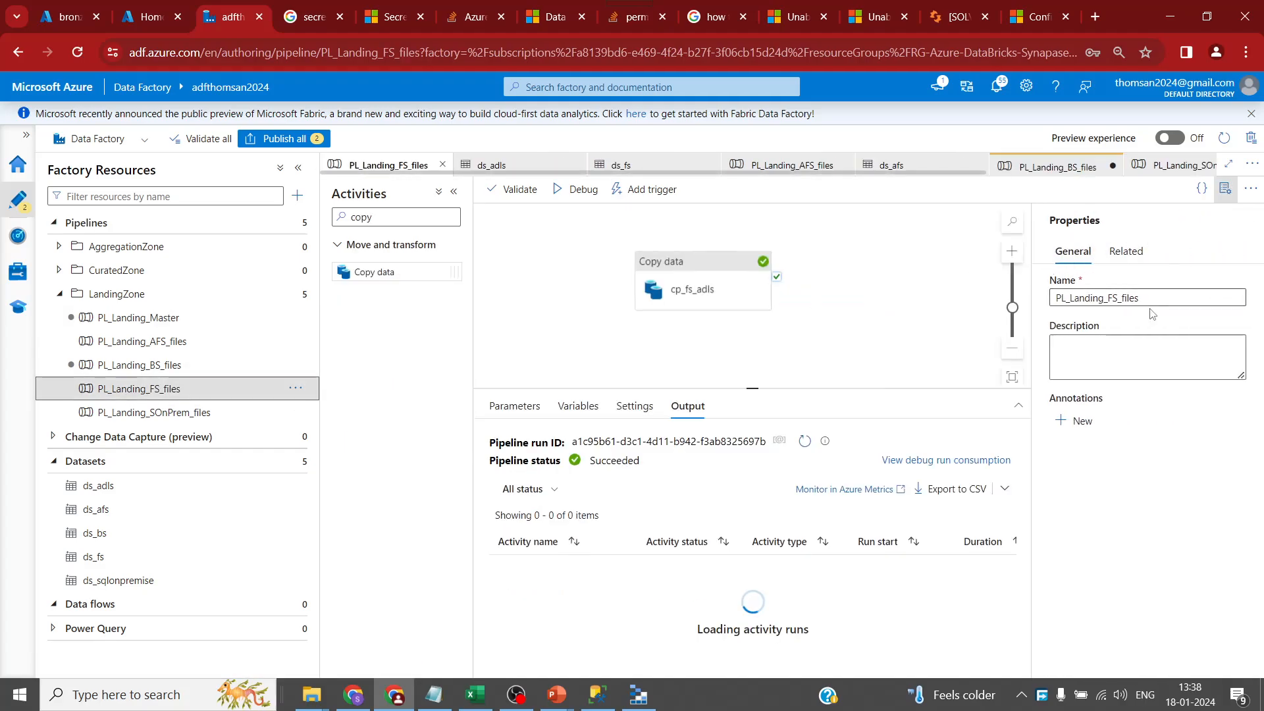
key(ctrl+a)
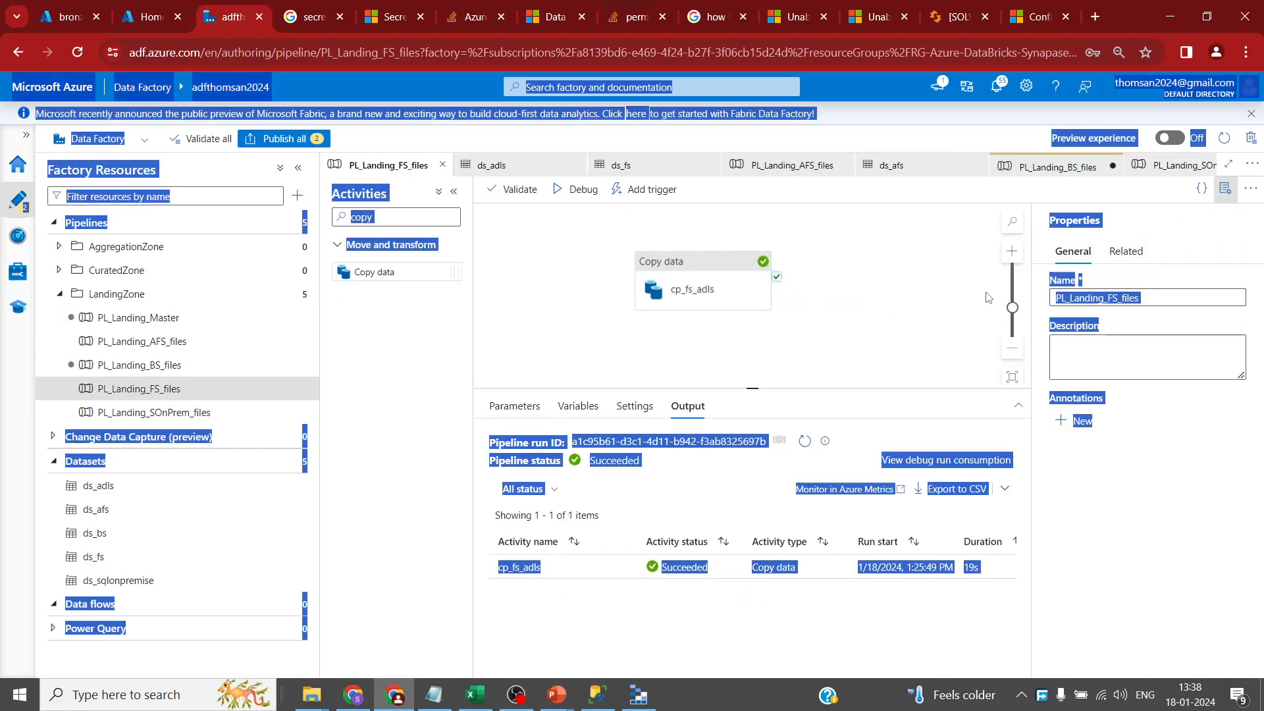
click(1149, 297)
key(ctrl+a)
key(ctrl+c)
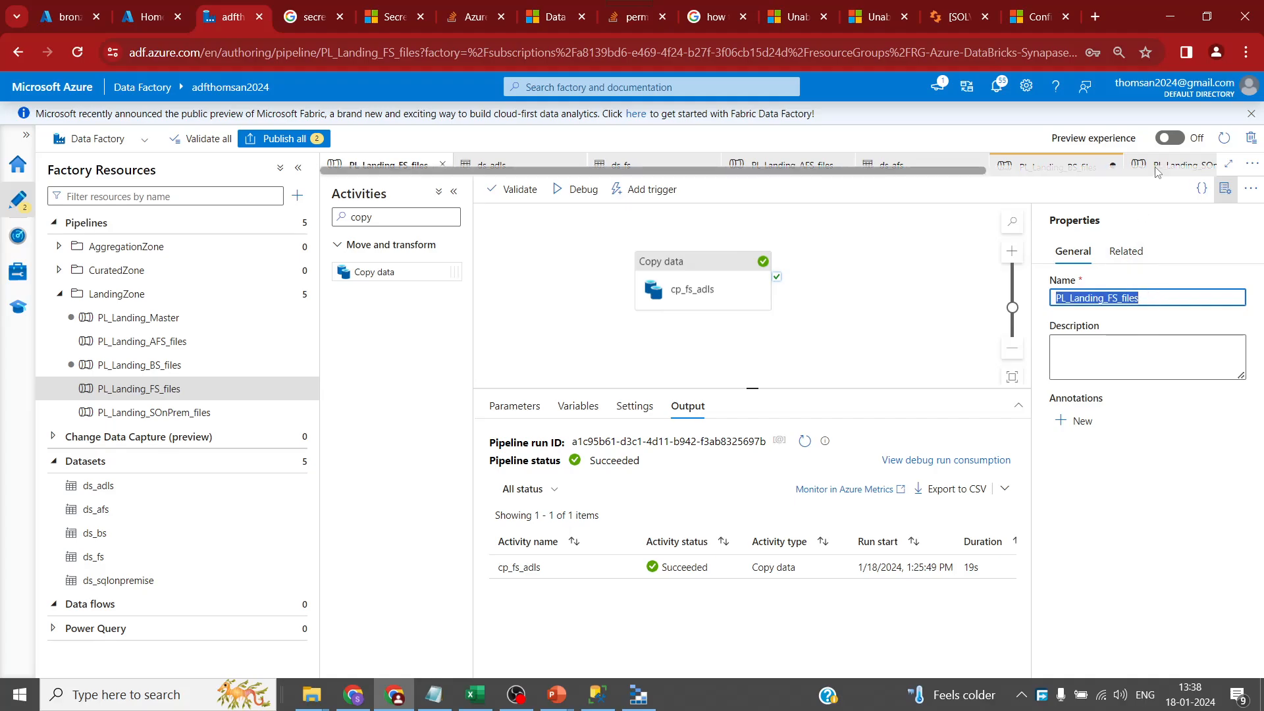
click(1182, 169)
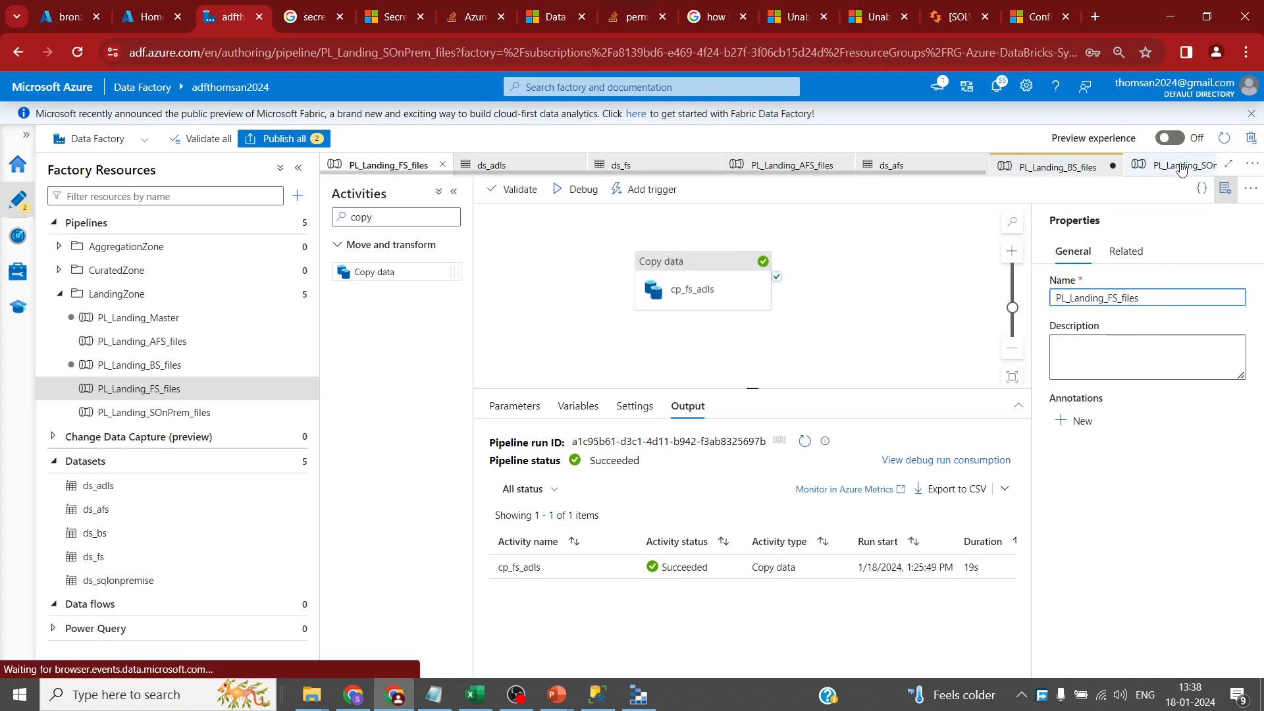
click(815, 169)
click(1071, 166)
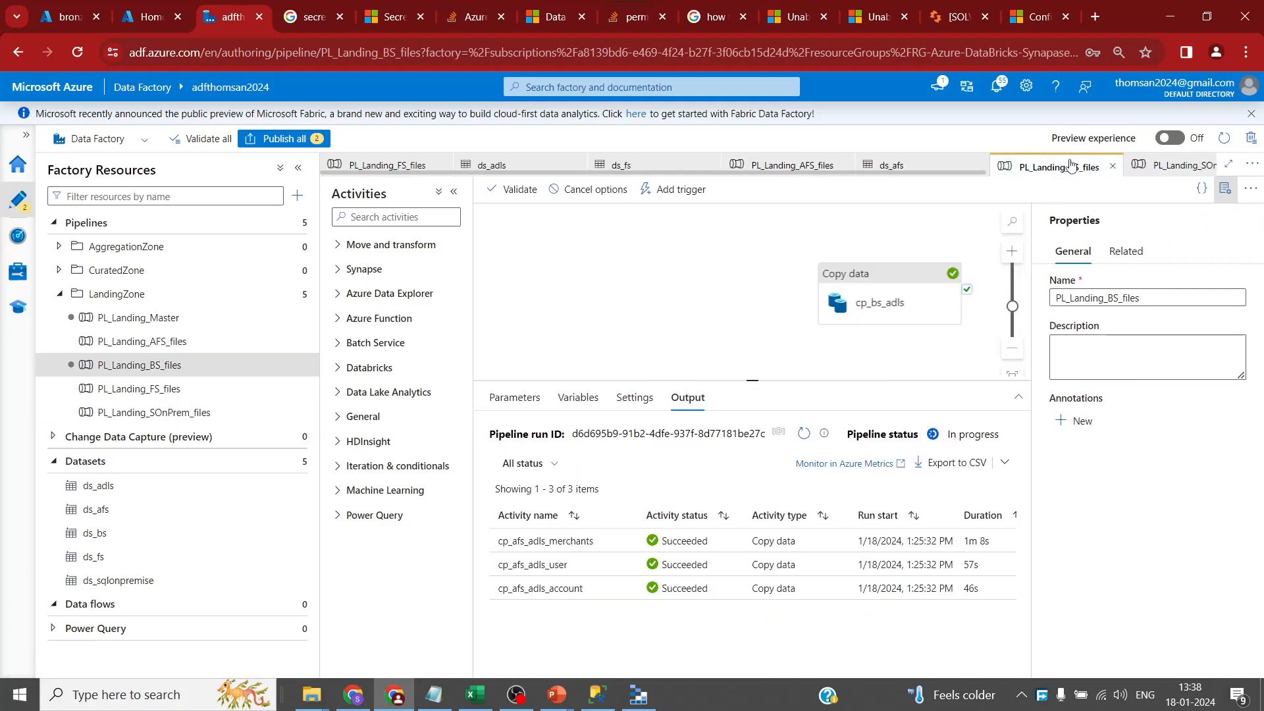
click(160, 319)
- Rename the third activity PL_Landing_FS_files and set it to invoke PL_Landing_FS_files
click(948, 295)
click(755, 505)
key(ctrl+a)
key(ctrl+v)
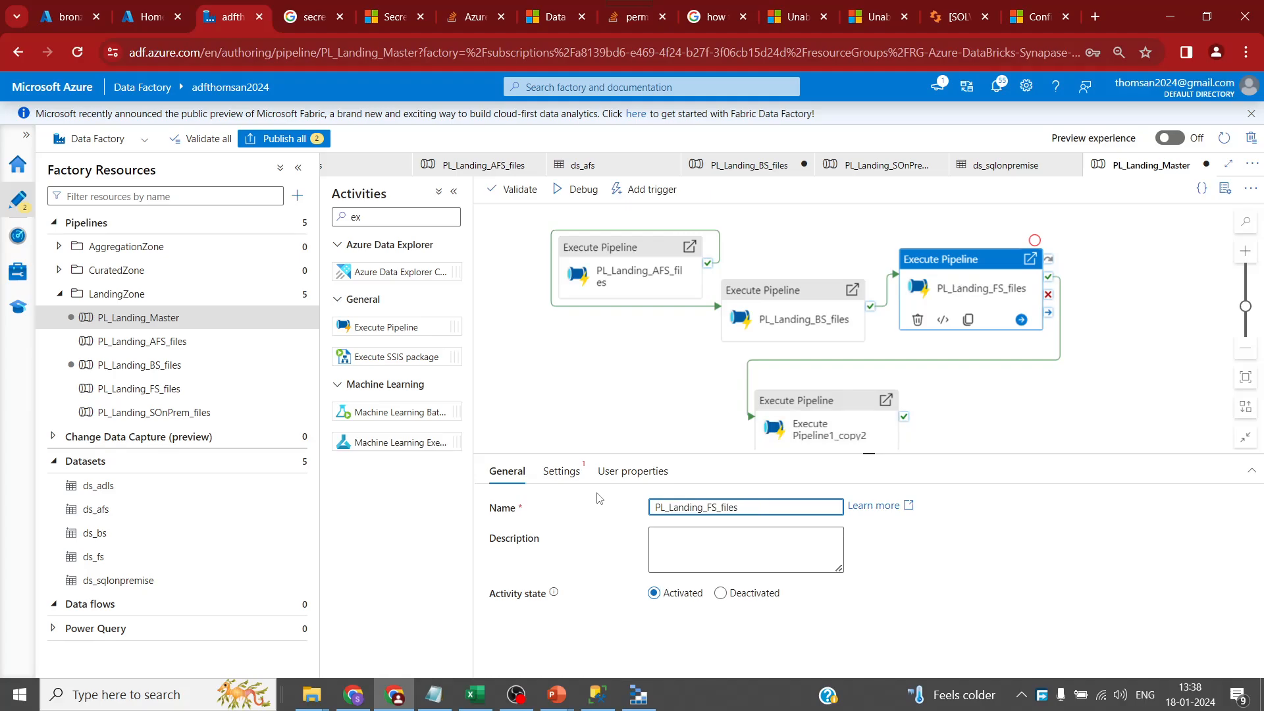
click(561, 471)
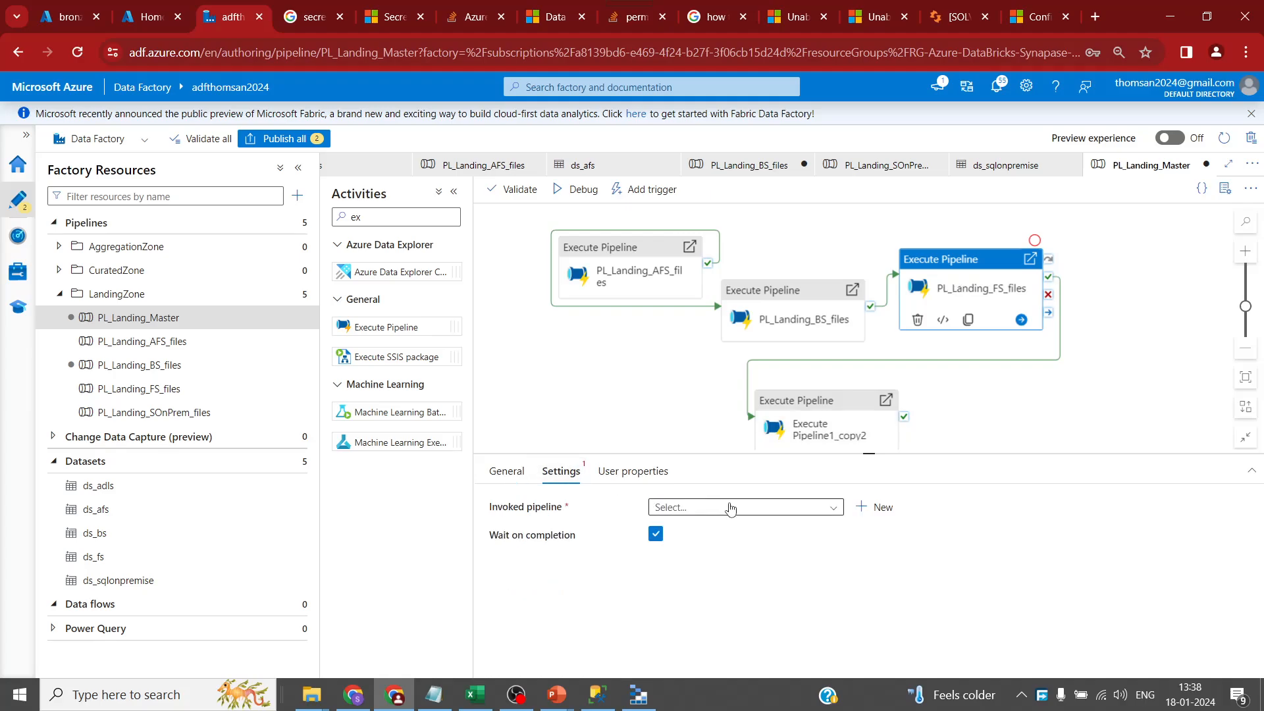
click(730, 508)
key(ctrl+v)
key(ctrl+v)
key(ctrl+a)
key(ctrl+v)
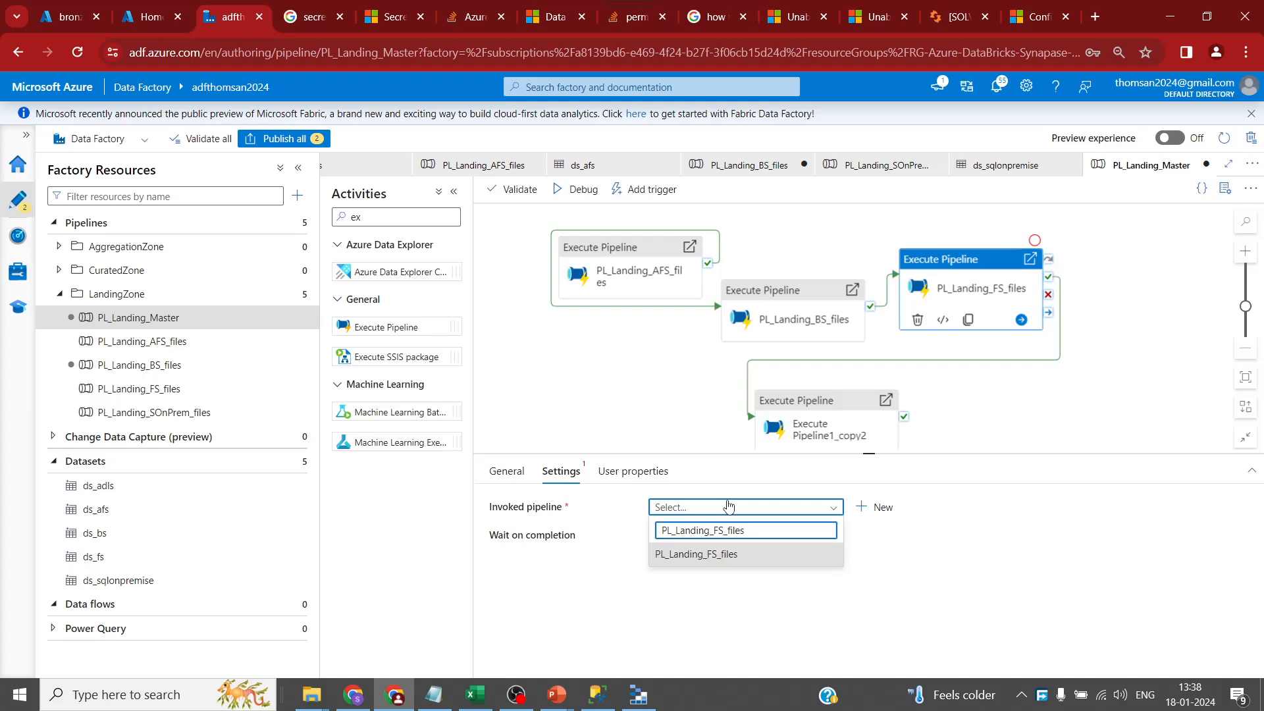
click(718, 553)
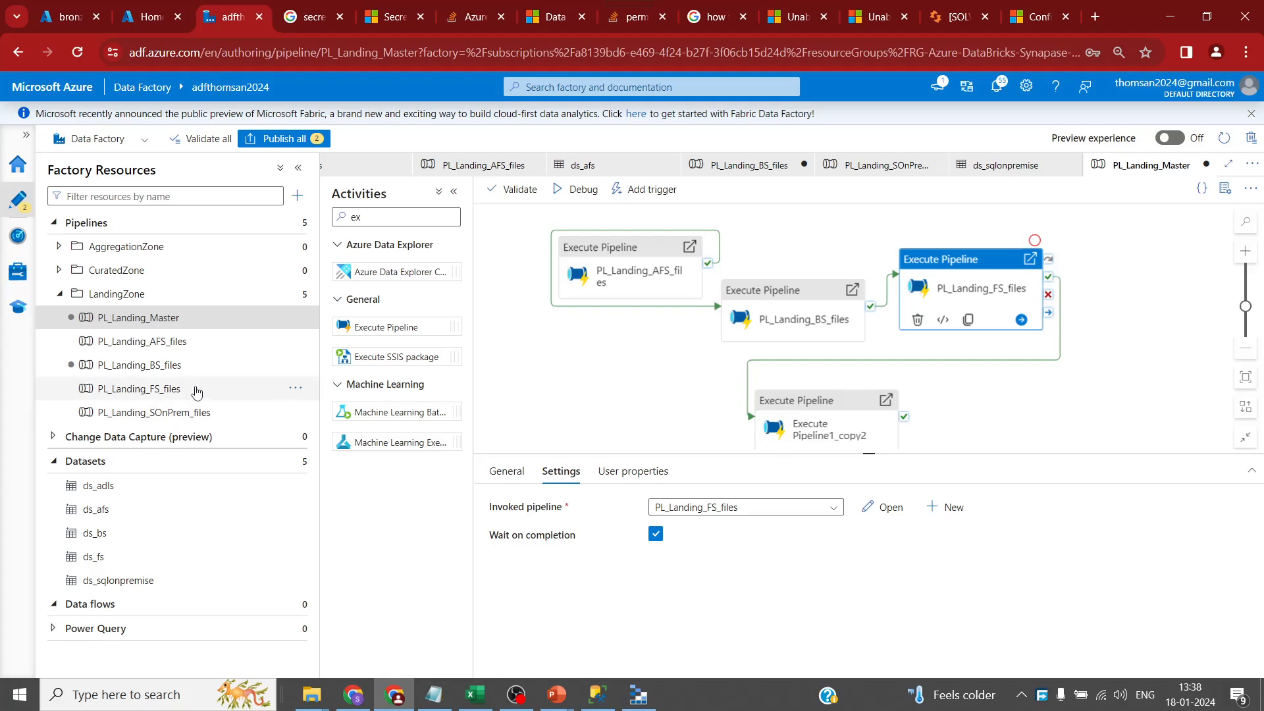
- Rename the fourth activity PL_Landing_SOnPrem_files and set it to invoke that pipeline
click(130, 413)
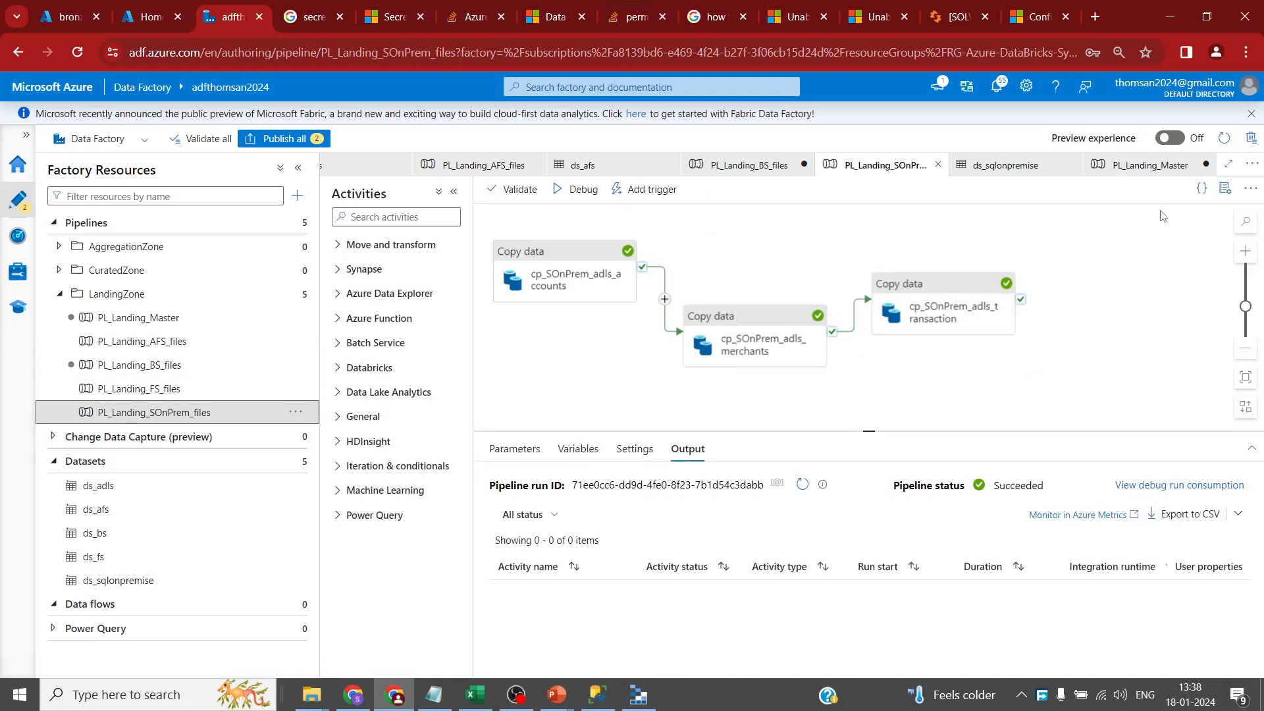
click(1225, 189)
double_click(1157, 297)
key(ctrl+c)
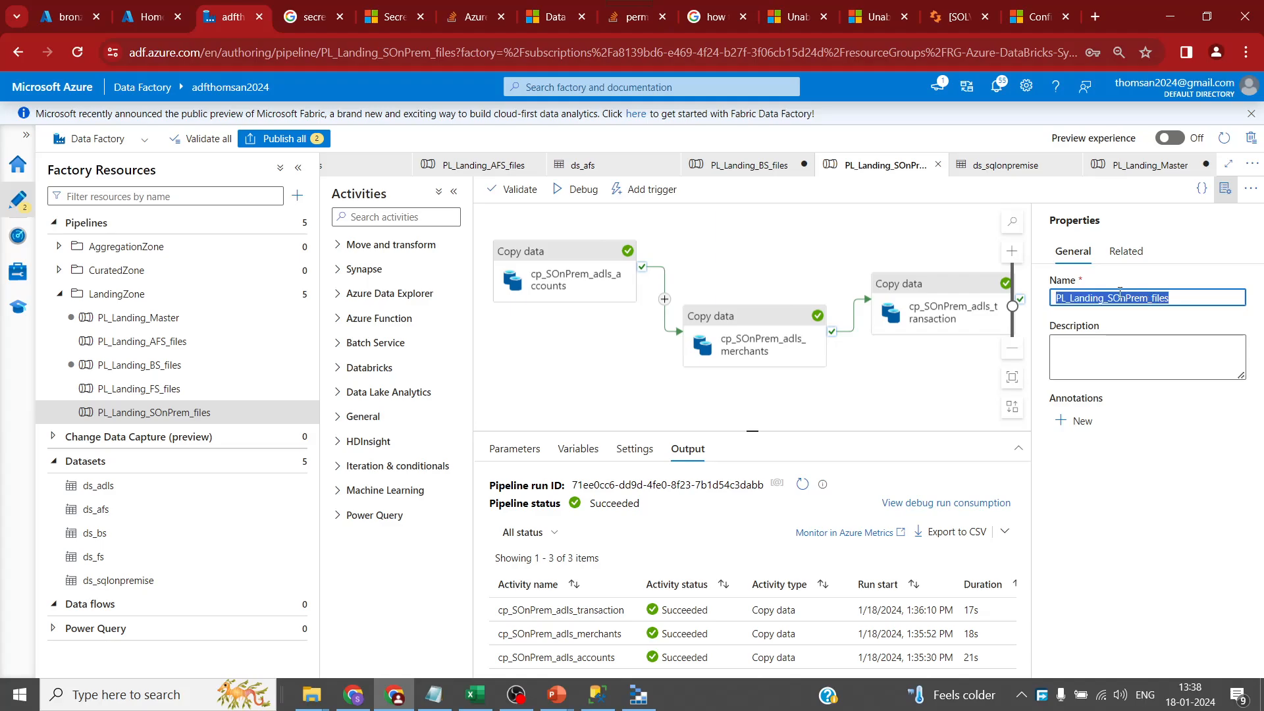
click(158, 320)
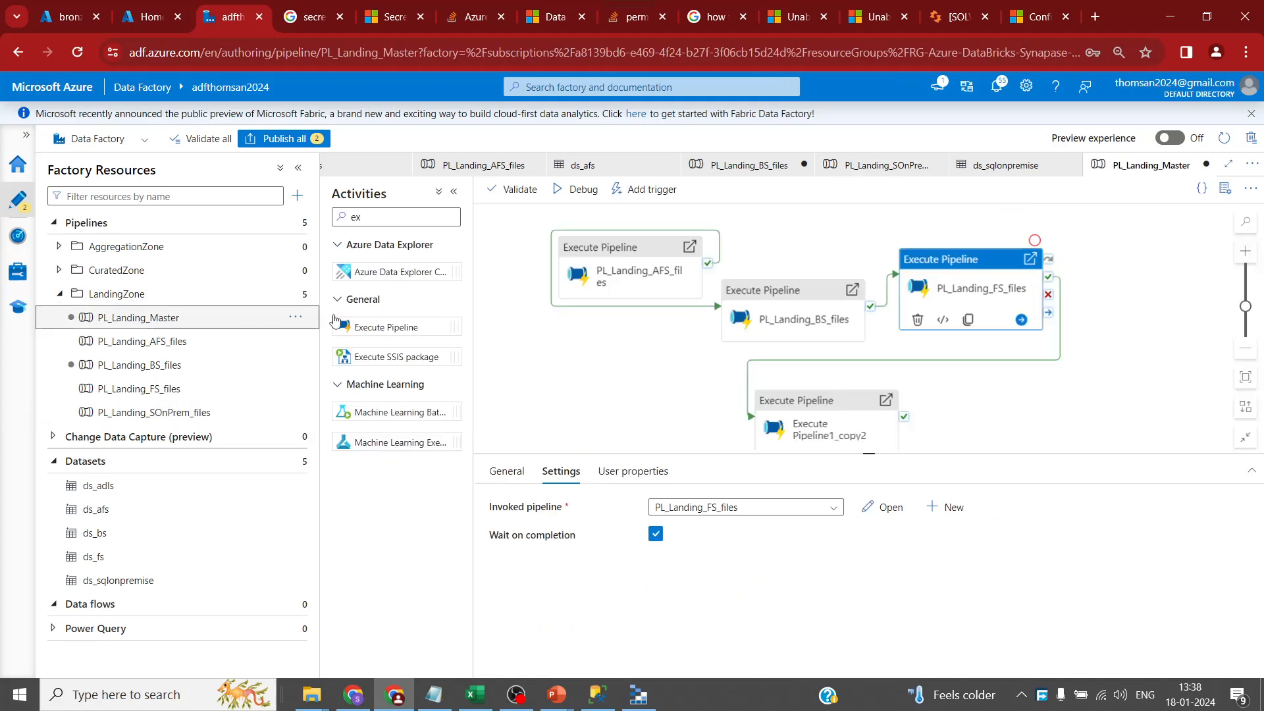
click(826, 411)
click(708, 506)
key(ctrl+a)
key(ctrl+v)
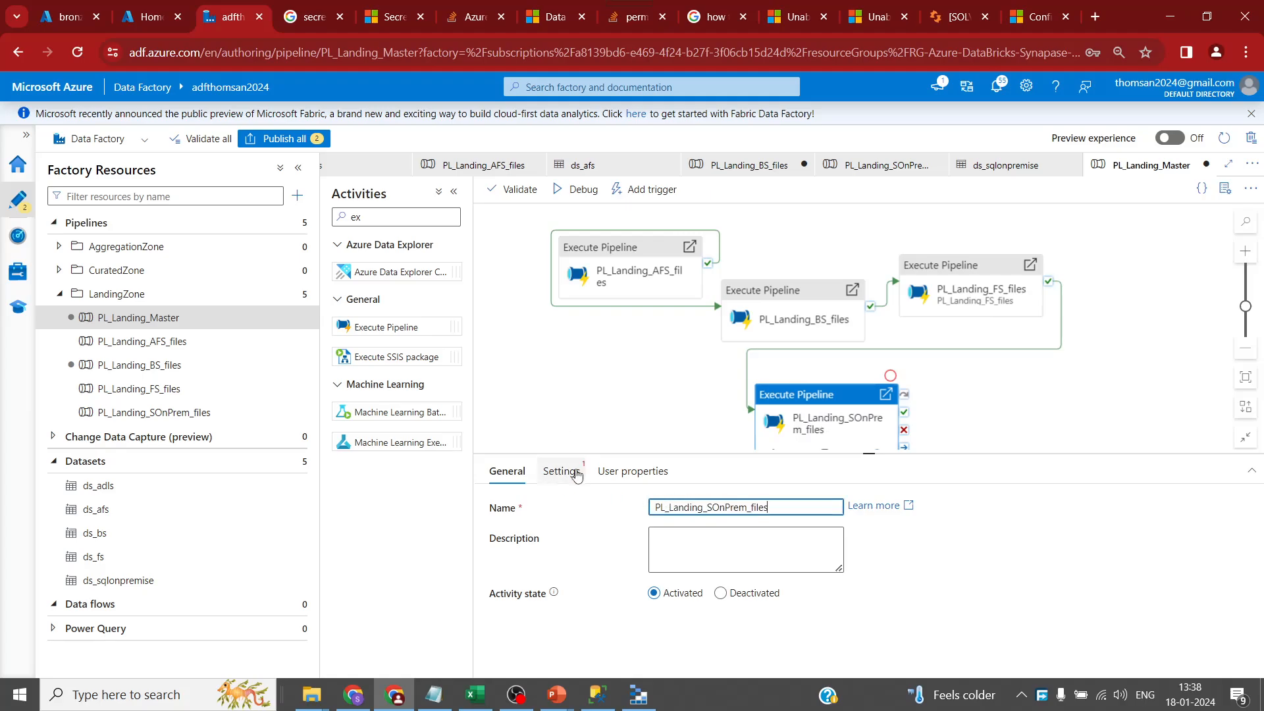
click(563, 471)
click(744, 508)
key(ctrl+v)
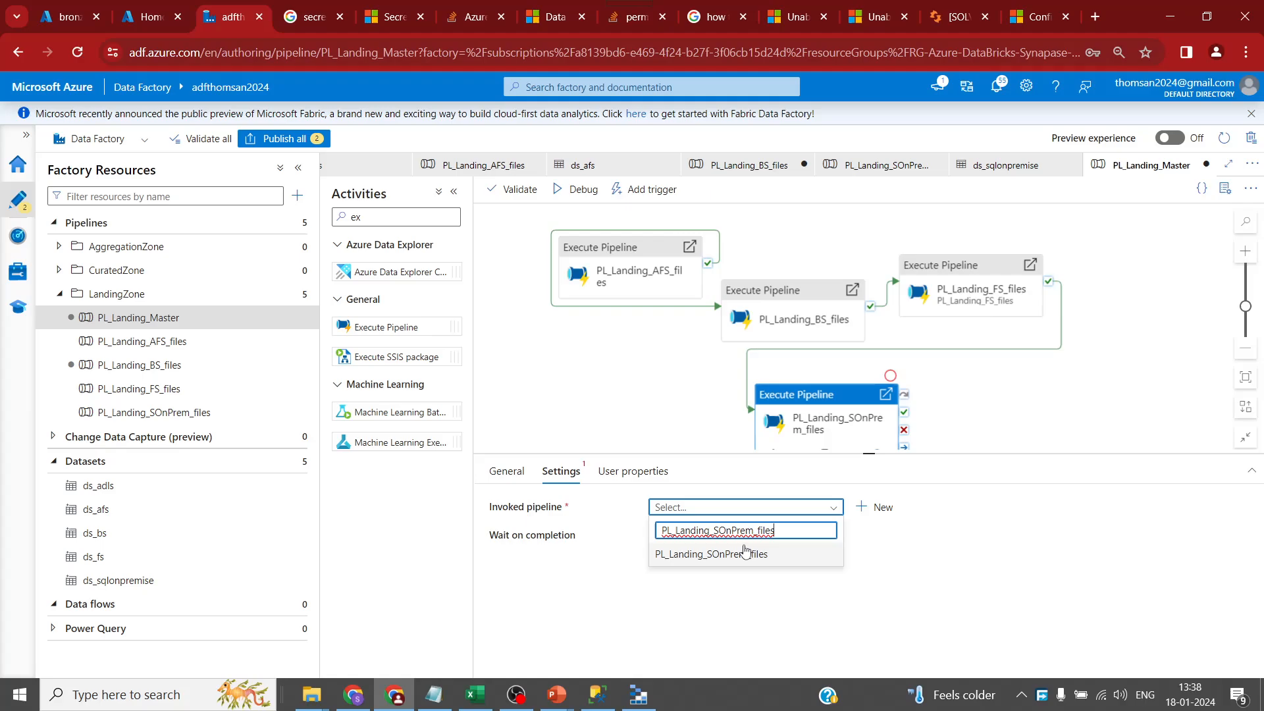
click(737, 554)
- Set the PL_Landing_AFS_files activity to invoke the PL_Landing_AFS_files pipeline
click(624, 290)
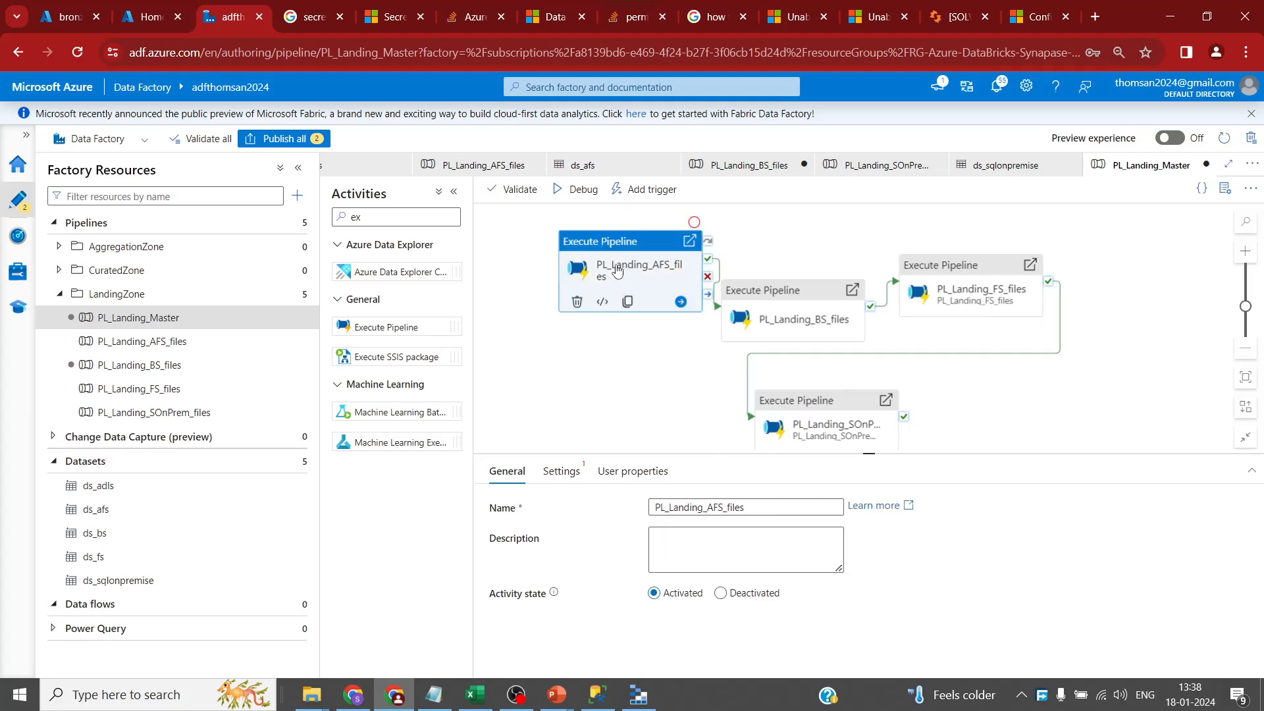
click(724, 507)
key(ctrl+a)
key(ctrl+c)
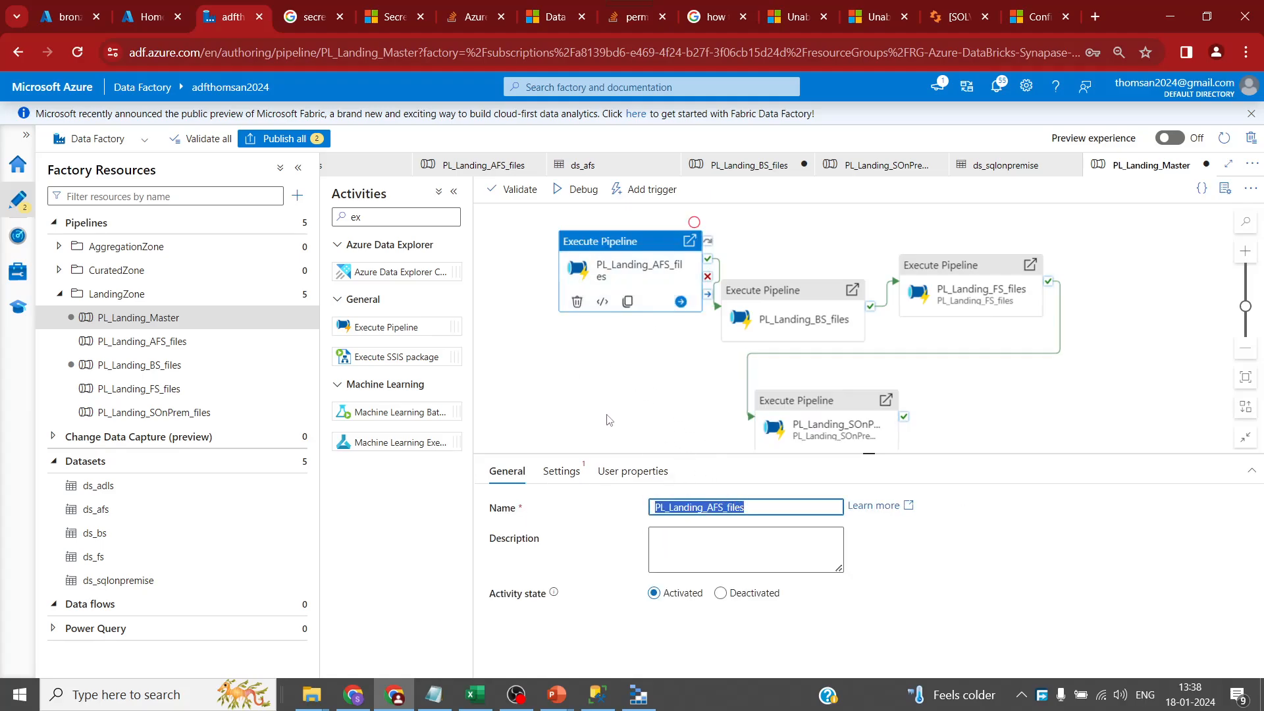
click(562, 471)
click(716, 508)
key(ctrl+v)
click(722, 554)
- Set the PL_Landing_BS_files activity to invoke the PL_Landing_BS_files pipeline
click(777, 323)
click(696, 506)
key(ctrl+a)
key(ctrl+c)
click(562, 472)
click(720, 508)
key(ctrl+v)
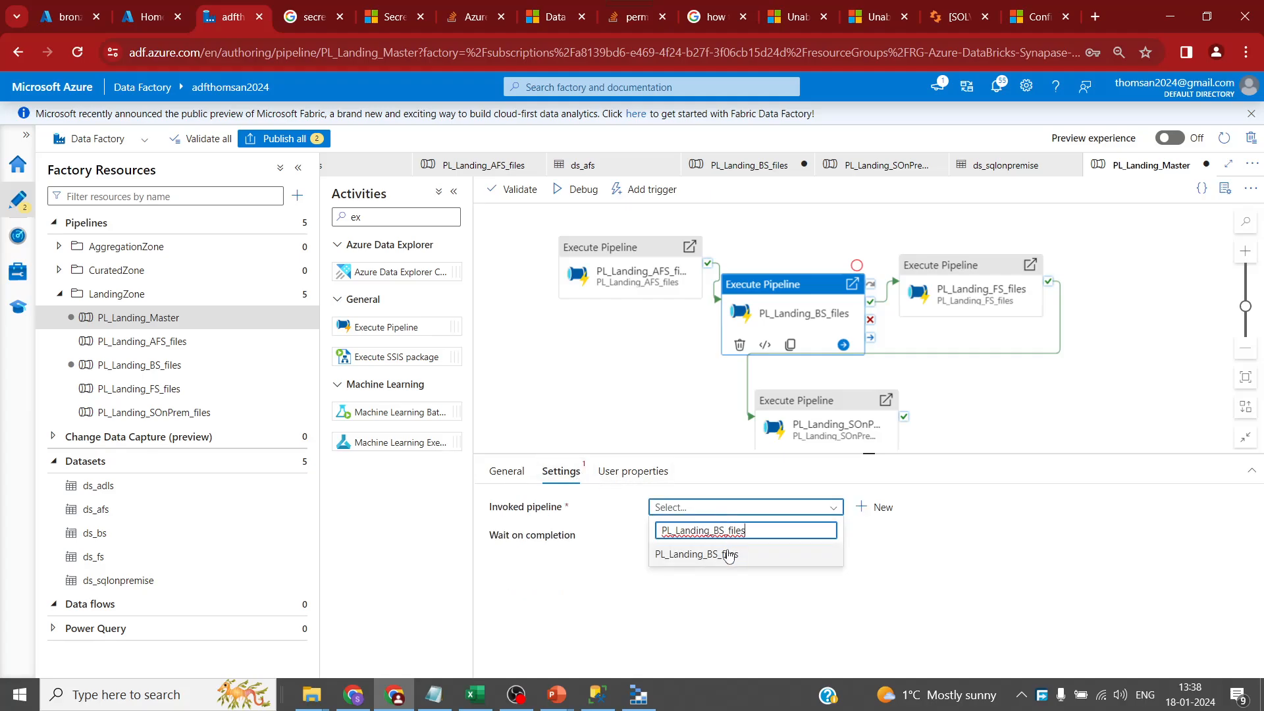
click(724, 553)
click(612, 357)
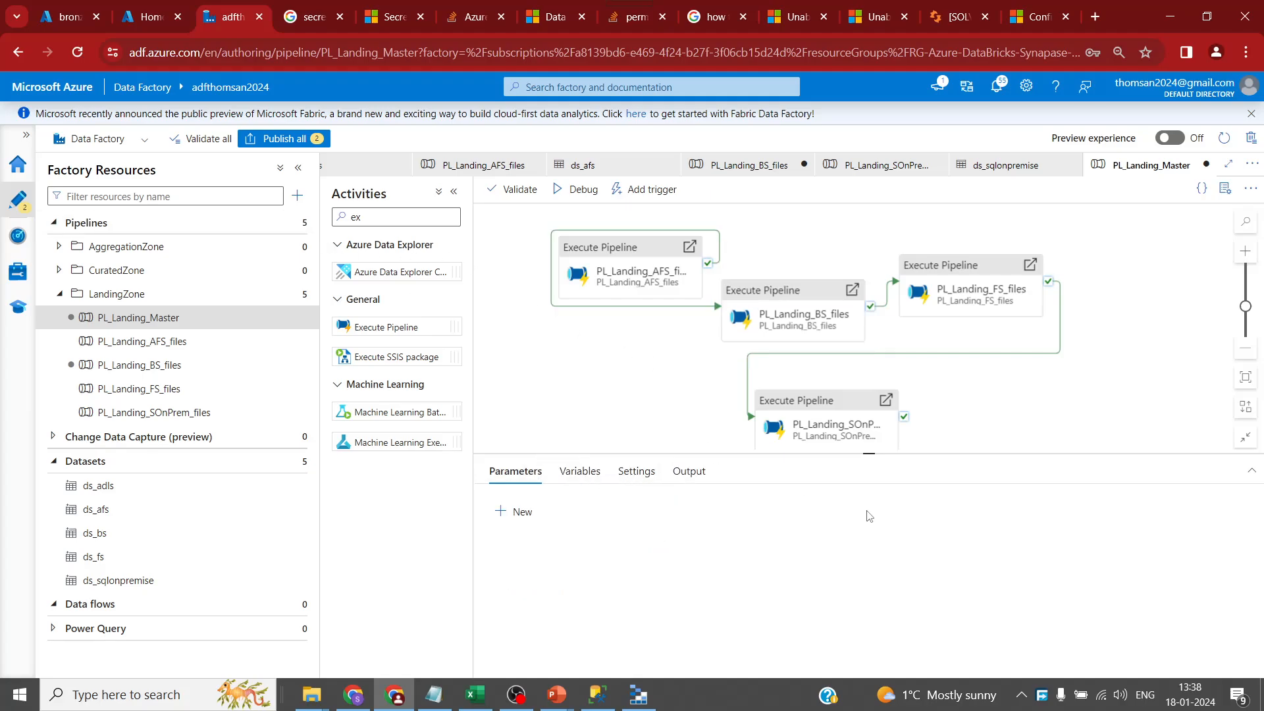
click(869, 454)
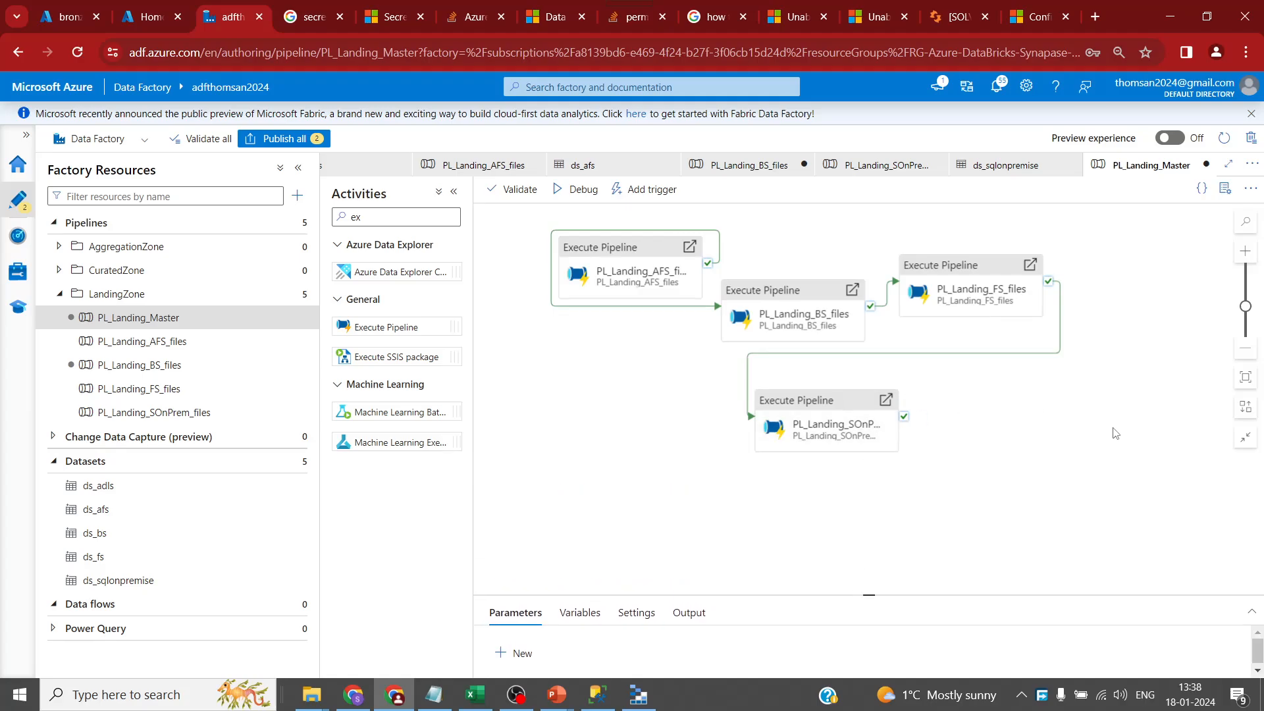
- Arrange the four Execute Pipeline activities in one horizontal row, fitted in view
click(1244, 407)
drag(1023, 319, 554, 384)
drag(740, 399, 807, 420)
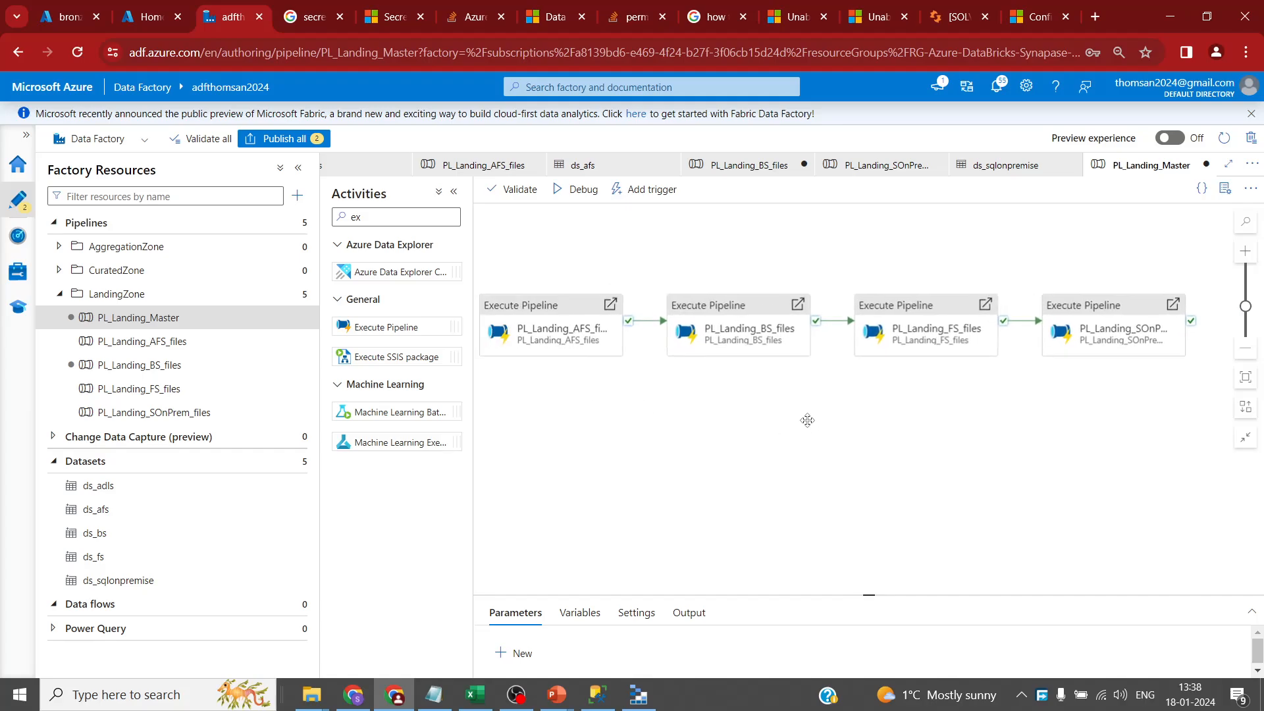
- Publish both pipeline changes and start a debug run of PL_Landing_Master
click(284, 139)
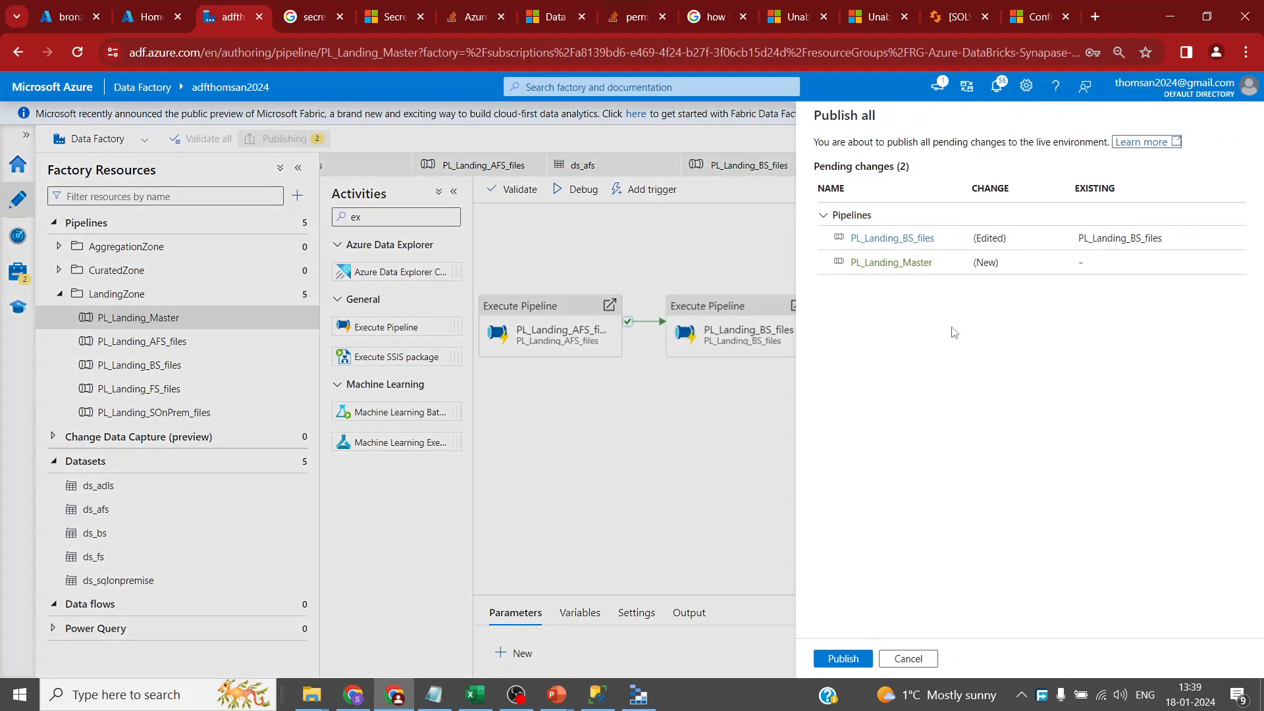
click(829, 659)
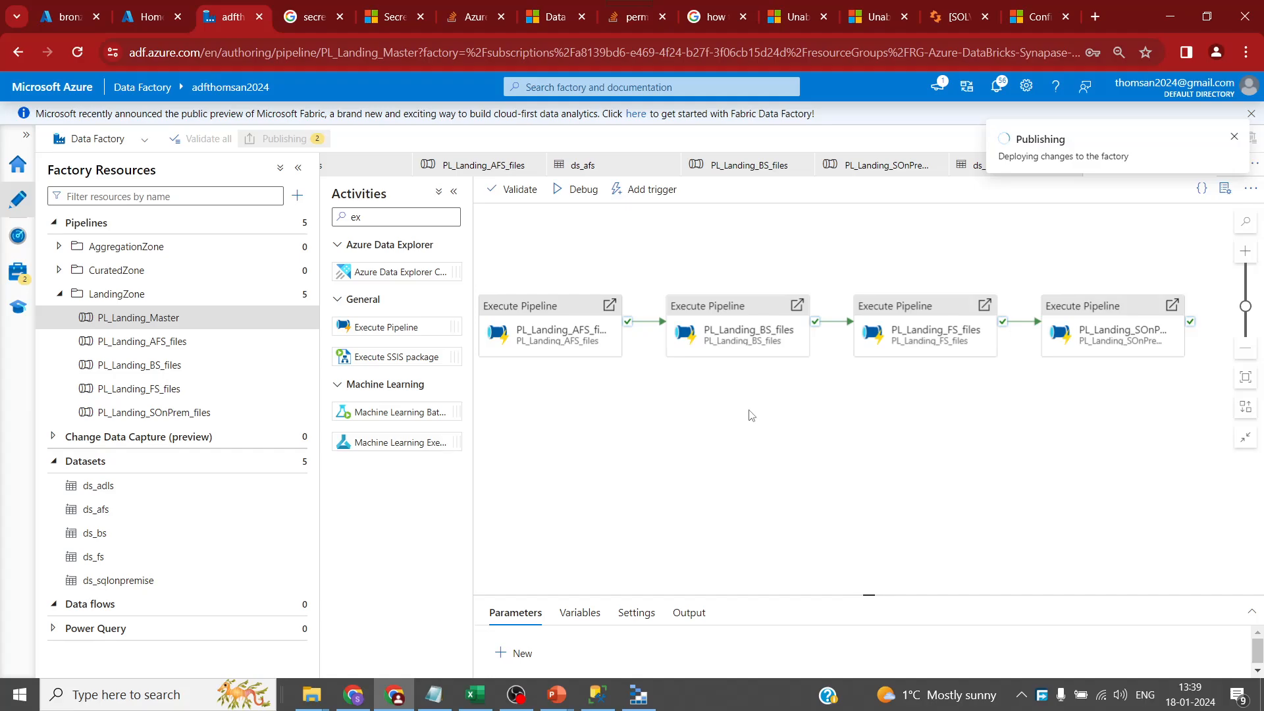
click(593, 191)
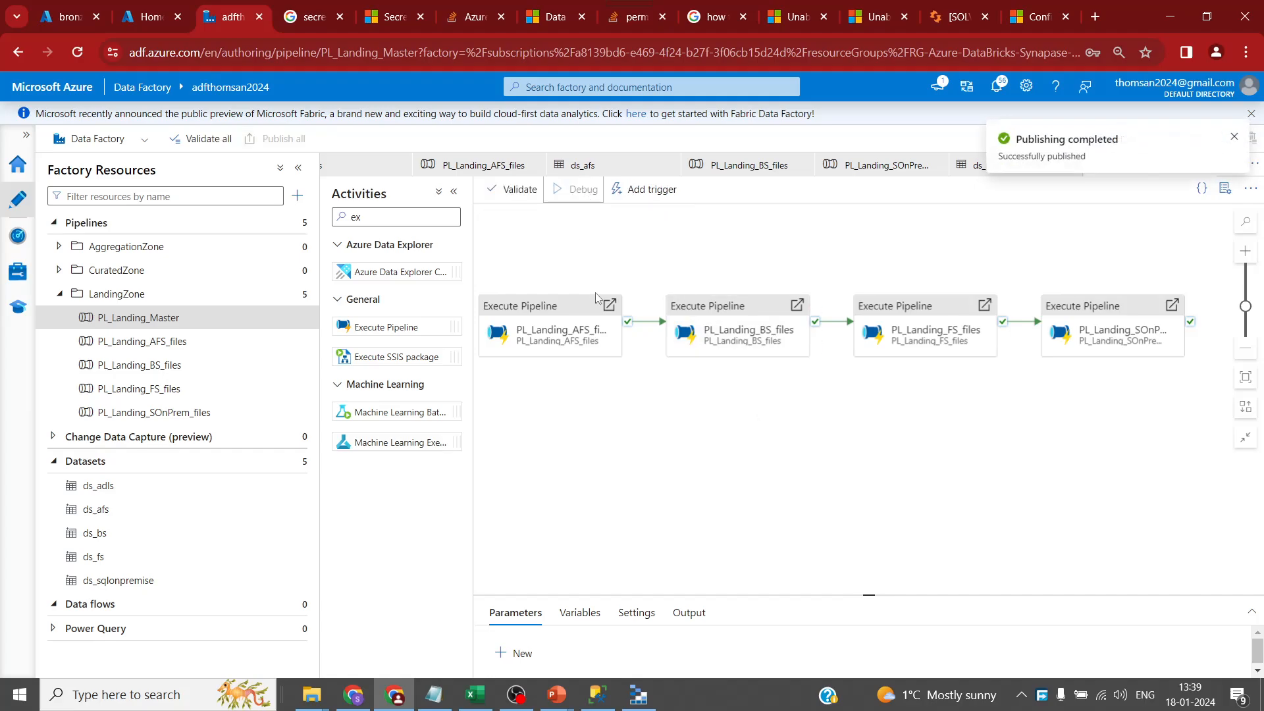
click(49, 18)
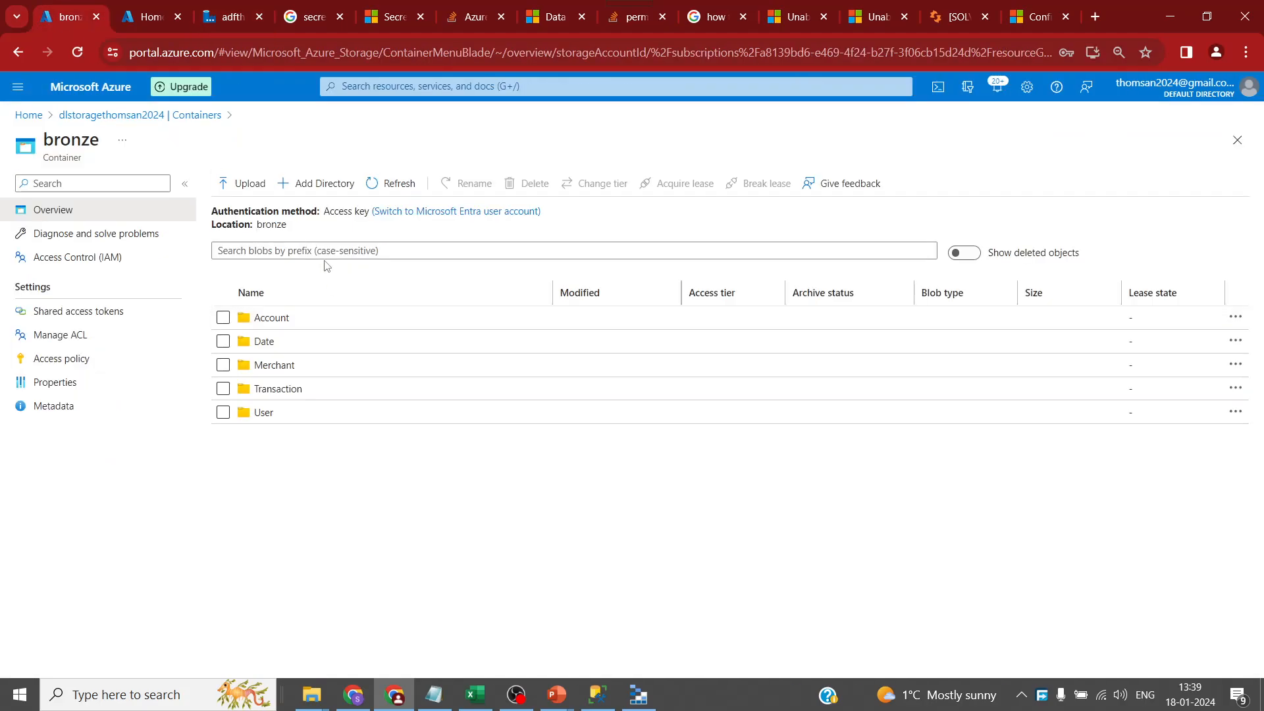
- Refresh bronze and check Transaction holds Dimtrans.csv and Salestrans.csv, then return to Data Factory
click(399, 184)
click(302, 394)
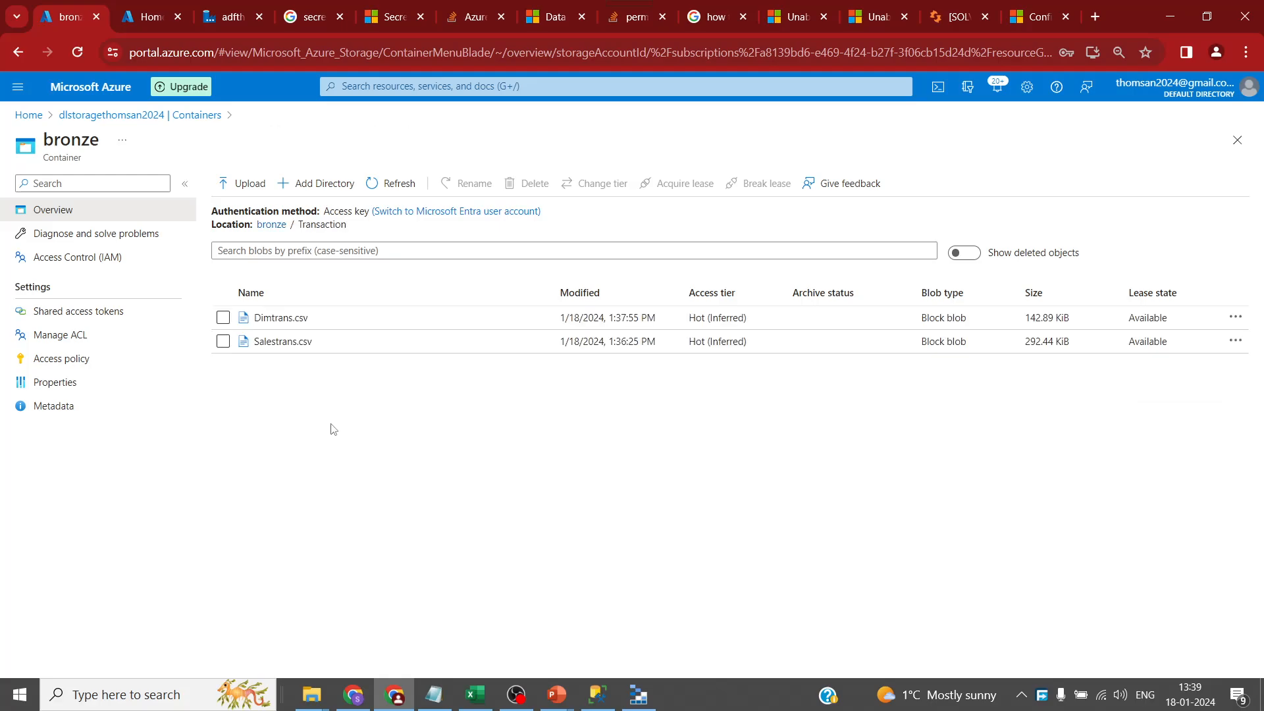
click(271, 225)
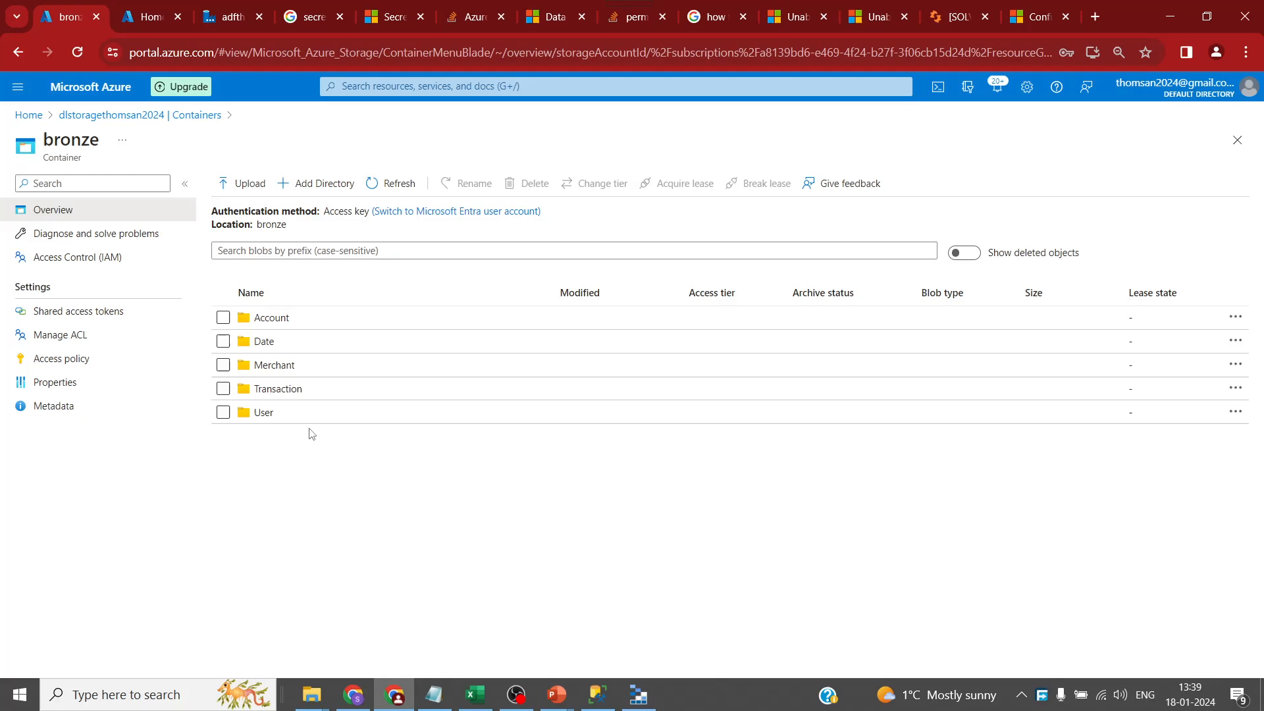
click(220, 7)
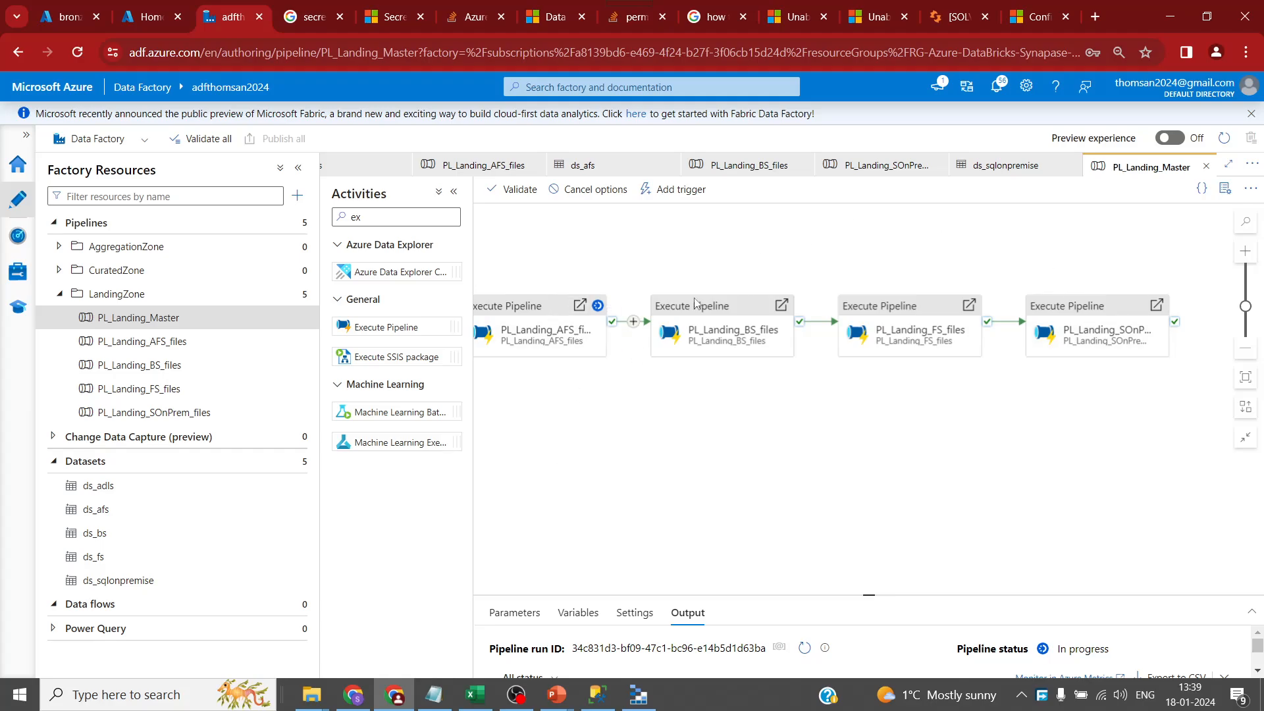
- Search the Activities list for 'datab' to show the Databricks Notebook, Jar and Python activities
click(379, 218)
key(BackSpace)
key(BackSpace)
text(azur)
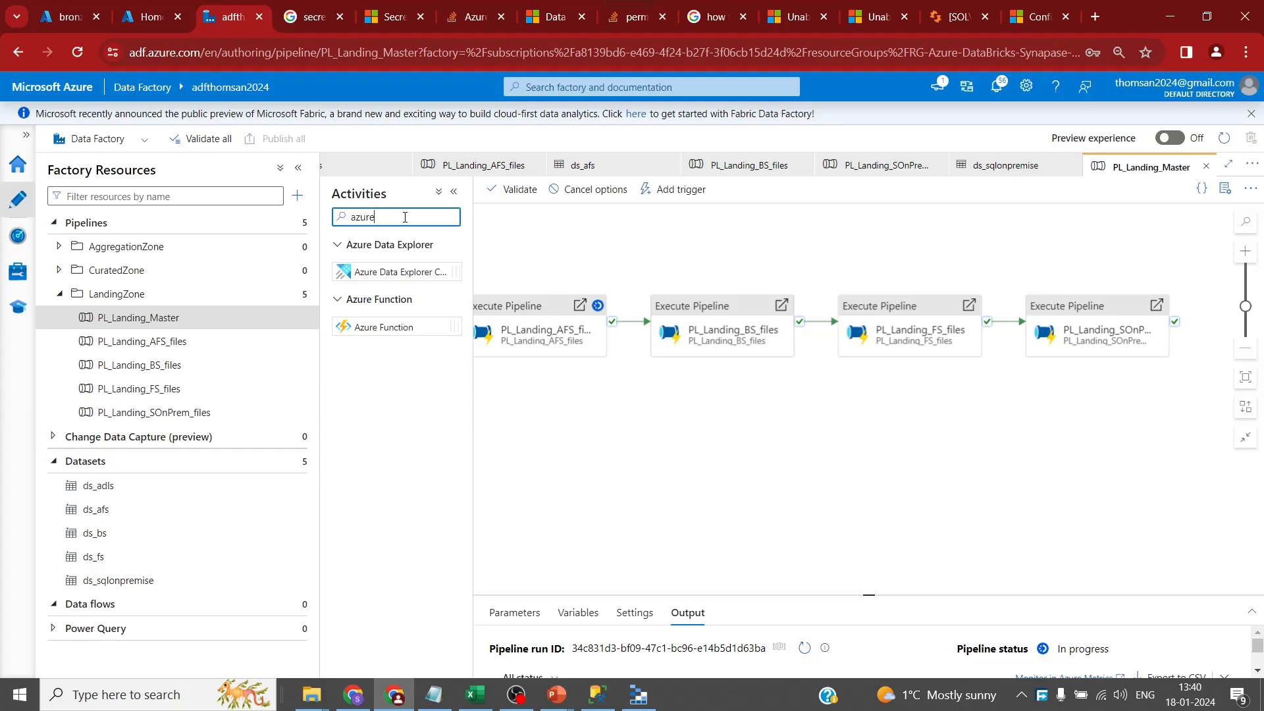
key(ctrl+a)
text(datab)
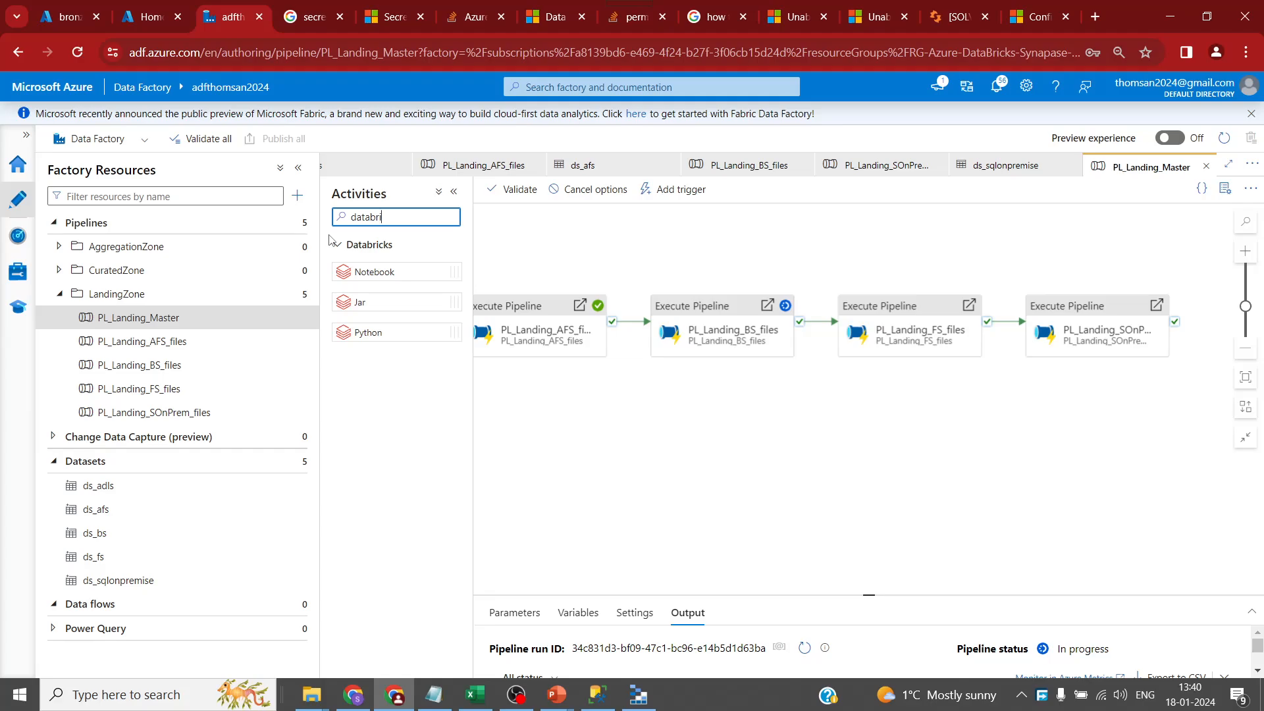
- Add a Databricks Notebook activity to PL_Landing_Master, checking the bronze container meanwhile
drag(388, 272, 778, 472)
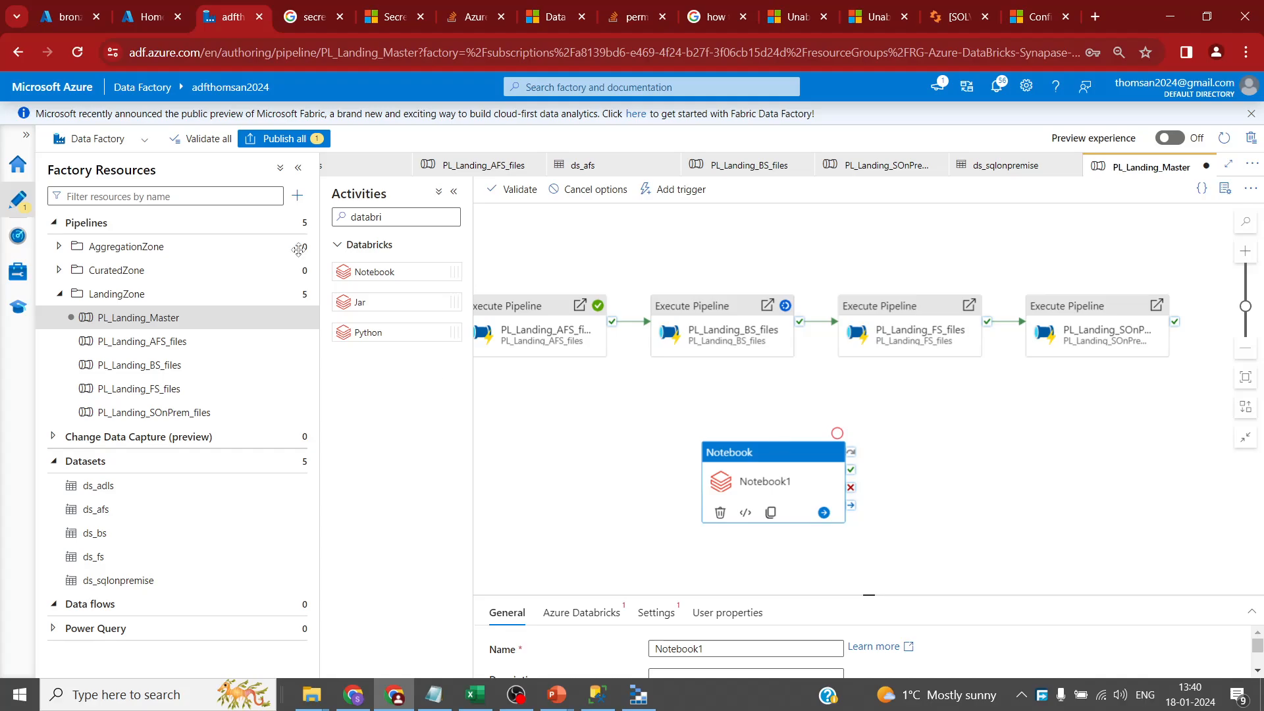
click(66, 19)
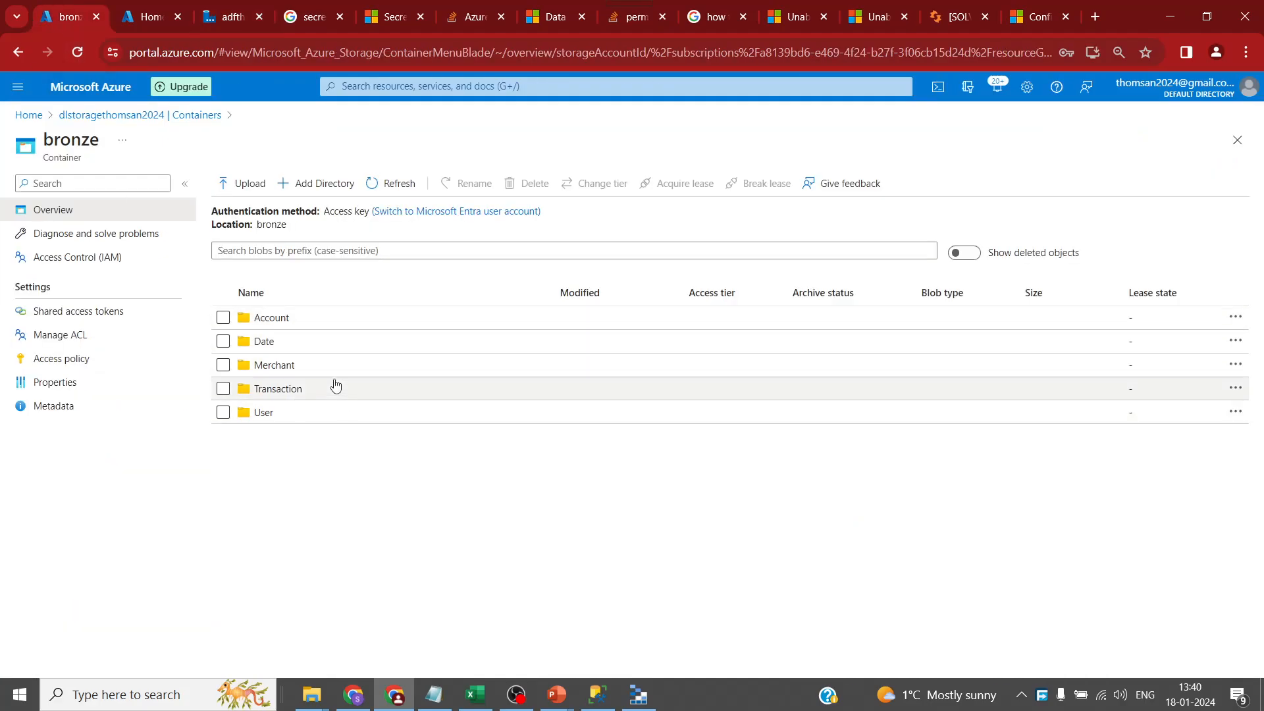
click(227, 18)
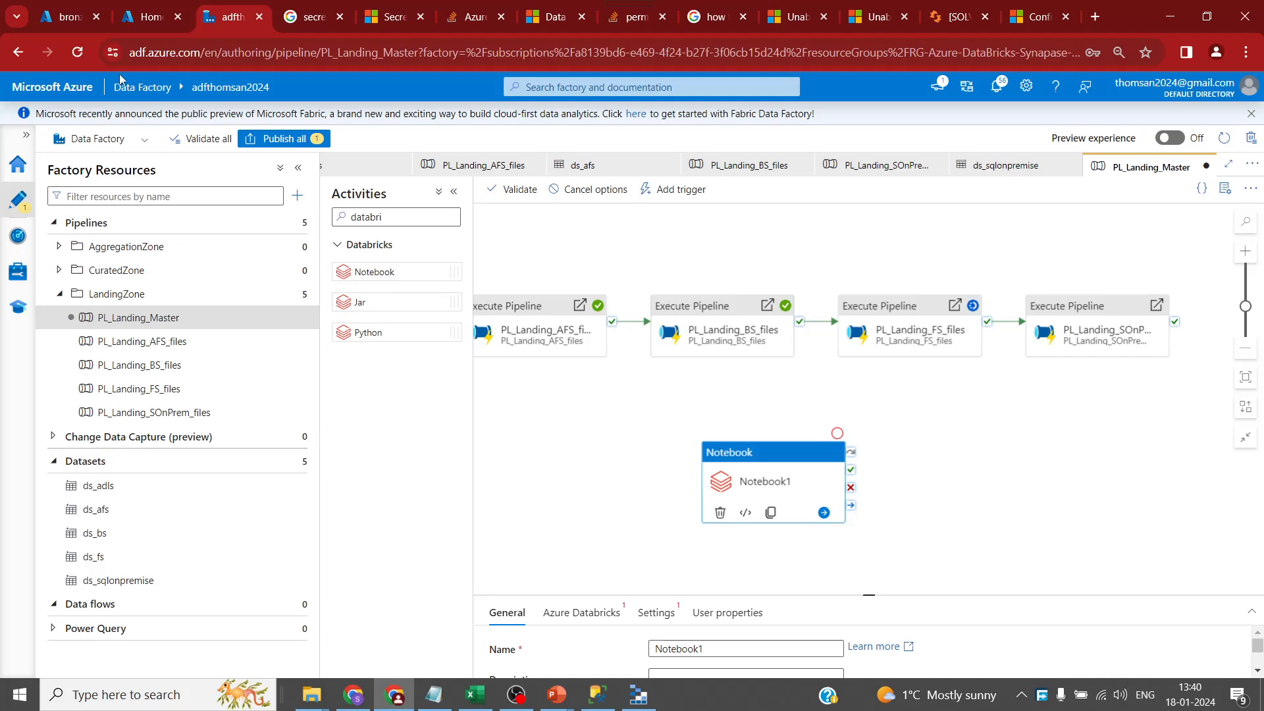
click(68, 23)
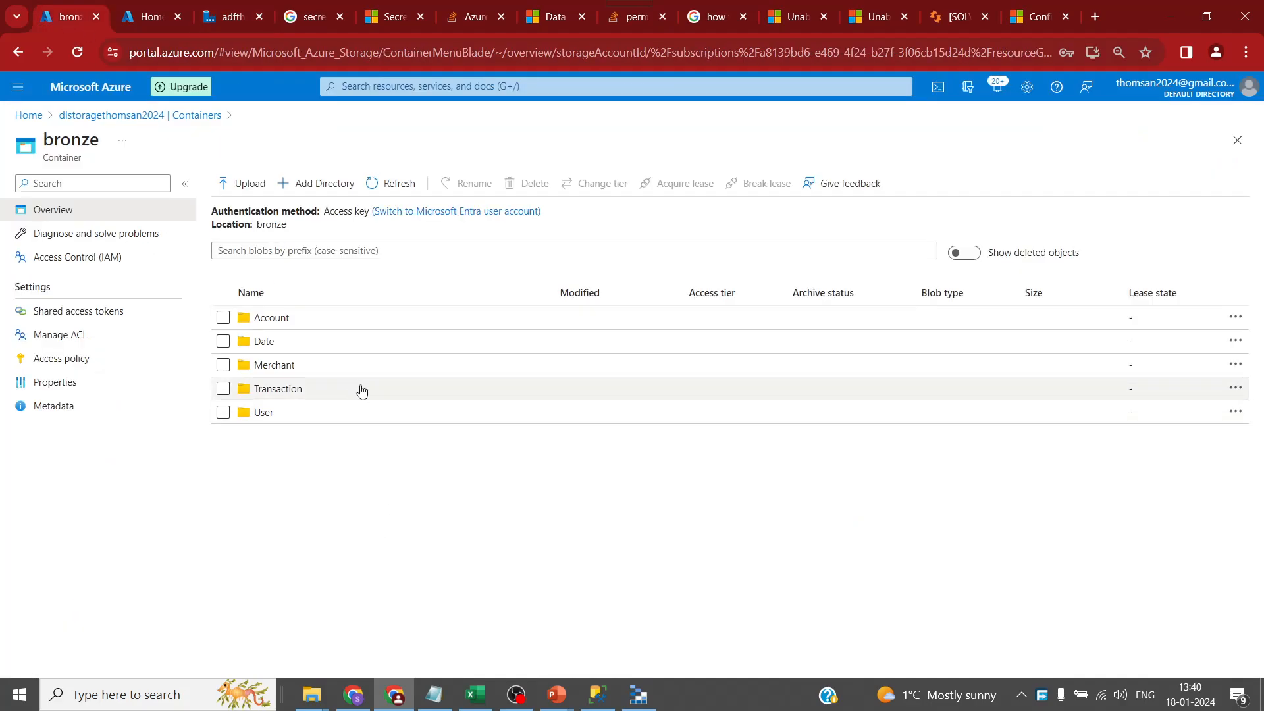
click(232, 16)
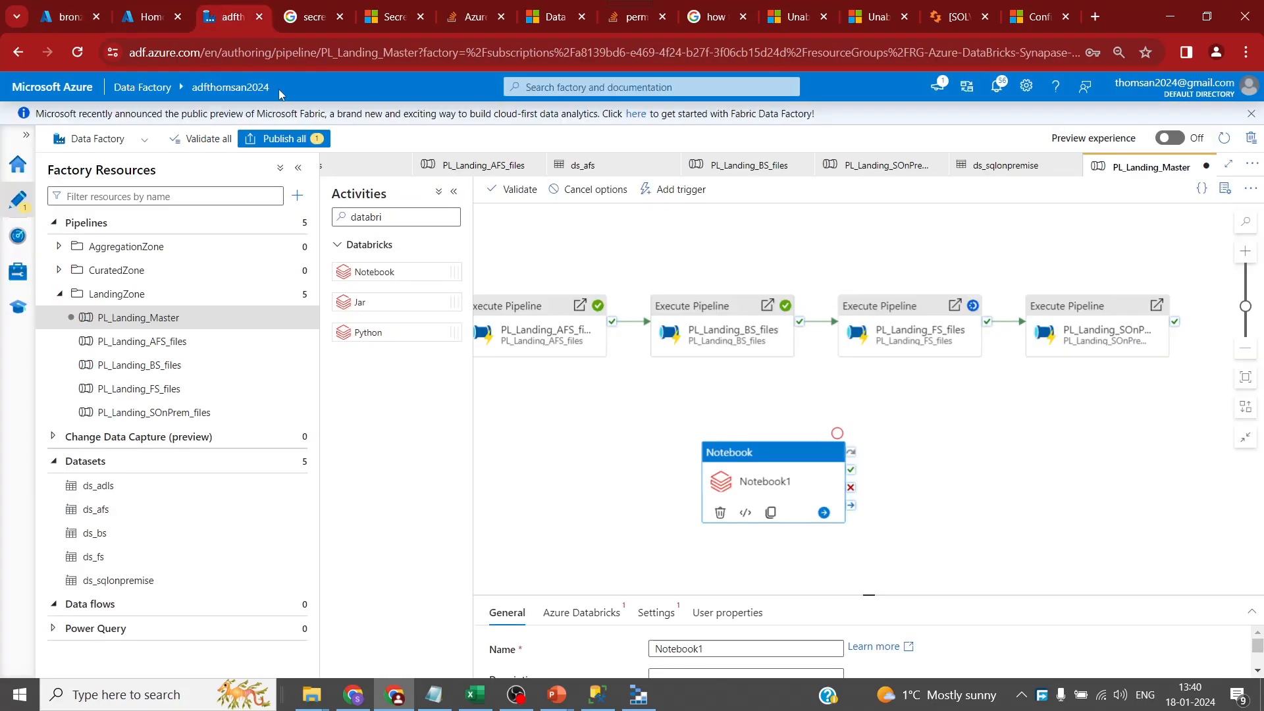
- Place Notebook1 under the FS and SOnPrem activities with a larger properties pane, then delete it
drag(774, 484, 852, 461)
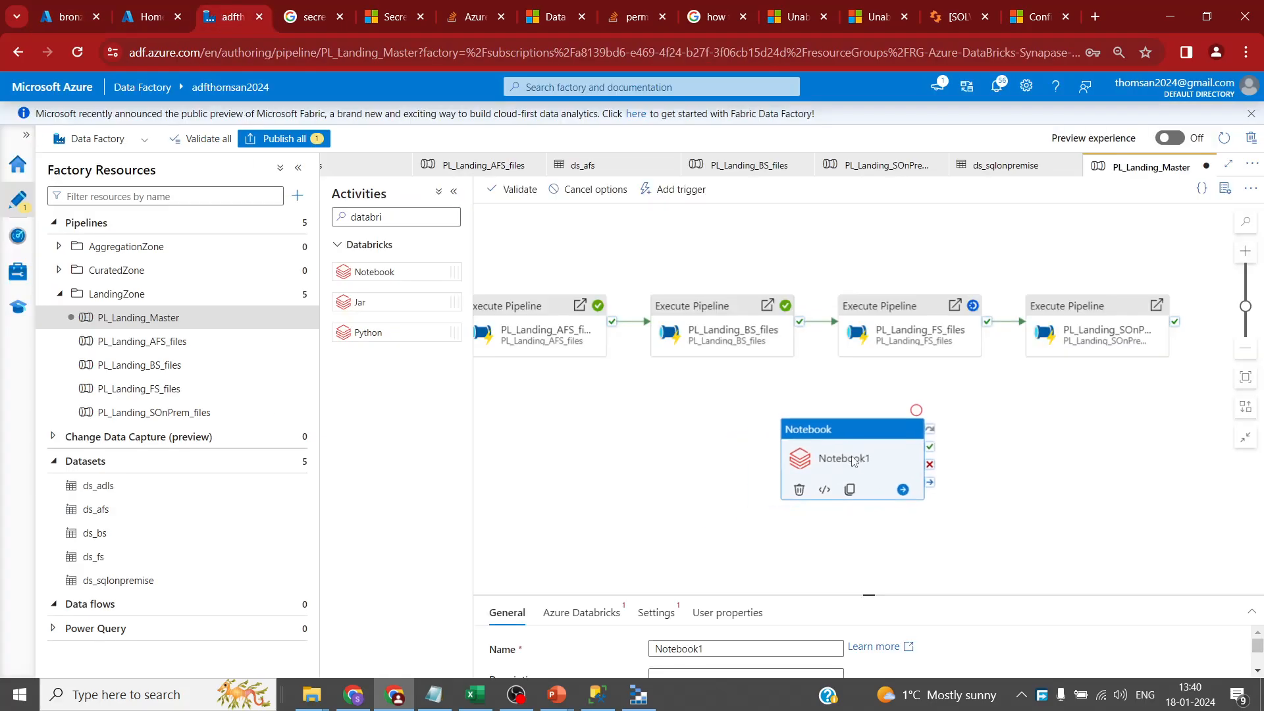
drag(867, 594, 856, 472)
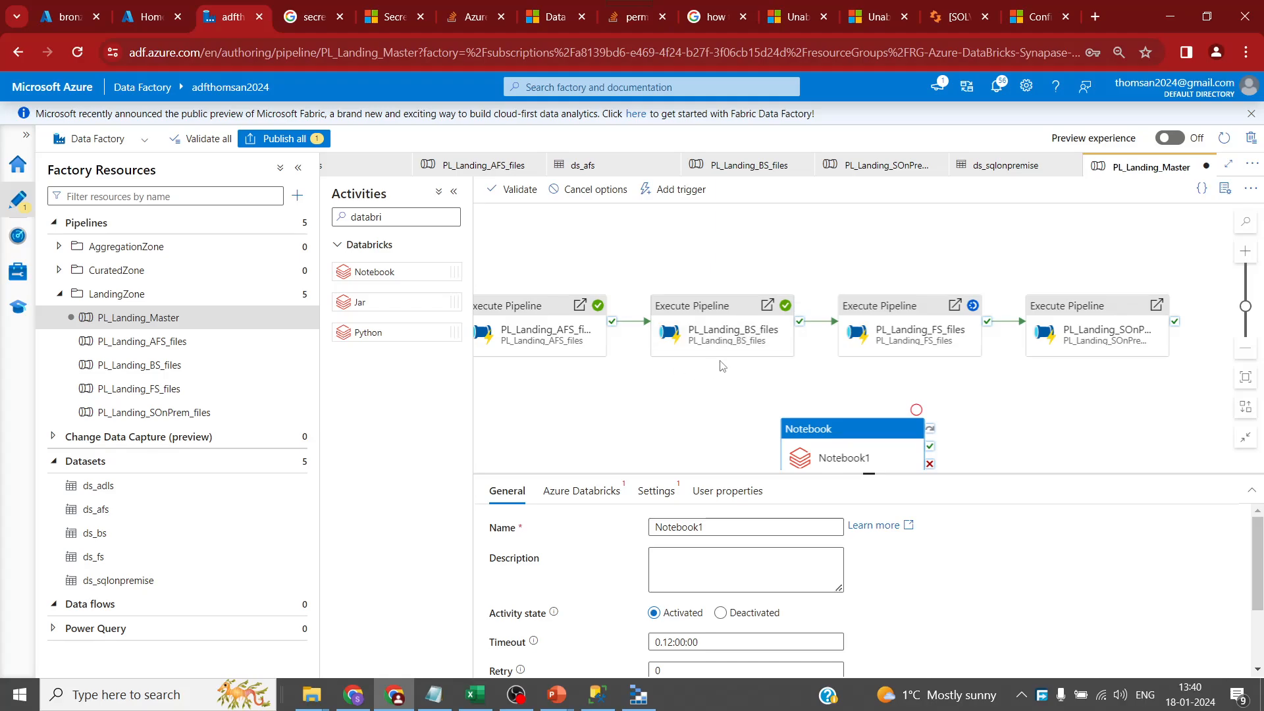
drag(840, 450, 970, 418)
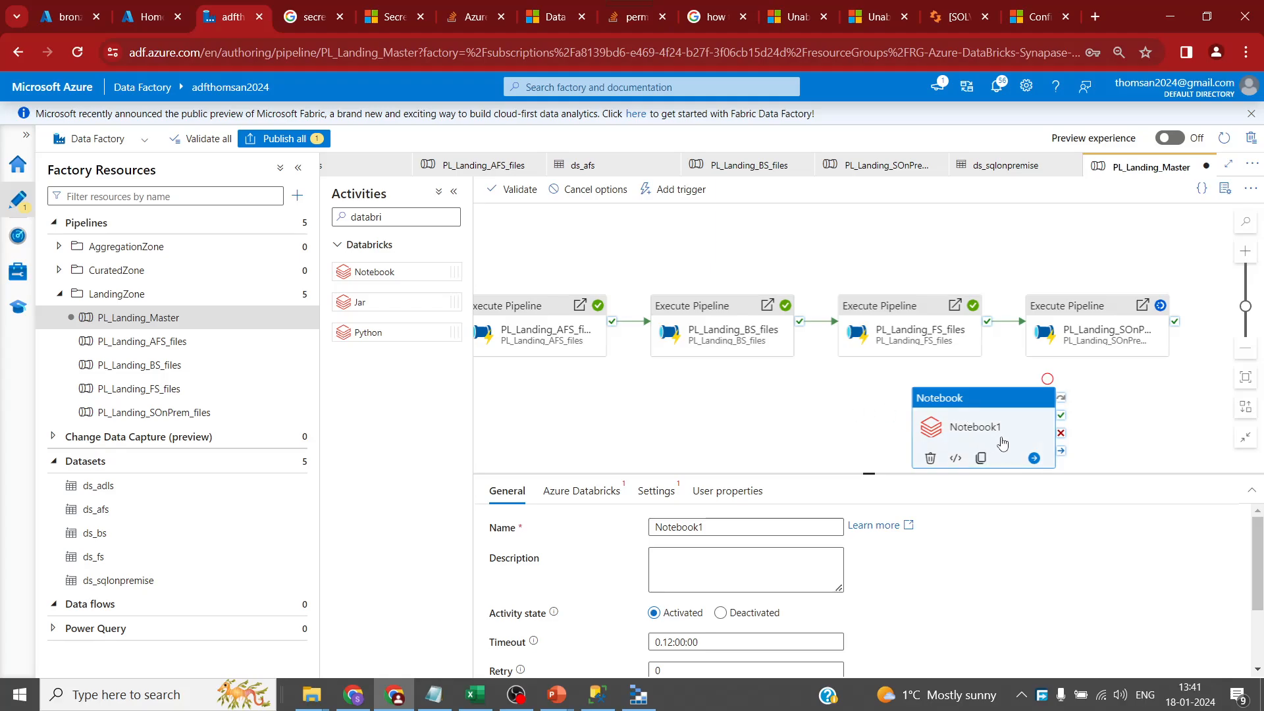
key(Delete)
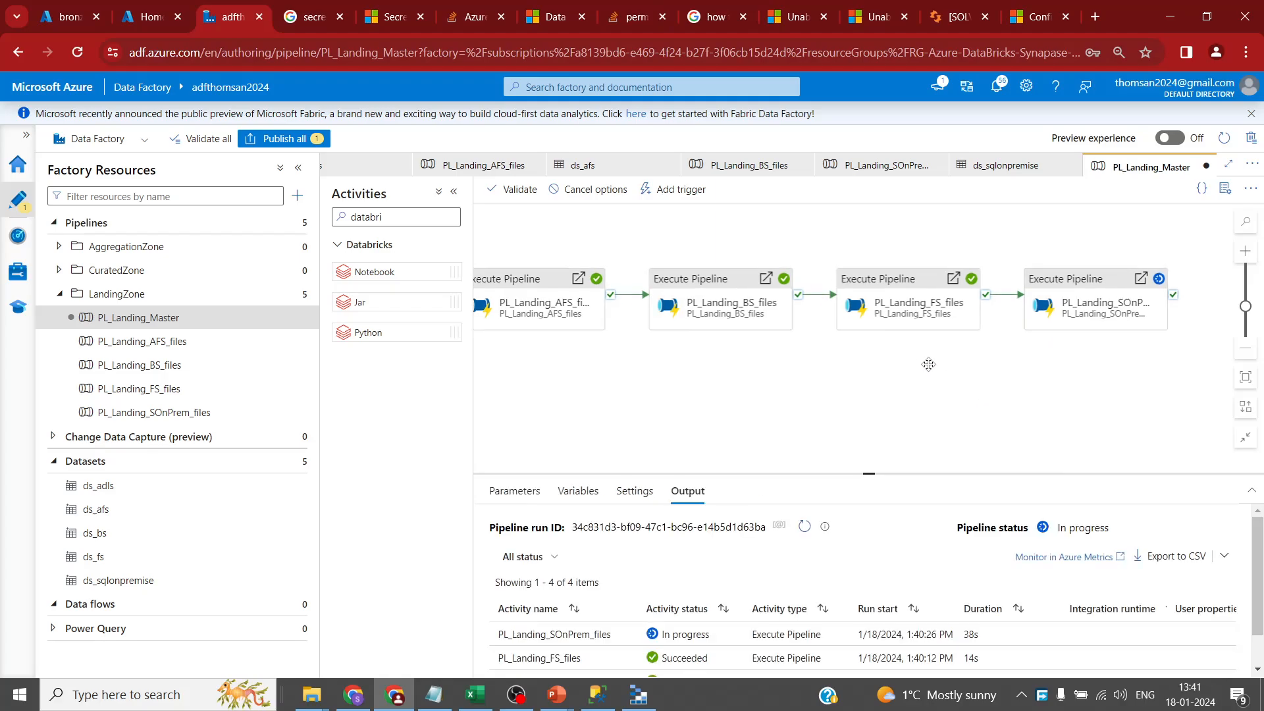
- Review the PL_Landing_Master debug run statuses in Monitor's debug pipeline runs
click(18, 235)
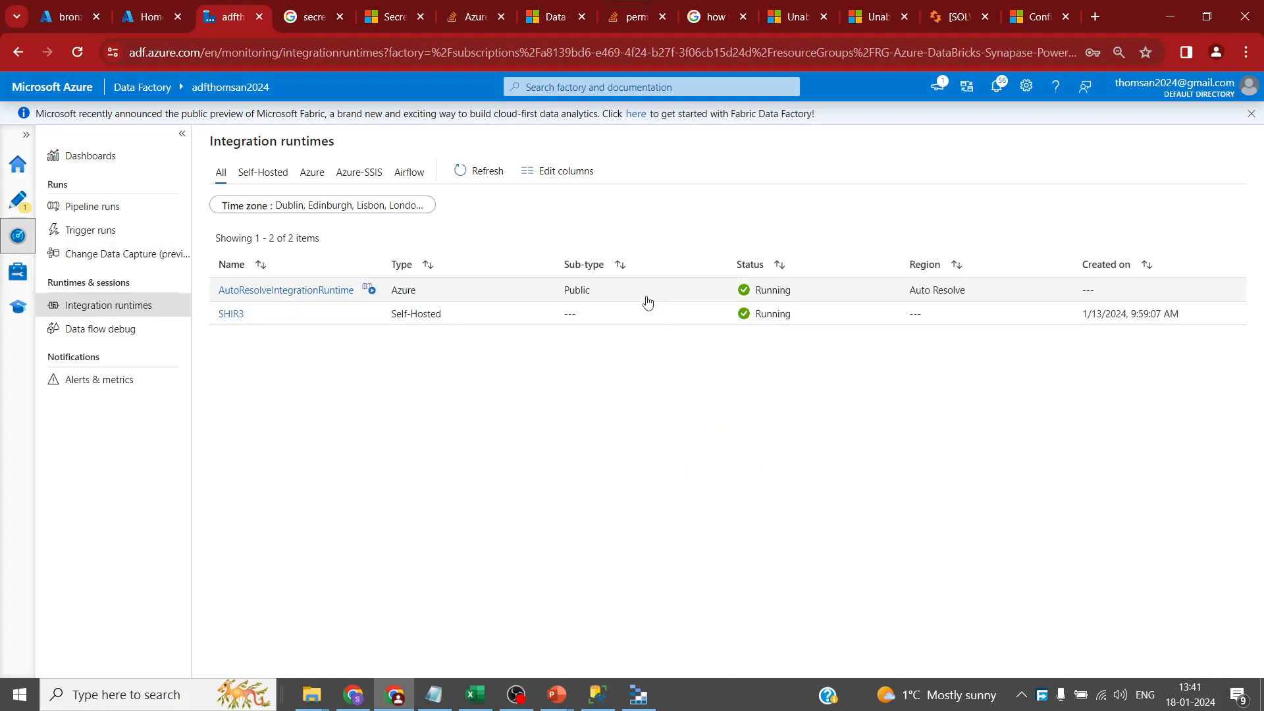
click(93, 206)
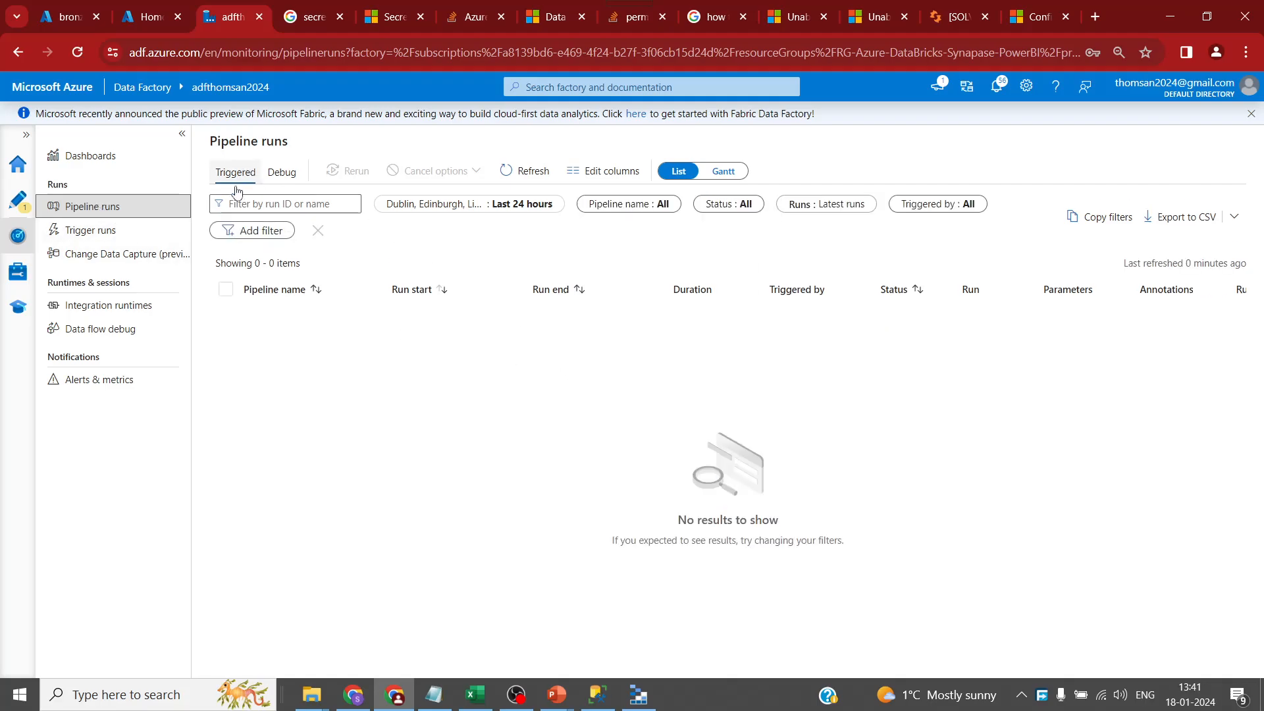
click(281, 173)
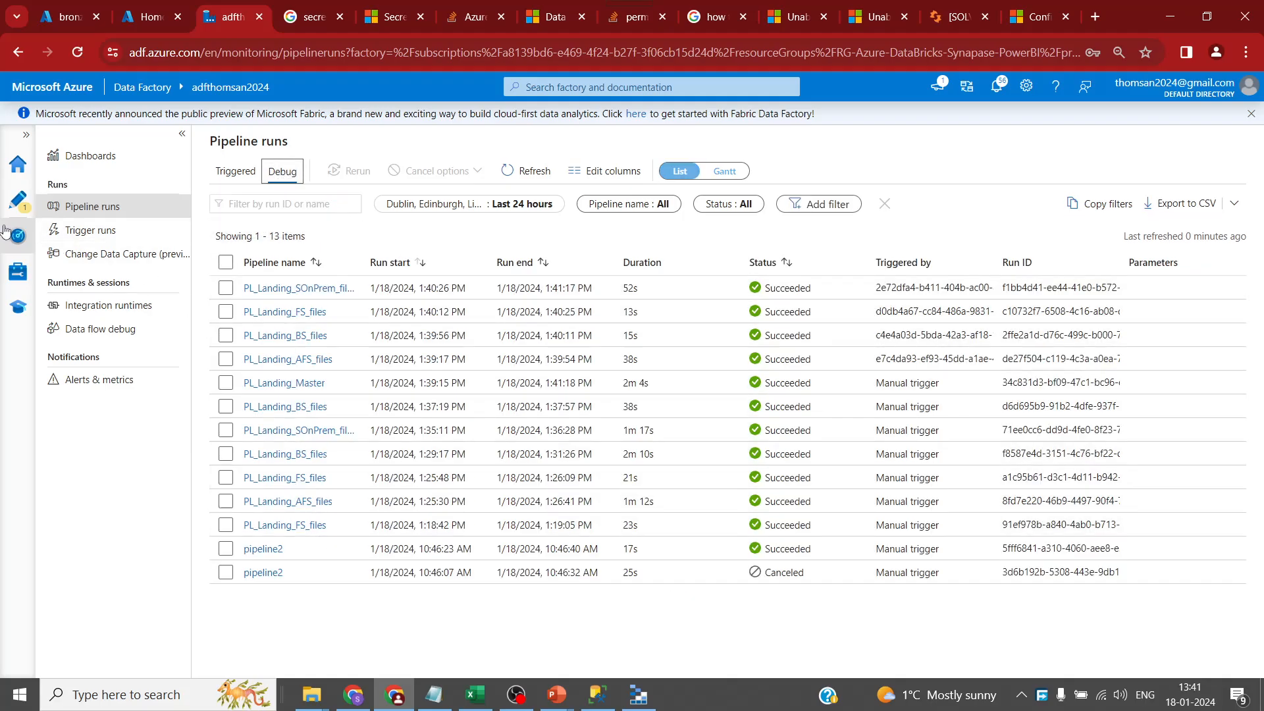
- Return to authoring, then refresh the bronze storage container in the portal
click(20, 205)
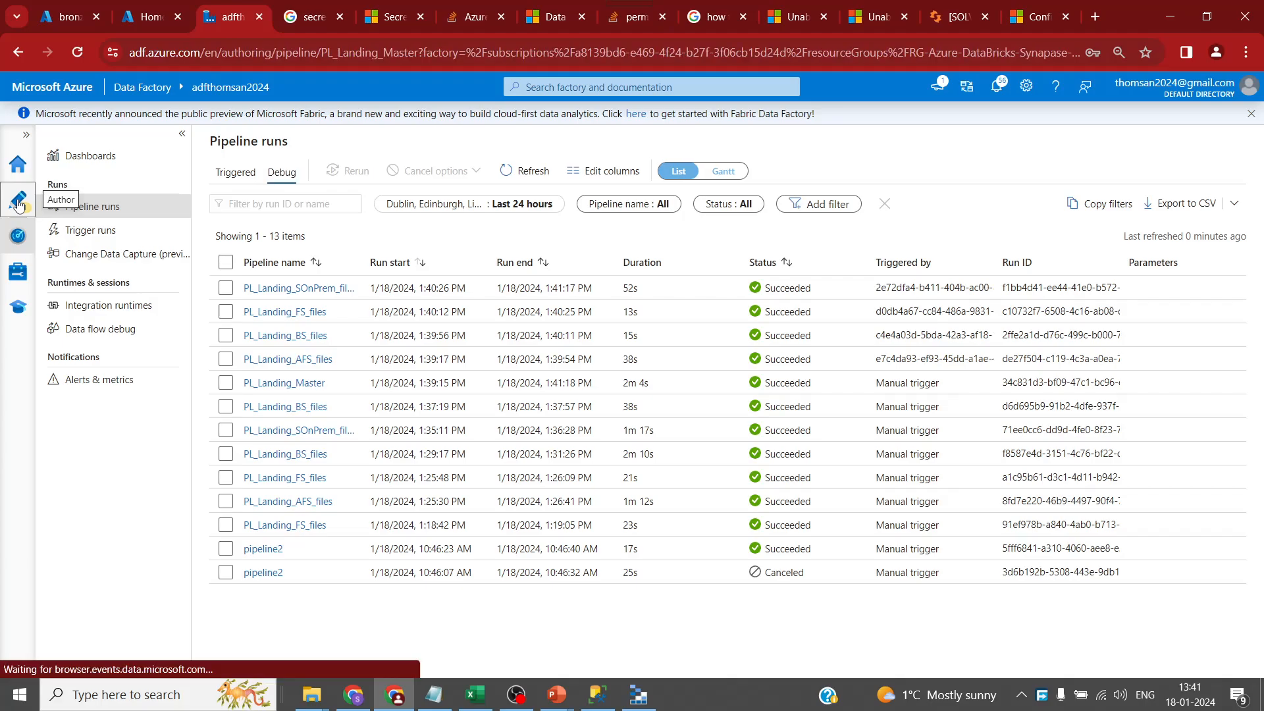
click(60, 11)
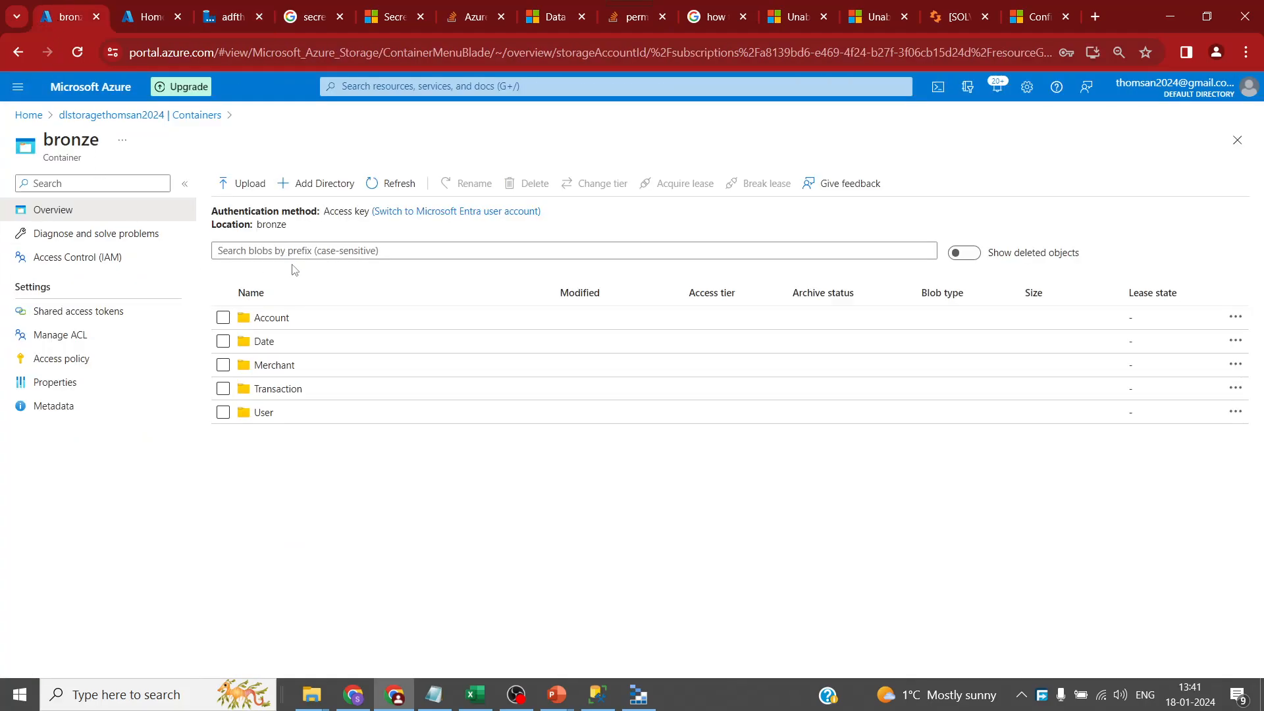
click(405, 187)
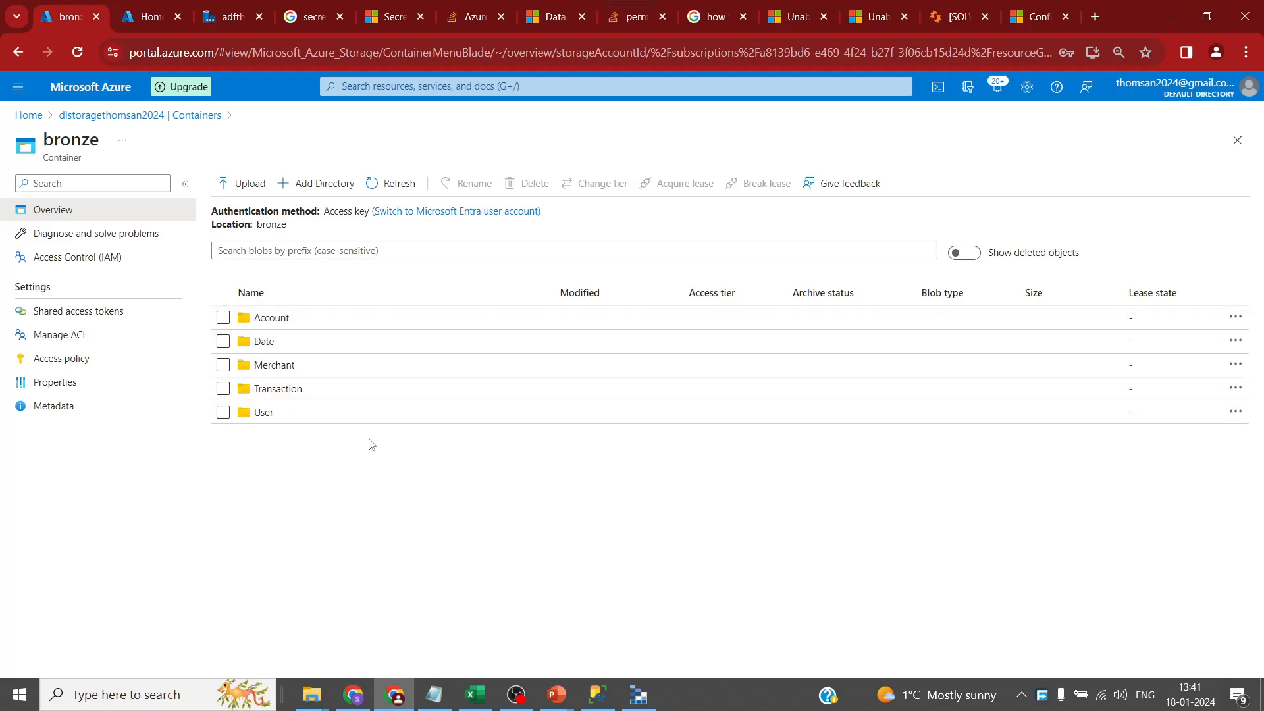